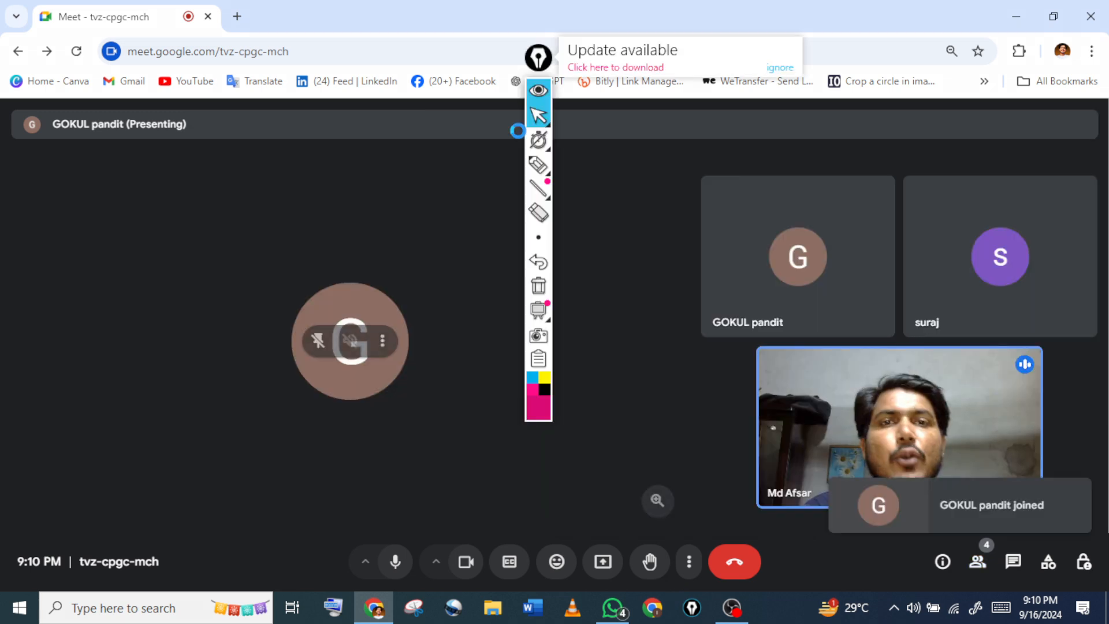
Move the annotation toolbar to the screen's edge and dismiss its update notice over a new browser tab
{"action": "mouse_move", "coordinate": [746, 82]}
{"action": "left_mouse_down"}
{"action": "mouse_move", "coordinate": [1040, 134]}
{"action": "mouse_move", "coordinate": [1104, 113]}
{"action": "left_mouse_up"}
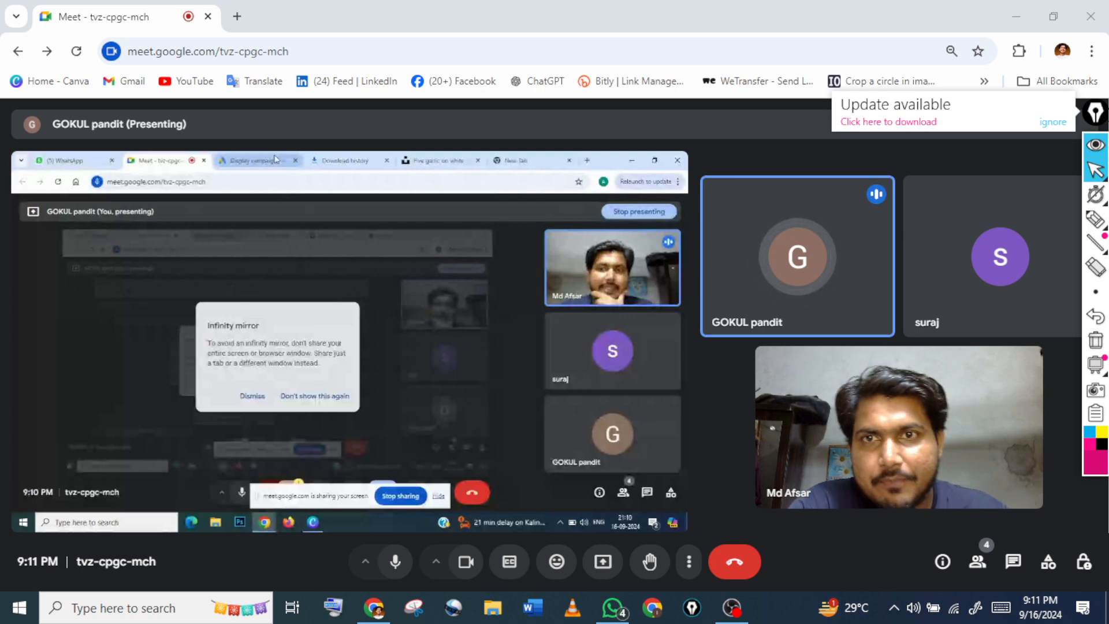
{"action": "left_click", "coordinate": [227, 15]}
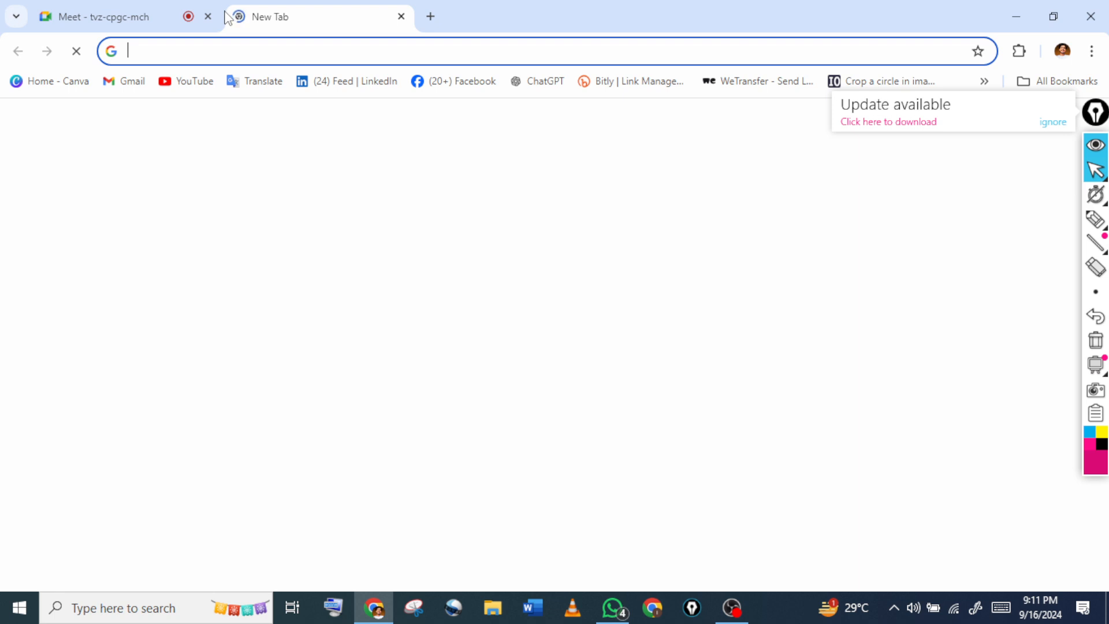
{"action": "left_click", "coordinate": [1053, 122]}
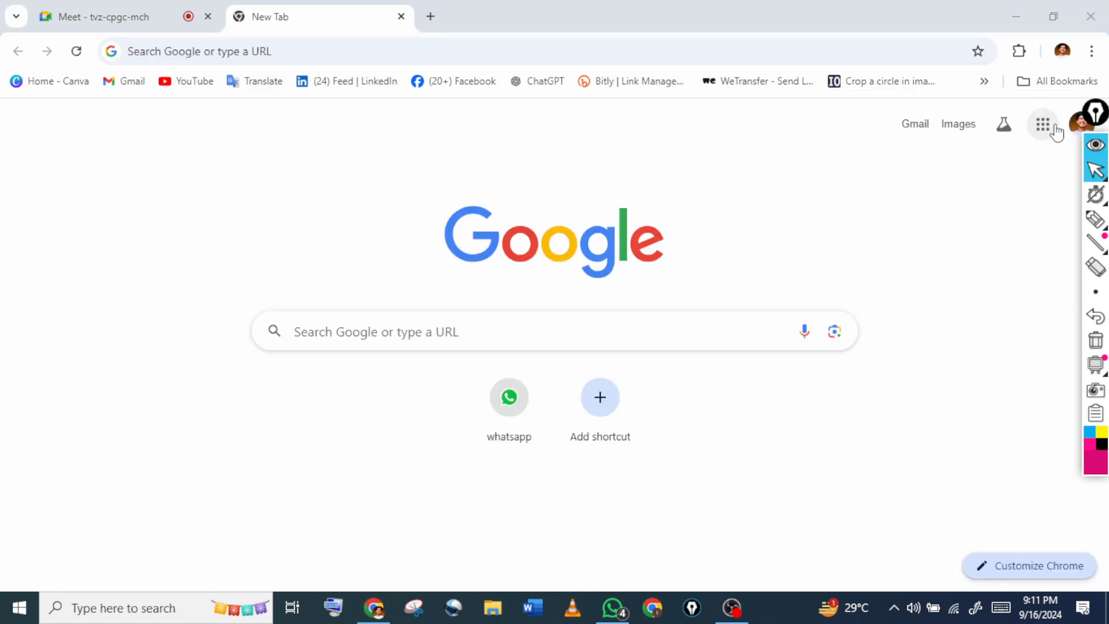
Open Google Ads in the new tab from the list of Google apps
{"action": "left_click", "coordinate": [1054, 128]}
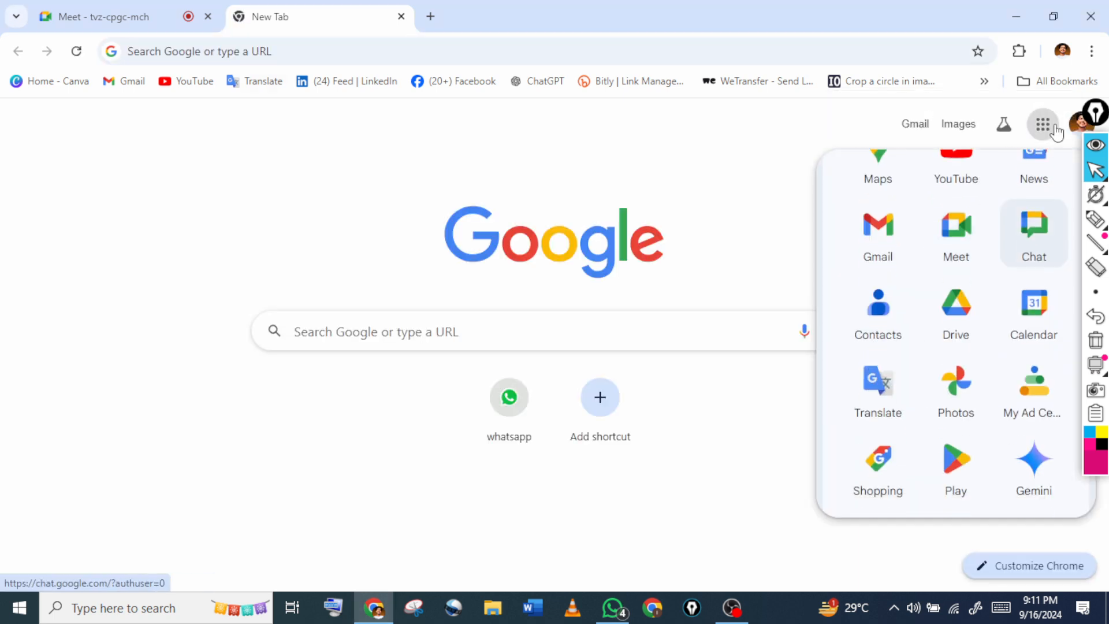
{"action": "scroll", "coordinate": [1002, 370], "scroll_direction": "down", "scroll_amount": 6}
{"action": "left_click", "coordinate": [1034, 406]}
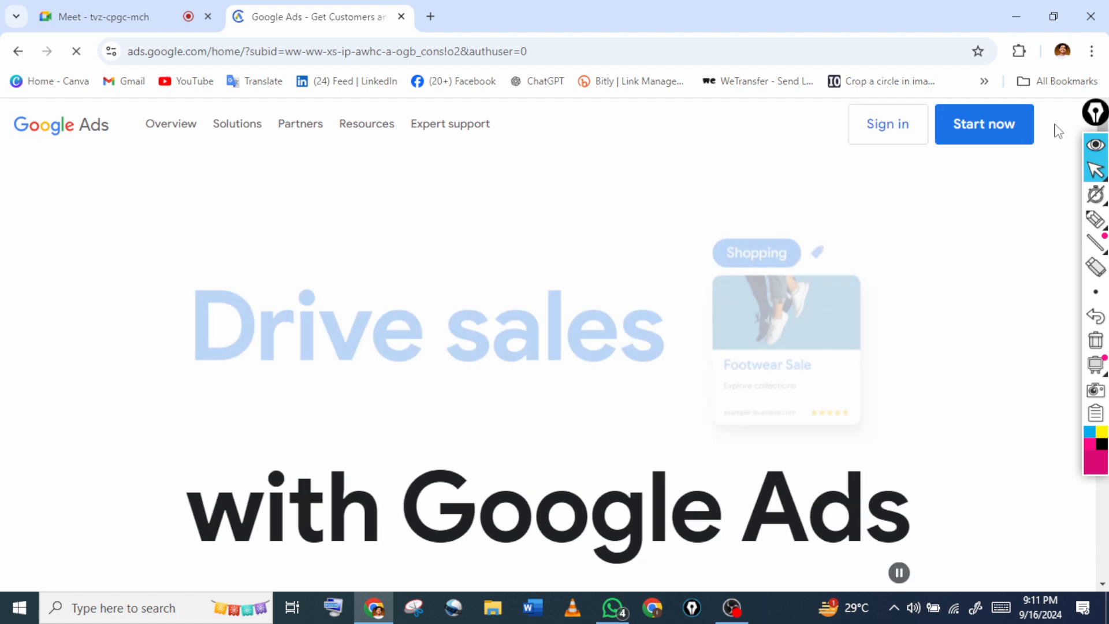
Check the presentation in the Meet call and open the demo account in Google Ads
{"action": "left_click", "coordinate": [110, 11]}
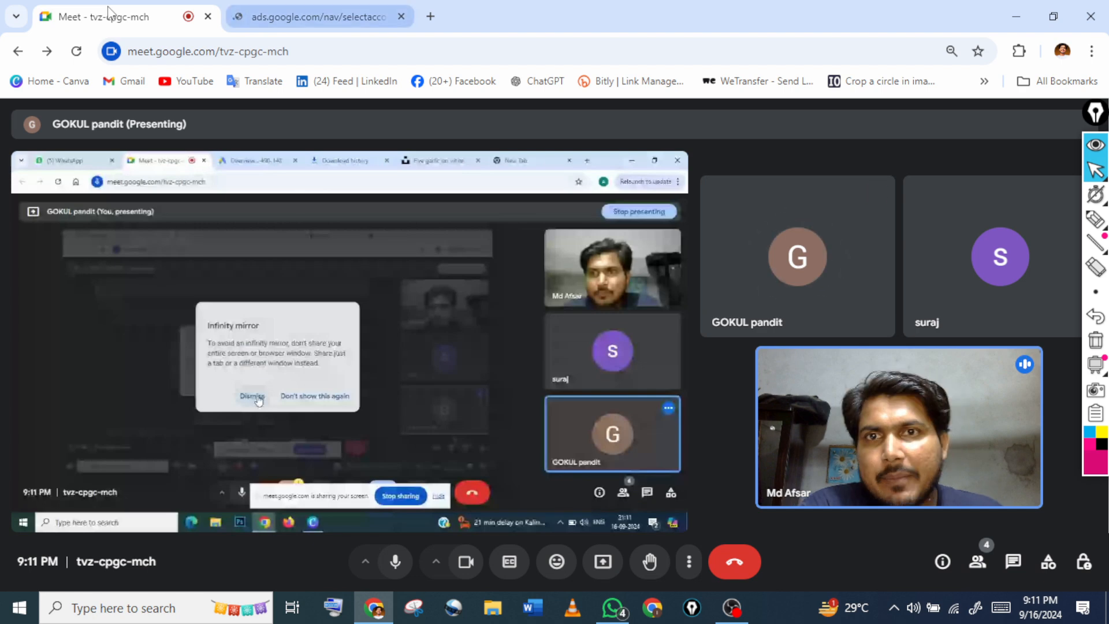
{"action": "left_click", "coordinate": [281, 7]}
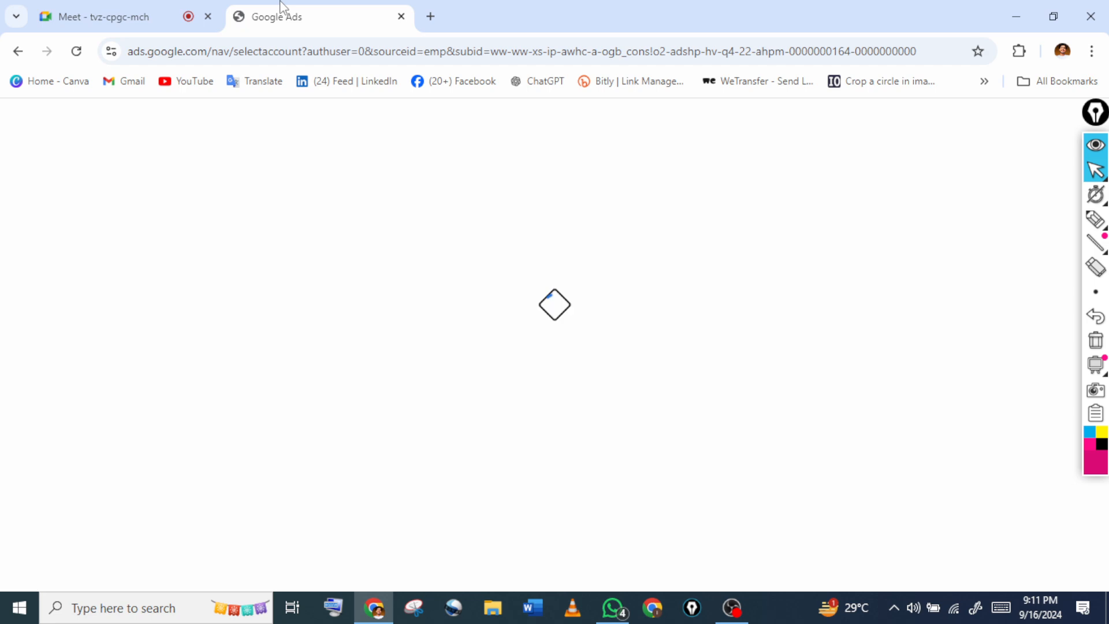
{"action": "left_click", "coordinate": [129, 11]}
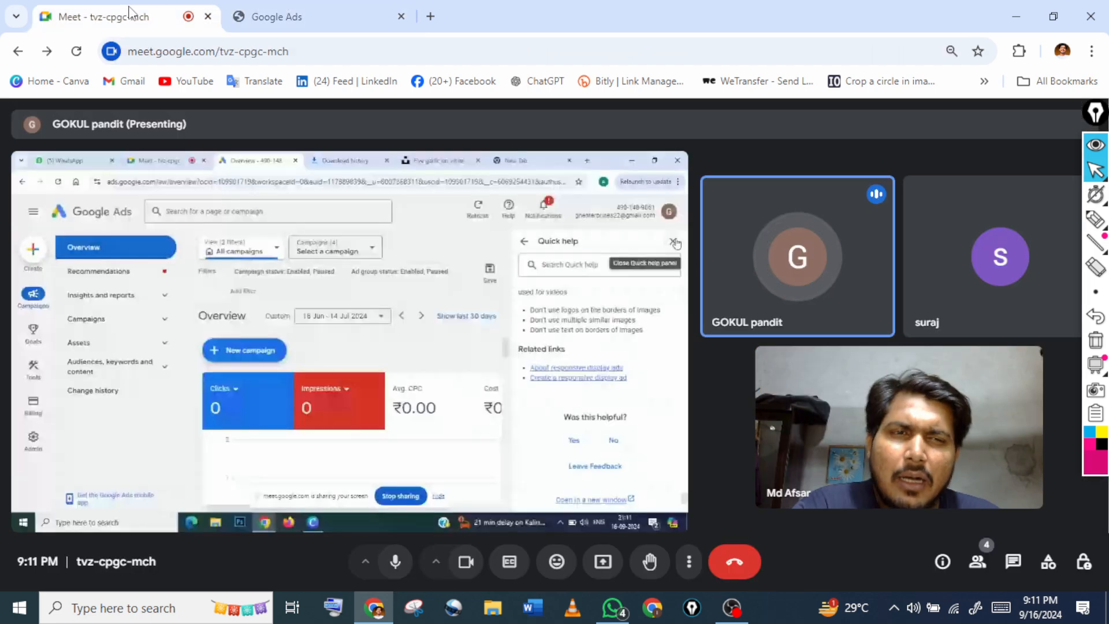
{"action": "left_click", "coordinate": [296, 18]}
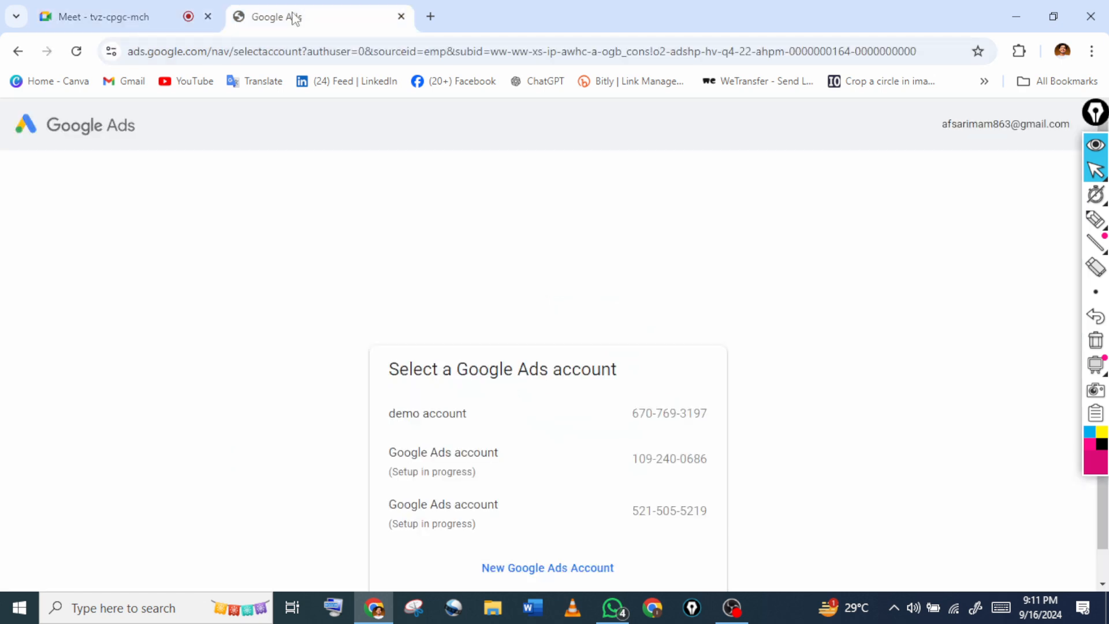
{"action": "left_click", "coordinate": [547, 413]}
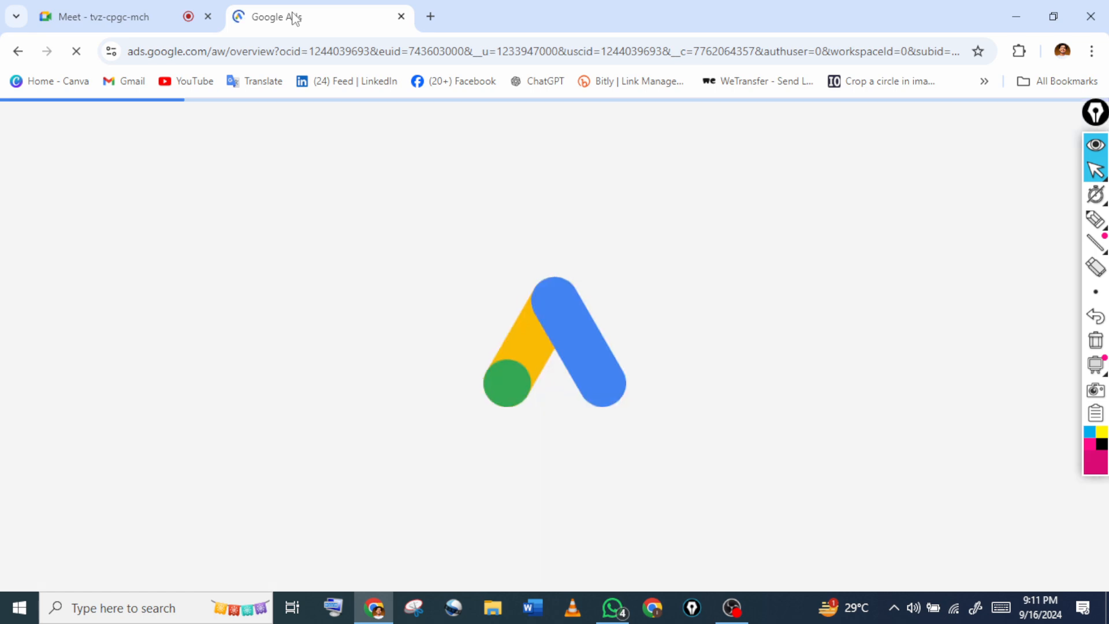
Check the Meet presentation again and start creating a new campaign in the Google Ads demo account
{"action": "left_click", "coordinate": [136, 16]}
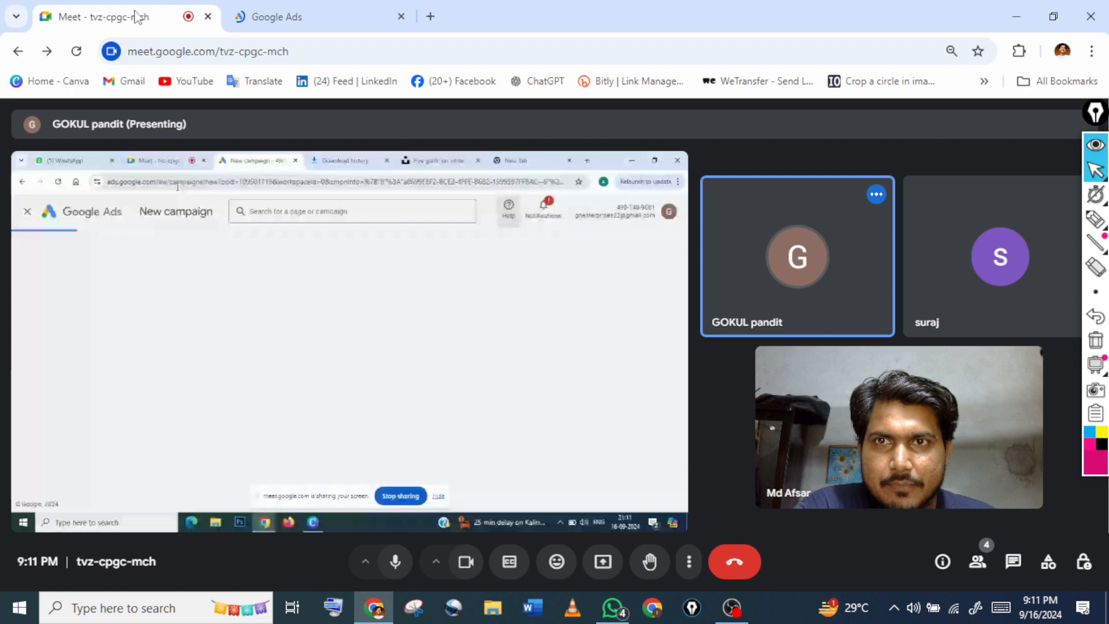
{"action": "left_click", "coordinate": [290, 19]}
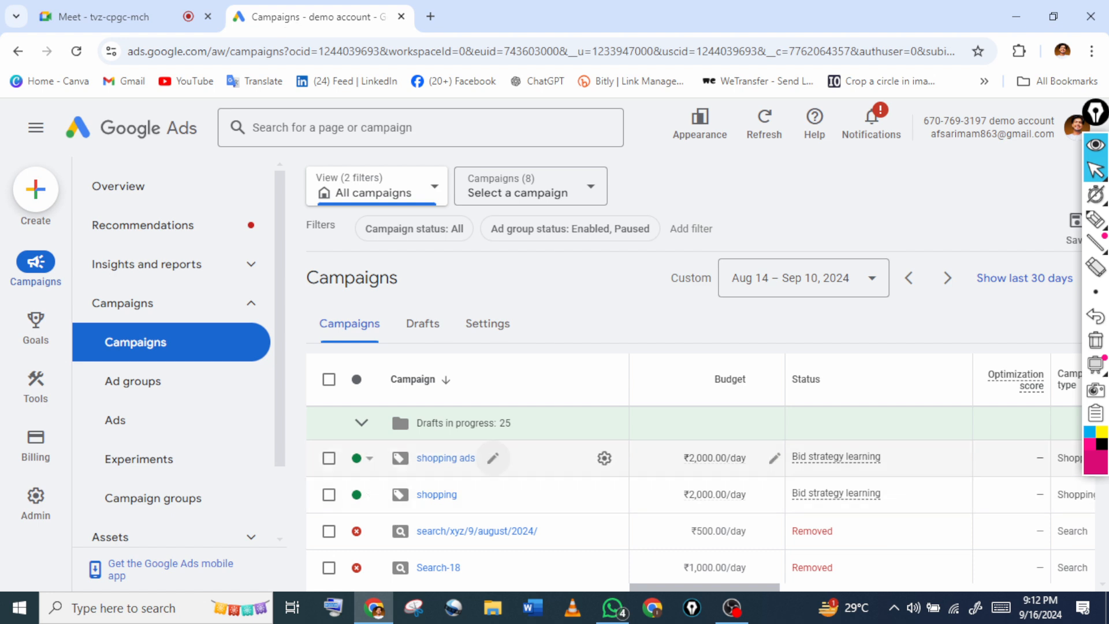
{"action": "scroll", "coordinate": [549, 439], "scroll_direction": "down", "scroll_amount": 1}
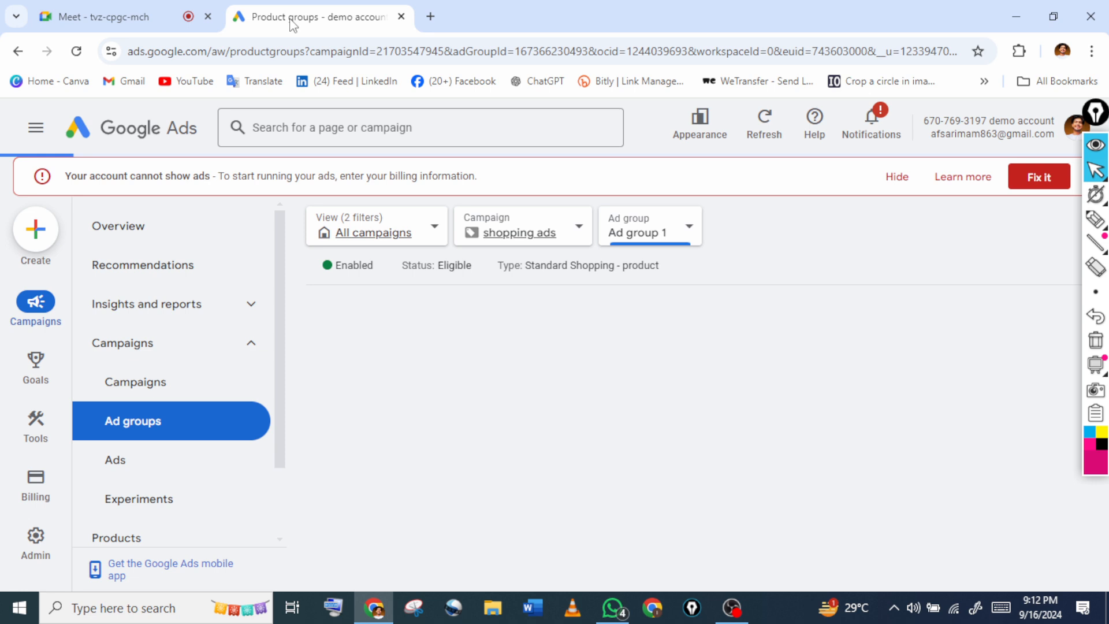
{"action": "left_click", "coordinate": [36, 229]}
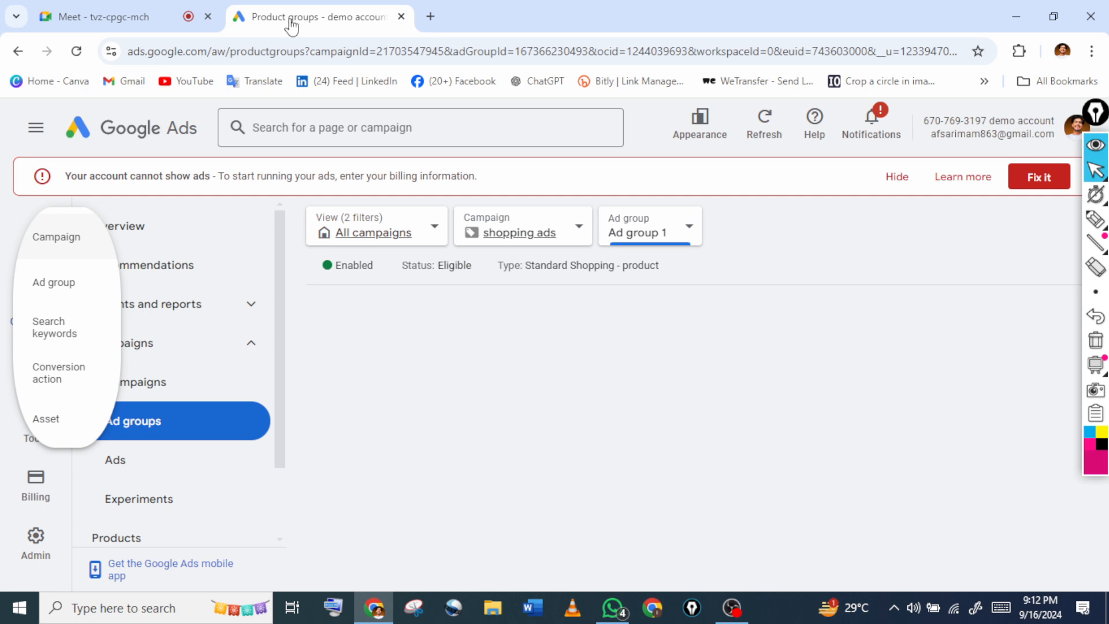
{"action": "left_click", "coordinate": [57, 237]}
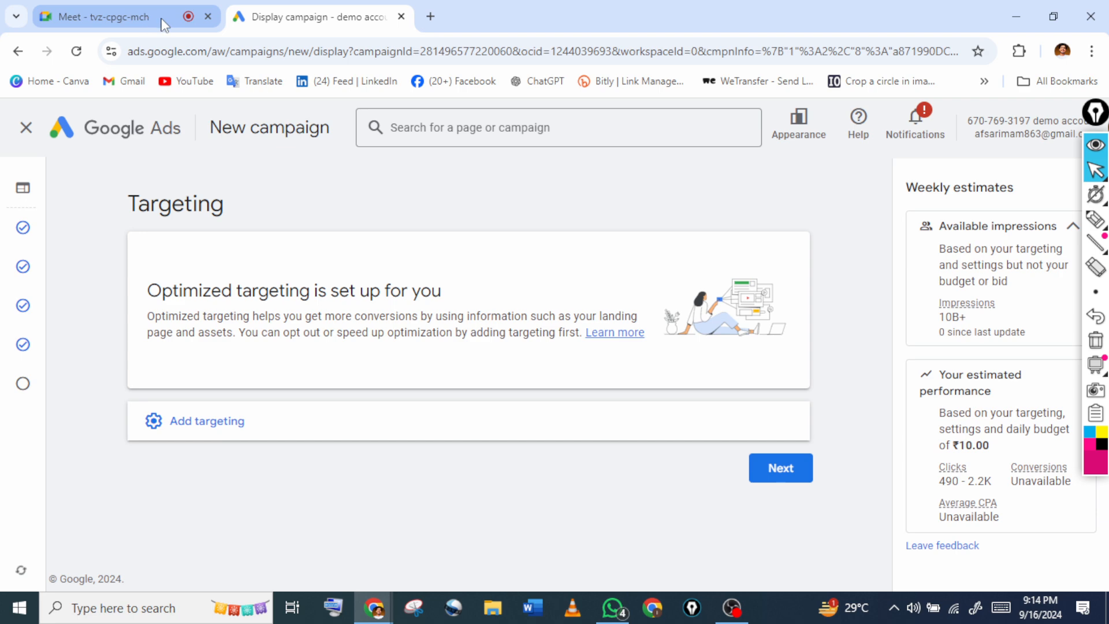
Switch to the Google Meet call and present the entire screen to the participants
{"action": "left_click", "coordinate": [124, 19]}
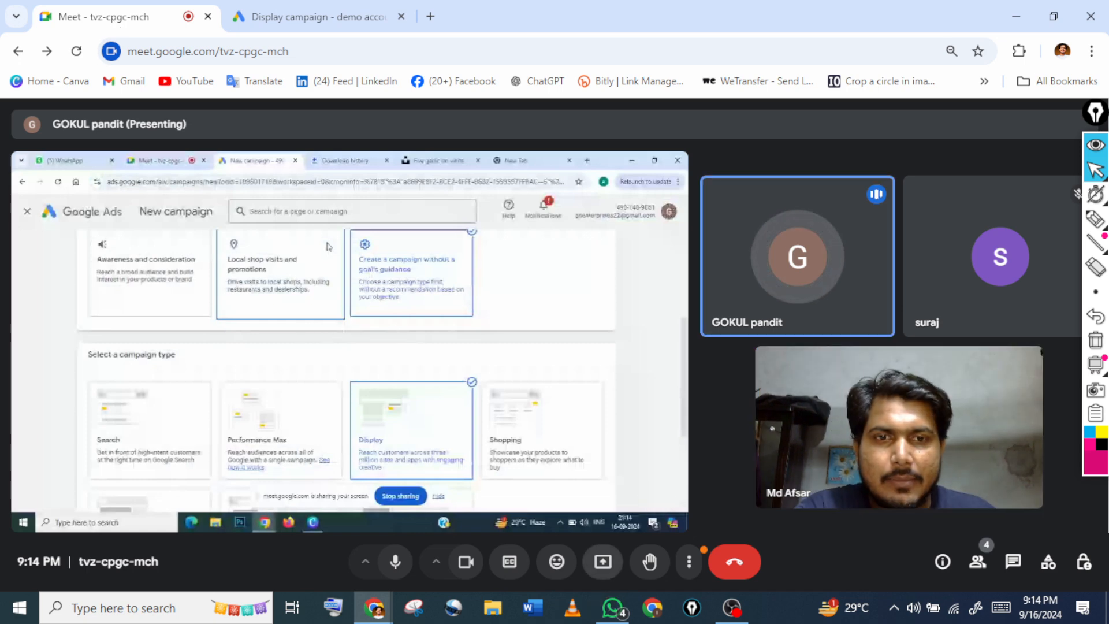
{"action": "left_click", "coordinate": [603, 563]}
{"action": "left_click", "coordinate": [649, 375]}
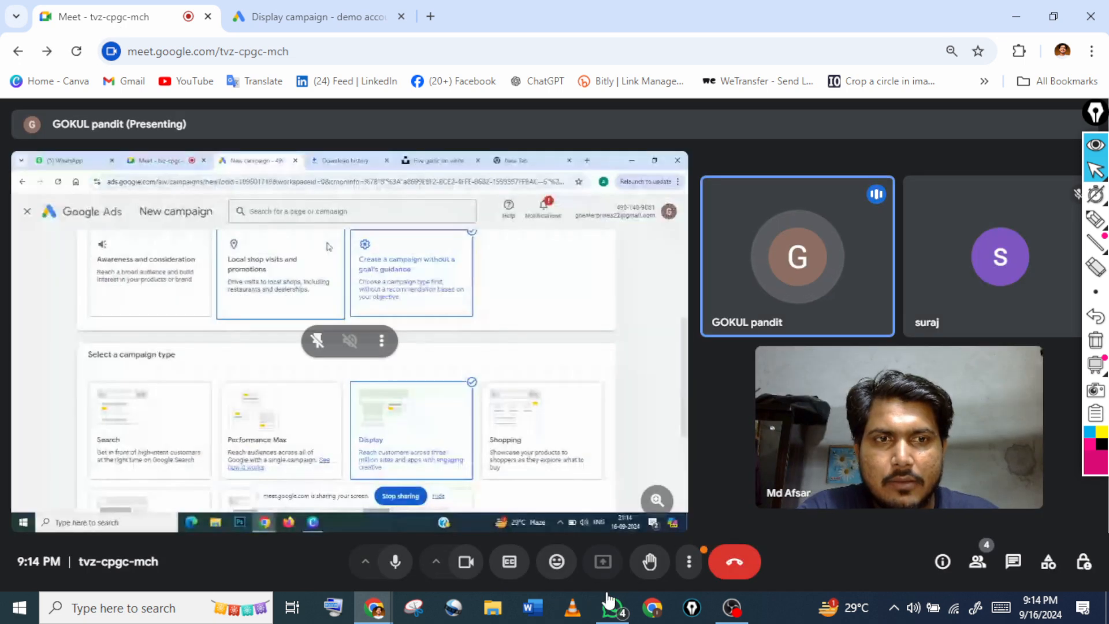
{"action": "key", "text": "ctrl+shift+Tab"}
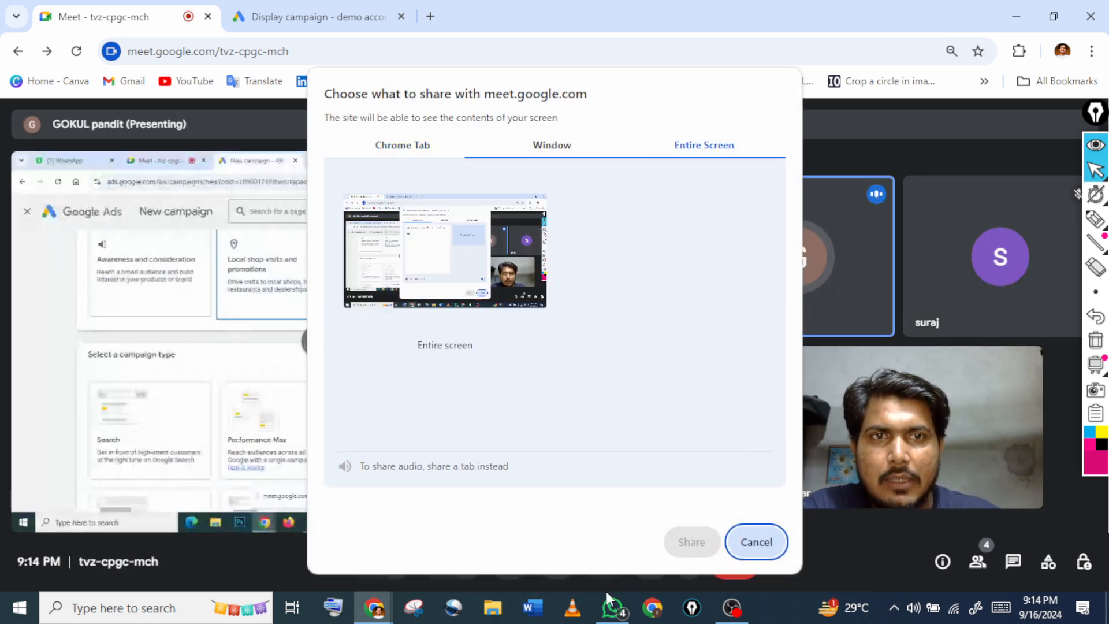
{"action": "key", "text": "Return"}
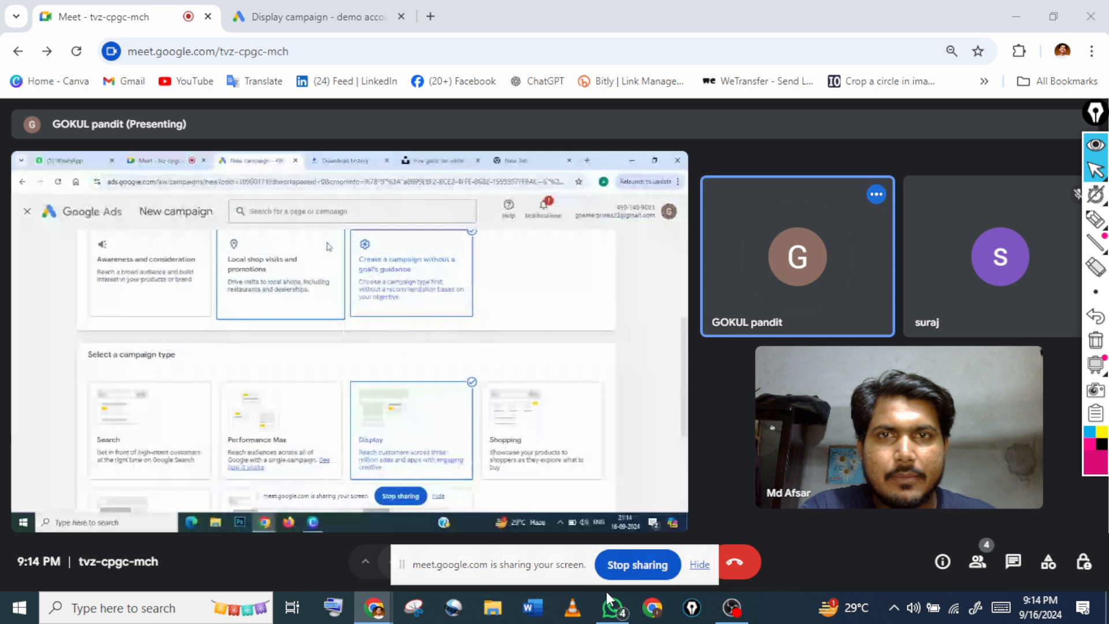
Return to the display campaign's targeting options, underline and bracket the five targeting types with the pen, and box the Audience Segments description
{"action": "left_click", "coordinate": [310, 22]}
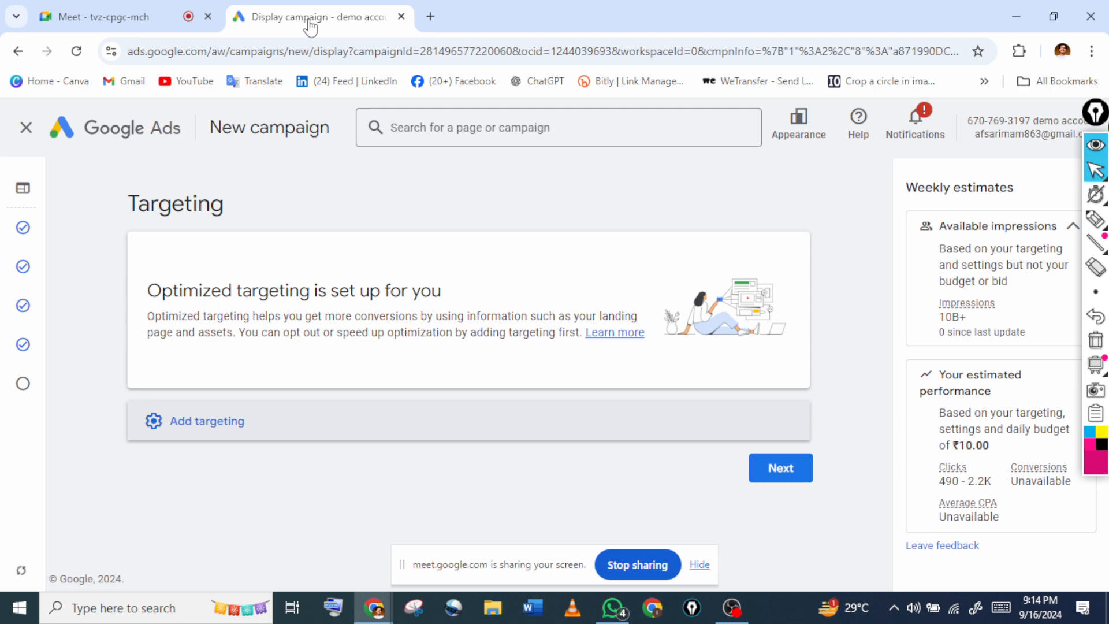
{"action": "mouse_move", "coordinate": [1092, 223]}
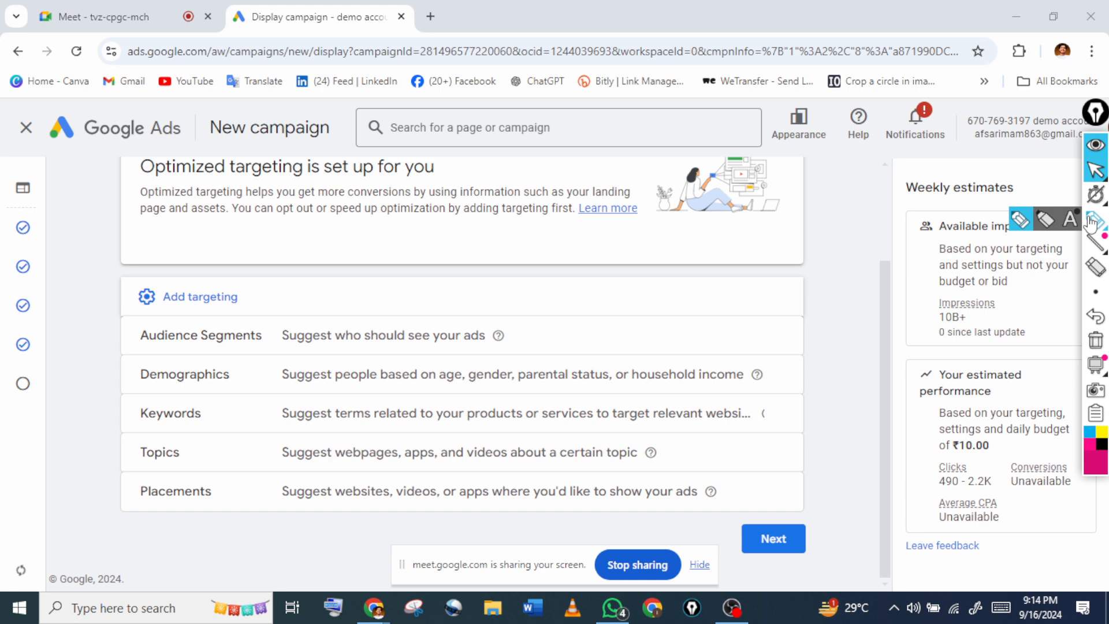
{"action": "left_click", "coordinate": [1092, 222]}
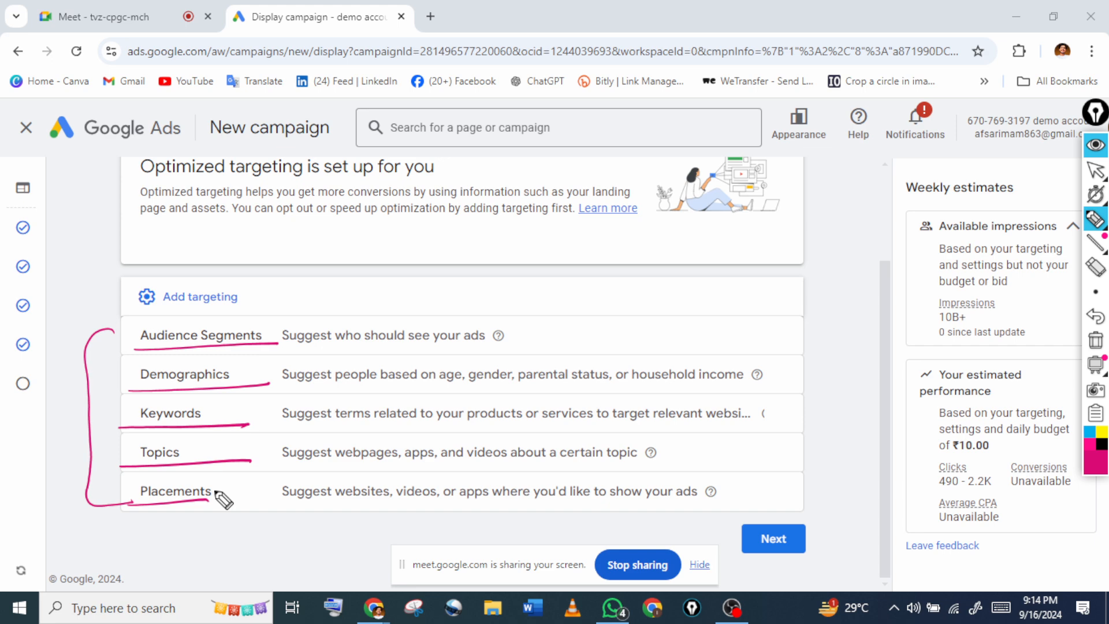
{"action": "mouse_move", "coordinate": [281, 321]}
{"action": "left_mouse_down"}
{"action": "mouse_move", "coordinate": [322, 349]}
{"action": "mouse_move", "coordinate": [293, 325]}
{"action": "left_mouse_up"}
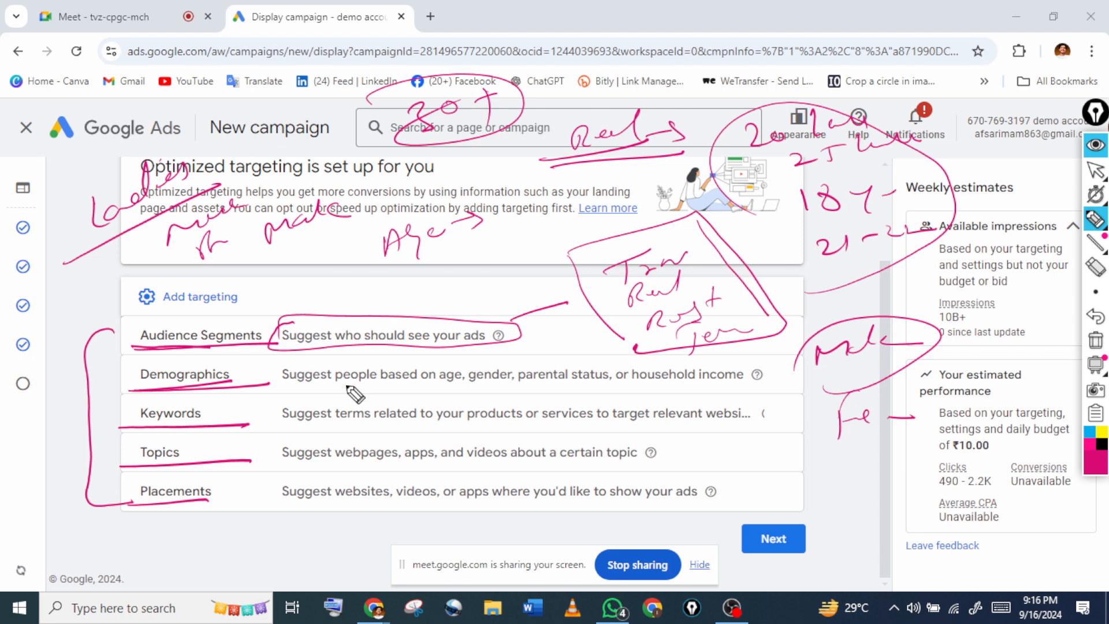
Underline the Demographics description with the pen, and handwrite and circle a "2BHK flat" keyword example
{"action": "left_click_drag", "start_coordinate": [332, 385], "coordinate": [415, 387]}
{"action": "left_click_drag", "start_coordinate": [468, 390], "coordinate": [610, 399]}
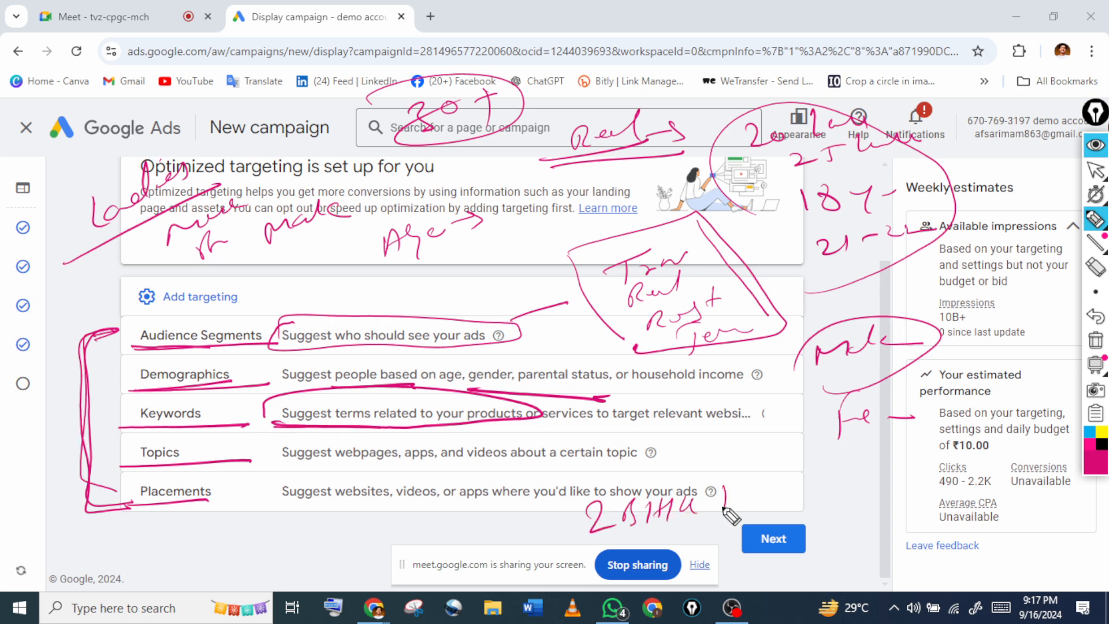
{"action": "left_click_drag", "start_coordinate": [725, 479], "coordinate": [766, 480]}
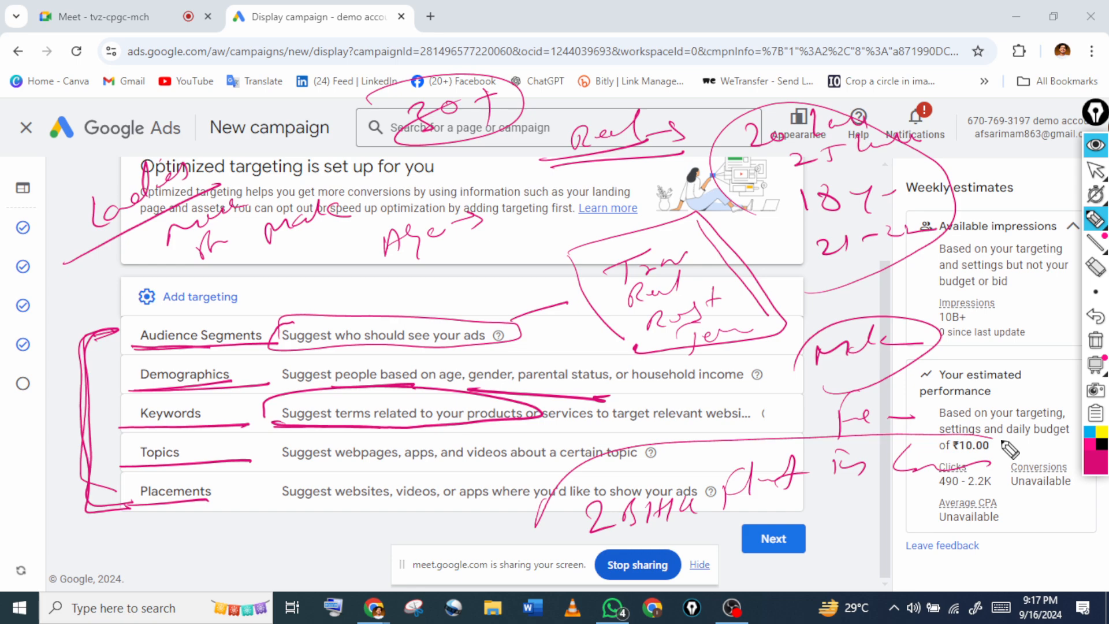
{"action": "left_click_drag", "start_coordinate": [1005, 445], "coordinate": [609, 429]}
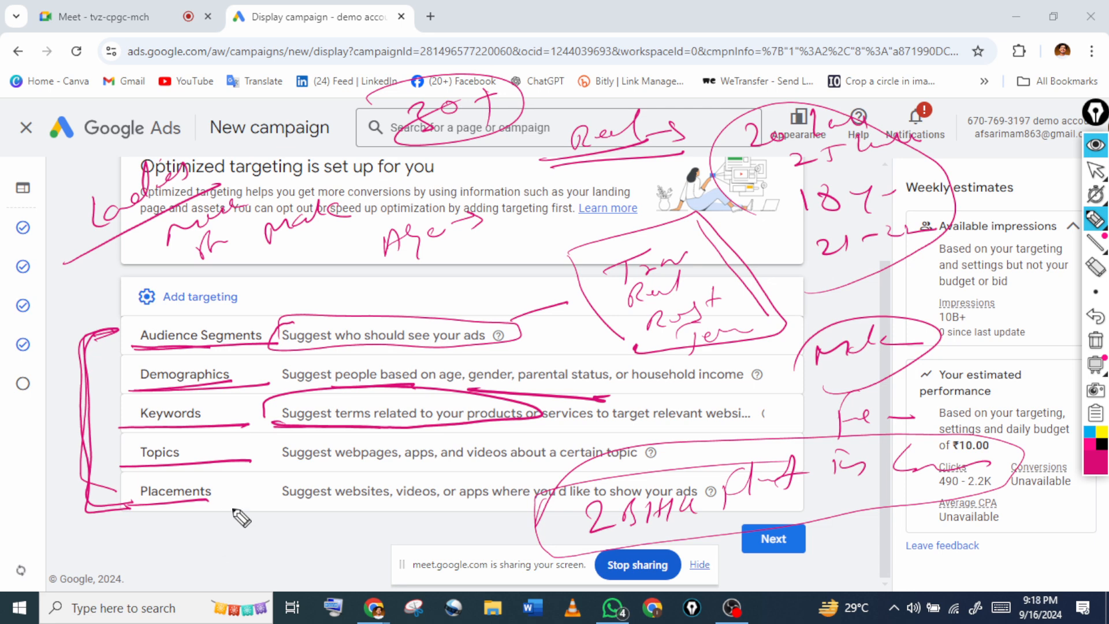
Handwrite and circle another example beneath Placements, and underline the Keywords description
{"action": "mouse_move", "coordinate": [202, 545]}
{"action": "left_mouse_down"}
{"action": "mouse_move", "coordinate": [219, 557]}
{"action": "mouse_move", "coordinate": [242, 547]}
{"action": "left_mouse_up"}
{"action": "left_click_drag", "start_coordinate": [254, 527], "coordinate": [245, 545]}
{"action": "left_click_drag", "start_coordinate": [262, 498], "coordinate": [265, 543]}
{"action": "mouse_move", "coordinate": [261, 527]}
{"action": "left_mouse_down"}
{"action": "mouse_move", "coordinate": [374, 508]}
{"action": "mouse_move", "coordinate": [98, 585]}
{"action": "left_mouse_up"}
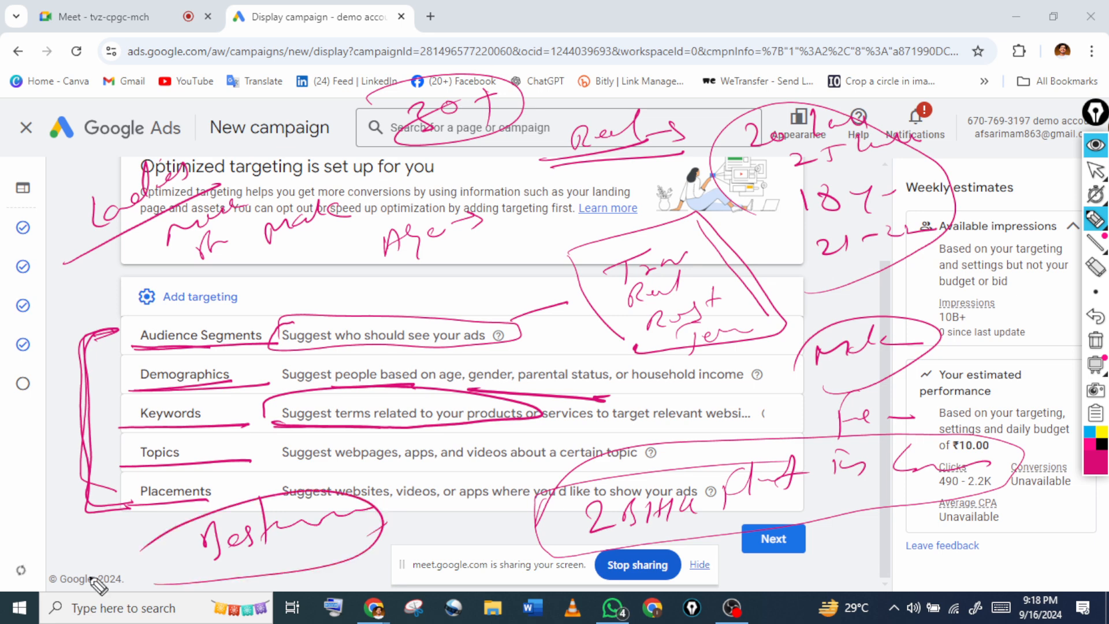
{"action": "left_click_drag", "start_coordinate": [379, 436], "coordinate": [538, 434]}
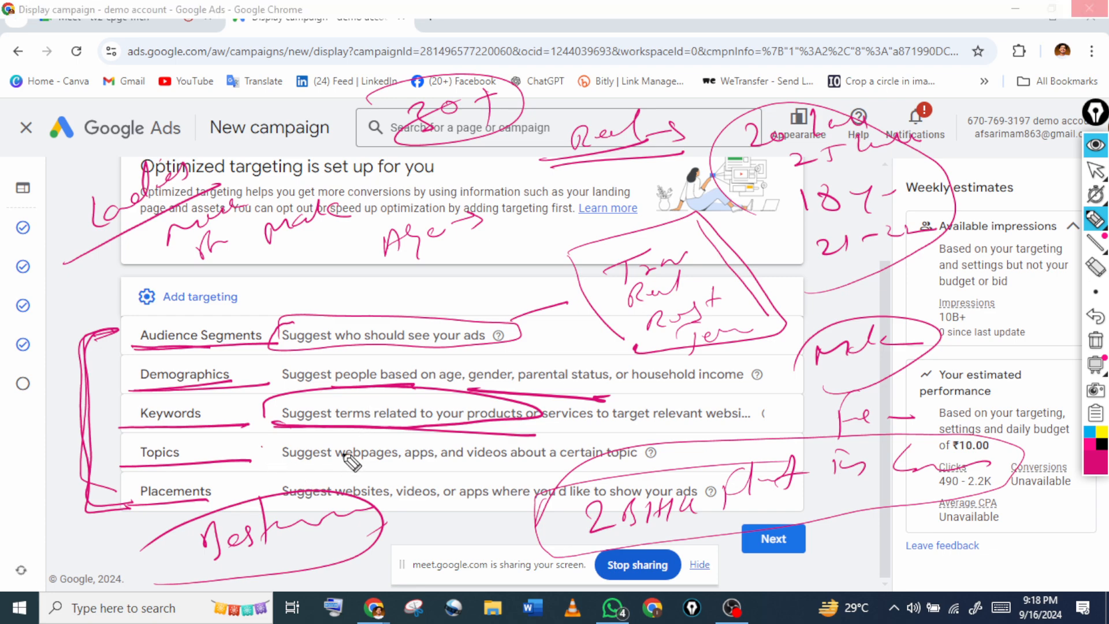
Box the Topics description with the pen and link it by a line to a short handwritten note below
{"action": "mouse_move", "coordinate": [269, 465]}
{"action": "left_mouse_down"}
{"action": "mouse_move", "coordinate": [378, 430]}
{"action": "mouse_move", "coordinate": [604, 466]}
{"action": "mouse_move", "coordinate": [272, 462]}
{"action": "left_mouse_up"}
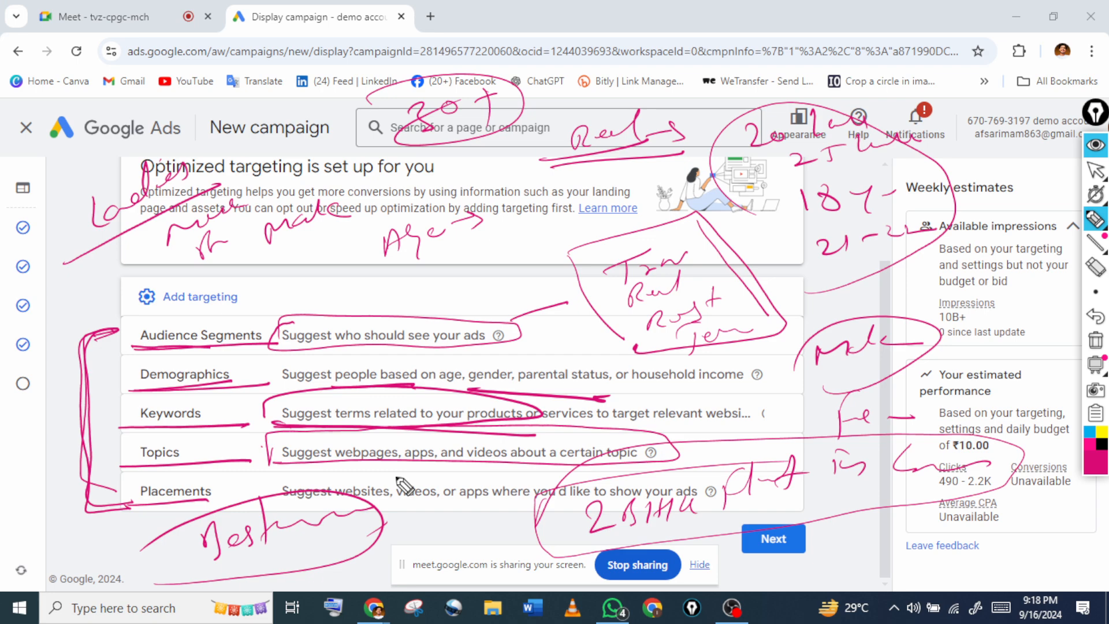
{"action": "left_click_drag", "start_coordinate": [378, 461], "coordinate": [406, 510]}
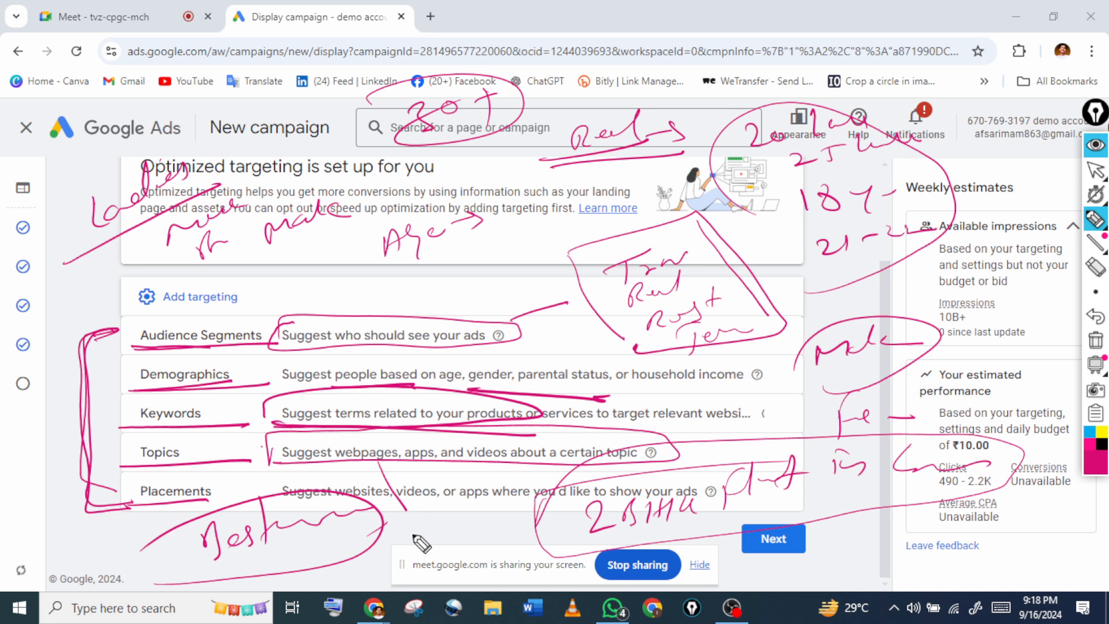
{"action": "left_click_drag", "start_coordinate": [414, 536], "coordinate": [481, 569]}
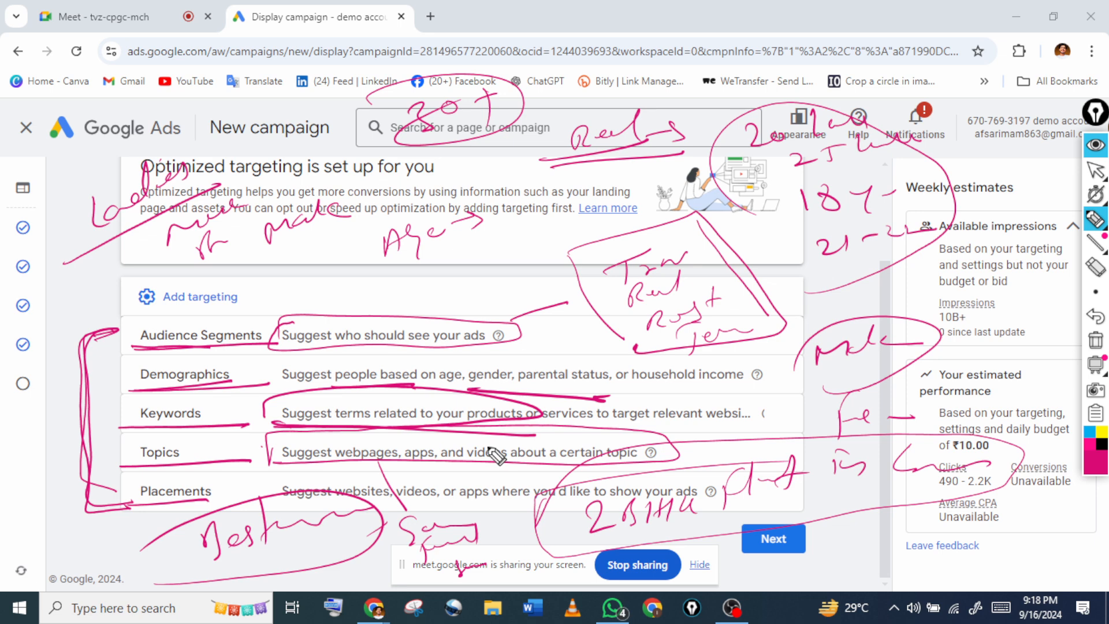
{"action": "left_click_drag", "start_coordinate": [490, 449], "coordinate": [500, 468]}
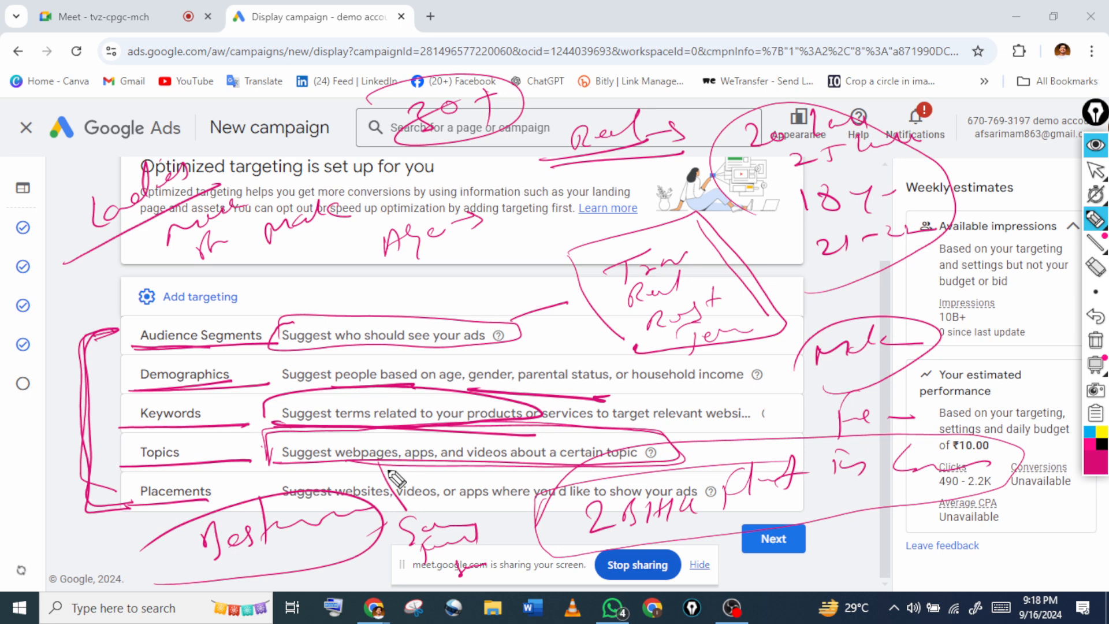
Handwrite and underline a note beside Add targeting, and circle the Topics option
{"action": "left_click_drag", "start_coordinate": [319, 278], "coordinate": [450, 284]}
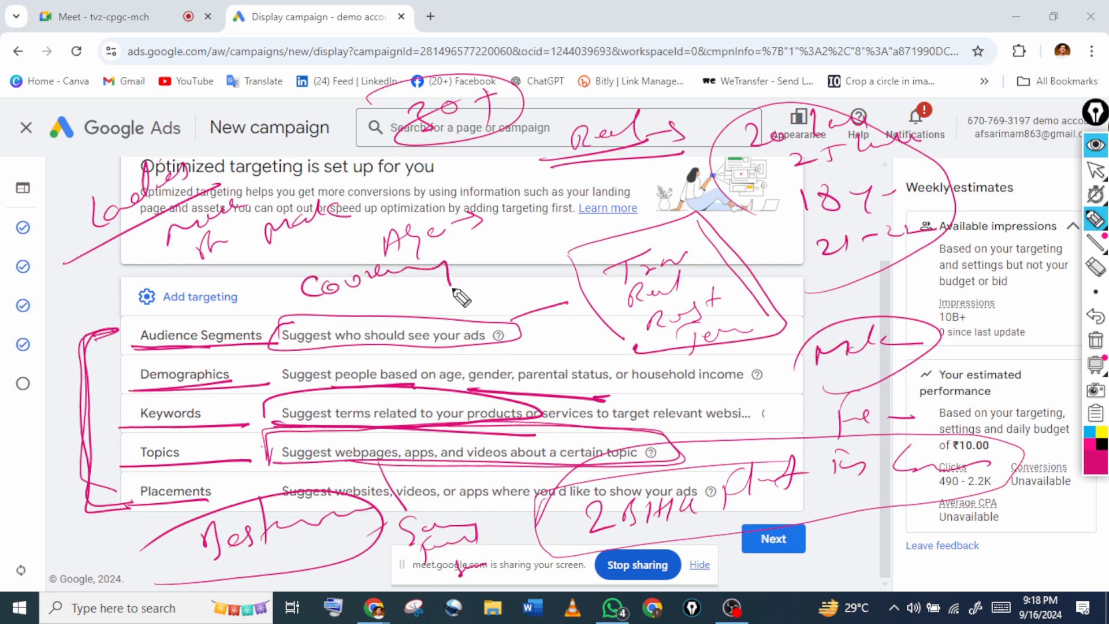
{"action": "left_click_drag", "start_coordinate": [288, 321], "coordinate": [569, 262]}
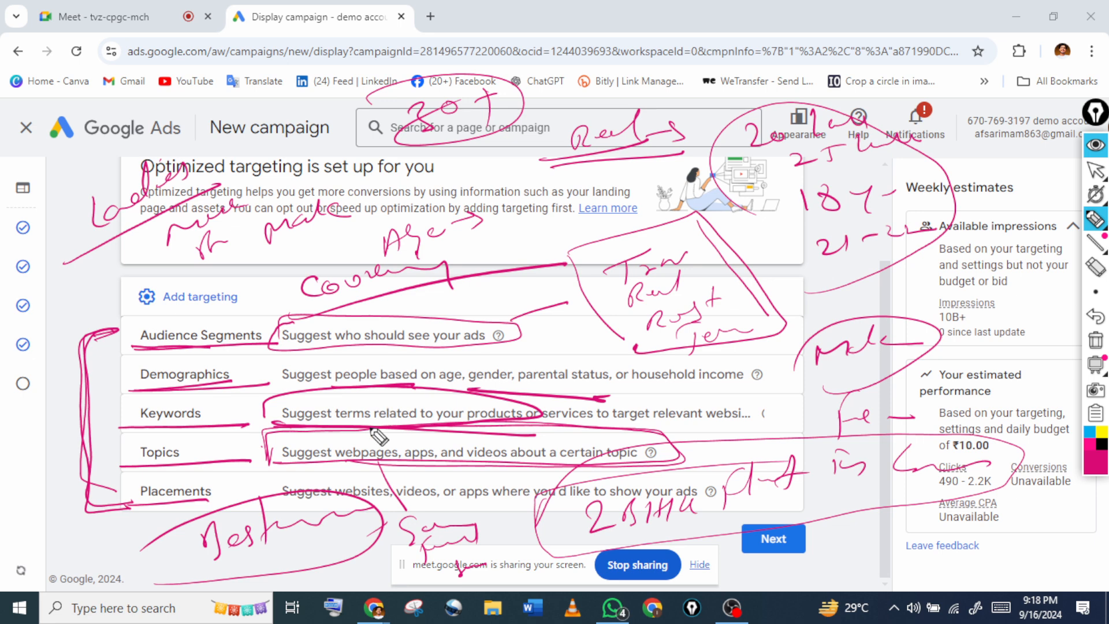
{"action": "left_click_drag", "start_coordinate": [174, 425], "coordinate": [124, 462]}
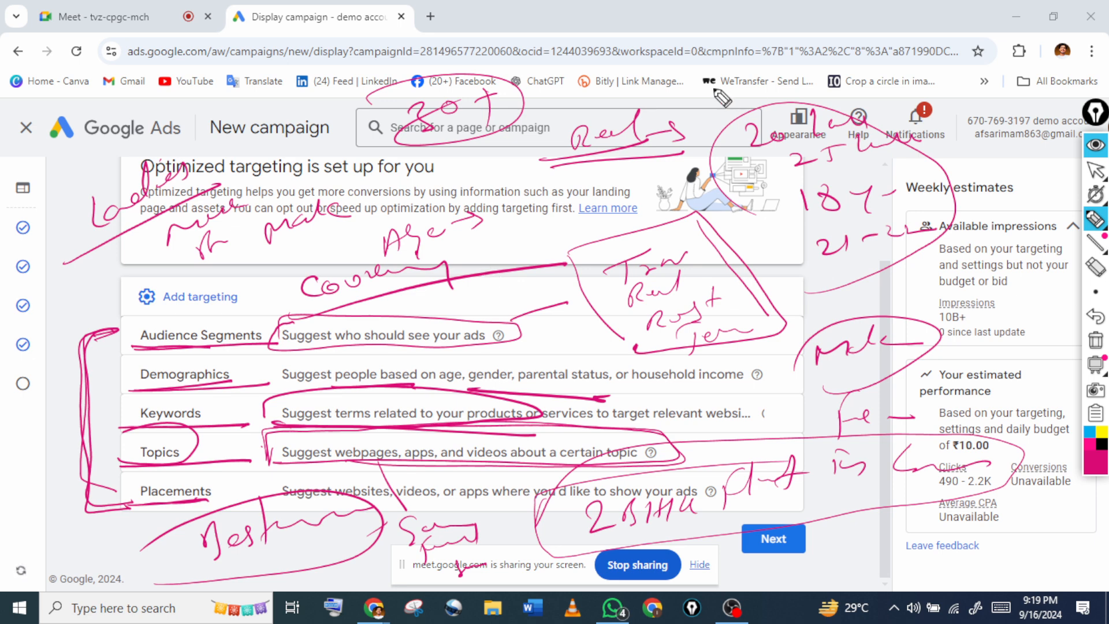
Clear all pen annotations from the targeting page and search YouTube for "cooking" in a new tab
{"action": "left_click", "coordinate": [1096, 341]}
{"action": "left_click", "coordinate": [1097, 171]}
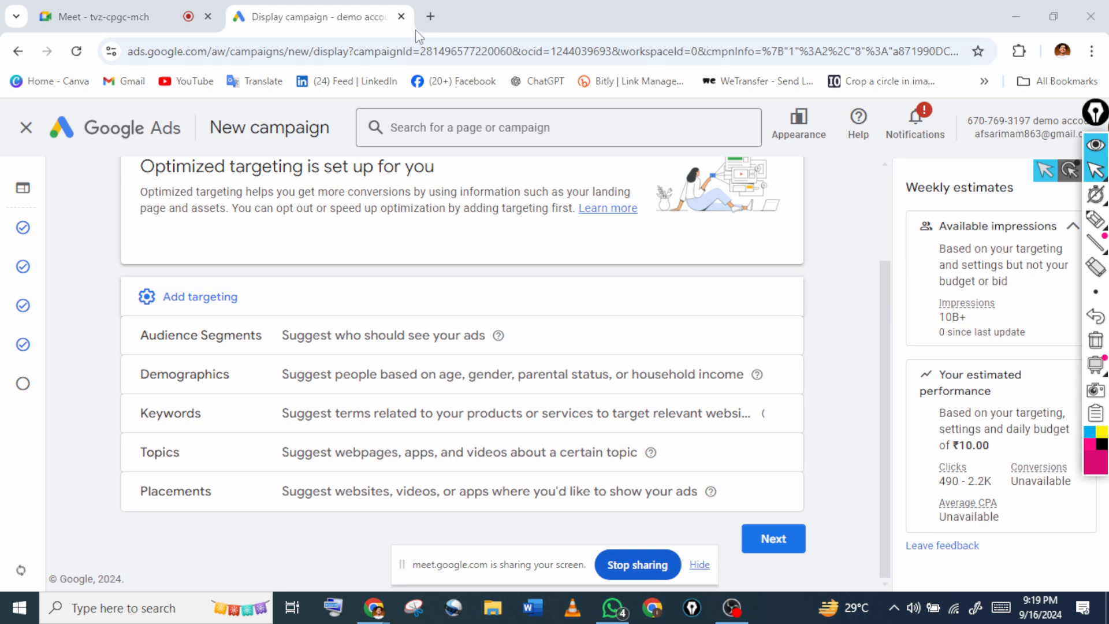
{"action": "key", "text": "ctrl+t"}
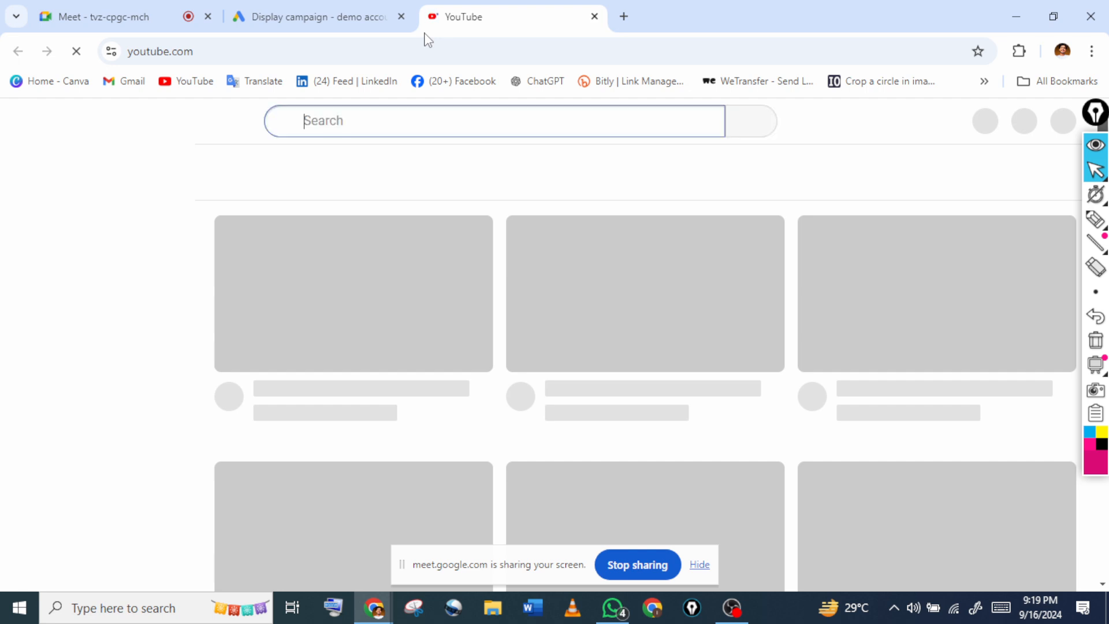
{"action": "type", "text": "cooking"}
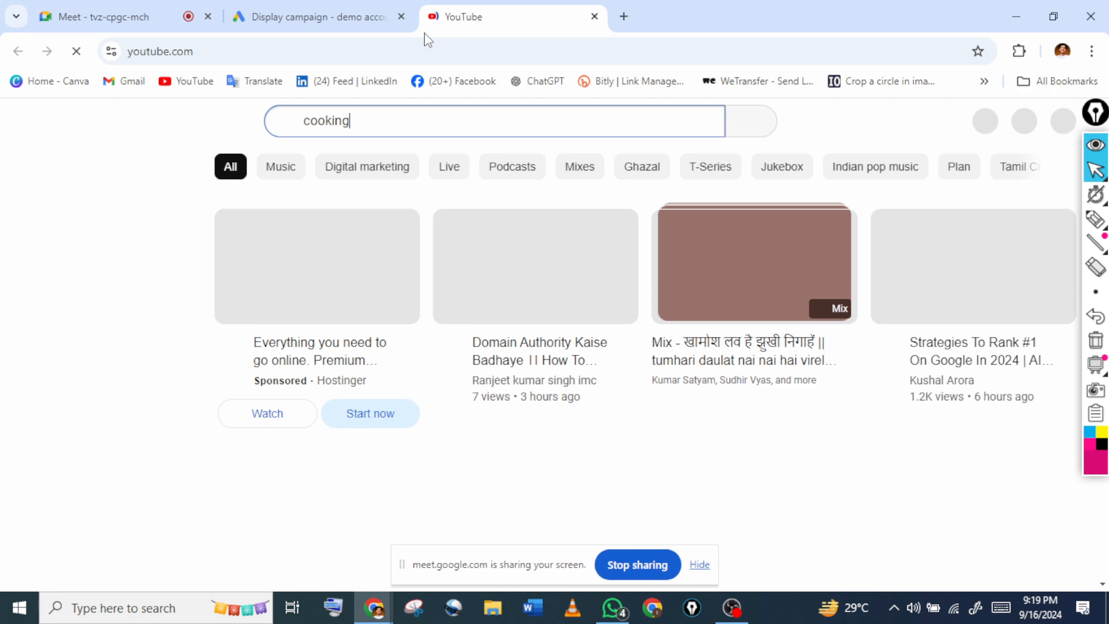
{"action": "key", "text": "Return"}
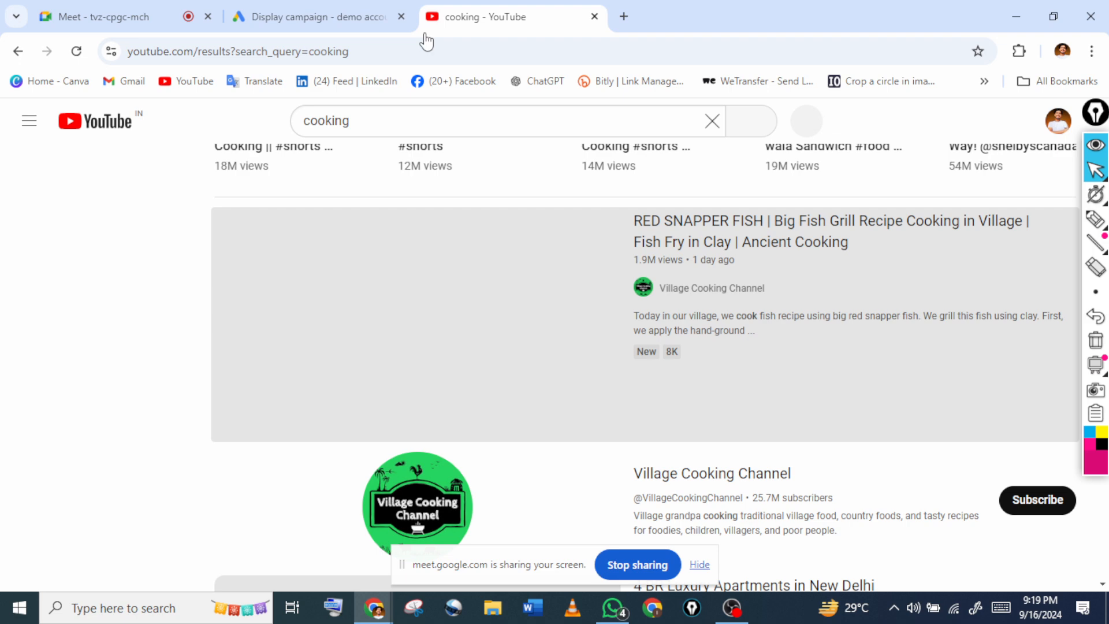
Browse the cooking videos and Shorts in the YouTube search results
{"action": "scroll", "coordinate": [646, 367], "scroll_direction": "up", "scroll_amount": 7}
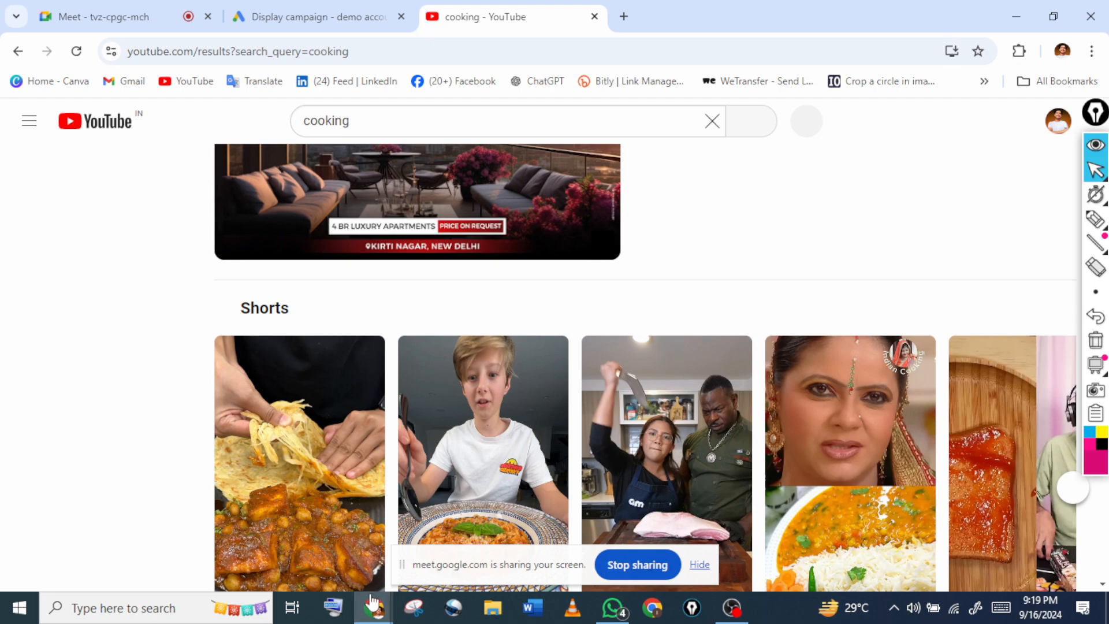
{"action": "scroll", "coordinate": [373, 603], "scroll_direction": "down", "scroll_amount": 5}
{"action": "scroll", "coordinate": [373, 603], "scroll_direction": "down", "scroll_amount": 5}
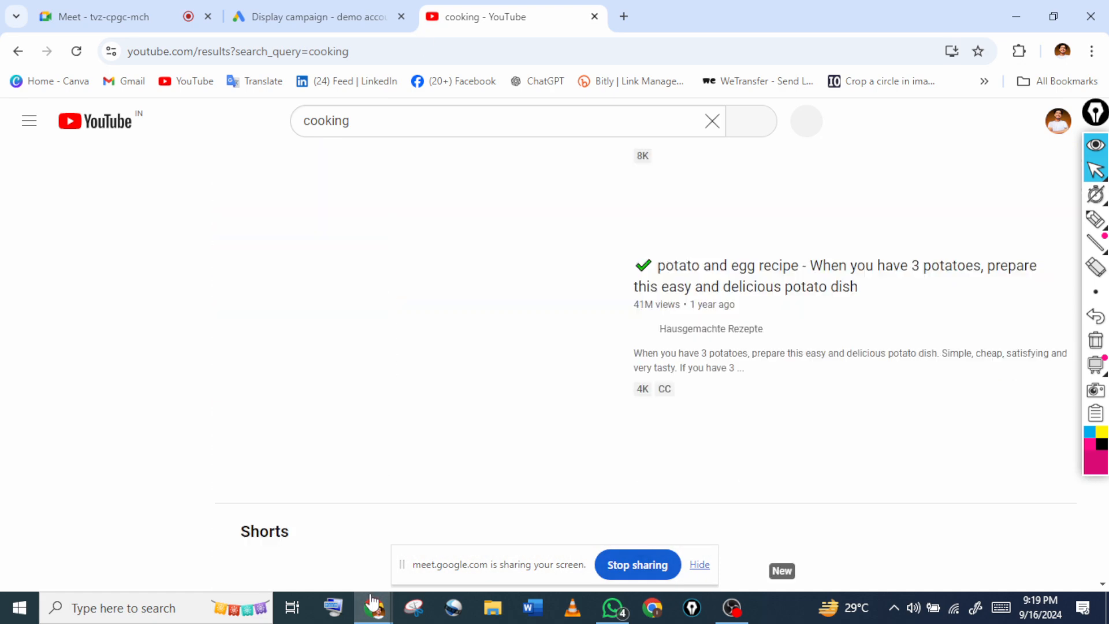
{"action": "scroll", "coordinate": [373, 602], "scroll_direction": "down", "scroll_amount": 5}
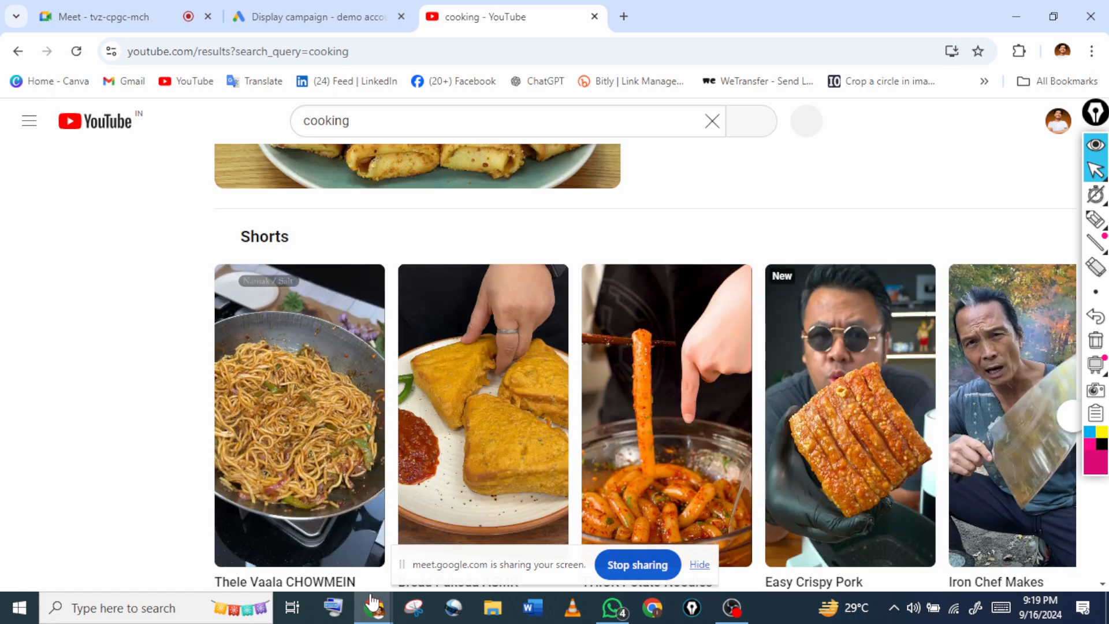
{"action": "scroll", "coordinate": [373, 602], "scroll_direction": "down", "scroll_amount": 10}
{"action": "scroll", "coordinate": [373, 602], "scroll_direction": "up", "scroll_amount": 10}
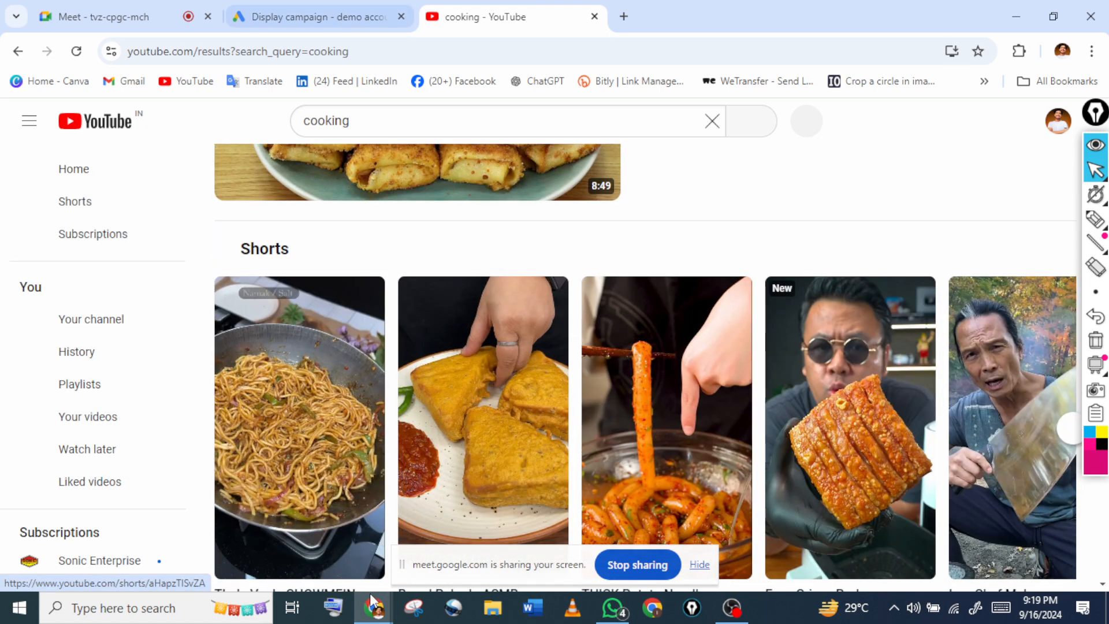
Return to the display campaign, add Audience Segments to its targeting, and expand the list of additional targeting types
{"action": "left_click", "coordinate": [284, 10]}
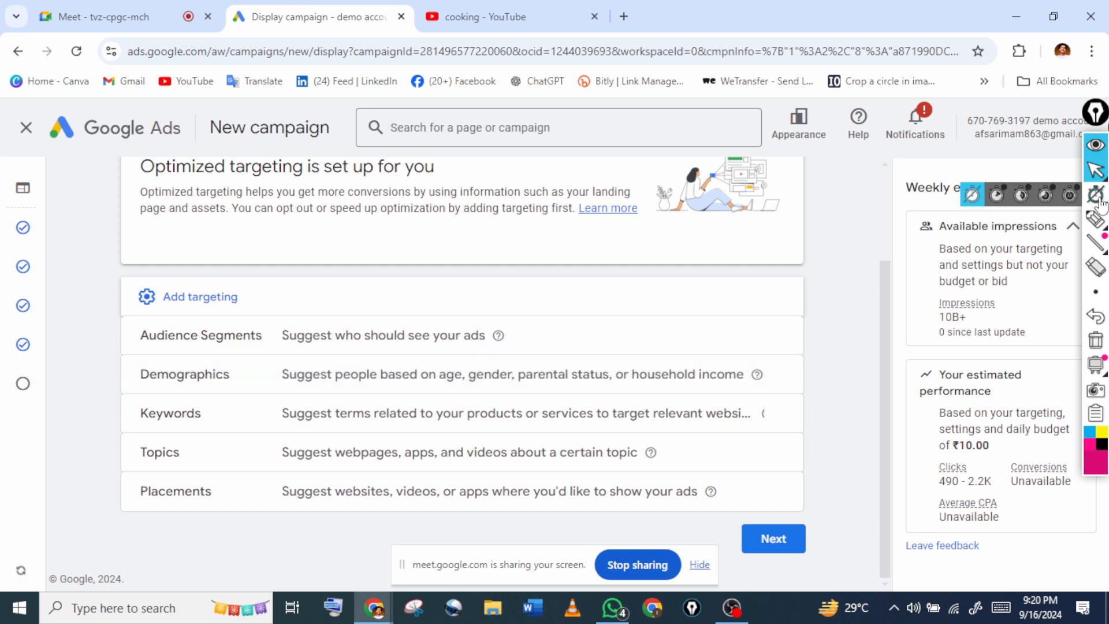
{"action": "left_click", "coordinate": [1094, 225]}
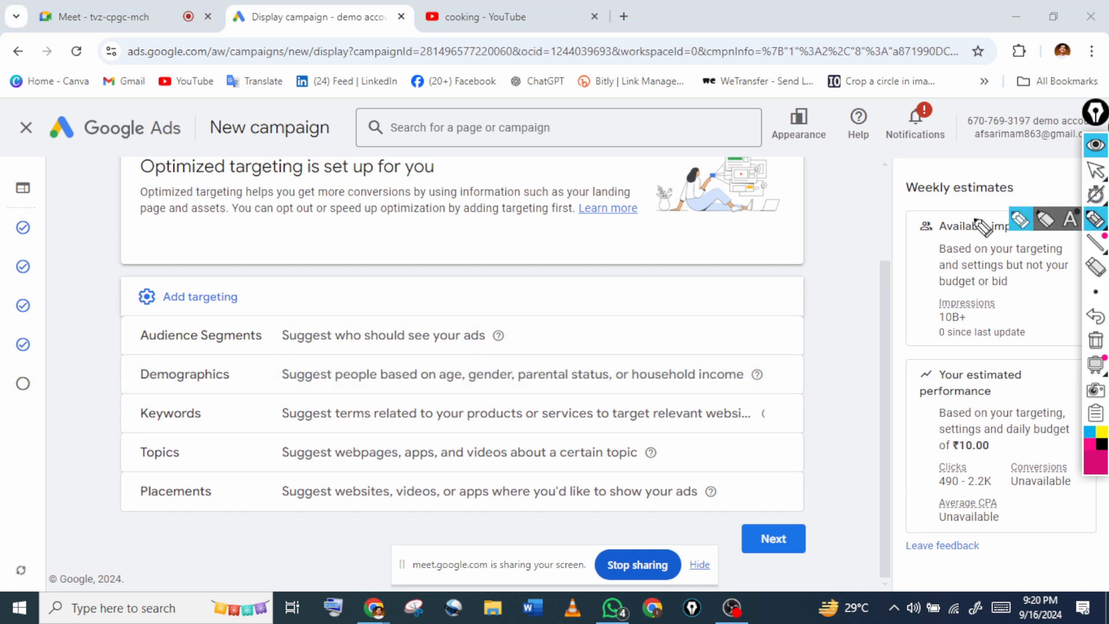
{"action": "left_click", "coordinate": [1091, 173]}
{"action": "left_click", "coordinate": [967, 202]}
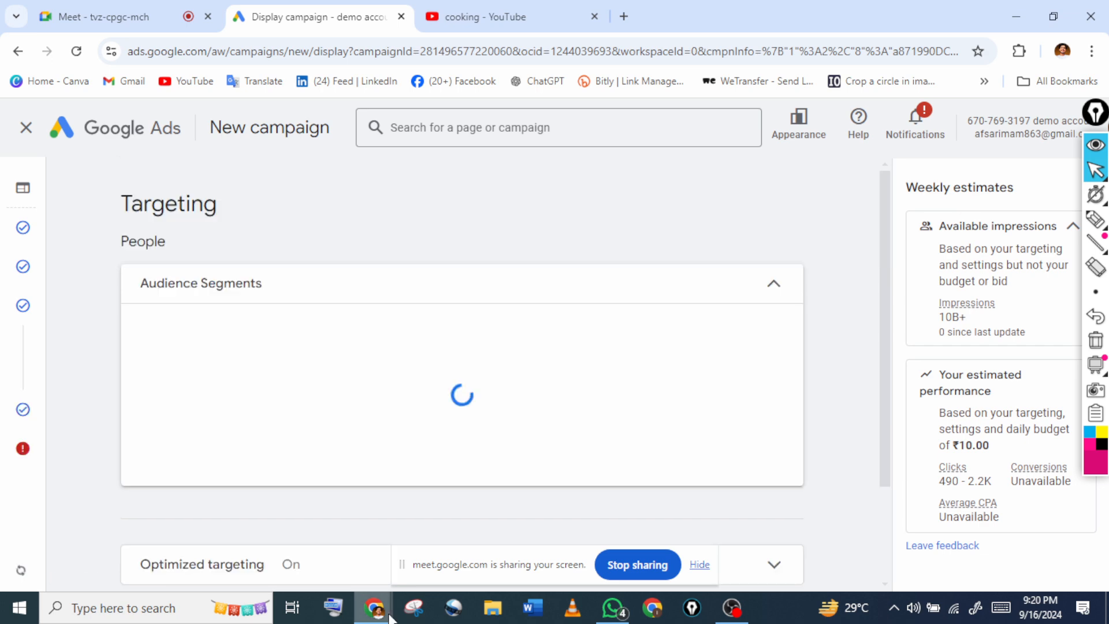
{"action": "mouse_move", "coordinate": [390, 618]}
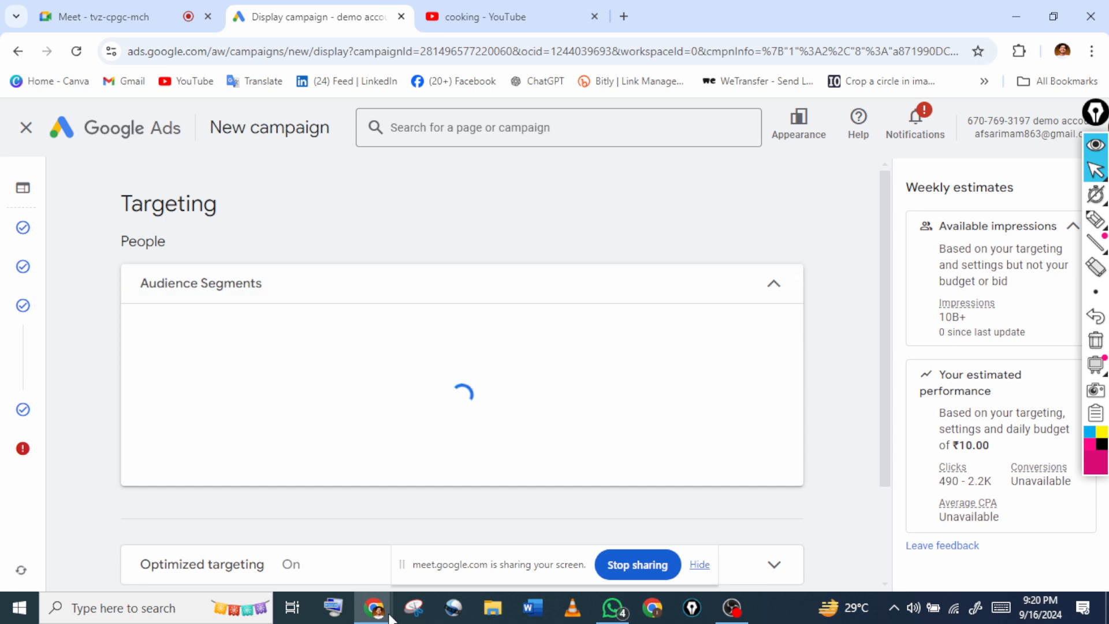
{"action": "scroll", "coordinate": [462, 374], "scroll_direction": "down", "scroll_amount": 3}
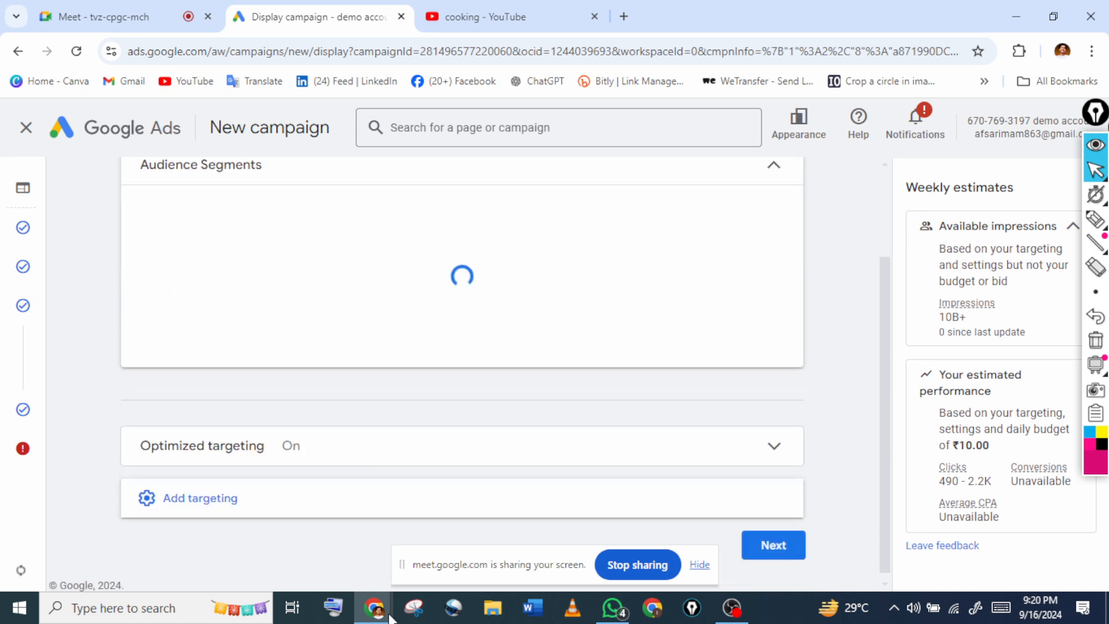
{"action": "scroll", "coordinate": [462, 491], "scroll_direction": "down", "scroll_amount": 1}
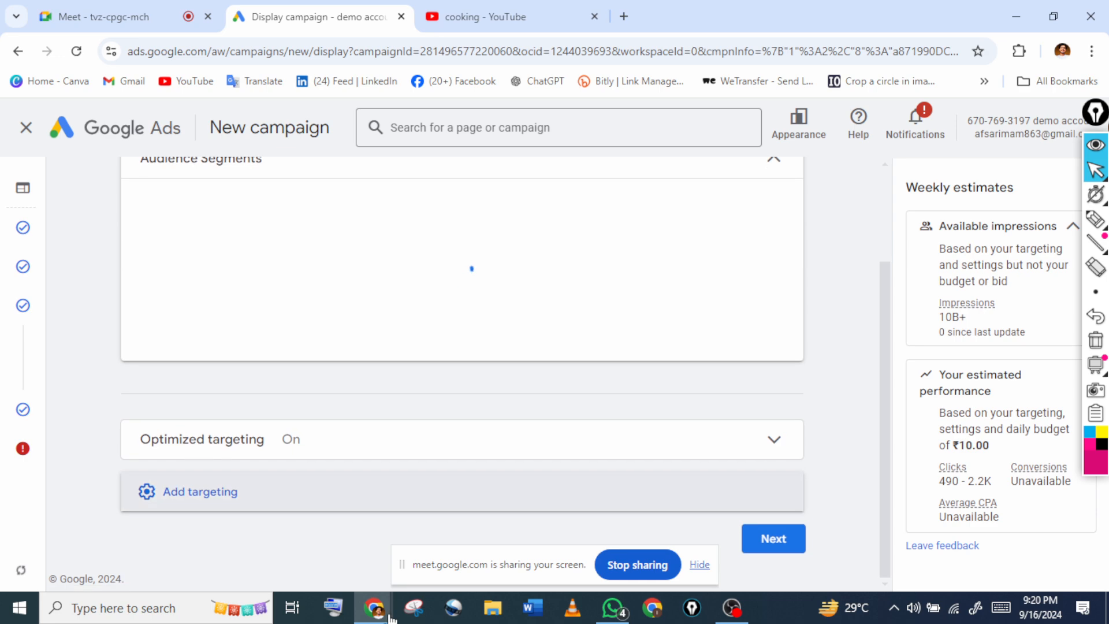
{"action": "left_click", "coordinate": [462, 491]}
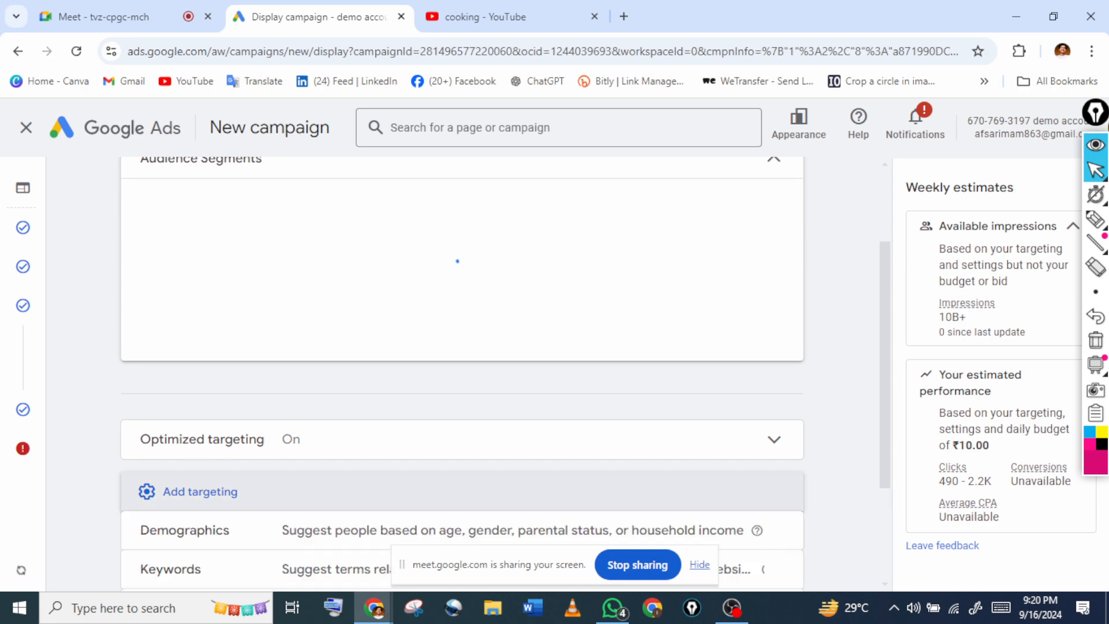
{"action": "scroll", "coordinate": [462, 491], "scroll_direction": "down", "scroll_amount": 2}
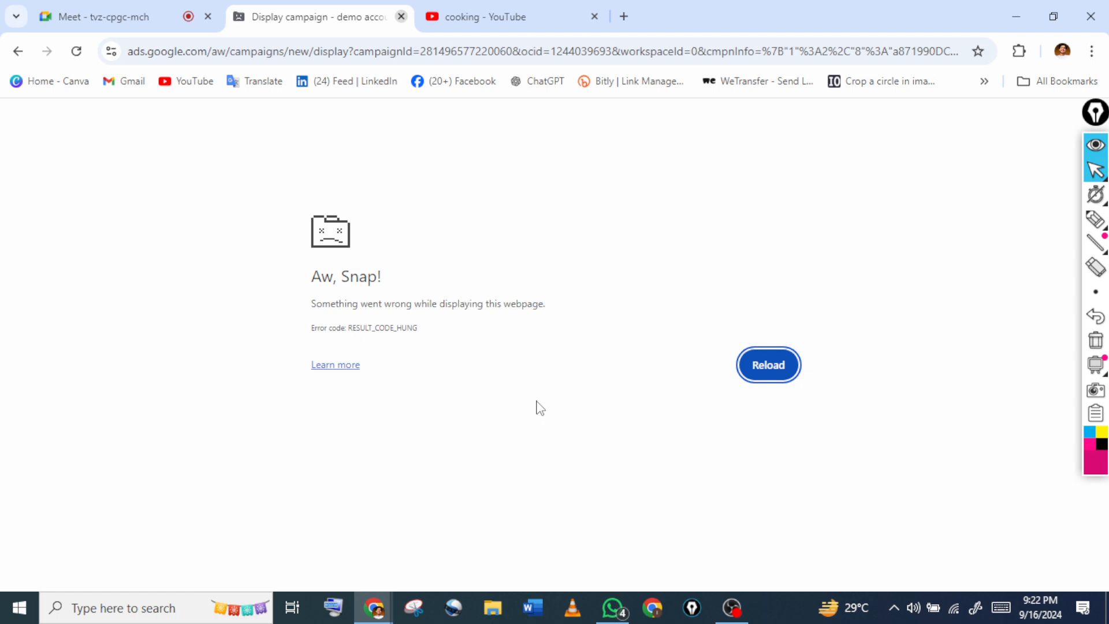
Close the crashed display campaign page and open Google Ads from the Google apps in a new tab
{"action": "key", "text": "ctrl+w"}
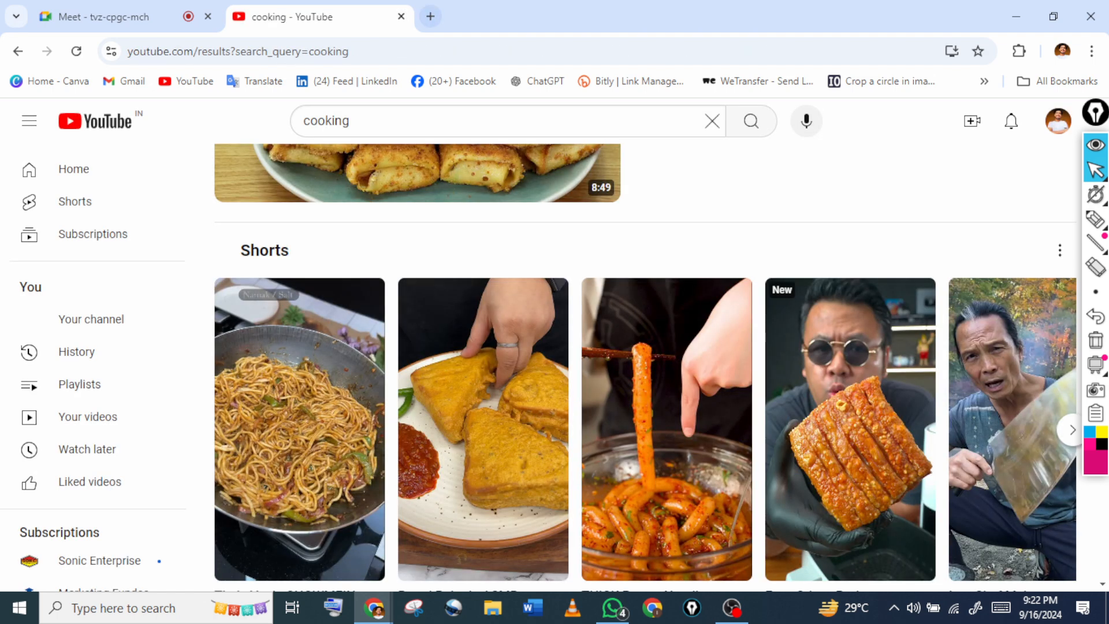
{"action": "left_click", "coordinate": [431, 17]}
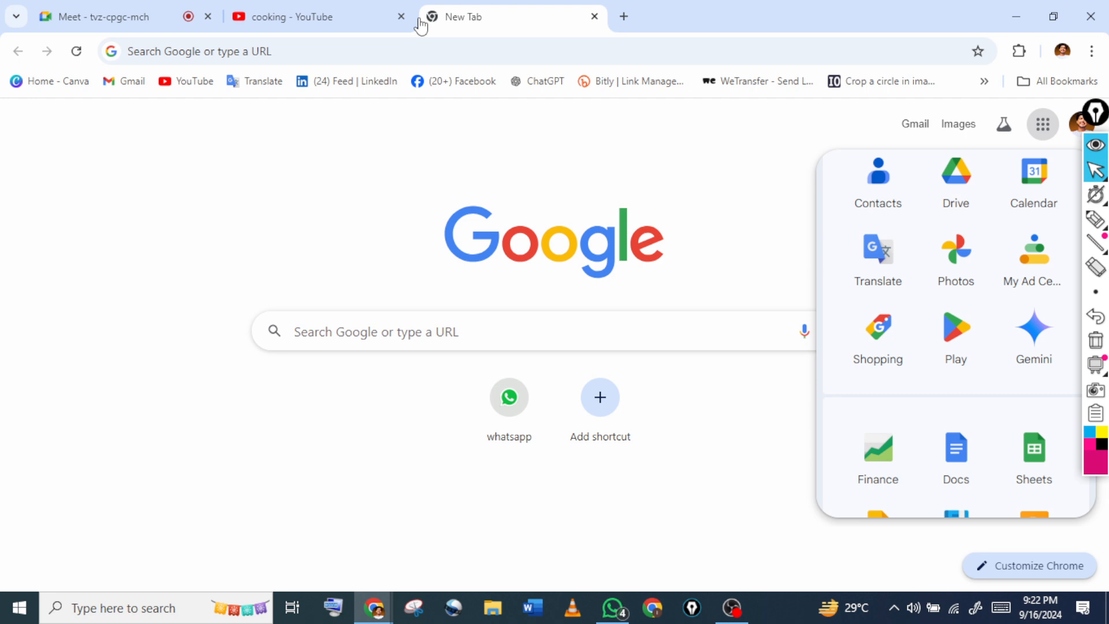
{"action": "scroll", "coordinate": [956, 385], "scroll_direction": "down", "scroll_amount": 2}
{"action": "scroll", "coordinate": [1035, 445], "scroll_direction": "down", "scroll_amount": 3}
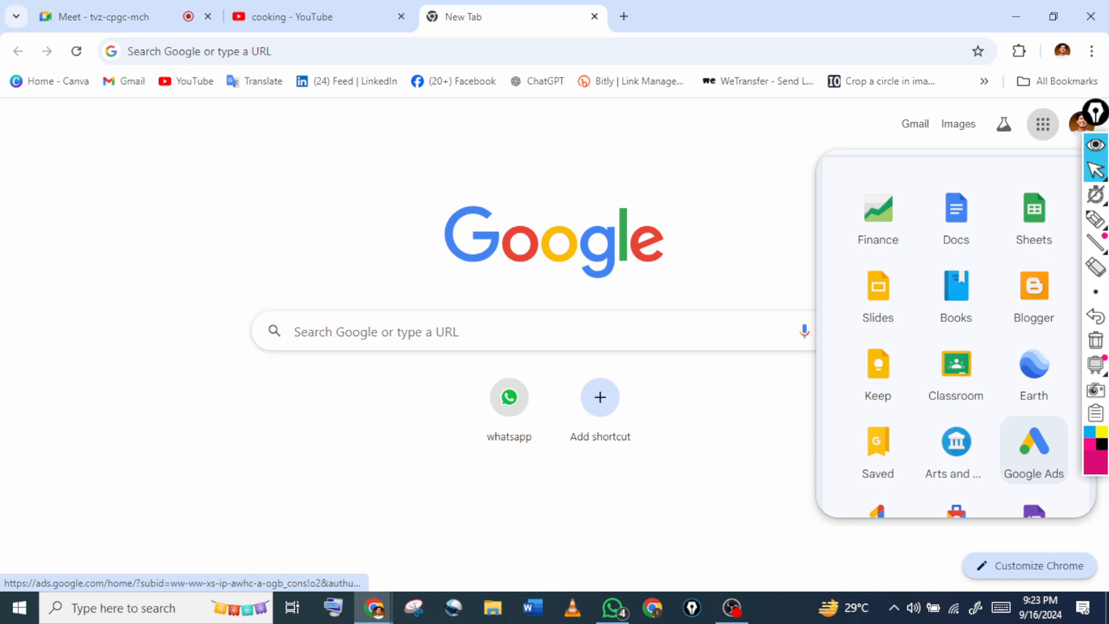
{"action": "left_click", "coordinate": [1034, 448]}
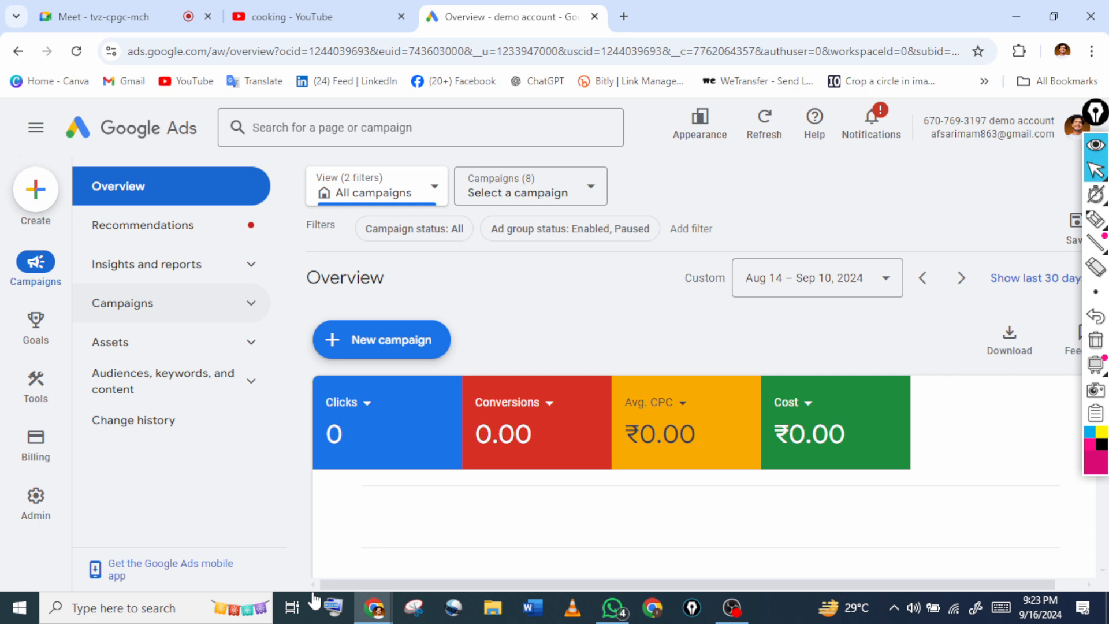
Start a new campaign without a goal's guidance and choose Video as the campaign type
{"action": "scroll", "coordinate": [313, 601], "scroll_direction": "down", "scroll_amount": 1}
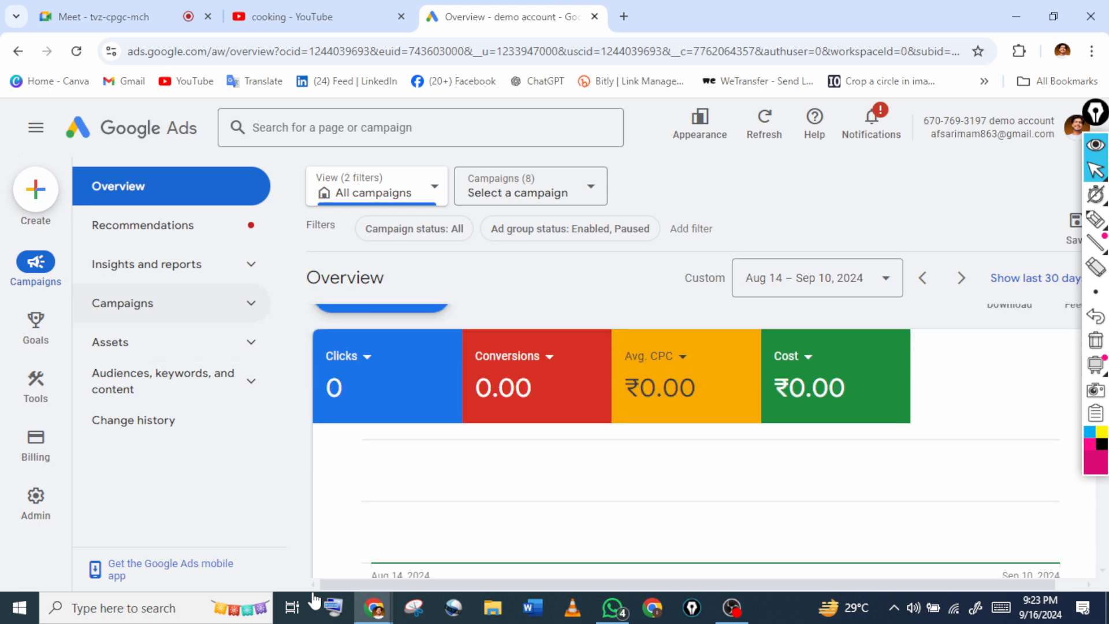
{"action": "left_click", "coordinate": [36, 190]}
{"action": "left_click", "coordinate": [56, 197]}
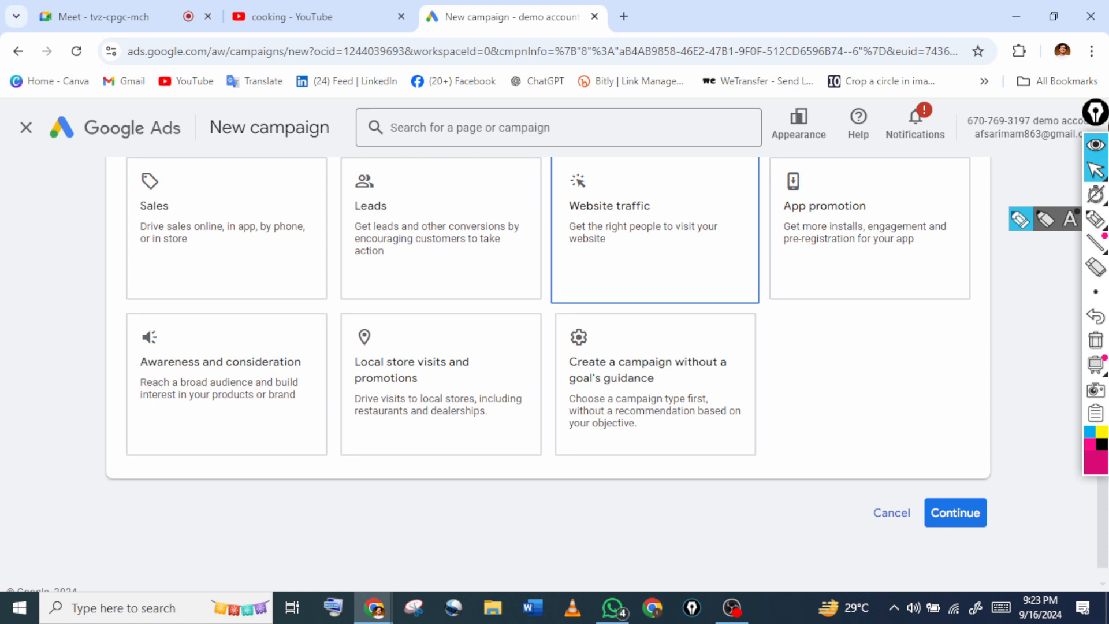
{"action": "scroll", "coordinate": [655, 231], "scroll_direction": "up", "scroll_amount": 2}
{"action": "scroll", "coordinate": [655, 370], "scroll_direction": "down", "scroll_amount": 2}
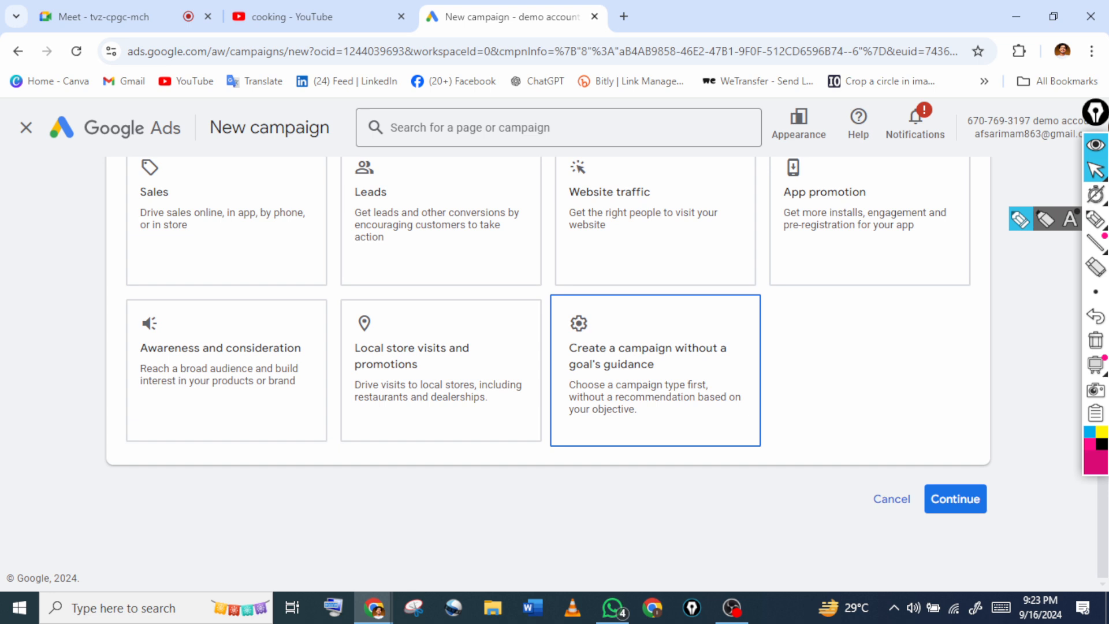
{"action": "scroll", "coordinate": [1076, 322], "scroll_direction": "down", "scroll_amount": 8}
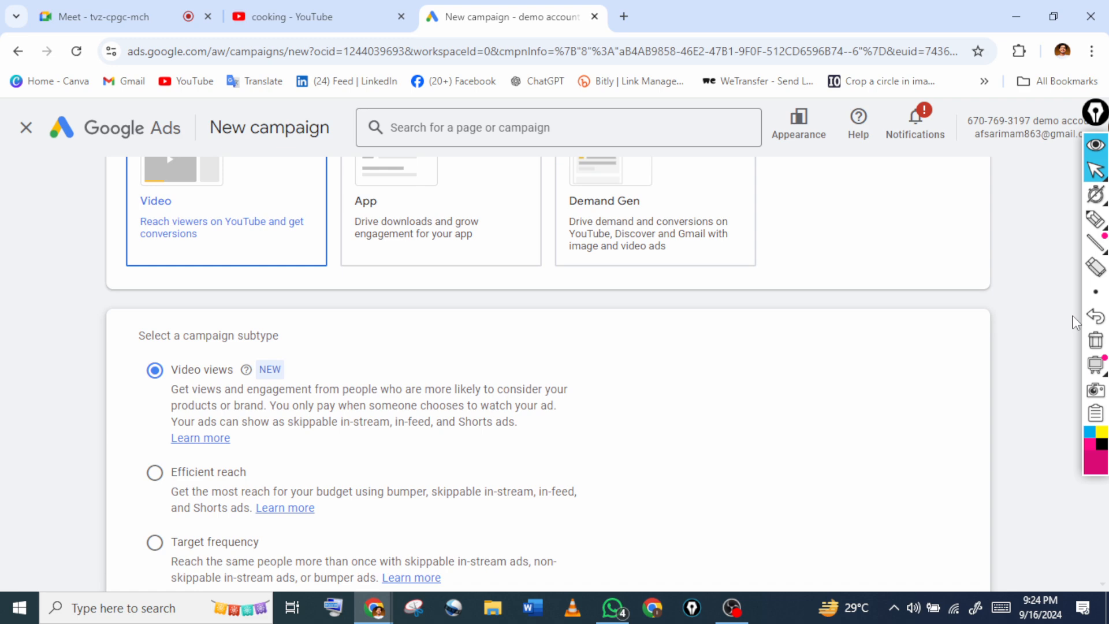
Underline the Video views, Efficient reach and Target frequency campaign subtypes with the pen
{"action": "scroll", "coordinate": [1076, 322], "scroll_direction": "up", "scroll_amount": 1}
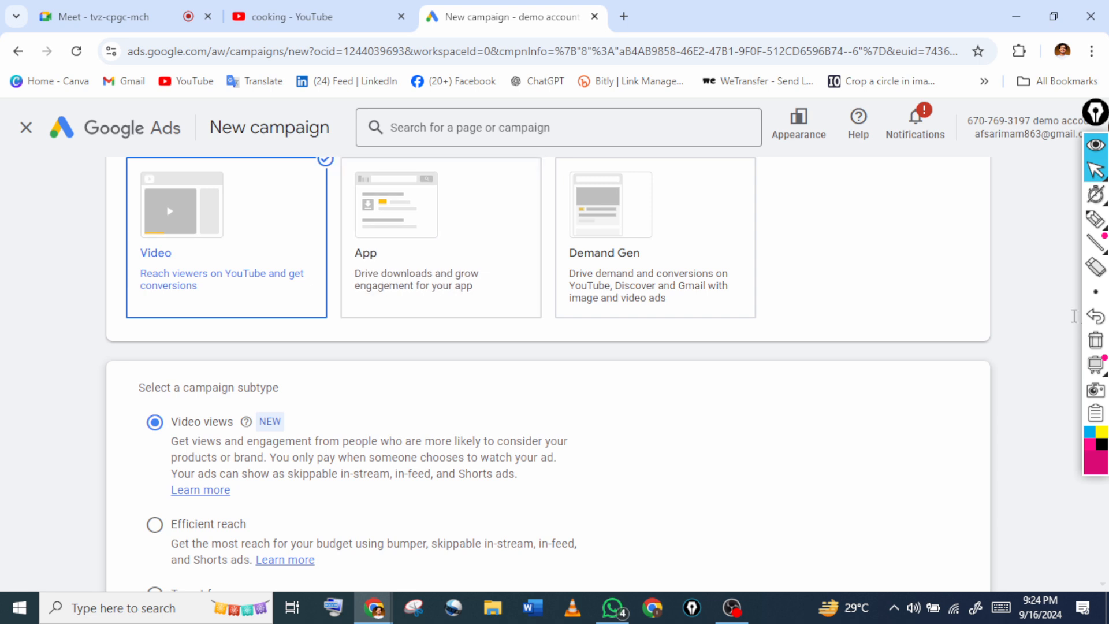
{"action": "scroll", "coordinate": [1075, 318], "scroll_direction": "down", "scroll_amount": 3}
{"action": "scroll", "coordinate": [1074, 318], "scroll_direction": "down", "scroll_amount": 1}
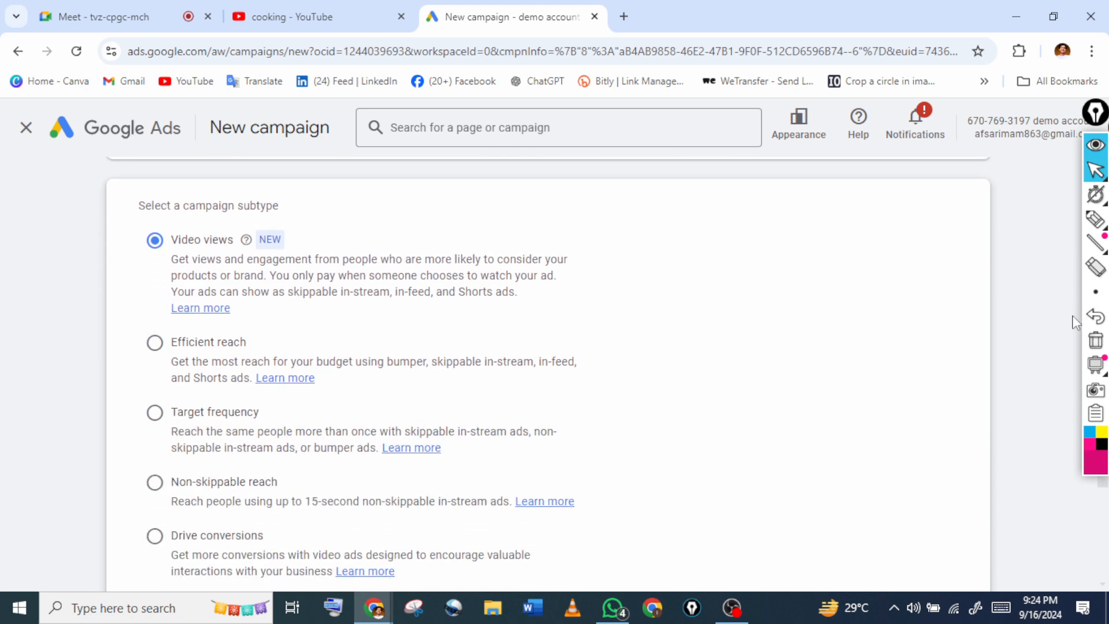
{"action": "left_click", "coordinate": [1095, 219]}
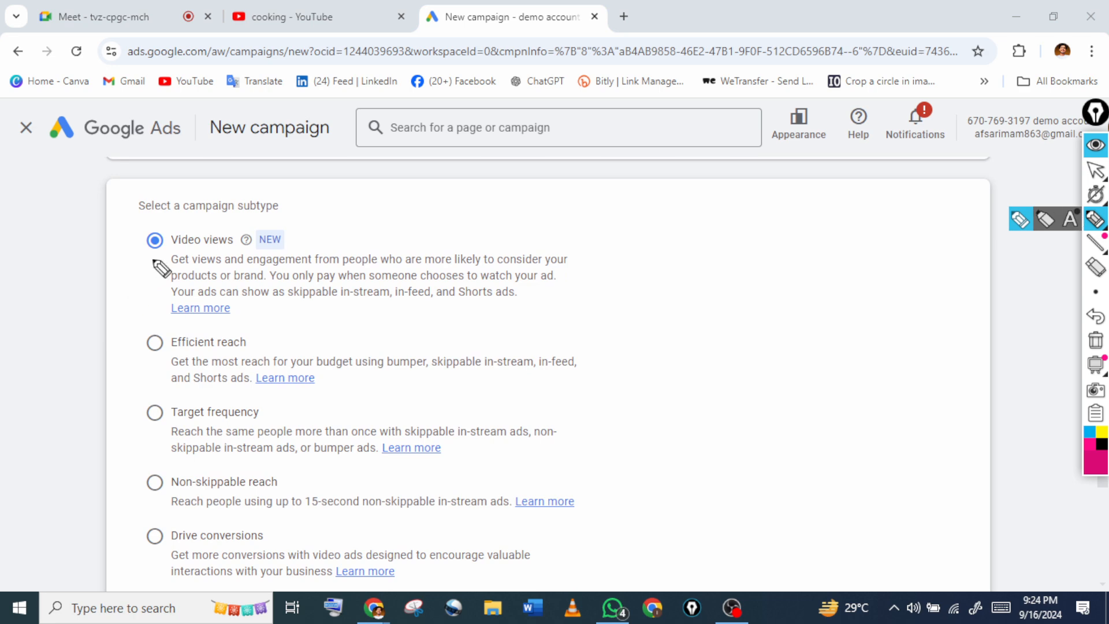
{"action": "left_click_drag", "start_coordinate": [140, 250], "coordinate": [245, 248]}
{"action": "left_click_drag", "start_coordinate": [150, 351], "coordinate": [287, 364]}
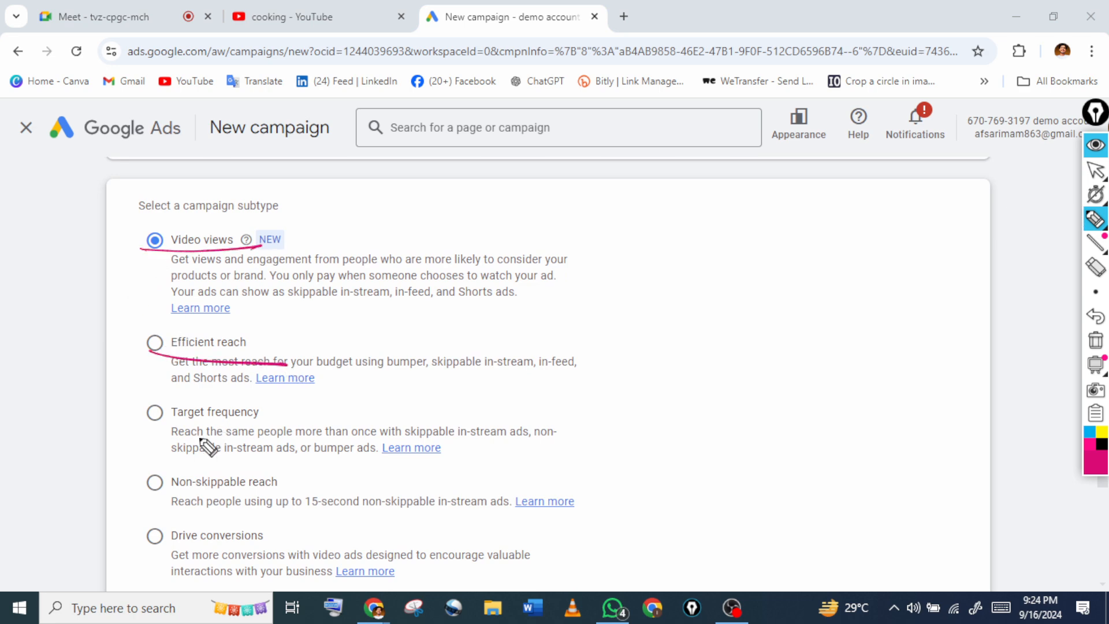
{"action": "left_click_drag", "start_coordinate": [139, 430], "coordinate": [364, 423]}
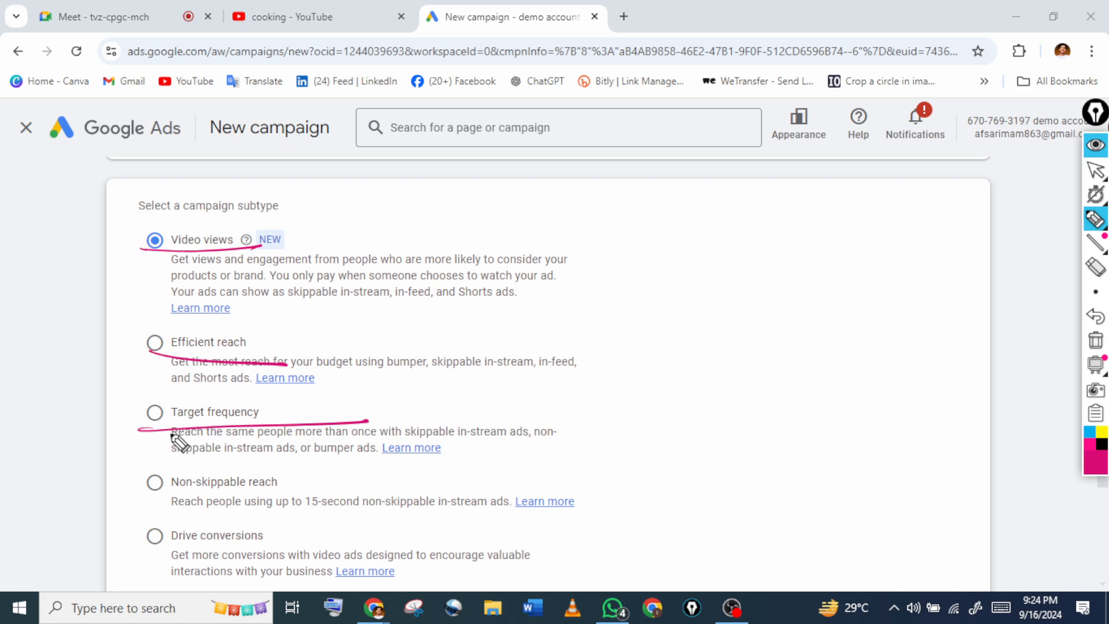
{"action": "left_click_drag", "start_coordinate": [175, 453], "coordinate": [171, 471]}
Clear the pen marks and underline the first lines of the Video views description
{"action": "left_click", "coordinate": [1098, 174]}
{"action": "left_click", "coordinate": [1096, 340]}
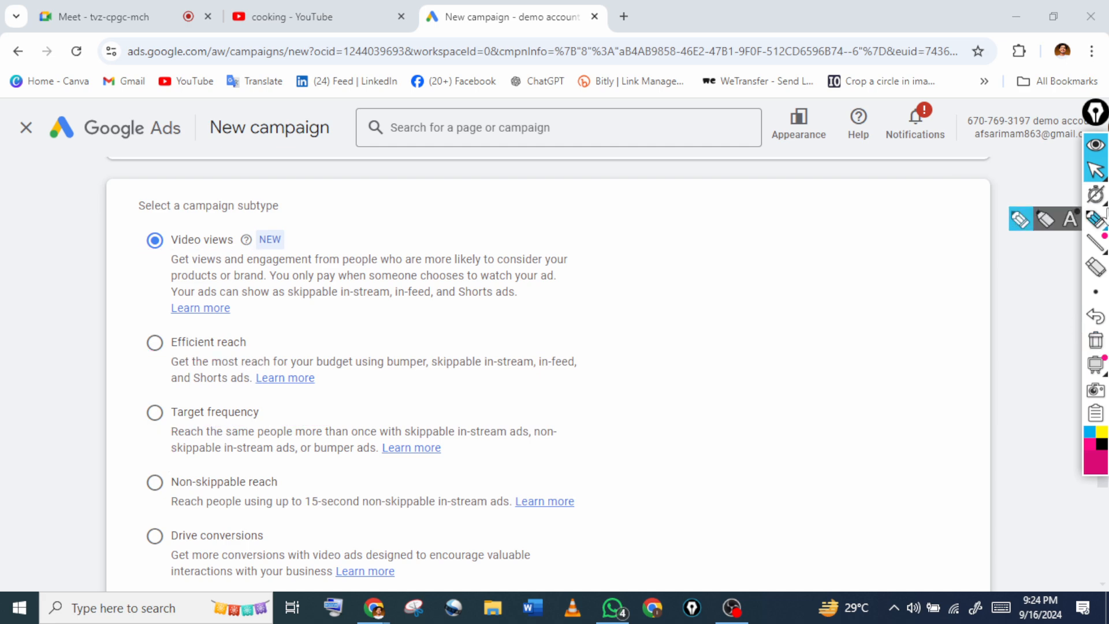
{"action": "left_click", "coordinate": [1096, 220]}
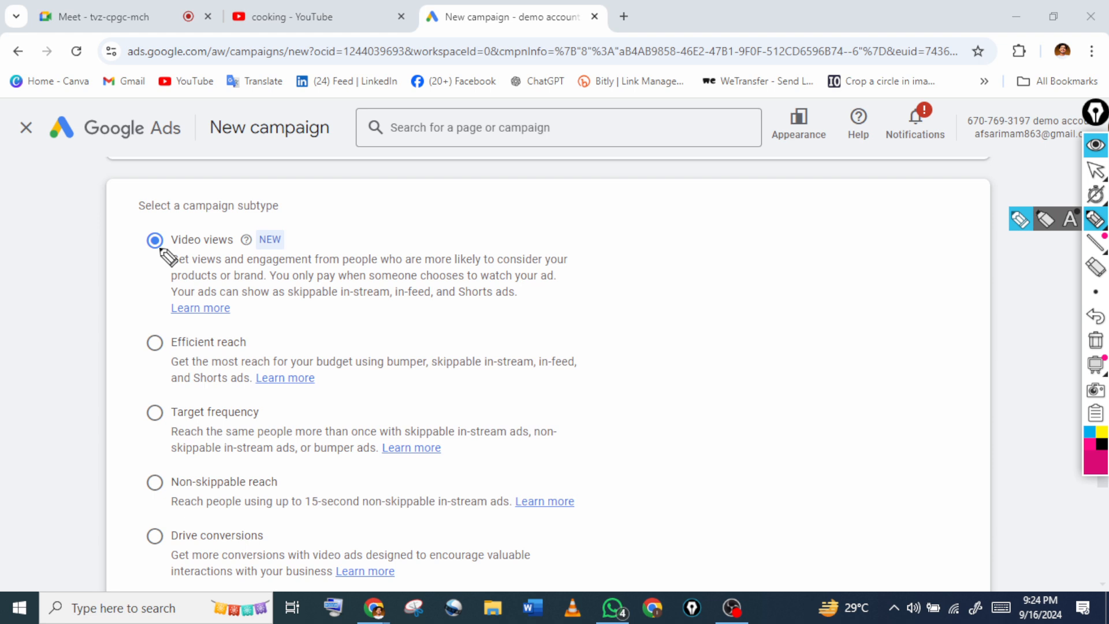
{"action": "left_click_drag", "start_coordinate": [172, 264], "coordinate": [563, 264]}
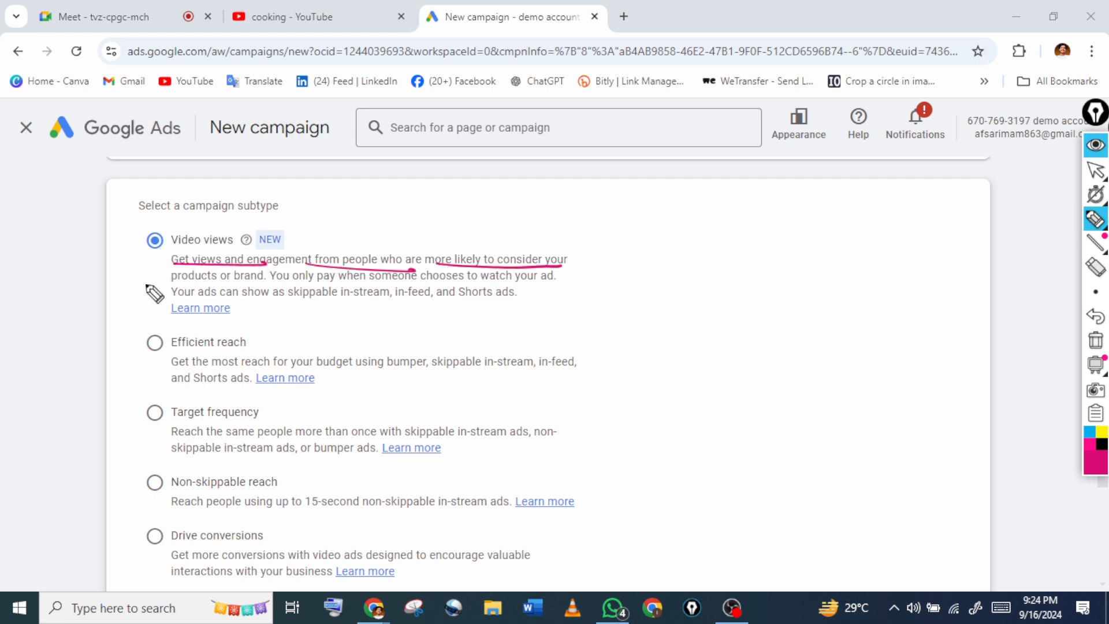
{"action": "left_click_drag", "start_coordinate": [133, 281], "coordinate": [304, 288]}
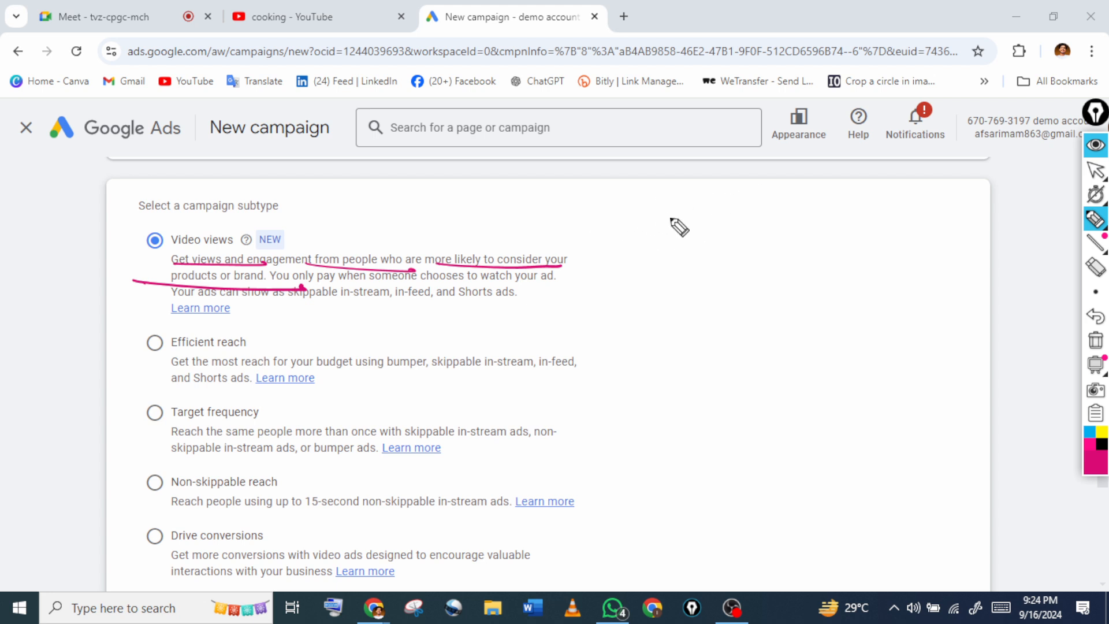
Handwrite "Conversion / Buy" beside the Video views description and draw a long underline beneath it
{"action": "mouse_move", "coordinate": [674, 219]}
{"action": "left_mouse_down"}
{"action": "mouse_move", "coordinate": [786, 219]}
{"action": "mouse_move", "coordinate": [779, 234]}
{"action": "left_mouse_up"}
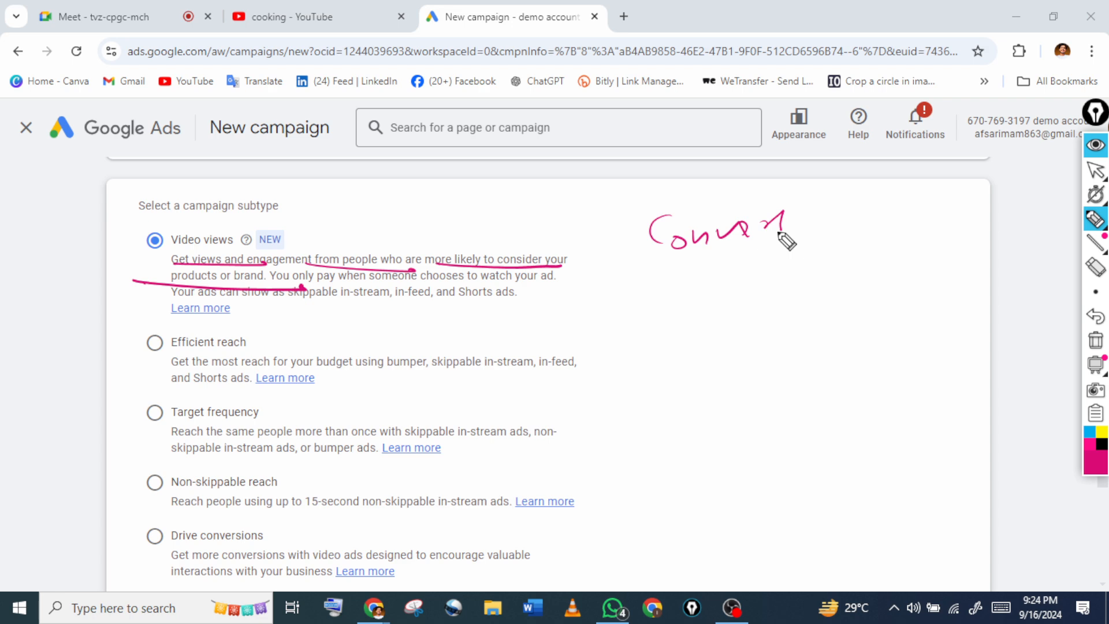
{"action": "left_click_drag", "start_coordinate": [779, 233], "coordinate": [826, 218]}
{"action": "left_click_drag", "start_coordinate": [861, 261], "coordinate": [994, 174]}
{"action": "left_click_drag", "start_coordinate": [569, 297], "coordinate": [959, 250]}
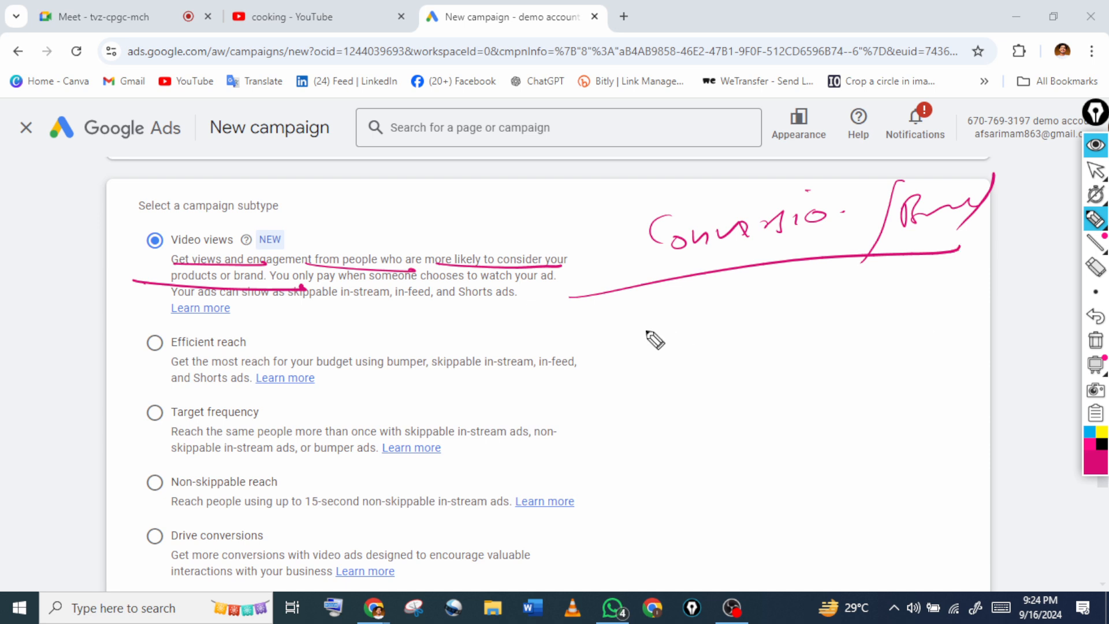
Draw a box with three horizontal lines and an arrowhead leading to it below the "Conversion / Buy" note, and handwrite "Branding" beneath them
{"action": "left_click_drag", "start_coordinate": [889, 298], "coordinate": [1015, 388]}
{"action": "mouse_move", "coordinate": [885, 298]}
{"action": "left_mouse_down"}
{"action": "mouse_move", "coordinate": [893, 398]}
{"action": "mouse_move", "coordinate": [1033, 400]}
{"action": "left_mouse_up"}
{"action": "left_click_drag", "start_coordinate": [641, 335], "coordinate": [831, 330]}
{"action": "left_click_drag", "start_coordinate": [656, 355], "coordinate": [812, 358]}
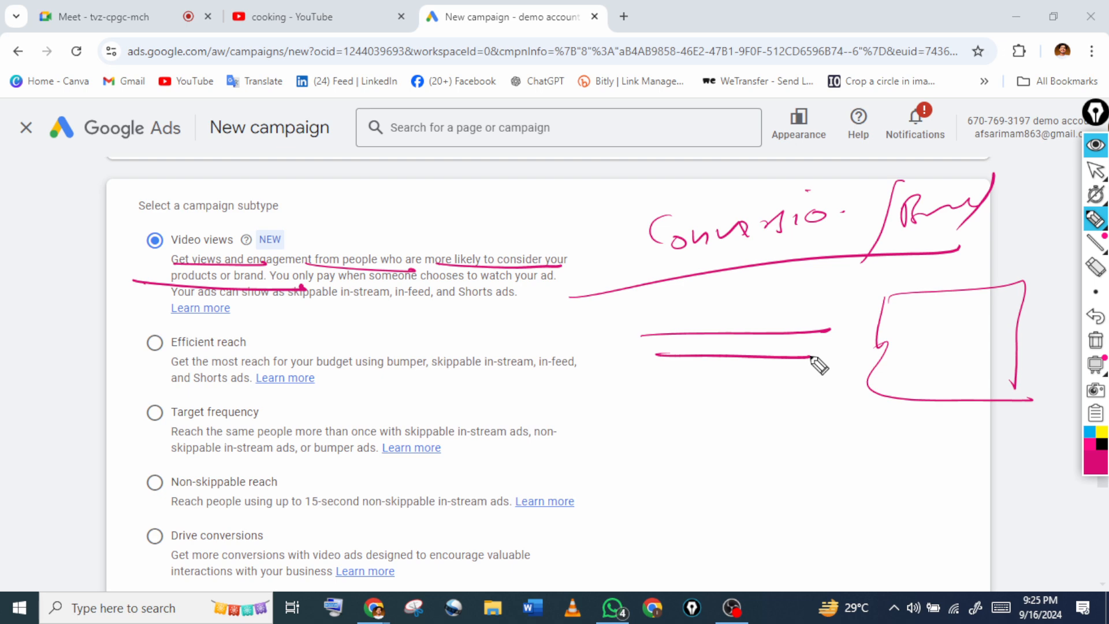
{"action": "left_click_drag", "start_coordinate": [679, 376], "coordinate": [836, 365]}
{"action": "left_click_drag", "start_coordinate": [797, 319], "coordinate": [780, 345]}
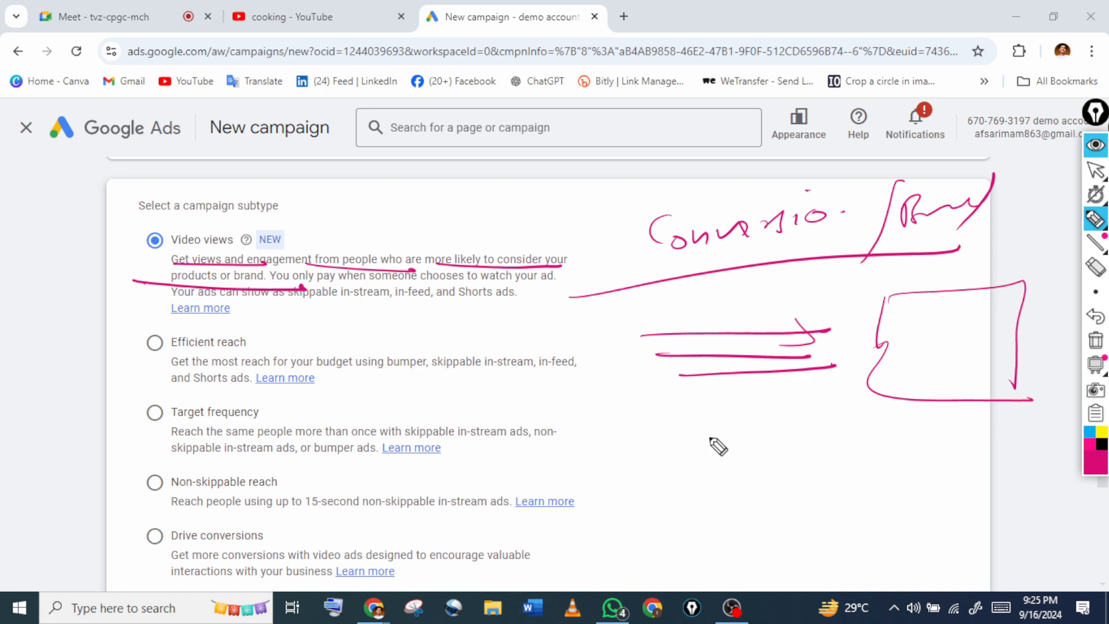
{"action": "mouse_move", "coordinate": [682, 469]}
{"action": "left_mouse_down"}
{"action": "mouse_move", "coordinate": [698, 443]}
{"action": "mouse_move", "coordinate": [824, 472]}
{"action": "mouse_move", "coordinate": [822, 411]}
{"action": "left_mouse_up"}
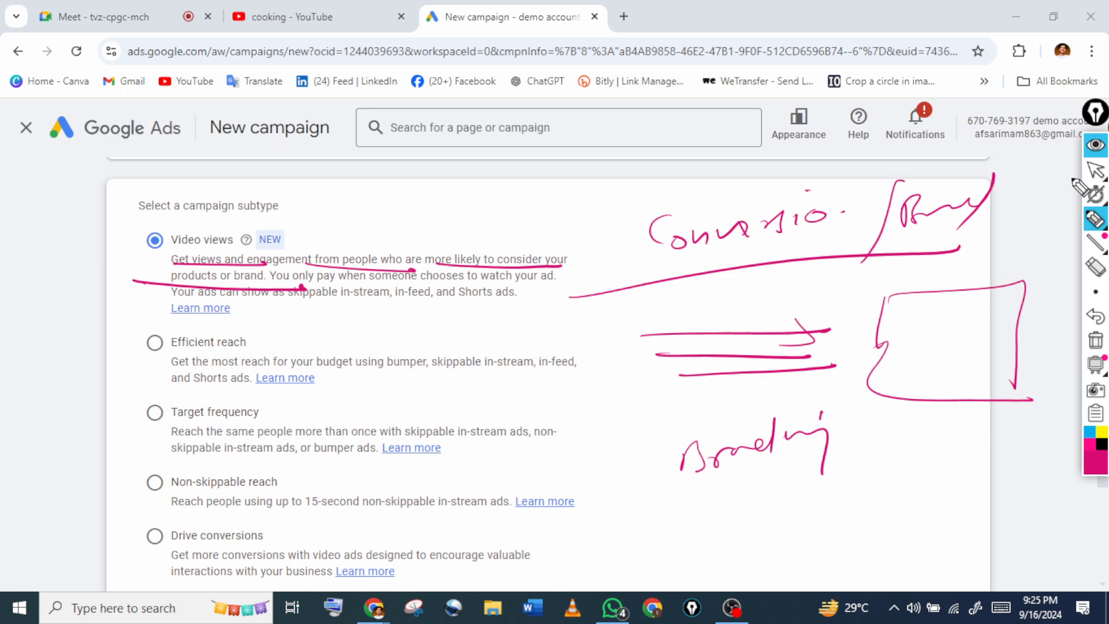
Clear the pen marks and continue to a new Drive conversions video campaign instead of finishing a saved draft
{"action": "left_click", "coordinate": [1096, 170]}
{"action": "left_click", "coordinate": [1096, 340]}
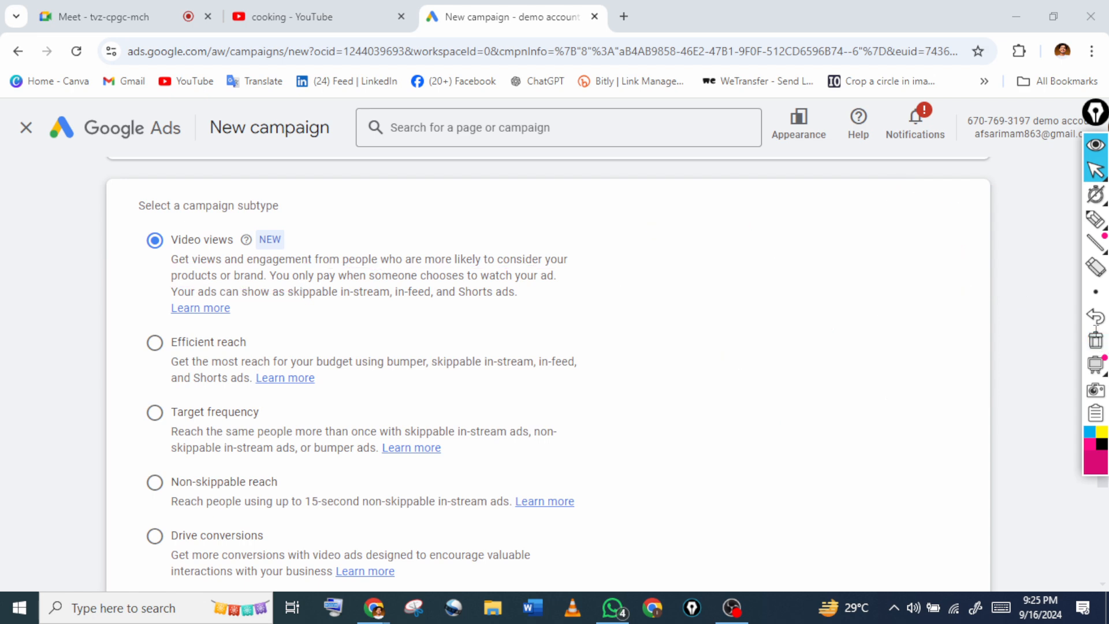
{"action": "scroll", "coordinate": [1096, 340], "scroll_direction": "down", "scroll_amount": 3}
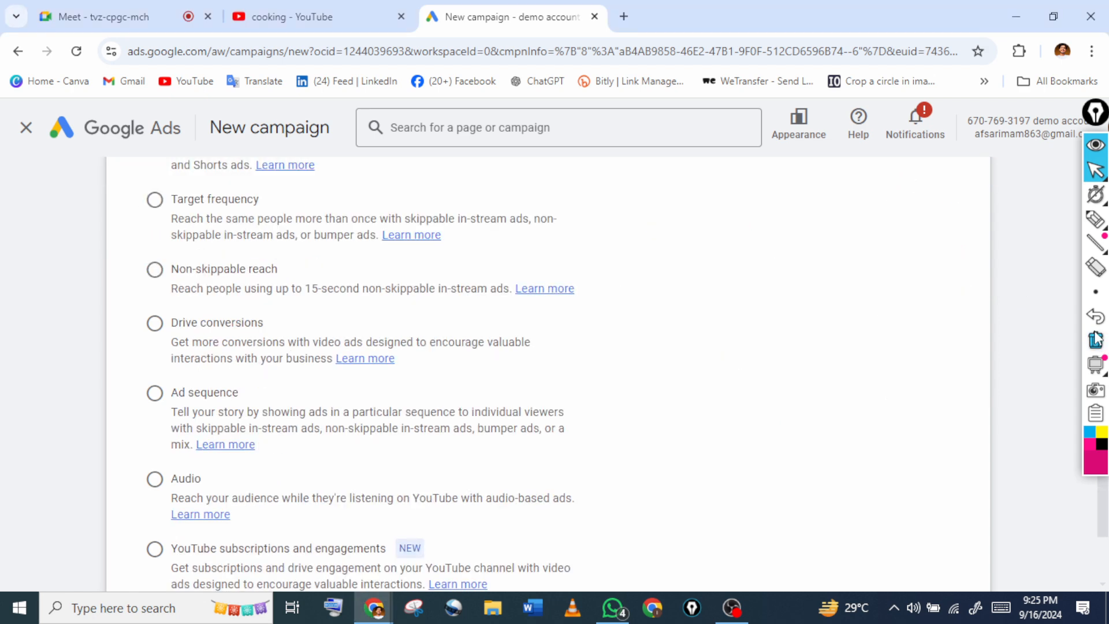
{"action": "scroll", "coordinate": [1097, 339], "scroll_direction": "down", "scroll_amount": 3}
{"action": "scroll", "coordinate": [1098, 339], "scroll_direction": "up", "scroll_amount": 2}
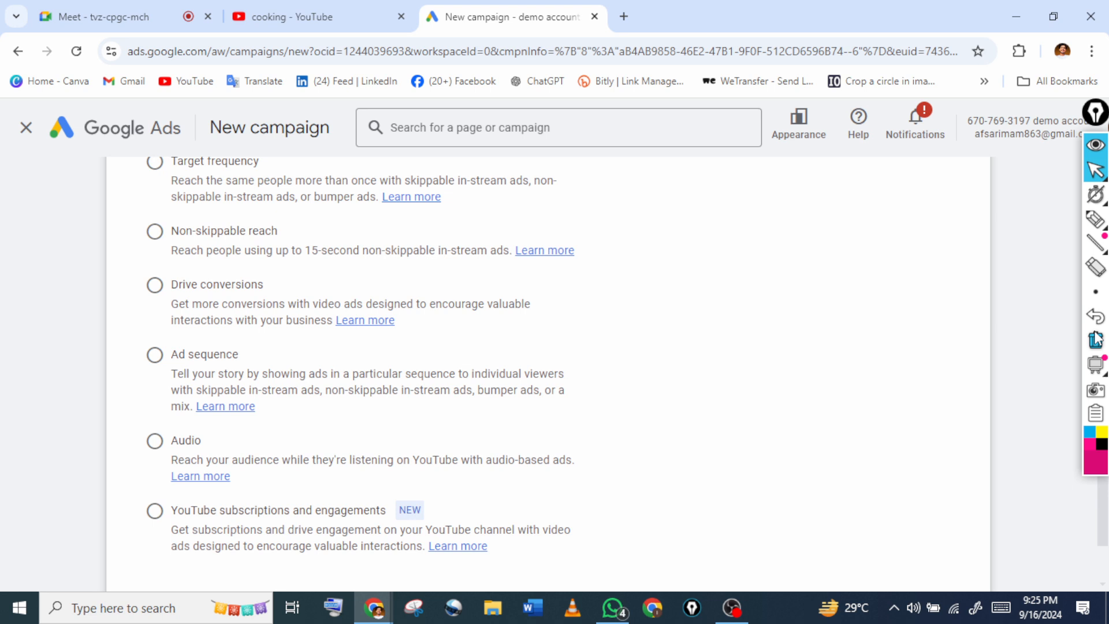
{"action": "scroll", "coordinate": [1098, 339], "scroll_direction": "down", "scroll_amount": 2}
{"action": "left_click", "coordinate": [956, 522]}
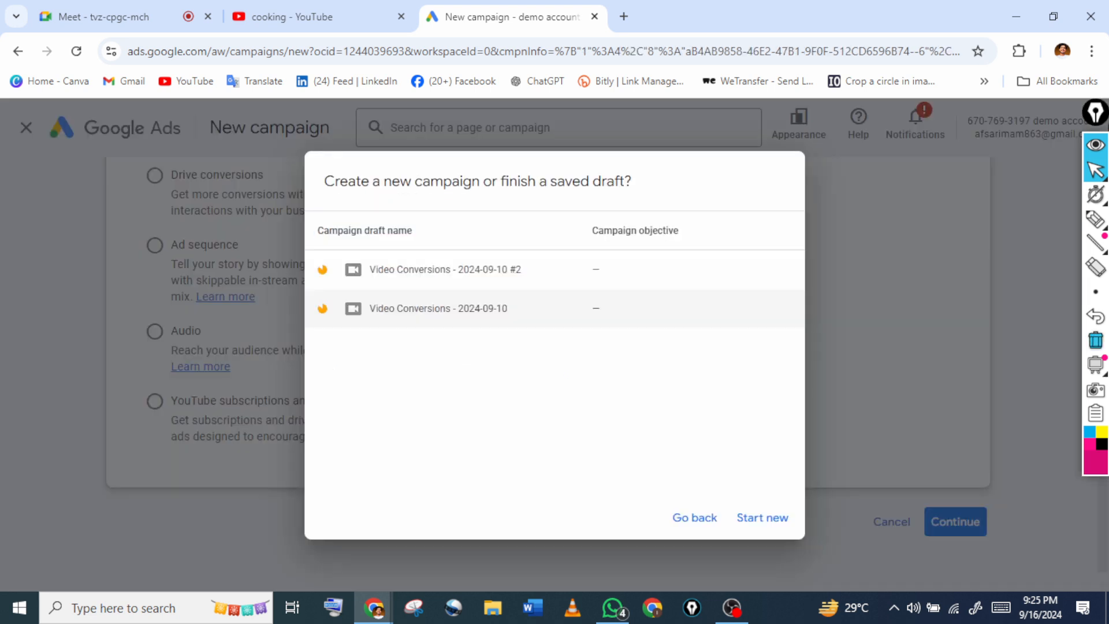
{"action": "left_click", "coordinate": [762, 517]}
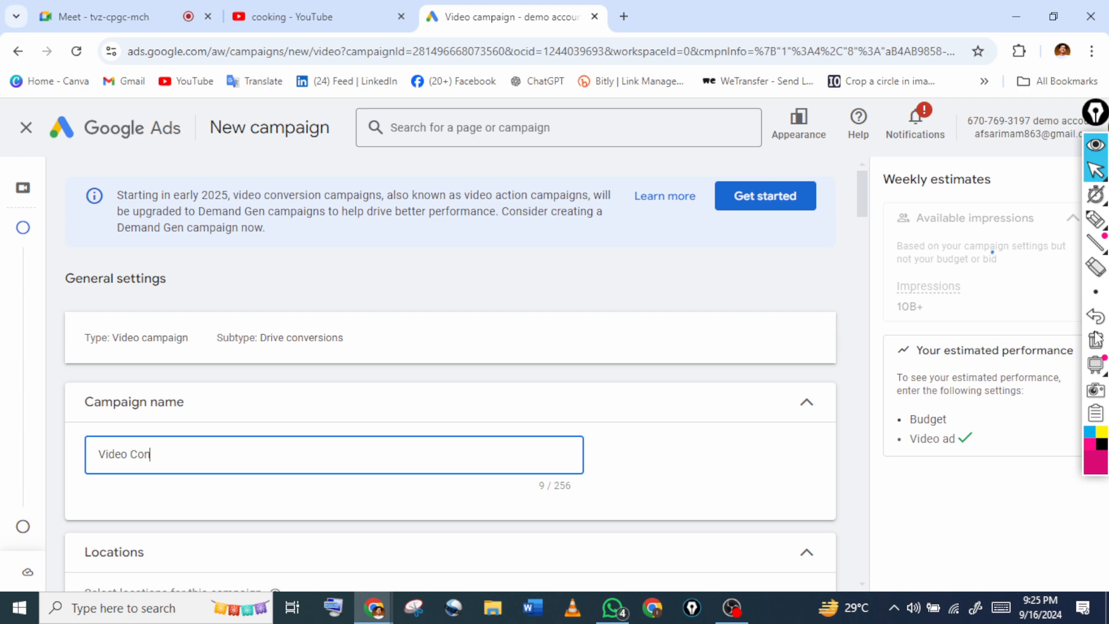
Name the campaign "Video campaign"
{"action": "key", "text": "BackSpace"}
{"action": "key", "text": "BackSpace"}
{"action": "key", "text": "BackSpace"}
{"action": "type", "text": "campai"}
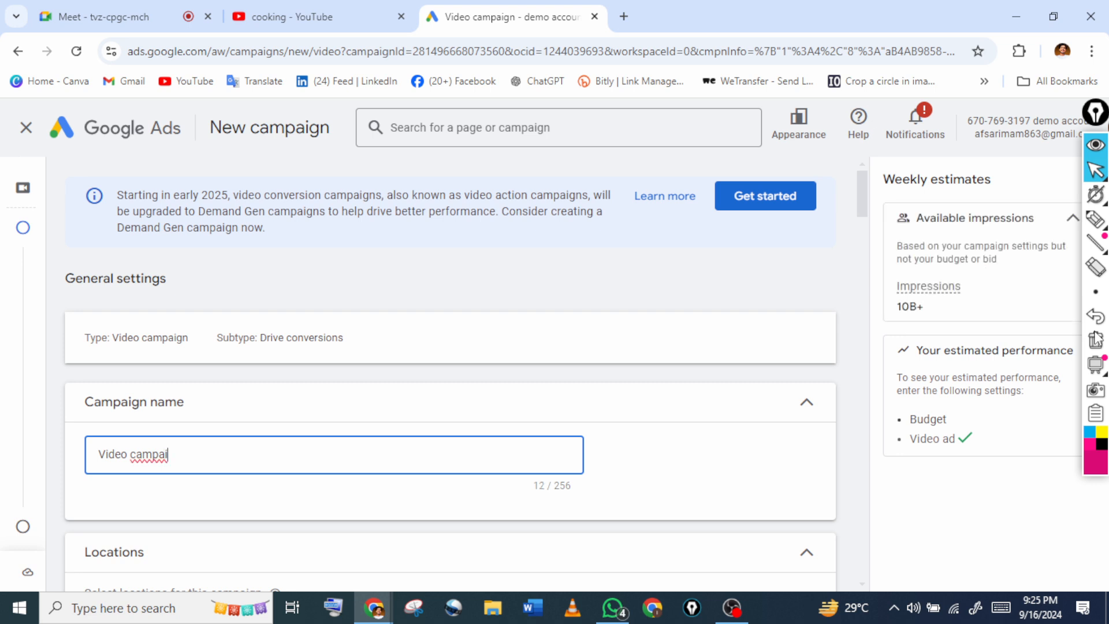
{"action": "type", "text": "gn"}
Switch the campaign location to Enter another location, and set it back to India
{"action": "scroll", "coordinate": [451, 402], "scroll_direction": "down", "scroll_amount": 2}
{"action": "scroll", "coordinate": [450, 402], "scroll_direction": "down", "scroll_amount": 4}
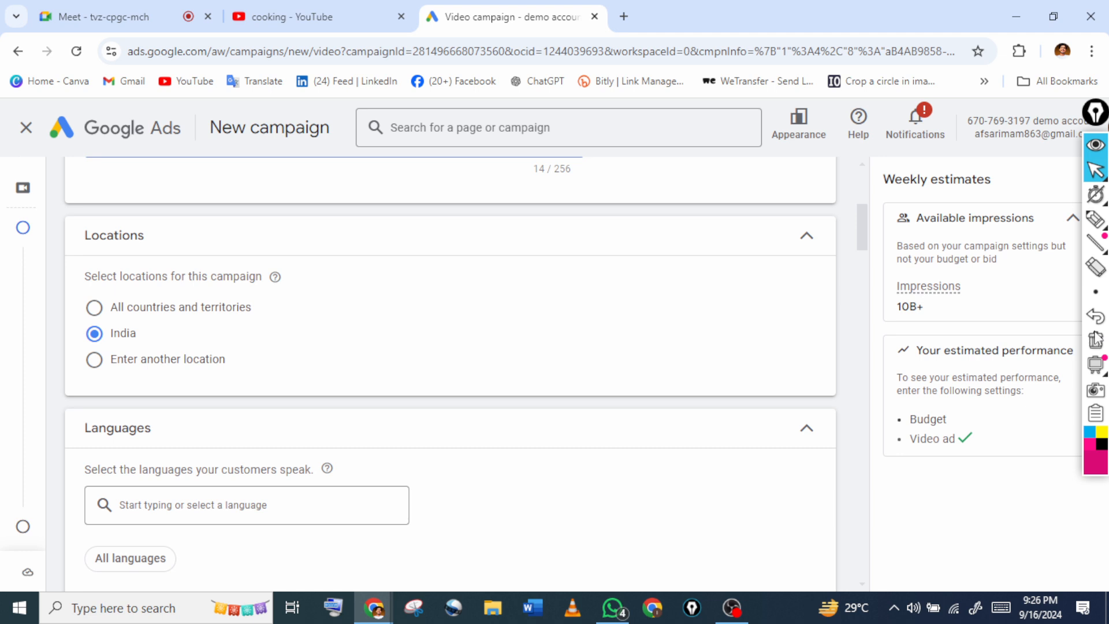
{"action": "left_click", "coordinate": [94, 360]}
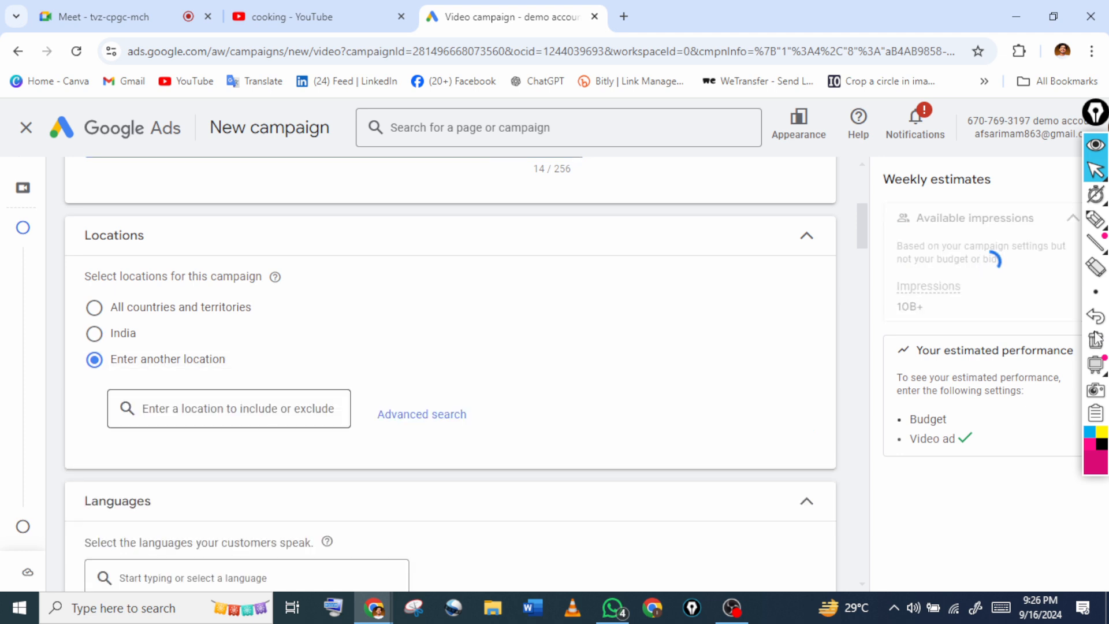
{"action": "left_click", "coordinate": [123, 333]}
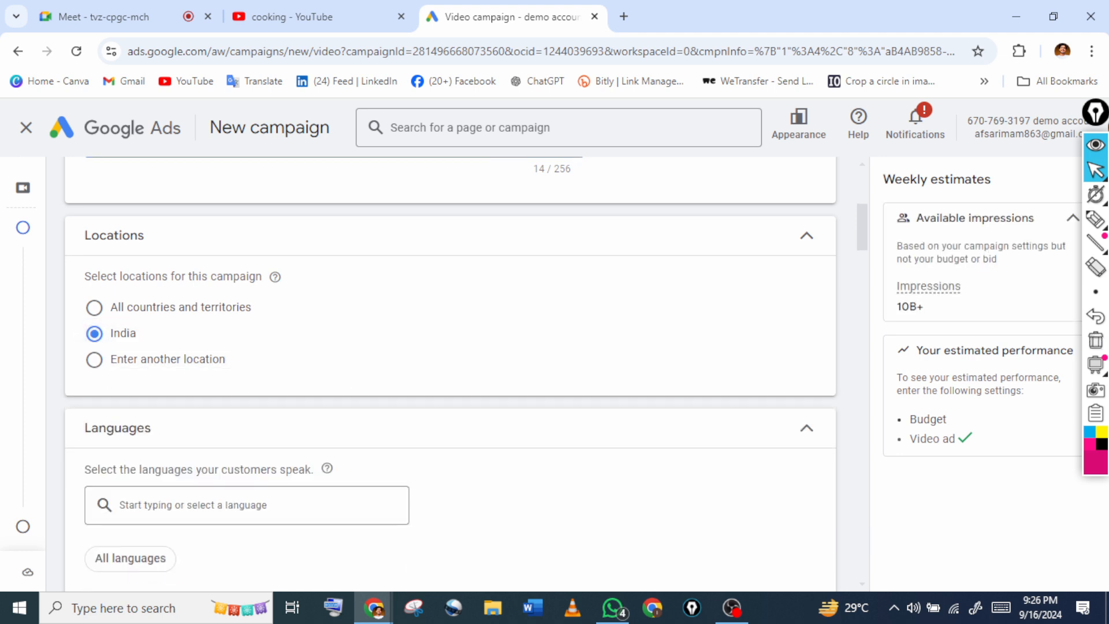
Show the bid strategies offered for the Drive conversions campaign and close the campaign setup
{"action": "scroll", "coordinate": [123, 333], "scroll_direction": "down", "scroll_amount": 2}
{"action": "scroll", "coordinate": [451, 376], "scroll_direction": "down", "scroll_amount": 4}
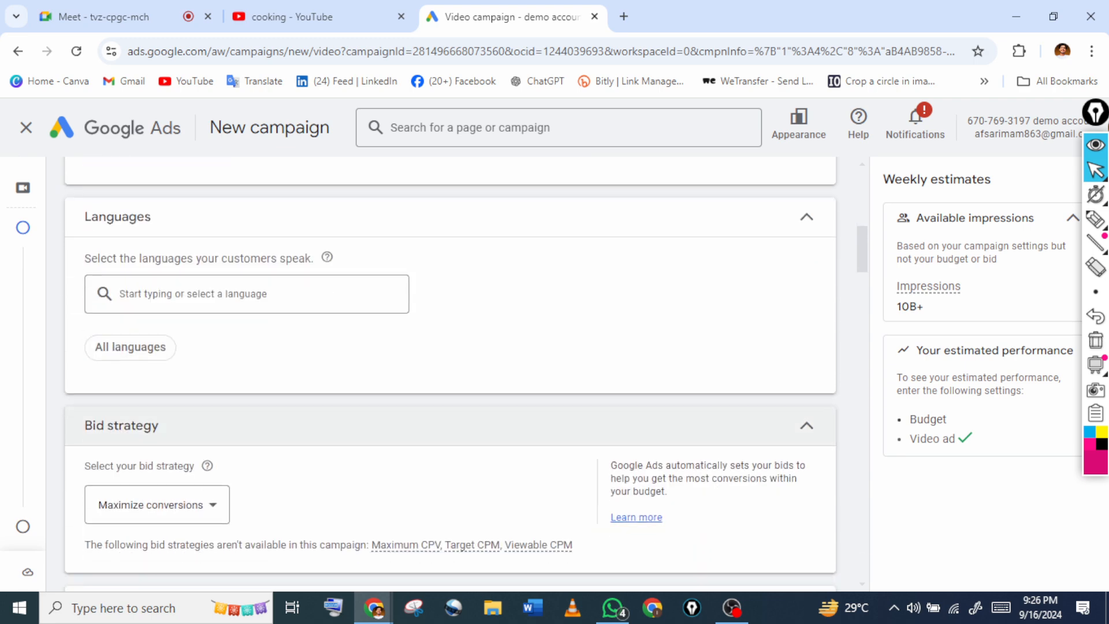
{"action": "scroll", "coordinate": [1096, 340], "scroll_direction": "down", "scroll_amount": 1}
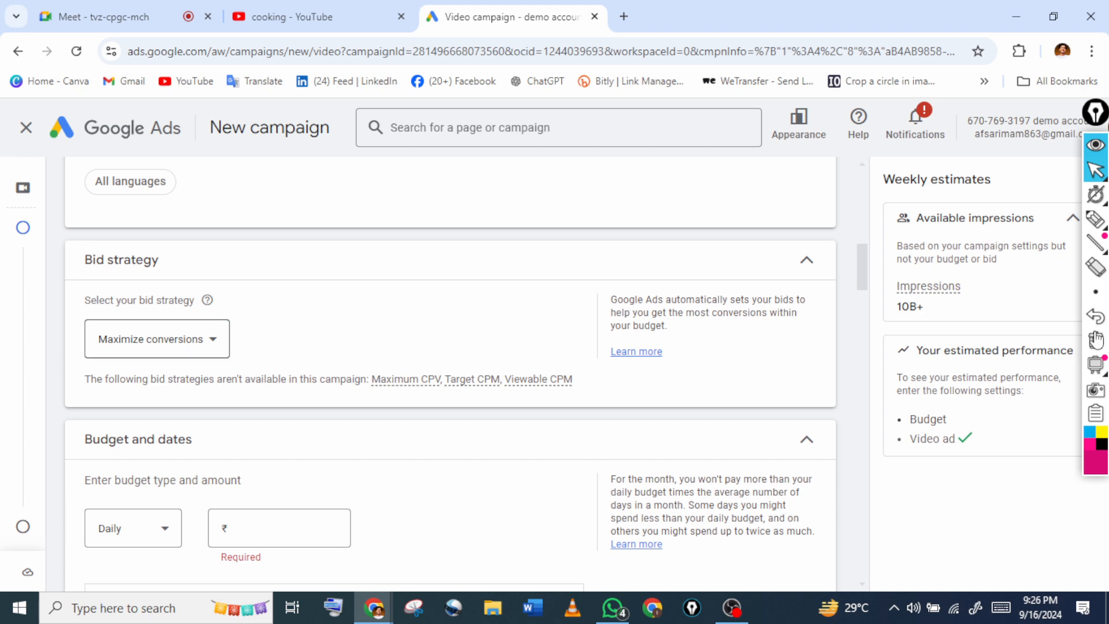
{"action": "left_click", "coordinate": [158, 339]}
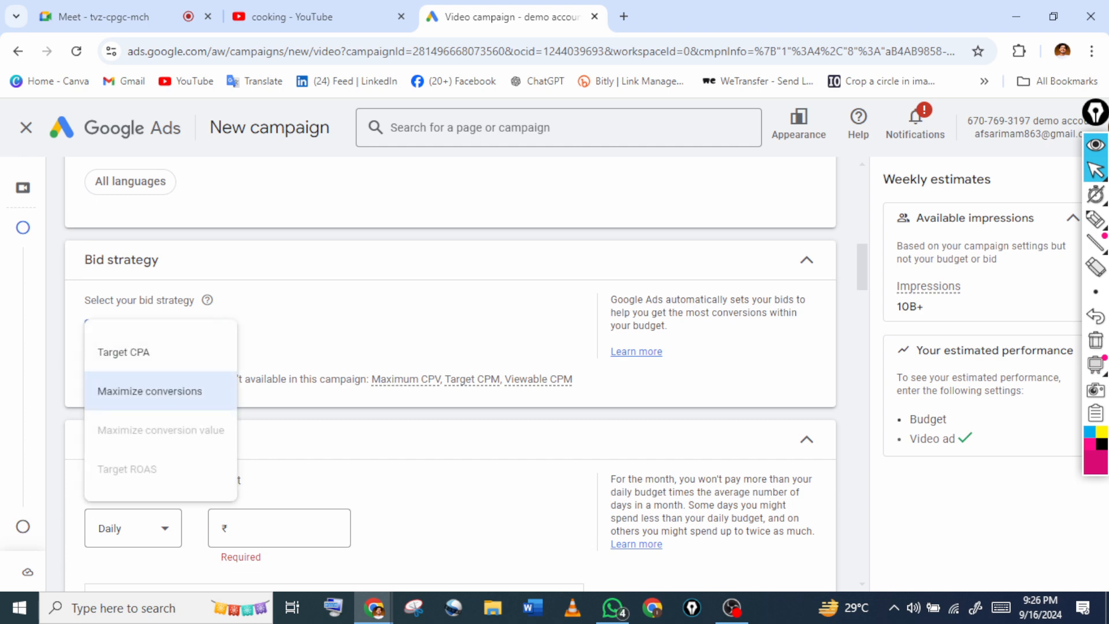
{"action": "scroll", "coordinate": [1096, 339], "scroll_direction": "up", "scroll_amount": 4}
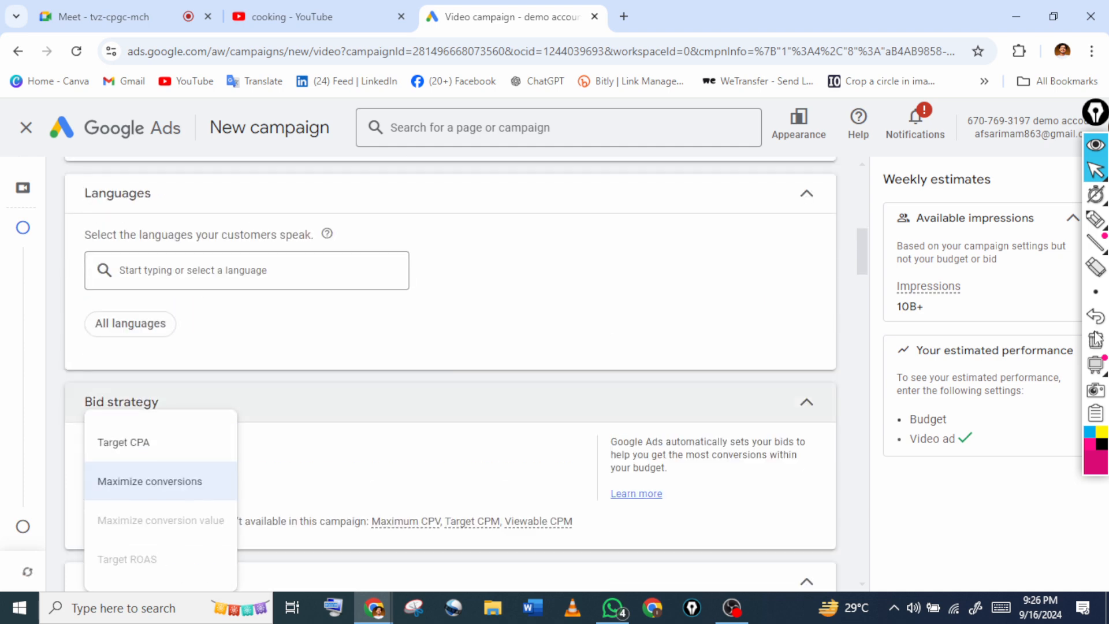
{"action": "left_click", "coordinate": [26, 128]}
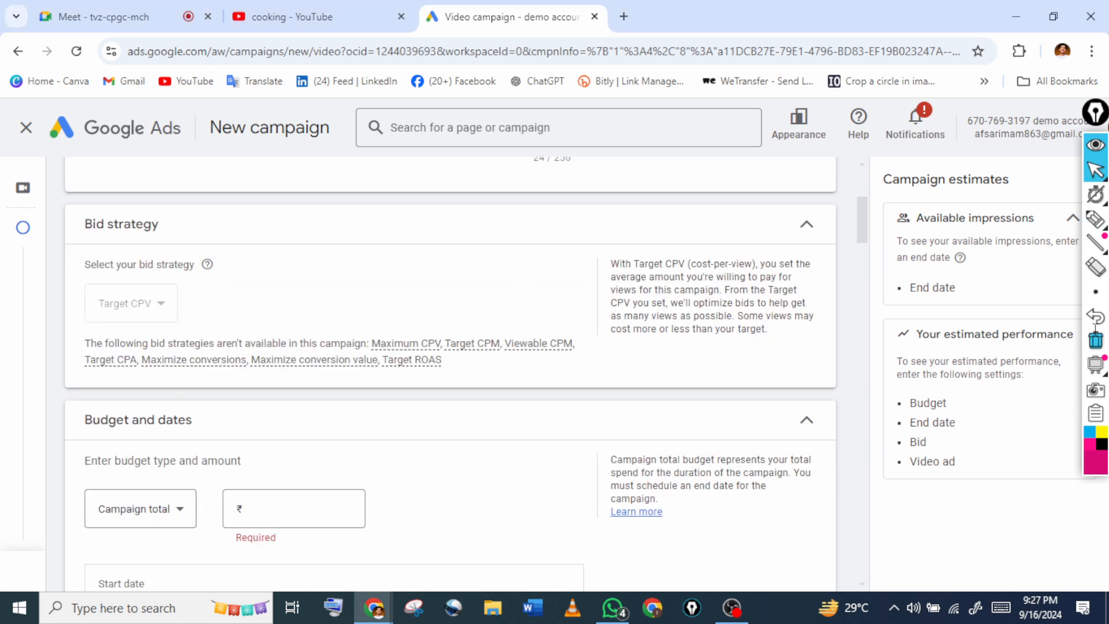
Clear the pen marks over the Networks settings and open the related videos selection for the Video views campaign
{"action": "scroll", "coordinate": [1096, 337], "scroll_direction": "down", "scroll_amount": 2}
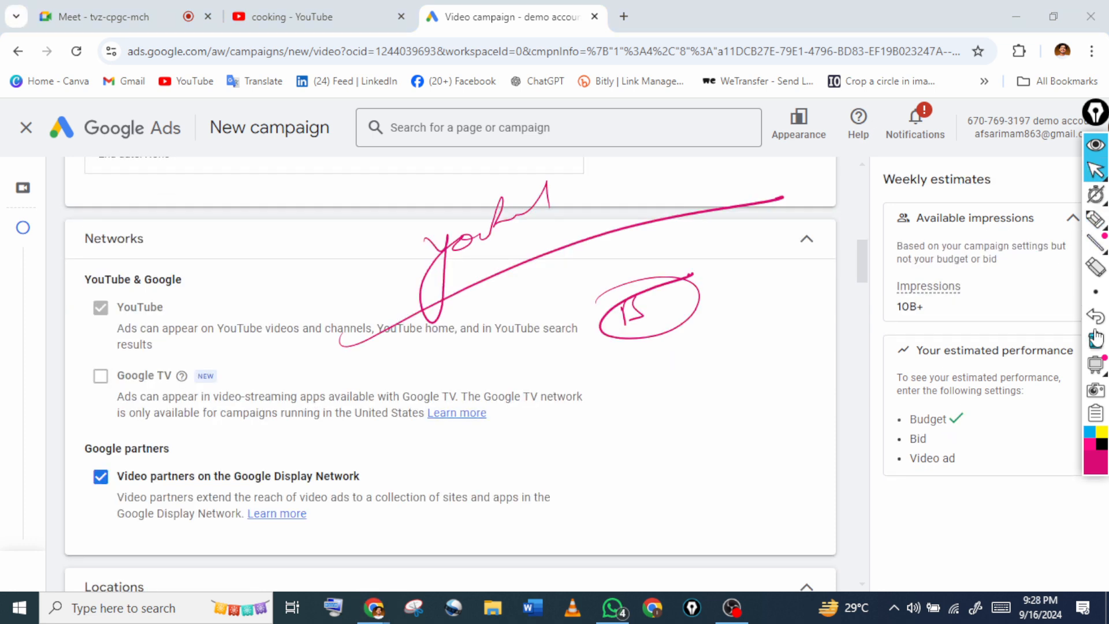
{"action": "left_click", "coordinate": [1096, 338]}
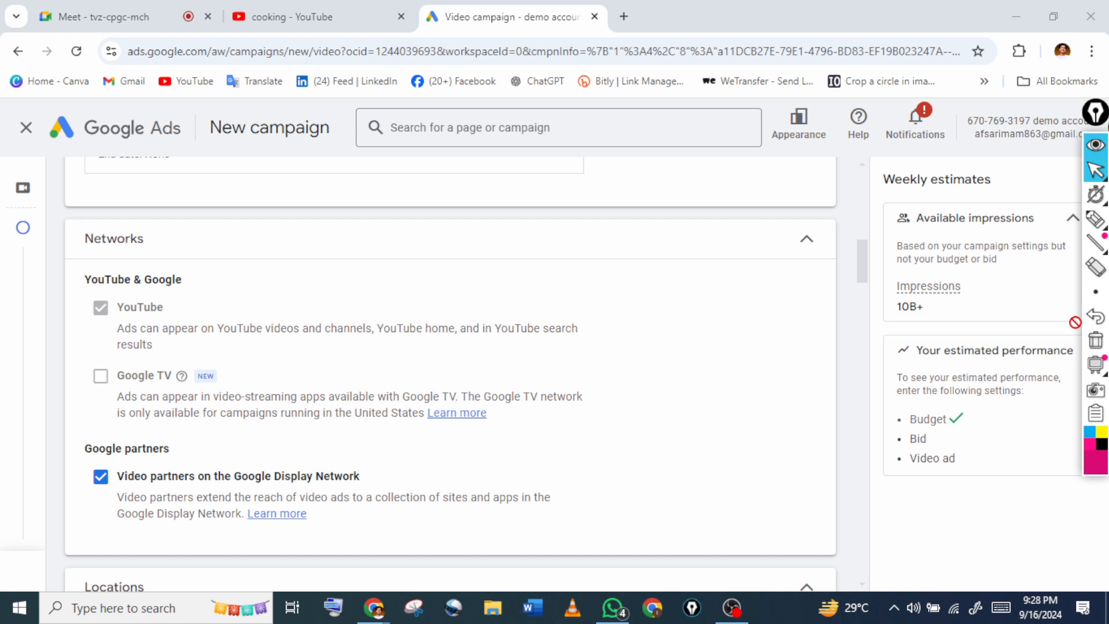
{"action": "scroll", "coordinate": [1075, 322], "scroll_direction": "down", "scroll_amount": 10}
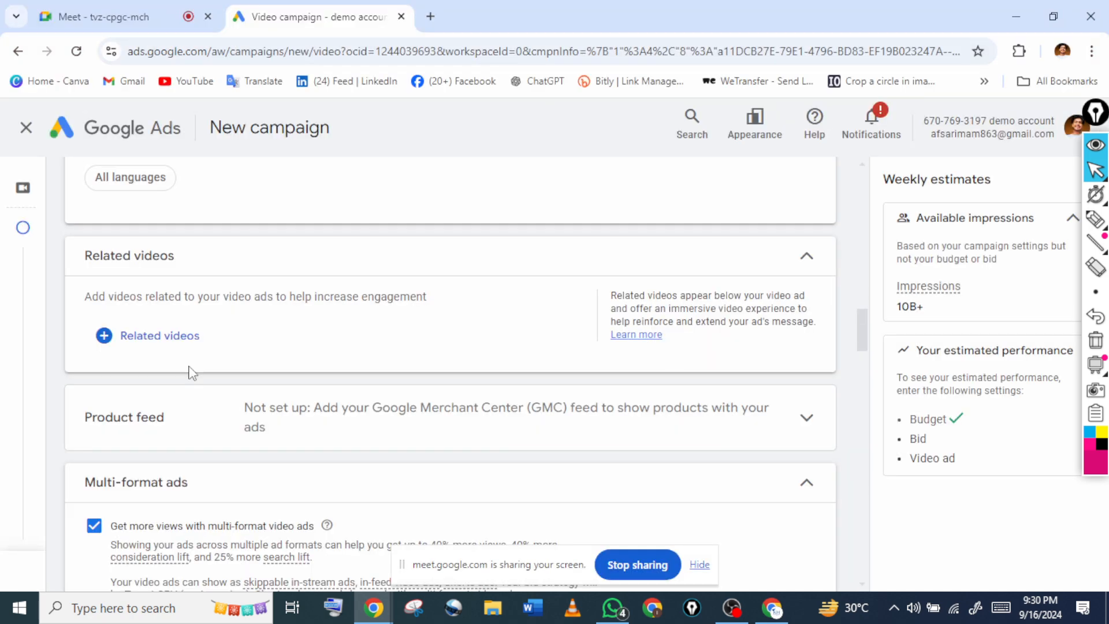
{"action": "left_click", "coordinate": [185, 336]}
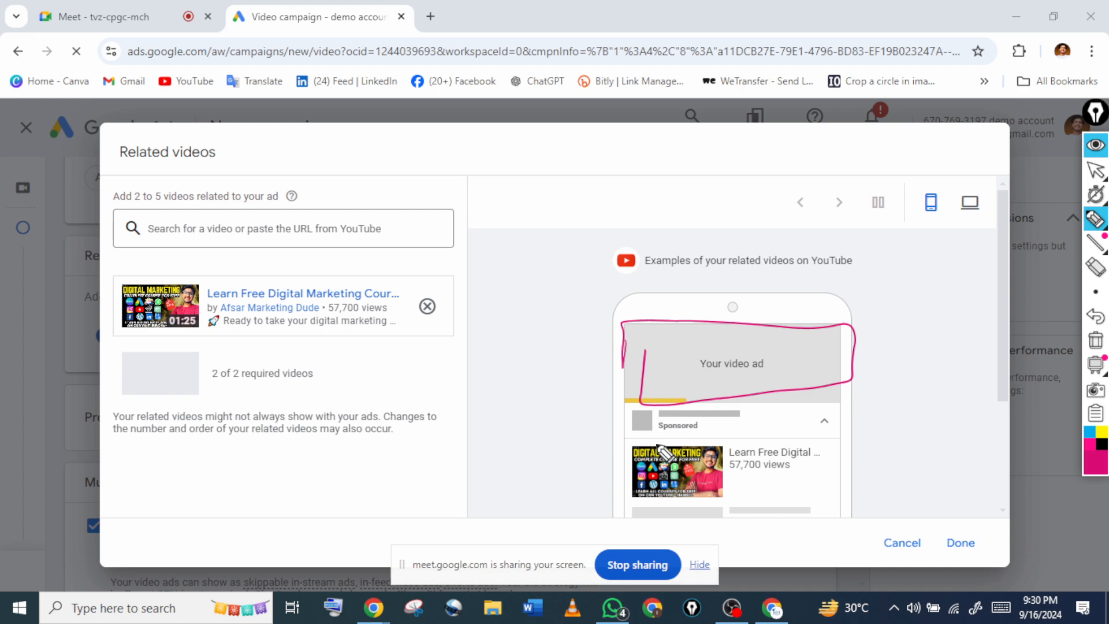
Outline the related video in the phone preview and circle the "Add 2 to 5 videos related to your ad" line with the pen
{"action": "left_click_drag", "start_coordinate": [627, 492], "coordinate": [773, 443]}
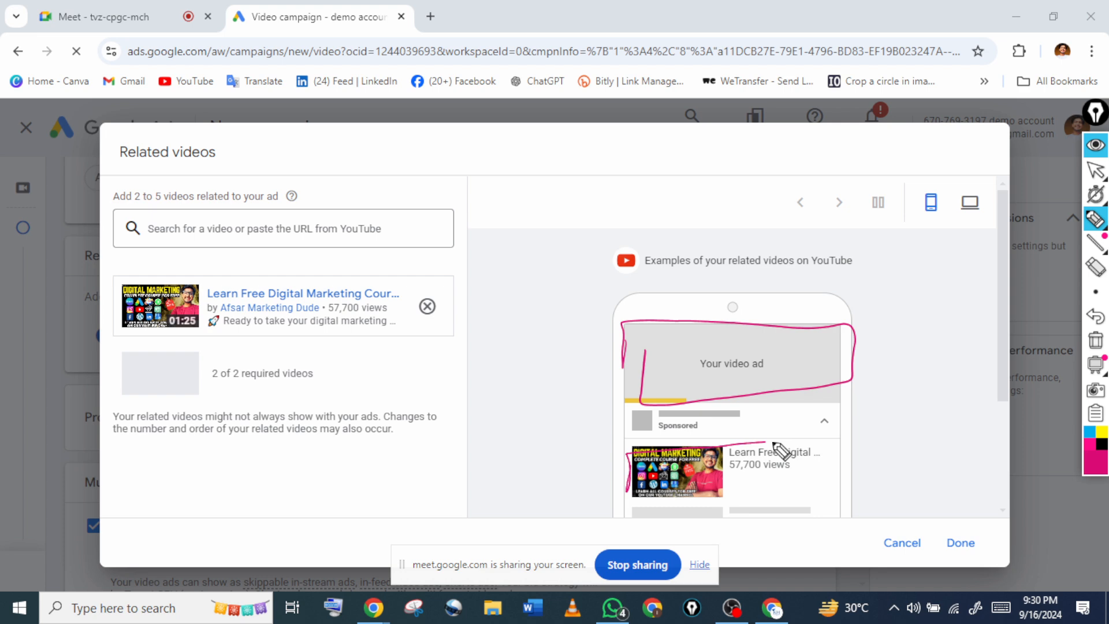
{"action": "left_click_drag", "start_coordinate": [774, 444], "coordinate": [633, 498]}
{"action": "mouse_move", "coordinate": [109, 203]}
{"action": "left_mouse_down"}
{"action": "mouse_move", "coordinate": [132, 183]}
{"action": "mouse_move", "coordinate": [106, 212]}
{"action": "left_mouse_up"}
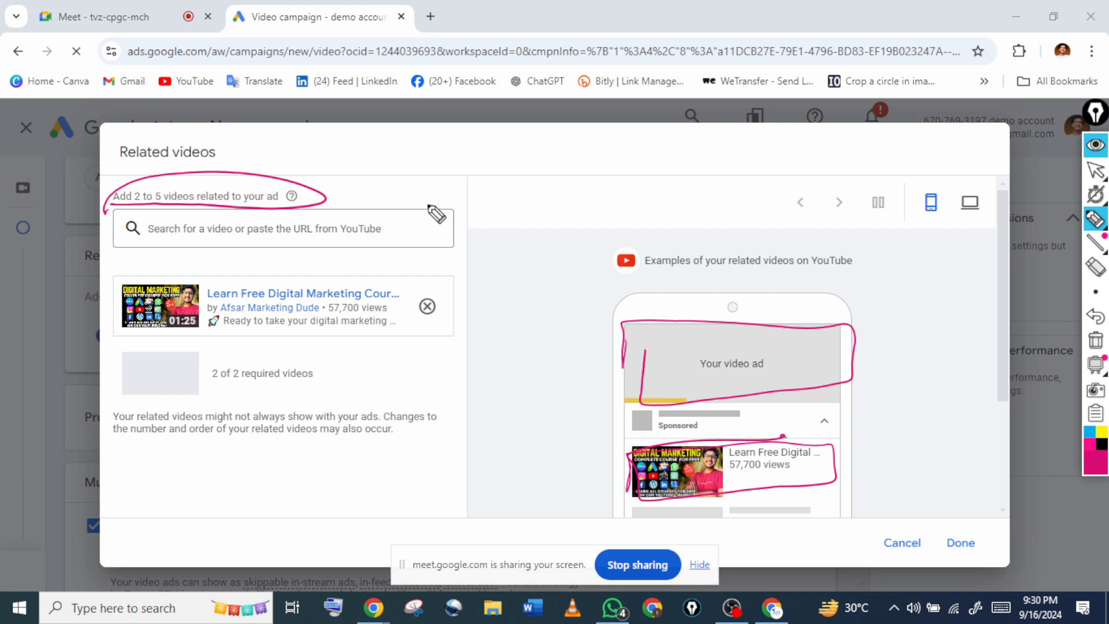
Handwrite a framed "Flat" note and a second framed two-line note above the related videos preview
{"action": "mouse_move", "coordinate": [483, 164]}
{"action": "left_mouse_down"}
{"action": "mouse_move", "coordinate": [514, 185]}
{"action": "mouse_move", "coordinate": [561, 168]}
{"action": "left_mouse_up"}
{"action": "left_click_drag", "start_coordinate": [415, 260], "coordinate": [426, 234]}
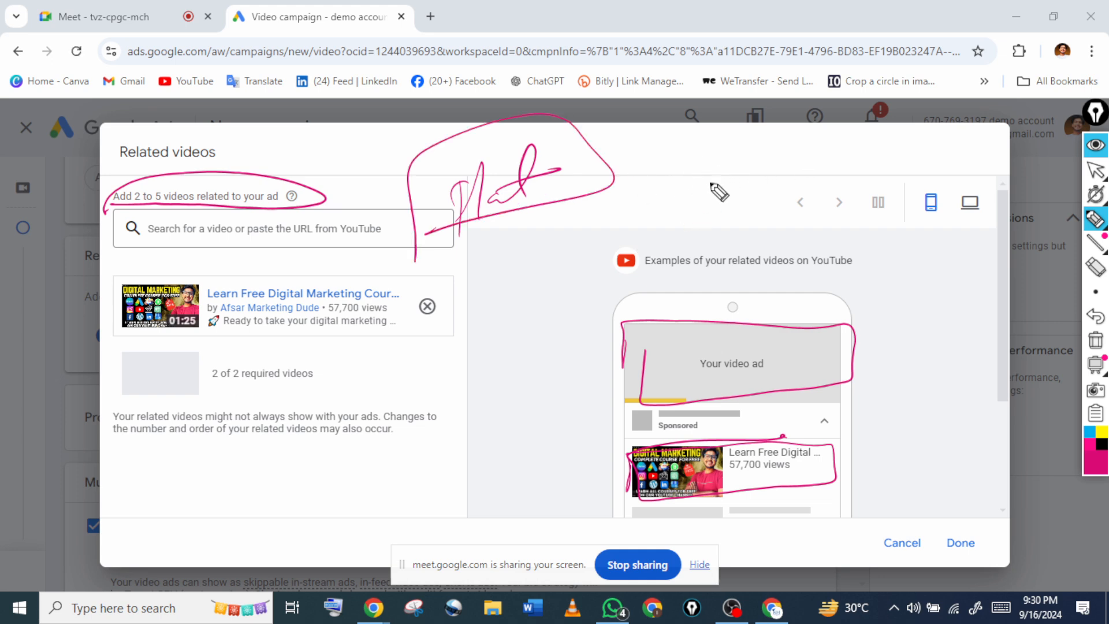
{"action": "mouse_move", "coordinate": [682, 170]}
{"action": "left_mouse_down"}
{"action": "mouse_move", "coordinate": [682, 187]}
{"action": "mouse_move", "coordinate": [743, 156]}
{"action": "left_mouse_up"}
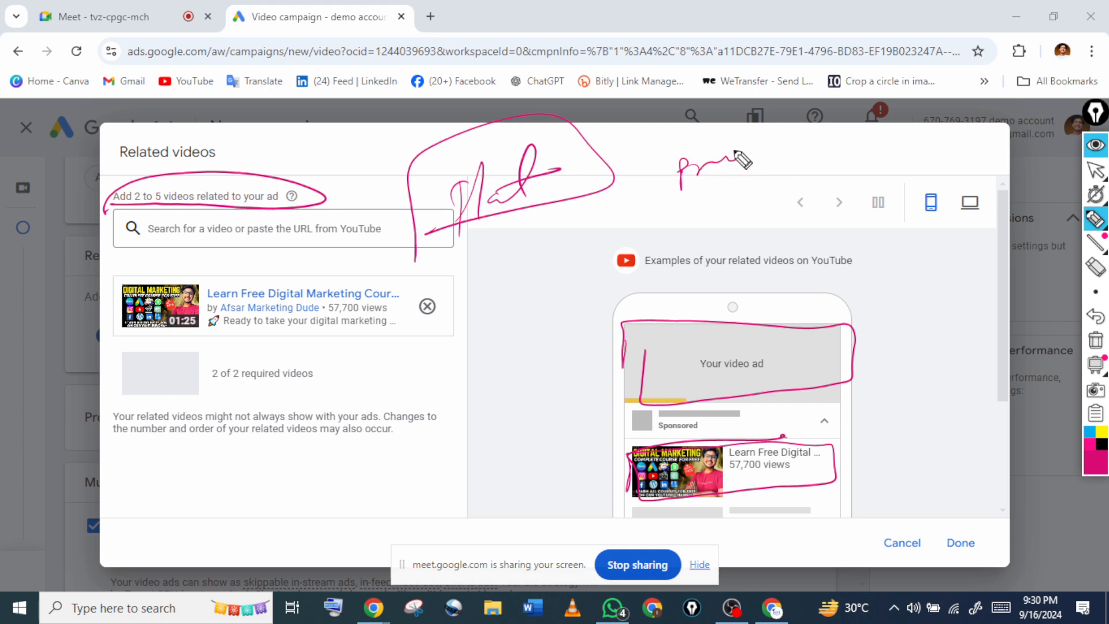
{"action": "mouse_move", "coordinate": [686, 195]}
{"action": "left_mouse_down"}
{"action": "mouse_move", "coordinate": [697, 213]}
{"action": "mouse_move", "coordinate": [785, 177]}
{"action": "mouse_move", "coordinate": [849, 202]}
{"action": "mouse_move", "coordinate": [673, 223]}
{"action": "left_mouse_up"}
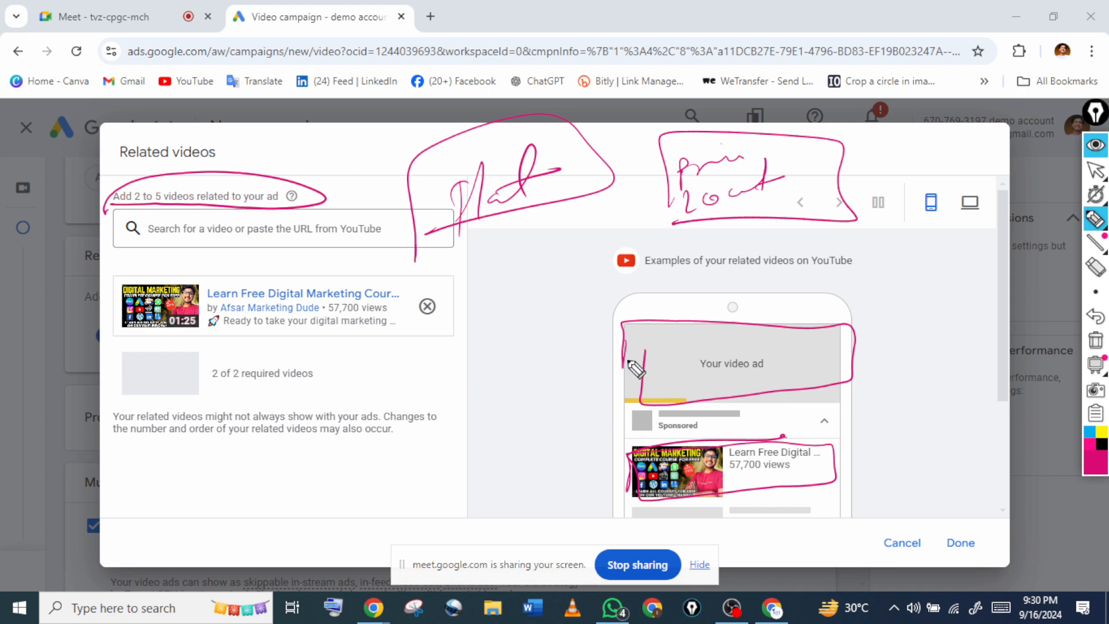
Handwrite and circle an "Interes" note beside the added video, and outline the video ad and related video again in the preview
{"action": "mouse_move", "coordinate": [619, 334]}
{"action": "left_mouse_down"}
{"action": "mouse_move", "coordinate": [607, 402]}
{"action": "mouse_move", "coordinate": [645, 401]}
{"action": "left_mouse_up"}
{"action": "left_click_drag", "start_coordinate": [403, 364], "coordinate": [405, 388]}
{"action": "left_click_drag", "start_coordinate": [410, 367], "coordinate": [425, 380]}
{"action": "mouse_move", "coordinate": [428, 338]}
{"action": "left_mouse_down"}
{"action": "mouse_move", "coordinate": [437, 377]}
{"action": "mouse_move", "coordinate": [477, 349]}
{"action": "left_mouse_up"}
{"action": "left_click_drag", "start_coordinate": [487, 348], "coordinate": [495, 347]}
{"action": "left_click_drag", "start_coordinate": [364, 403], "coordinate": [404, 409]}
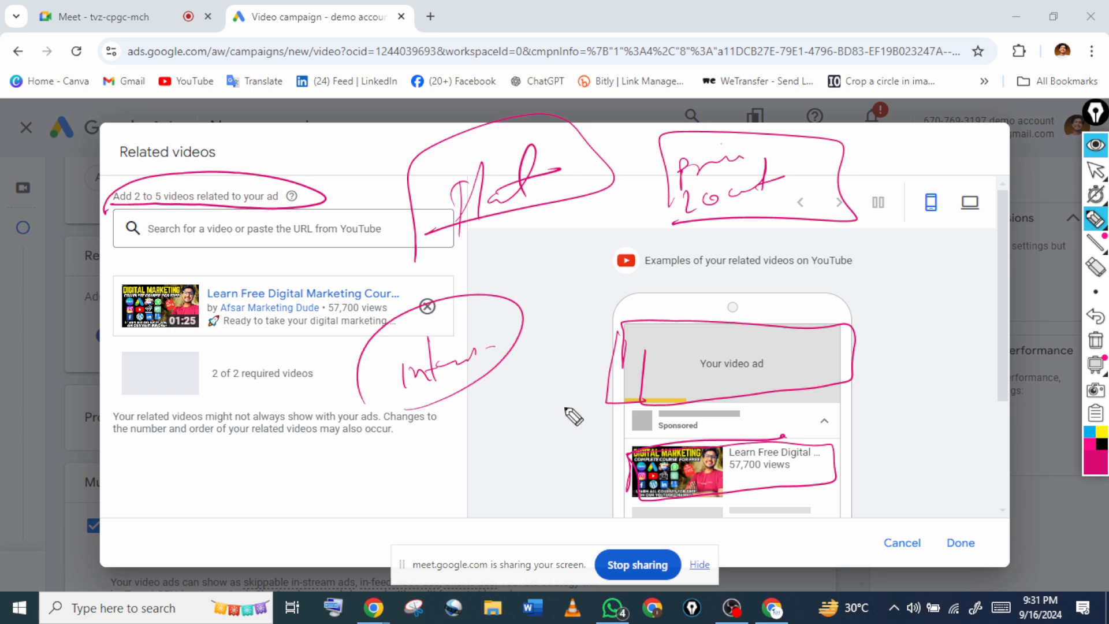
{"action": "mouse_move", "coordinate": [621, 462]}
{"action": "left_mouse_down"}
{"action": "mouse_move", "coordinate": [621, 497]}
{"action": "mouse_move", "coordinate": [839, 449]}
{"action": "mouse_move", "coordinate": [656, 497]}
{"action": "mouse_move", "coordinate": [613, 494]}
{"action": "left_mouse_up"}
{"action": "mouse_move", "coordinate": [615, 349]}
{"action": "left_mouse_down"}
{"action": "mouse_move", "coordinate": [814, 343]}
{"action": "mouse_move", "coordinate": [657, 399]}
{"action": "left_mouse_up"}
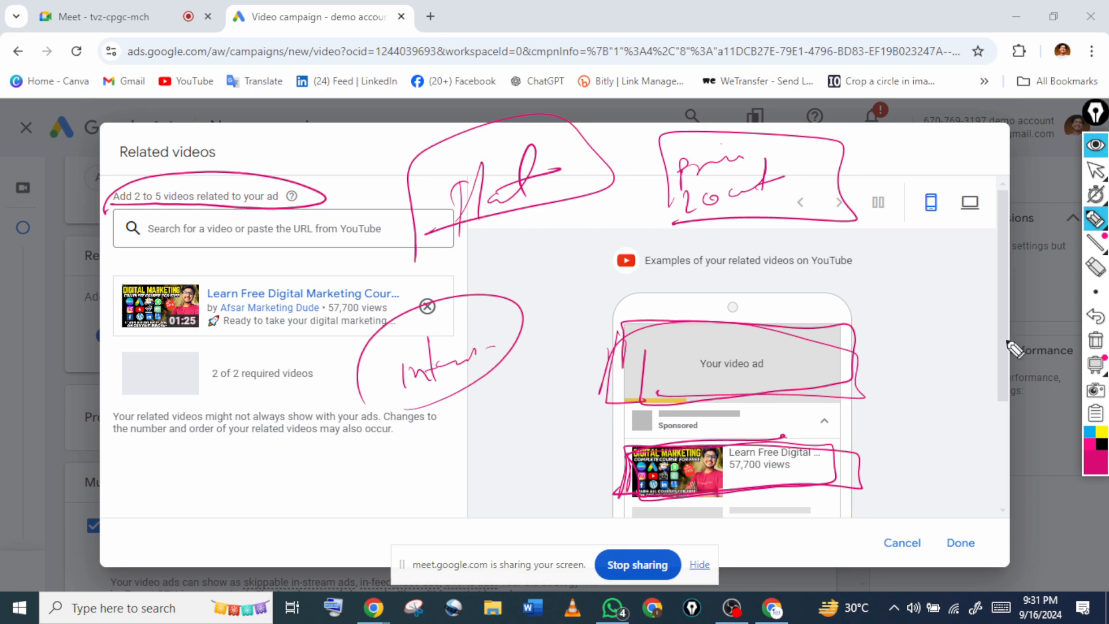
Clear the pen marks and look over the required videos list and phone preview of the related videos
{"action": "left_click", "coordinate": [1096, 341]}
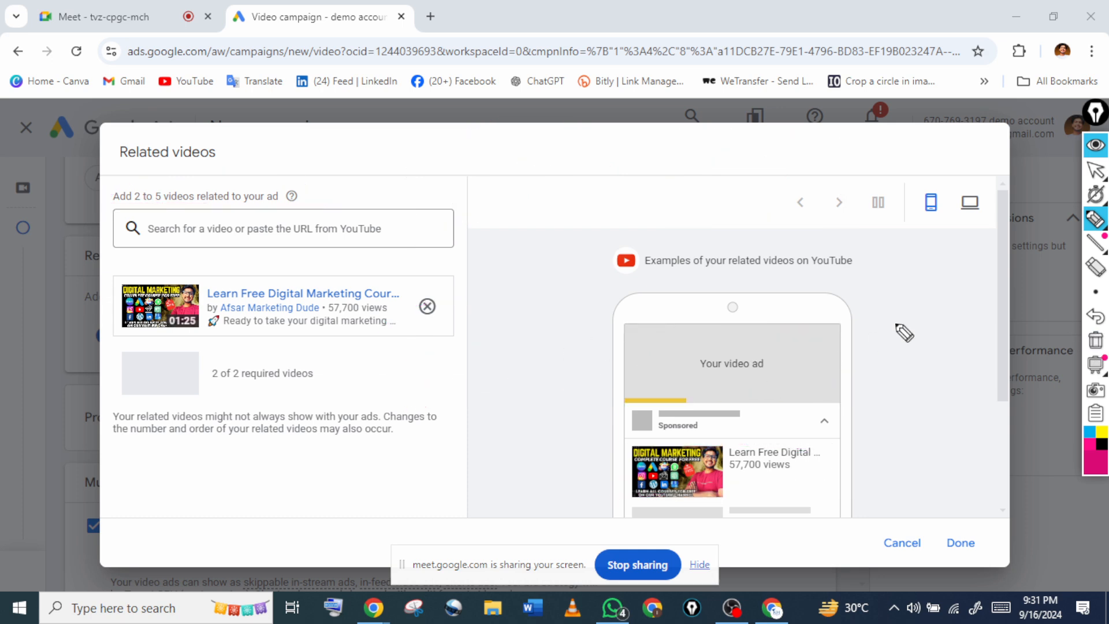
{"action": "left_click", "coordinate": [1096, 171]}
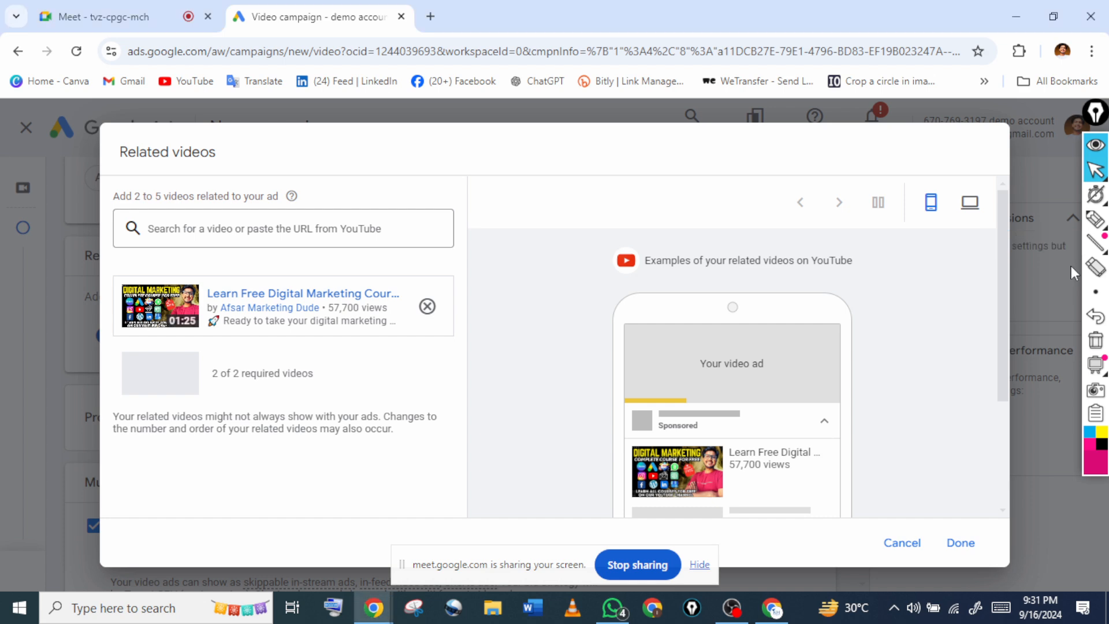
{"action": "scroll", "coordinate": [1072, 266], "scroll_direction": "down", "scroll_amount": 1}
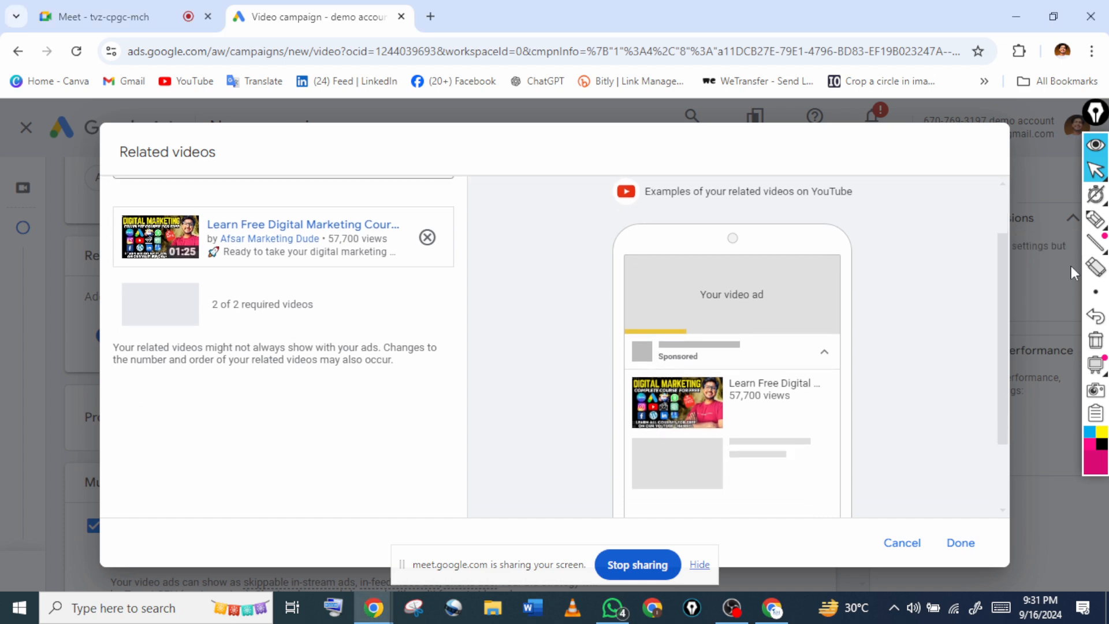
{"action": "scroll", "coordinate": [1071, 266], "scroll_direction": "down", "scroll_amount": 1}
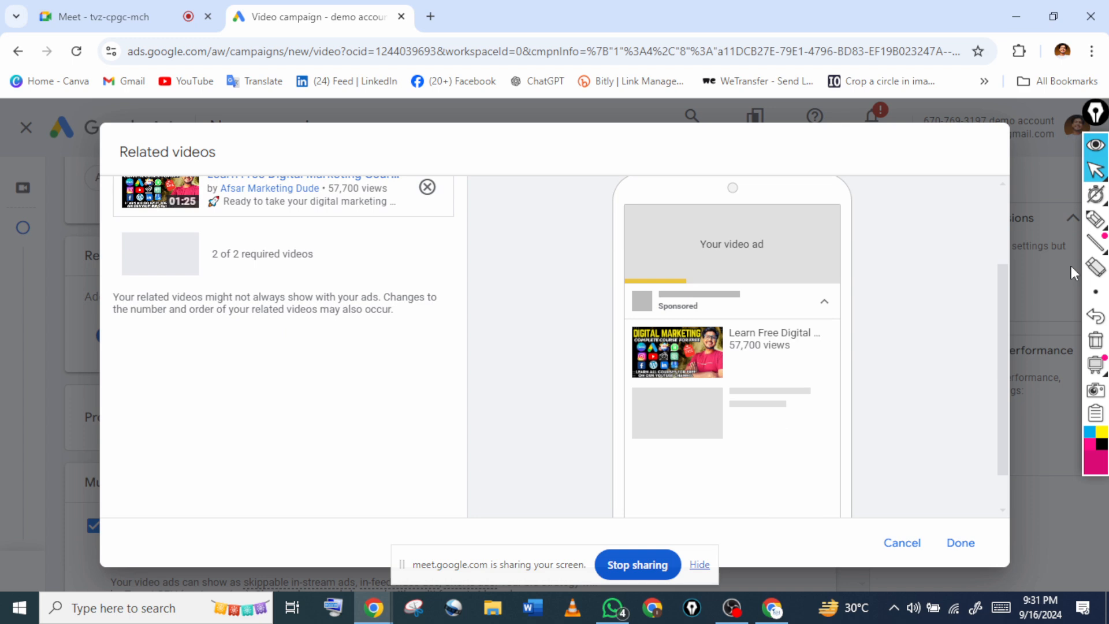
{"action": "scroll", "coordinate": [1071, 266], "scroll_direction": "down", "scroll_amount": 1}
{"action": "scroll", "coordinate": [1072, 266], "scroll_direction": "up", "scroll_amount": 1}
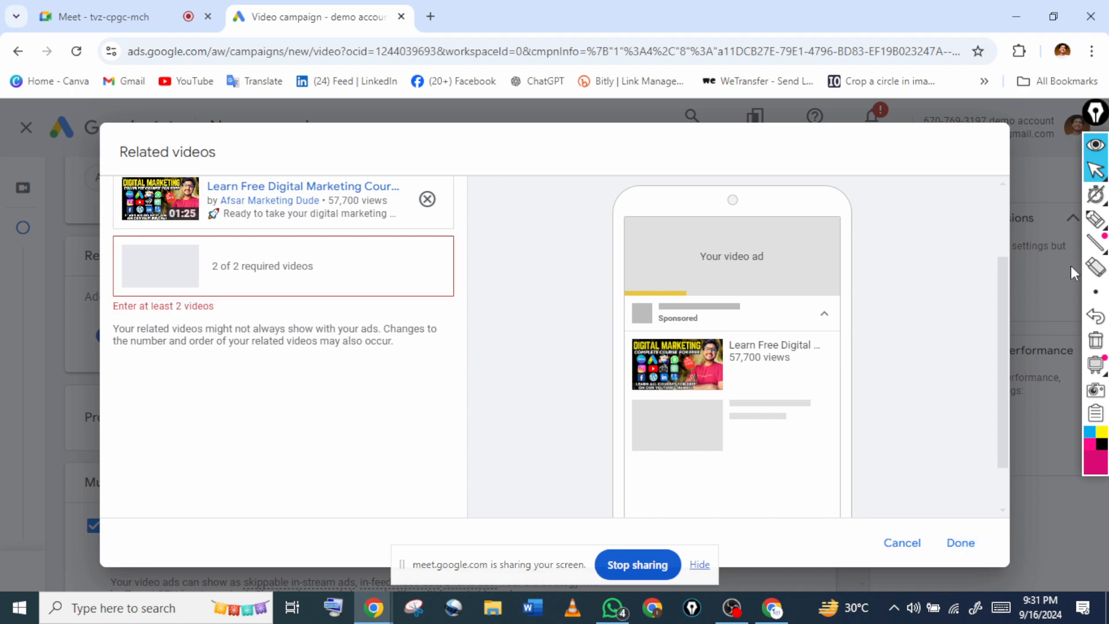
Switch to YouTube and browse the Afsar Marketing Dude channel's popular videos for a second related video
{"action": "left_click", "coordinate": [772, 613]}
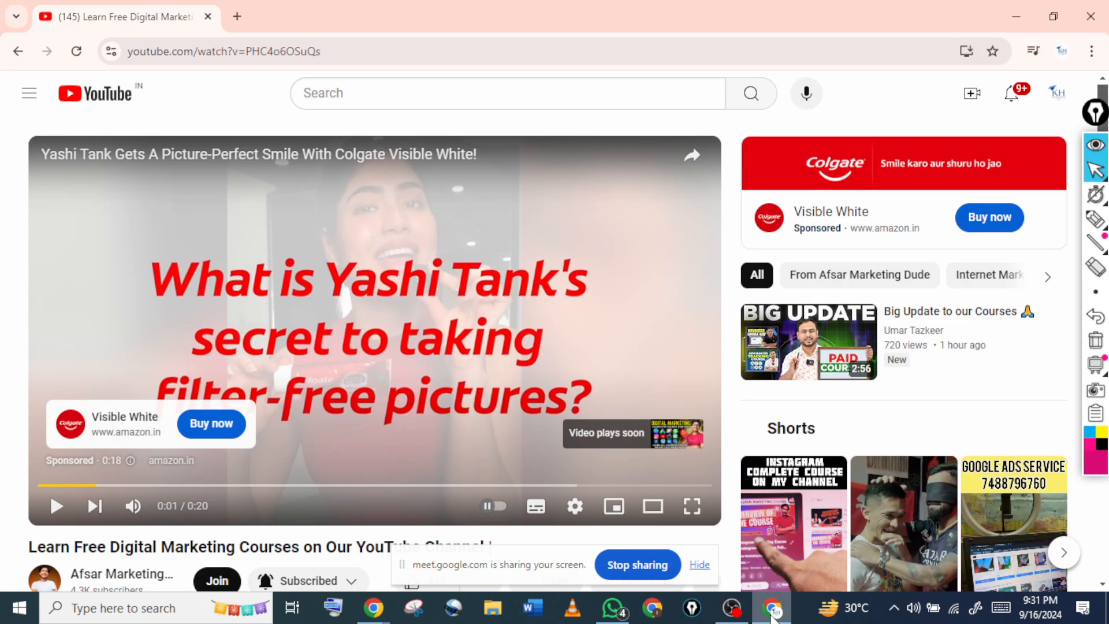
{"action": "left_click", "coordinate": [14, 57]}
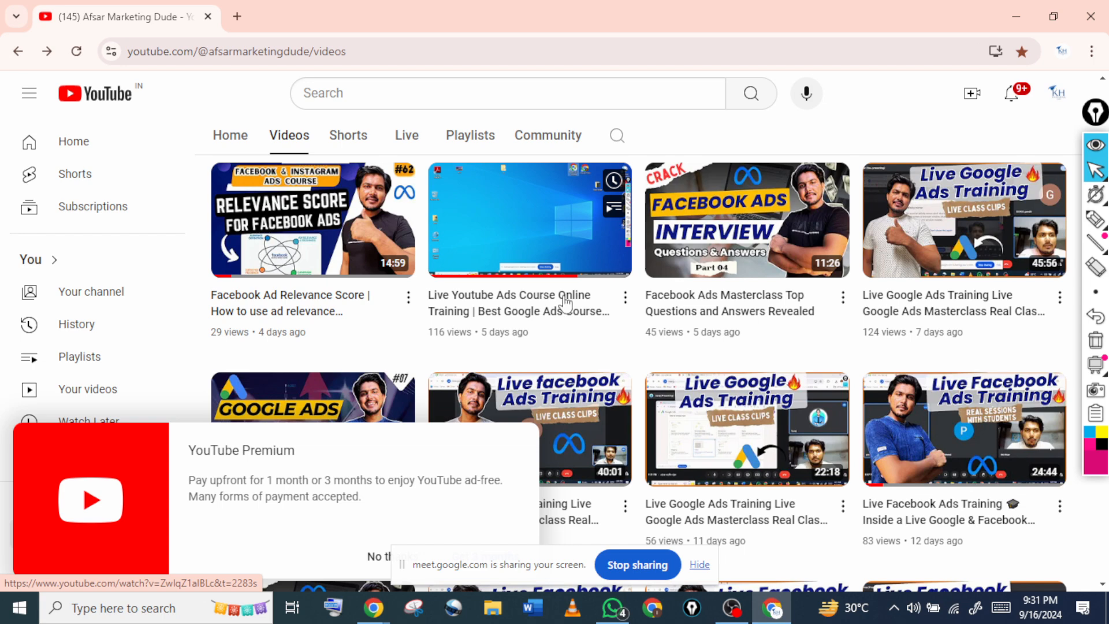
{"action": "scroll", "coordinate": [327, 391], "scroll_direction": "up", "scroll_amount": 5}
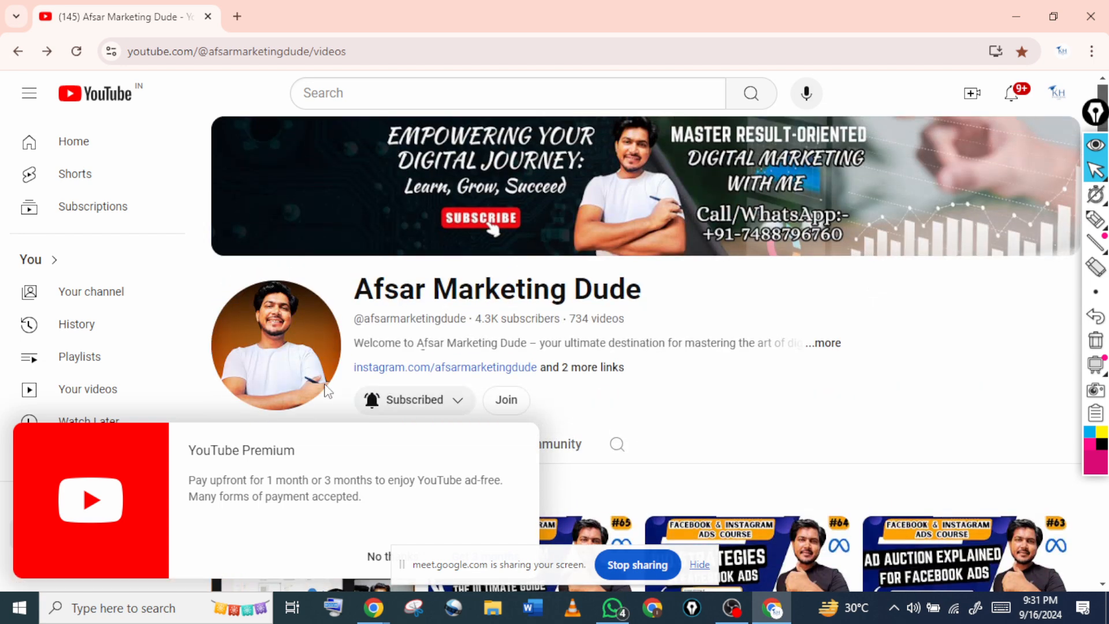
{"action": "scroll", "coordinate": [327, 392], "scroll_direction": "down", "scroll_amount": 3}
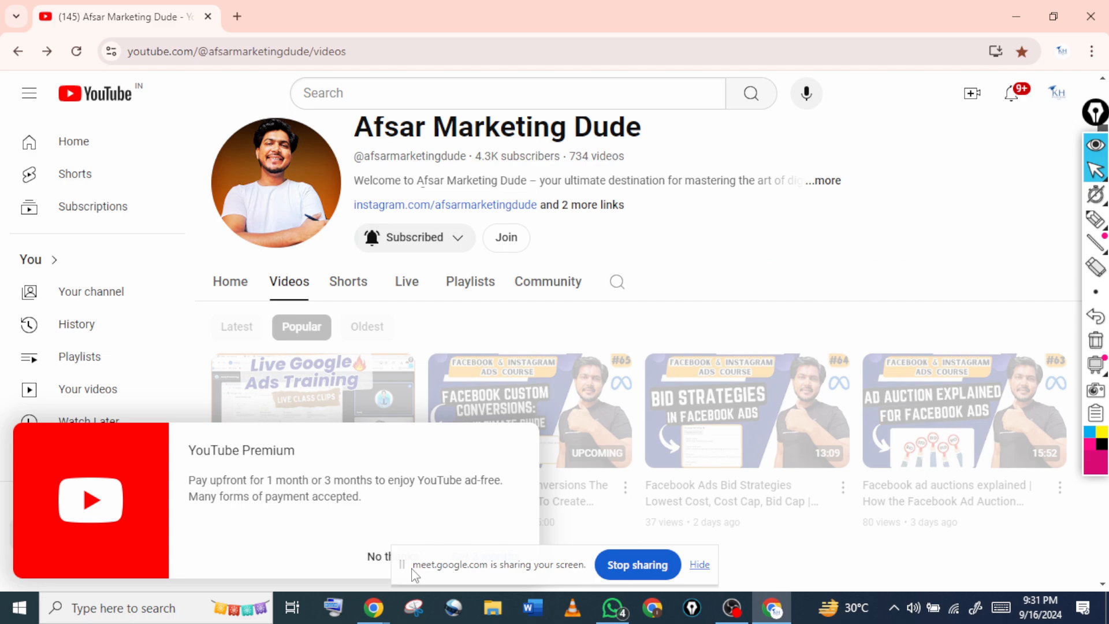
{"action": "scroll", "coordinate": [729, 328], "scroll_direction": "down", "scroll_amount": 5}
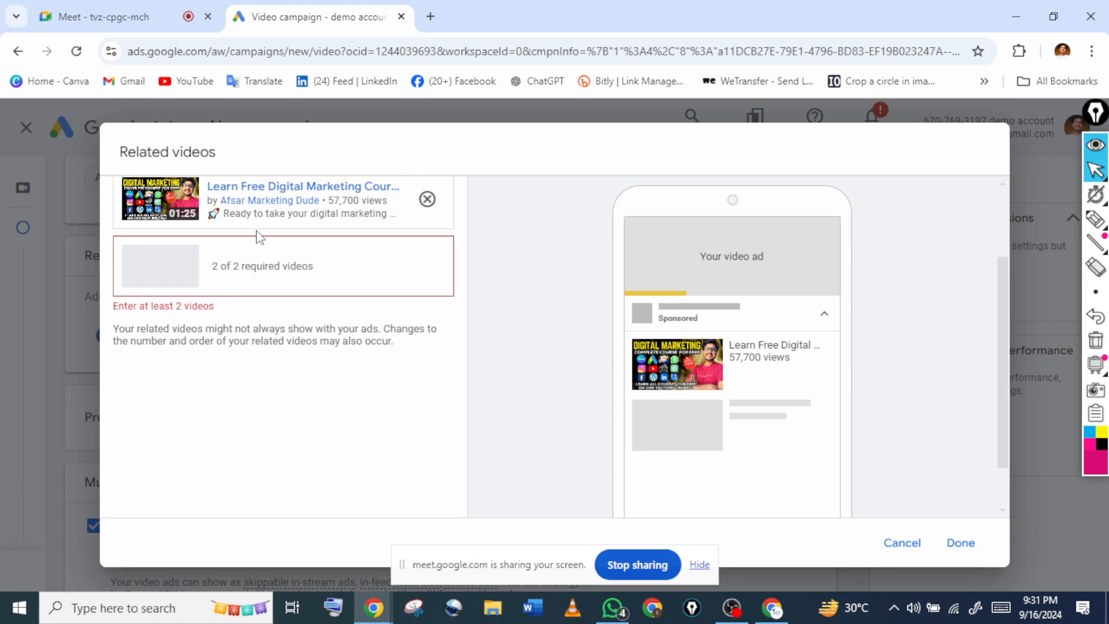
Add the "Digital Marketing Full Course" video by its YouTube URL as the second related video and confirm the list
{"action": "type", "text": "https://www.youtube.com/watch?v=zKm0Wmz2d8I"}
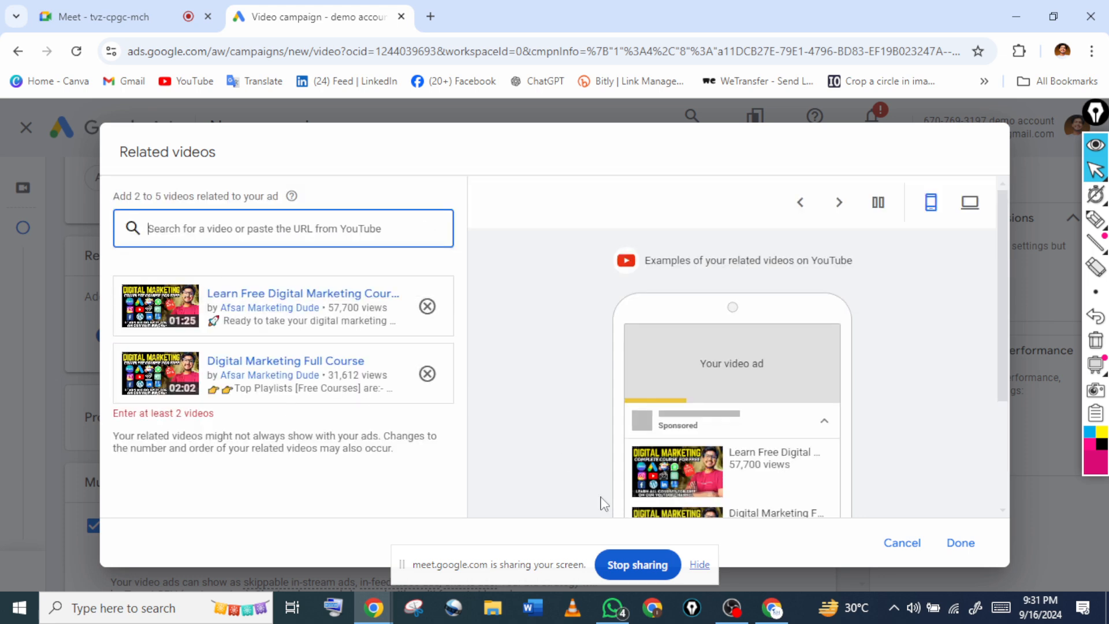
{"action": "scroll", "coordinate": [604, 503], "scroll_direction": "down", "scroll_amount": 3}
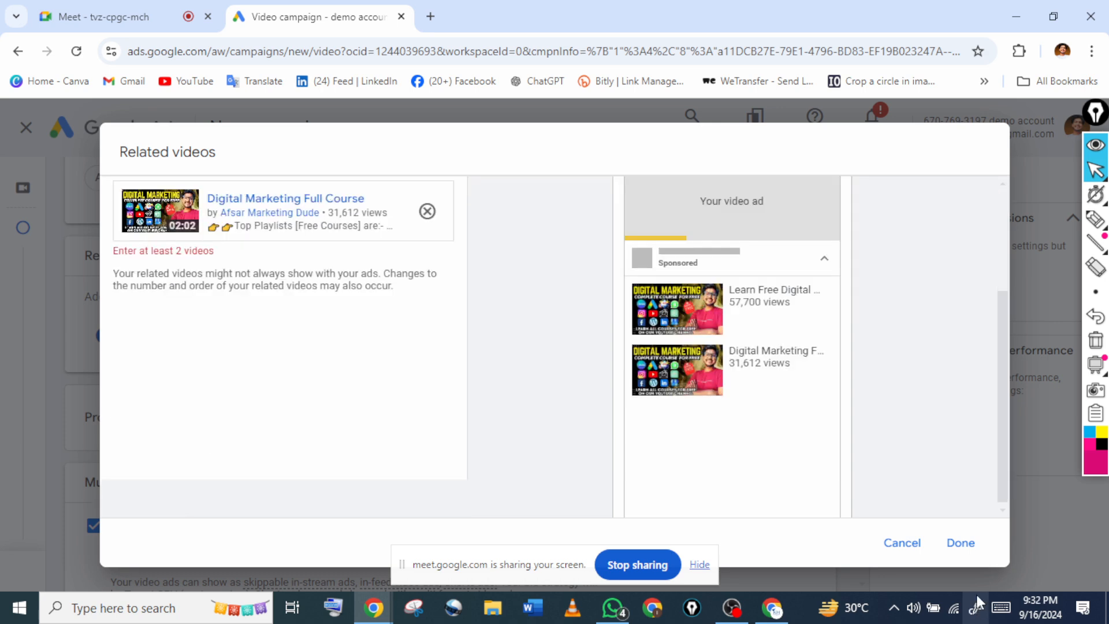
{"action": "left_click", "coordinate": [961, 544]}
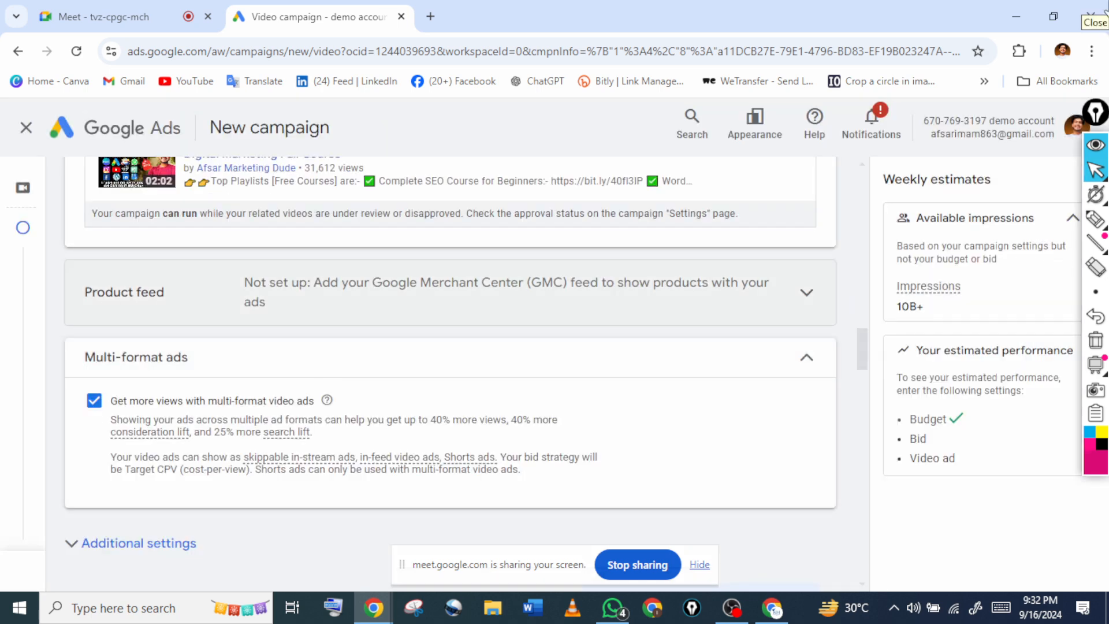
Expand the Product feed setting, outline its Google Merchant Center option with the pen, clear the mark and collapse the setting
{"action": "left_click", "coordinate": [807, 293]}
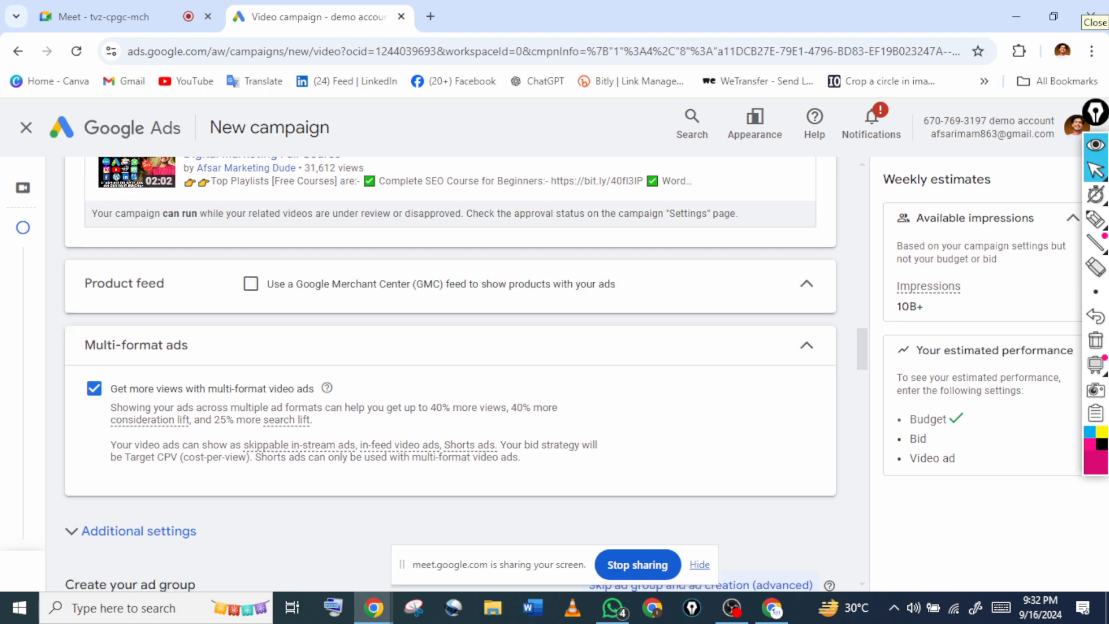
{"action": "left_click", "coordinate": [1097, 219]}
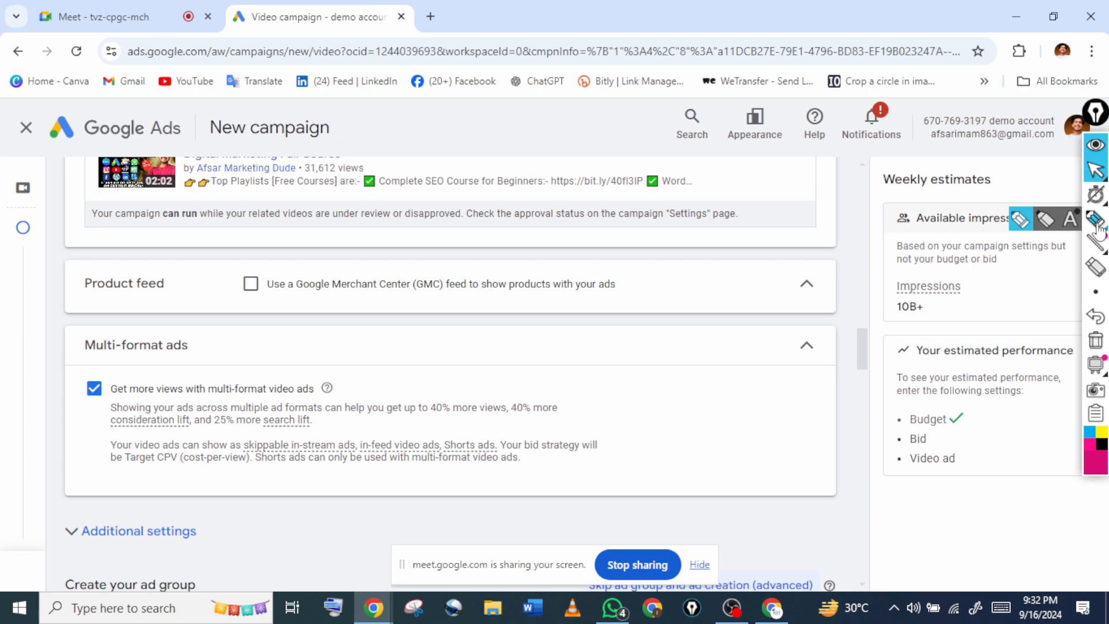
{"action": "mouse_move", "coordinate": [73, 282]}
{"action": "left_mouse_down"}
{"action": "mouse_move", "coordinate": [601, 246]}
{"action": "mouse_move", "coordinate": [858, 282]}
{"action": "mouse_move", "coordinate": [286, 336]}
{"action": "mouse_move", "coordinate": [93, 287]}
{"action": "mouse_move", "coordinate": [136, 254]}
{"action": "left_mouse_up"}
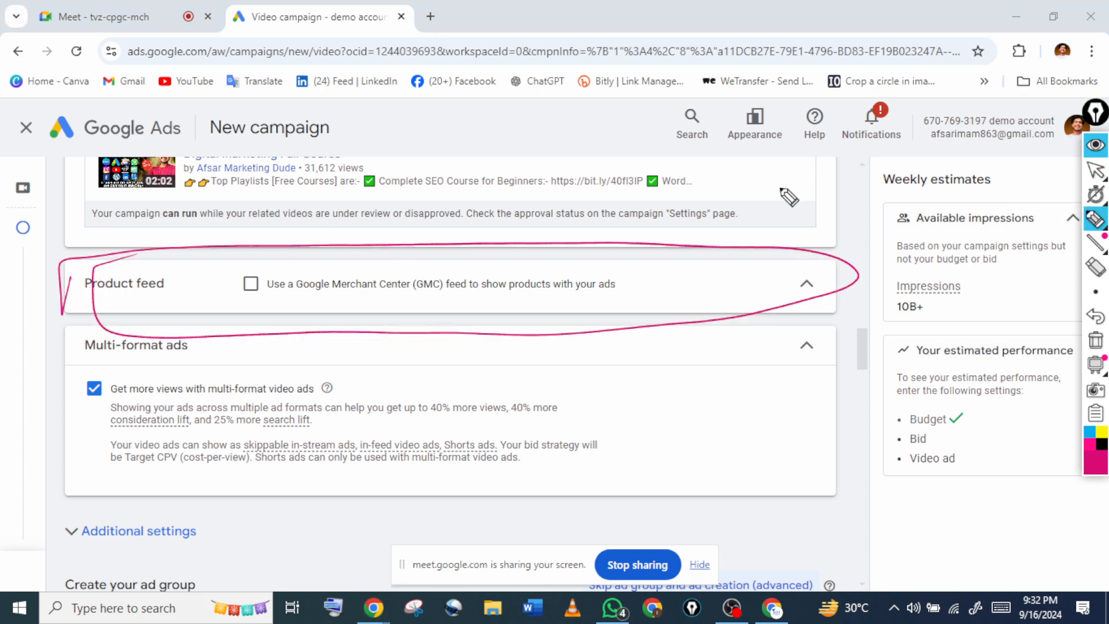
{"action": "left_click", "coordinate": [1096, 170]}
{"action": "left_click", "coordinate": [1096, 342]}
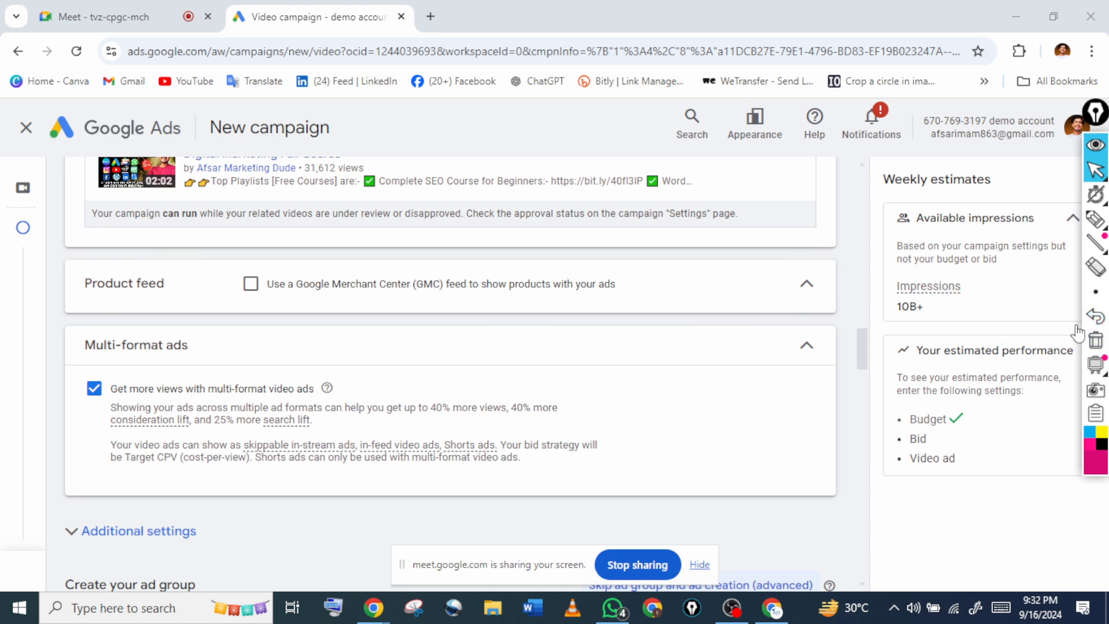
{"action": "left_click", "coordinate": [807, 284]}
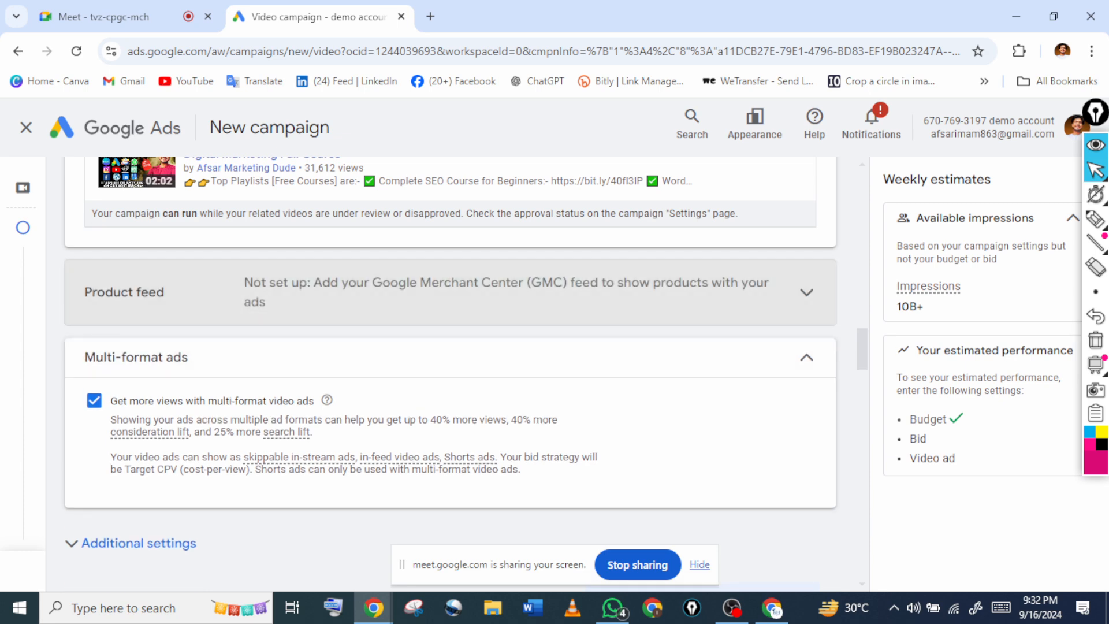
Outline the Multi-format ads section with the pen and circle its enabled checkbox
{"action": "scroll", "coordinate": [1078, 333], "scroll_direction": "down", "scroll_amount": 1}
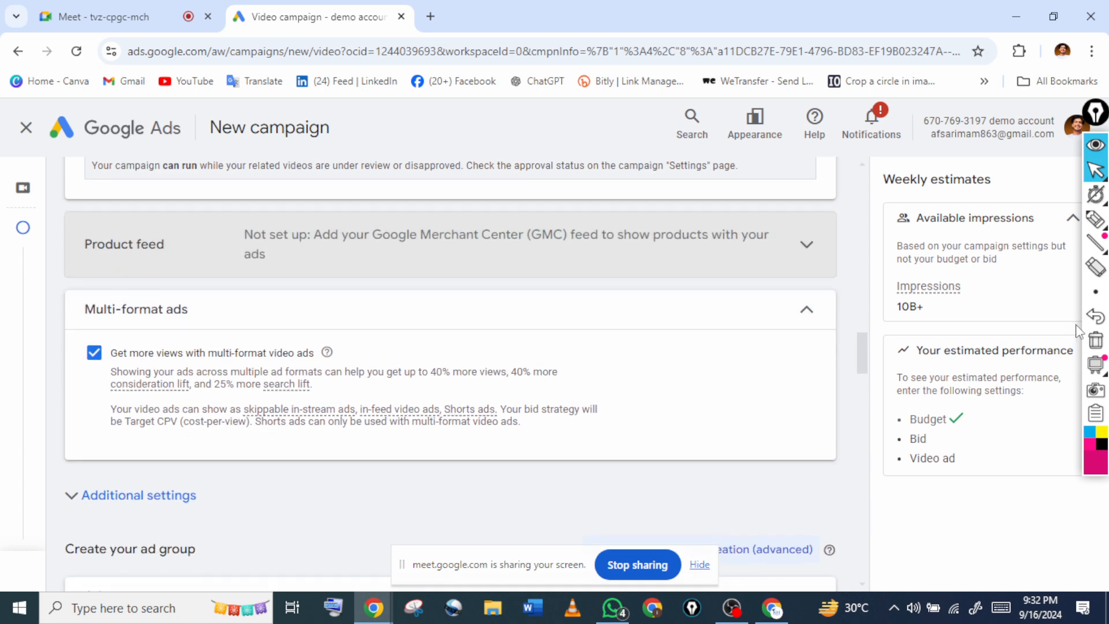
{"action": "scroll", "coordinate": [1078, 334], "scroll_direction": "down", "scroll_amount": 1}
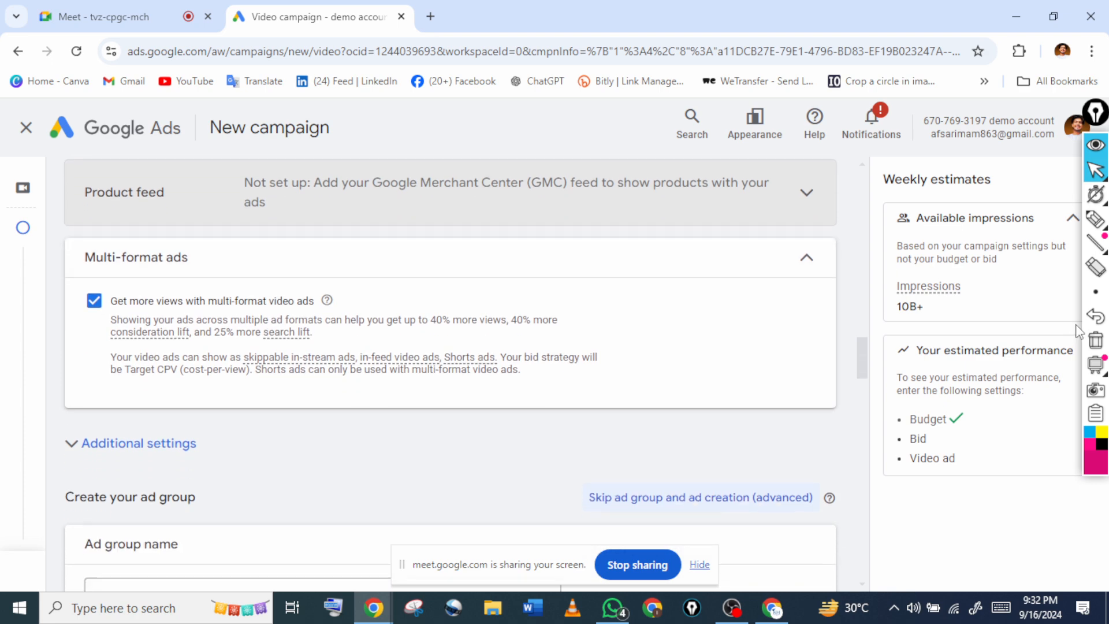
{"action": "left_click", "coordinate": [1097, 219]}
{"action": "mouse_move", "coordinate": [68, 260]}
{"action": "left_mouse_down"}
{"action": "mouse_move", "coordinate": [64, 272]}
{"action": "mouse_move", "coordinate": [721, 231]}
{"action": "mouse_move", "coordinate": [775, 389]}
{"action": "mouse_move", "coordinate": [137, 399]}
{"action": "mouse_move", "coordinate": [47, 288]}
{"action": "mouse_move", "coordinate": [81, 289]}
{"action": "mouse_move", "coordinate": [114, 311]}
{"action": "mouse_move", "coordinate": [95, 283]}
{"action": "left_mouse_up"}
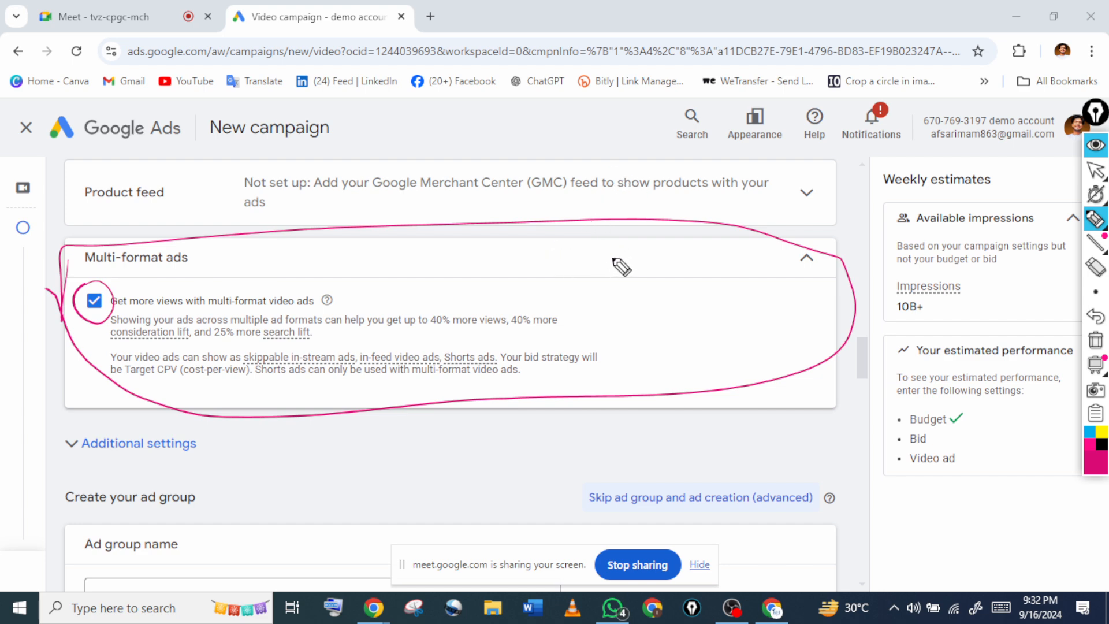
Handwrite "Video" and "Short" in the Multi-format ads section and sketch a tall frame over the weekly estimates
{"action": "left_click_drag", "start_coordinate": [583, 239], "coordinate": [668, 230]}
{"action": "mouse_move", "coordinate": [607, 276]}
{"action": "left_mouse_down"}
{"action": "mouse_move", "coordinate": [611, 306]}
{"action": "mouse_move", "coordinate": [719, 253]}
{"action": "left_mouse_up"}
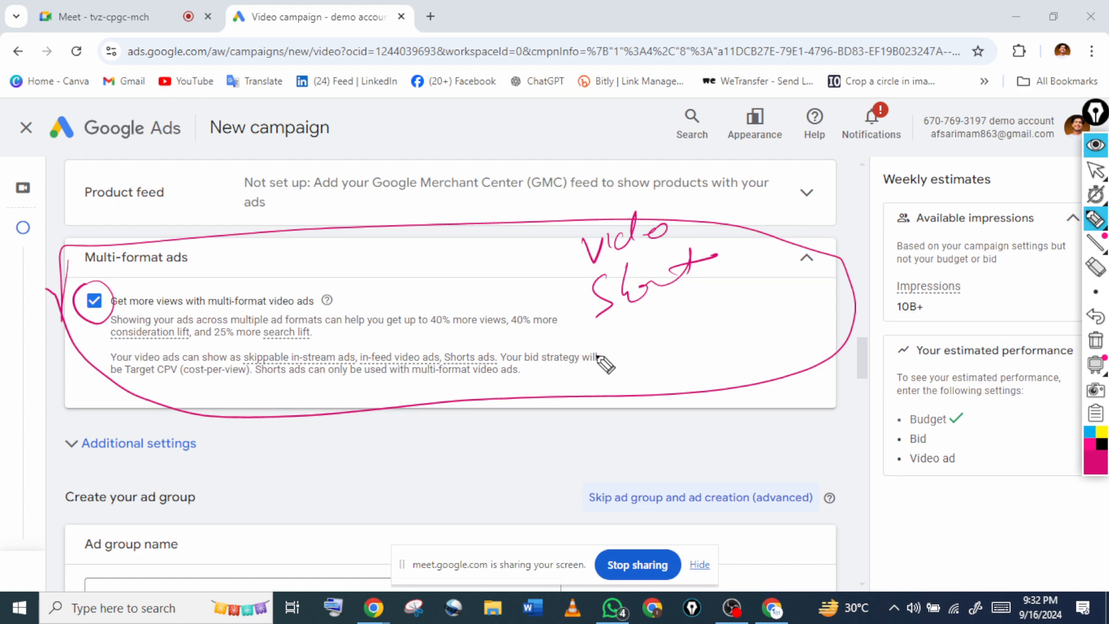
{"action": "mouse_move", "coordinate": [861, 168]}
{"action": "left_mouse_down"}
{"action": "mouse_move", "coordinate": [941, 162]}
{"action": "mouse_move", "coordinate": [935, 361]}
{"action": "mouse_move", "coordinate": [838, 298]}
{"action": "mouse_move", "coordinate": [957, 337]}
{"action": "left_mouse_up"}
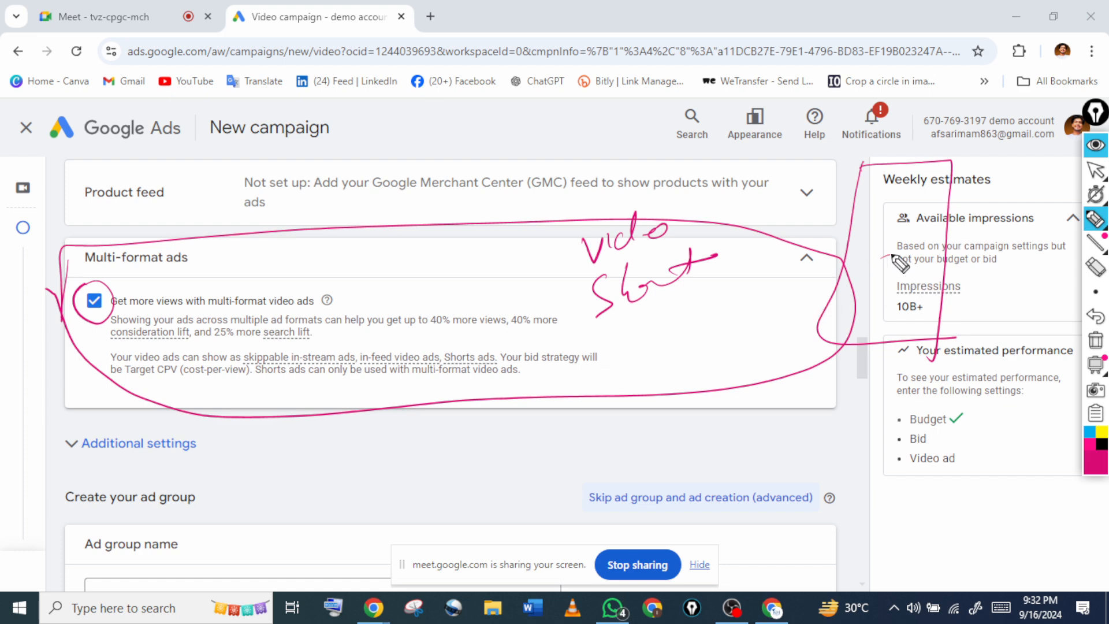
{"action": "left_click_drag", "start_coordinate": [924, 253], "coordinate": [881, 258]}
Underline and circle the view, consideration lift, search lift and ad format phrases in the multi-format description, and clear all pen marks
{"action": "mouse_move", "coordinate": [219, 327]}
{"action": "left_mouse_down"}
{"action": "mouse_move", "coordinate": [516, 333]}
{"action": "mouse_move", "coordinate": [381, 308]}
{"action": "mouse_move", "coordinate": [403, 327]}
{"action": "left_mouse_up"}
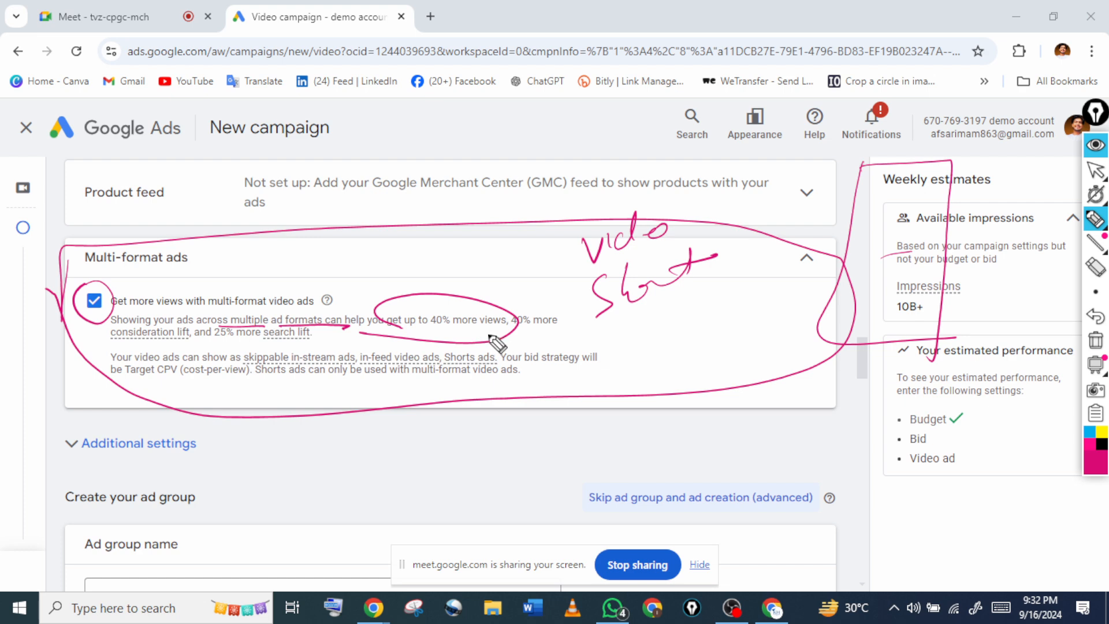
{"action": "mouse_move", "coordinate": [114, 350]}
{"action": "left_mouse_down"}
{"action": "mouse_move", "coordinate": [196, 346]}
{"action": "mouse_move", "coordinate": [124, 391]}
{"action": "left_mouse_up"}
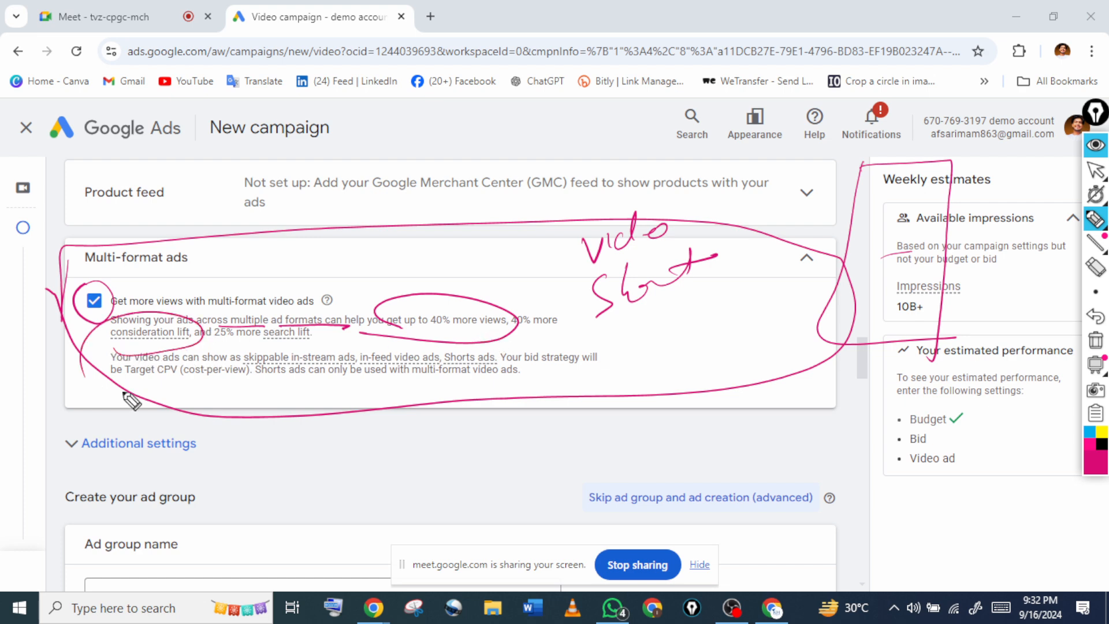
{"action": "left_click_drag", "start_coordinate": [271, 355], "coordinate": [191, 331]}
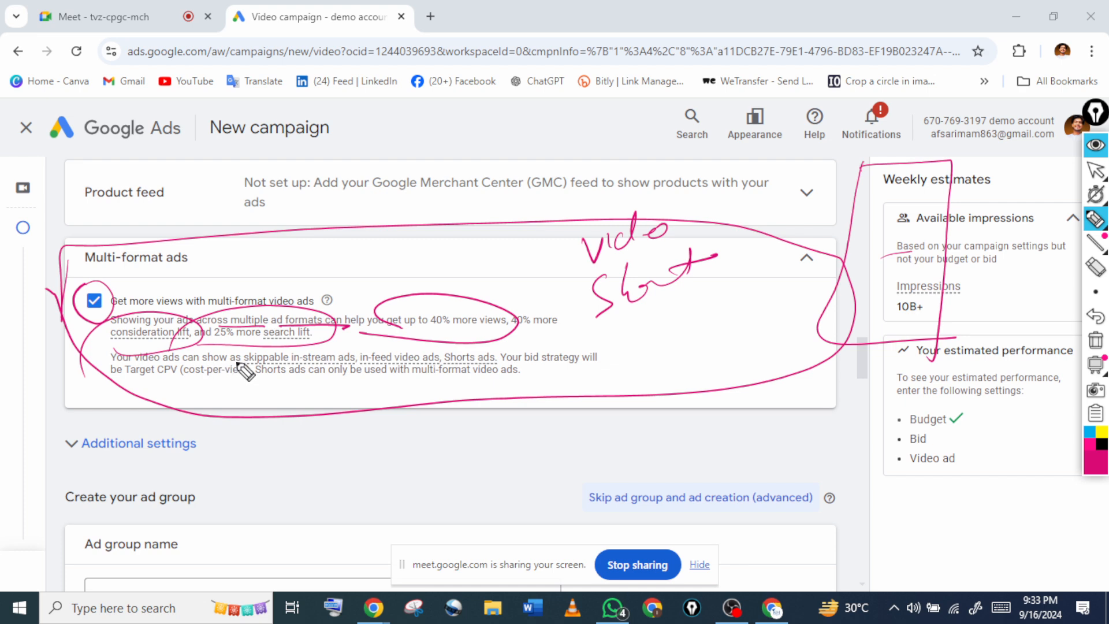
{"action": "mouse_move", "coordinate": [238, 365]}
{"action": "left_mouse_down"}
{"action": "mouse_move", "coordinate": [584, 364]}
{"action": "mouse_move", "coordinate": [394, 382]}
{"action": "left_mouse_up"}
{"action": "left_click", "coordinate": [1096, 170]}
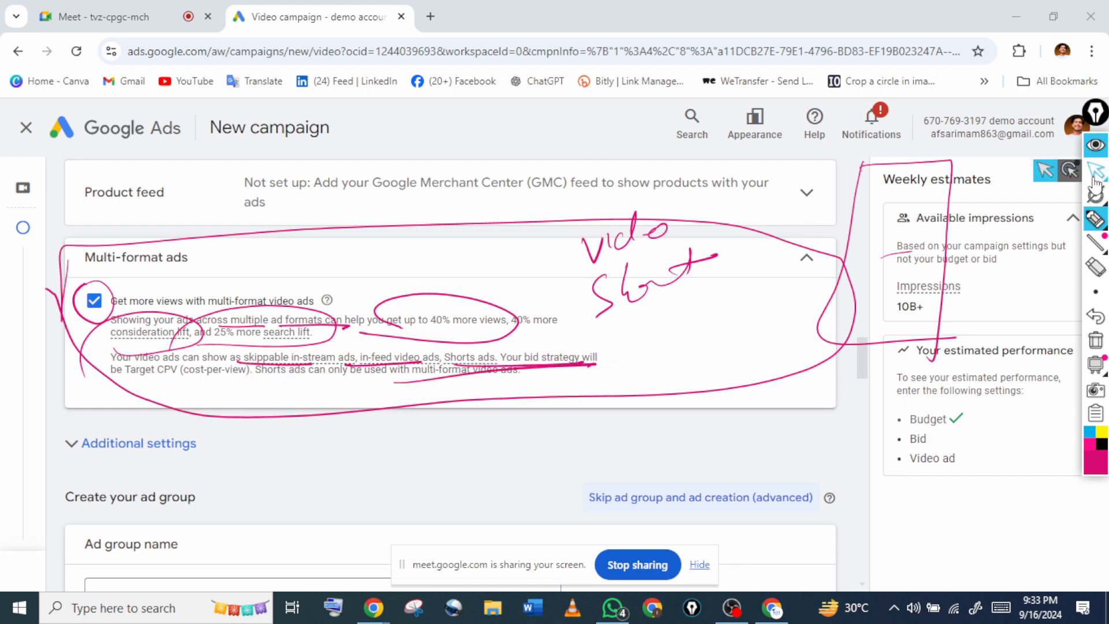
{"action": "left_click", "coordinate": [1095, 341]}
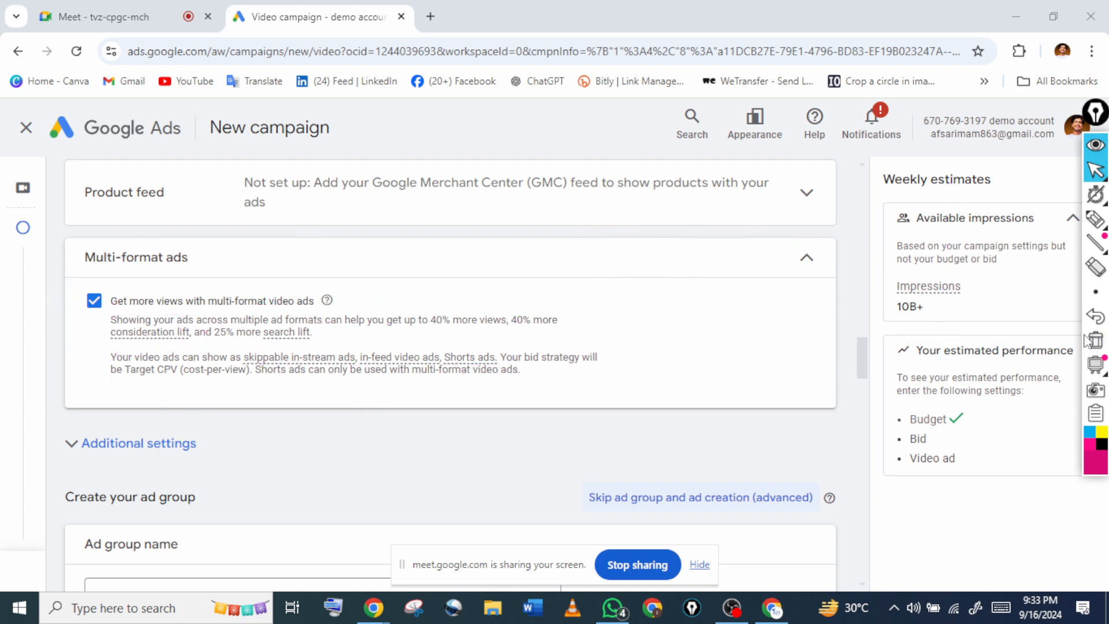
Circle the multi-format ads checkbox again and handwrite a circled "Video" note and an in-feed note beside it
{"action": "left_click", "coordinate": [1096, 220]}
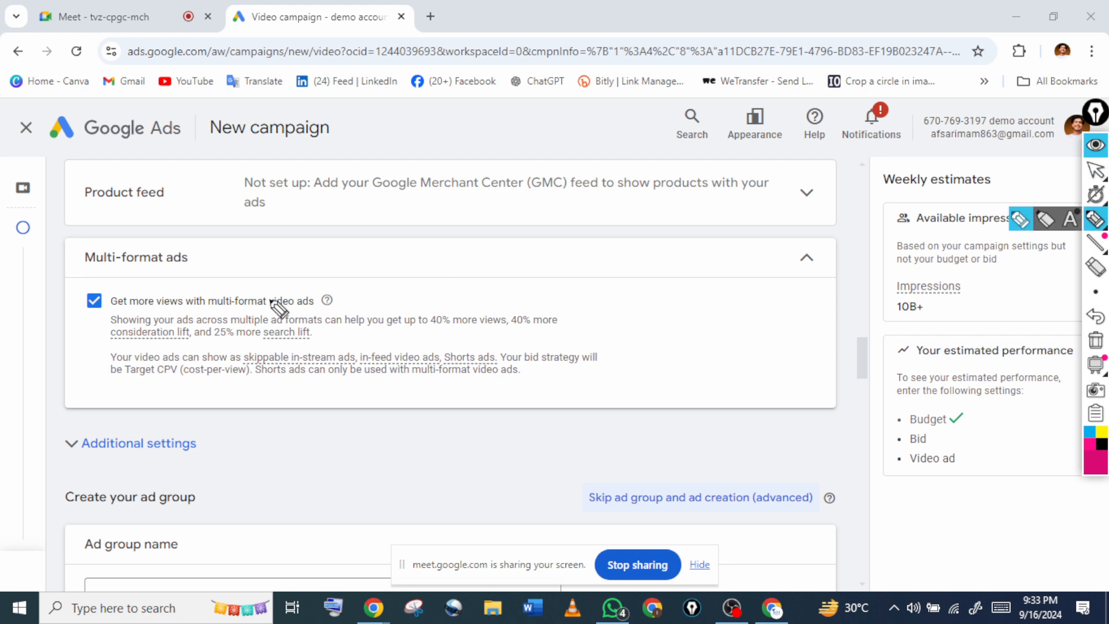
{"action": "left_click_drag", "start_coordinate": [147, 263], "coordinate": [139, 257]}
{"action": "left_click_drag", "start_coordinate": [326, 237], "coordinate": [335, 263]}
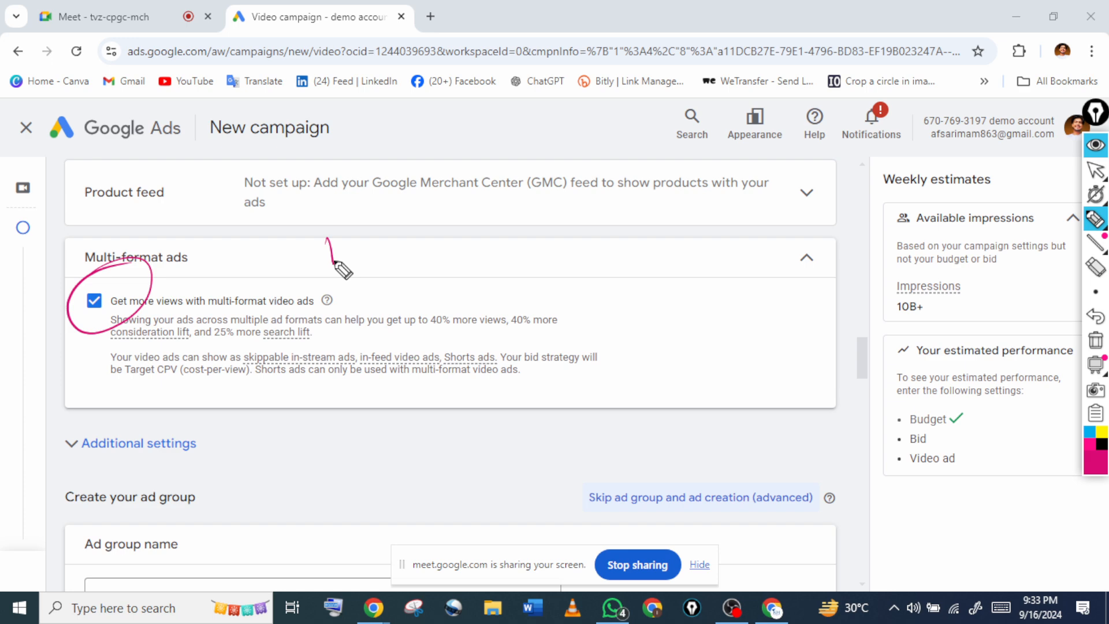
{"action": "mouse_move", "coordinate": [614, 214]}
{"action": "left_mouse_down"}
{"action": "mouse_move", "coordinate": [655, 242]}
{"action": "mouse_move", "coordinate": [713, 256]}
{"action": "left_mouse_up"}
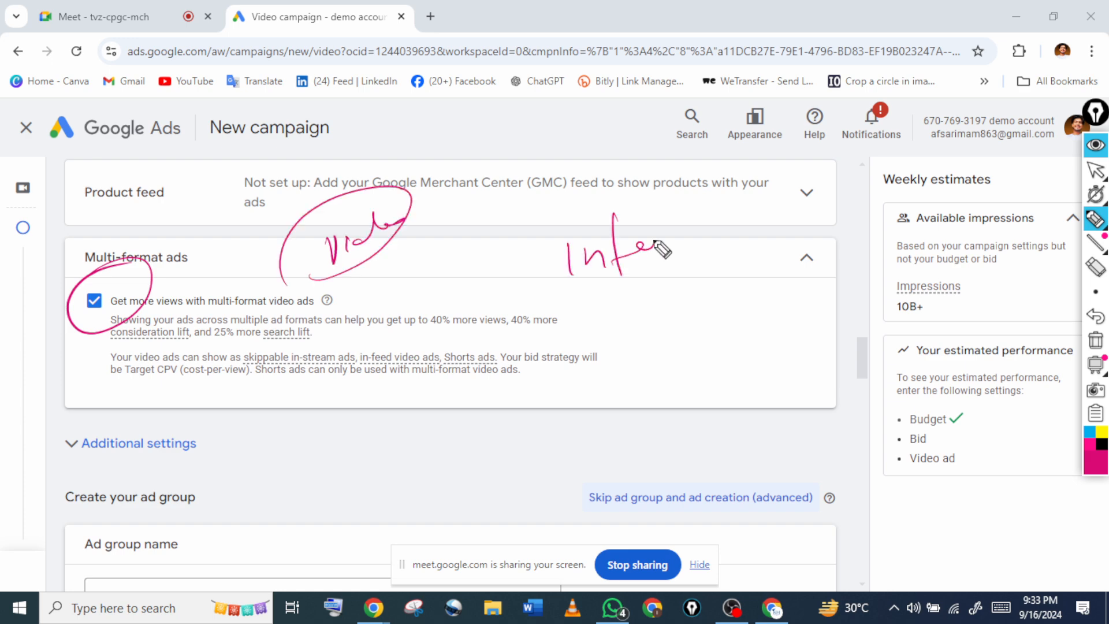
{"action": "left_click_drag", "start_coordinate": [631, 309], "coordinate": [635, 336]}
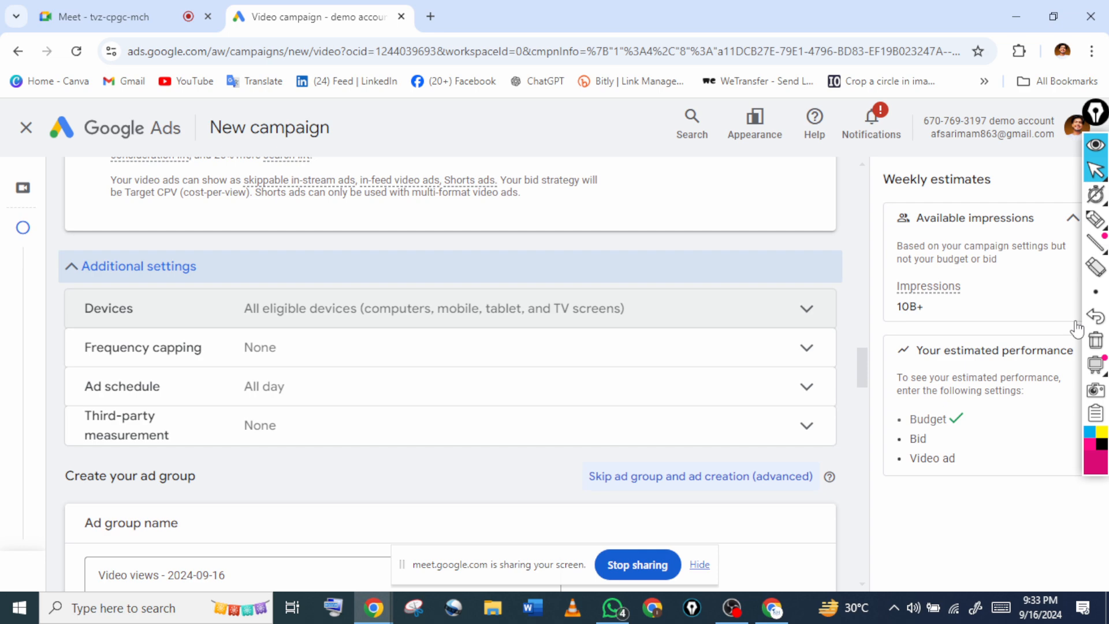
Set specific device targeting with TV screens and tablets excluded, and look over the advanced targeting options for mobile phones and tablets
{"action": "left_click", "coordinate": [807, 309]}
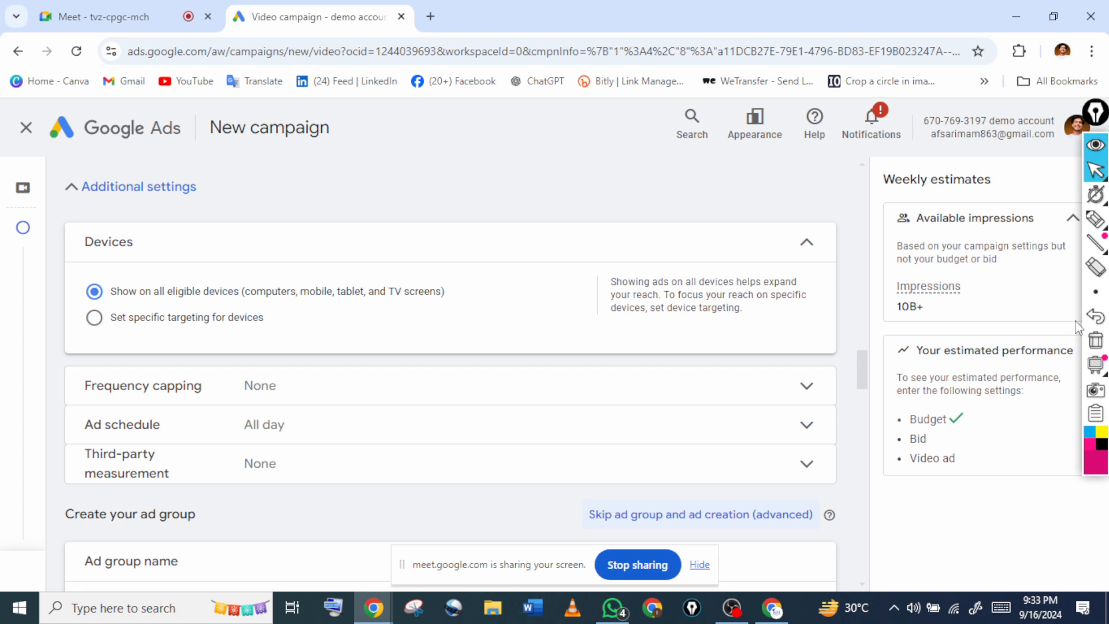
{"action": "left_click", "coordinate": [95, 318]}
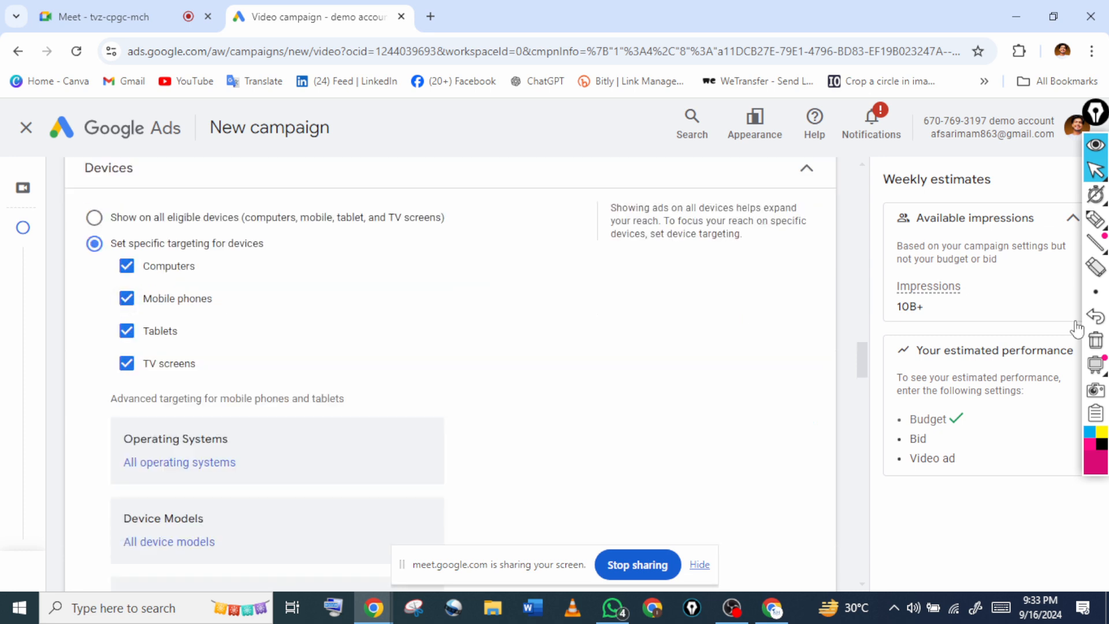
{"action": "scroll", "coordinate": [127, 298], "scroll_direction": "down", "scroll_amount": 1}
{"action": "left_click", "coordinate": [127, 330]}
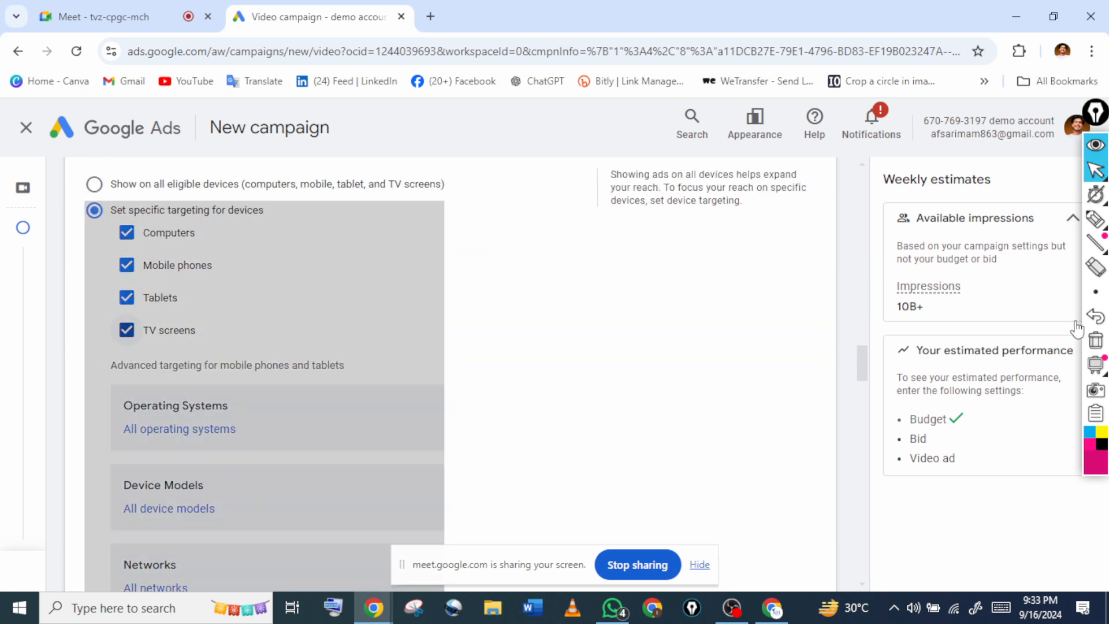
{"action": "left_click", "coordinate": [126, 298]}
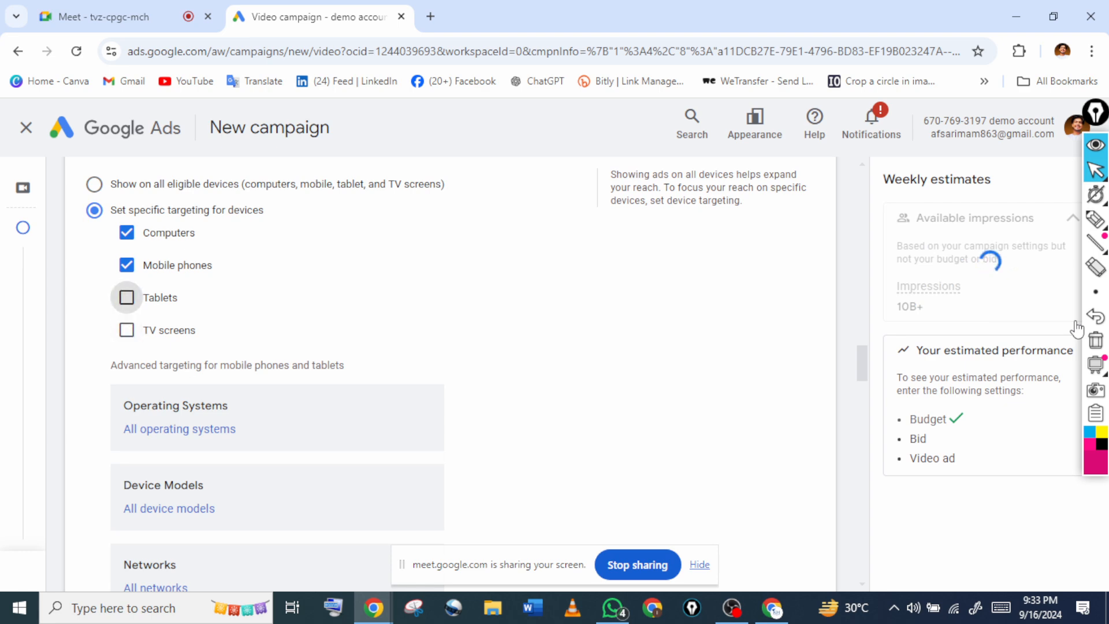
{"action": "scroll", "coordinate": [477, 375], "scroll_direction": "down", "scroll_amount": 1}
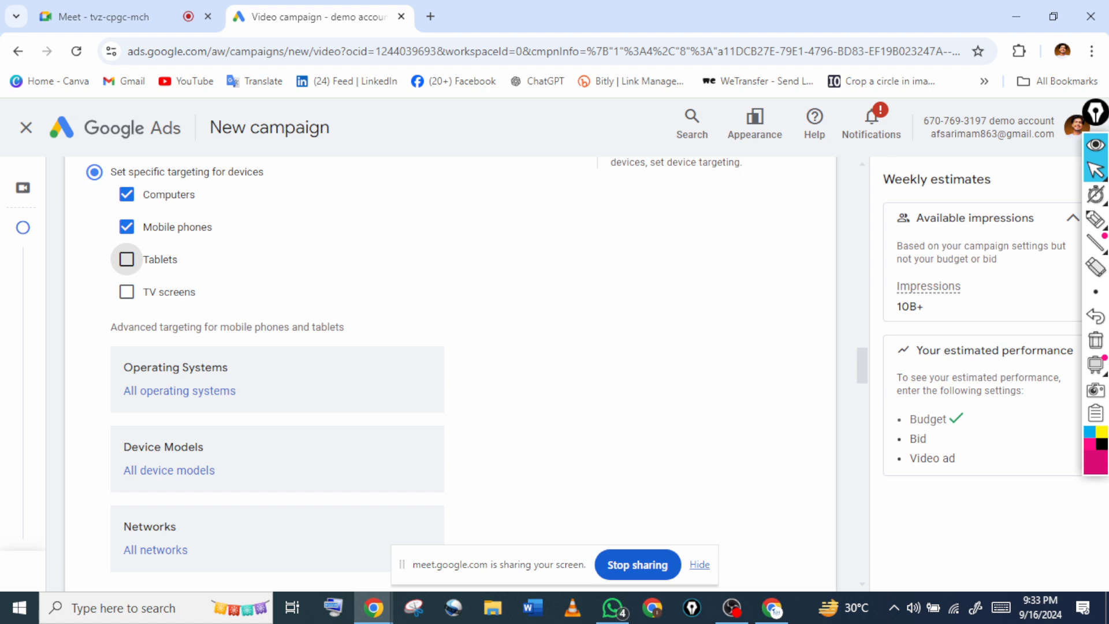
{"action": "scroll", "coordinate": [277, 376], "scroll_direction": "down", "scroll_amount": 3}
{"action": "scroll", "coordinate": [277, 376], "scroll_direction": "up", "scroll_amount": 1}
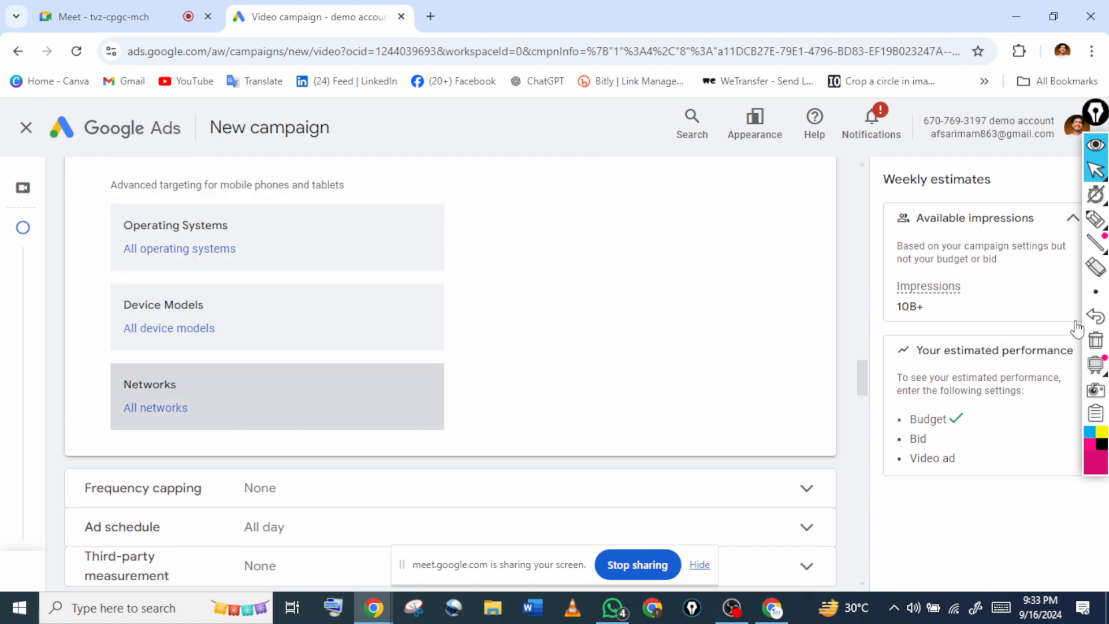
{"action": "scroll", "coordinate": [1077, 329], "scroll_direction": "up", "scroll_amount": 3}
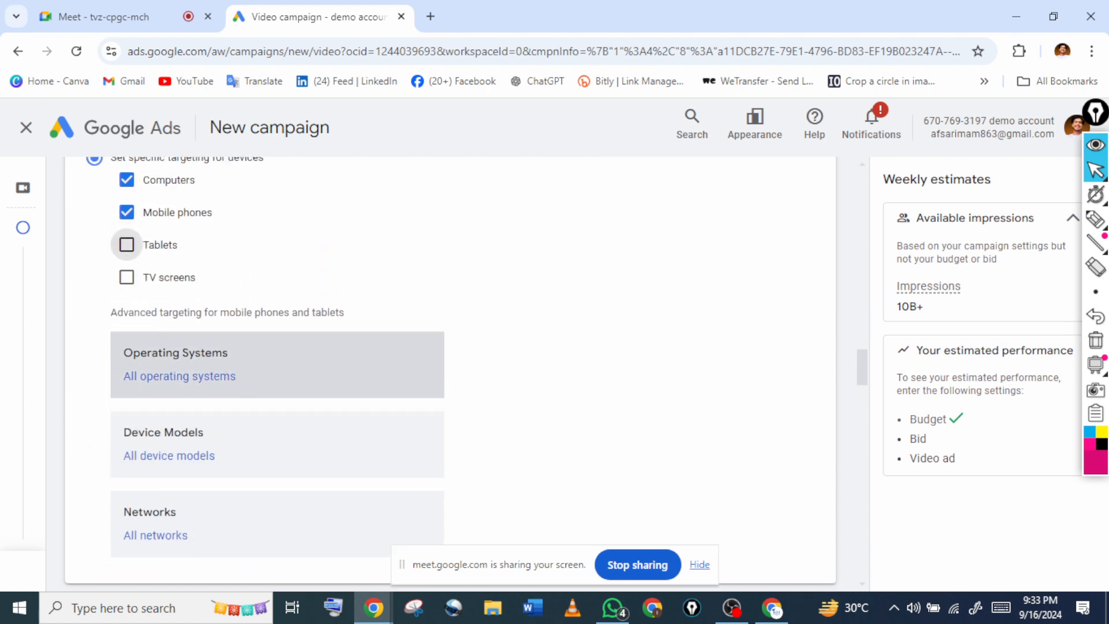
{"action": "scroll", "coordinate": [1077, 329], "scroll_direction": "up", "scroll_amount": 2}
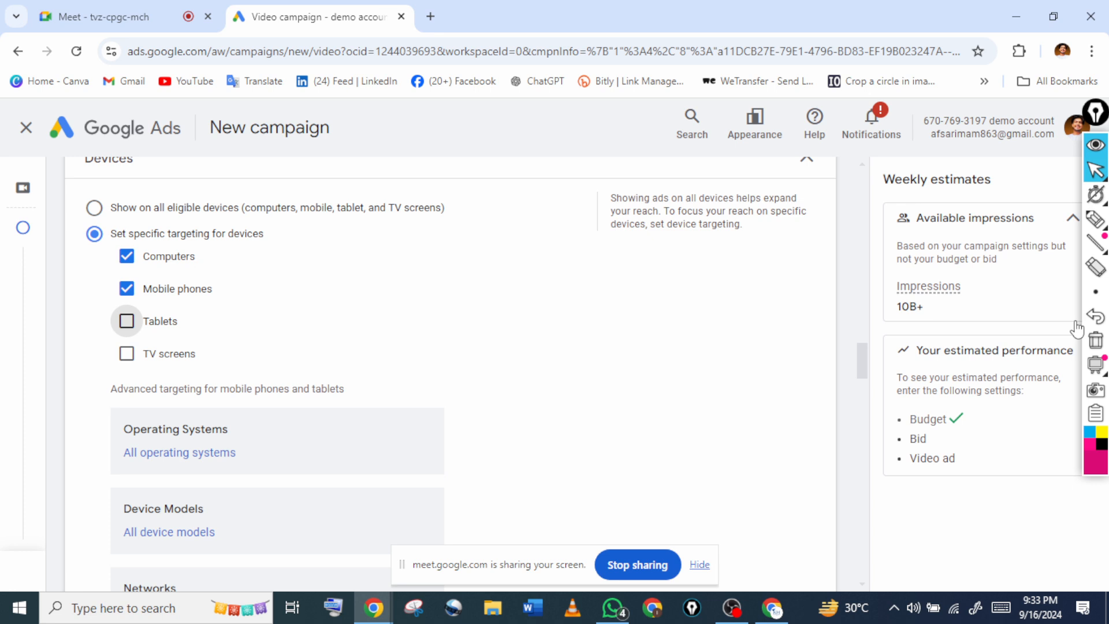
Collapse the device targeting settings and open the frequency capping options
{"action": "scroll", "coordinate": [1078, 327], "scroll_direction": "up", "scroll_amount": 1}
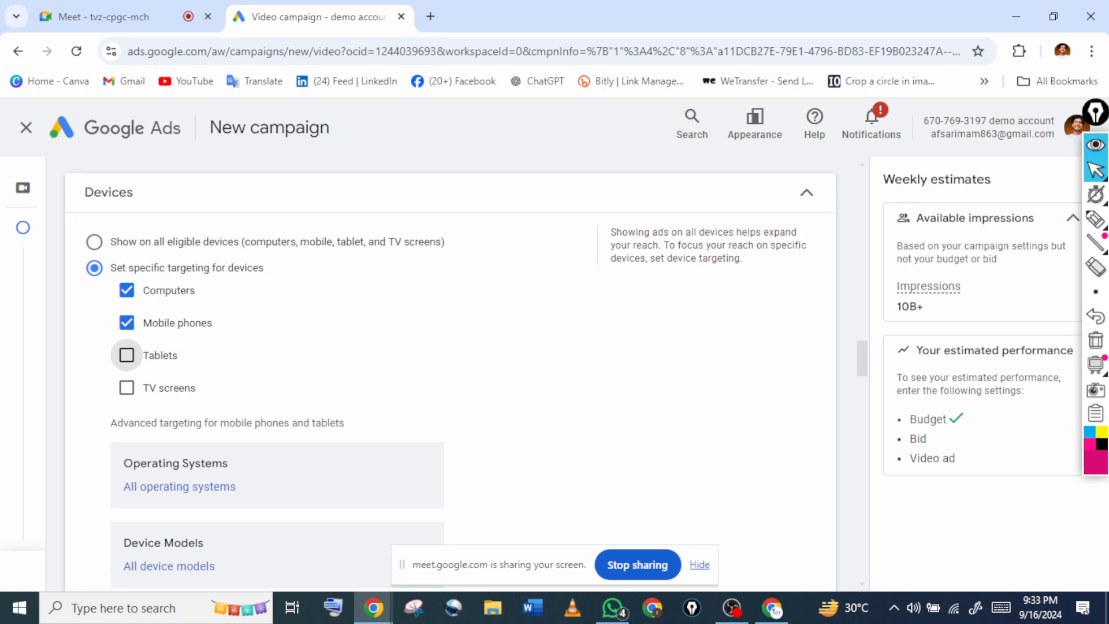
{"action": "left_click", "coordinate": [807, 217]}
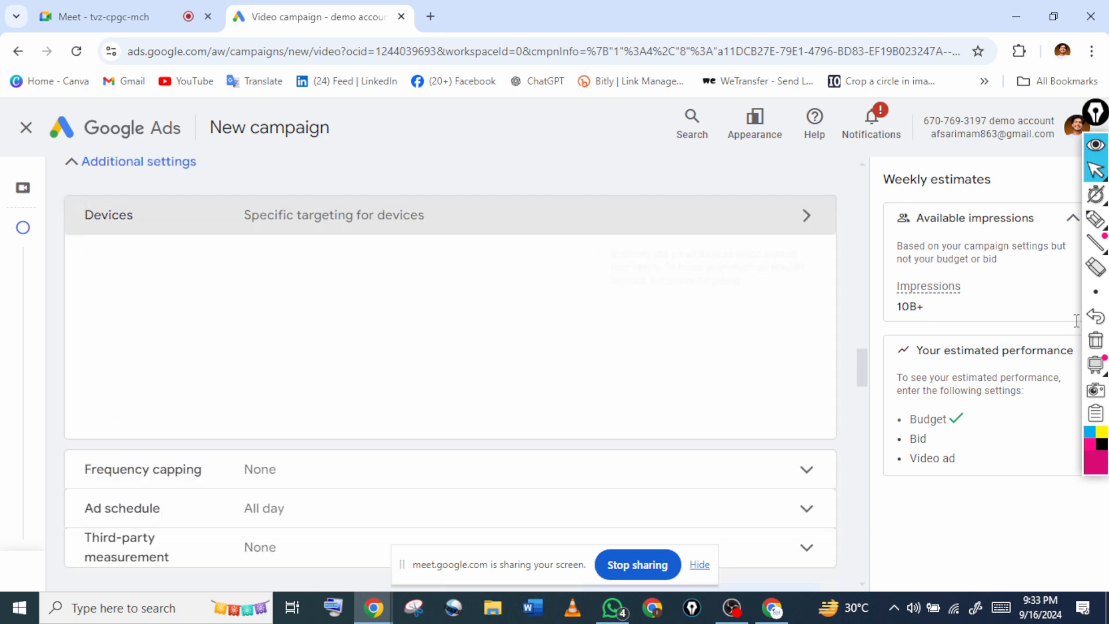
{"action": "left_click", "coordinate": [806, 242]}
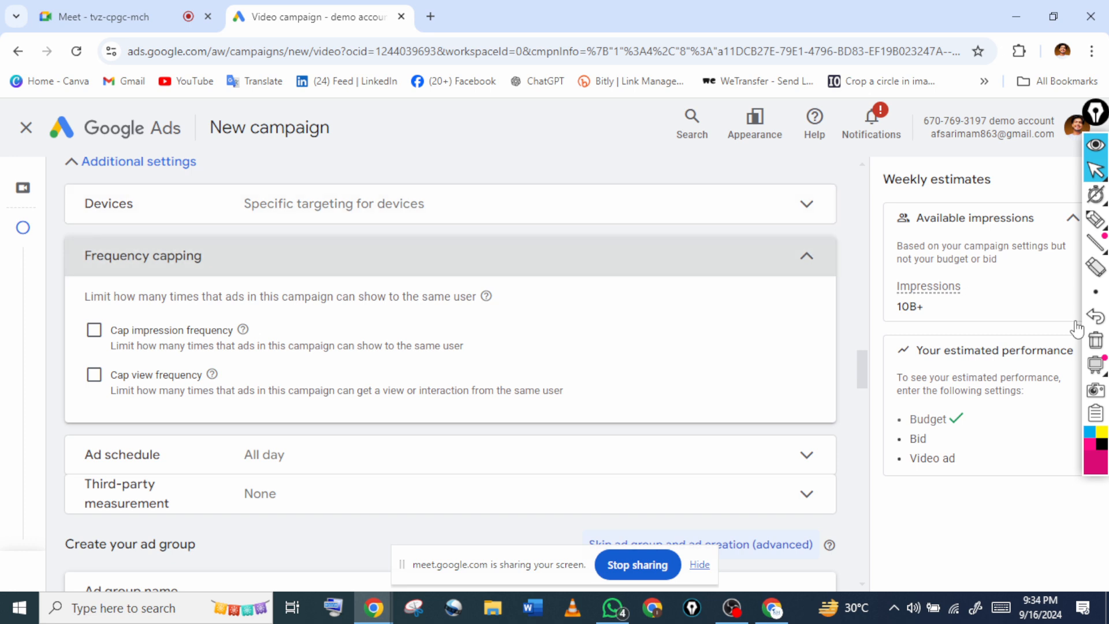
Handwrite a circled "5 - 4" with a 6, clear it, and sketch a boxed "5" and impression notes over the frequency capping section
{"action": "left_click", "coordinate": [1096, 219]}
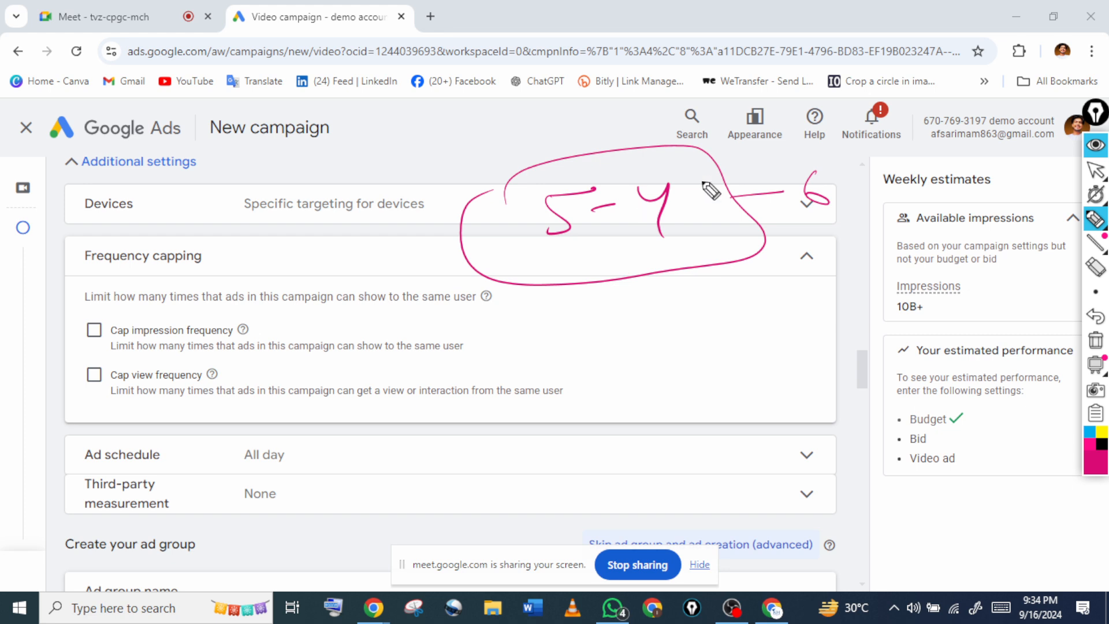
{"action": "left_click_drag", "start_coordinate": [711, 191], "coordinate": [448, 210]}
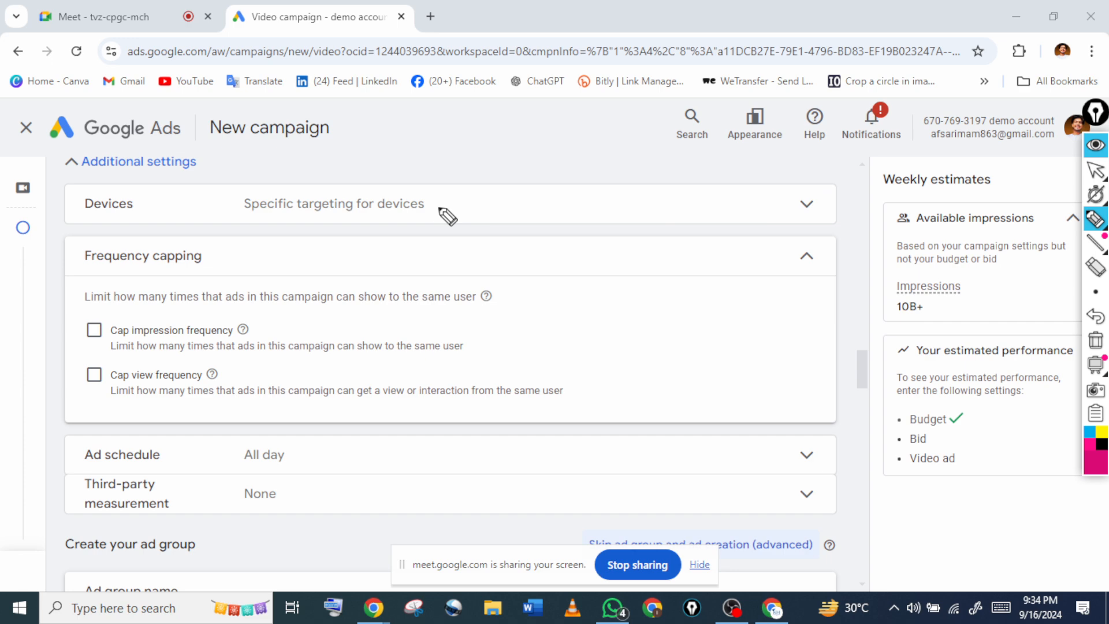
{"action": "left_click_drag", "start_coordinate": [439, 208], "coordinate": [452, 226]}
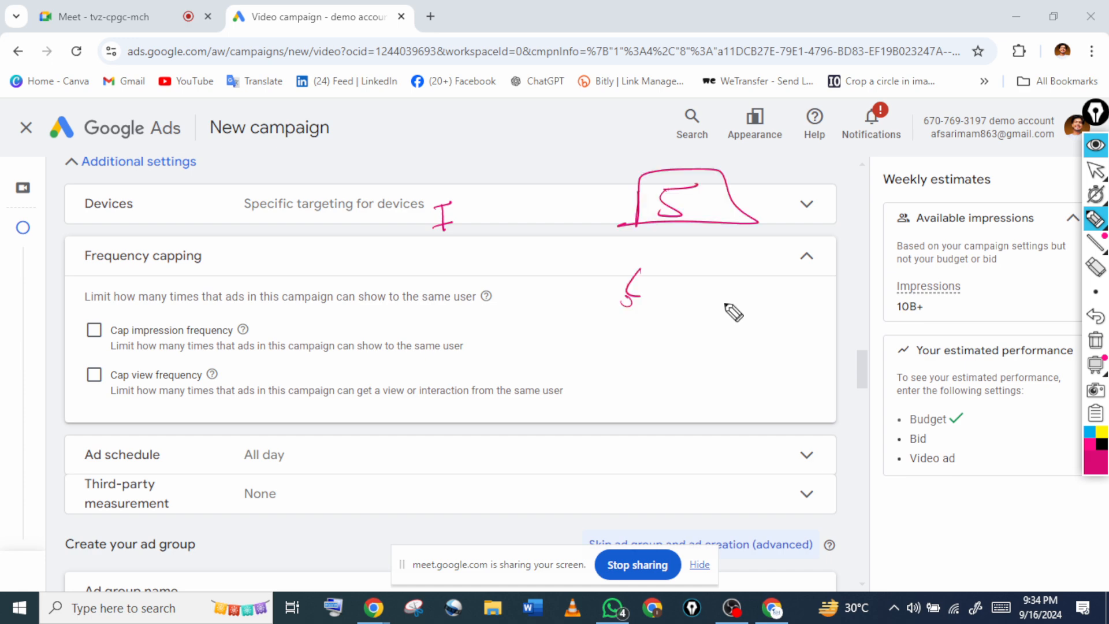
{"action": "left_click_drag", "start_coordinate": [726, 294], "coordinate": [728, 325]}
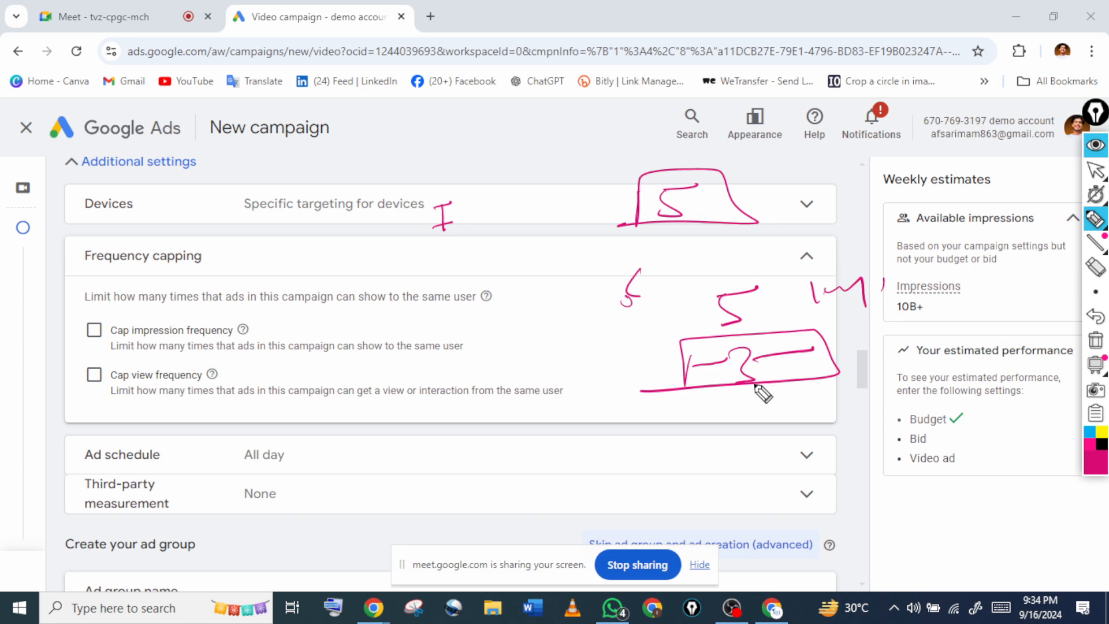
Underline the frequency capping sentence about limiting how many times ads can show to the same user
{"action": "left_click_drag", "start_coordinate": [85, 308], "coordinate": [211, 308]}
{"action": "left_click_drag", "start_coordinate": [221, 307], "coordinate": [341, 303]}
{"action": "left_click_drag", "start_coordinate": [339, 308], "coordinate": [516, 310]}
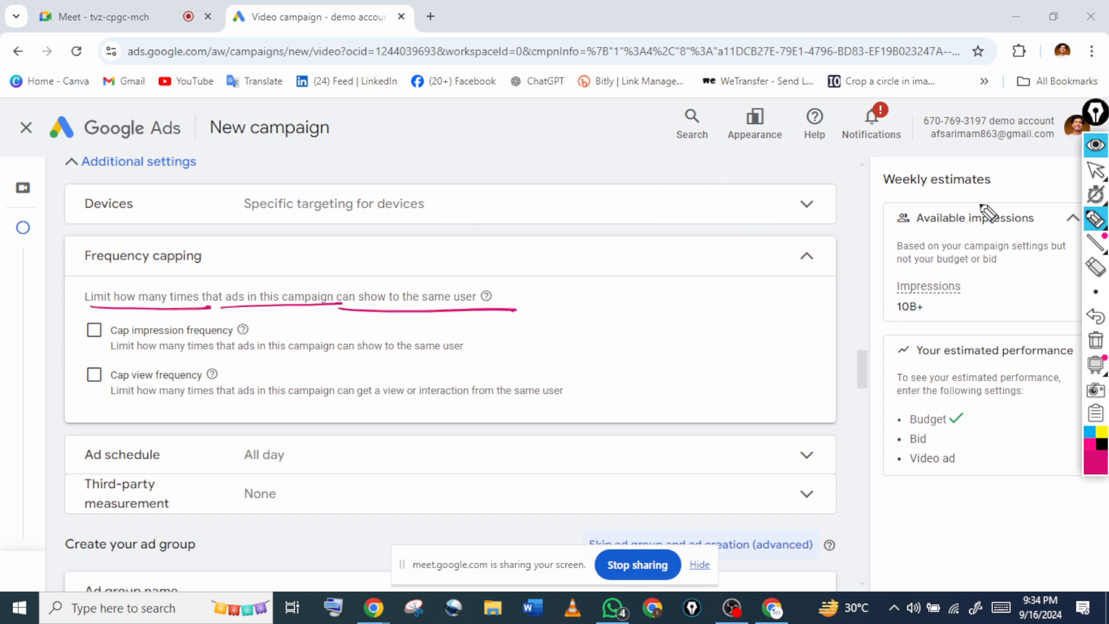
{"action": "left_click", "coordinate": [1096, 171]}
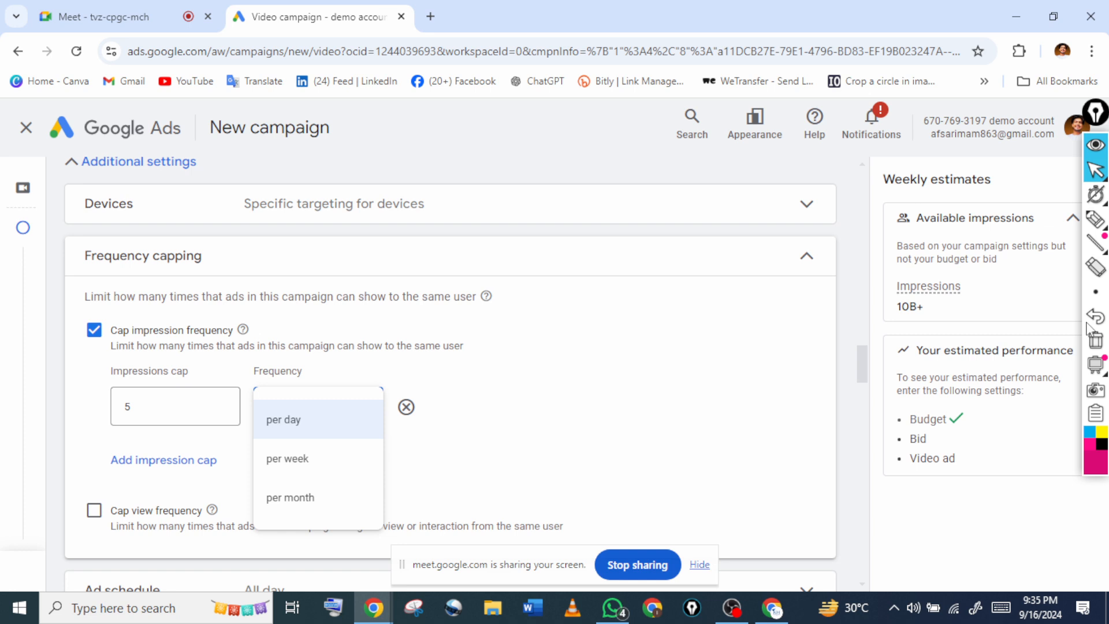
Cap the impression frequency at 5 per day and the view frequency at 3 per day
{"action": "left_click", "coordinate": [300, 419]}
{"action": "scroll", "coordinate": [173, 460], "scroll_direction": "down", "scroll_amount": 2}
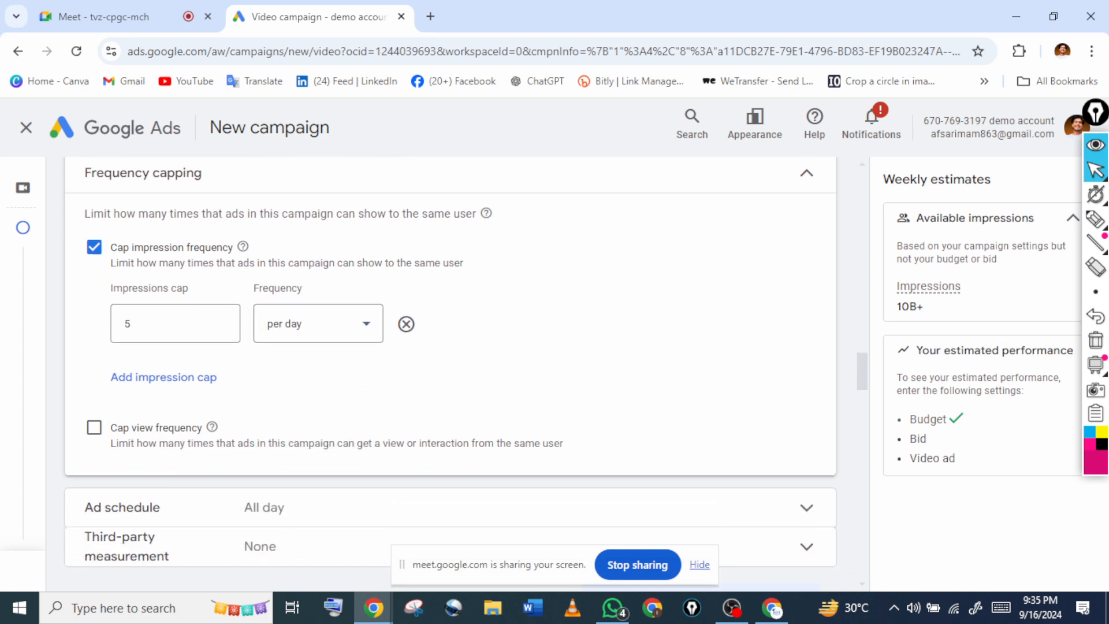
{"action": "left_click", "coordinate": [94, 411]}
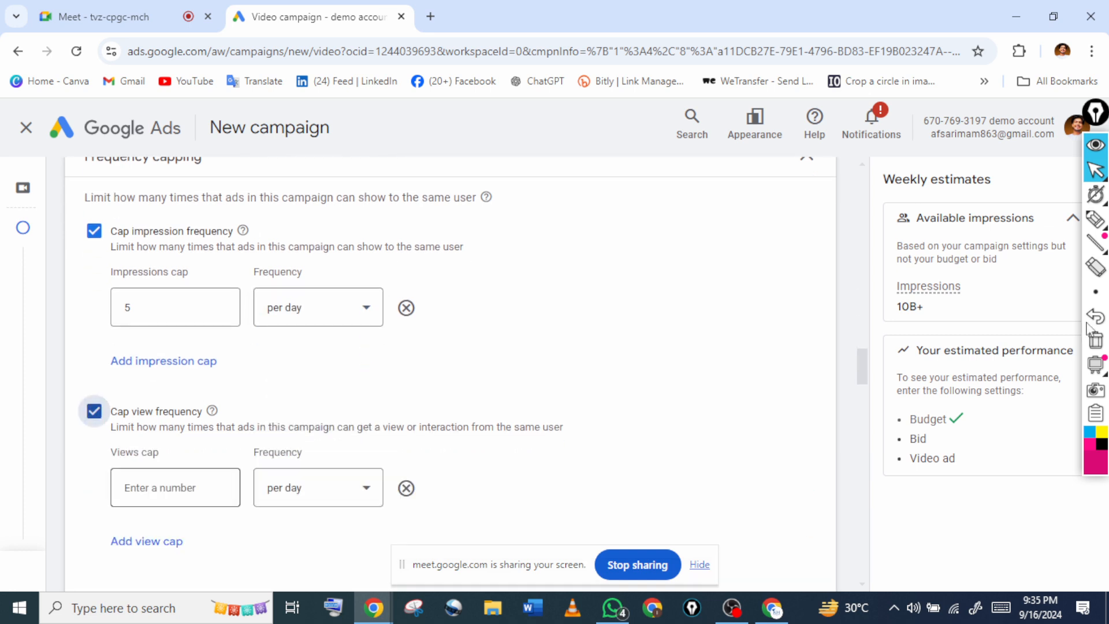
{"action": "type", "text": "3"}
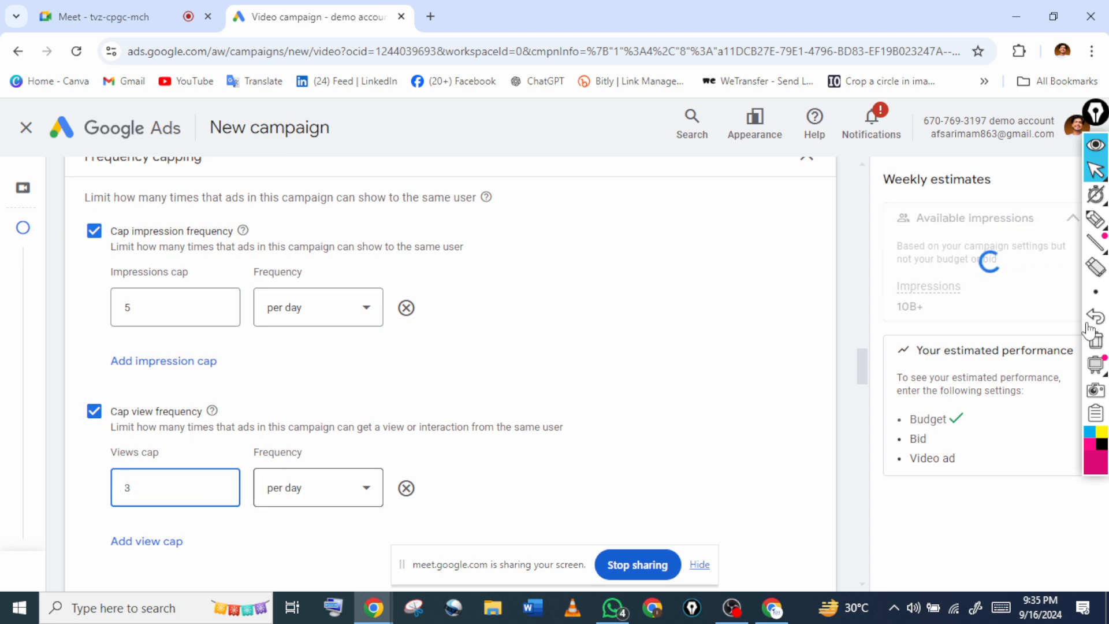
{"action": "left_click", "coordinate": [318, 487]}
{"action": "left_click", "coordinate": [566, 358]}
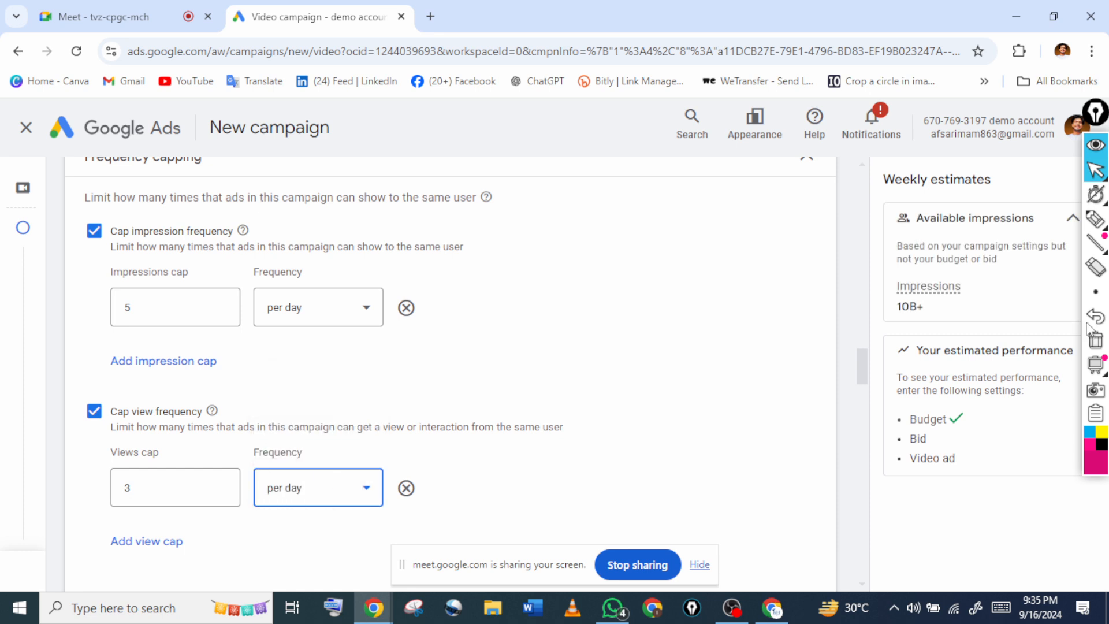
{"action": "left_click", "coordinate": [567, 358]}
{"action": "scroll", "coordinate": [566, 358], "scroll_direction": "down", "scroll_amount": 1}
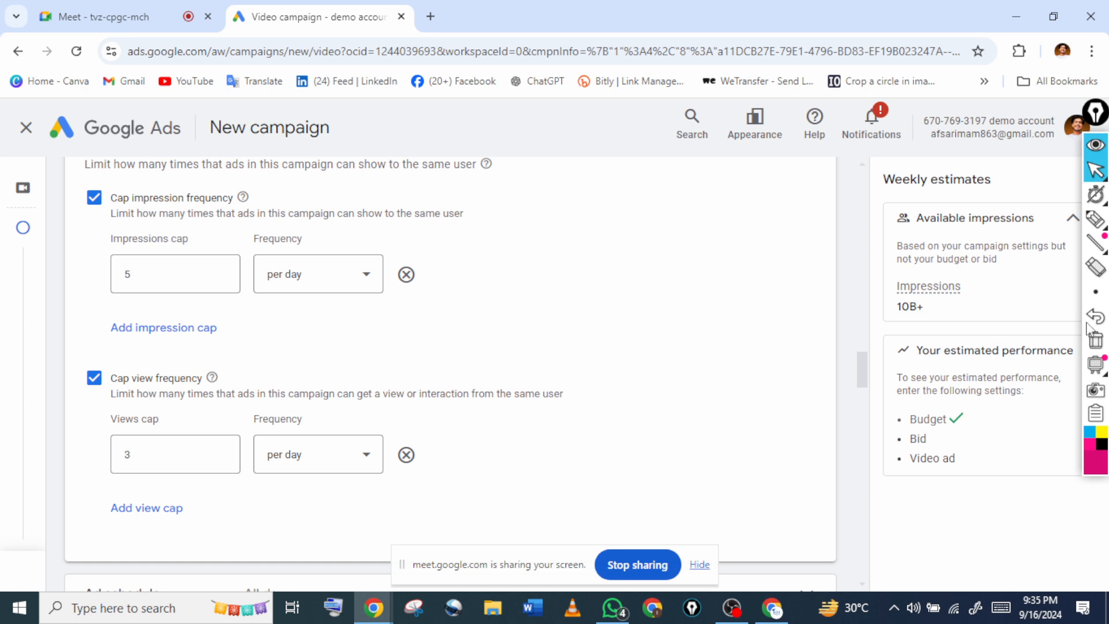
Handwrite a circled "5" and "Skip" beside the impression cap, ring them together, and clear the pen marks
{"action": "left_click", "coordinate": [1097, 219]}
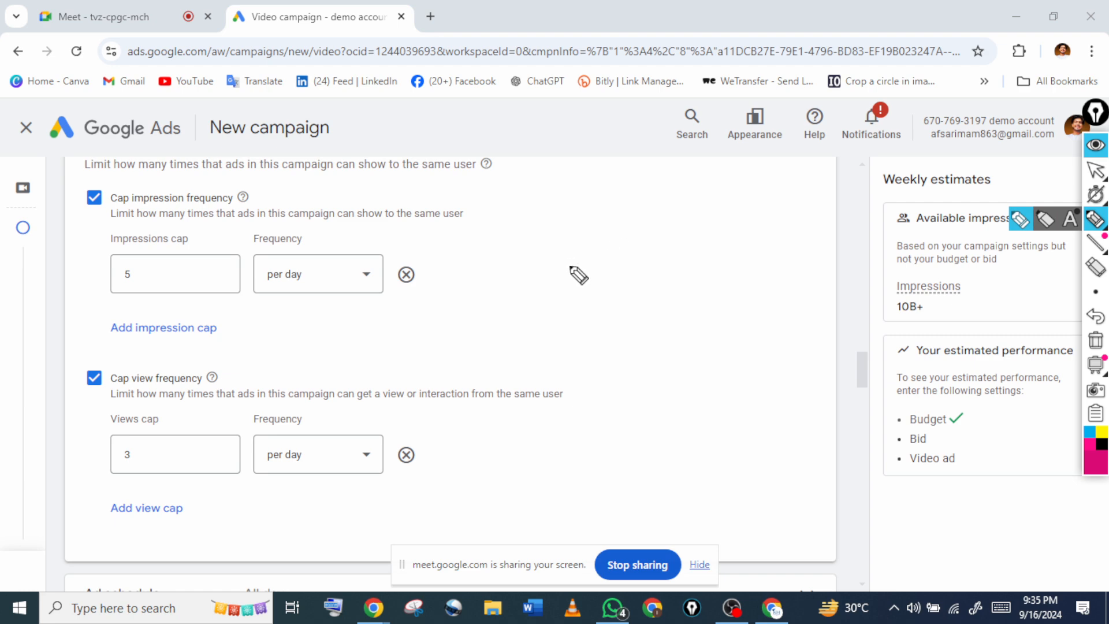
{"action": "left_click_drag", "start_coordinate": [599, 244], "coordinate": [600, 268]}
{"action": "mouse_move", "coordinate": [593, 242]}
{"action": "left_mouse_down"}
{"action": "mouse_move", "coordinate": [620, 234]}
{"action": "mouse_move", "coordinate": [672, 248]}
{"action": "mouse_move", "coordinate": [703, 230]}
{"action": "left_mouse_up"}
{"action": "left_click_drag", "start_coordinate": [713, 229], "coordinate": [732, 227]}
{"action": "left_click_drag", "start_coordinate": [566, 315], "coordinate": [564, 283]}
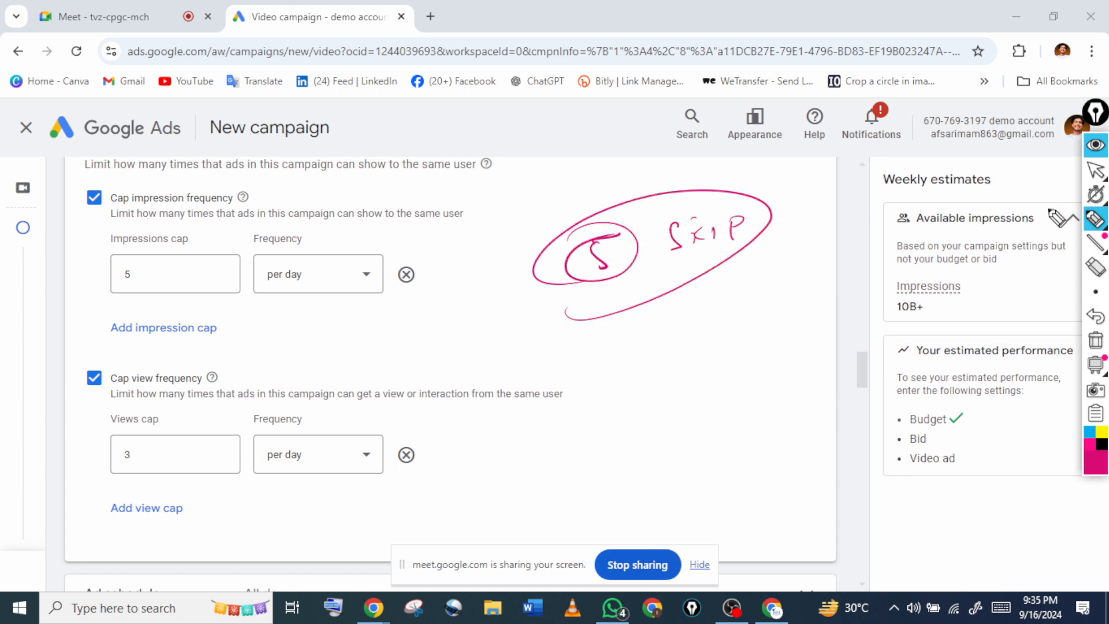
{"action": "left_click", "coordinate": [1096, 173]}
{"action": "left_click", "coordinate": [1095, 341]}
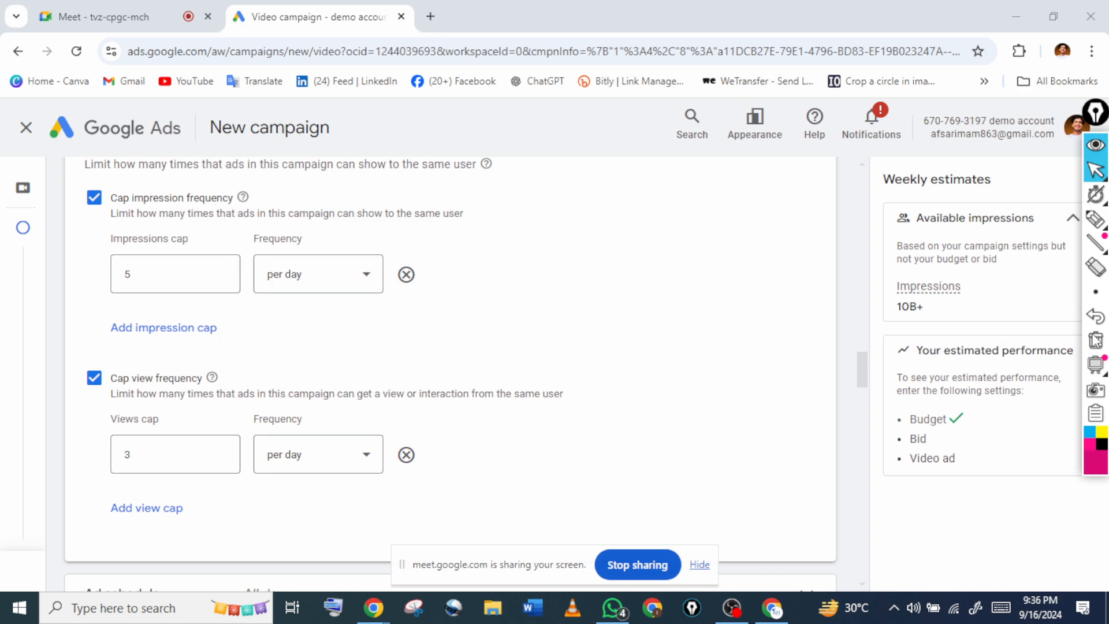
Handwrite "2 Min" beside the impression cap and underline it with a long stroke
{"action": "left_click", "coordinate": [1096, 219]}
{"action": "mouse_move", "coordinate": [662, 203]}
{"action": "left_mouse_down"}
{"action": "mouse_move", "coordinate": [686, 222]}
{"action": "mouse_move", "coordinate": [779, 182]}
{"action": "left_mouse_up"}
{"action": "left_click_drag", "start_coordinate": [797, 215], "coordinate": [552, 249]}
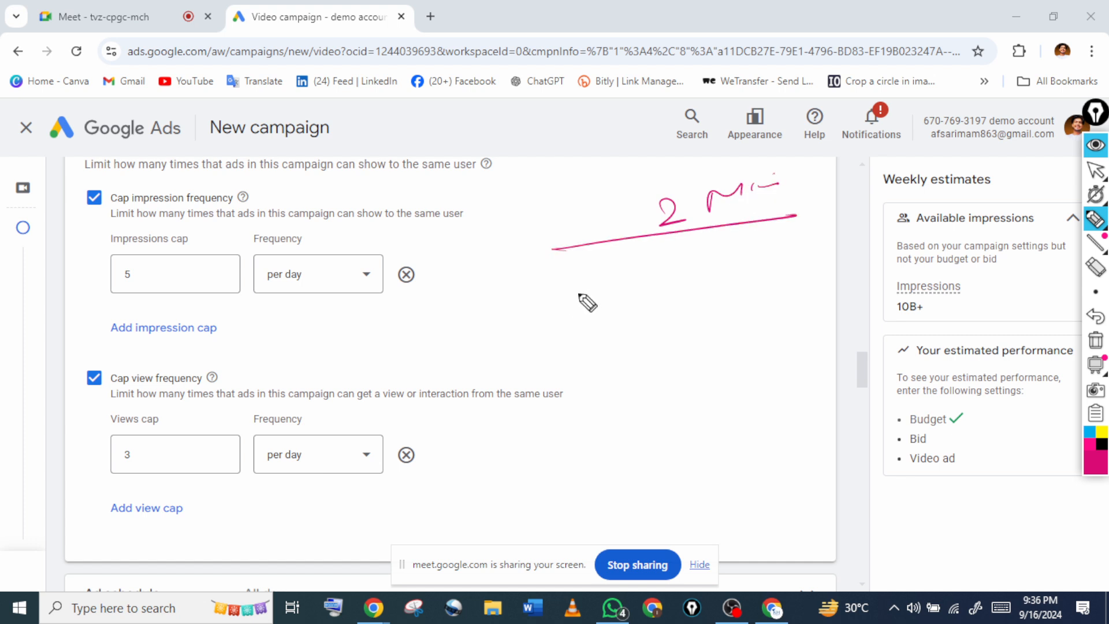
Handwrite 25%, 50% and 100% below the "2 Min" note, underline the percentages, and clear all pen marks
{"action": "mouse_move", "coordinate": [571, 292]}
{"action": "left_mouse_down"}
{"action": "mouse_move", "coordinate": [569, 312]}
{"action": "mouse_move", "coordinate": [586, 310]}
{"action": "left_mouse_up"}
{"action": "mouse_move", "coordinate": [603, 308]}
{"action": "left_mouse_down"}
{"action": "mouse_move", "coordinate": [629, 280]}
{"action": "mouse_move", "coordinate": [651, 310]}
{"action": "mouse_move", "coordinate": [650, 286]}
{"action": "left_mouse_up"}
{"action": "left_click_drag", "start_coordinate": [665, 300], "coordinate": [674, 292]}
{"action": "left_click_drag", "start_coordinate": [739, 261], "coordinate": [744, 296]}
{"action": "left_click_drag", "start_coordinate": [731, 265], "coordinate": [758, 258]}
{"action": "mouse_move", "coordinate": [760, 263]}
{"action": "left_mouse_down"}
{"action": "mouse_move", "coordinate": [767, 278]}
{"action": "mouse_move", "coordinate": [760, 264]}
{"action": "left_mouse_up"}
{"action": "left_click_drag", "start_coordinate": [818, 255], "coordinate": [799, 277]}
{"action": "left_click", "coordinate": [815, 273]}
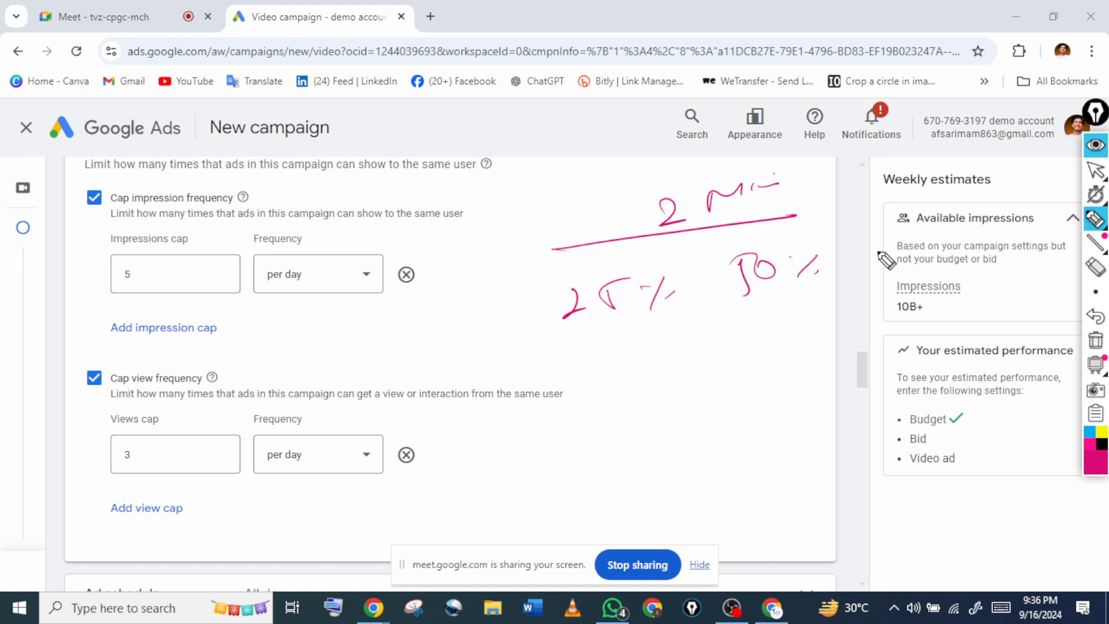
{"action": "left_click_drag", "start_coordinate": [888, 242], "coordinate": [889, 260]}
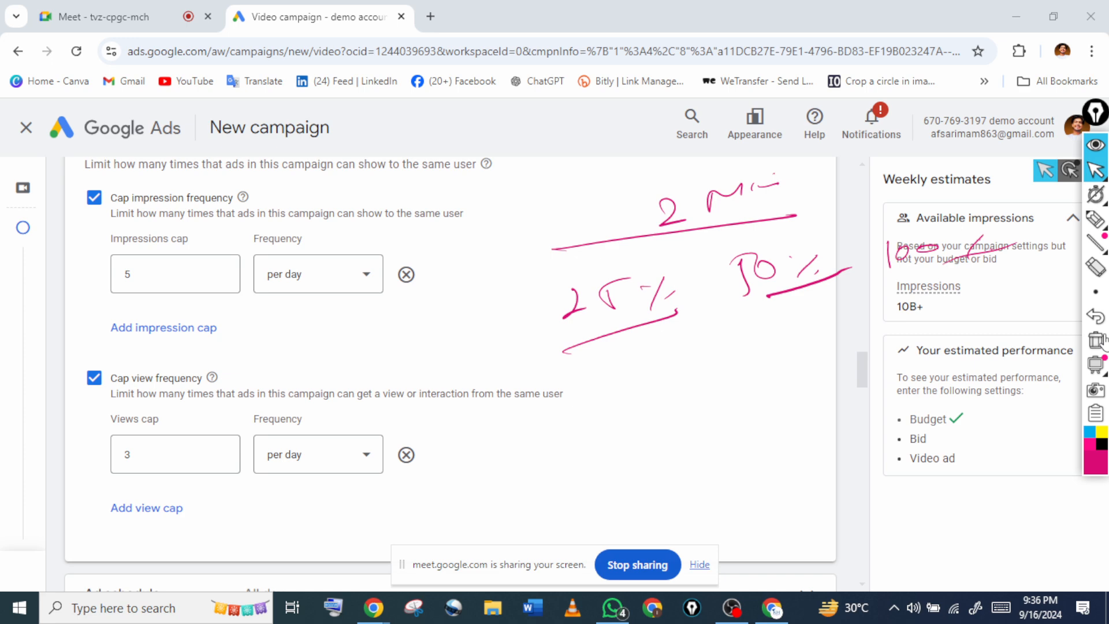
{"action": "left_click", "coordinate": [1098, 341]}
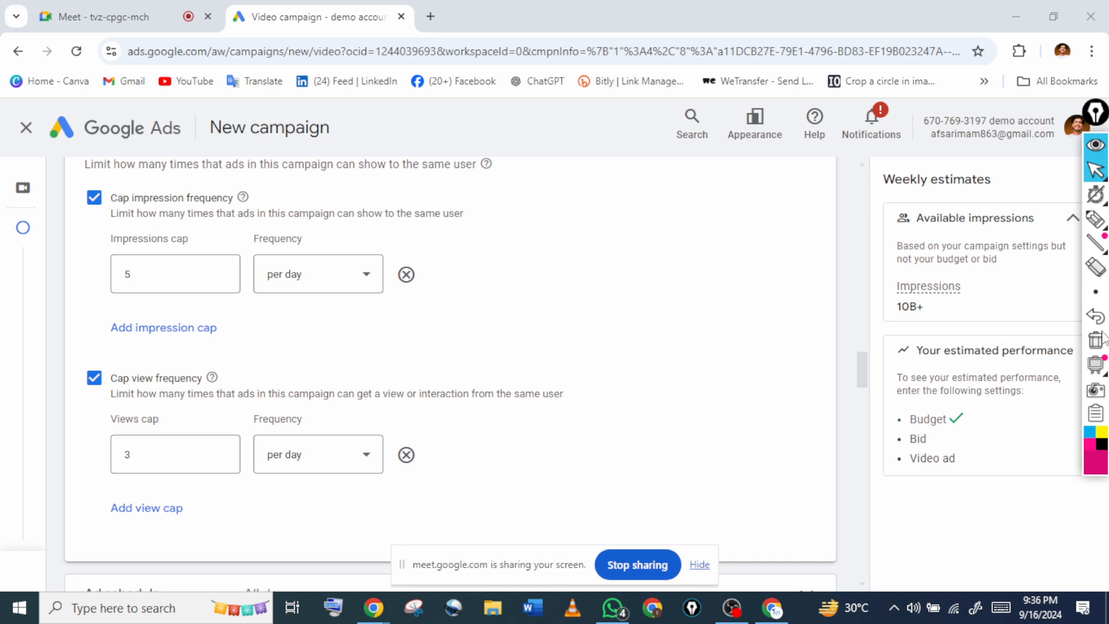
Review the frequency caps and open the ad schedule settings
{"action": "scroll", "coordinate": [451, 376], "scroll_direction": "up", "scroll_amount": 2}
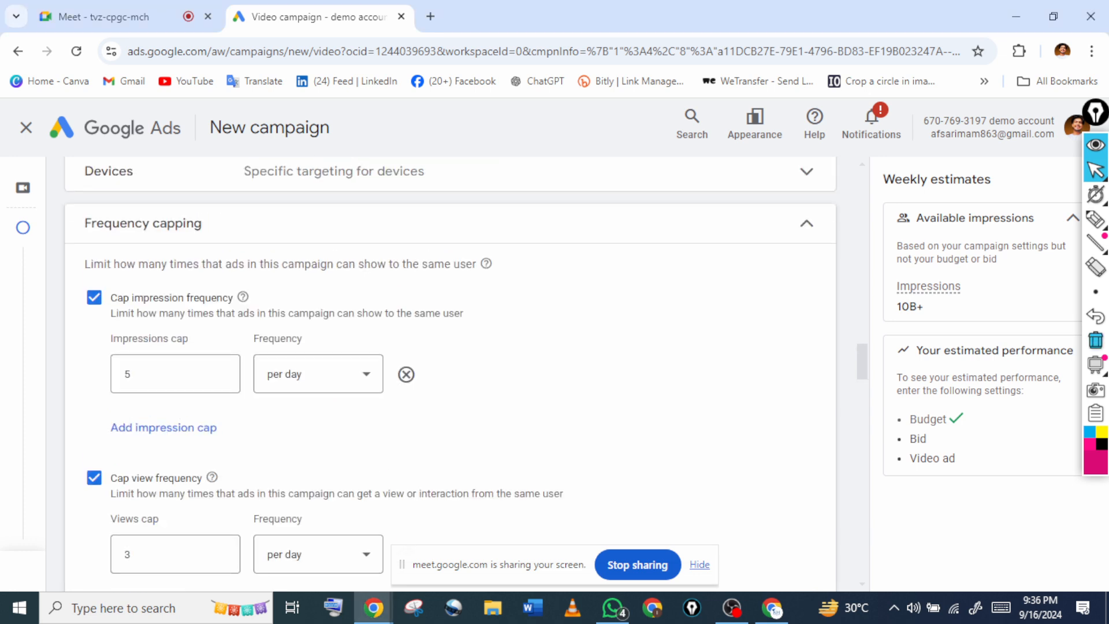
{"action": "scroll", "coordinate": [450, 376], "scroll_direction": "down", "scroll_amount": 3}
{"action": "scroll", "coordinate": [451, 375], "scroll_direction": "down", "scroll_amount": 2}
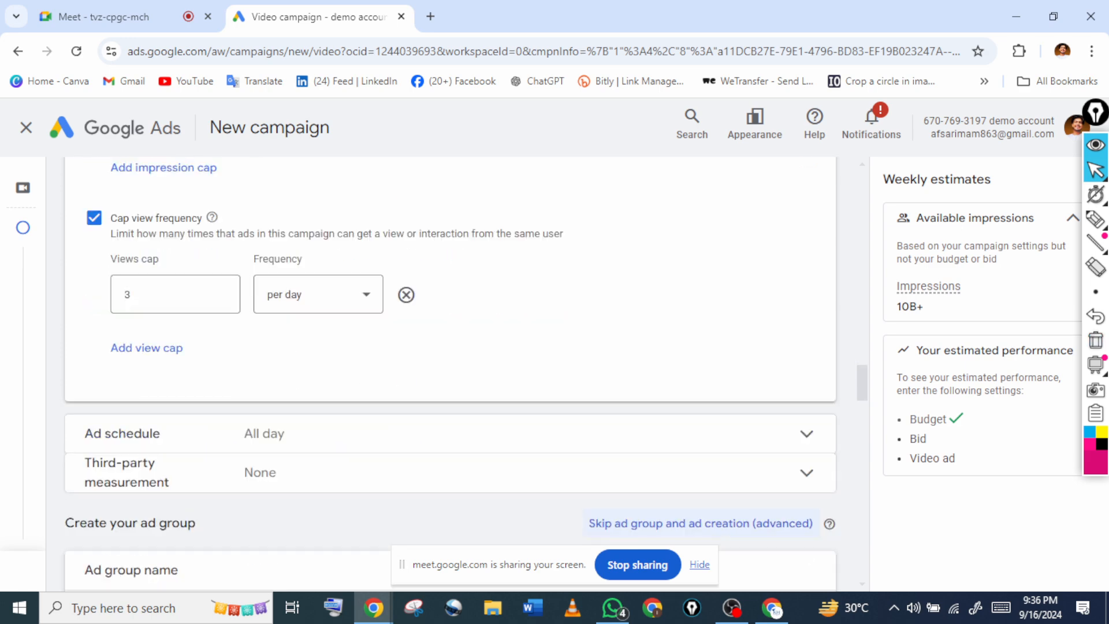
{"action": "scroll", "coordinate": [450, 376], "scroll_direction": "down", "scroll_amount": 3}
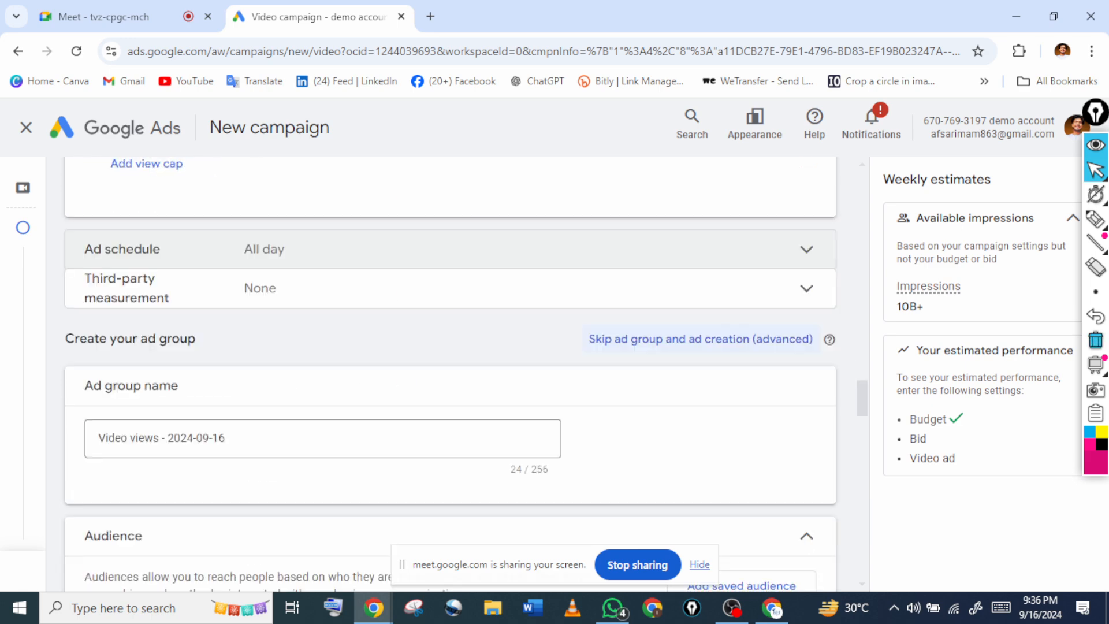
{"action": "left_click", "coordinate": [806, 250]}
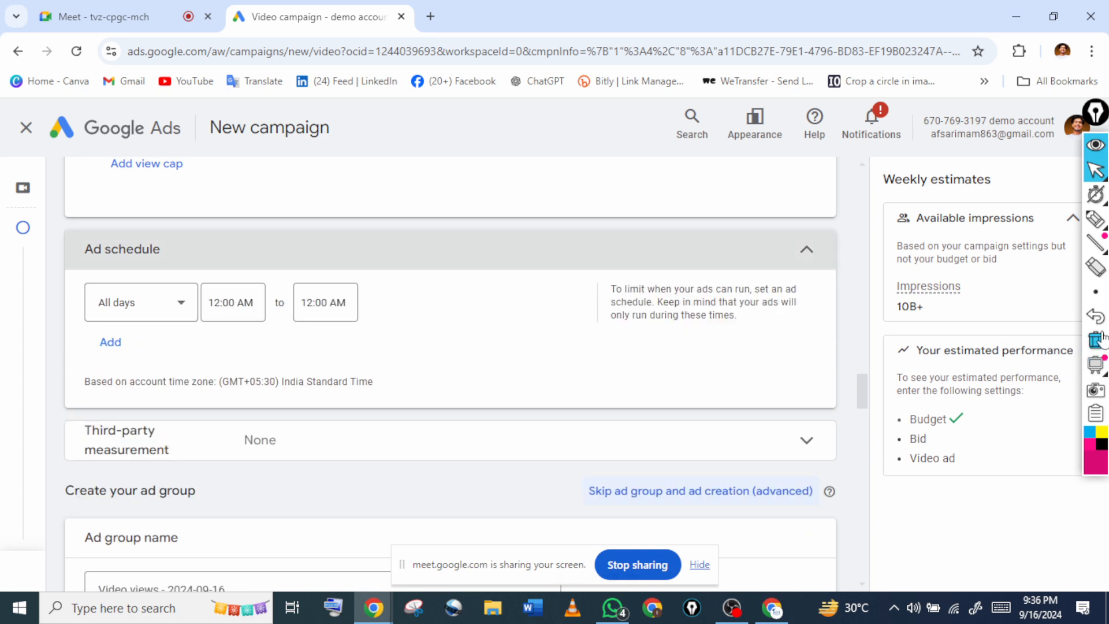
Look over the ad group name and audience sections, including the optional audience name field
{"action": "scroll", "coordinate": [1102, 337], "scroll_direction": "down", "scroll_amount": 4}
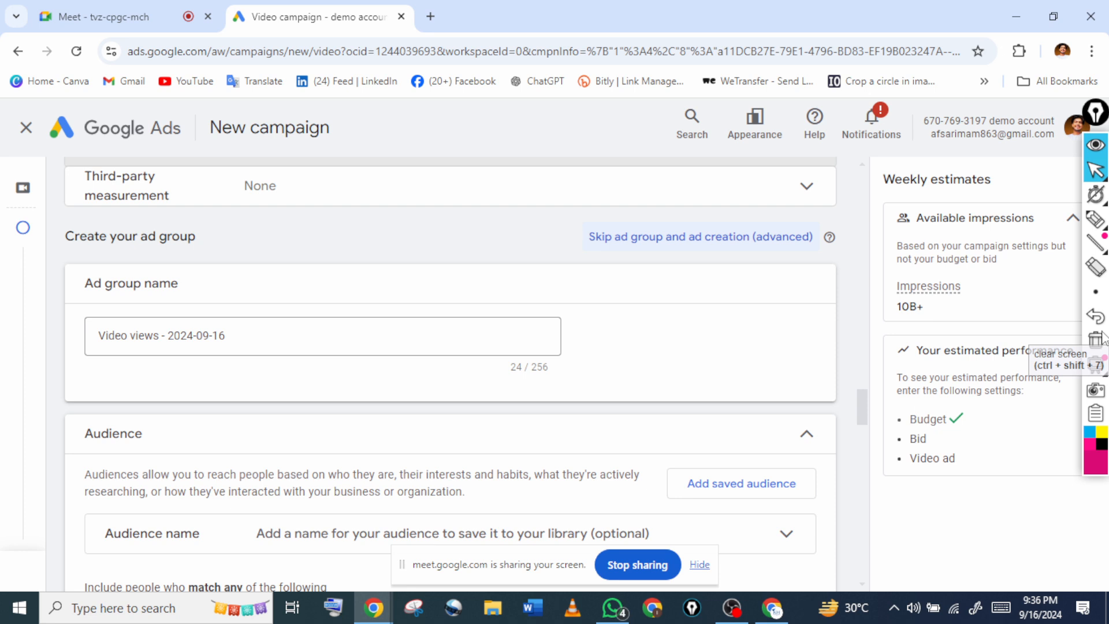
{"action": "scroll", "coordinate": [1104, 336], "scroll_direction": "down", "scroll_amount": 4}
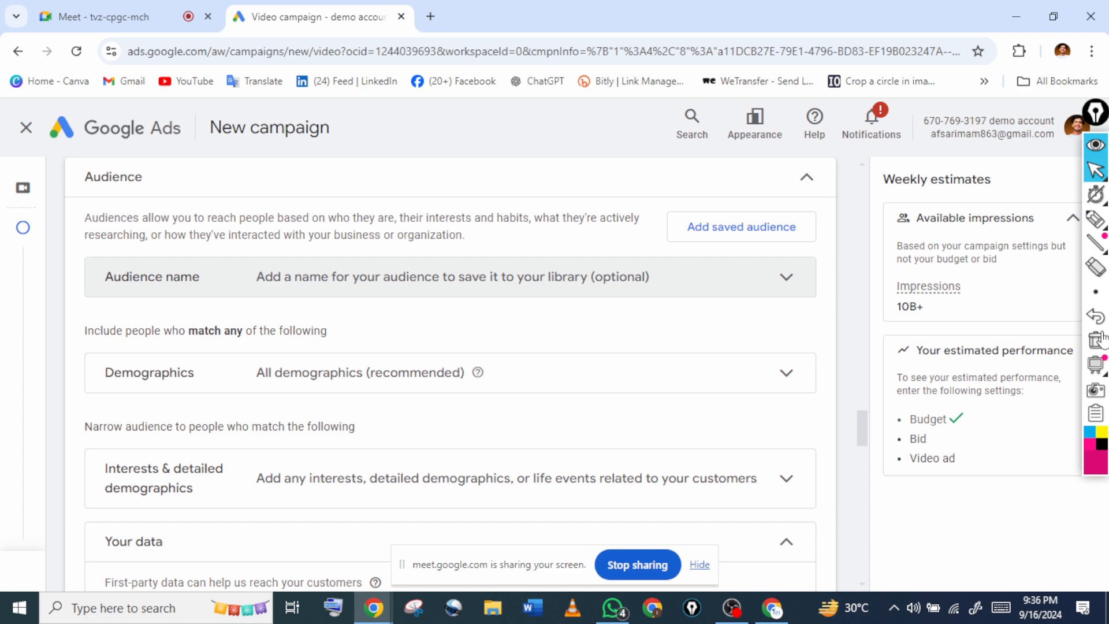
{"action": "scroll", "coordinate": [1104, 337], "scroll_direction": "down", "scroll_amount": 1}
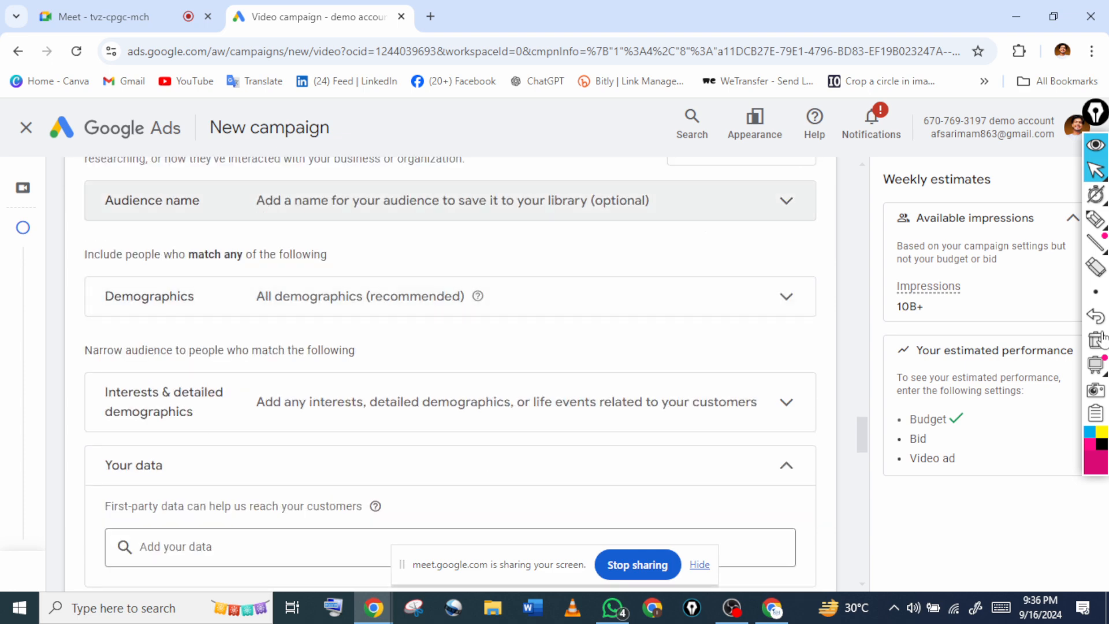
{"action": "left_click", "coordinate": [450, 201]}
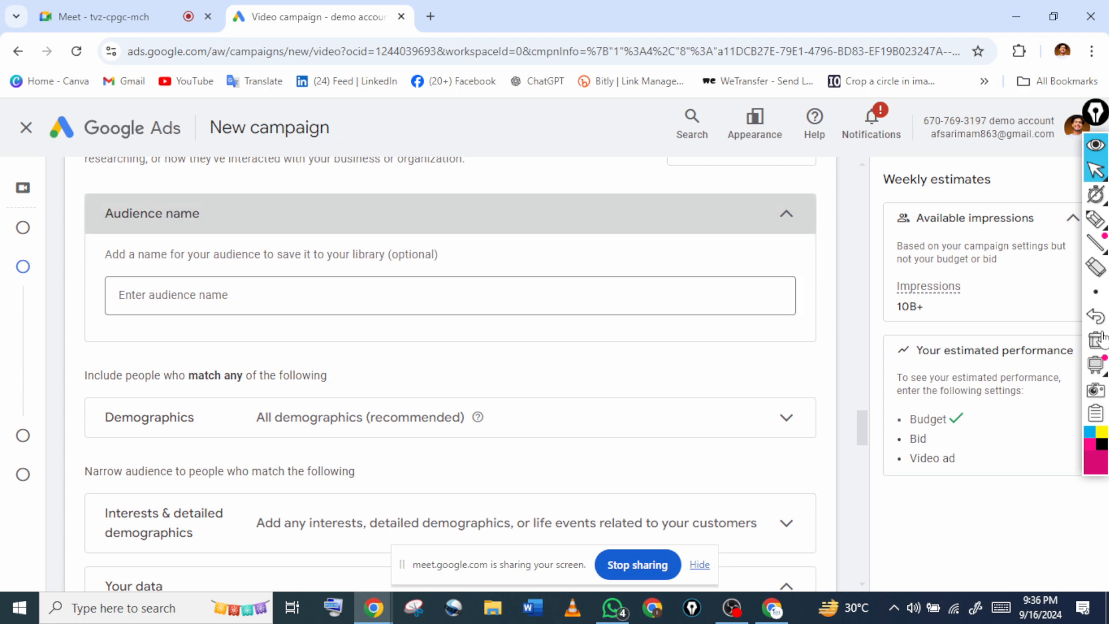
{"action": "scroll", "coordinate": [236, 312], "scroll_direction": "down", "scroll_amount": 3}
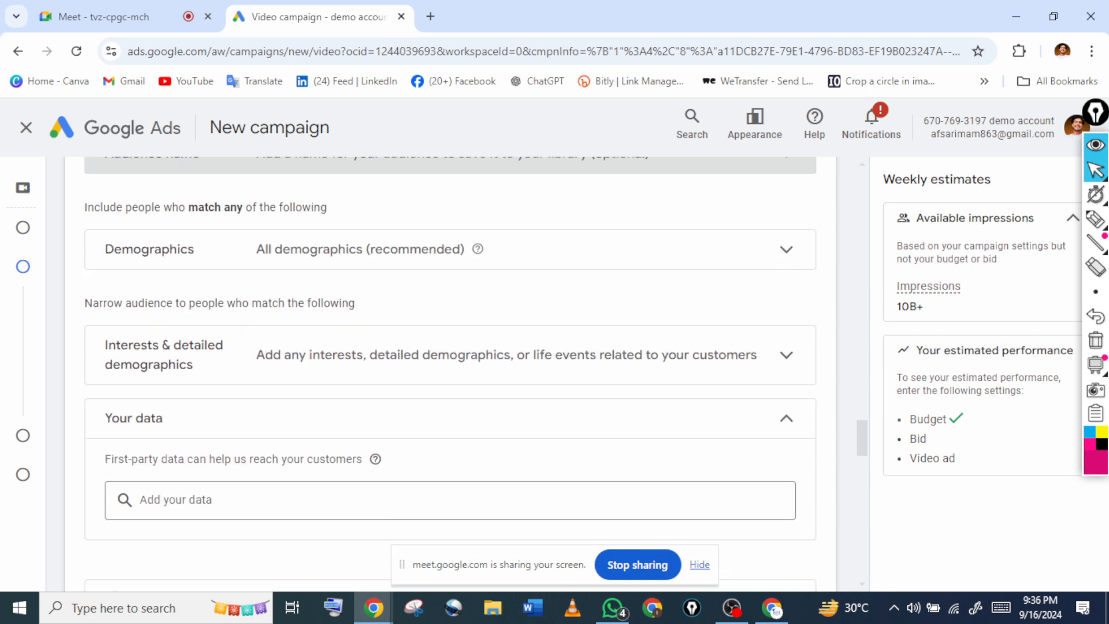
Circle the Demographics row, clear the pen mark, and expand the demographics options
{"action": "mouse_move", "coordinate": [72, 277]}
{"action": "left_mouse_down"}
{"action": "mouse_move", "coordinate": [133, 216]}
{"action": "mouse_move", "coordinate": [817, 255]}
{"action": "mouse_move", "coordinate": [136, 273]}
{"action": "left_mouse_up"}
{"action": "left_click", "coordinate": [1096, 171]}
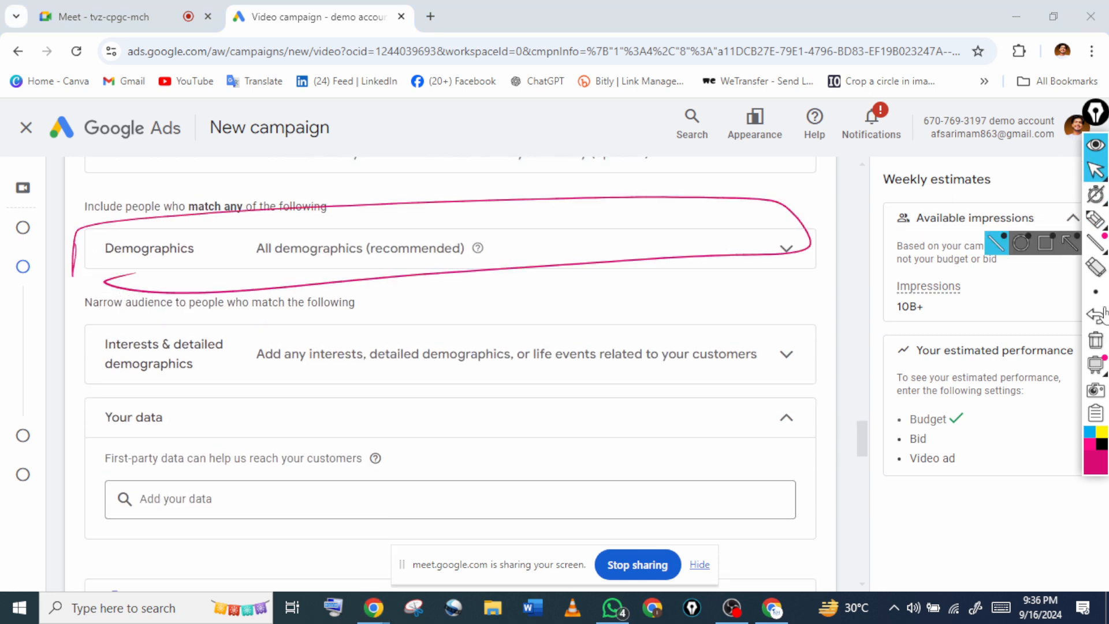
{"action": "left_click", "coordinate": [1096, 340]}
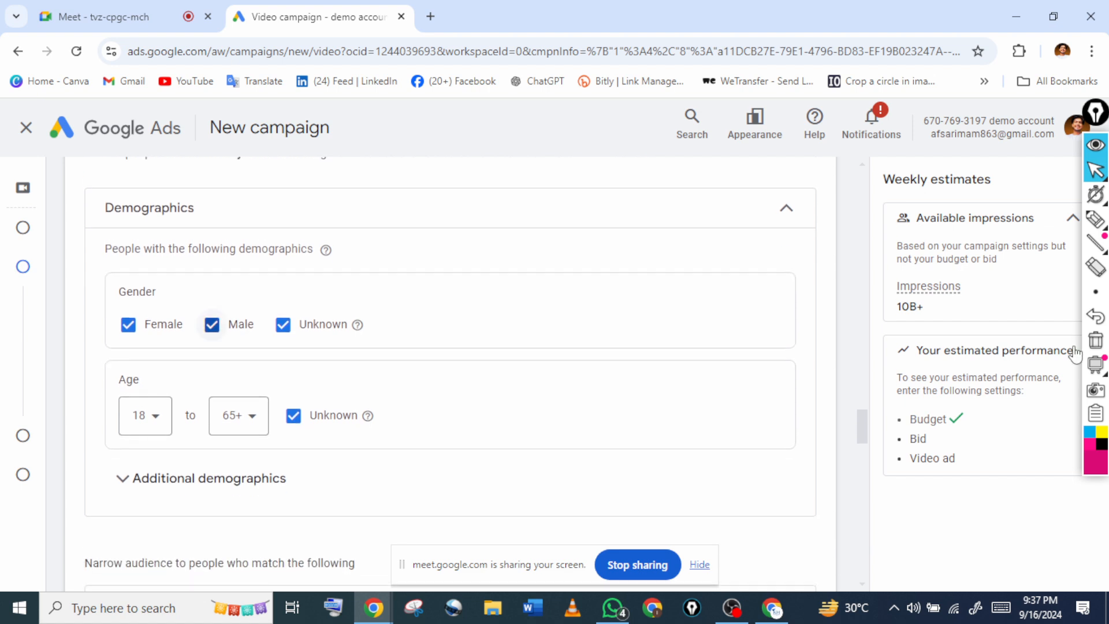
Check the upper age choices and set the audience's minimum age to 25
{"action": "left_click", "coordinate": [239, 416]}
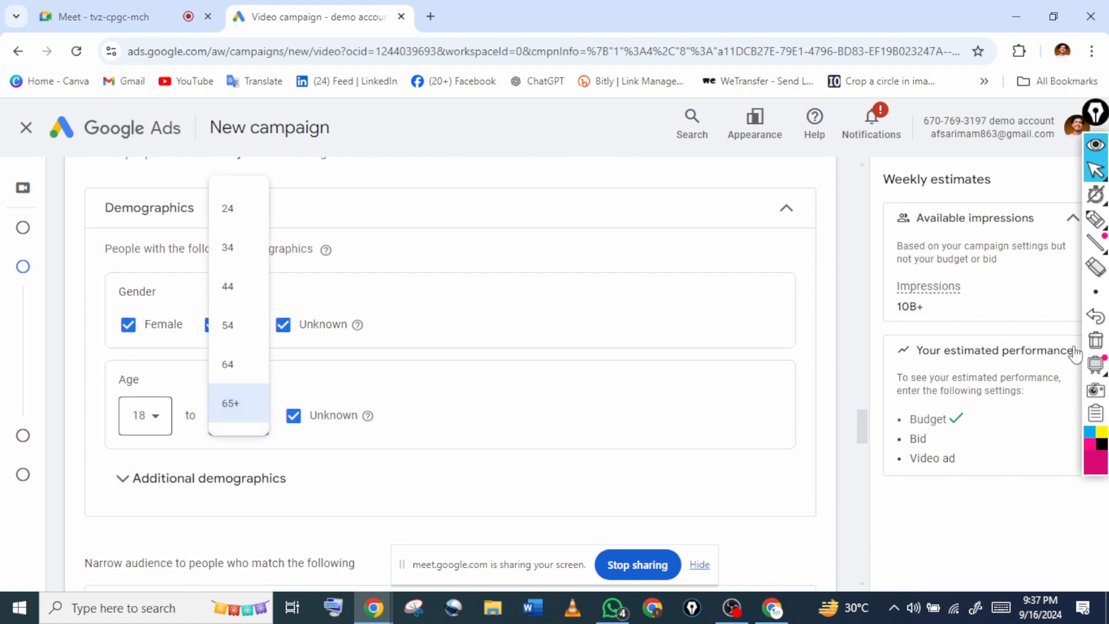
{"action": "left_click", "coordinate": [145, 416]}
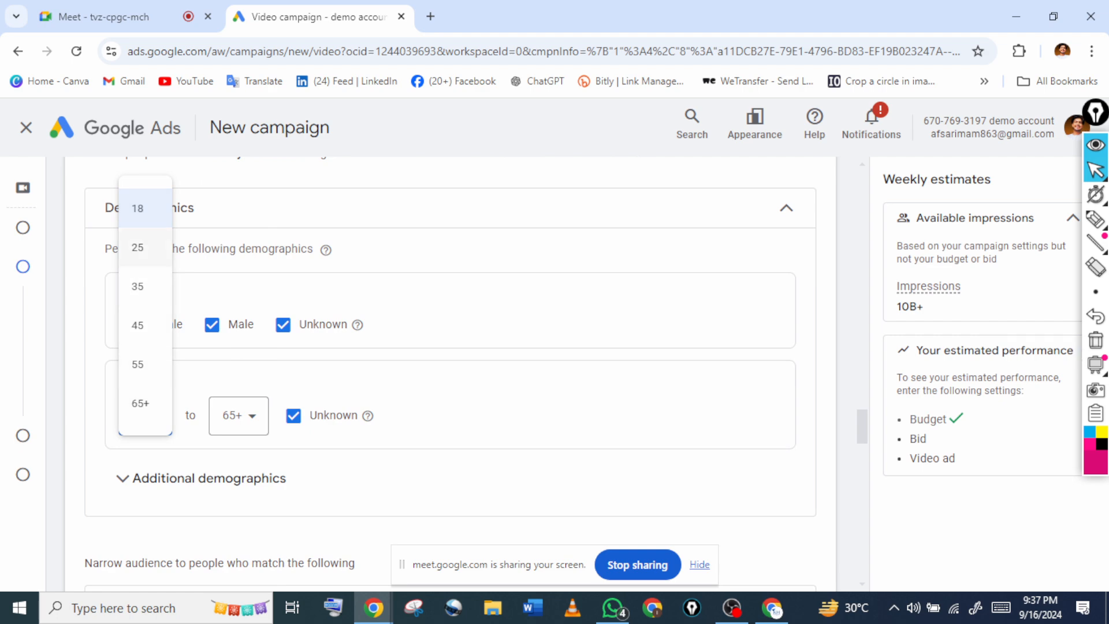
{"action": "left_click", "coordinate": [137, 248]}
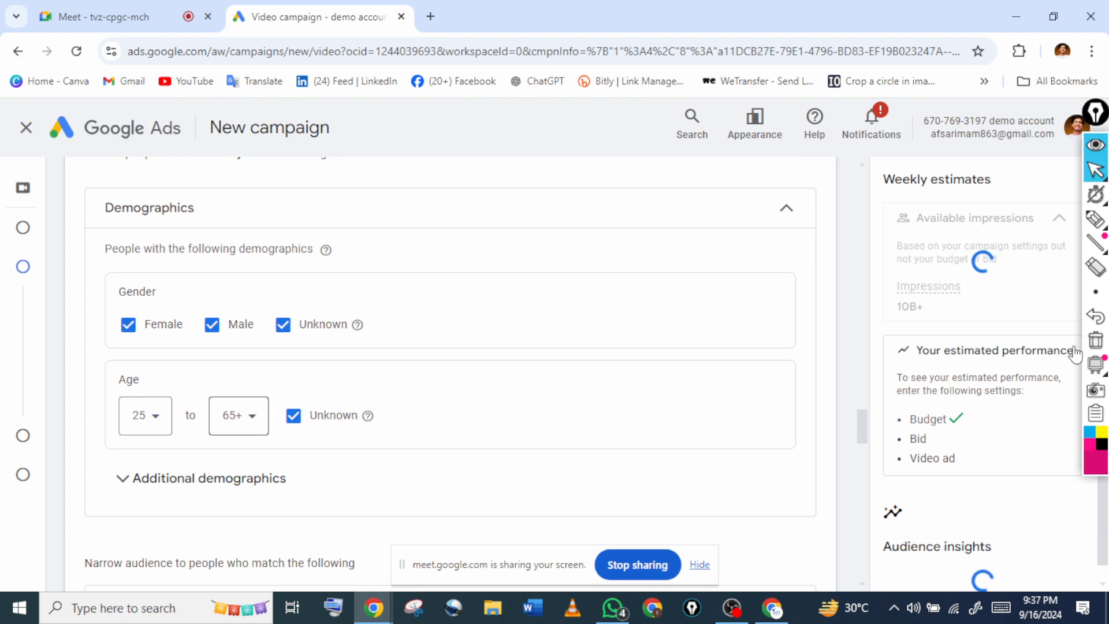
Set the audience's maximum age to 44 and collapse the Demographics section
{"action": "left_click", "coordinate": [239, 416]}
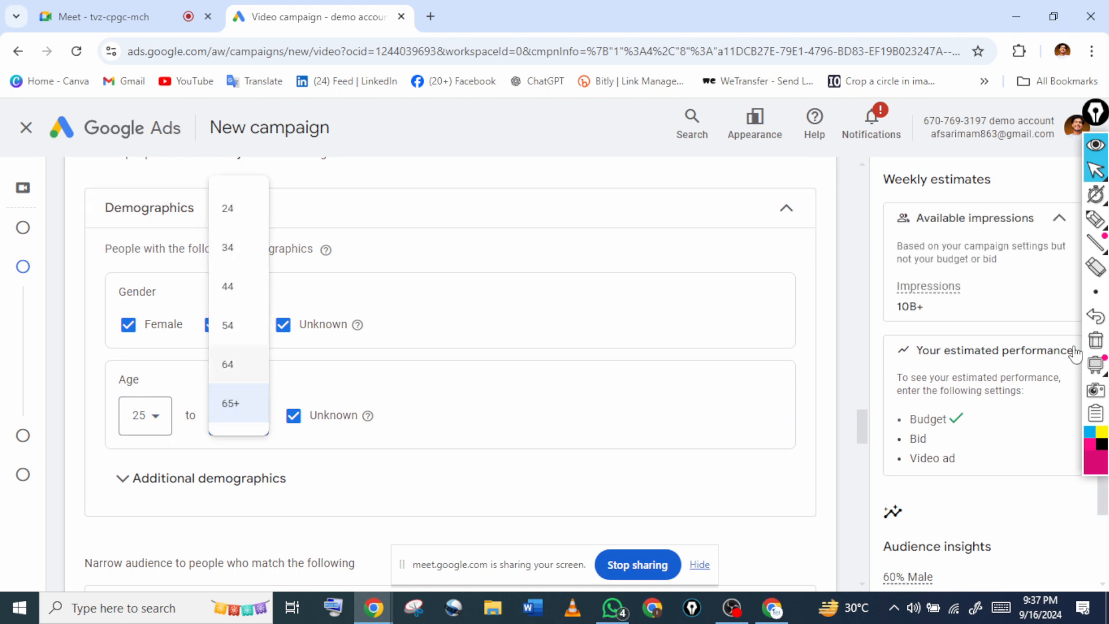
{"action": "left_click", "coordinate": [238, 364]}
{"action": "left_click", "coordinate": [236, 416]}
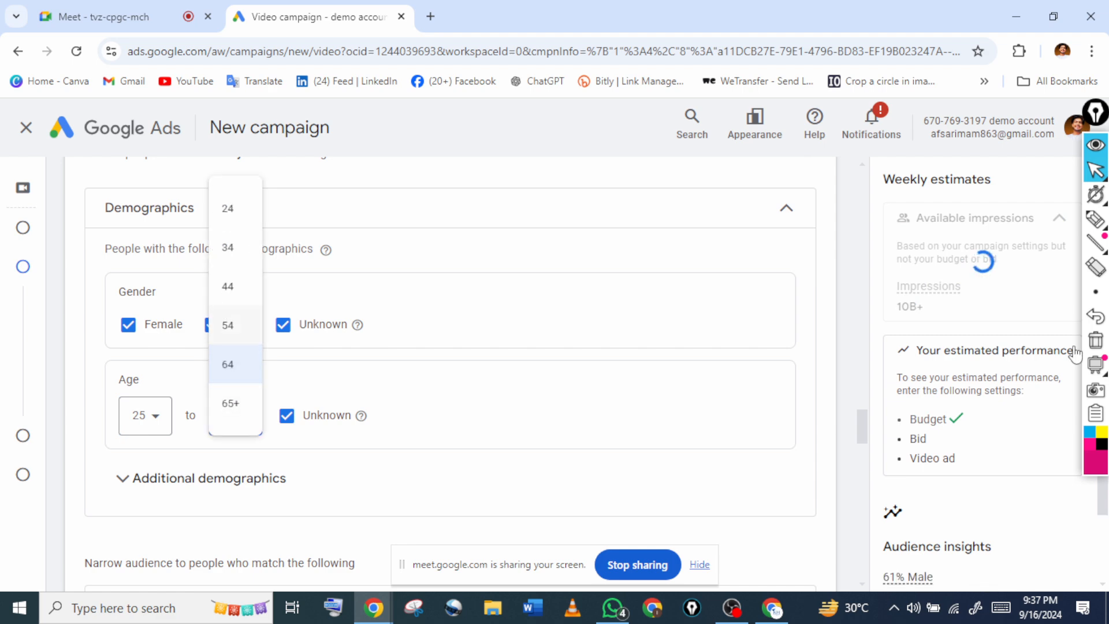
{"action": "left_click", "coordinate": [233, 287]}
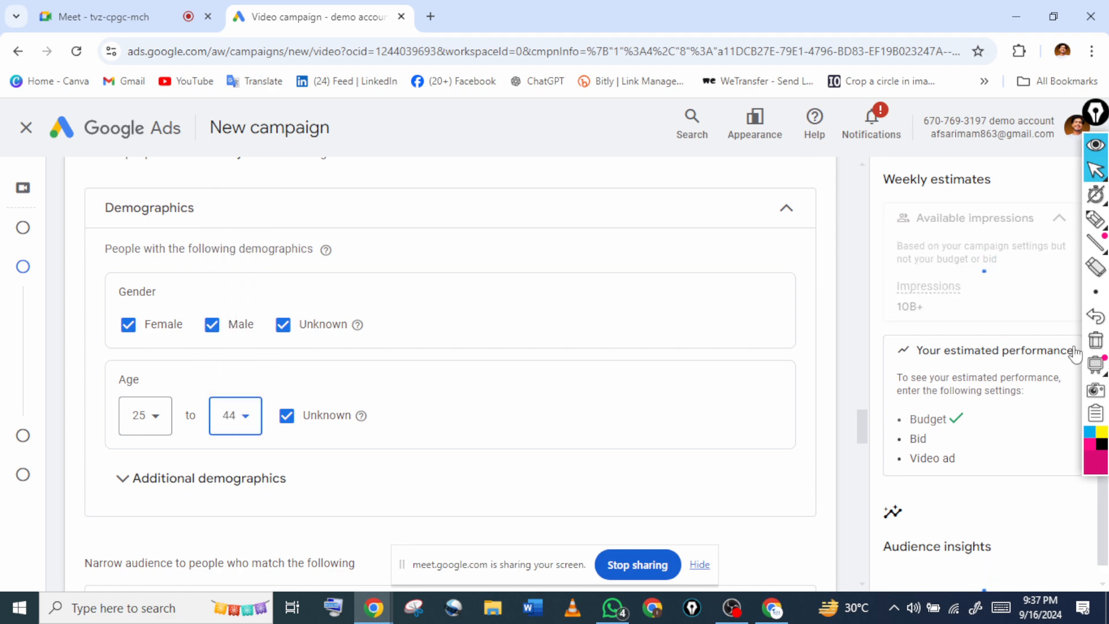
{"action": "left_click", "coordinate": [1096, 220]}
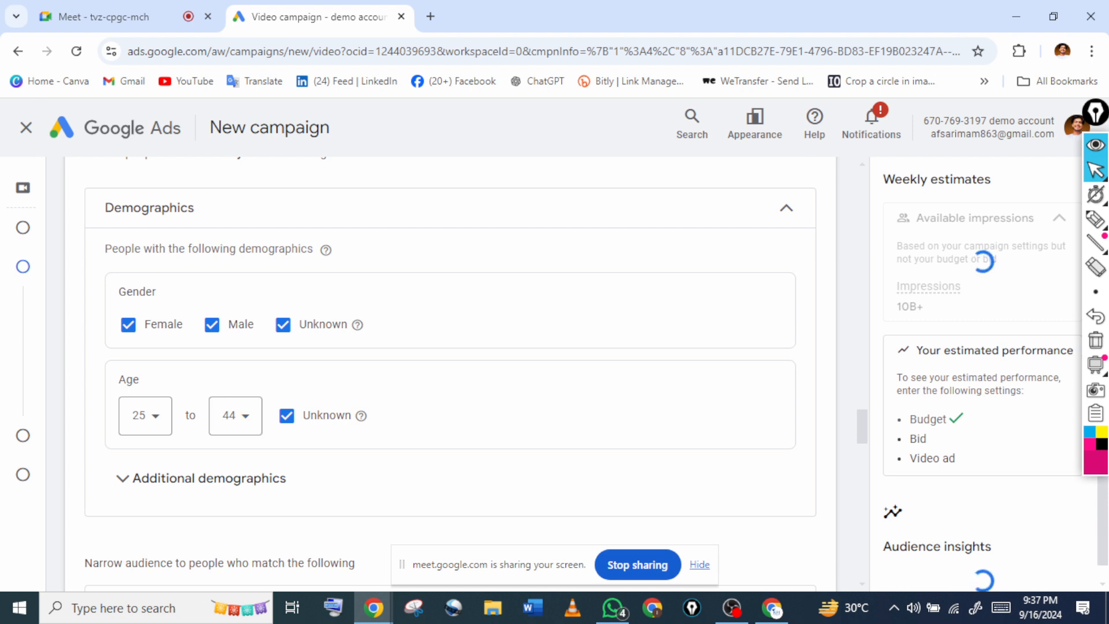
{"action": "scroll", "coordinate": [451, 374], "scroll_direction": "down", "scroll_amount": 1}
{"action": "mouse_move", "coordinate": [1096, 219]}
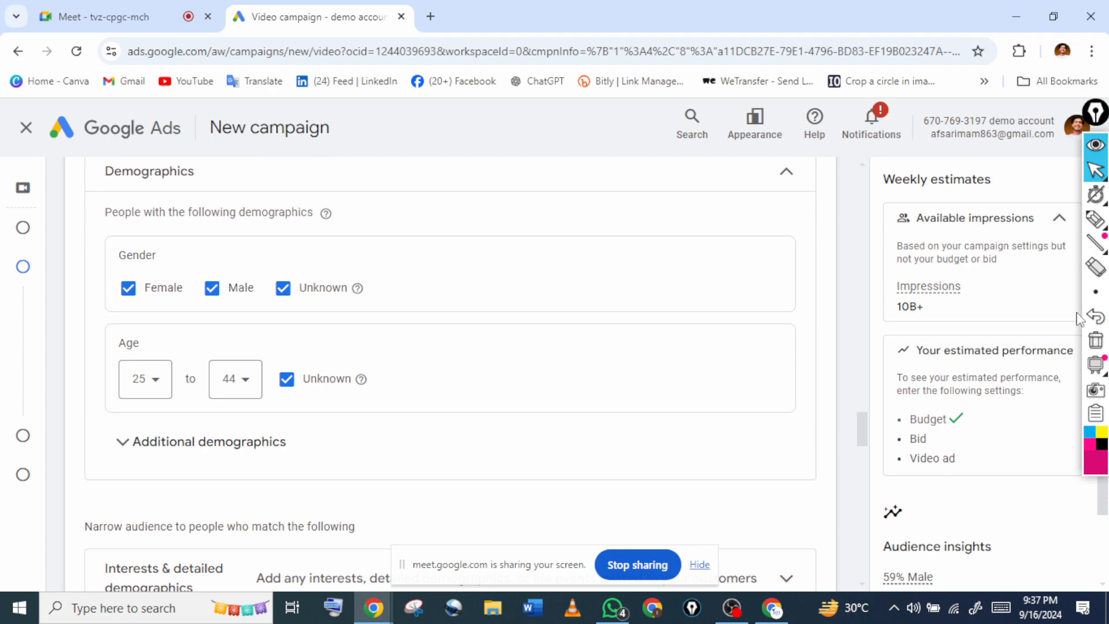
{"action": "scroll", "coordinate": [451, 374], "scroll_direction": "down", "scroll_amount": 1}
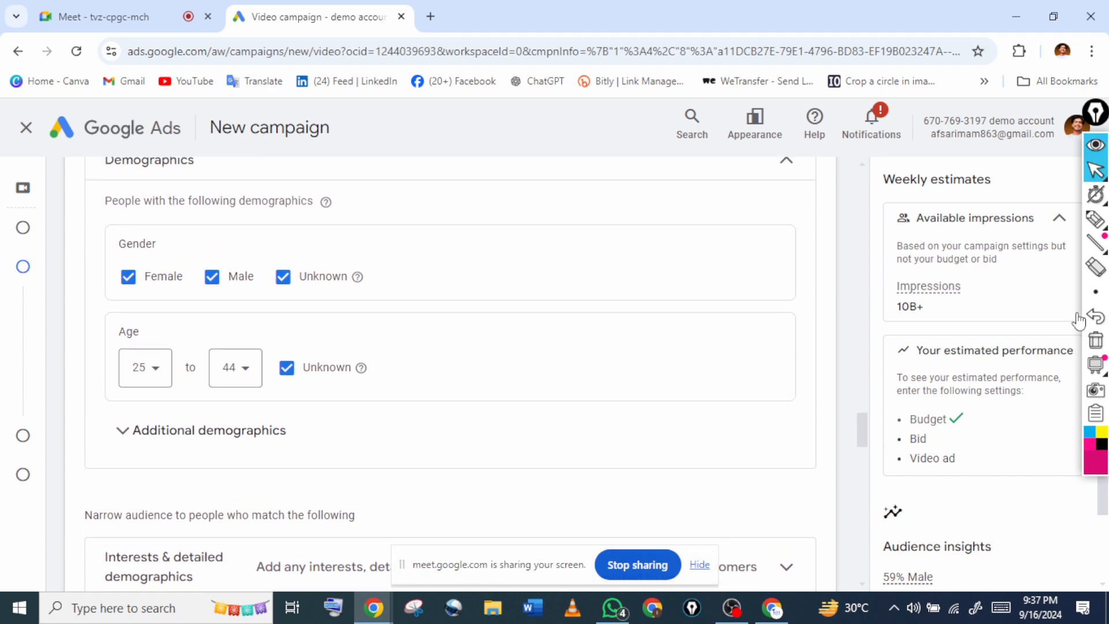
{"action": "left_click", "coordinate": [787, 160]}
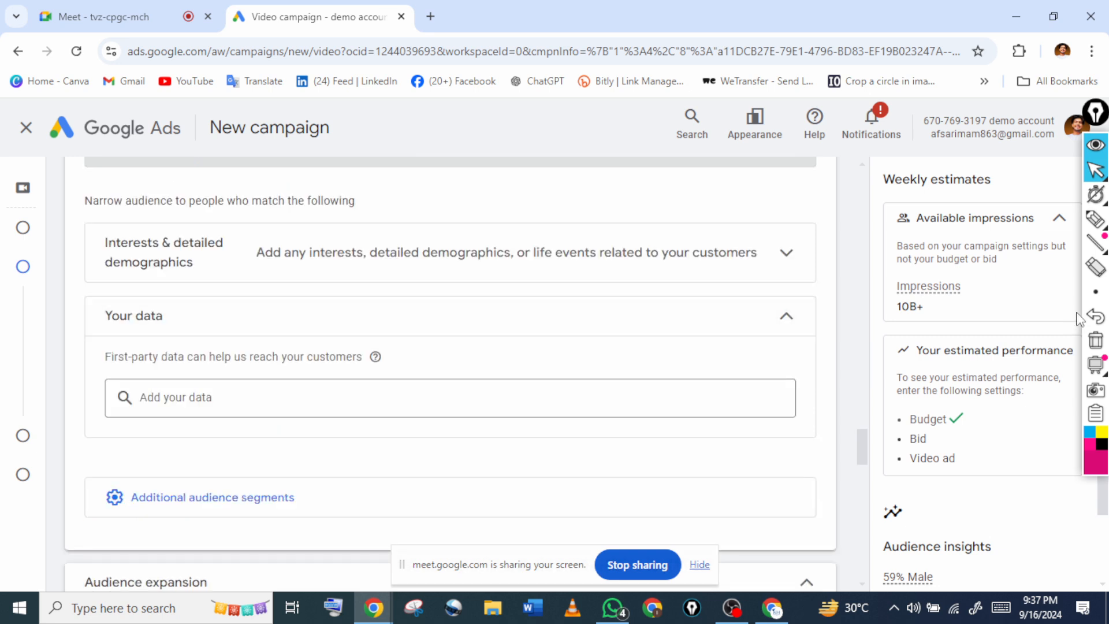
Expand the Interests & detailed demographics section for narrowing the audience
{"action": "scroll", "coordinate": [451, 347], "scroll_direction": "up", "scroll_amount": 1}
{"action": "scroll", "coordinate": [451, 347], "scroll_direction": "up", "scroll_amount": 1}
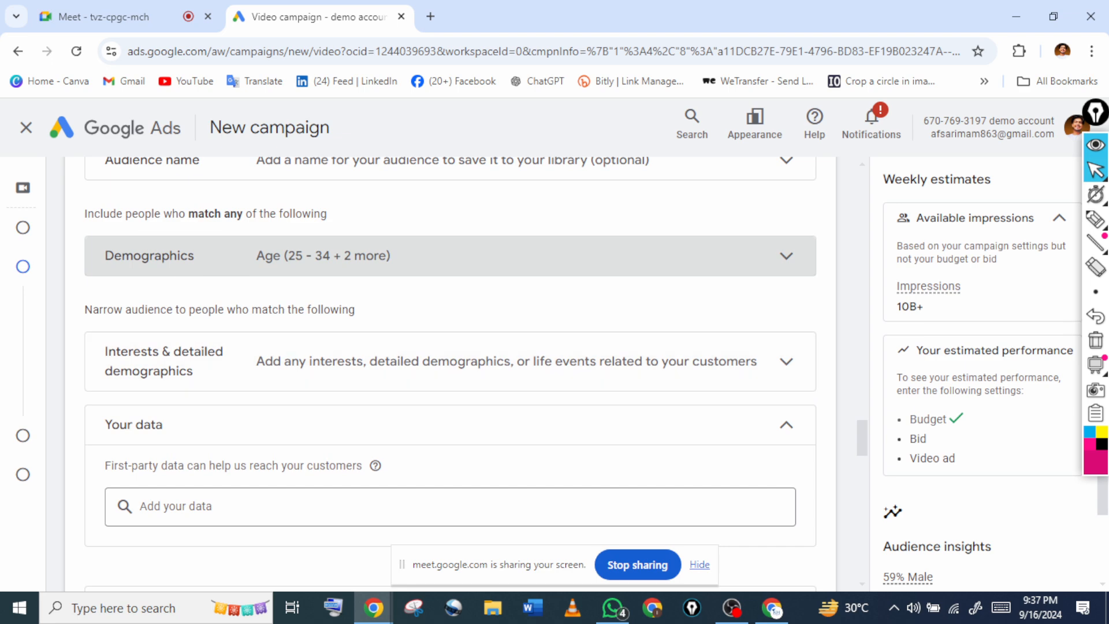
{"action": "left_click", "coordinate": [450, 358]}
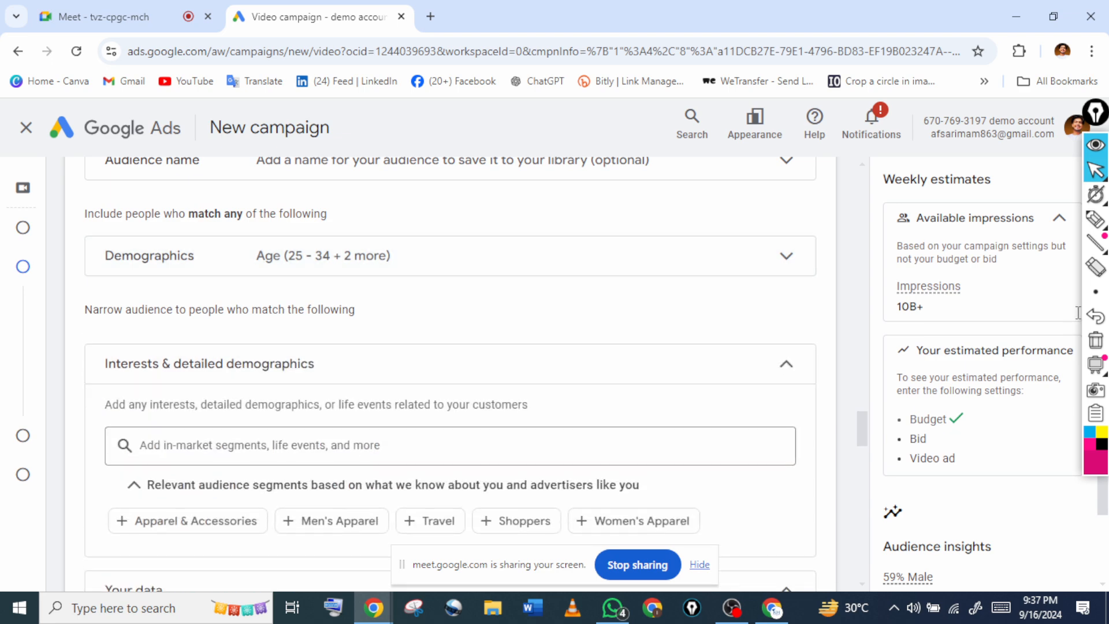
{"action": "scroll", "coordinate": [451, 359], "scroll_direction": "down", "scroll_amount": 2}
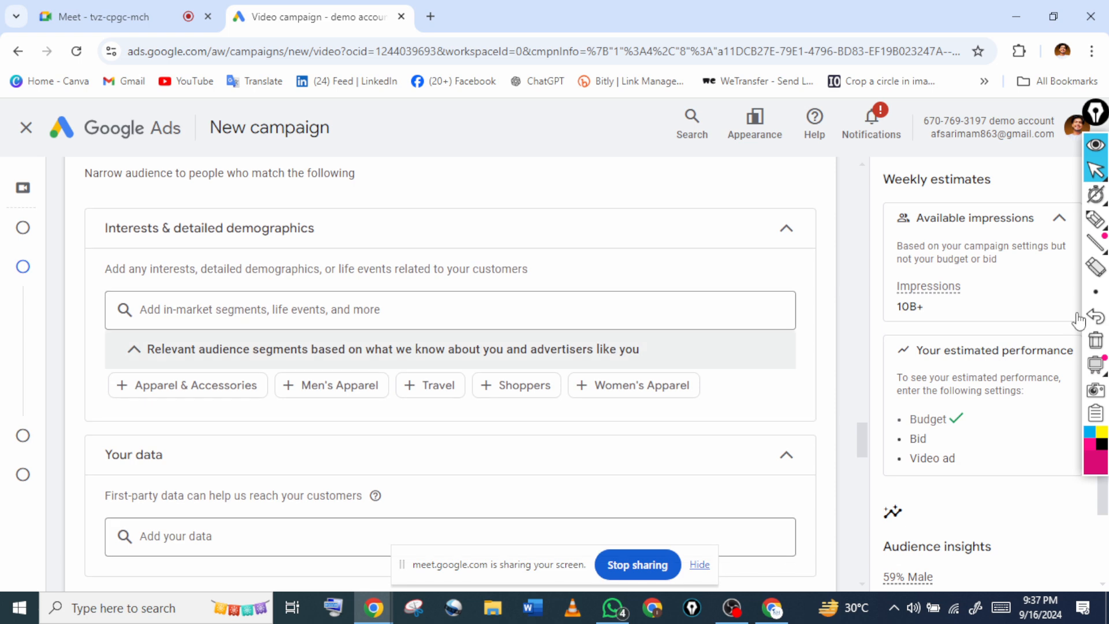
Open the audience segment search and look through the suggested and recently selected segments
{"action": "left_click", "coordinate": [451, 310]}
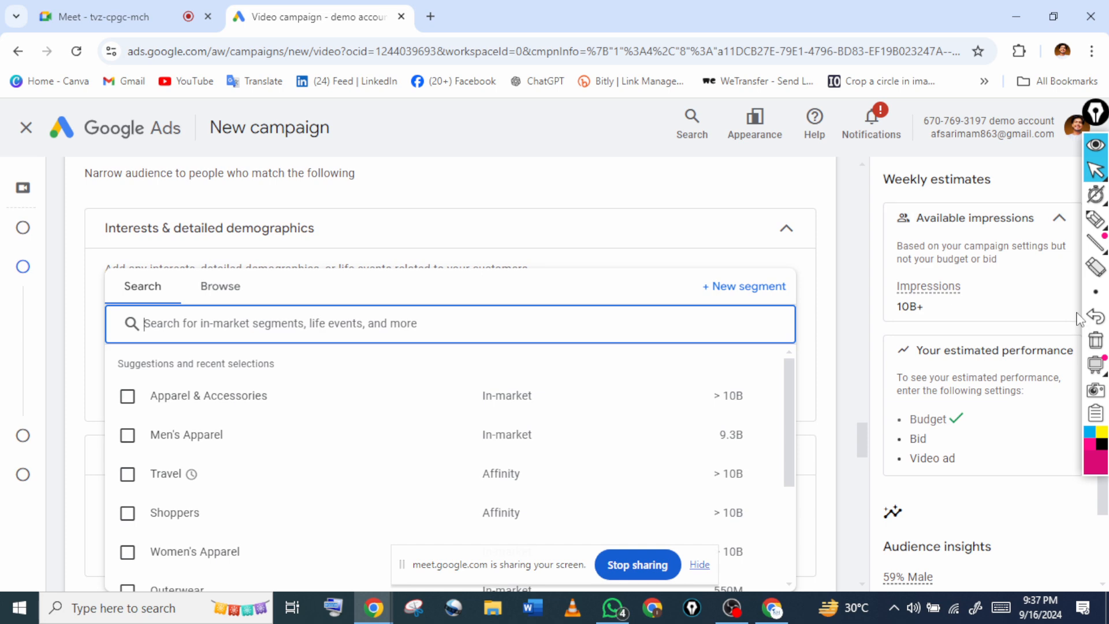
{"action": "scroll", "coordinate": [450, 427], "scroll_direction": "down", "scroll_amount": 1}
{"action": "scroll", "coordinate": [451, 428], "scroll_direction": "up", "scroll_amount": 1}
{"action": "key", "text": "Down"}
{"action": "key", "text": "Down"}
{"action": "key", "text": "Down"}
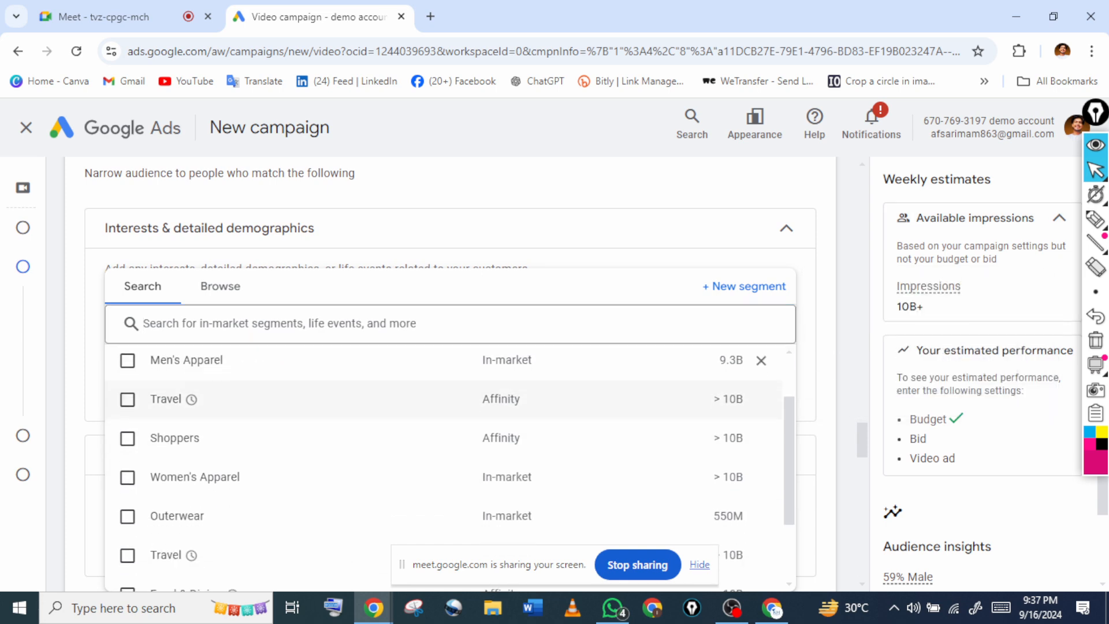
{"action": "key", "text": "Down"}
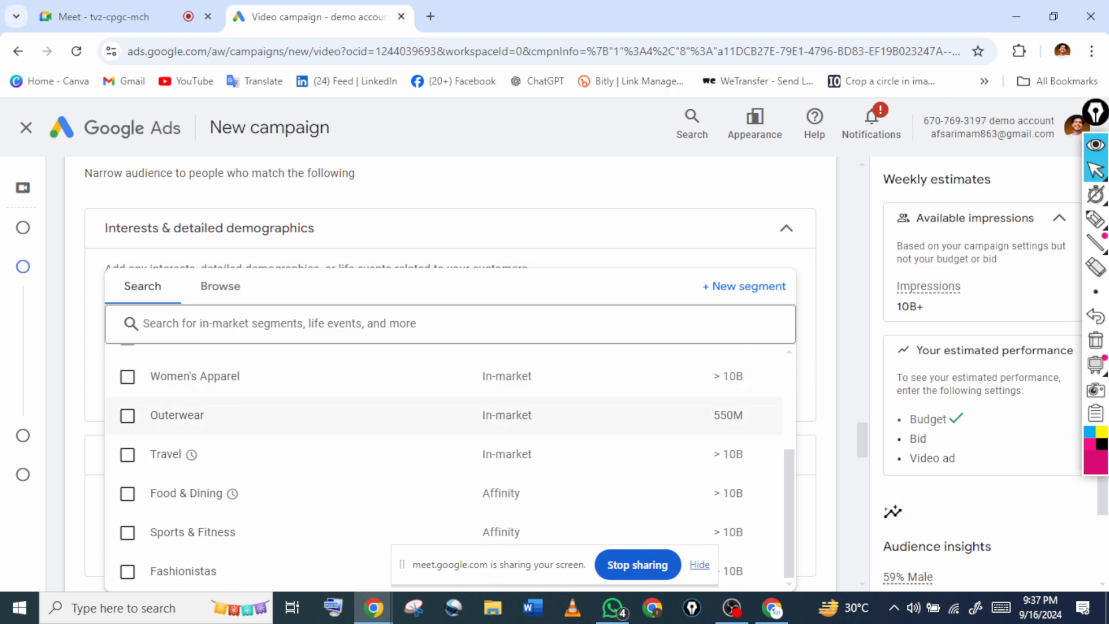
{"action": "key", "text": "Down"}
{"action": "key", "text": "Down"}
{"action": "key", "text": "Down"}
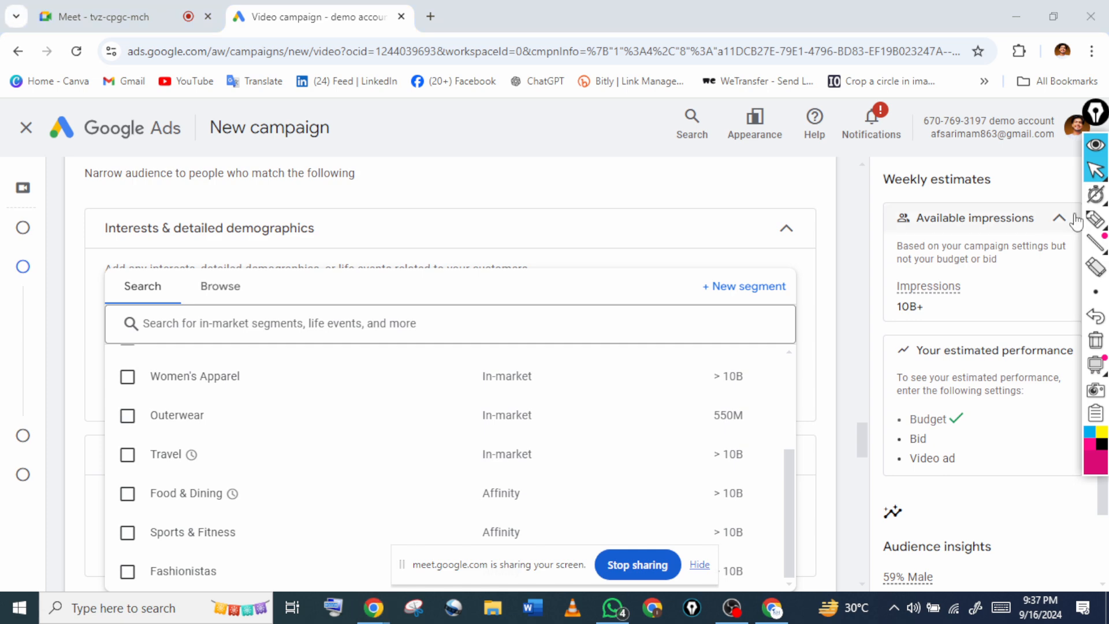
Underline the Women's Apparel segment and circle its audience size with the pen, and clear the marks
{"action": "left_click", "coordinate": [1096, 219]}
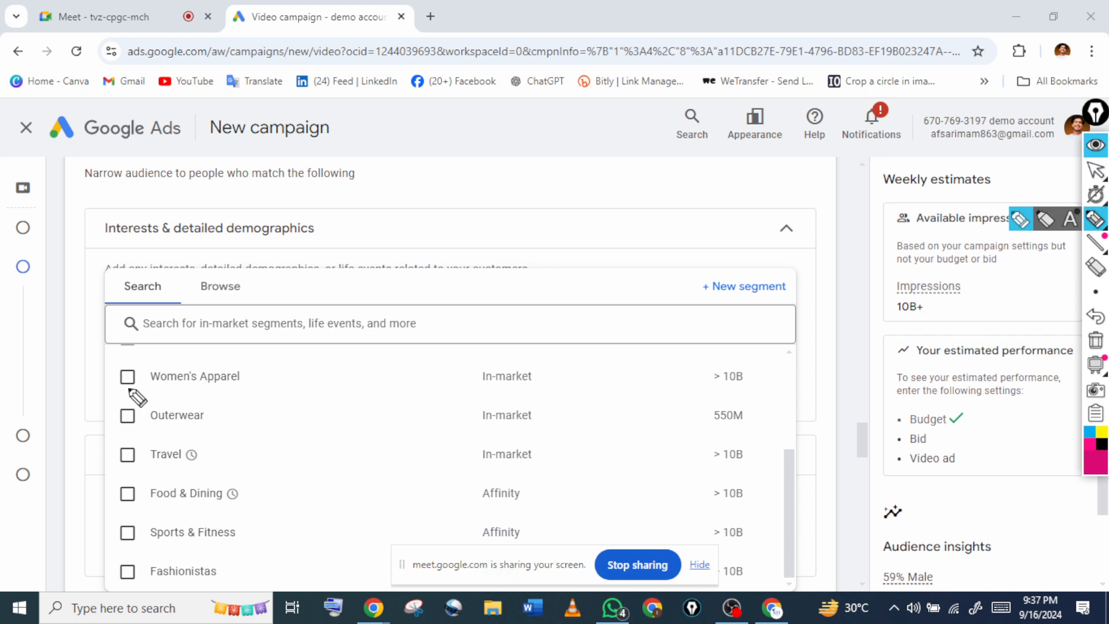
{"action": "left_click_drag", "start_coordinate": [123, 392], "coordinate": [271, 392]}
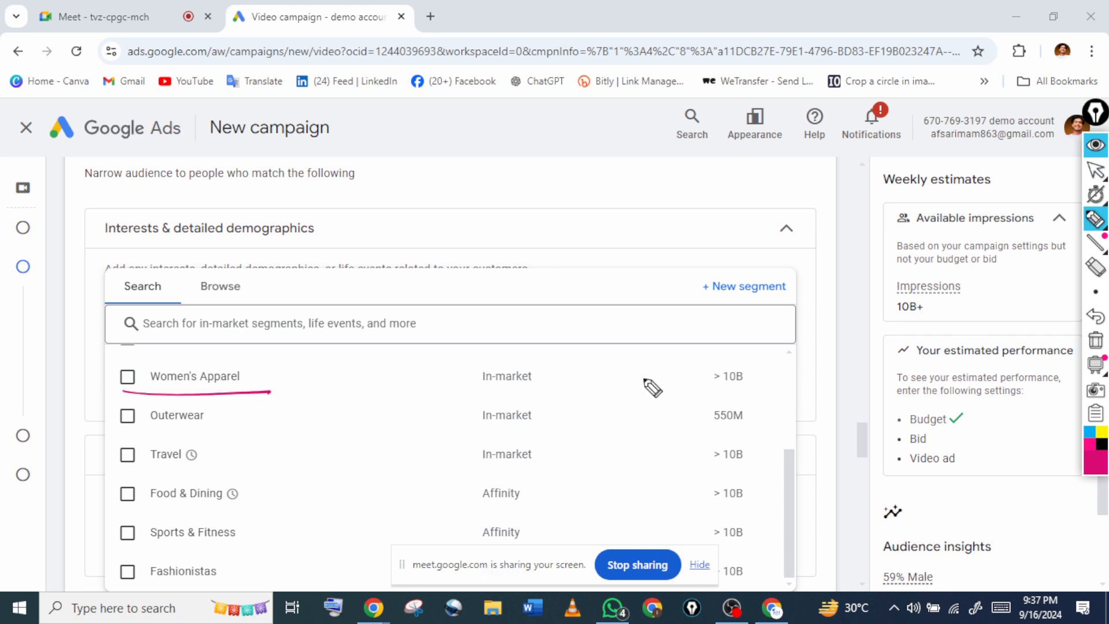
{"action": "mouse_move", "coordinate": [702, 379]}
{"action": "left_mouse_down"}
{"action": "mouse_move", "coordinate": [712, 363]}
{"action": "mouse_move", "coordinate": [757, 399]}
{"action": "mouse_move", "coordinate": [700, 378]}
{"action": "left_mouse_up"}
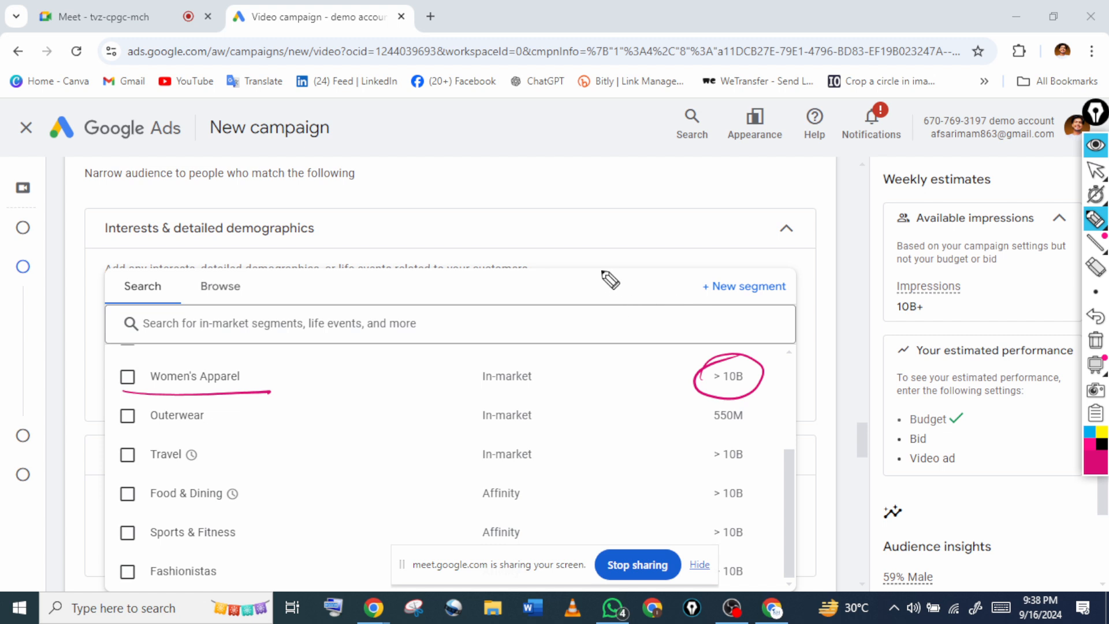
{"action": "left_click", "coordinate": [1096, 170]}
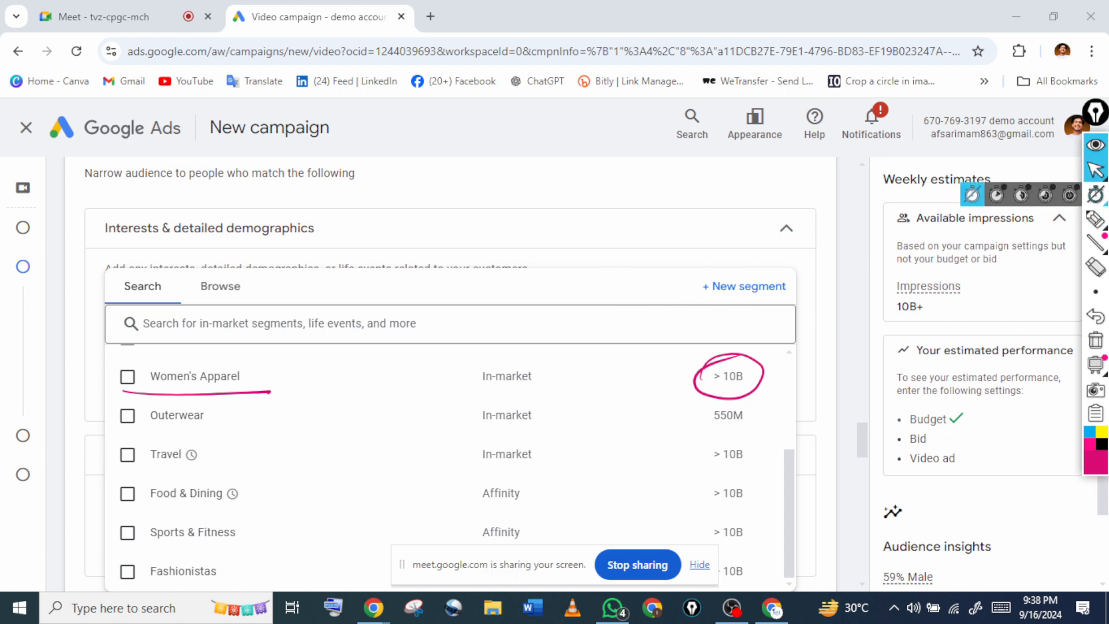
{"action": "left_click", "coordinate": [1096, 340]}
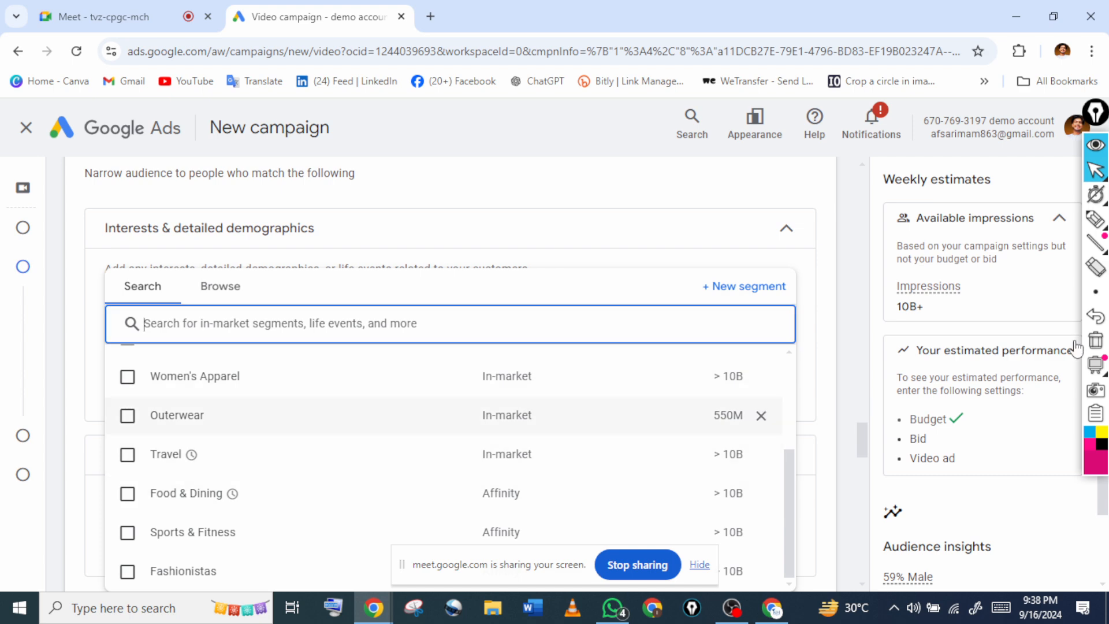
Add the Outerwear in-market segment to the audience and display the browsable segment categories
{"action": "left_click", "coordinate": [127, 416]}
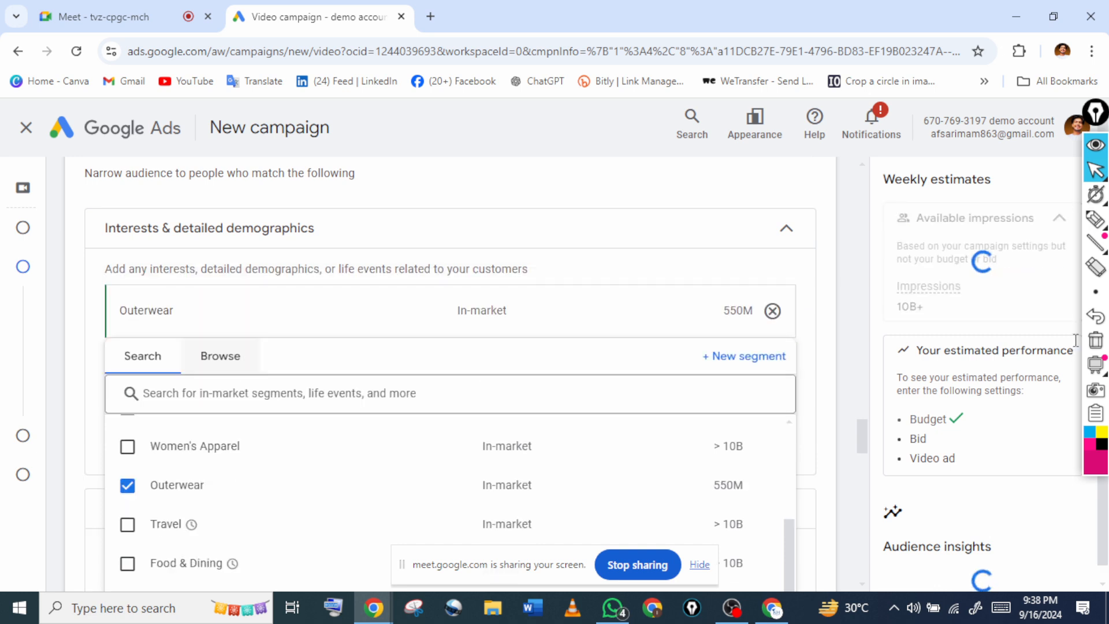
{"action": "left_click", "coordinate": [75, 439]}
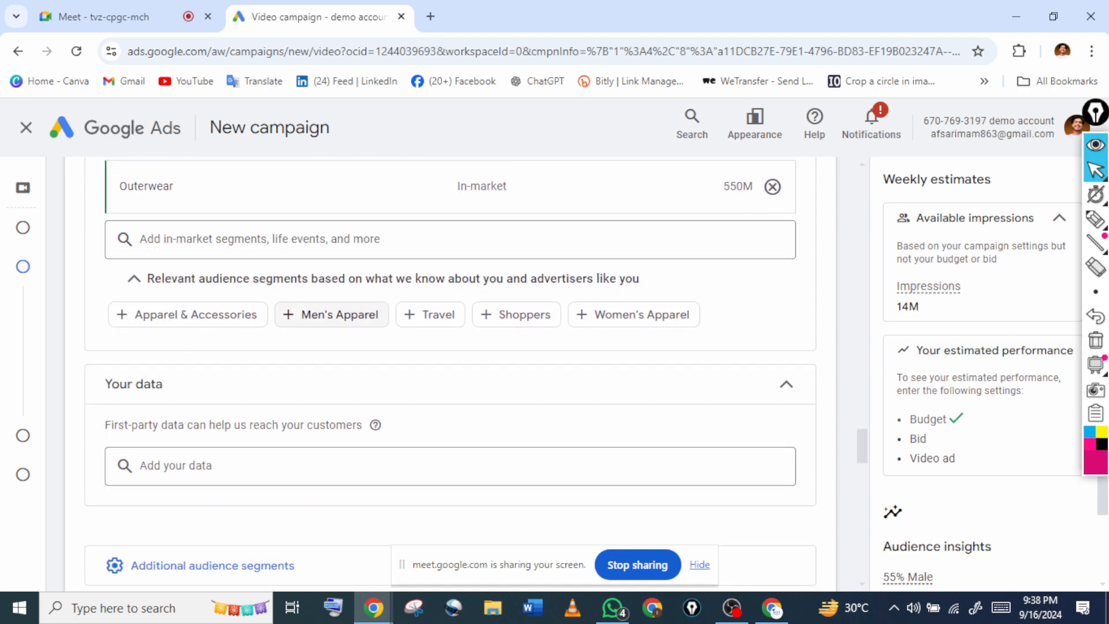
{"action": "left_click", "coordinate": [260, 283]}
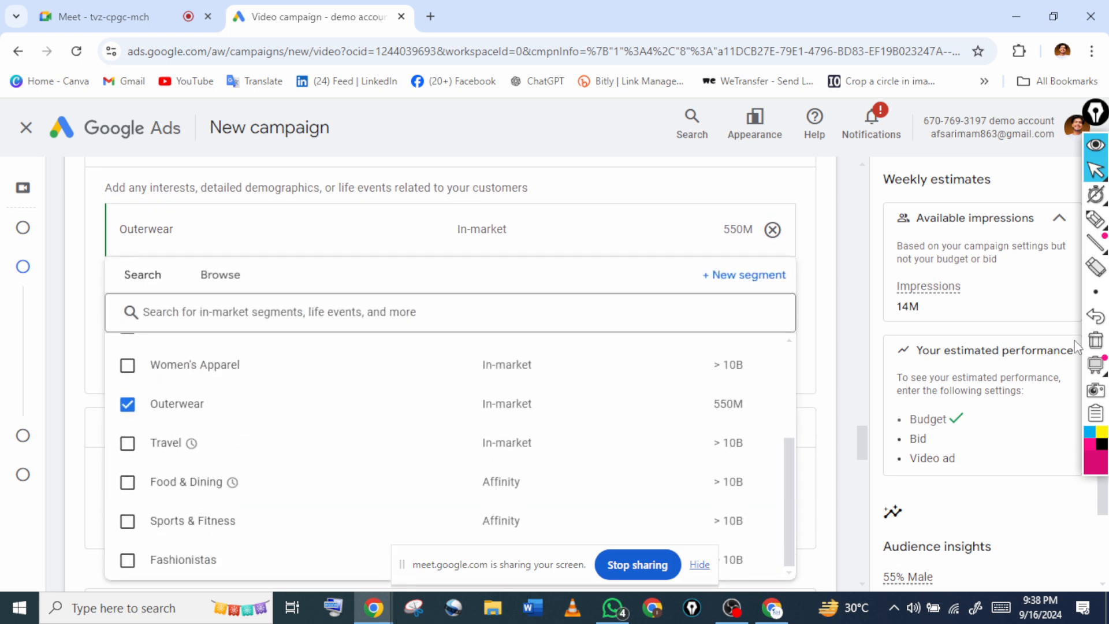
{"action": "left_click", "coordinate": [220, 275]}
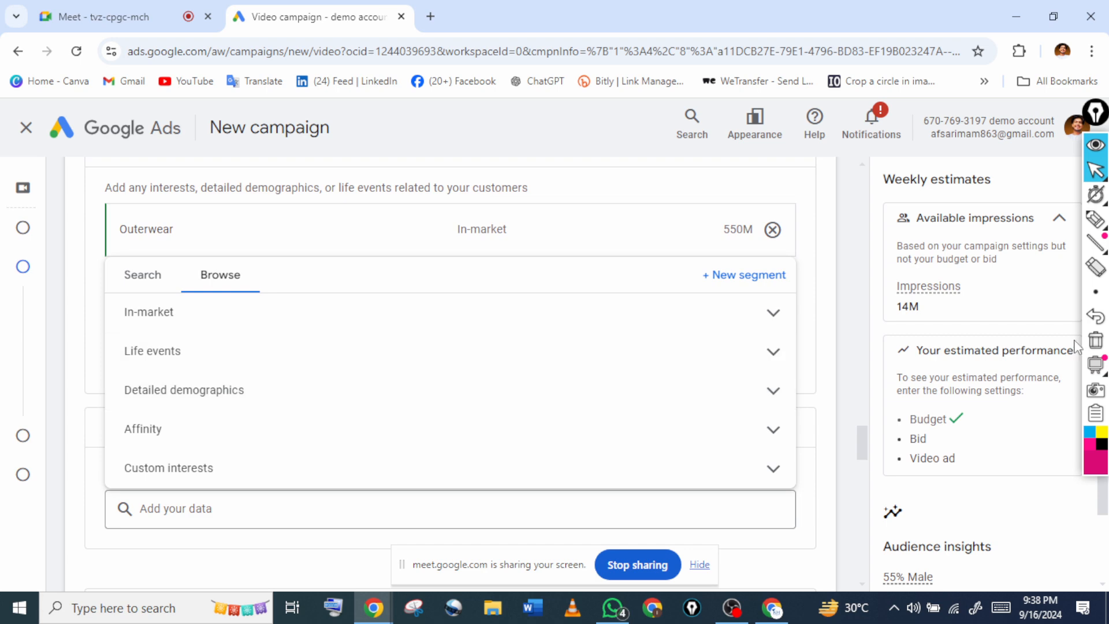
Bracket the segment categories from In-market to Custom interests with the pen, and clear the mark
{"action": "left_click", "coordinate": [1096, 220]}
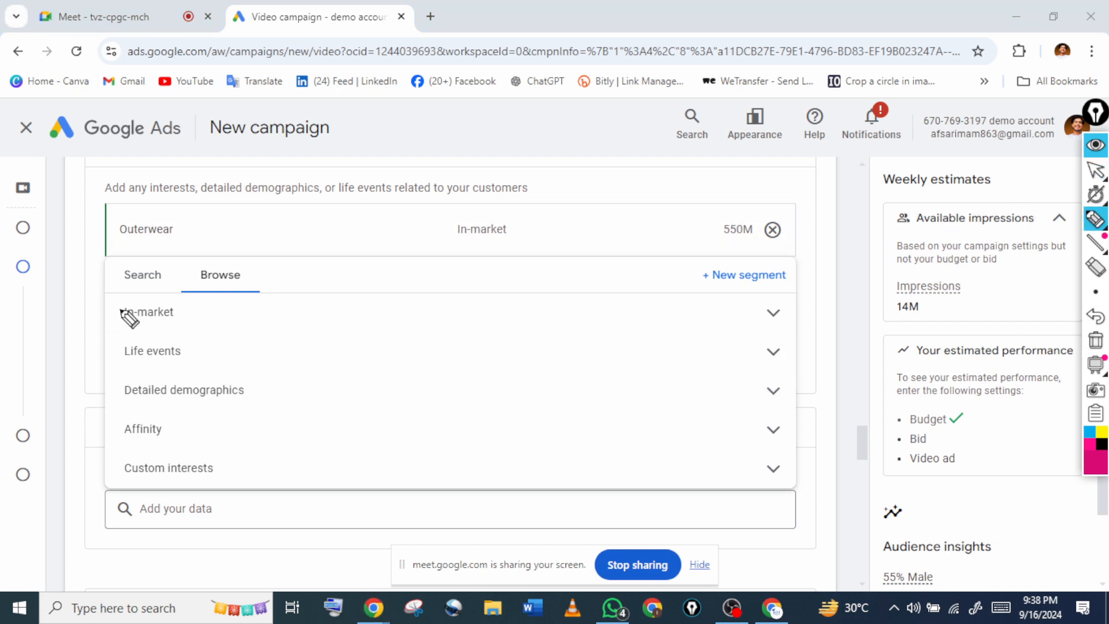
{"action": "mouse_move", "coordinate": [121, 308]}
{"action": "left_mouse_down"}
{"action": "mouse_move", "coordinate": [94, 315]}
{"action": "mouse_move", "coordinate": [97, 474]}
{"action": "mouse_move", "coordinate": [128, 481]}
{"action": "left_mouse_up"}
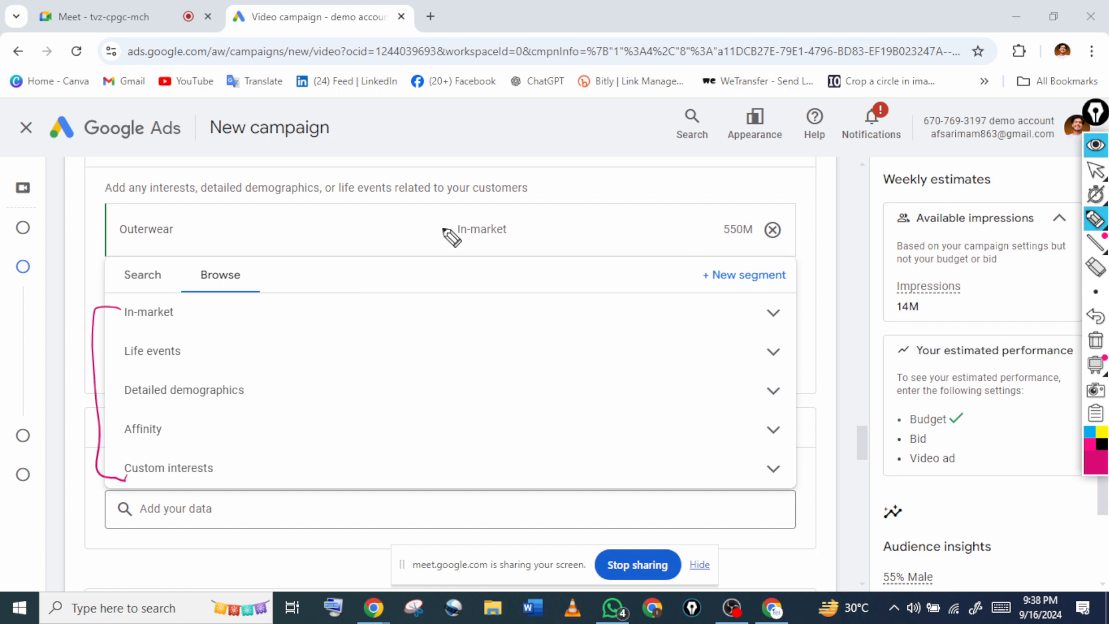
{"action": "left_click", "coordinate": [1094, 179]}
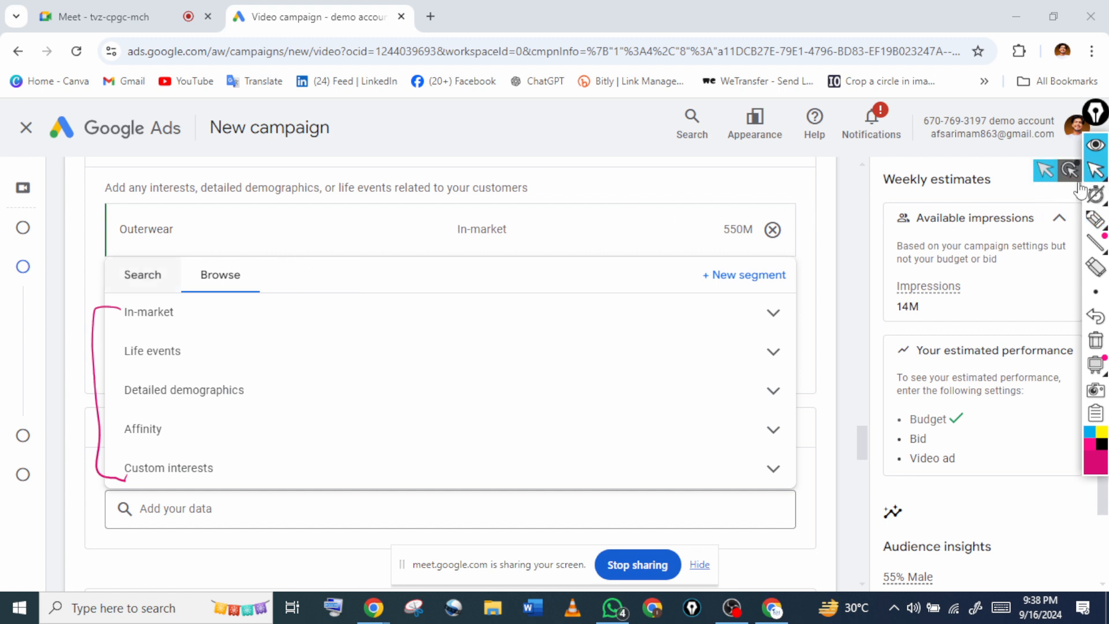
{"action": "left_click", "coordinate": [1094, 358]}
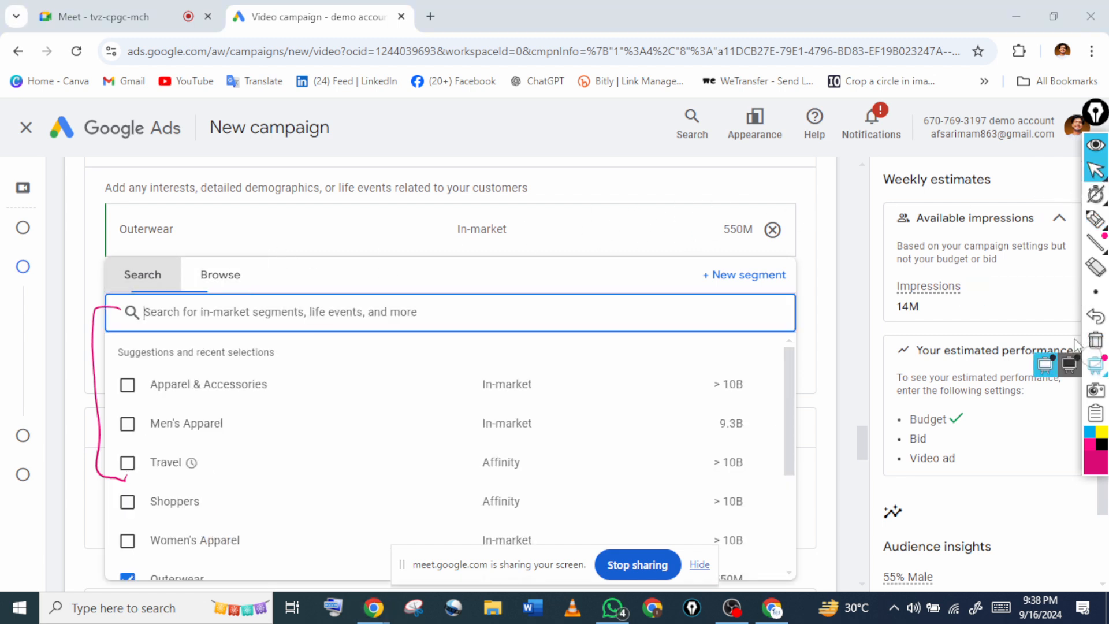
{"action": "left_click", "coordinate": [1045, 364]}
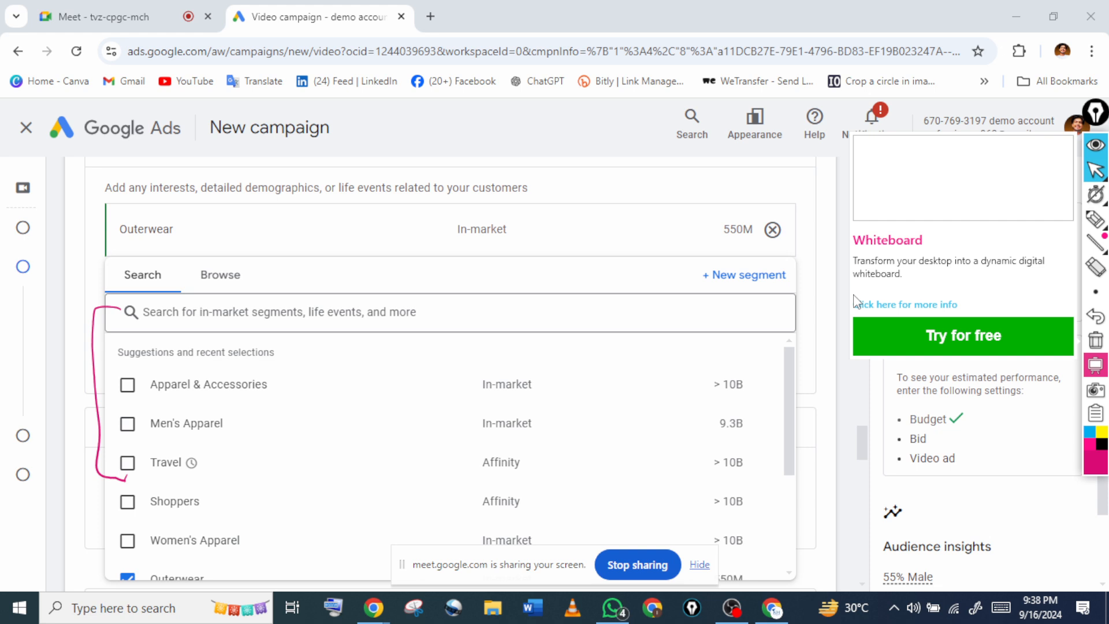
{"action": "left_click", "coordinate": [1095, 339]}
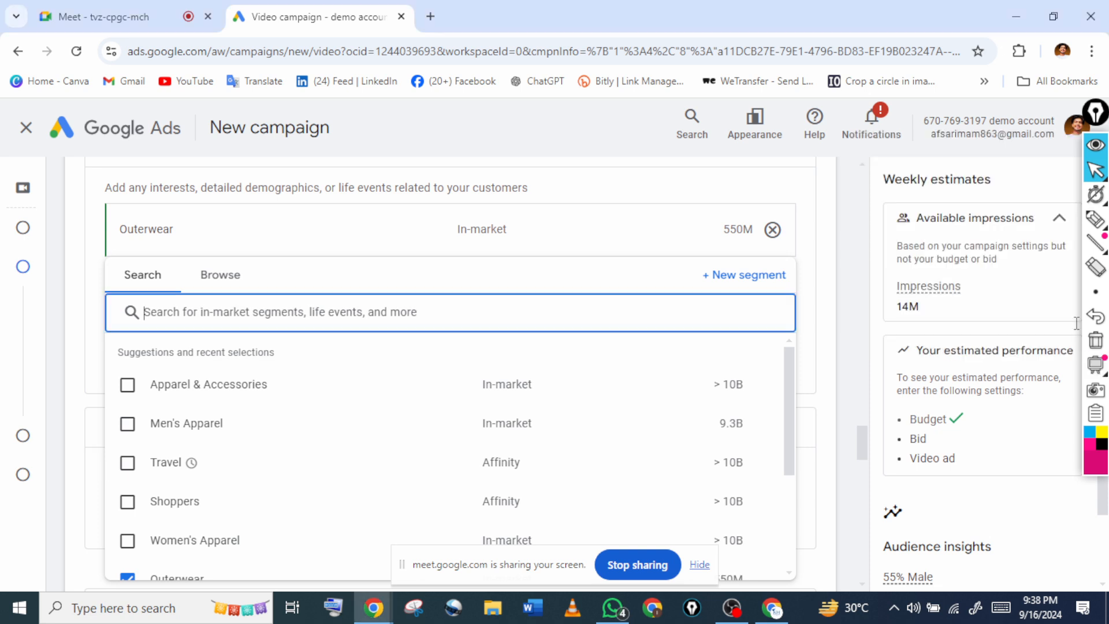
Mark the words "interests" and "life events" with the pen in the description above the Outerwear segment
{"action": "left_click", "coordinate": [1095, 219]}
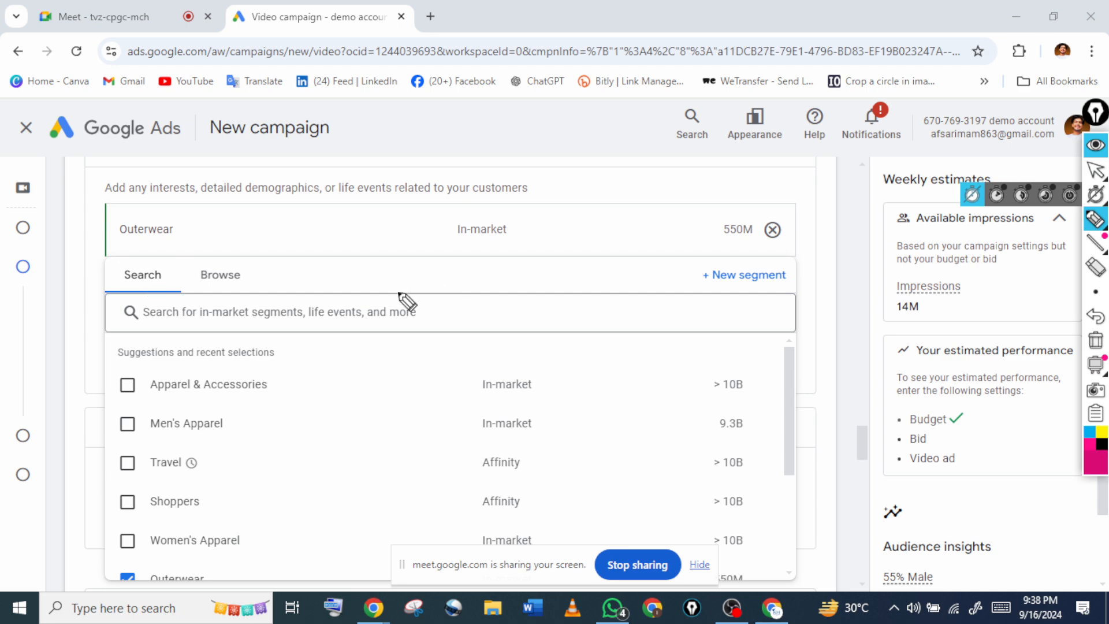
{"action": "mouse_move", "coordinate": [148, 197]}
{"action": "left_mouse_down"}
{"action": "mouse_move", "coordinate": [193, 198]}
{"action": "mouse_move", "coordinate": [179, 173]}
{"action": "mouse_move", "coordinate": [203, 194]}
{"action": "left_mouse_up"}
{"action": "mouse_move", "coordinate": [320, 211]}
{"action": "left_mouse_down"}
{"action": "mouse_move", "coordinate": [426, 191]}
{"action": "mouse_move", "coordinate": [328, 203]}
{"action": "left_mouse_up"}
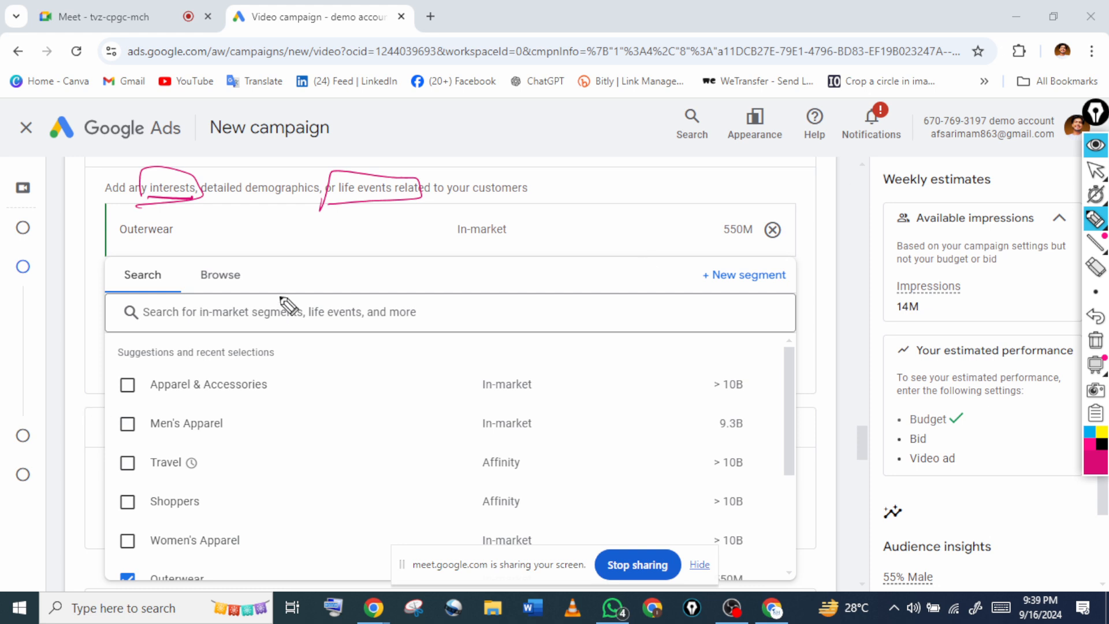
{"action": "left_click", "coordinate": [1094, 173]}
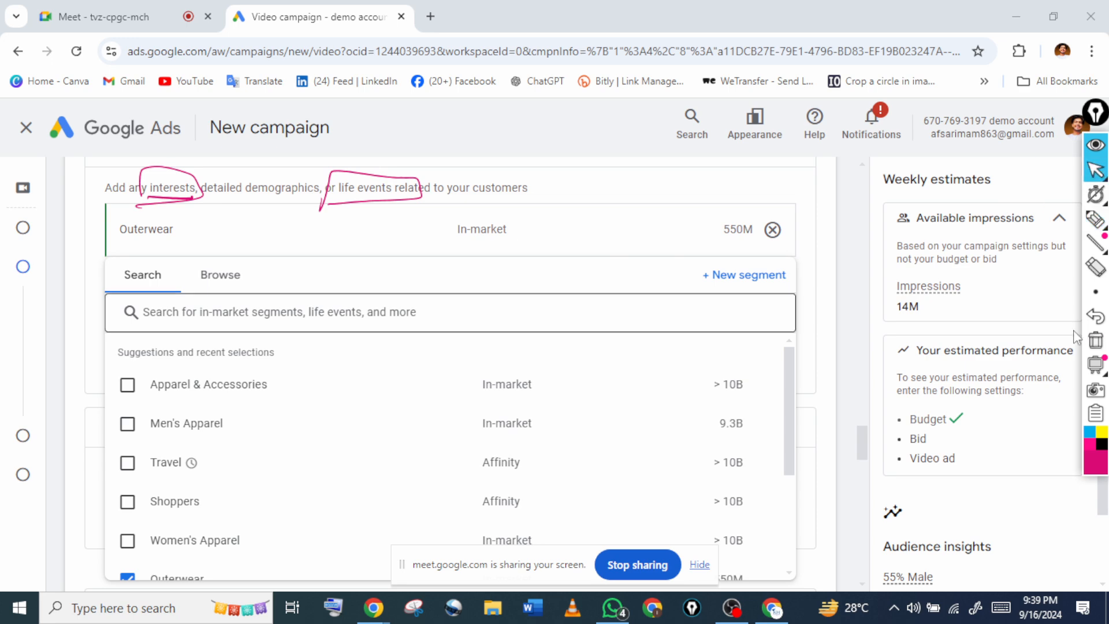
Handwrite an example note in two lines over the segment search, underline its first line, and draw a large arc around it
{"action": "mouse_move", "coordinate": [1076, 237]}
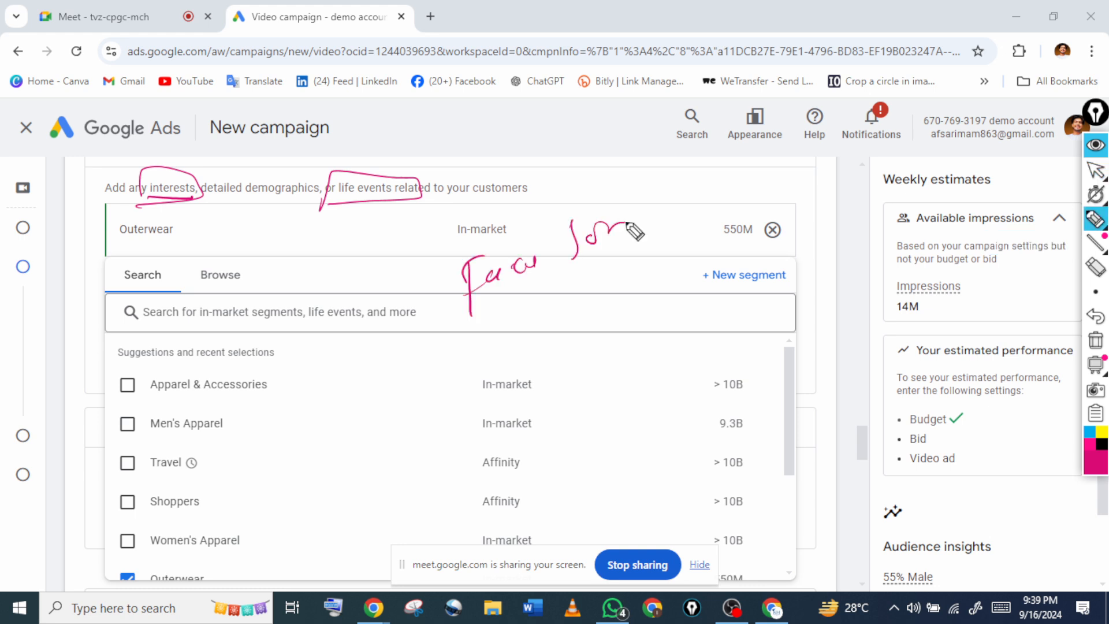
{"action": "left_click_drag", "start_coordinate": [628, 224], "coordinate": [663, 211]}
{"action": "left_click_drag", "start_coordinate": [678, 232], "coordinate": [434, 341]}
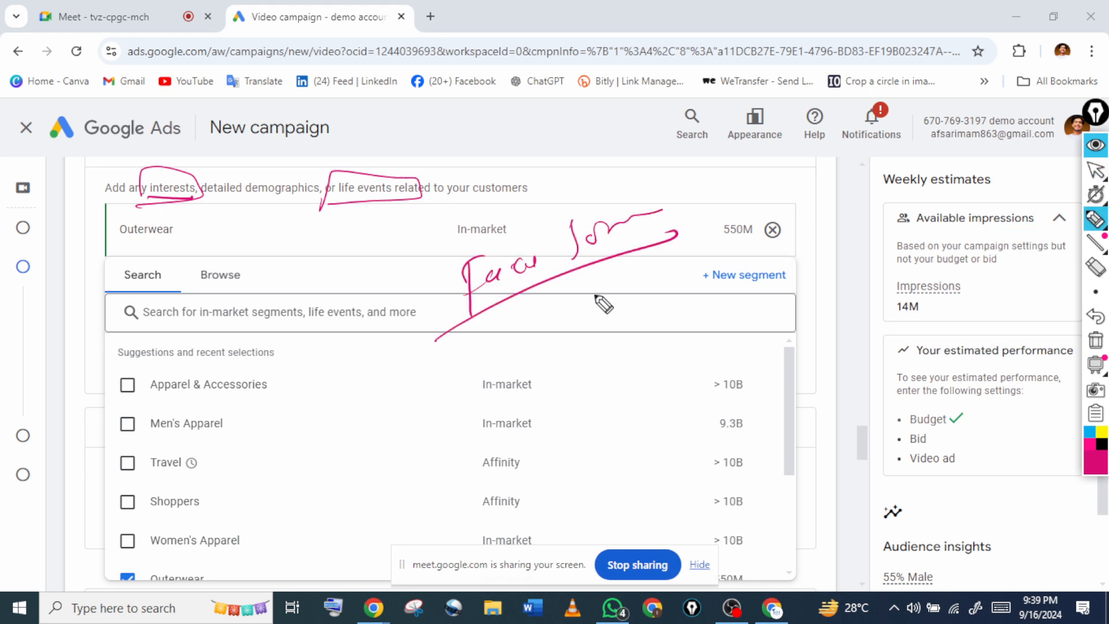
{"action": "left_click_drag", "start_coordinate": [580, 292], "coordinate": [587, 307]}
{"action": "left_click_drag", "start_coordinate": [597, 298], "coordinate": [633, 296]}
{"action": "left_click", "coordinate": [614, 273]}
{"action": "left_click_drag", "start_coordinate": [636, 294], "coordinate": [647, 259]}
{"action": "left_click_drag", "start_coordinate": [513, 352], "coordinate": [665, 181]}
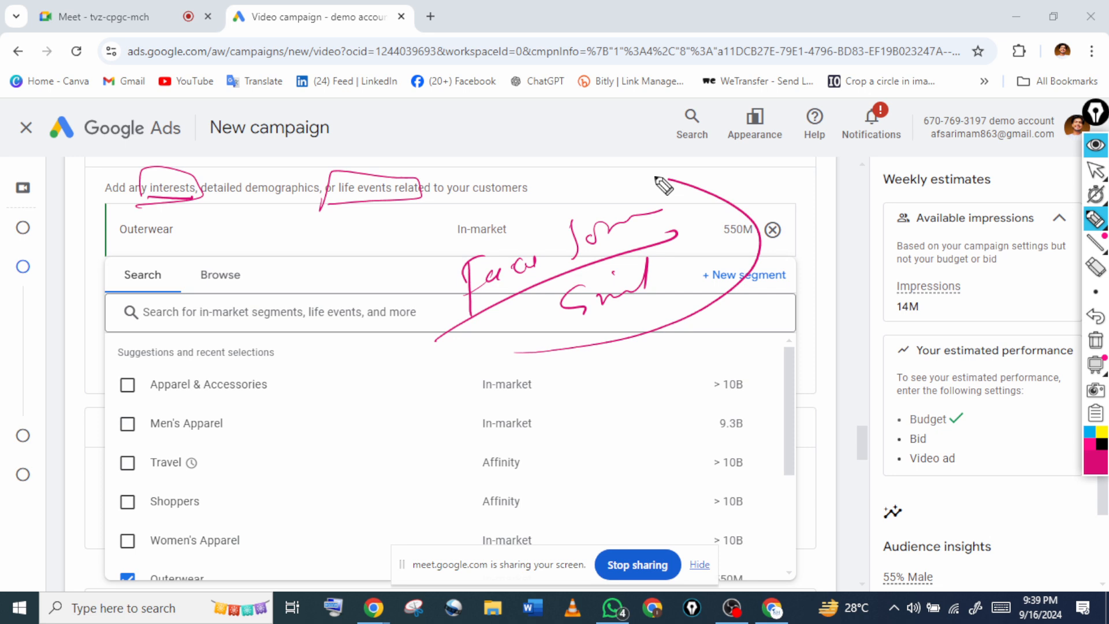
Close the pen loop around the example note, connect it to a handwritten, underlined "Video", and draw an arrow down from it
{"action": "left_click_drag", "start_coordinate": [656, 178], "coordinate": [530, 356]}
{"action": "left_click_drag", "start_coordinate": [654, 186], "coordinate": [780, 161]}
{"action": "left_click_drag", "start_coordinate": [829, 159], "coordinate": [849, 157]}
{"action": "left_click_drag", "start_coordinate": [787, 220], "coordinate": [997, 180]}
{"action": "left_click_drag", "start_coordinate": [865, 213], "coordinate": [865, 240]}
{"action": "left_click_drag", "start_coordinate": [851, 242], "coordinate": [871, 243]}
Handwrite "Benefit" and a short second line below the arrow, and draw a bracket around the words
{"action": "left_click_drag", "start_coordinate": [815, 283], "coordinate": [830, 308]}
{"action": "left_click_drag", "start_coordinate": [852, 293], "coordinate": [870, 292]}
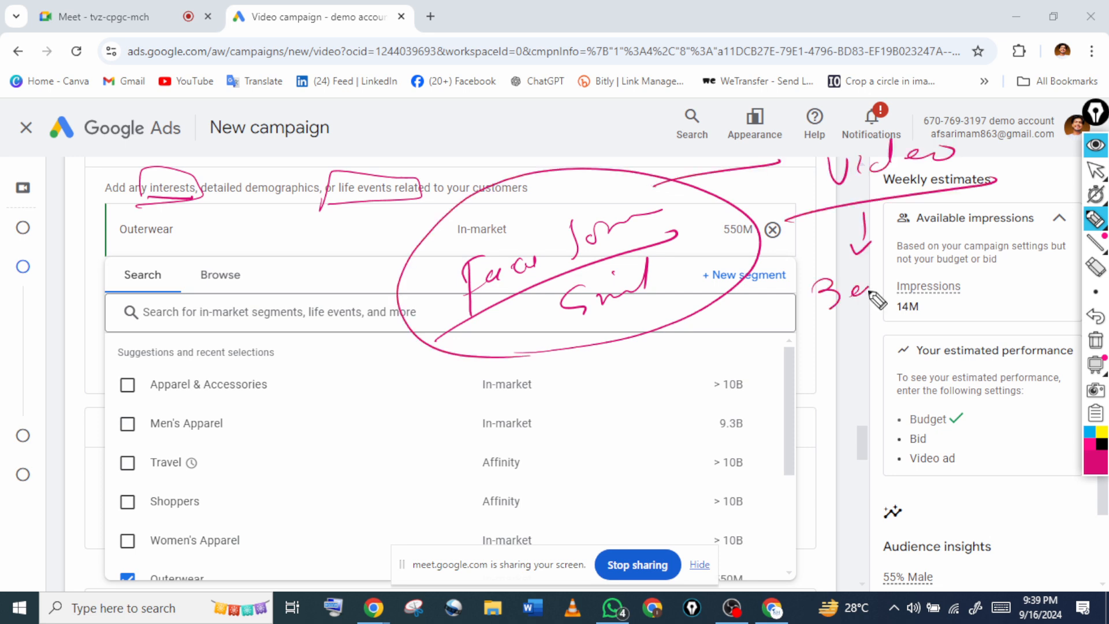
{"action": "left_click_drag", "start_coordinate": [869, 292], "coordinate": [938, 272]}
{"action": "left_click_drag", "start_coordinate": [957, 235], "coordinate": [956, 272]}
{"action": "left_click_drag", "start_coordinate": [924, 274], "coordinate": [969, 264]}
{"action": "left_click_drag", "start_coordinate": [850, 321], "coordinate": [975, 313]}
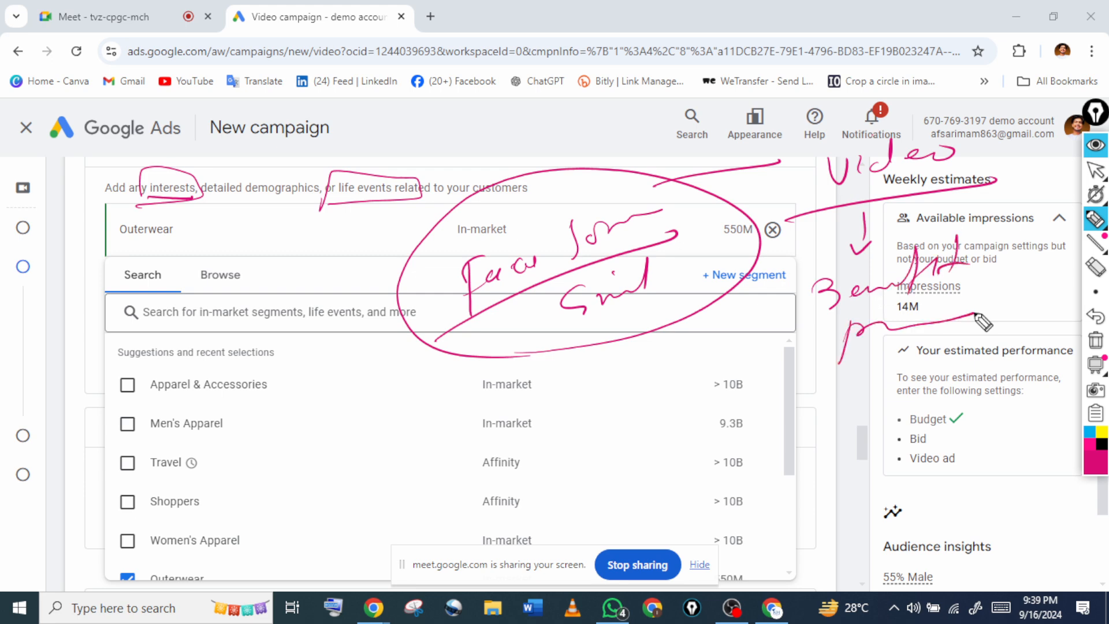
{"action": "mouse_move", "coordinate": [791, 311]}
{"action": "left_mouse_down"}
{"action": "mouse_move", "coordinate": [792, 334]}
{"action": "mouse_move", "coordinate": [964, 236]}
{"action": "left_mouse_up"}
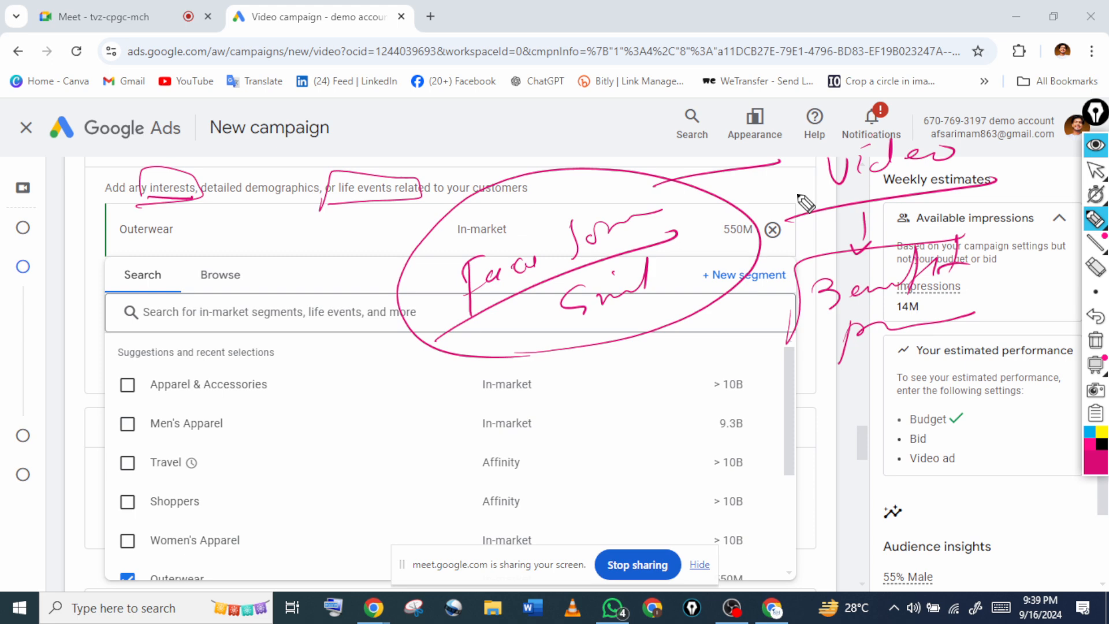
Circle the handwritten "Video" with the pen and draw an empty box over the Budget, Bid and Video ad list
{"action": "left_click_drag", "start_coordinate": [797, 190], "coordinate": [994, 184]}
{"action": "left_click_drag", "start_coordinate": [800, 427], "coordinate": [802, 438]}
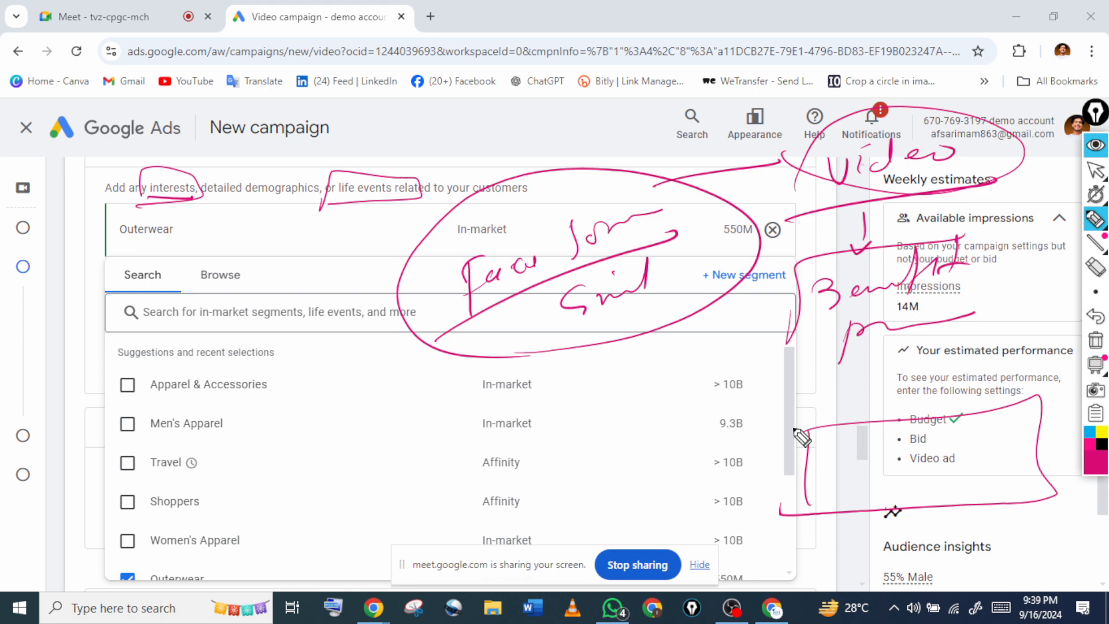
{"action": "mouse_move", "coordinate": [826, 157]}
{"action": "left_mouse_down"}
{"action": "mouse_move", "coordinate": [817, 144]}
{"action": "mouse_move", "coordinate": [978, 124]}
{"action": "mouse_move", "coordinate": [782, 170]}
{"action": "left_mouse_up"}
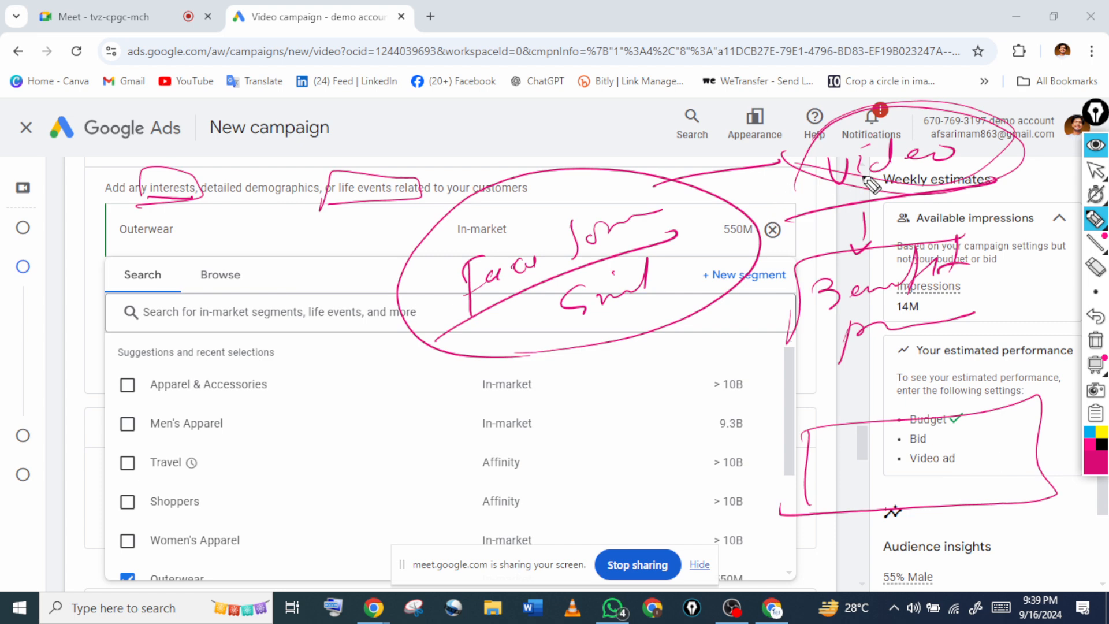
Handwrite "Google" over the segment search, circle "Video" again, and clear all pen marks
{"action": "mouse_move", "coordinate": [191, 275]}
{"action": "left_mouse_down"}
{"action": "mouse_move", "coordinate": [166, 302]}
{"action": "mouse_move", "coordinate": [198, 309]}
{"action": "mouse_move", "coordinate": [202, 294]}
{"action": "mouse_move", "coordinate": [254, 288]}
{"action": "left_mouse_up"}
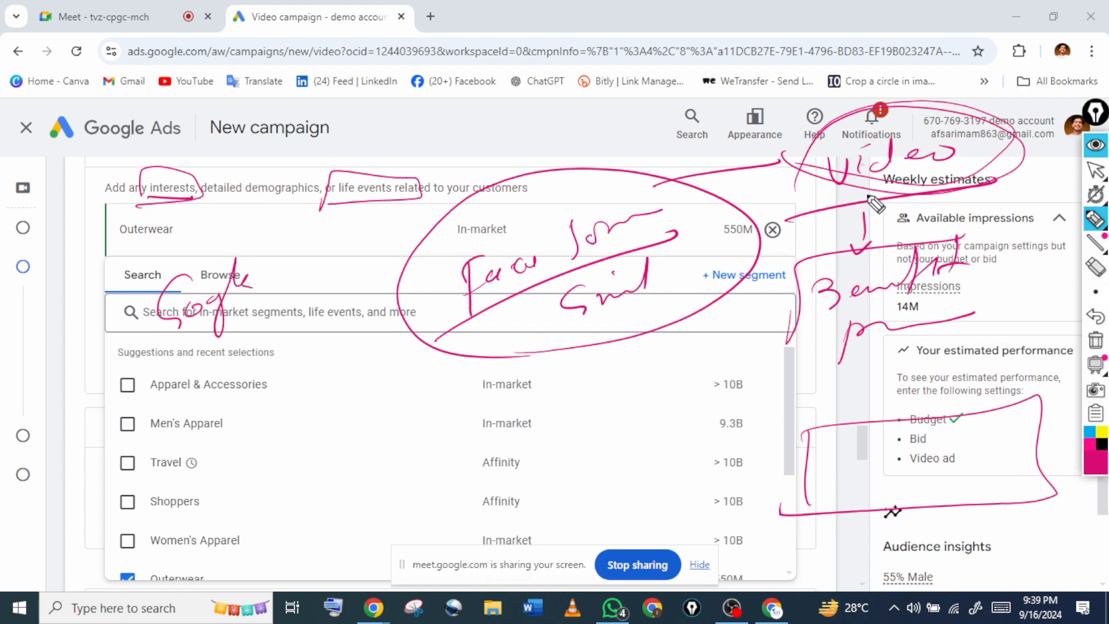
{"action": "mouse_move", "coordinate": [881, 137]}
{"action": "left_mouse_down"}
{"action": "mouse_move", "coordinate": [1020, 195]}
{"action": "mouse_move", "coordinate": [865, 124]}
{"action": "mouse_move", "coordinate": [812, 200]}
{"action": "left_mouse_up"}
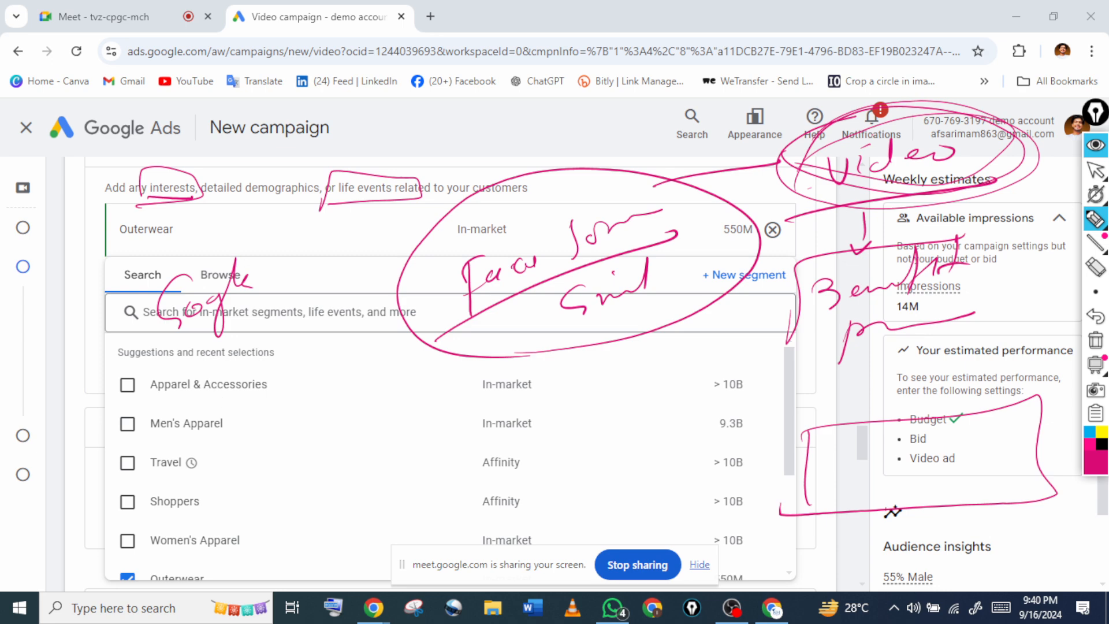
{"action": "left_click", "coordinate": [1096, 341]}
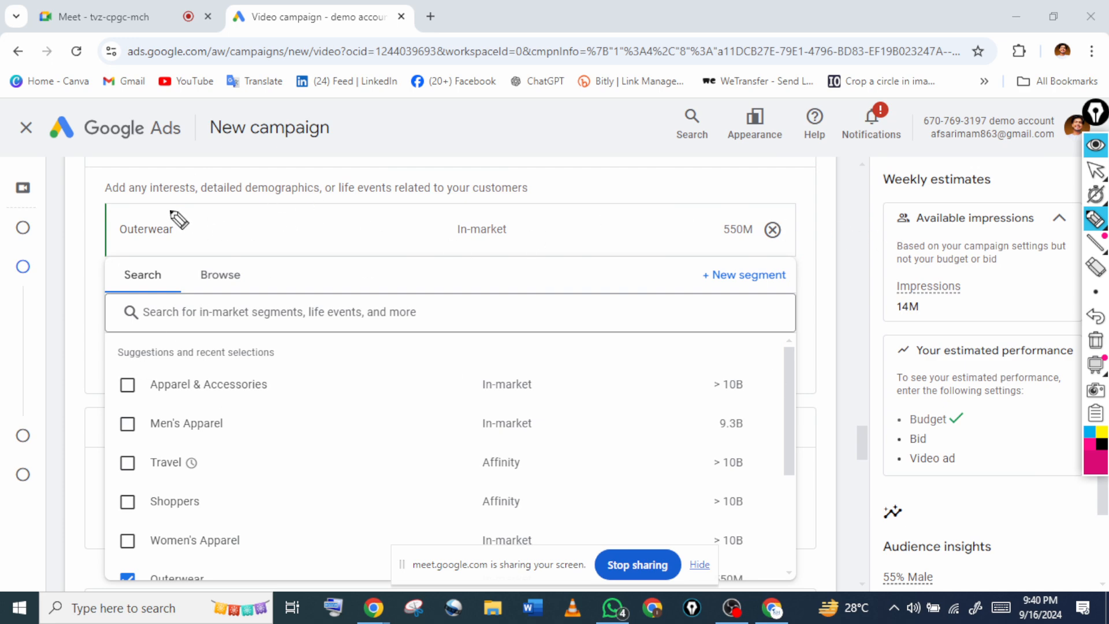
Underline "interests" and "detailed demographics" in the description with the pen, and clear the underlines
{"action": "left_click_drag", "start_coordinate": [142, 198], "coordinate": [272, 192]}
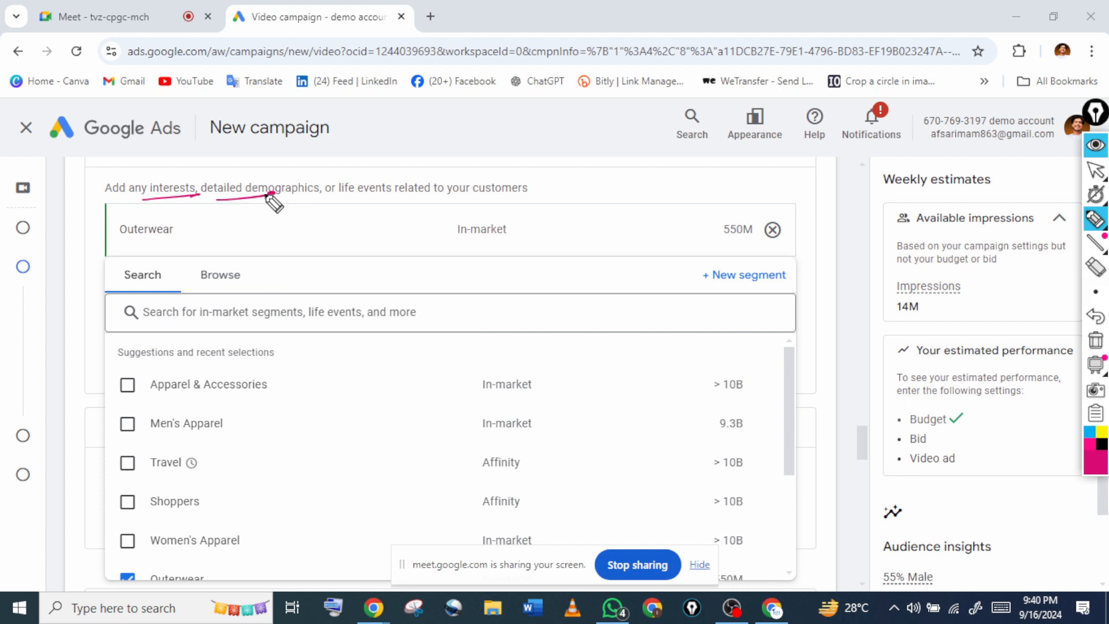
{"action": "left_click", "coordinate": [1096, 171]}
{"action": "left_click", "coordinate": [1097, 341]}
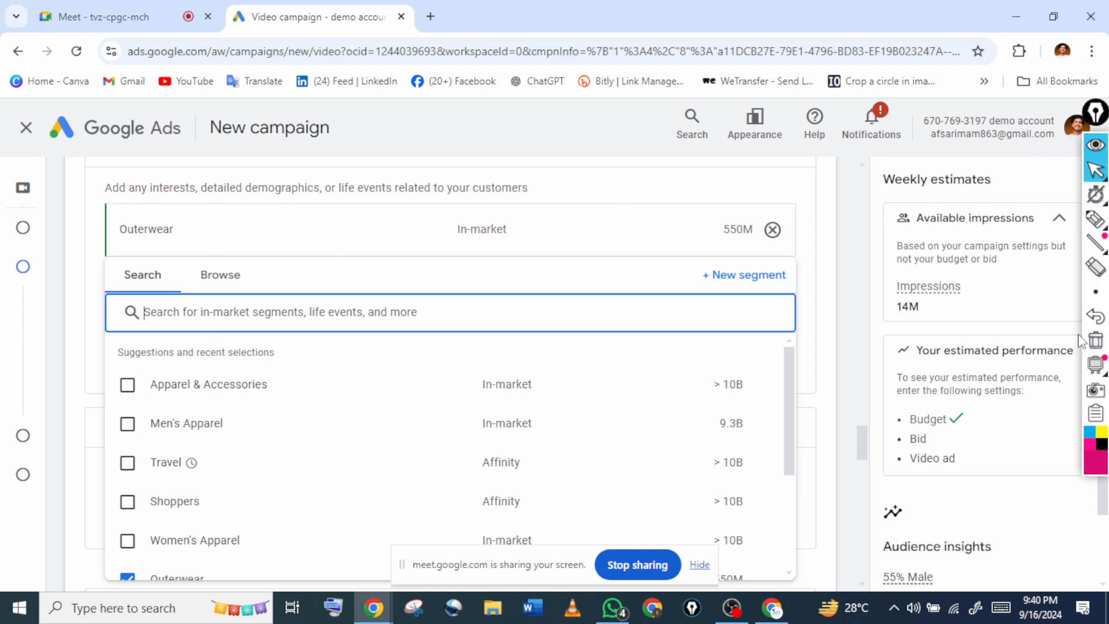
Search the audience segments for "beauty" and look through the matching segments and their types
{"action": "type", "text": "beauty"}
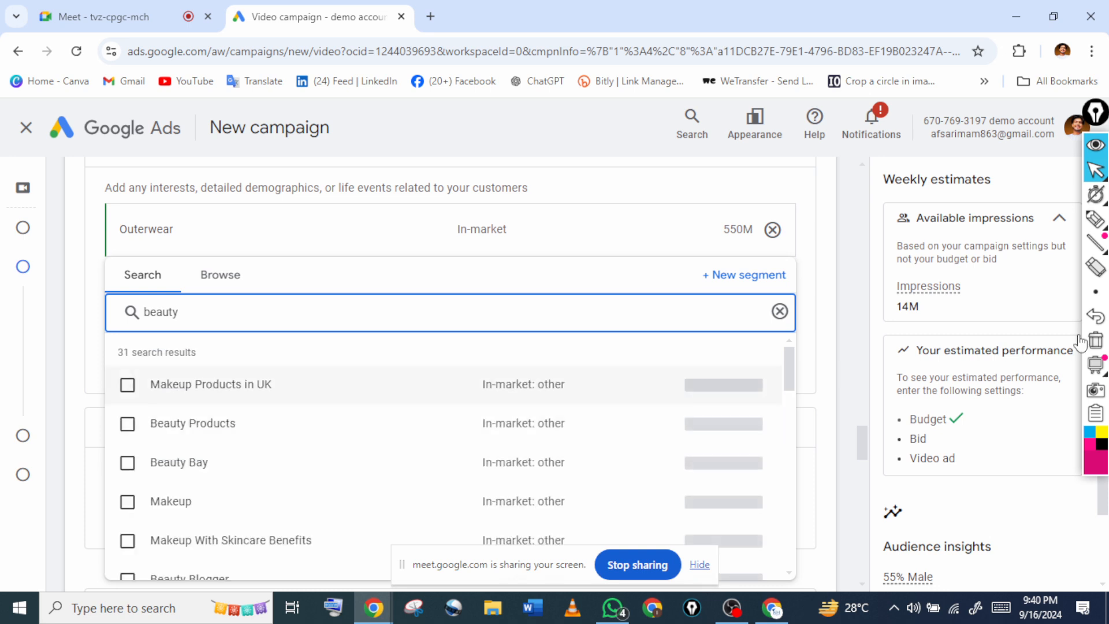
{"action": "key", "text": "Down"}
{"action": "key", "text": "Down"}
{"action": "key", "text": "Down"}
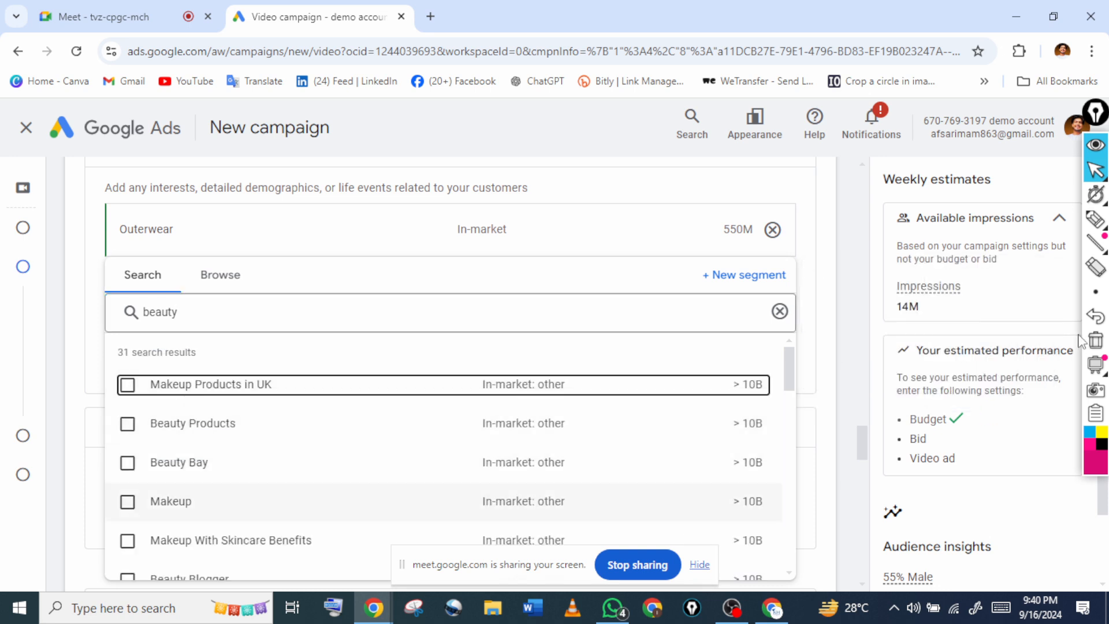
{"action": "key", "text": "Down"}
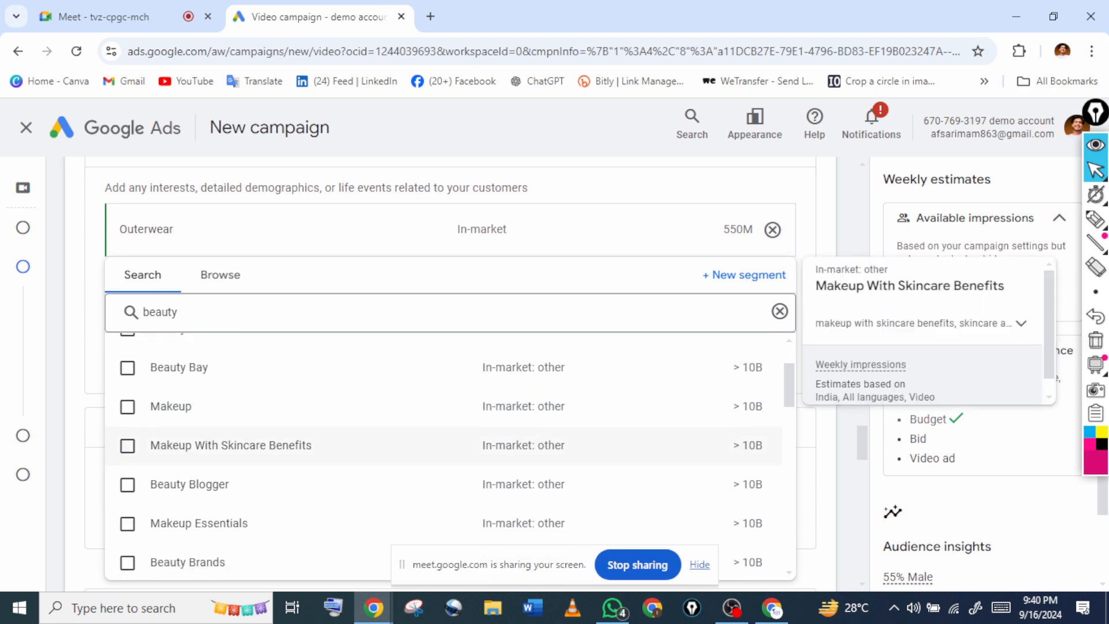
{"action": "scroll", "coordinate": [451, 494], "scroll_direction": "down", "scroll_amount": 1}
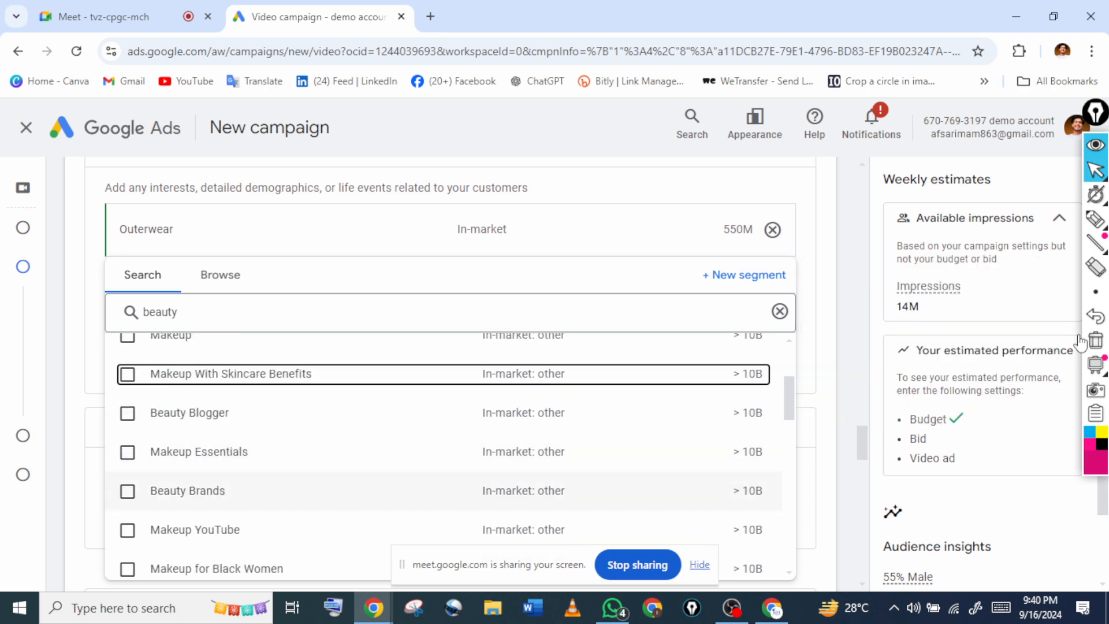
{"action": "scroll", "coordinate": [451, 494], "scroll_direction": "down", "scroll_amount": 1}
{"action": "scroll", "coordinate": [520, 483], "scroll_direction": "down", "scroll_amount": 1}
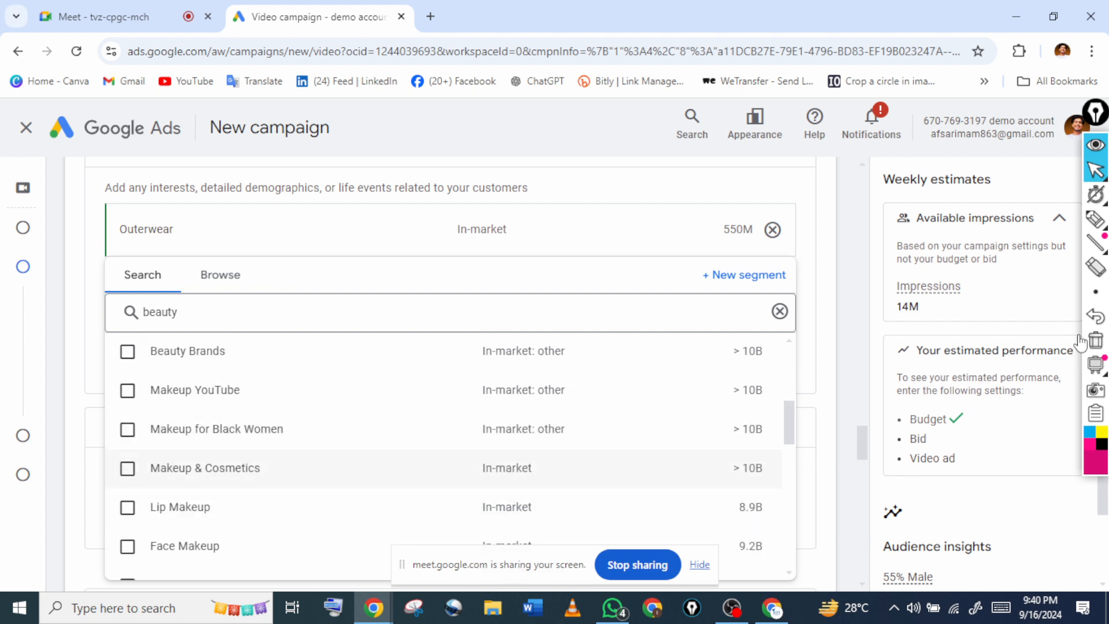
{"action": "scroll", "coordinate": [451, 442], "scroll_direction": "up", "scroll_amount": 3}
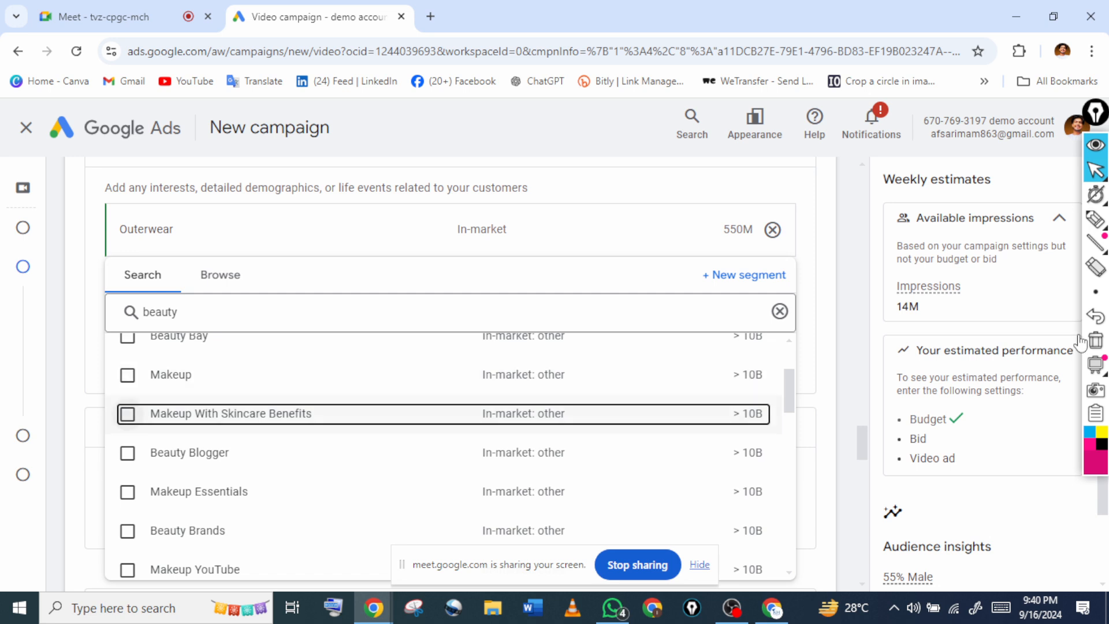
{"action": "scroll", "coordinate": [444, 453], "scroll_direction": "up", "scroll_amount": 2}
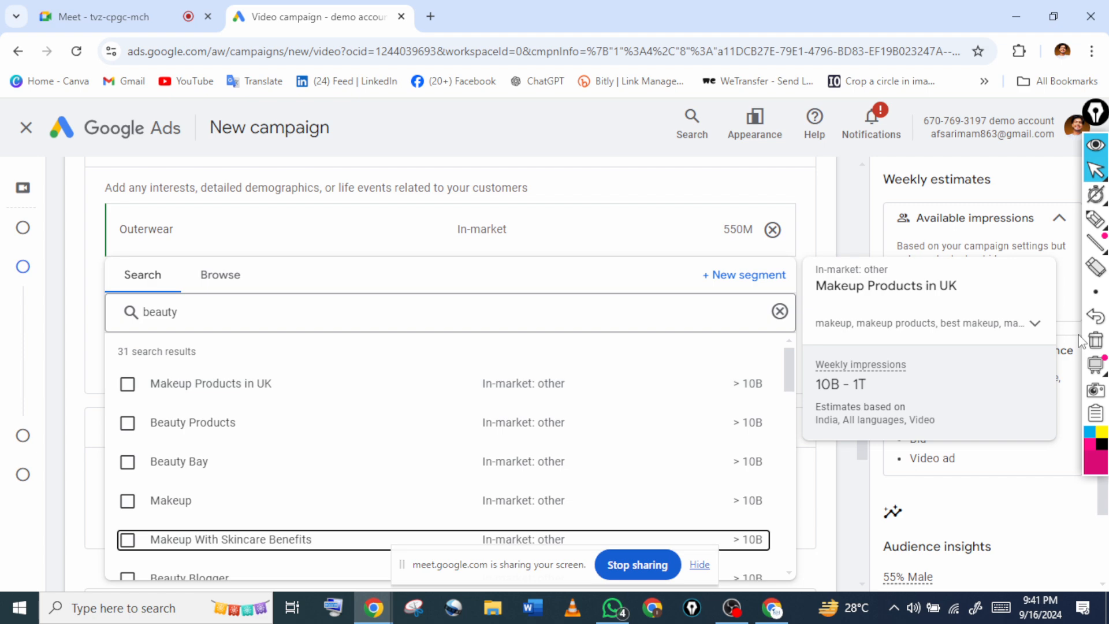
{"action": "left_click", "coordinate": [197, 312]}
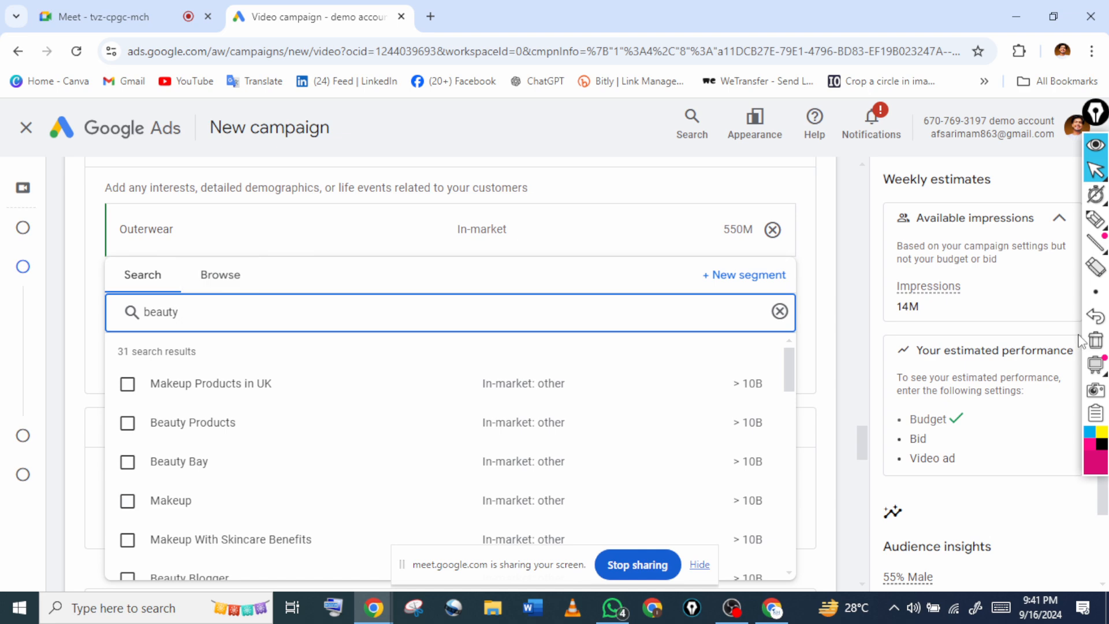
{"action": "left_click", "coordinate": [1096, 220]}
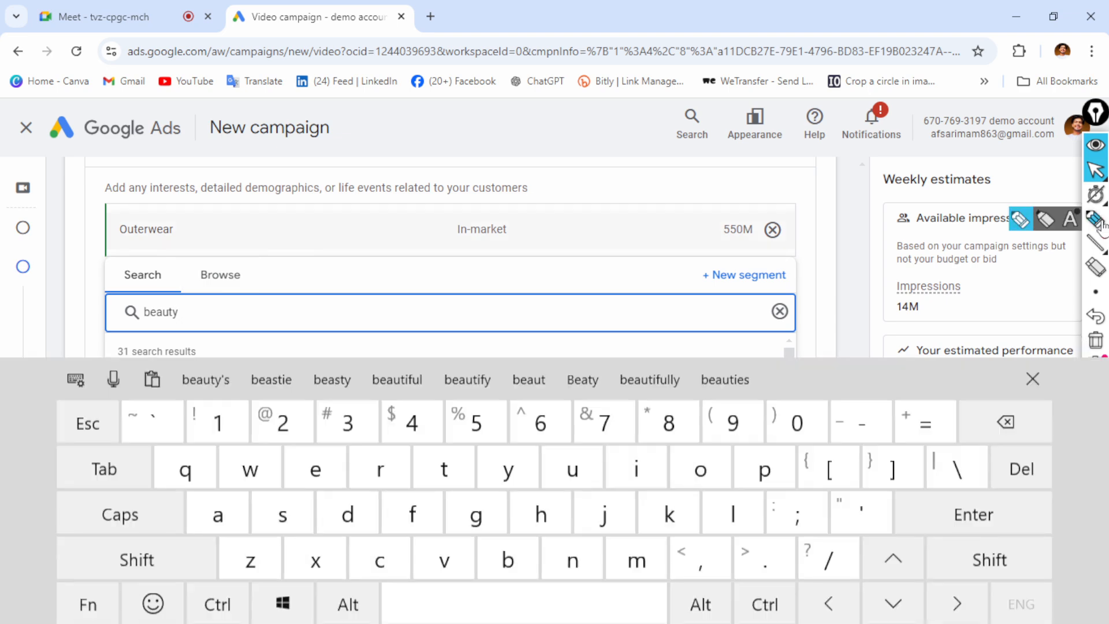
{"action": "left_click", "coordinate": [1099, 223]}
{"action": "mouse_move", "coordinate": [514, 224]}
{"action": "left_mouse_down"}
{"action": "mouse_move", "coordinate": [519, 260]}
{"action": "mouse_move", "coordinate": [541, 202]}
{"action": "left_mouse_up"}
{"action": "left_click_drag", "start_coordinate": [542, 235], "coordinate": [601, 204]}
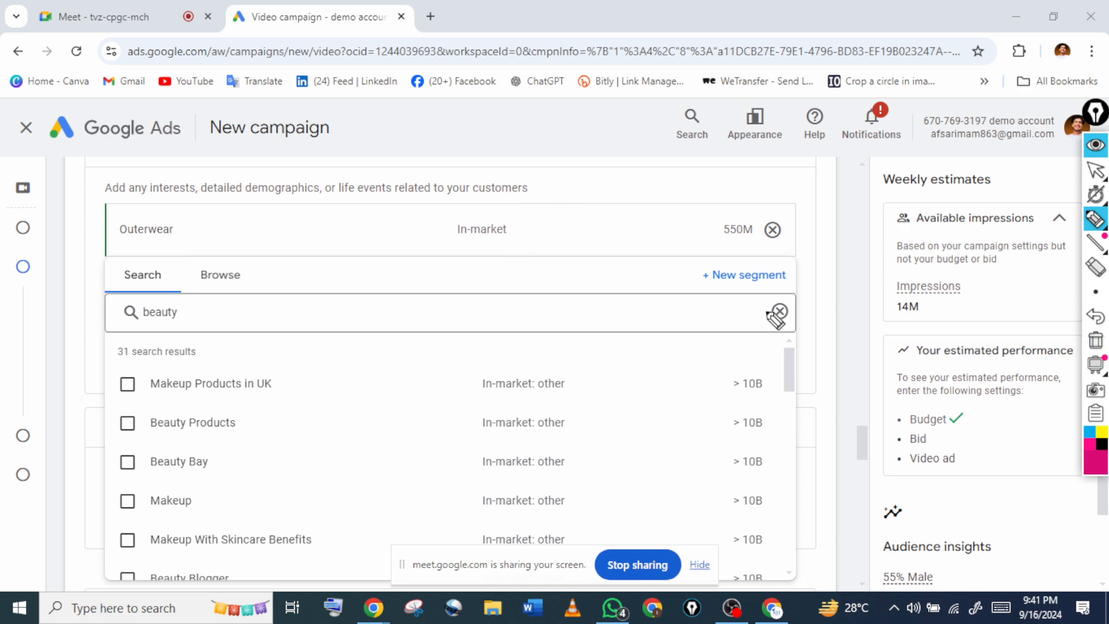
{"action": "left_click", "coordinate": [1098, 176]}
{"action": "left_click", "coordinate": [1097, 179]}
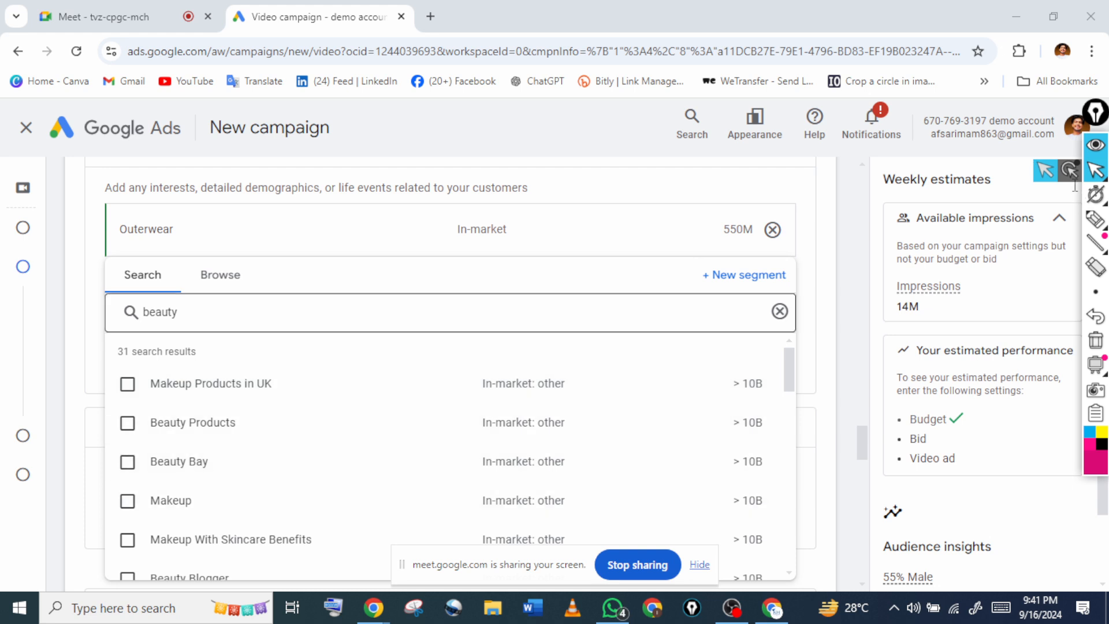
Box the "In-market: other" labels of Makeup Products in UK and Beauty Bay with the pen
{"action": "left_click", "coordinate": [1096, 219]}
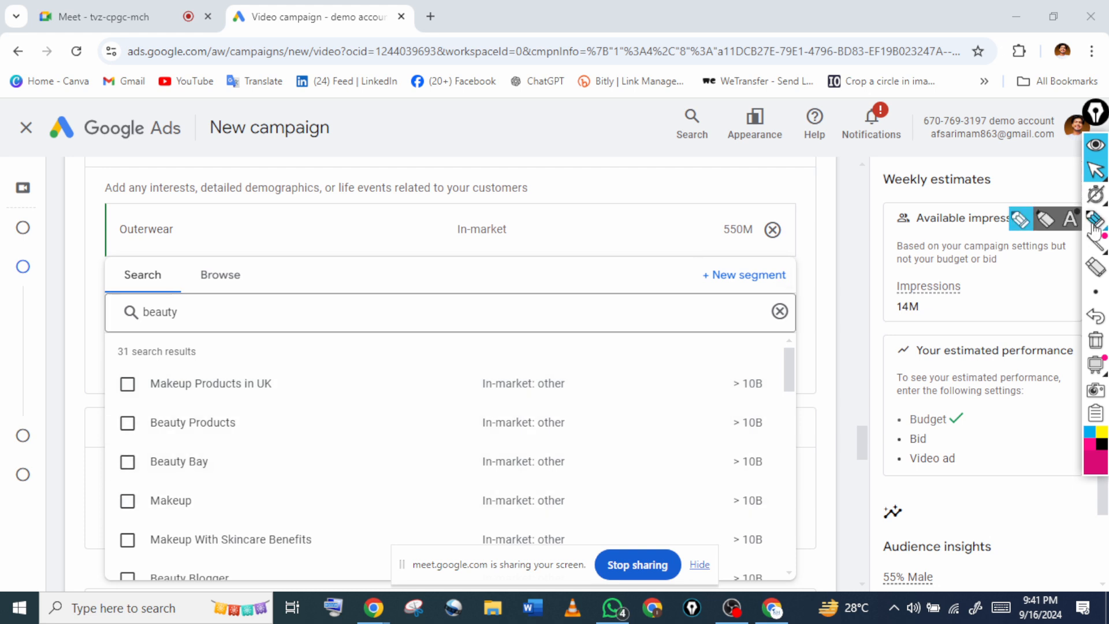
{"action": "mouse_move", "coordinate": [452, 386]}
{"action": "left_mouse_down"}
{"action": "mouse_move", "coordinate": [569, 356]}
{"action": "mouse_move", "coordinate": [465, 403]}
{"action": "left_mouse_up"}
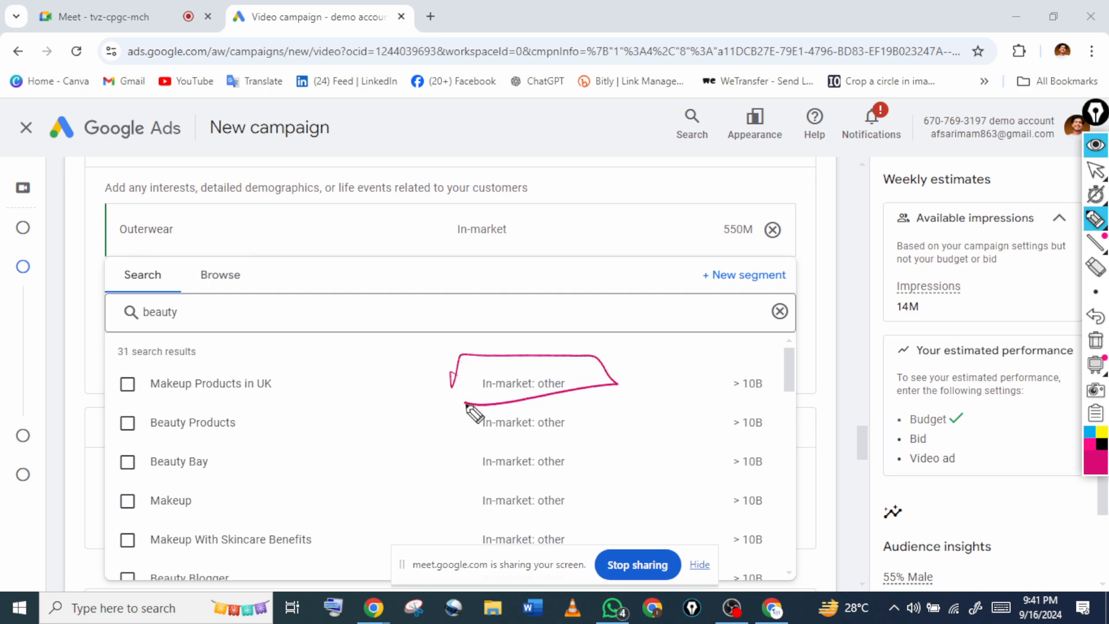
{"action": "mouse_move", "coordinate": [465, 457]}
{"action": "left_mouse_down"}
{"action": "mouse_move", "coordinate": [466, 482]}
{"action": "mouse_move", "coordinate": [572, 486]}
{"action": "mouse_move", "coordinate": [467, 490]}
{"action": "left_mouse_up"}
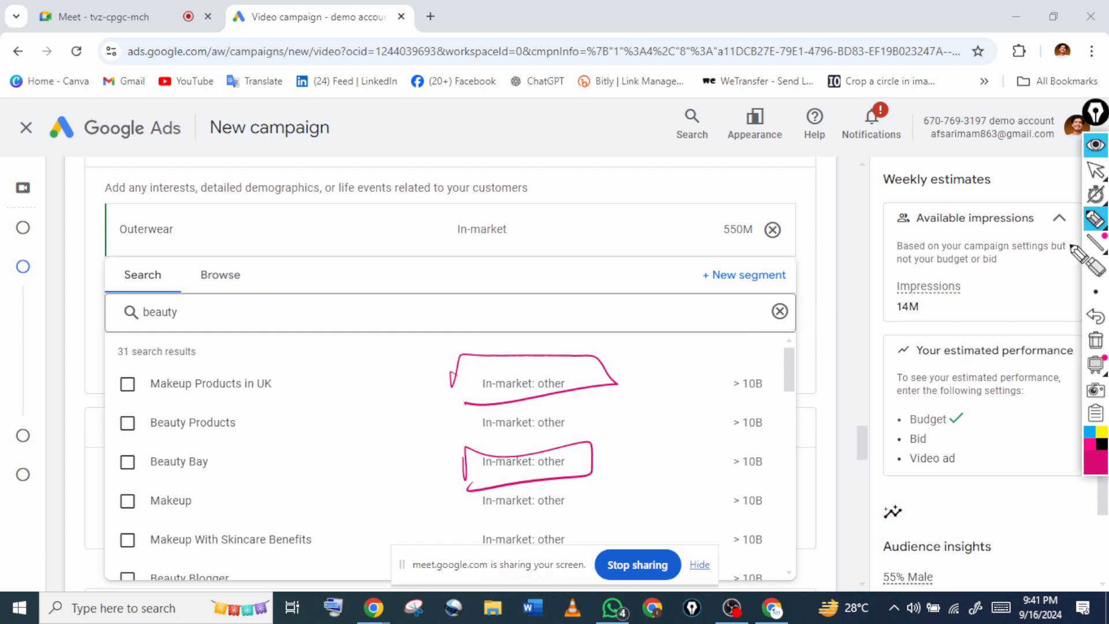
{"action": "left_click", "coordinate": [1096, 170]}
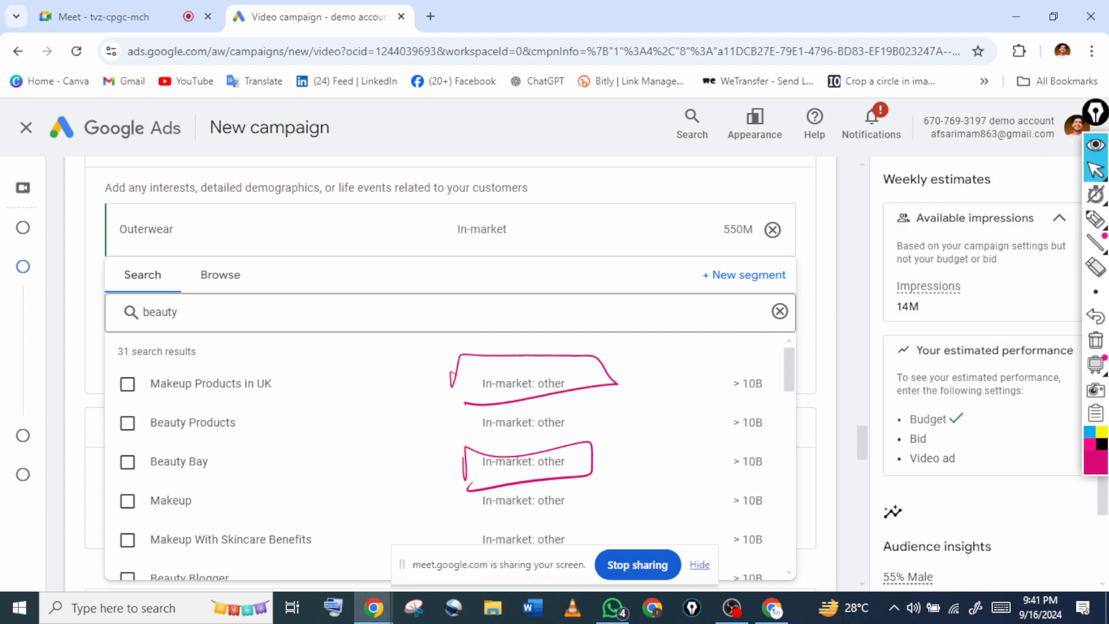
Examine the beauty results from the In-market entries down to the Affinity entries, and clear the pen boxes
{"action": "scroll", "coordinate": [451, 428], "scroll_direction": "down", "scroll_amount": 3}
{"action": "scroll", "coordinate": [451, 427], "scroll_direction": "up", "scroll_amount": 1}
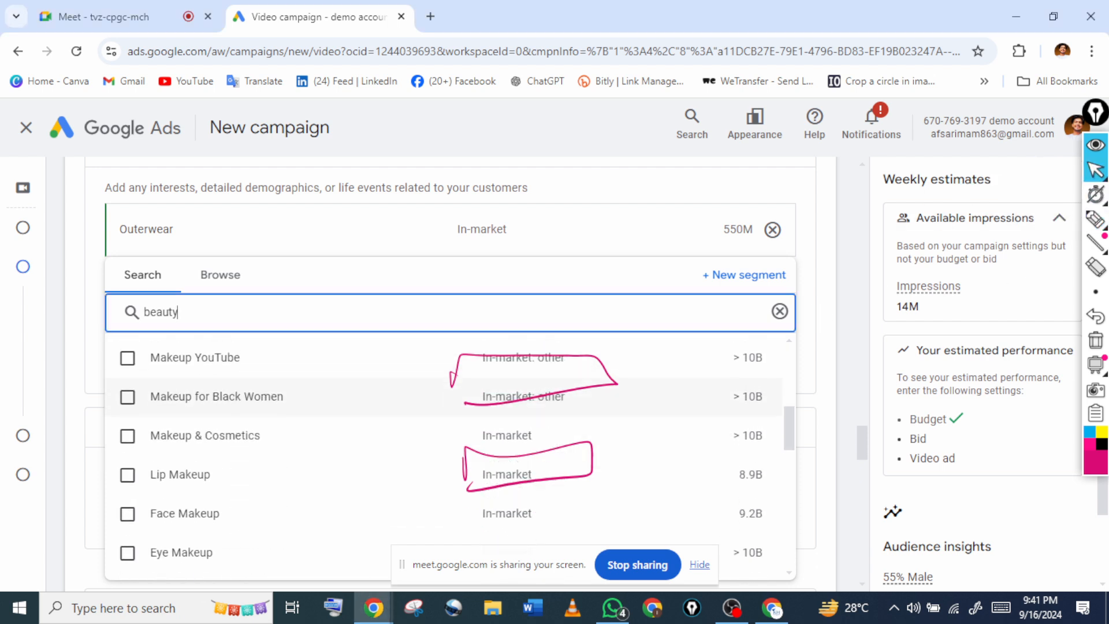
{"action": "scroll", "coordinate": [451, 428], "scroll_direction": "up", "scroll_amount": 1}
{"action": "scroll", "coordinate": [451, 428], "scroll_direction": "down", "scroll_amount": 5}
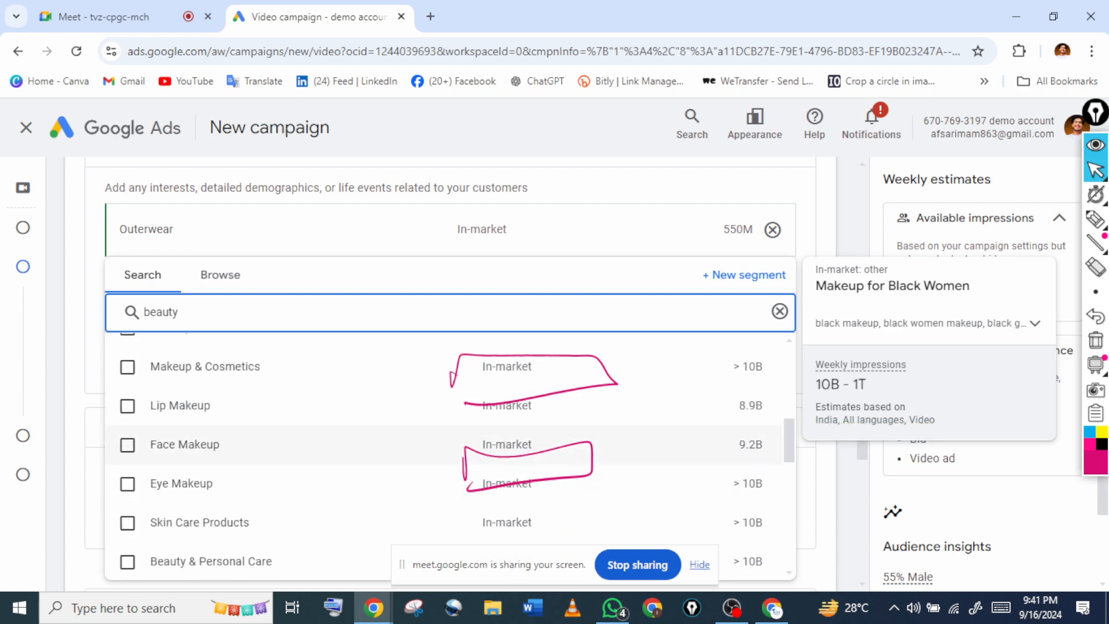
{"action": "scroll", "coordinate": [450, 428], "scroll_direction": "down", "scroll_amount": 6}
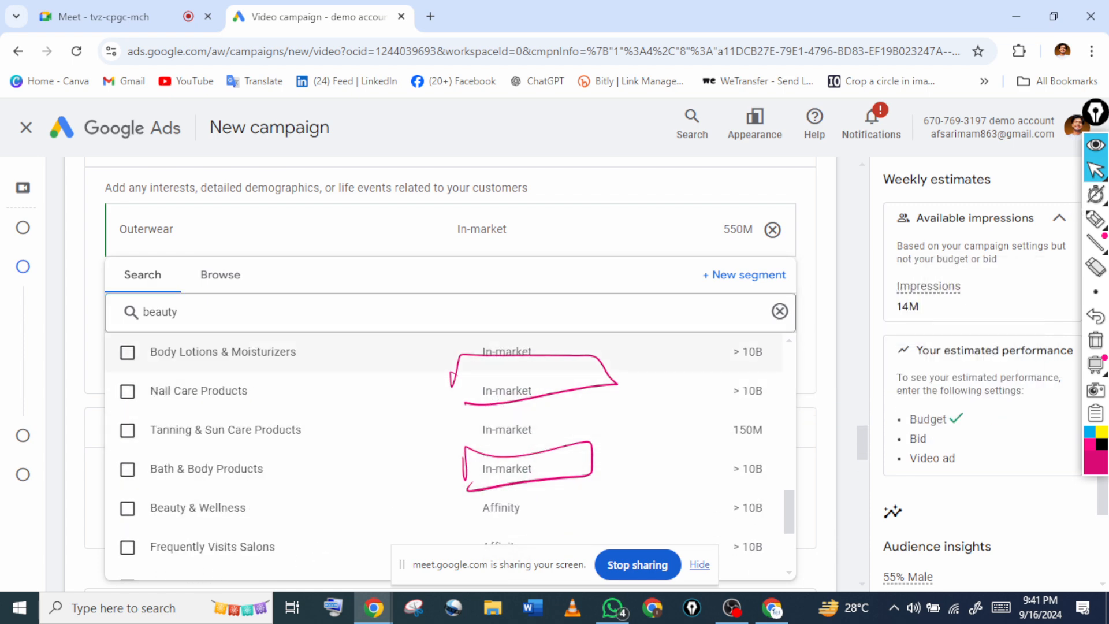
{"action": "left_click", "coordinate": [1097, 340]}
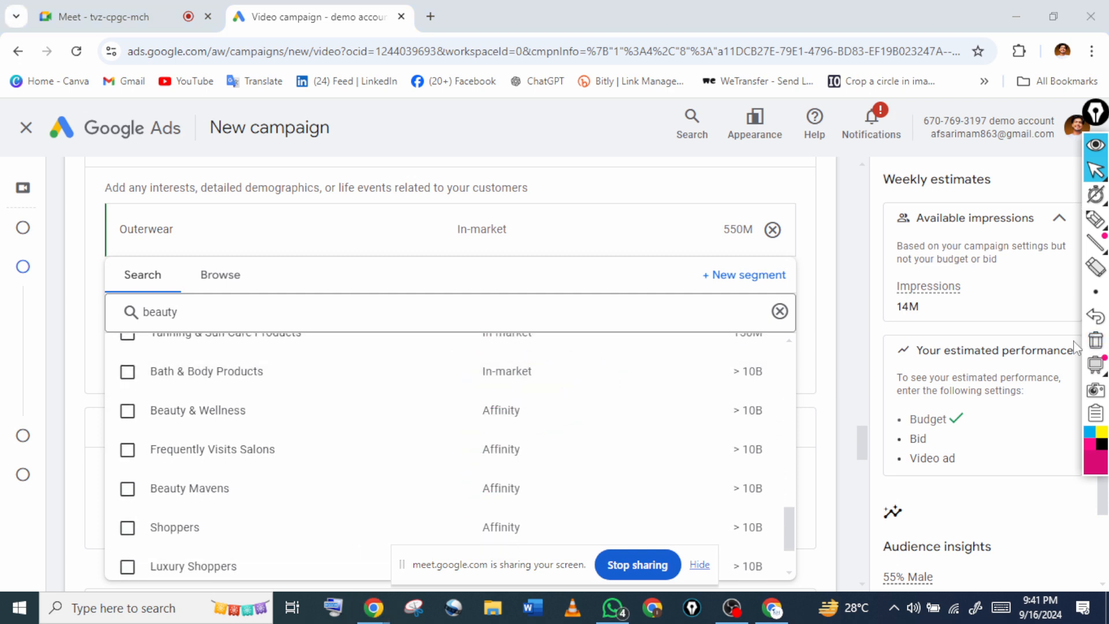
Box the Affinity label of Frequently Visits Salons with the pen, then display the browsable segment categories and clear the marks
{"action": "left_click", "coordinate": [1096, 218]}
{"action": "mouse_move", "coordinate": [466, 445]}
{"action": "left_mouse_down"}
{"action": "mouse_move", "coordinate": [566, 453]}
{"action": "mouse_move", "coordinate": [445, 488]}
{"action": "left_mouse_up"}
{"action": "left_click", "coordinate": [944, 192]}
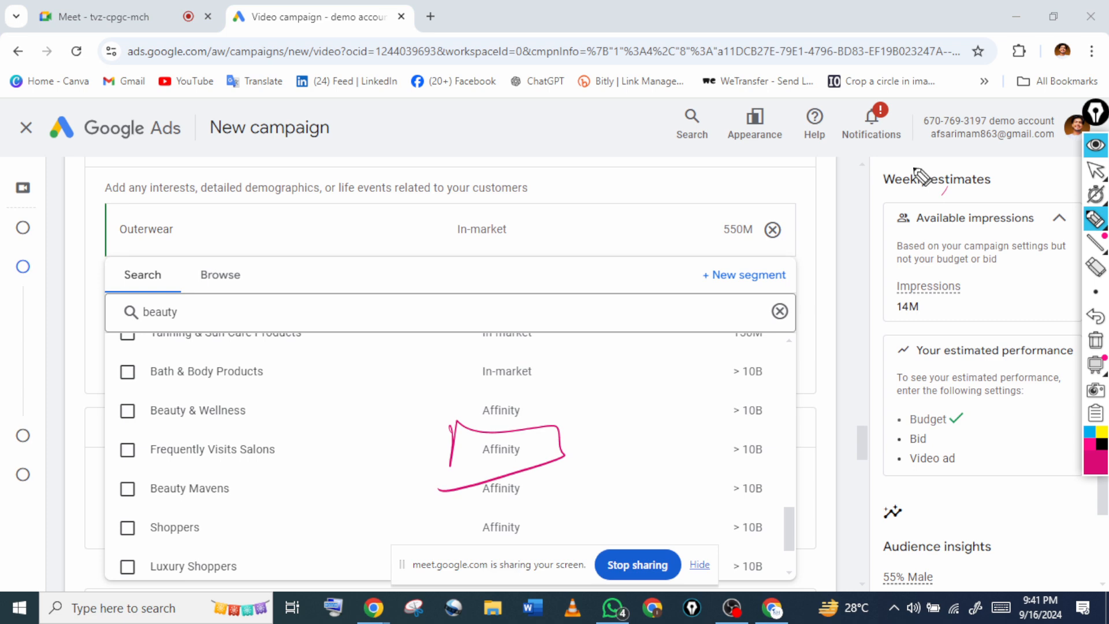
{"action": "left_click", "coordinate": [1096, 171]}
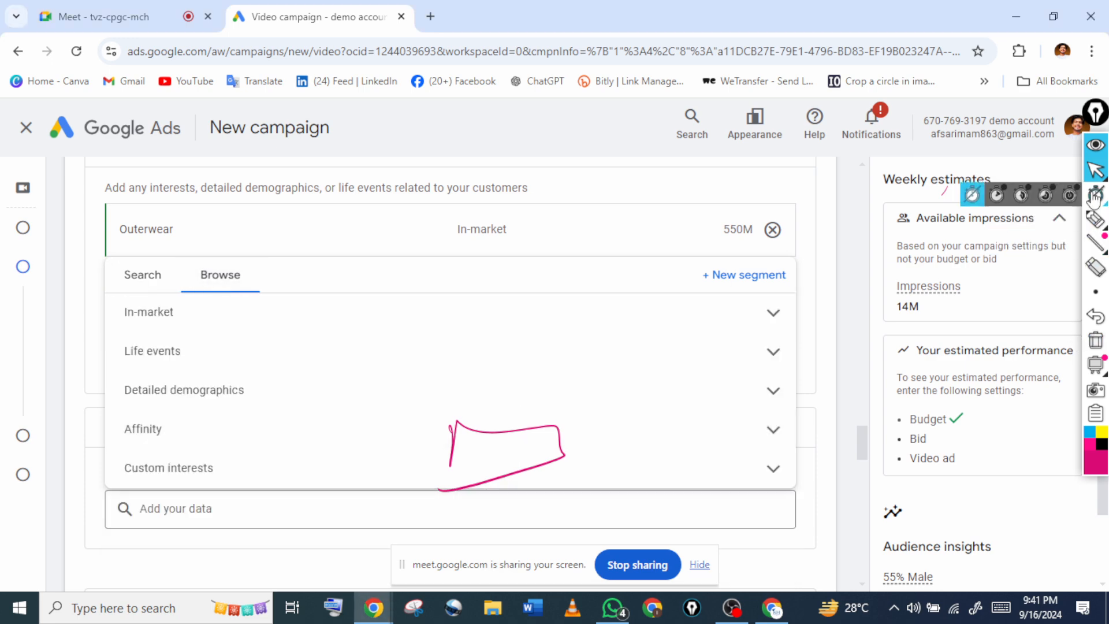
{"action": "left_click", "coordinate": [1099, 344]}
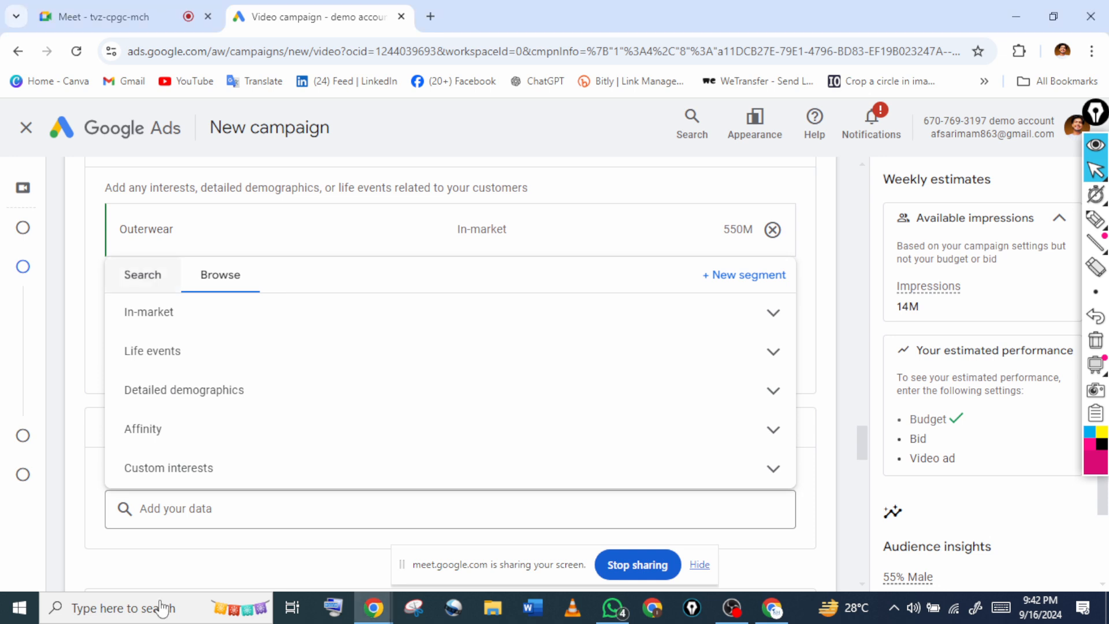
Return to the "beauty" search results and look through the "In-market: other" and In-market segments
{"action": "left_click", "coordinate": [143, 275]}
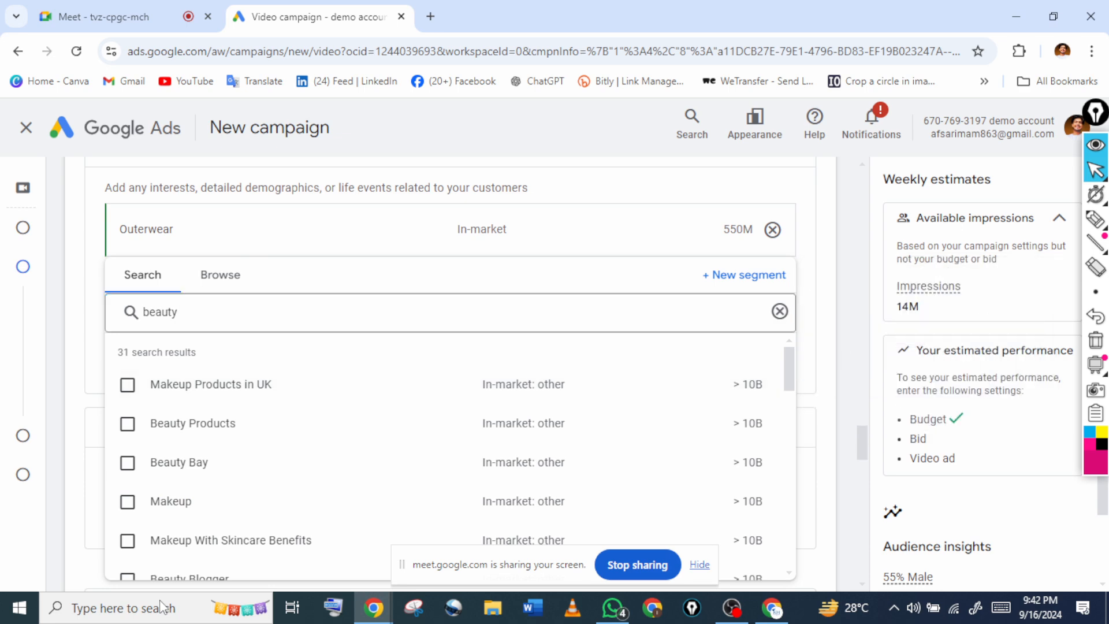
{"action": "scroll", "coordinate": [405, 463], "scroll_direction": "down", "scroll_amount": 5}
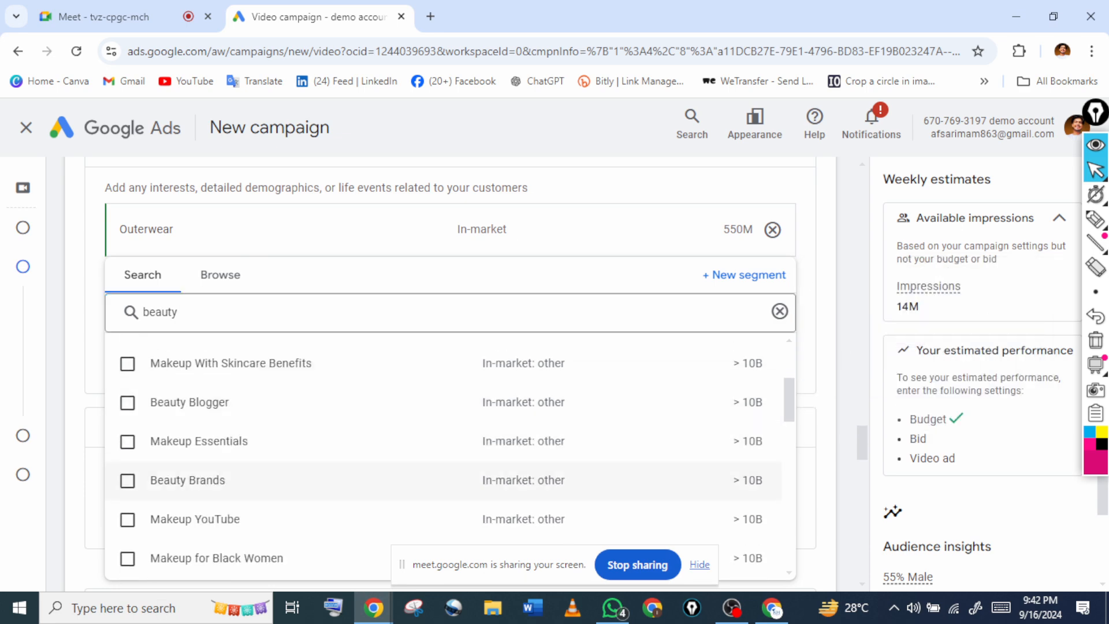
{"action": "scroll", "coordinate": [404, 433], "scroll_direction": "down", "scroll_amount": 3}
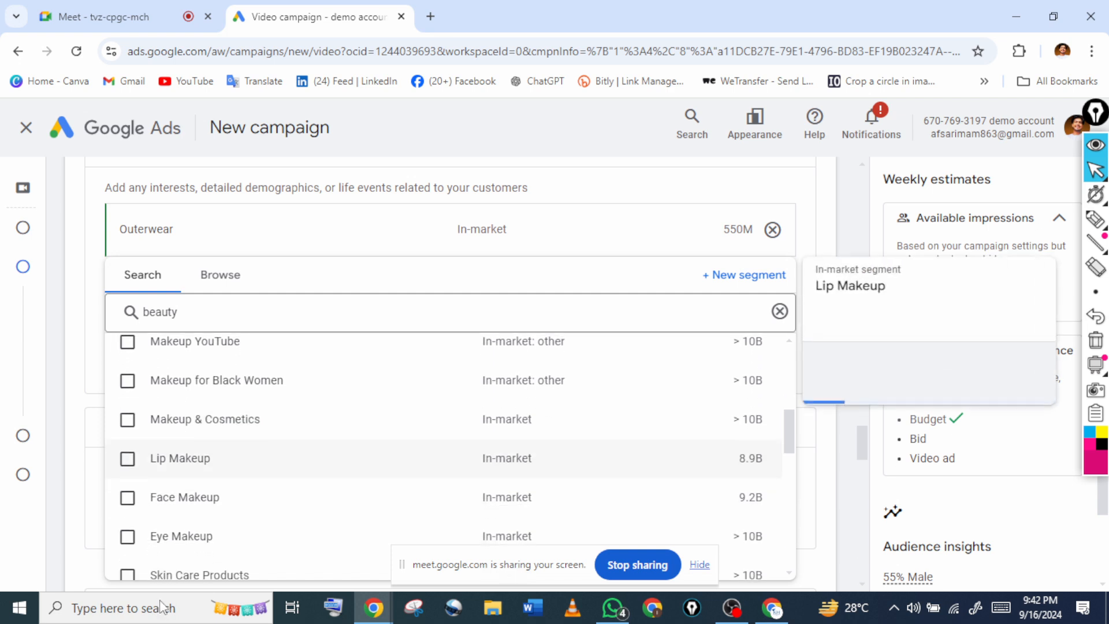
{"action": "scroll", "coordinate": [404, 451], "scroll_direction": "up", "scroll_amount": 5}
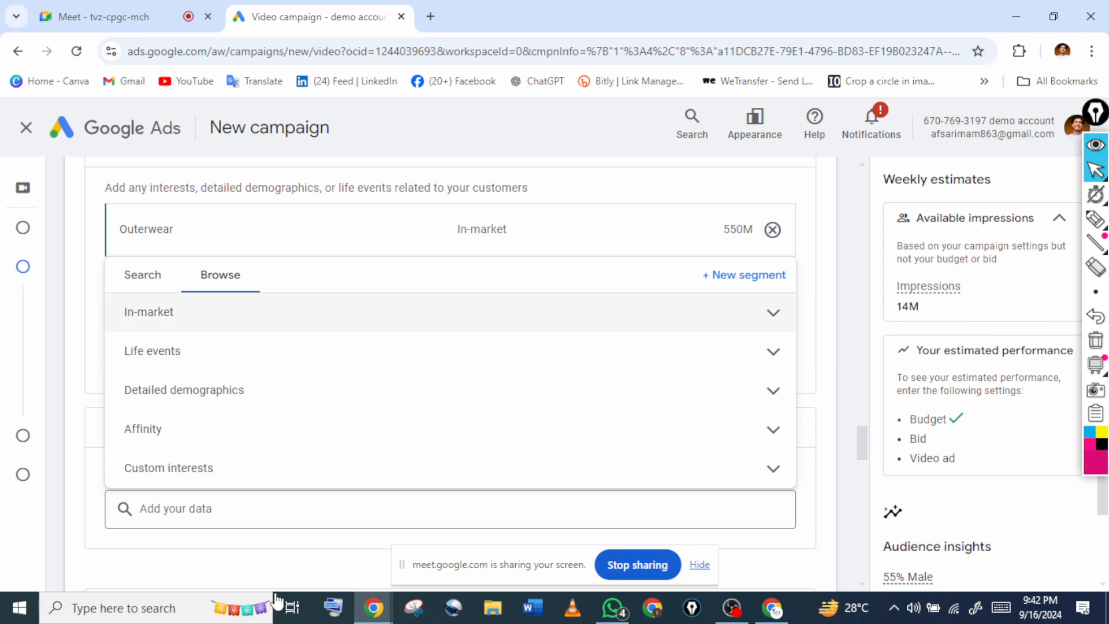
Browse the segment categories, expand Affinity and look through its interest groups down to Vehicles & Transportation
{"action": "left_click", "coordinate": [150, 312]}
{"action": "left_click", "coordinate": [149, 312]}
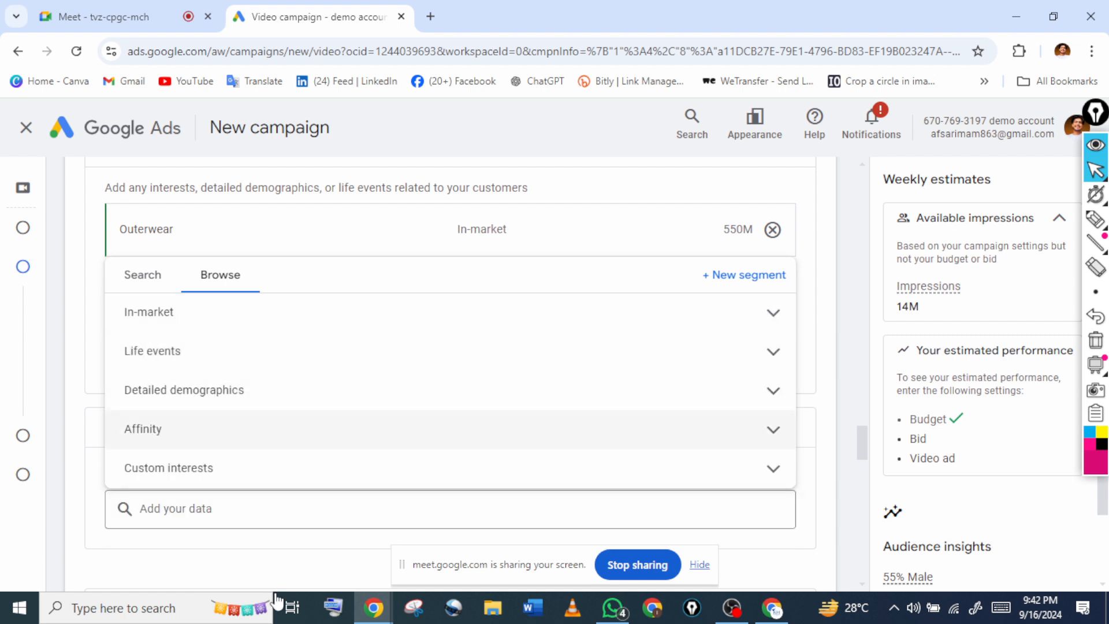
{"action": "left_click", "coordinate": [142, 429]}
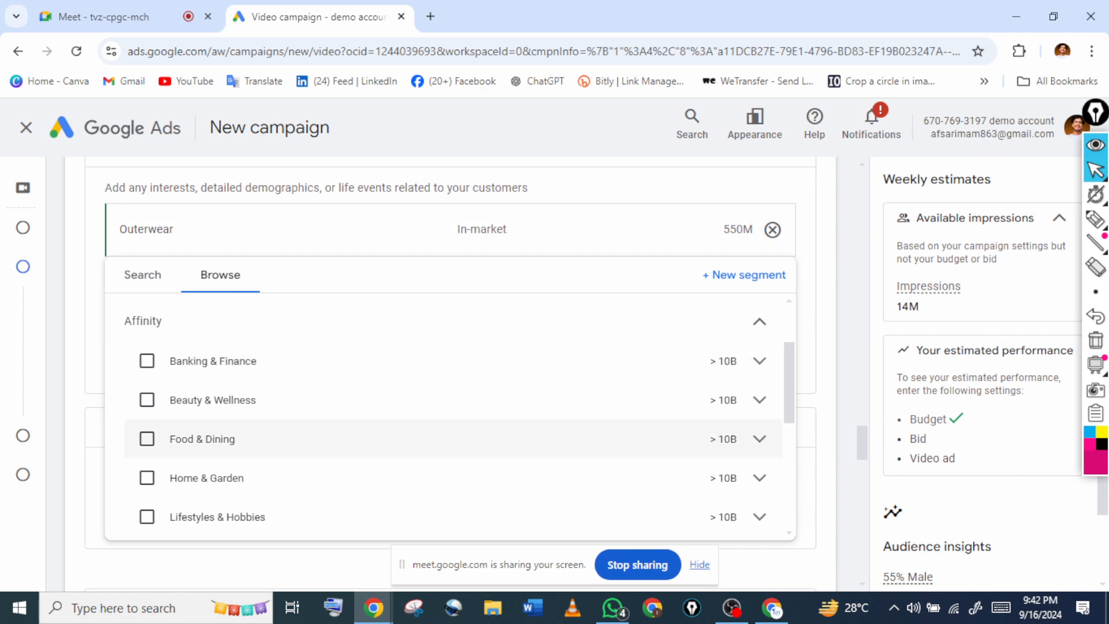
{"action": "scroll", "coordinate": [405, 433], "scroll_direction": "down", "scroll_amount": 2}
{"action": "scroll", "coordinate": [404, 434], "scroll_direction": "down", "scroll_amount": 5}
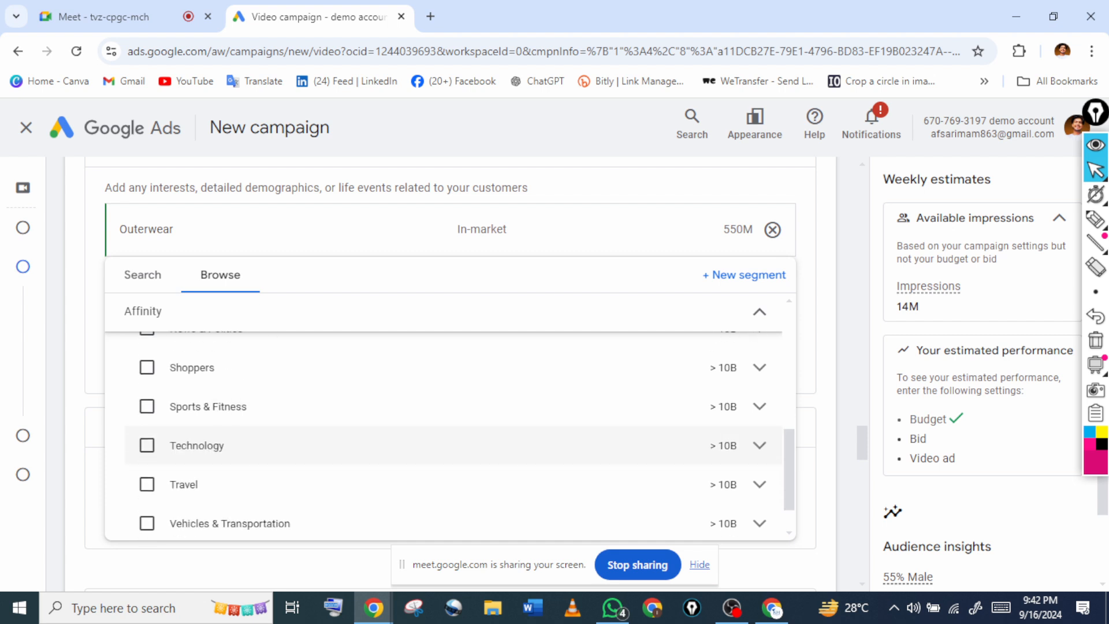
{"action": "scroll", "coordinate": [405, 434], "scroll_direction": "up", "scroll_amount": 2}
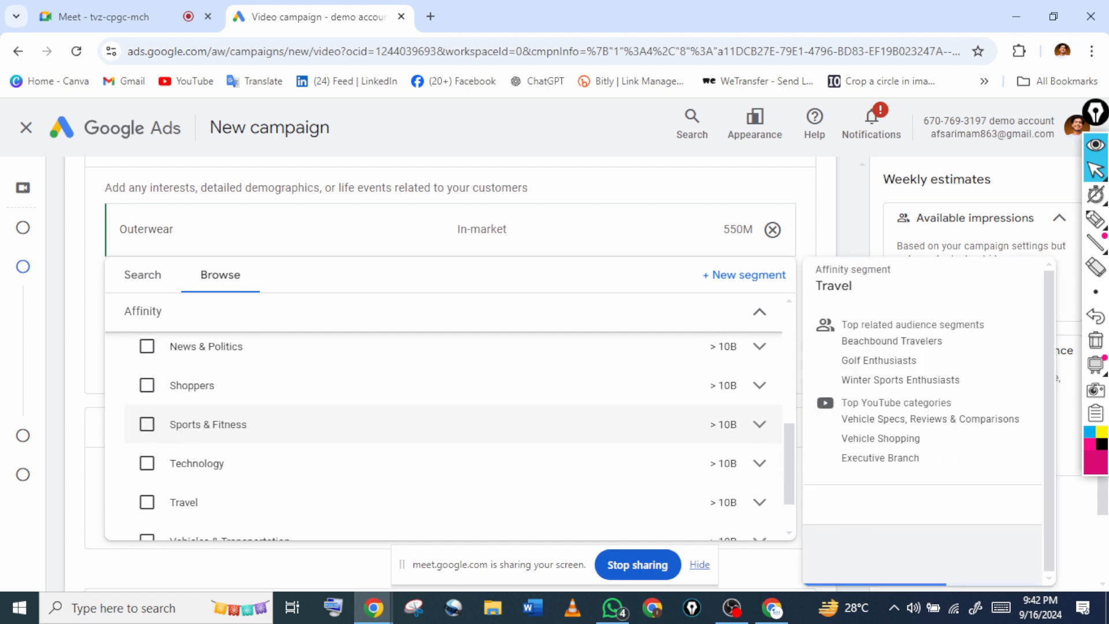
{"action": "scroll", "coordinate": [404, 434], "scroll_direction": "up", "scroll_amount": 3}
{"action": "scroll", "coordinate": [405, 433], "scroll_direction": "up", "scroll_amount": 1}
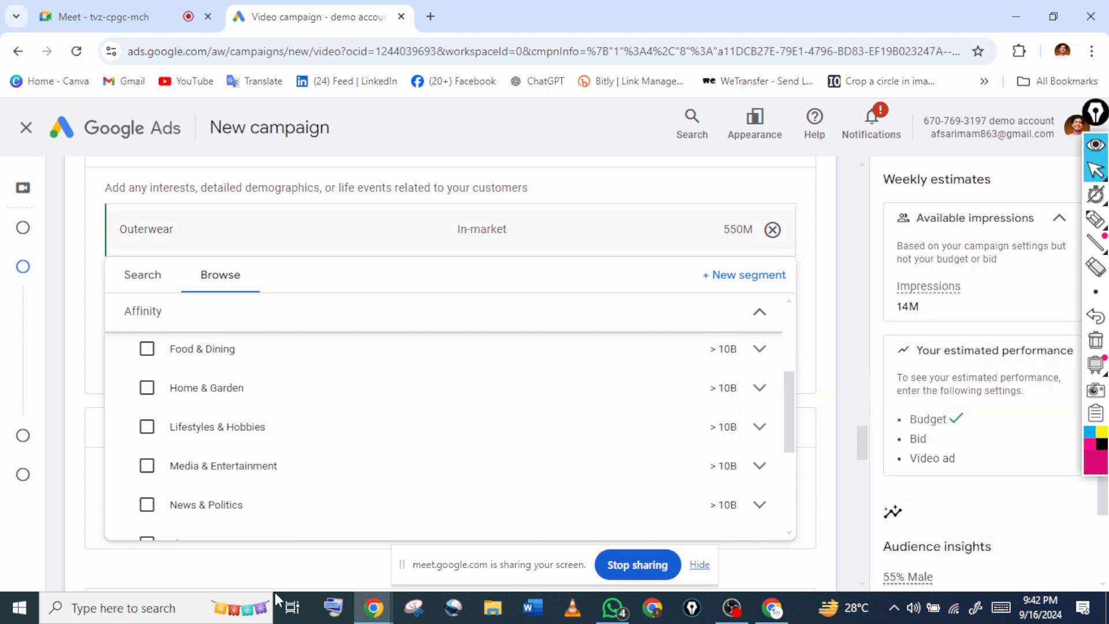
Handwrite "Google" with an arrow over the Outerwear row using the pen, underline it, and clear the marks
{"action": "left_click", "coordinate": [1096, 220]}
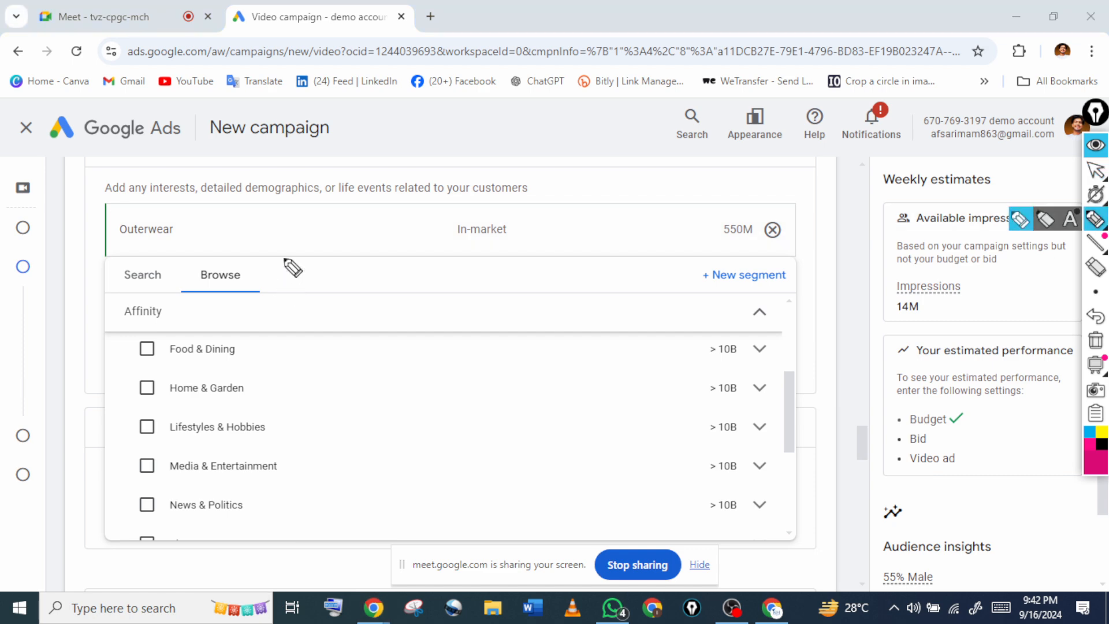
{"action": "mouse_move", "coordinate": [312, 213]}
{"action": "left_mouse_down"}
{"action": "mouse_move", "coordinate": [285, 260]}
{"action": "mouse_move", "coordinate": [474, 204]}
{"action": "left_mouse_up"}
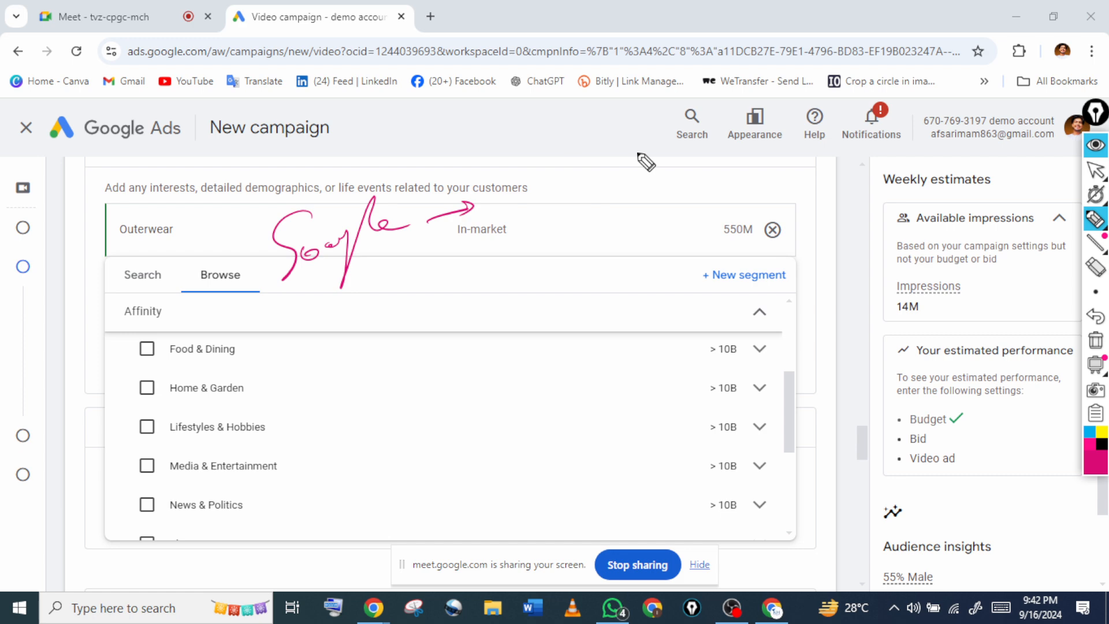
{"action": "left_click_drag", "start_coordinate": [190, 324], "coordinate": [498, 218]}
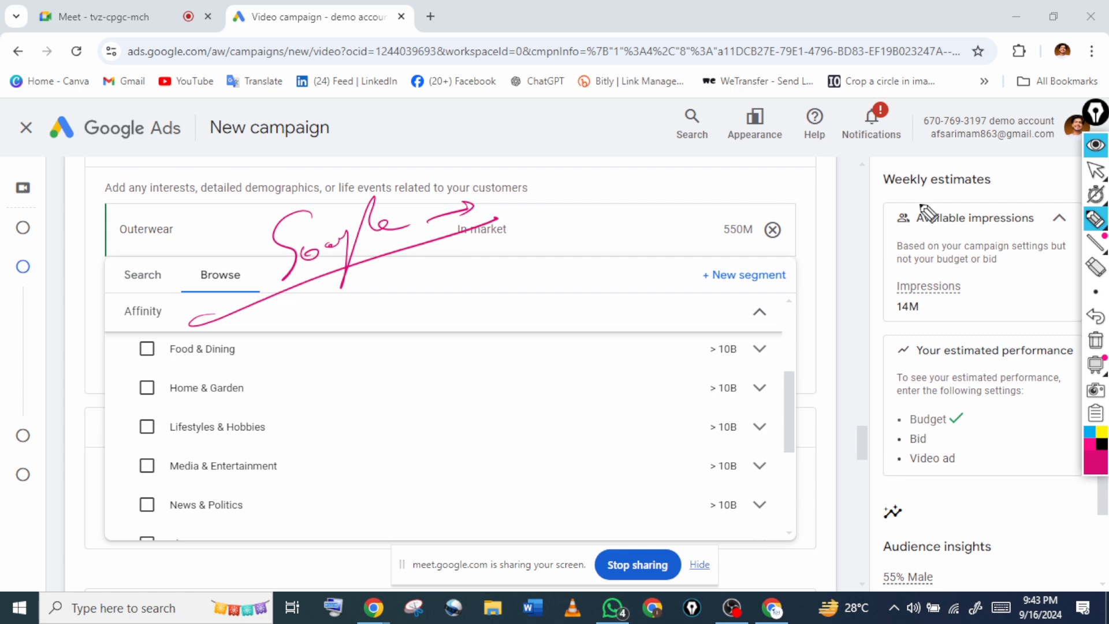
{"action": "left_click", "coordinate": [1096, 170]}
{"action": "left_click", "coordinate": [1097, 344]}
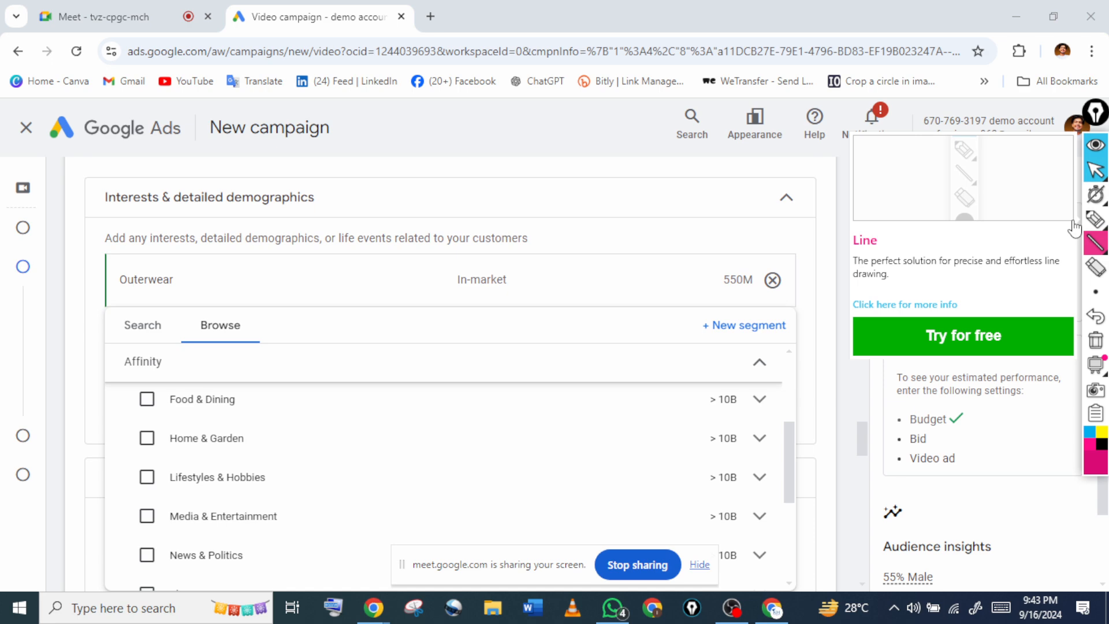
Handwrite "iPhone-16" over the Interests & detailed demographics section with the pen, underline it, point an arrow at it and circle it
{"action": "left_click", "coordinate": [1096, 218]}
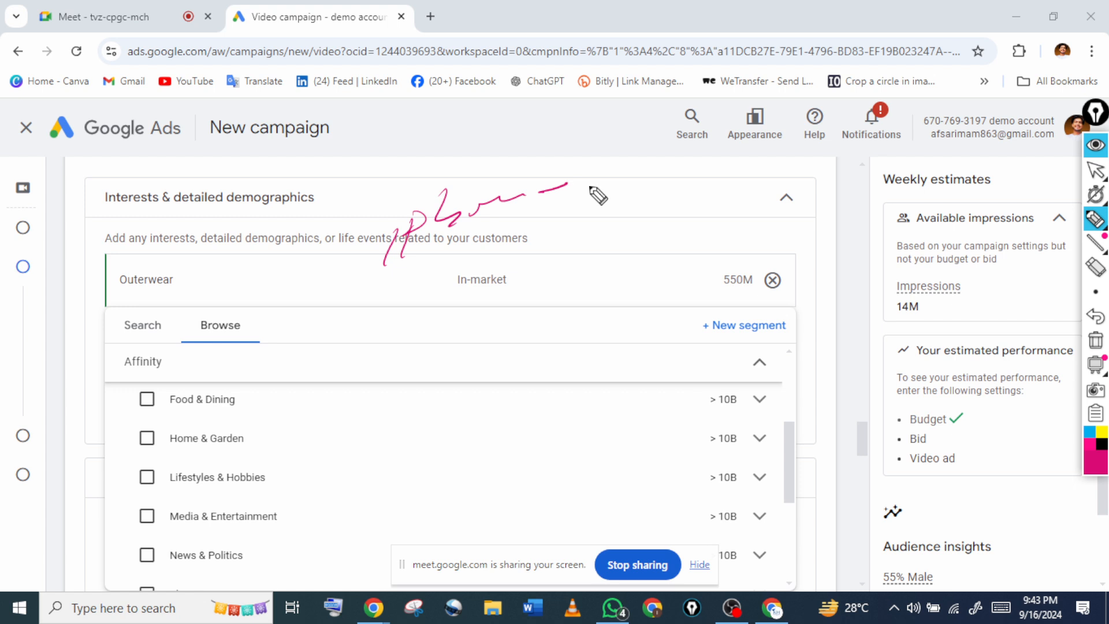
{"action": "left_click_drag", "start_coordinate": [589, 158], "coordinate": [579, 183]}
{"action": "left_click_drag", "start_coordinate": [609, 158], "coordinate": [595, 180]}
{"action": "left_click_drag", "start_coordinate": [299, 285], "coordinate": [651, 192]}
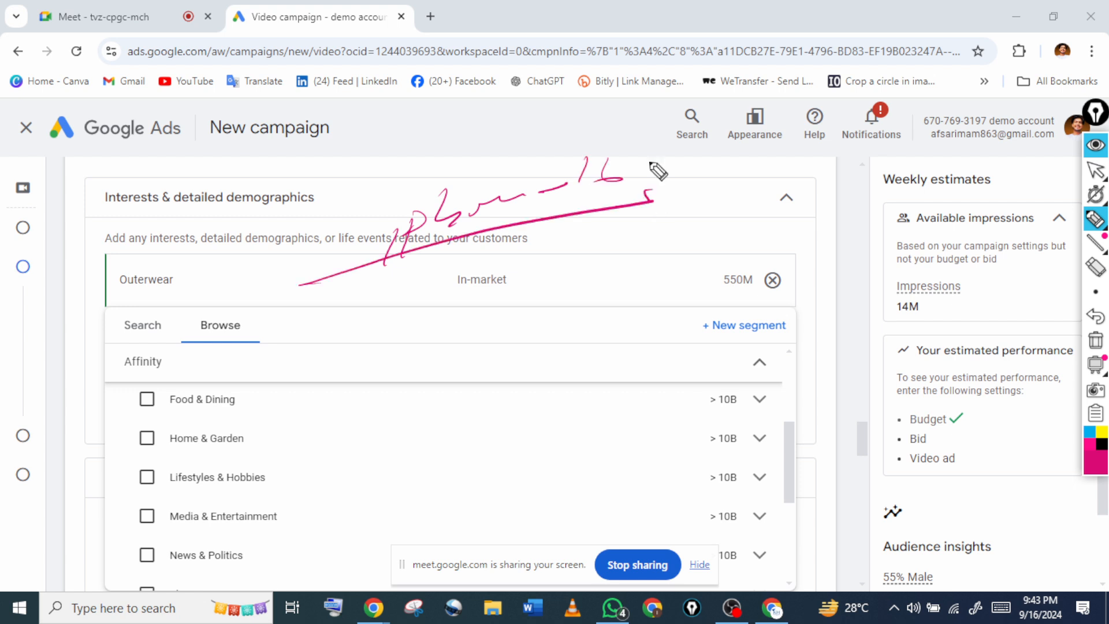
{"action": "left_click_drag", "start_coordinate": [479, 301], "coordinate": [482, 235]}
{"action": "mouse_move", "coordinate": [465, 266]}
{"action": "left_mouse_down"}
{"action": "mouse_move", "coordinate": [487, 240]}
{"action": "mouse_move", "coordinate": [494, 250]}
{"action": "left_mouse_up"}
{"action": "mouse_move", "coordinate": [312, 286]}
{"action": "left_mouse_down"}
{"action": "mouse_move", "coordinate": [624, 141]}
{"action": "mouse_move", "coordinate": [589, 244]}
{"action": "left_mouse_up"}
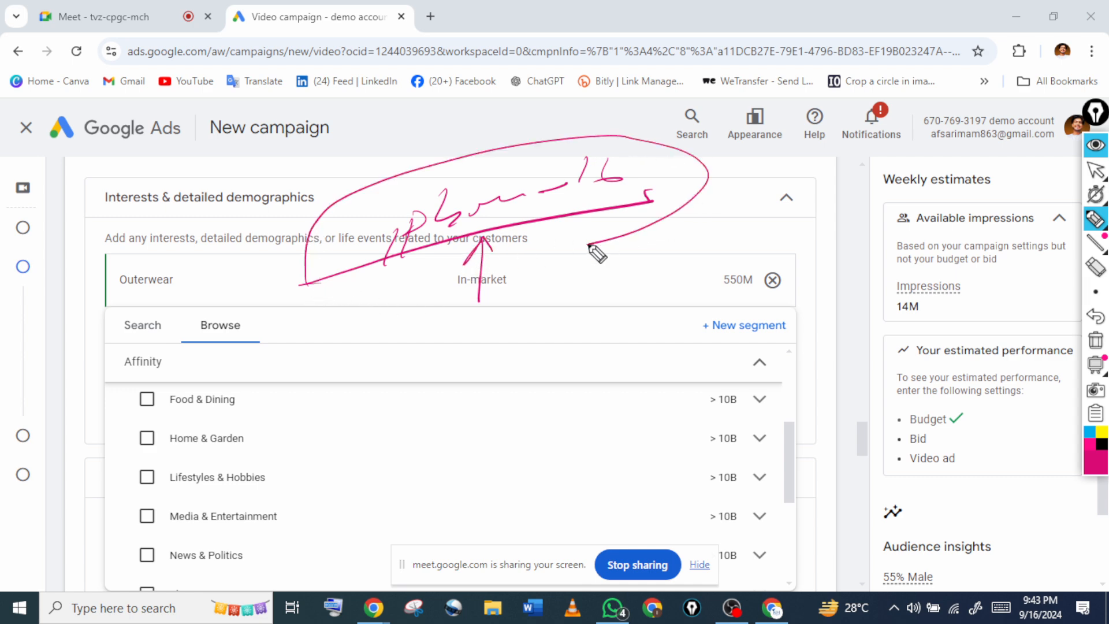
Handwrite a note beside the Outerwear segment, circle the Affinity heading, mark the existing arrow again, and erase all annotations
{"action": "mouse_move", "coordinate": [633, 299]}
{"action": "left_mouse_down"}
{"action": "mouse_move", "coordinate": [656, 279]}
{"action": "mouse_move", "coordinate": [764, 261]}
{"action": "left_mouse_up"}
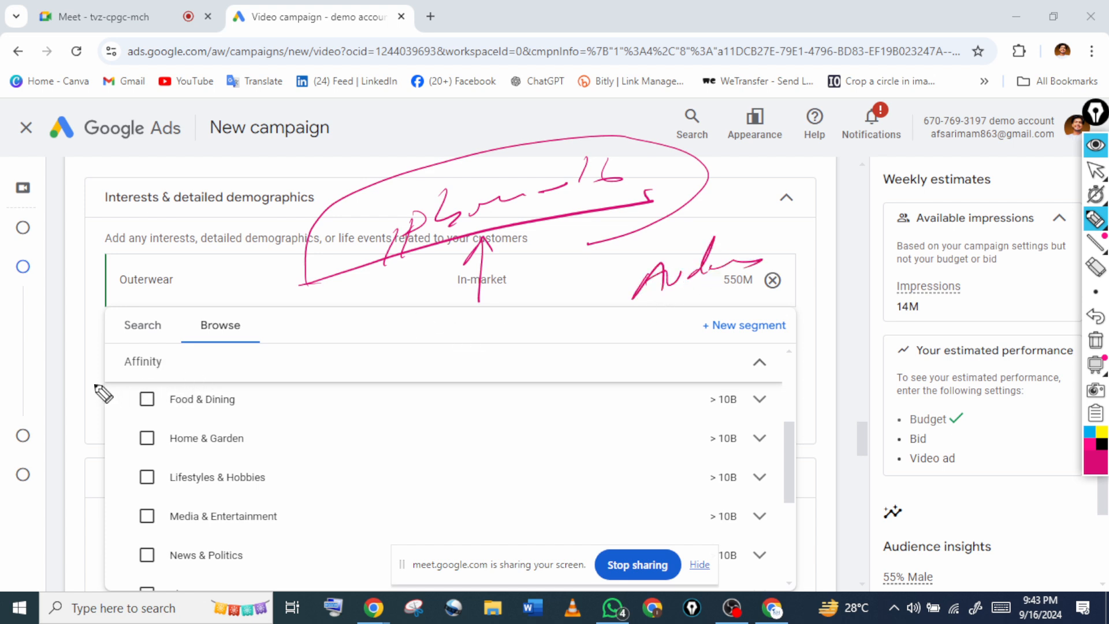
{"action": "mouse_move", "coordinate": [91, 391]}
{"action": "left_mouse_down"}
{"action": "mouse_move", "coordinate": [90, 370]}
{"action": "mouse_move", "coordinate": [180, 345]}
{"action": "mouse_move", "coordinate": [388, 342]}
{"action": "mouse_move", "coordinate": [408, 363]}
{"action": "mouse_move", "coordinate": [151, 391]}
{"action": "mouse_move", "coordinate": [72, 375]}
{"action": "mouse_move", "coordinate": [246, 341]}
{"action": "mouse_move", "coordinate": [479, 321]}
{"action": "left_mouse_up"}
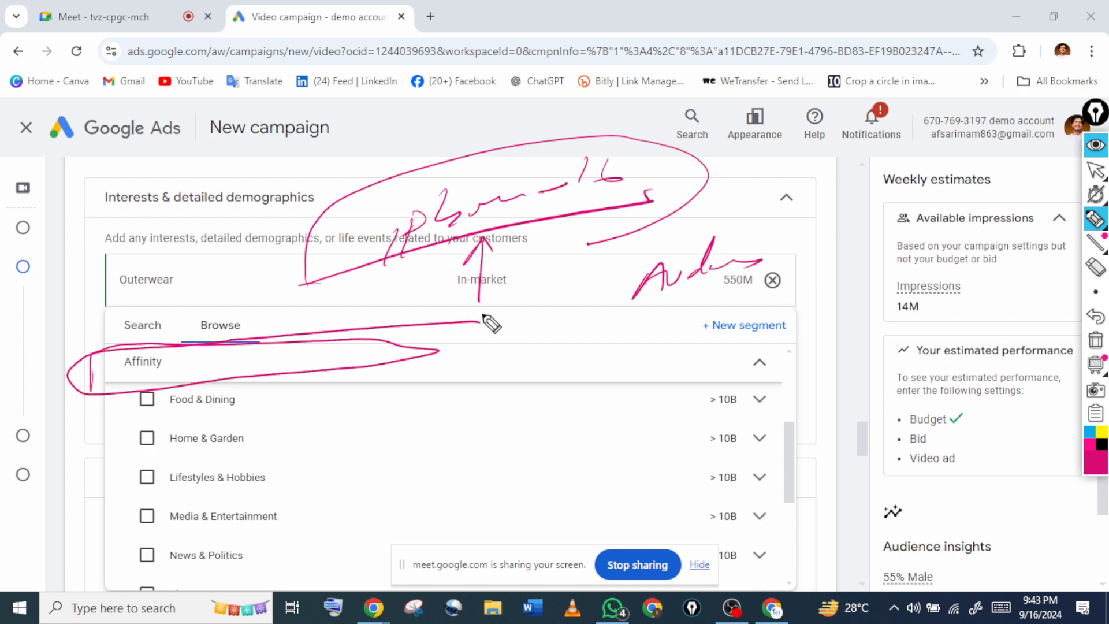
{"action": "left_click_drag", "start_coordinate": [484, 238], "coordinate": [518, 254]}
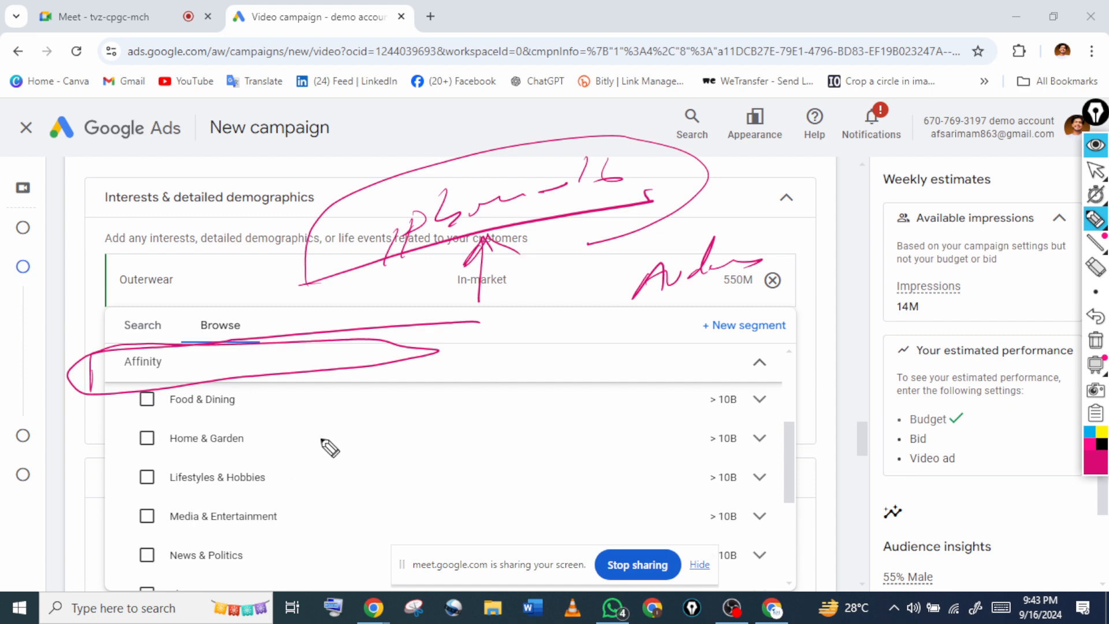
{"action": "left_click", "coordinate": [1097, 171]}
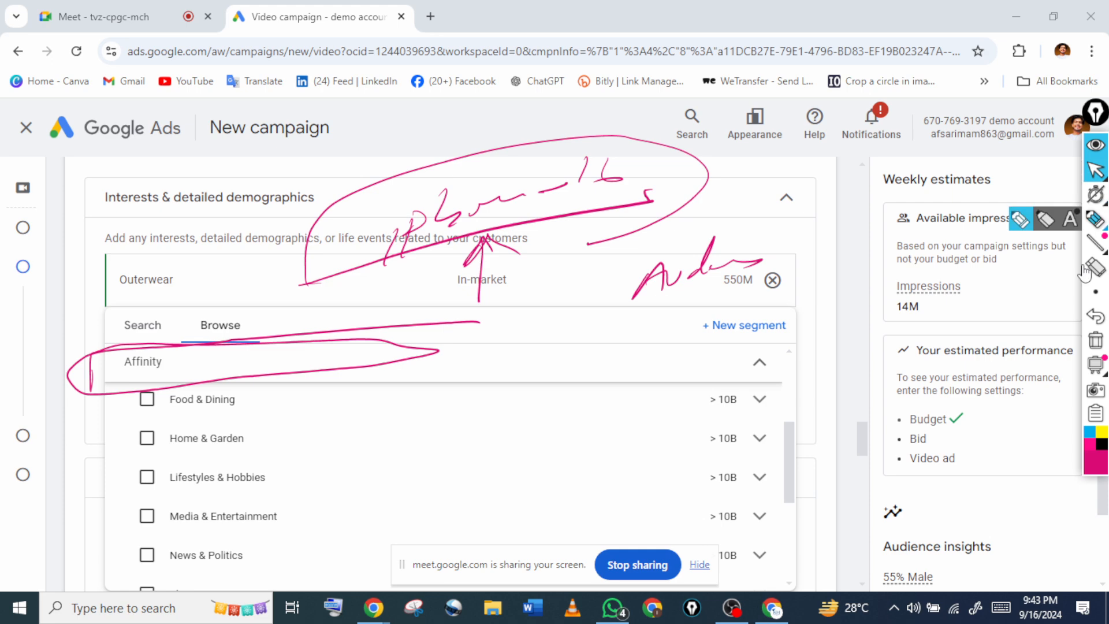
{"action": "left_click", "coordinate": [1096, 342]}
Examine the Affinity audience categories, from Banking & Finance down to Vehicles & Transportation
{"action": "scroll", "coordinate": [444, 450], "scroll_direction": "up", "scroll_amount": 1}
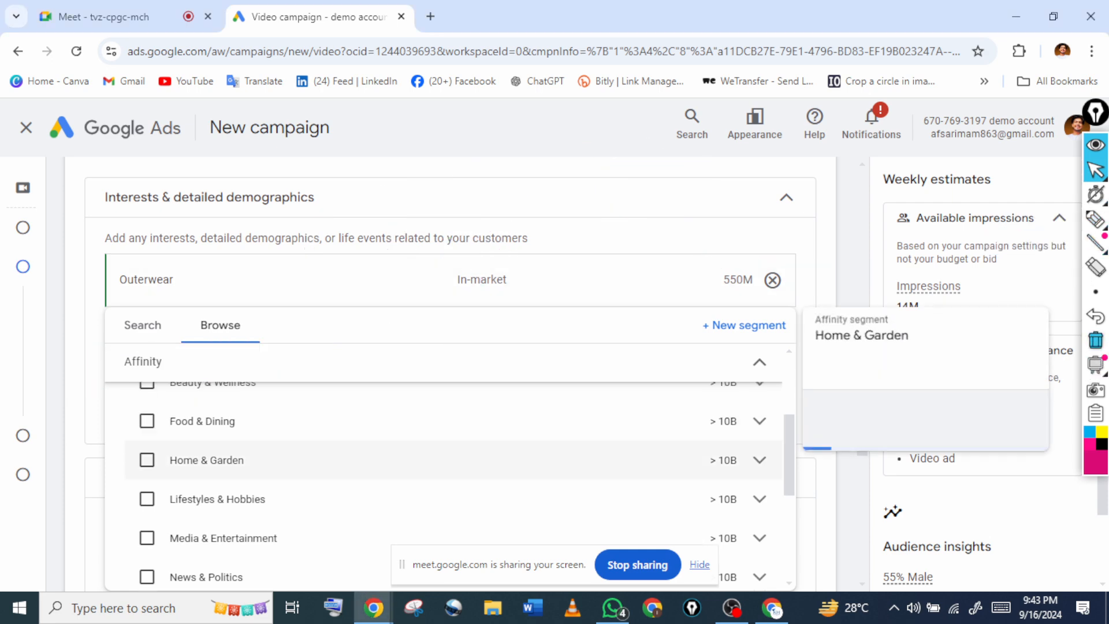
{"action": "scroll", "coordinate": [443, 451], "scroll_direction": "down", "scroll_amount": 1}
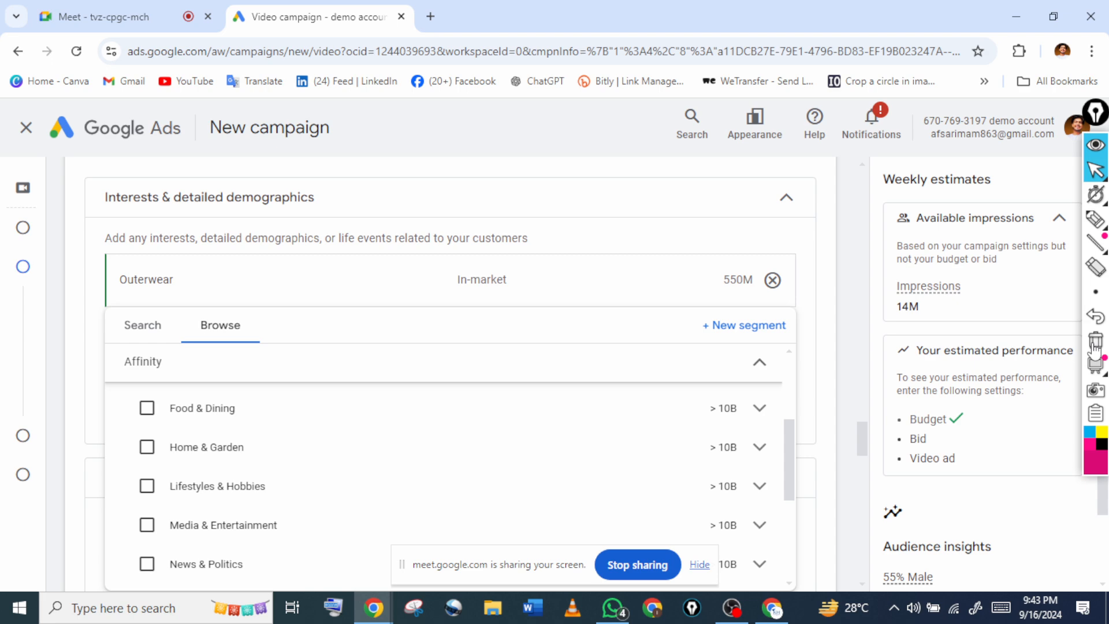
{"action": "scroll", "coordinate": [445, 475], "scroll_direction": "down", "scroll_amount": 3}
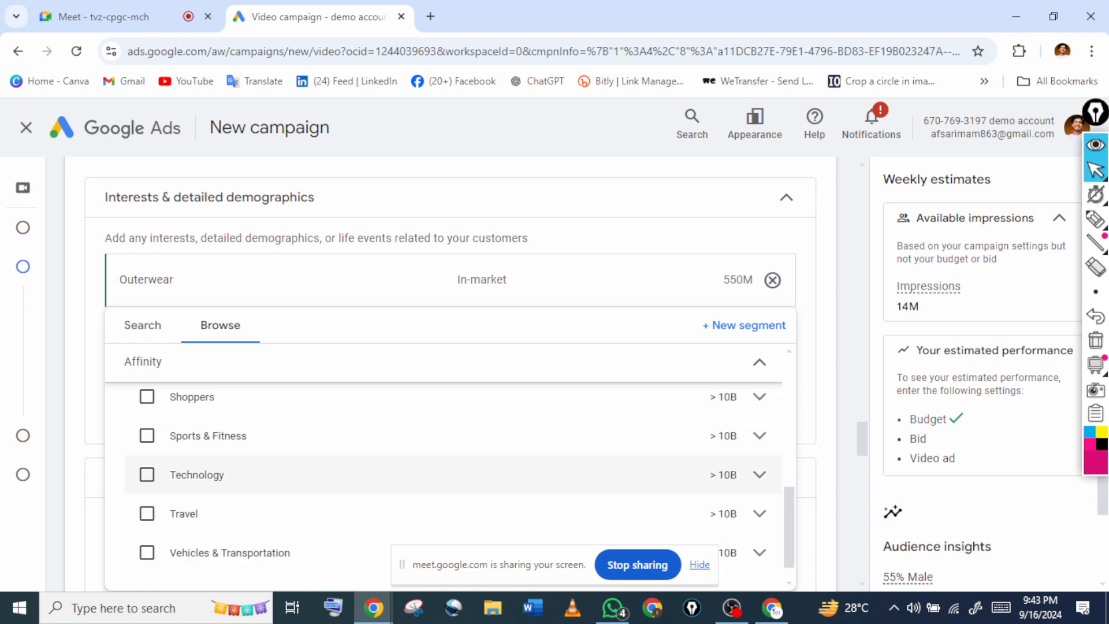
{"action": "scroll", "coordinate": [445, 509], "scroll_direction": "down", "scroll_amount": 1}
{"action": "scroll", "coordinate": [445, 488], "scroll_direction": "up", "scroll_amount": 2}
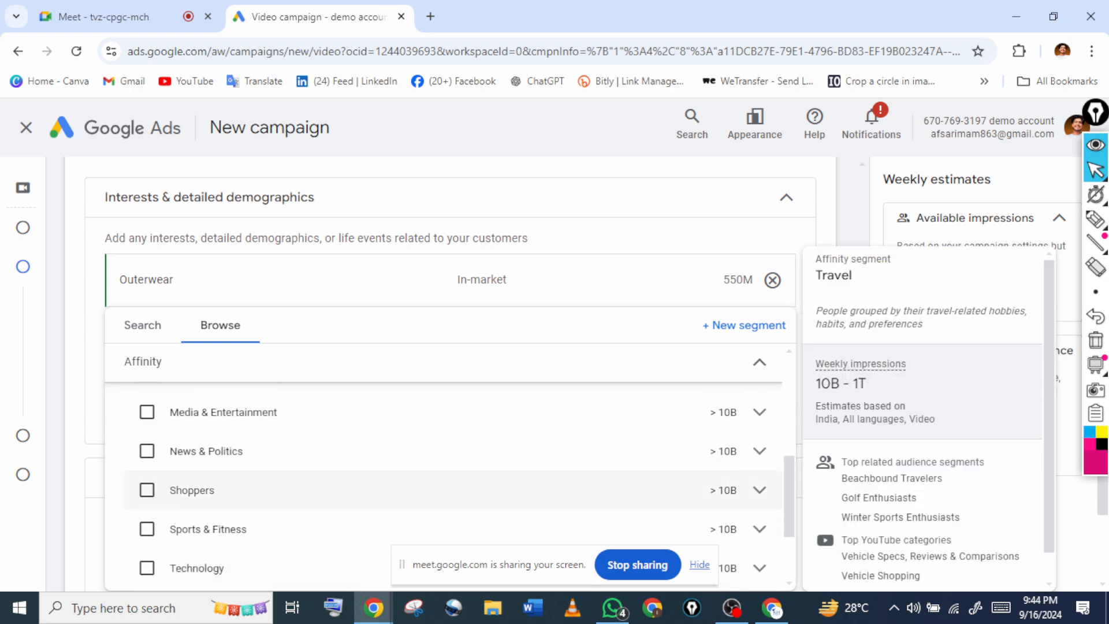
{"action": "scroll", "coordinate": [444, 488], "scroll_direction": "down", "scroll_amount": 2}
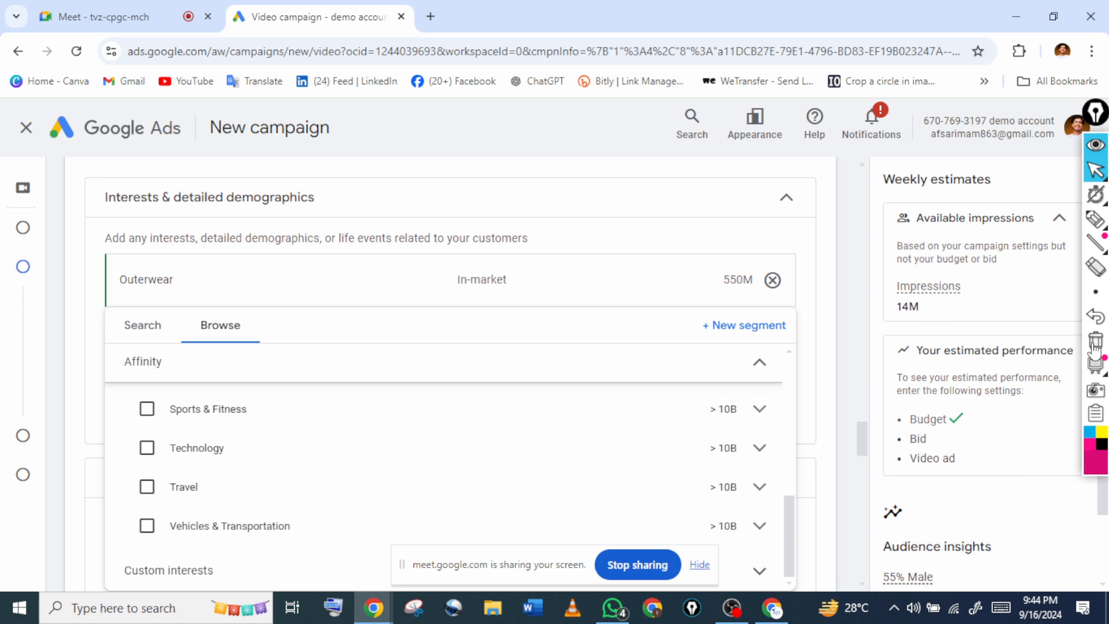
{"action": "scroll", "coordinate": [445, 503], "scroll_direction": "up", "scroll_amount": 3}
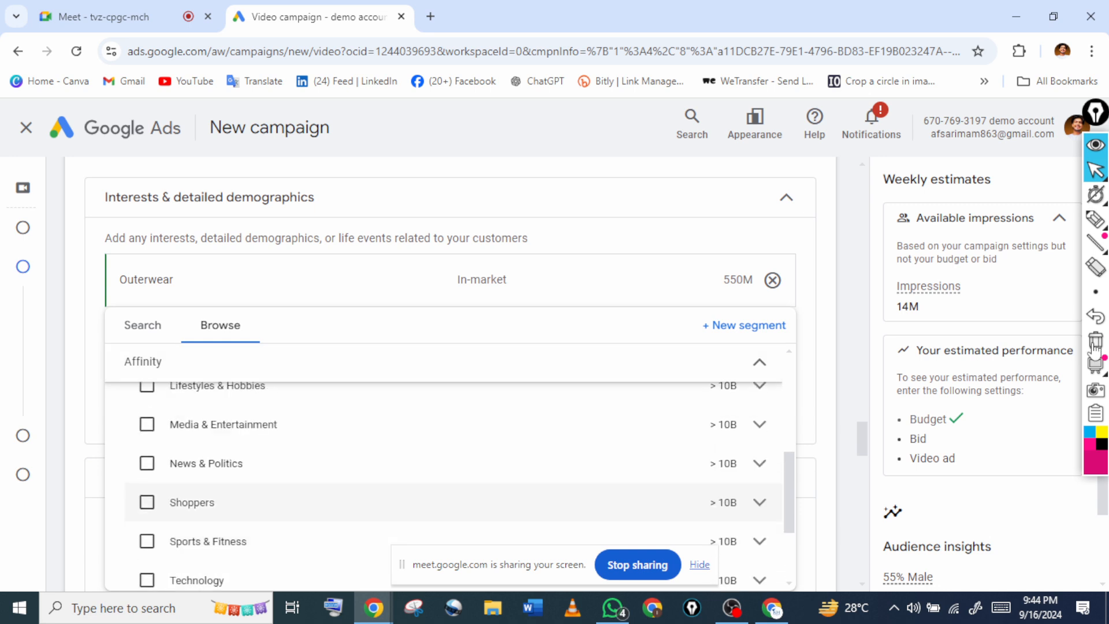
{"action": "scroll", "coordinate": [444, 463], "scroll_direction": "up", "scroll_amount": 3}
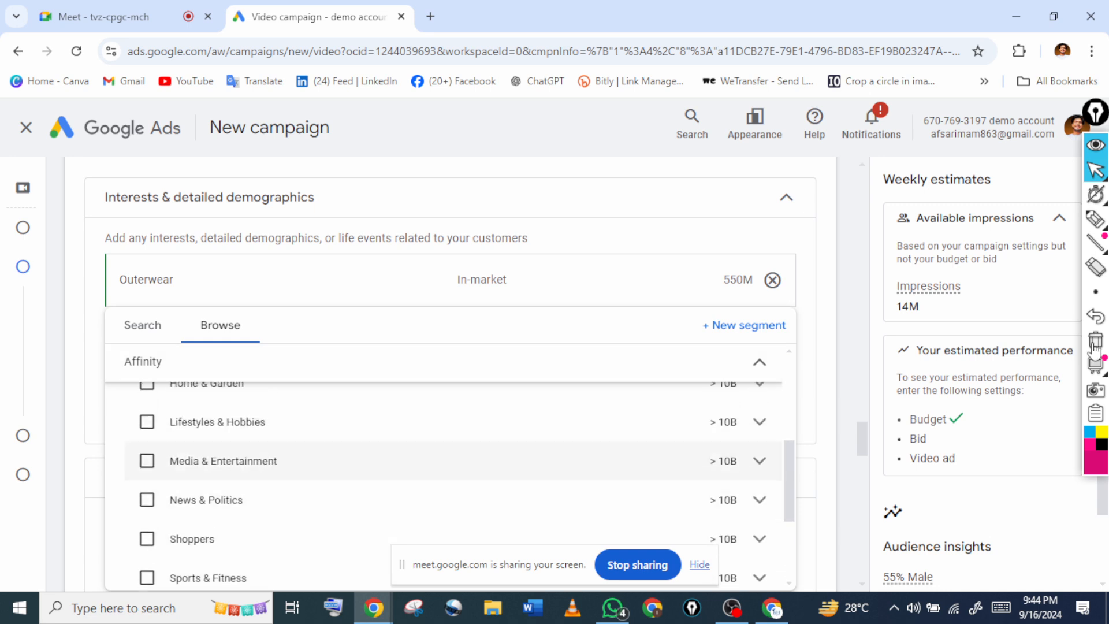
{"action": "scroll", "coordinate": [445, 462], "scroll_direction": "up", "scroll_amount": 2}
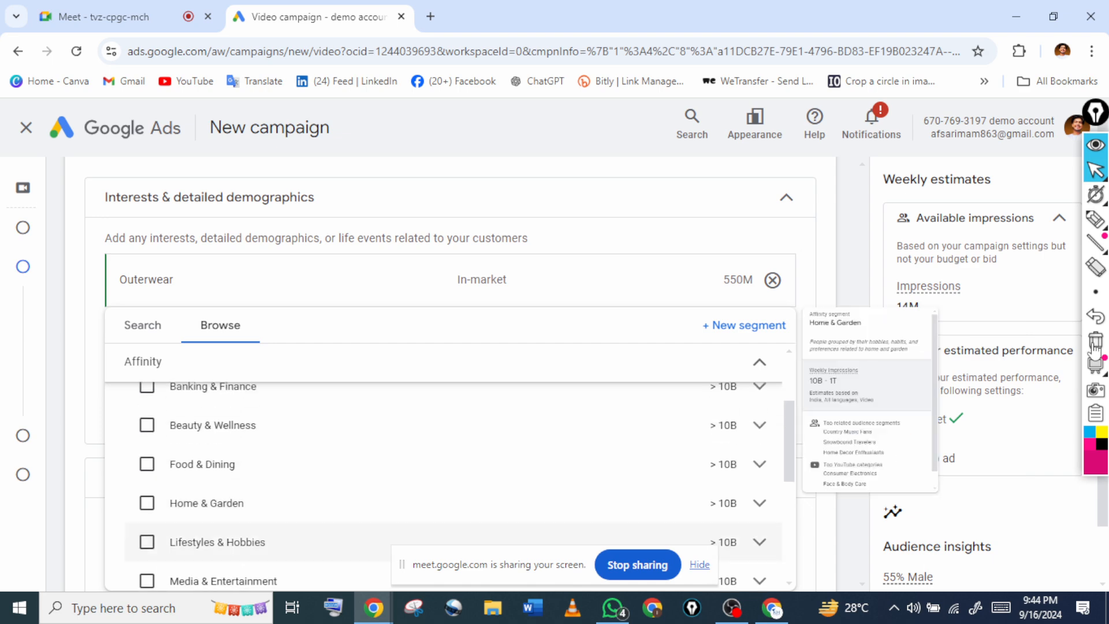
Remove the Outerwear segment from the interests and detailed demographics, and reopen the segment search results for "beauty"
{"action": "left_click", "coordinate": [759, 363]}
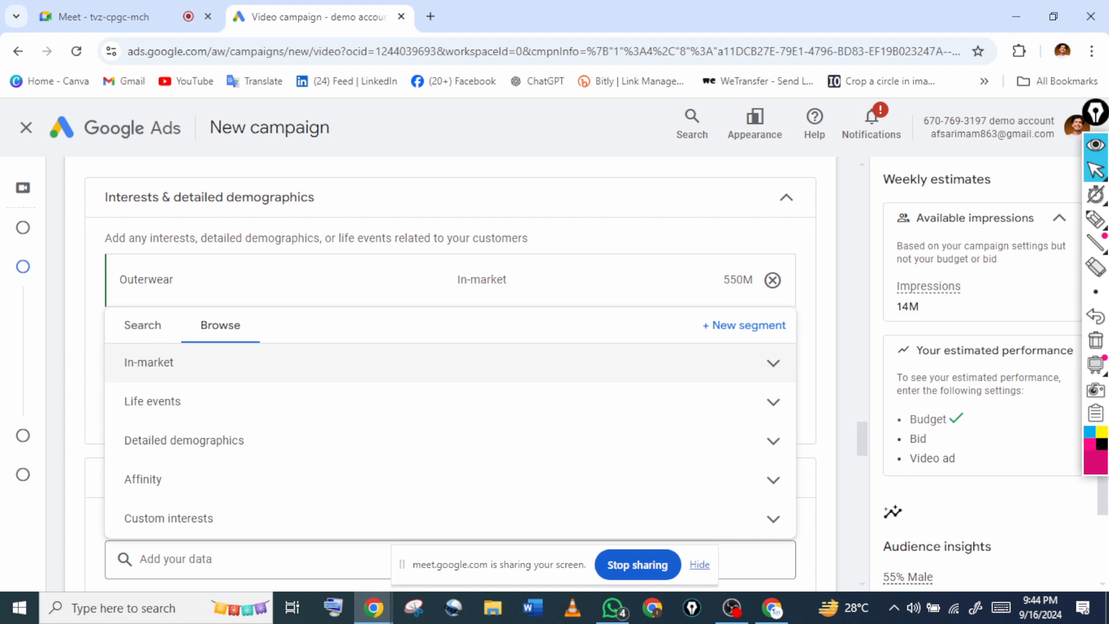
{"action": "left_click", "coordinate": [773, 363]}
{"action": "left_click", "coordinate": [826, 369]}
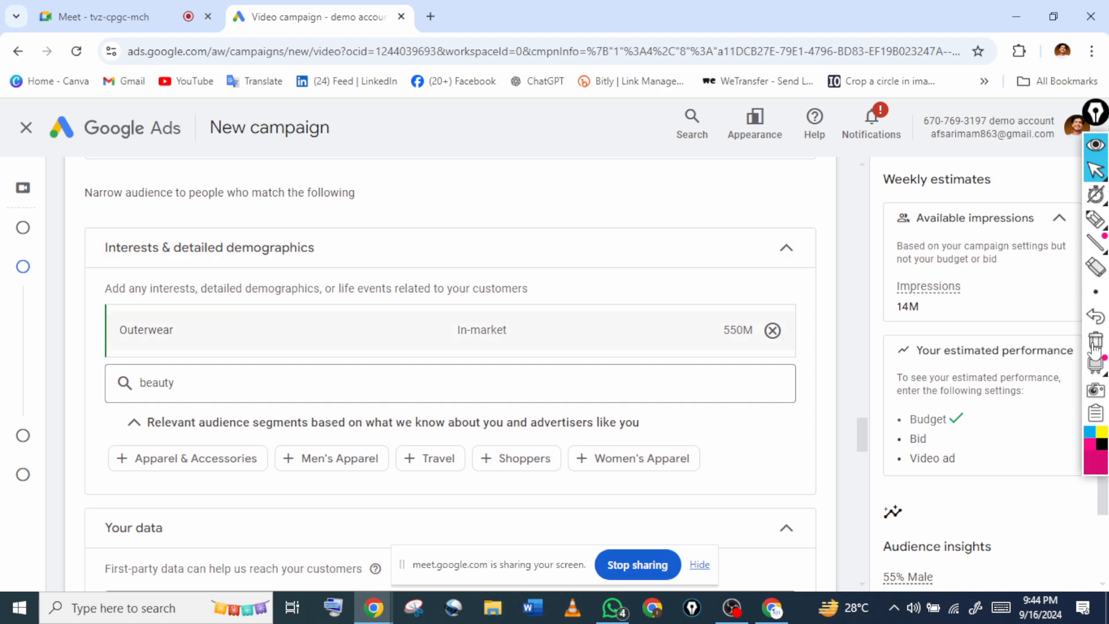
{"action": "left_click", "coordinate": [773, 330]}
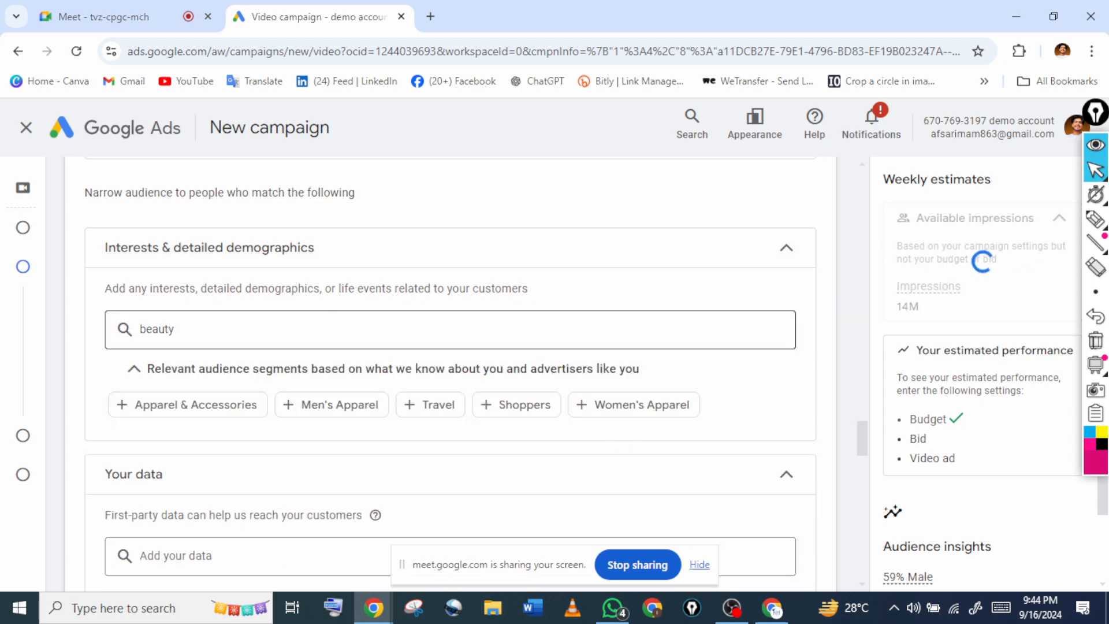
{"action": "scroll", "coordinate": [187, 316], "scroll_direction": "down", "scroll_amount": 2}
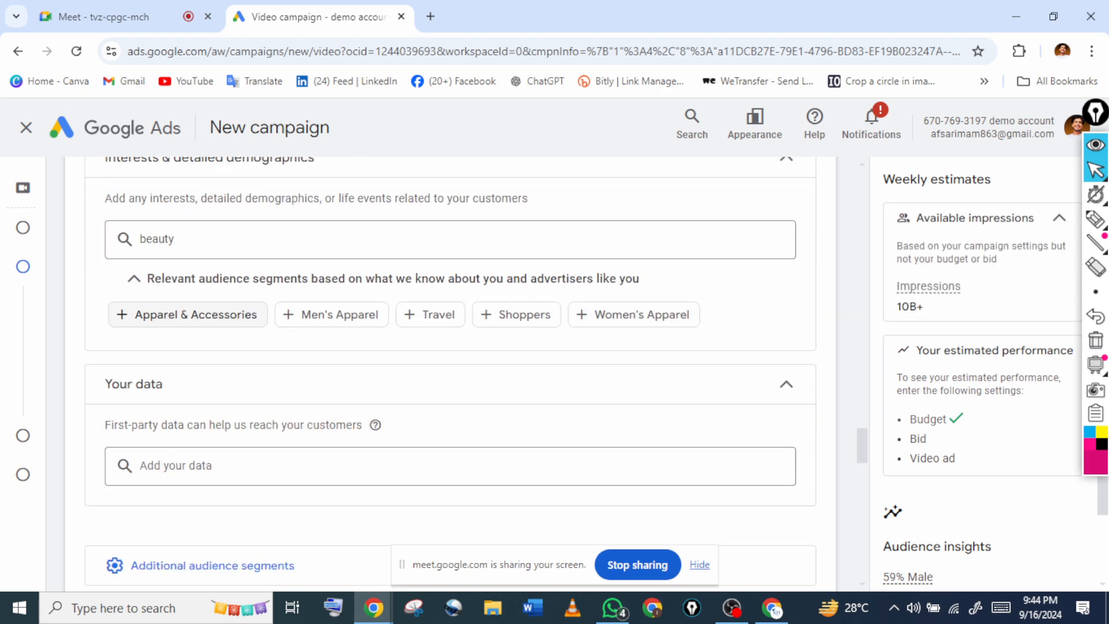
{"action": "left_click", "coordinate": [404, 239]}
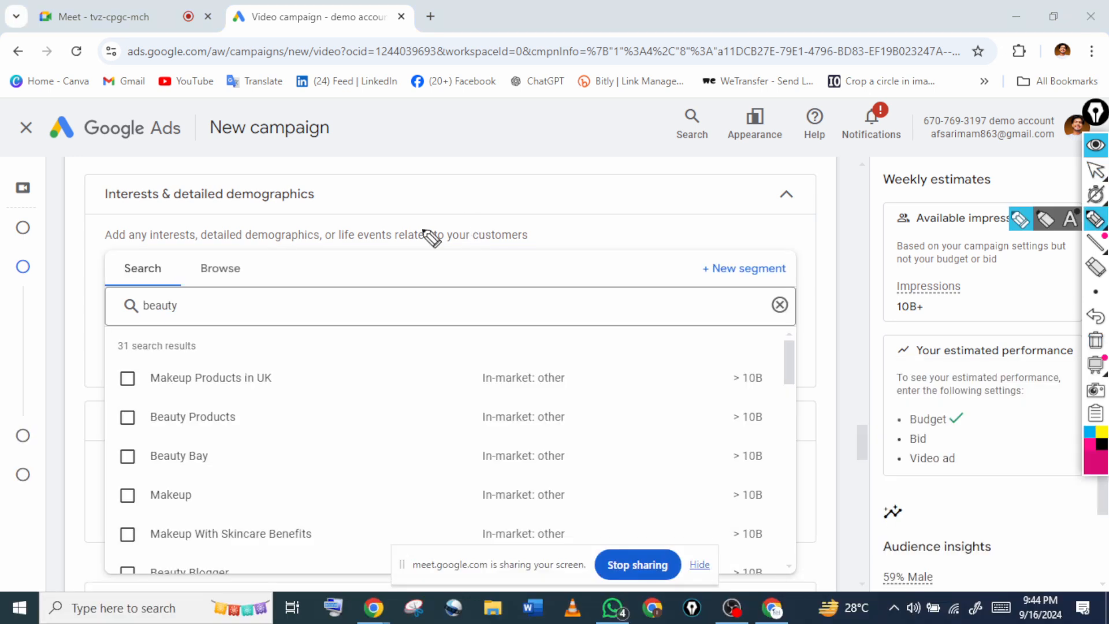
Handwrite a circled, underlined "Affinity" and several example notes over the beauty search results, and erase all annotations
{"action": "left_click_drag", "start_coordinate": [424, 231], "coordinate": [582, 184]}
{"action": "left_click_drag", "start_coordinate": [390, 284], "coordinate": [623, 200]}
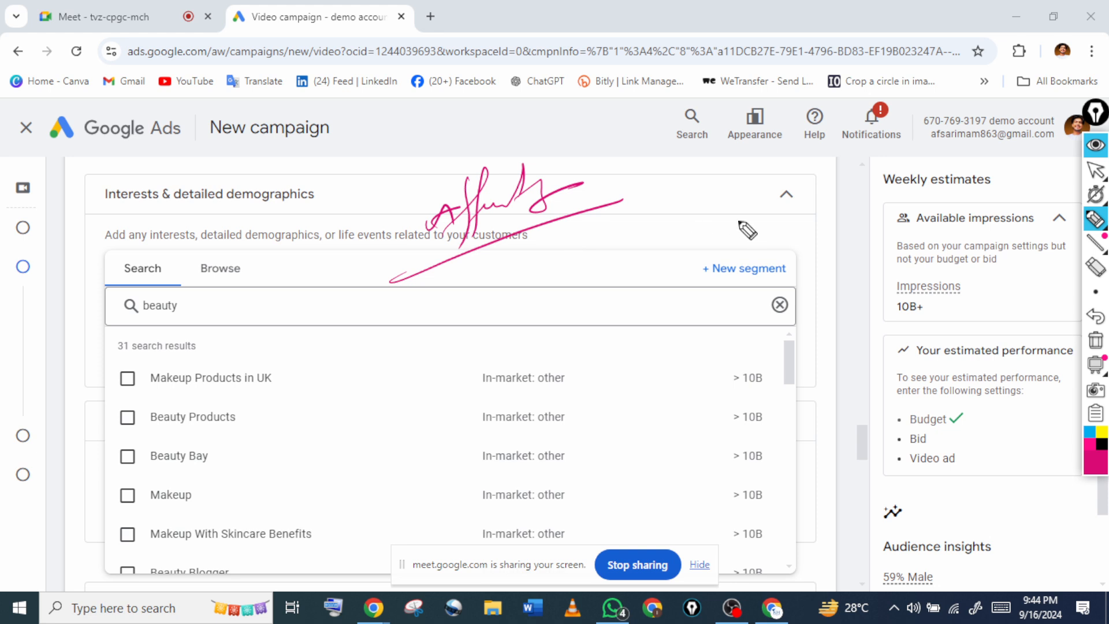
{"action": "mouse_move", "coordinate": [725, 201]}
{"action": "left_mouse_down"}
{"action": "mouse_move", "coordinate": [722, 232]}
{"action": "mouse_move", "coordinate": [809, 213]}
{"action": "mouse_move", "coordinate": [807, 204]}
{"action": "left_mouse_up"}
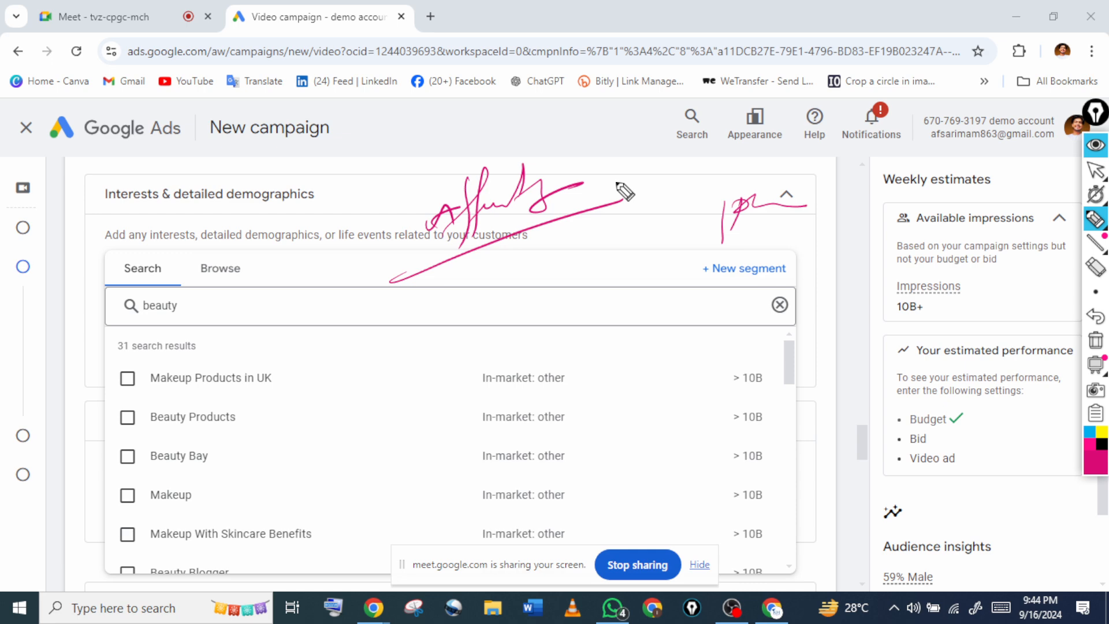
{"action": "mouse_move", "coordinate": [421, 349]}
{"action": "left_mouse_down"}
{"action": "mouse_move", "coordinate": [411, 379]}
{"action": "mouse_move", "coordinate": [493, 326]}
{"action": "left_mouse_up"}
{"action": "left_click_drag", "start_coordinate": [361, 390], "coordinate": [376, 422]}
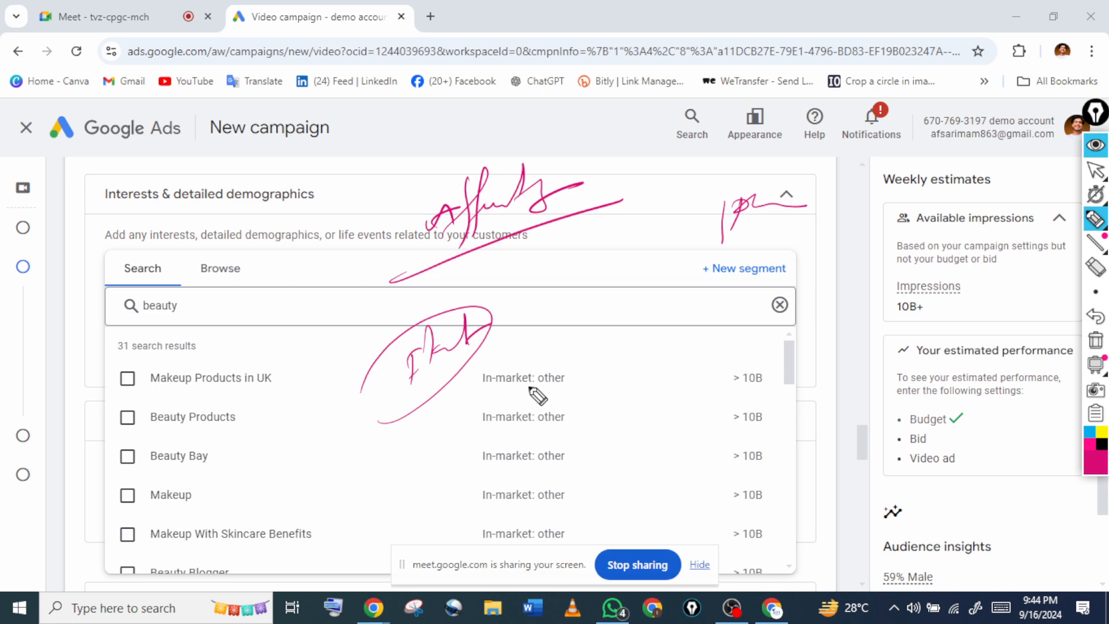
{"action": "mouse_move", "coordinate": [496, 395]}
{"action": "left_mouse_down"}
{"action": "mouse_move", "coordinate": [519, 405]}
{"action": "mouse_move", "coordinate": [603, 361]}
{"action": "left_mouse_up"}
{"action": "left_click_drag", "start_coordinate": [450, 449], "coordinate": [675, 348]}
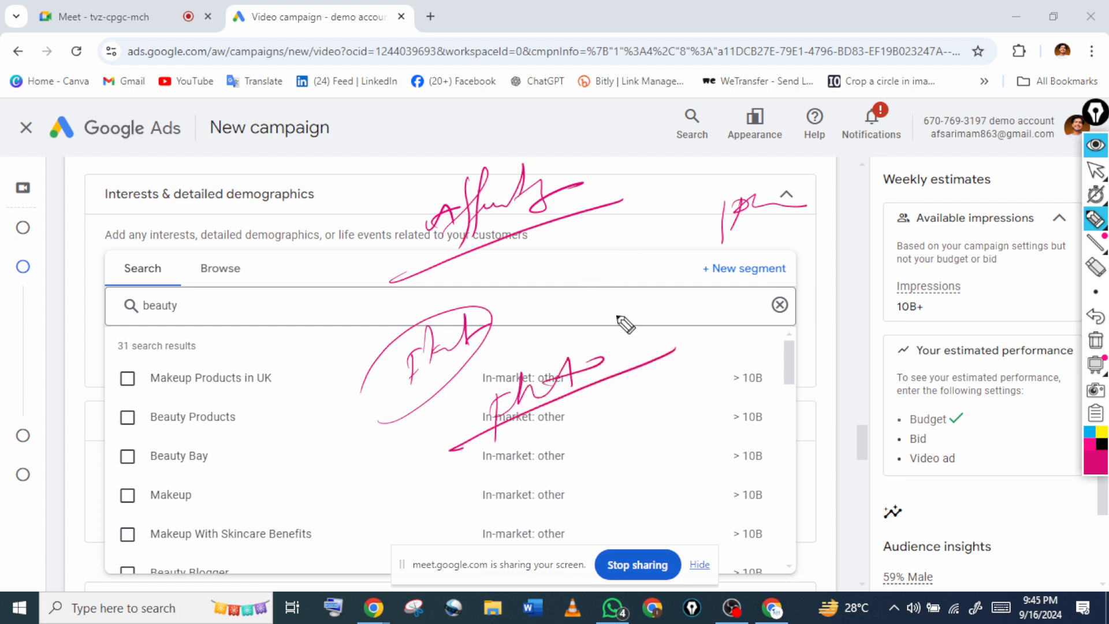
{"action": "left_click_drag", "start_coordinate": [603, 357], "coordinate": [738, 325]}
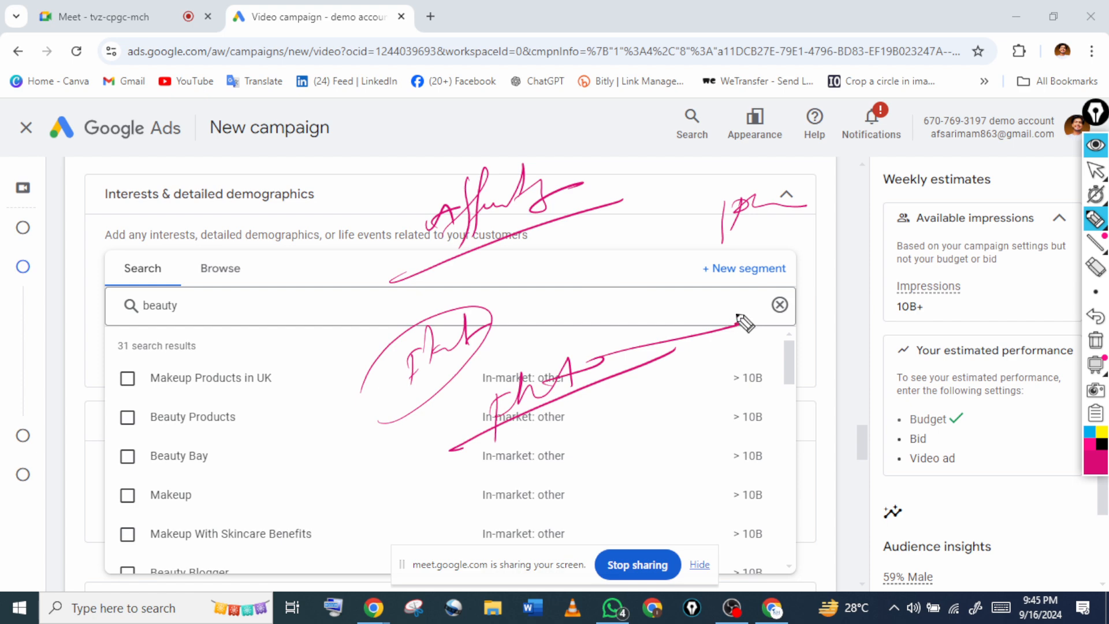
{"action": "left_click_drag", "start_coordinate": [664, 384], "coordinate": [670, 422]}
{"action": "left_click_drag", "start_coordinate": [693, 409], "coordinate": [744, 398]}
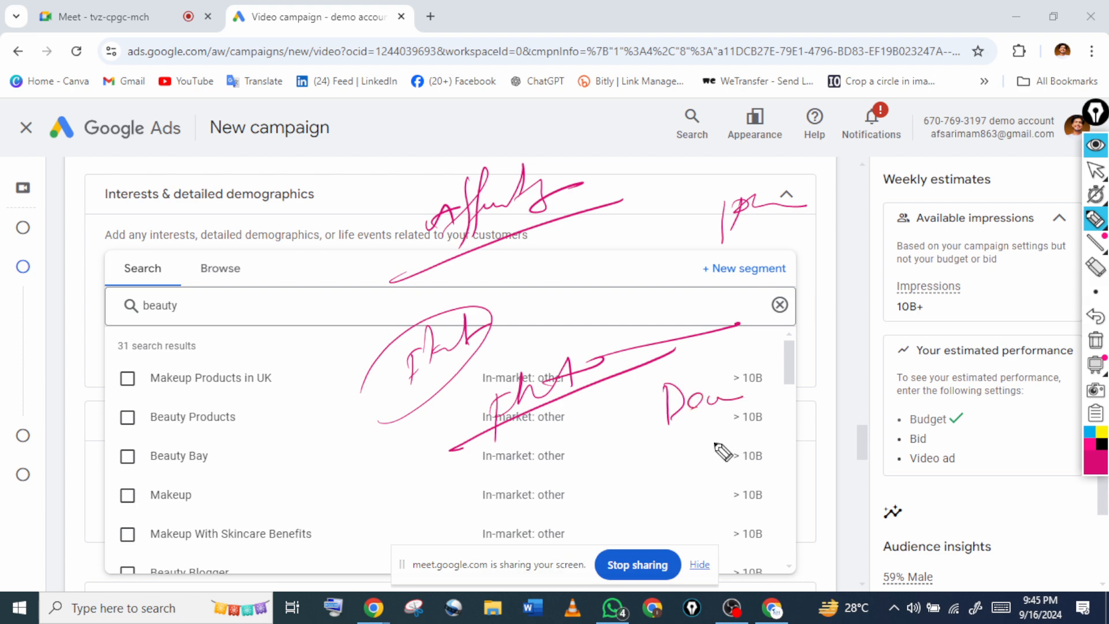
{"action": "mouse_move", "coordinate": [680, 444]}
{"action": "left_mouse_down"}
{"action": "mouse_move", "coordinate": [684, 471]}
{"action": "mouse_move", "coordinate": [751, 442]}
{"action": "left_mouse_up"}
{"action": "mouse_move", "coordinate": [745, 415]}
{"action": "left_mouse_down"}
{"action": "mouse_move", "coordinate": [731, 457]}
{"action": "mouse_move", "coordinate": [774, 433]}
{"action": "left_mouse_up"}
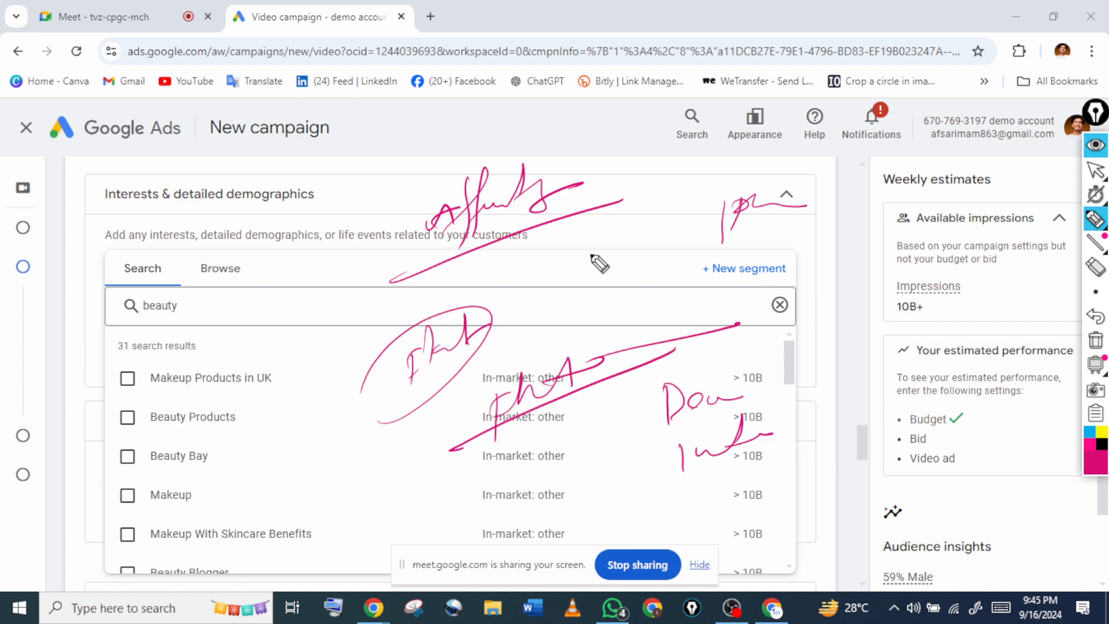
{"action": "mouse_move", "coordinate": [398, 214]}
{"action": "left_mouse_down"}
{"action": "mouse_move", "coordinate": [513, 164]}
{"action": "mouse_move", "coordinate": [445, 217]}
{"action": "left_mouse_up"}
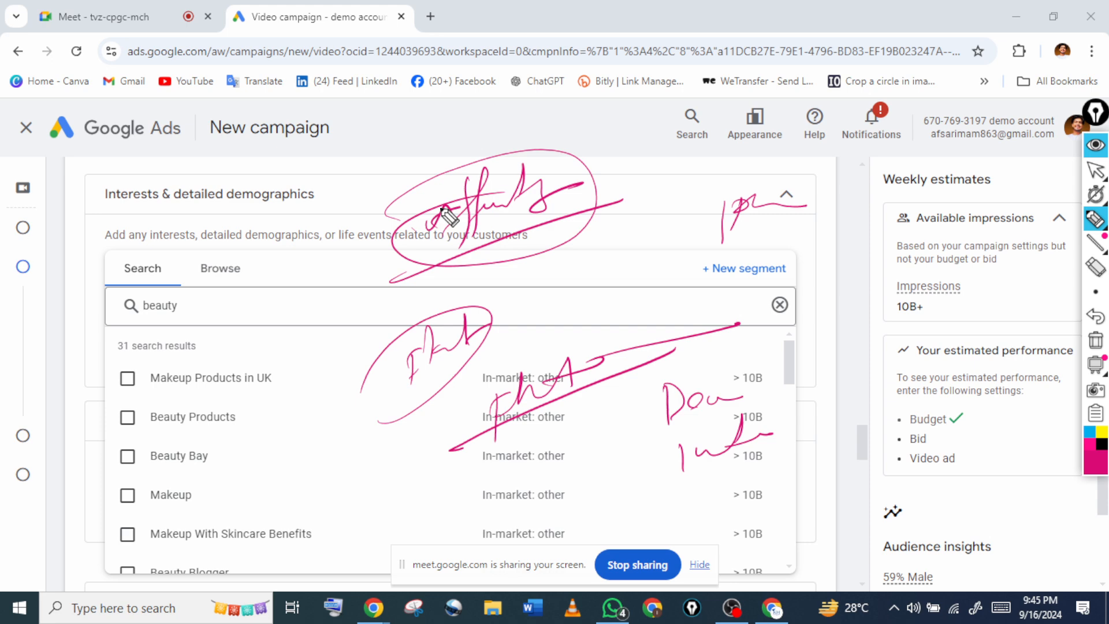
{"action": "left_click", "coordinate": [1096, 170]}
{"action": "left_click", "coordinate": [1095, 341]}
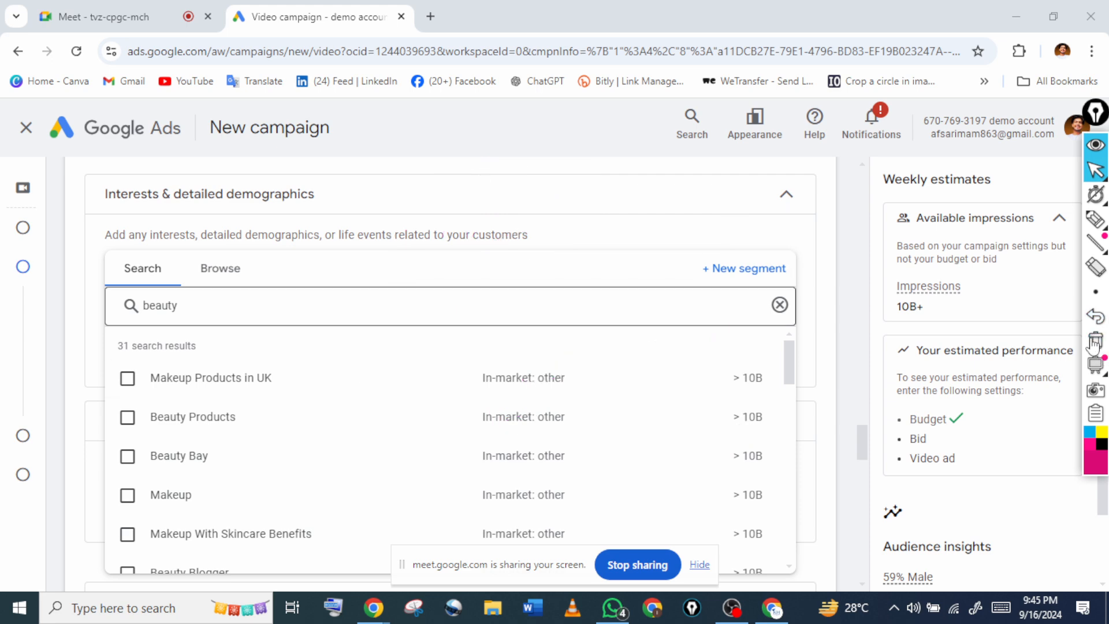
Clear the "beauty" search text and switch to browsing the In-market segments
{"action": "key", "text": "BackSpace"}
{"action": "key", "text": "BackSpace"}
{"action": "key", "text": "BackSpace"}
{"action": "key", "text": "BackSpace"}
{"action": "key", "text": "BackSpace"}
{"action": "key", "text": "BackSpace"}
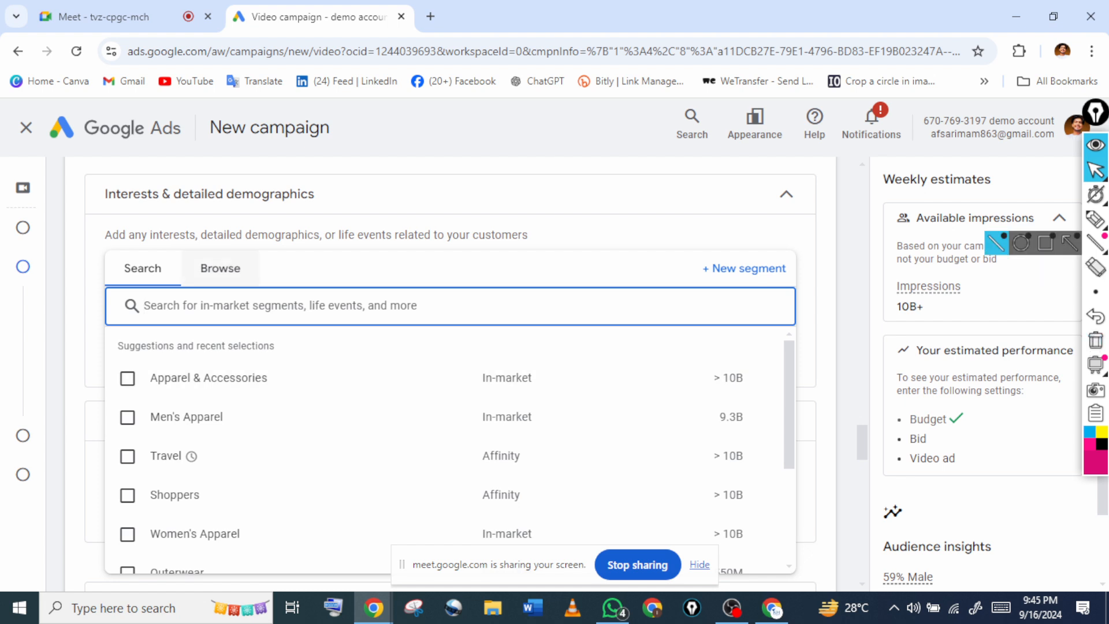
Handwrite three short notes over the In-market segment list, loop around them with the pen, and erase all annotations
{"action": "left_click", "coordinate": [1096, 220]}
{"action": "left_click", "coordinate": [1033, 220]}
{"action": "left_click_drag", "start_coordinate": [461, 241], "coordinate": [471, 275]}
{"action": "mouse_move", "coordinate": [446, 263]}
{"action": "left_mouse_down"}
{"action": "mouse_move", "coordinate": [523, 241]}
{"action": "mouse_move", "coordinate": [559, 271]}
{"action": "mouse_move", "coordinate": [599, 251]}
{"action": "left_mouse_up"}
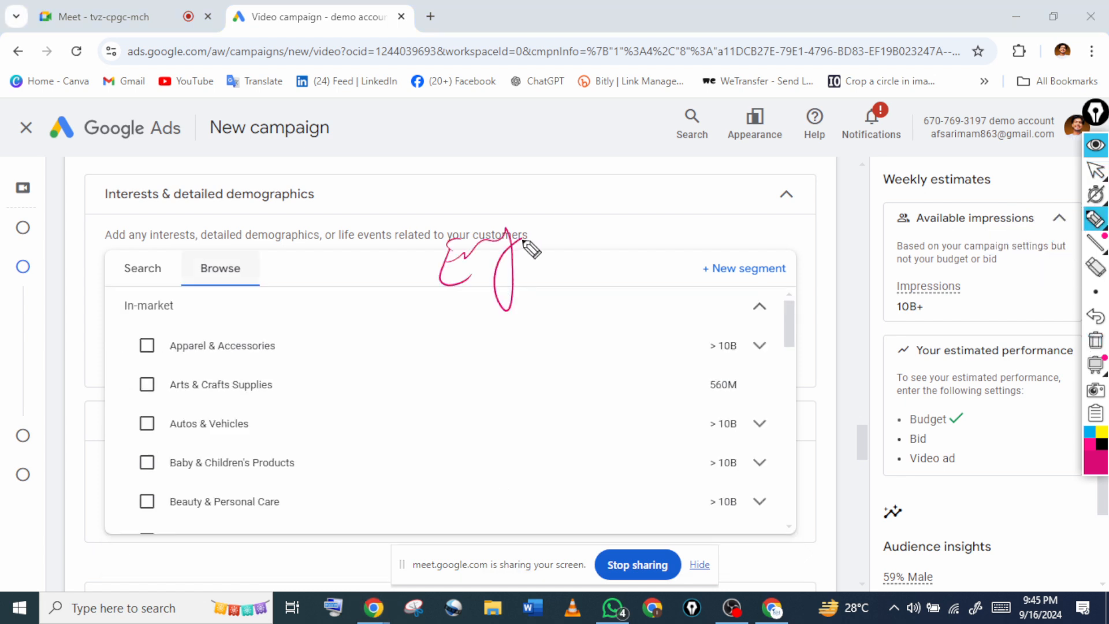
{"action": "left_click_drag", "start_coordinate": [484, 358], "coordinate": [615, 309]}
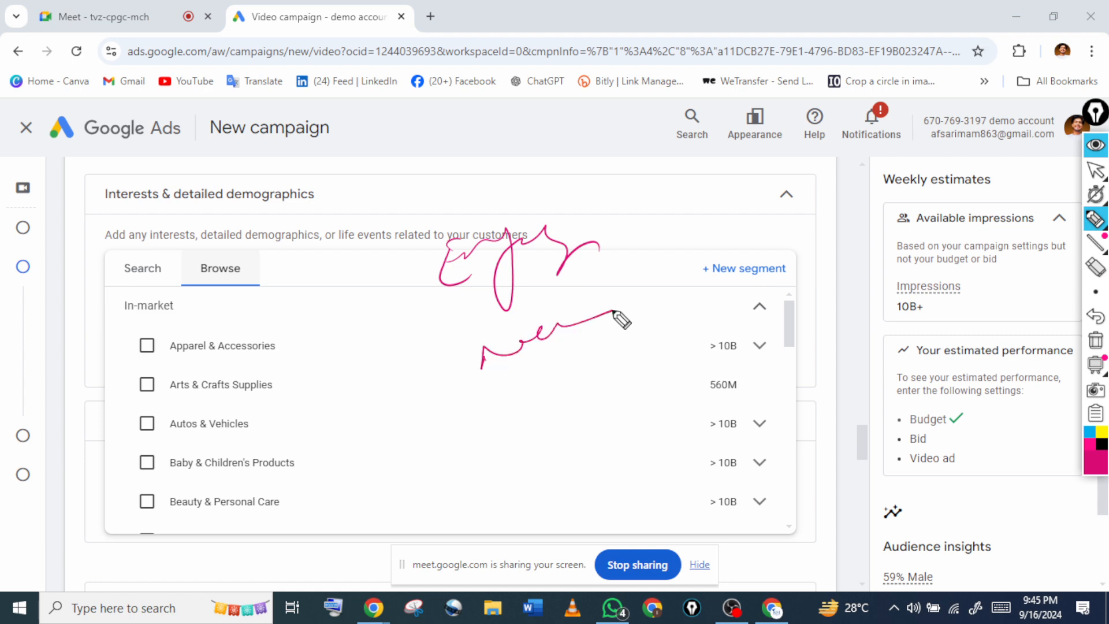
{"action": "mouse_move", "coordinate": [554, 382]}
{"action": "left_mouse_down"}
{"action": "mouse_move", "coordinate": [556, 414]}
{"action": "mouse_move", "coordinate": [631, 363]}
{"action": "left_mouse_up"}
{"action": "mouse_move", "coordinate": [511, 454]}
{"action": "left_mouse_down"}
{"action": "mouse_move", "coordinate": [710, 296]}
{"action": "mouse_move", "coordinate": [700, 310]}
{"action": "left_mouse_up"}
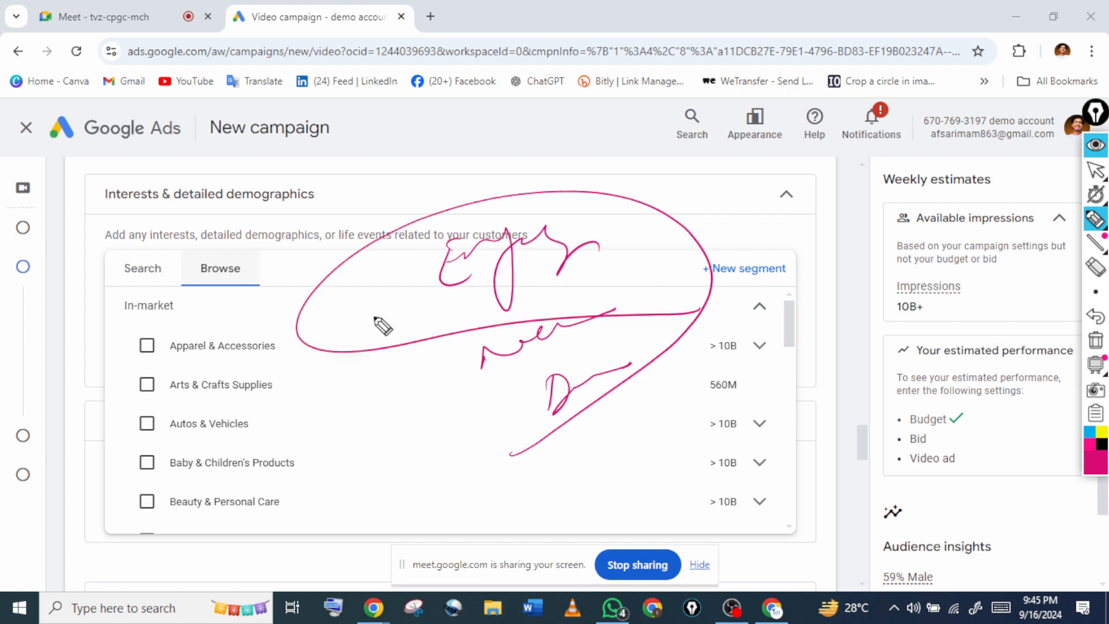
{"action": "left_click", "coordinate": [1097, 340]}
Handwrite a two-word heading starting with "New" above the In-market segment list, underline it, and draw a short downward arrow beneath
{"action": "left_click", "coordinate": [1096, 220]}
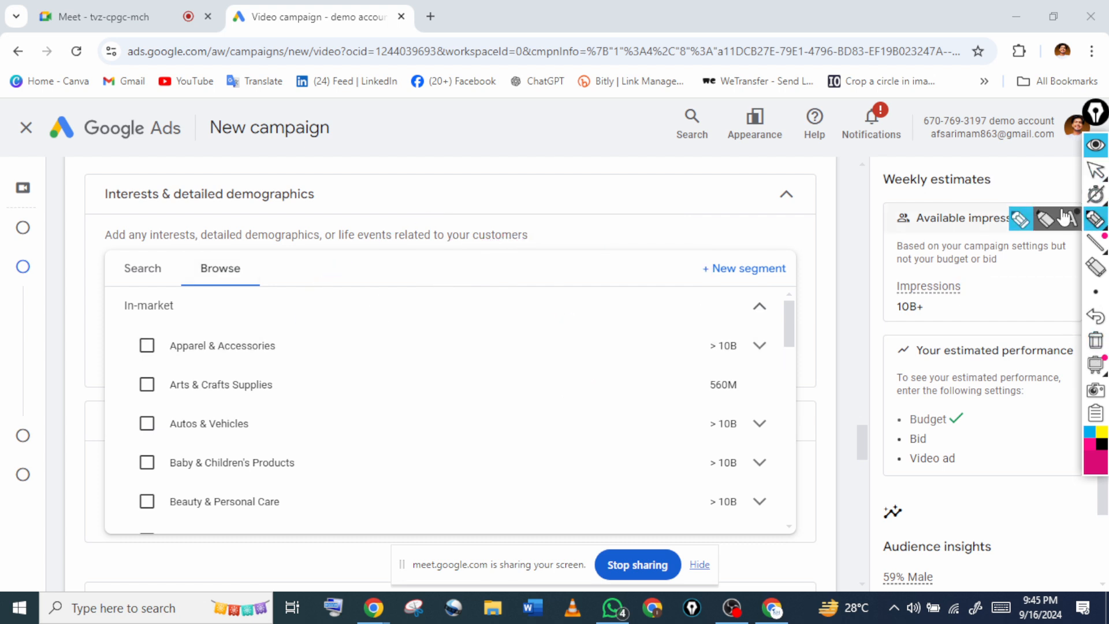
{"action": "mouse_move", "coordinate": [434, 201]}
{"action": "left_mouse_down"}
{"action": "mouse_move", "coordinate": [491, 199]}
{"action": "mouse_move", "coordinate": [531, 179]}
{"action": "left_mouse_up"}
{"action": "mouse_move", "coordinate": [586, 177]}
{"action": "left_mouse_down"}
{"action": "mouse_move", "coordinate": [607, 154]}
{"action": "mouse_move", "coordinate": [664, 139]}
{"action": "left_mouse_up"}
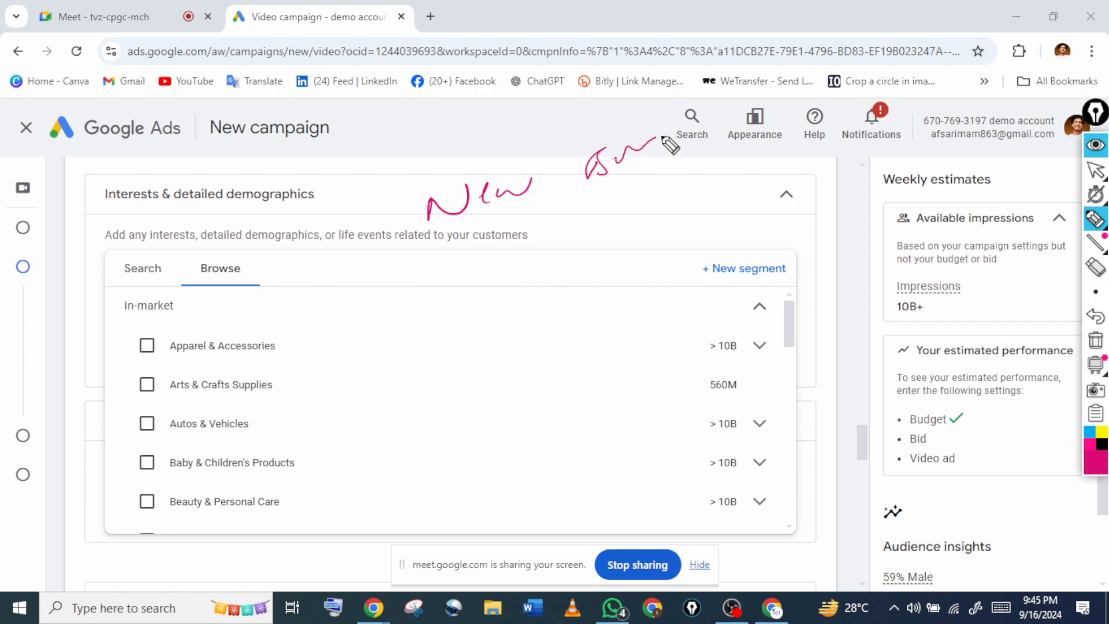
{"action": "left_click_drag", "start_coordinate": [310, 295], "coordinate": [828, 180]}
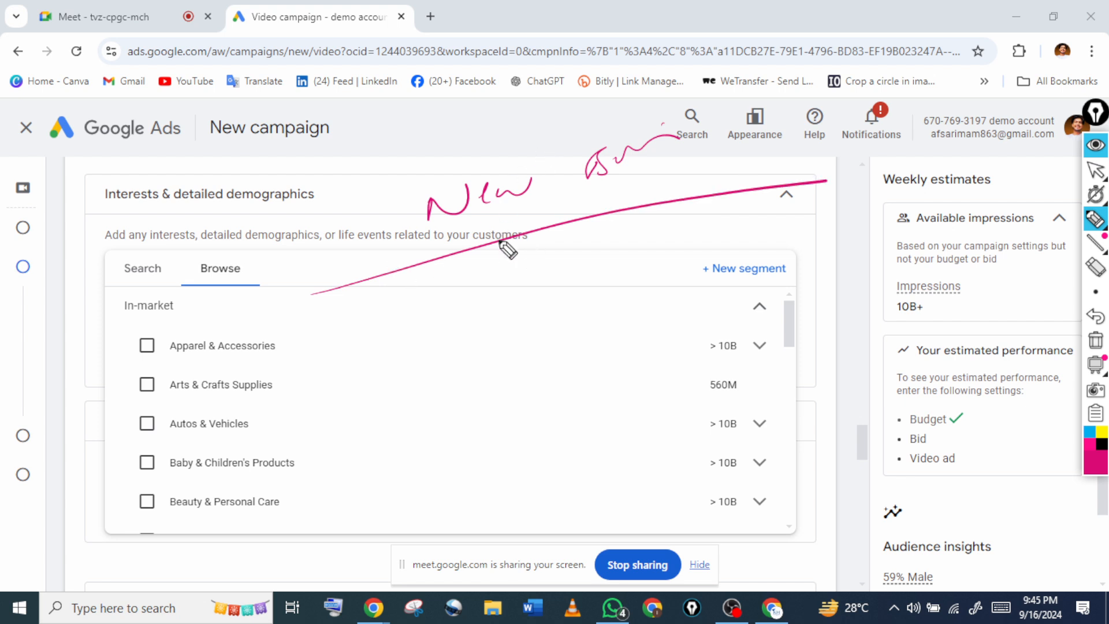
{"action": "mouse_move", "coordinate": [519, 239]}
{"action": "left_mouse_down"}
{"action": "mouse_move", "coordinate": [528, 267]}
{"action": "mouse_move", "coordinate": [543, 254]}
{"action": "left_mouse_up"}
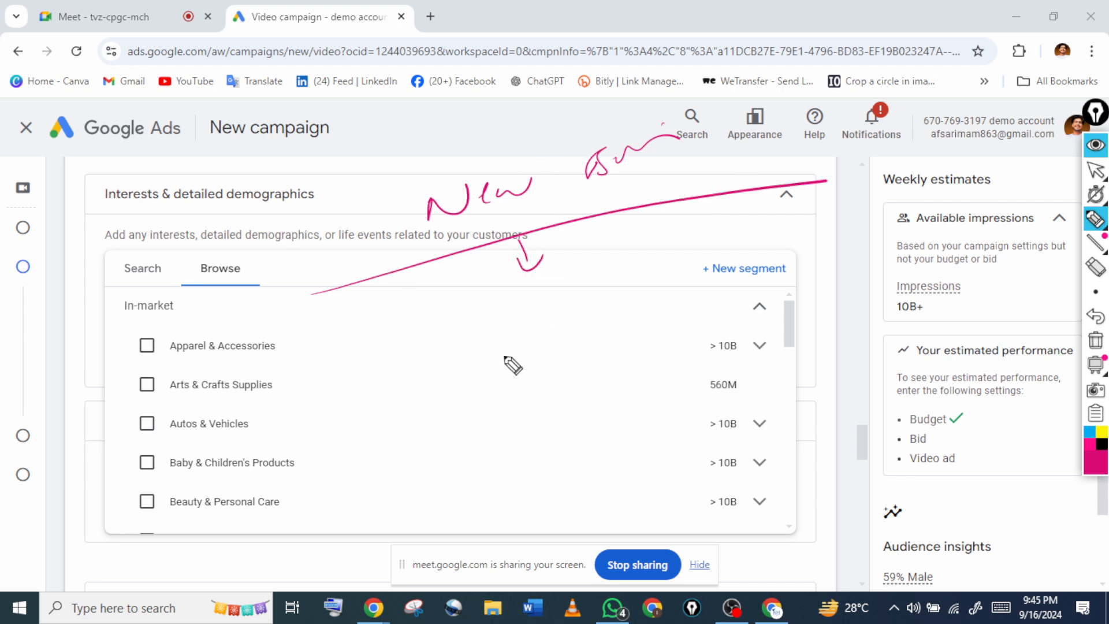
Handwrite four short example notes, including "CCTV", below the arrow over the In-market list and loop around them
{"action": "mouse_move", "coordinate": [505, 358]}
{"action": "left_mouse_down"}
{"action": "mouse_move", "coordinate": [515, 334]}
{"action": "mouse_move", "coordinate": [542, 329]}
{"action": "left_mouse_up"}
{"action": "left_click_drag", "start_coordinate": [563, 335], "coordinate": [604, 319]}
{"action": "mouse_move", "coordinate": [532, 379]}
{"action": "left_mouse_down"}
{"action": "mouse_move", "coordinate": [531, 414]}
{"action": "mouse_move", "coordinate": [606, 348]}
{"action": "mouse_move", "coordinate": [602, 403]}
{"action": "left_mouse_up"}
{"action": "left_click_drag", "start_coordinate": [602, 377], "coordinate": [671, 348]}
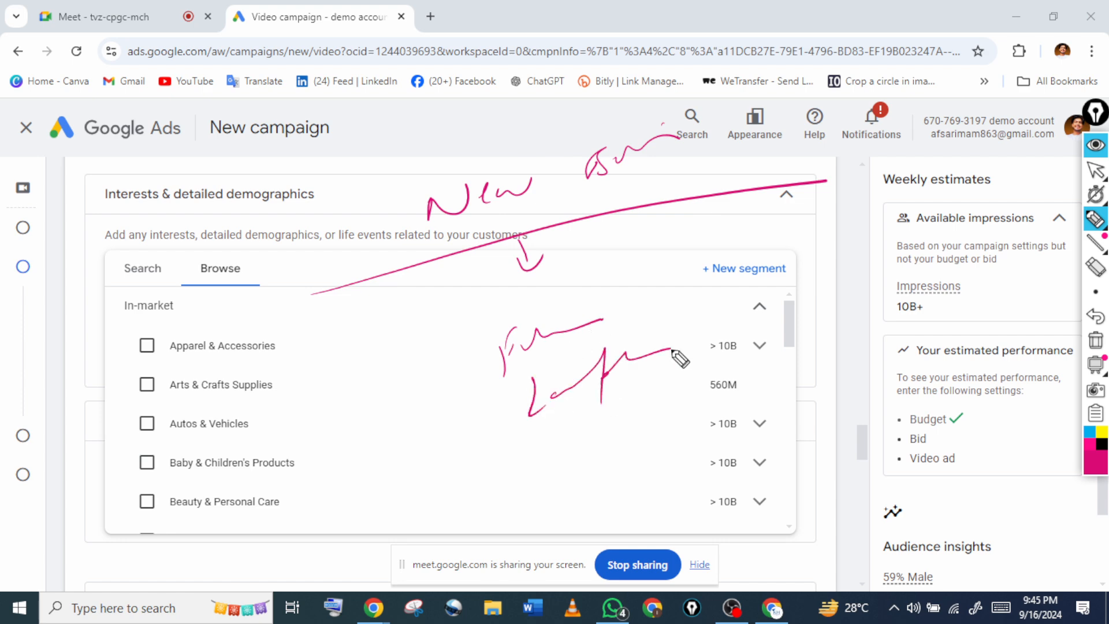
{"action": "left_click_drag", "start_coordinate": [555, 426], "coordinate": [546, 463]}
{"action": "left_click_drag", "start_coordinate": [585, 426], "coordinate": [589, 446]}
{"action": "left_click_drag", "start_coordinate": [607, 398], "coordinate": [599, 415]}
{"action": "left_click_drag", "start_coordinate": [614, 400], "coordinate": [611, 434]}
{"action": "left_click_drag", "start_coordinate": [641, 394], "coordinate": [690, 385]}
{"action": "mouse_move", "coordinate": [597, 457]}
{"action": "left_mouse_down"}
{"action": "mouse_move", "coordinate": [613, 491]}
{"action": "mouse_move", "coordinate": [720, 452]}
{"action": "mouse_move", "coordinate": [699, 446]}
{"action": "left_mouse_up"}
{"action": "mouse_move", "coordinate": [465, 385]}
{"action": "left_mouse_down"}
{"action": "mouse_move", "coordinate": [486, 470]}
{"action": "mouse_move", "coordinate": [819, 462]}
{"action": "mouse_move", "coordinate": [442, 619]}
{"action": "left_mouse_up"}
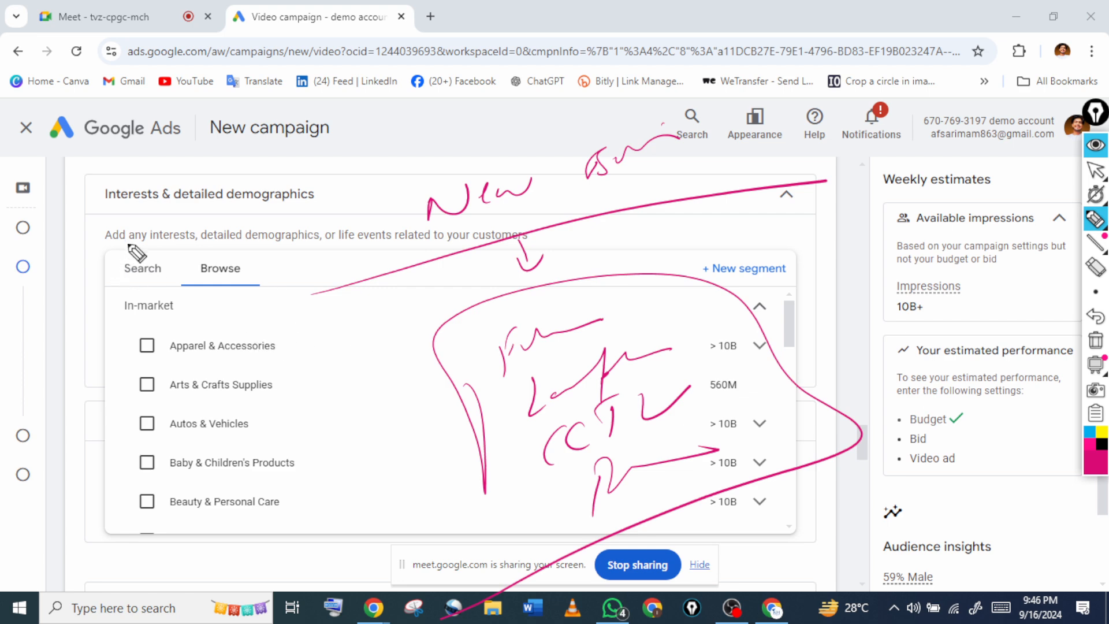
Add a circled note, two more scribbled notes and a slanted underline over the first In-market segments, and erase all annotations
{"action": "mouse_move", "coordinate": [121, 258]}
{"action": "left_mouse_down"}
{"action": "mouse_move", "coordinate": [130, 230]}
{"action": "mouse_move", "coordinate": [218, 203]}
{"action": "mouse_move", "coordinate": [96, 306]}
{"action": "left_mouse_up"}
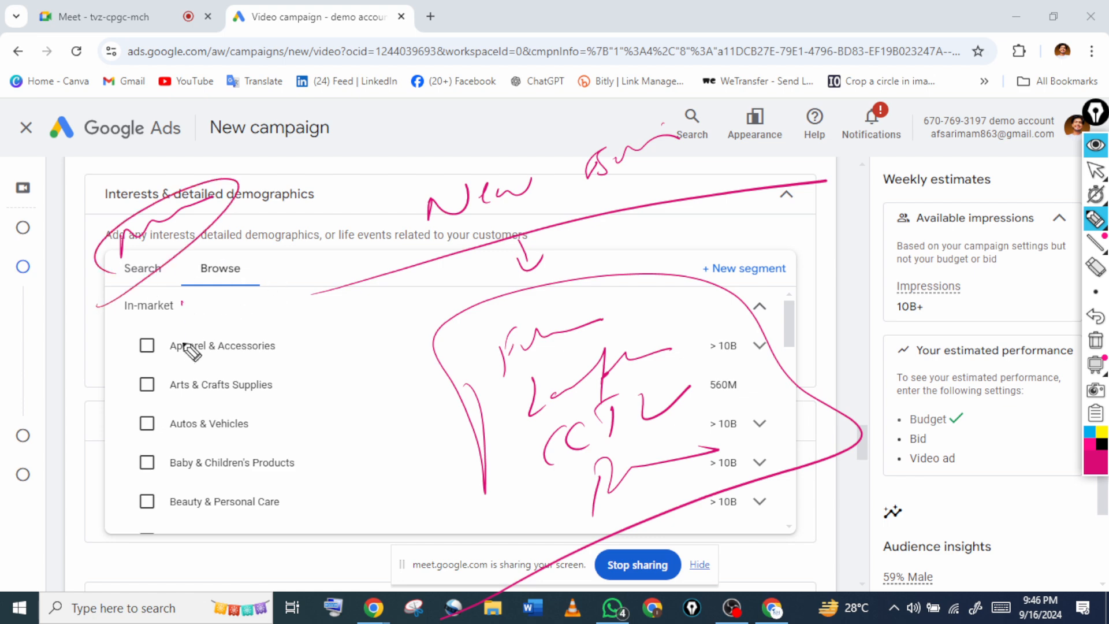
{"action": "mouse_move", "coordinate": [182, 302]}
{"action": "left_mouse_down"}
{"action": "mouse_move", "coordinate": [185, 343]}
{"action": "mouse_move", "coordinate": [253, 245]}
{"action": "left_mouse_up"}
{"action": "mouse_move", "coordinate": [226, 334]}
{"action": "left_mouse_down"}
{"action": "mouse_move", "coordinate": [324, 316]}
{"action": "mouse_move", "coordinate": [330, 305]}
{"action": "left_mouse_up"}
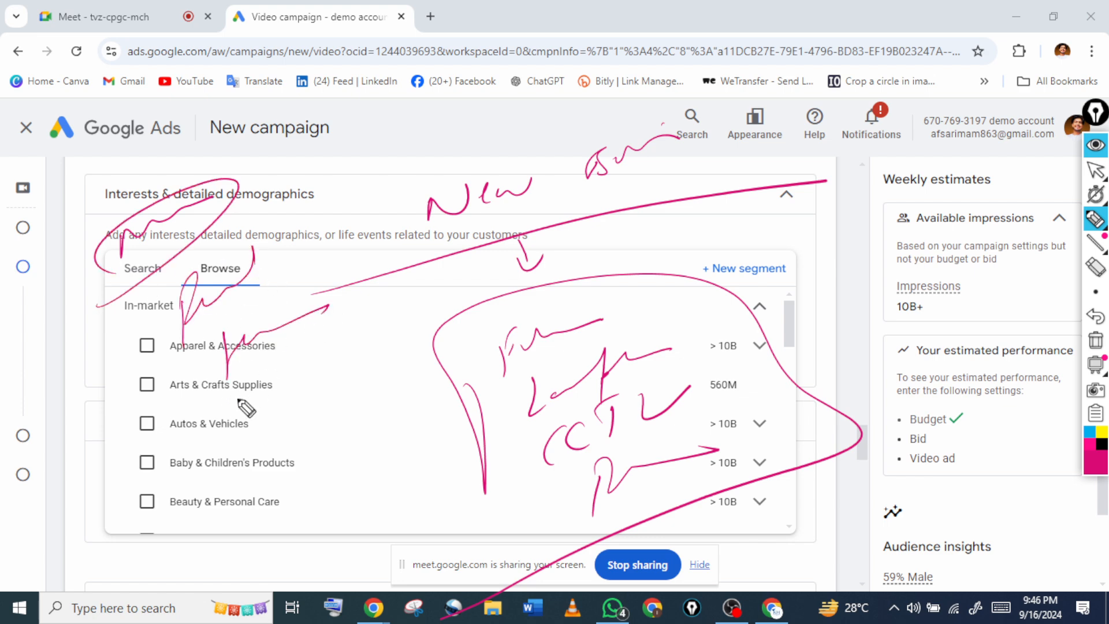
{"action": "left_click_drag", "start_coordinate": [137, 438], "coordinate": [343, 341]}
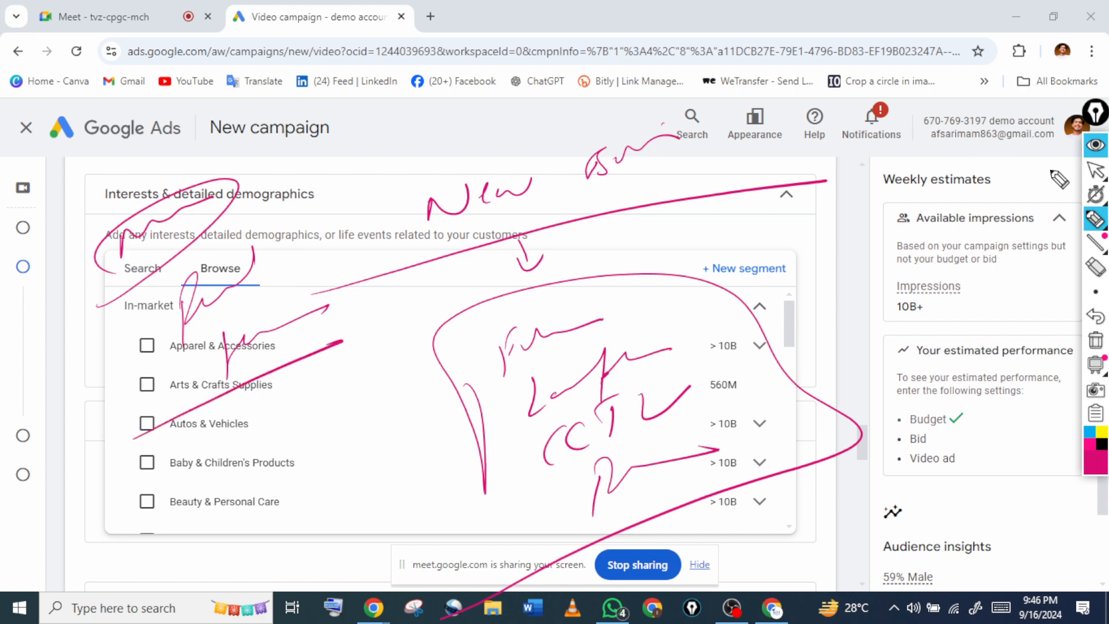
{"action": "left_click", "coordinate": [1092, 341]}
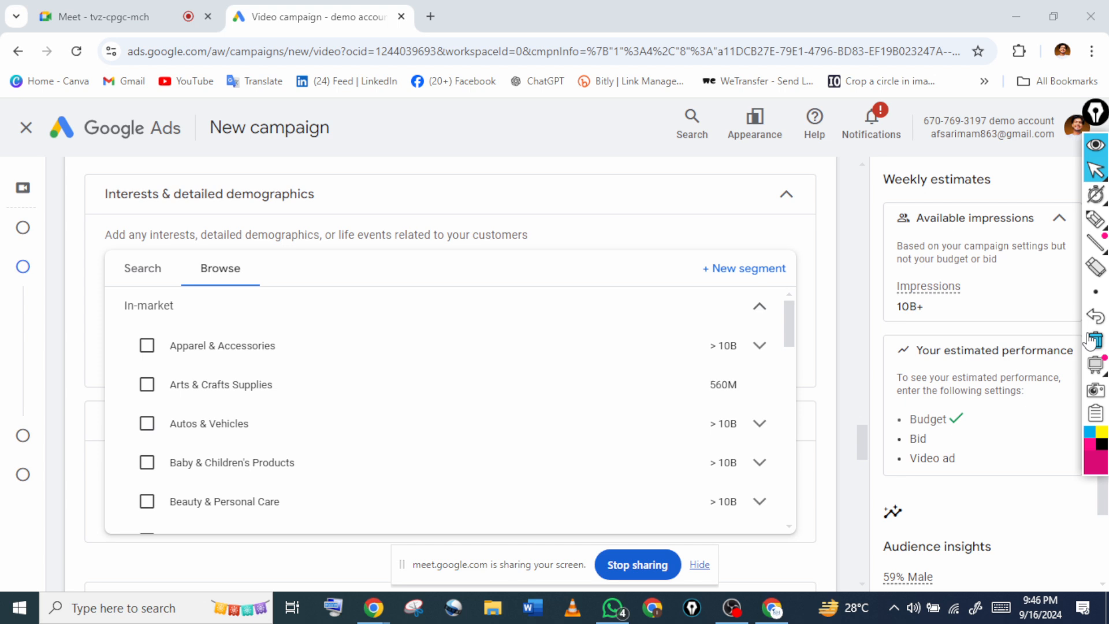
Compare the suggested segments with the In-market browse list and collapse the Interests & detailed demographics section
{"action": "left_click", "coordinate": [142, 269]}
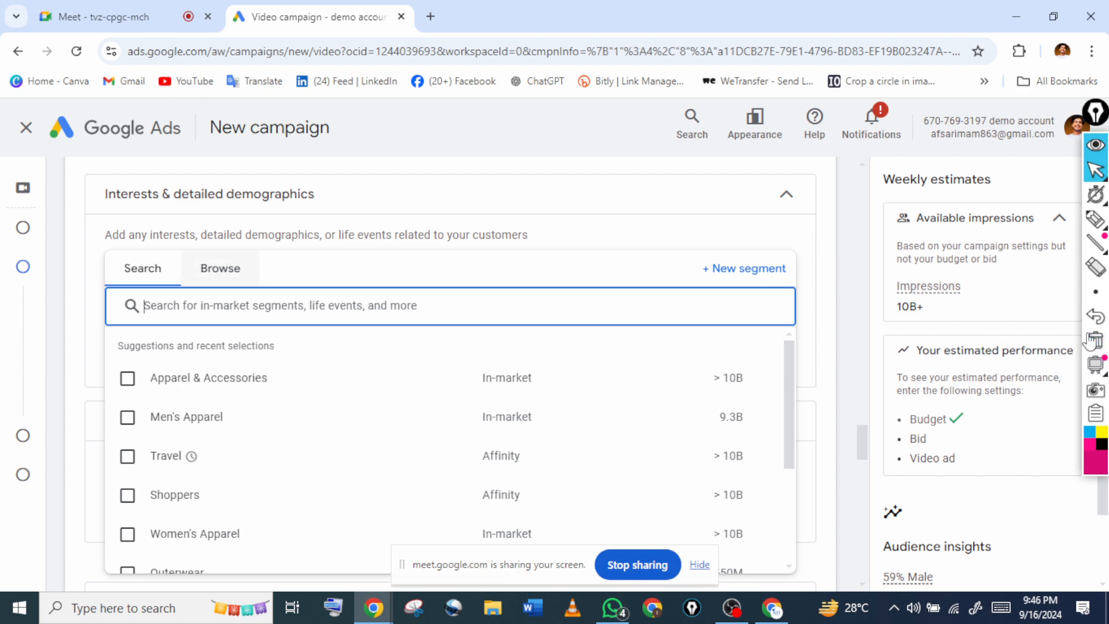
{"action": "left_click", "coordinate": [220, 269]}
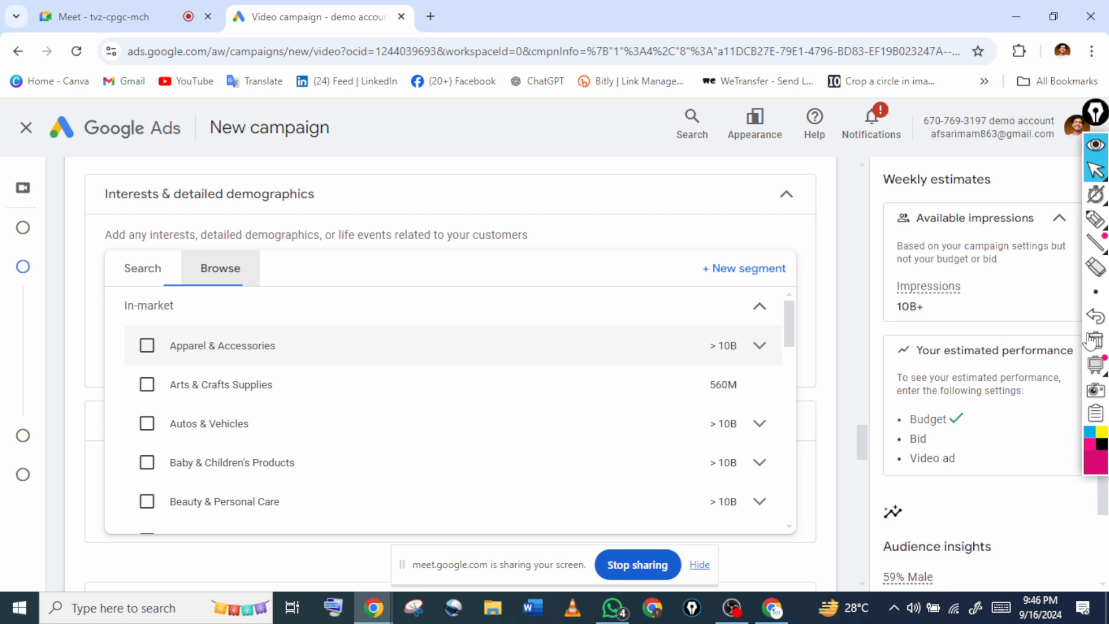
{"action": "scroll", "coordinate": [404, 400], "scroll_direction": "down", "scroll_amount": 1}
{"action": "left_click", "coordinate": [143, 269]}
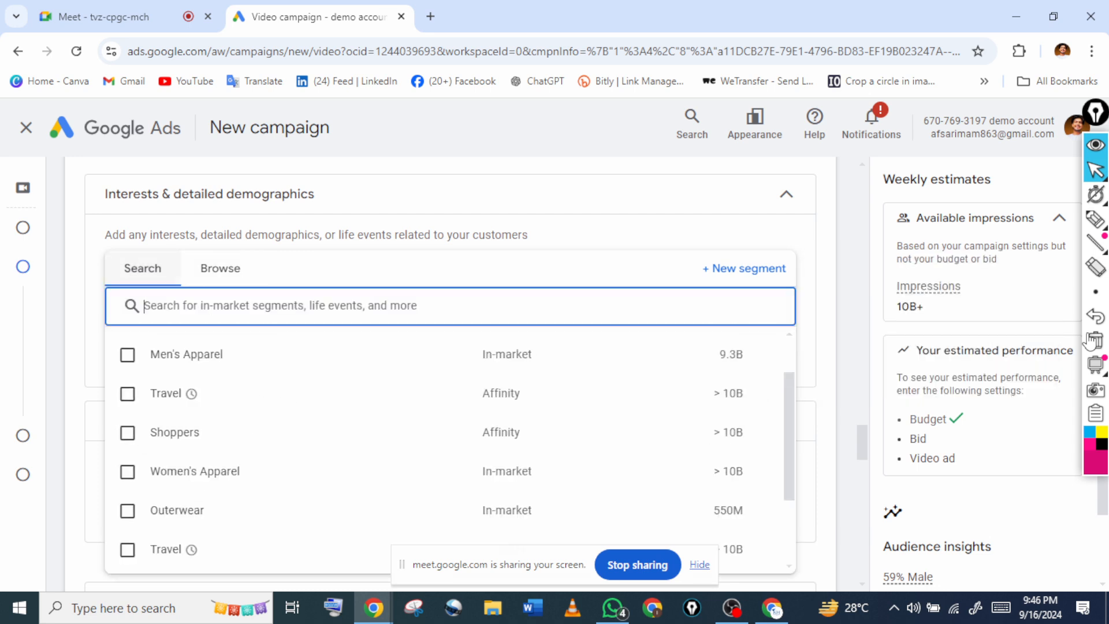
{"action": "left_click", "coordinate": [786, 195]}
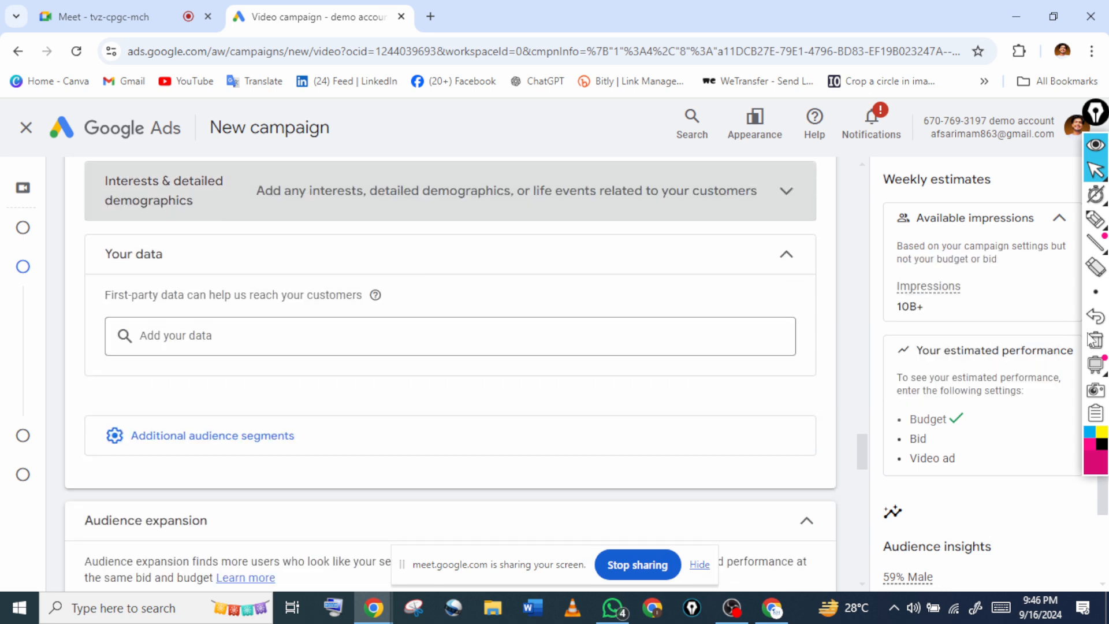
Expand Additional audience segments and open Custom search terms for adding search terms
{"action": "scroll", "coordinate": [451, 370], "scroll_direction": "down", "scroll_amount": 2}
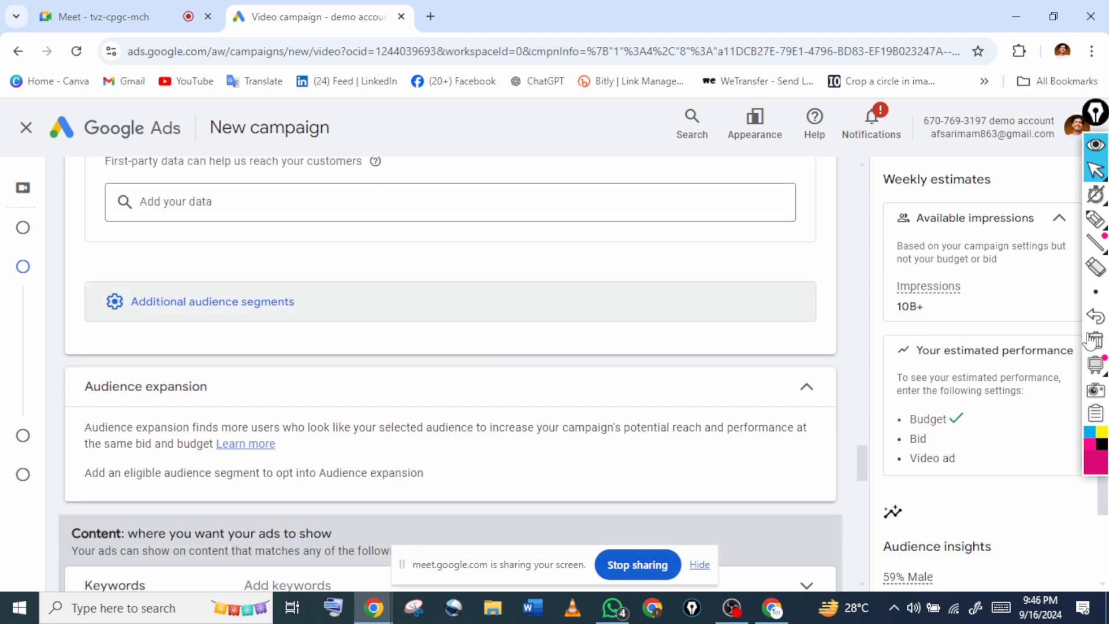
{"action": "left_click", "coordinate": [213, 302]}
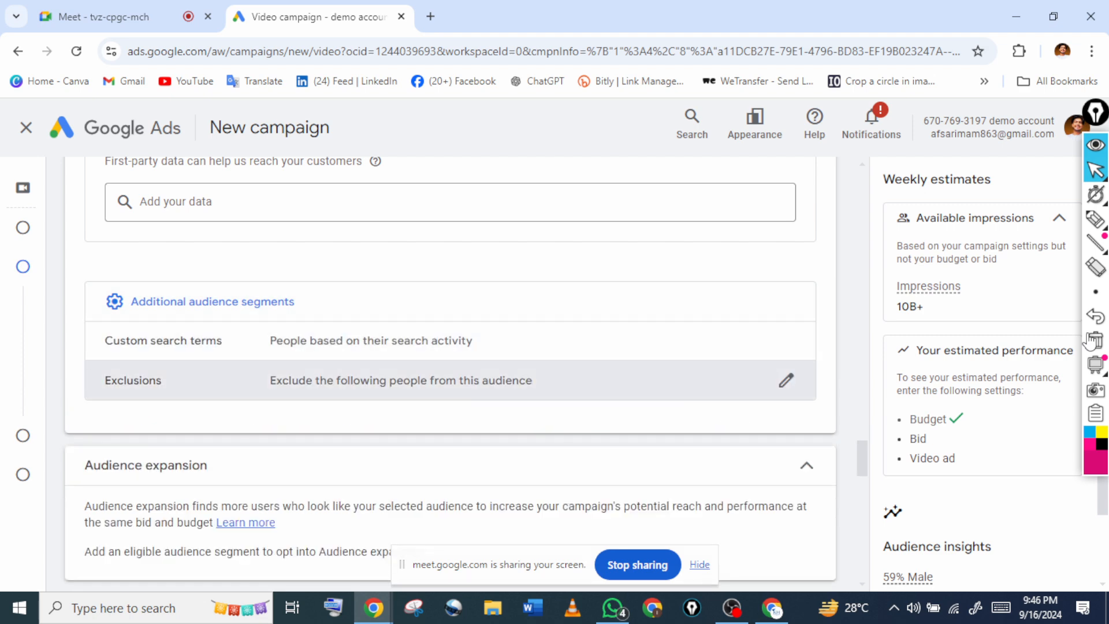
{"action": "scroll", "coordinate": [450, 347], "scroll_direction": "down", "scroll_amount": 1}
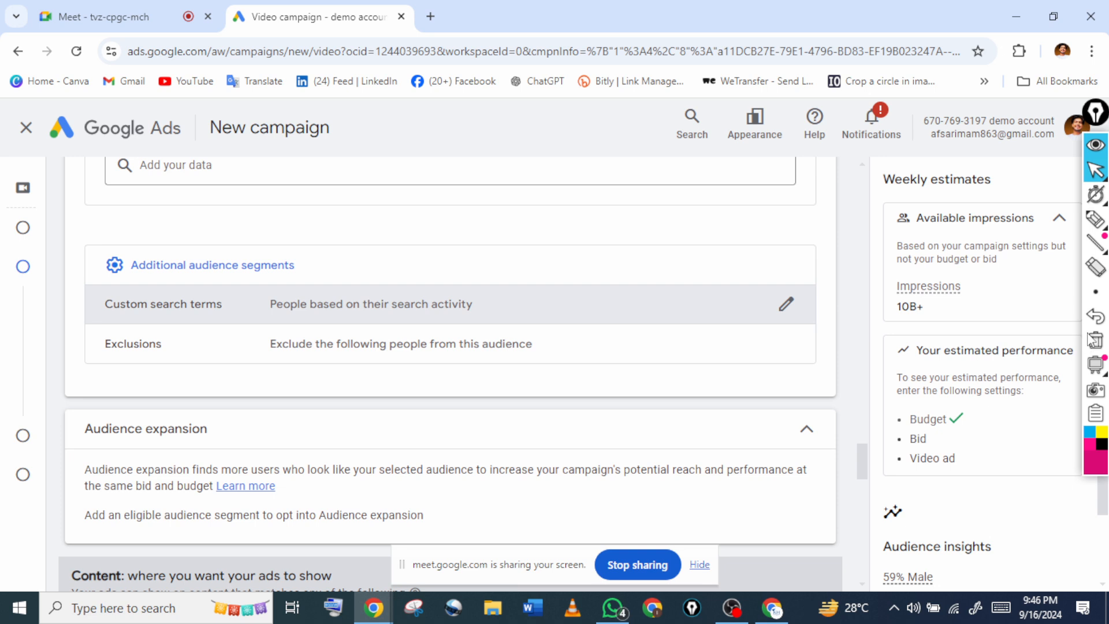
{"action": "left_click", "coordinate": [786, 304]}
{"action": "left_click", "coordinate": [451, 321]}
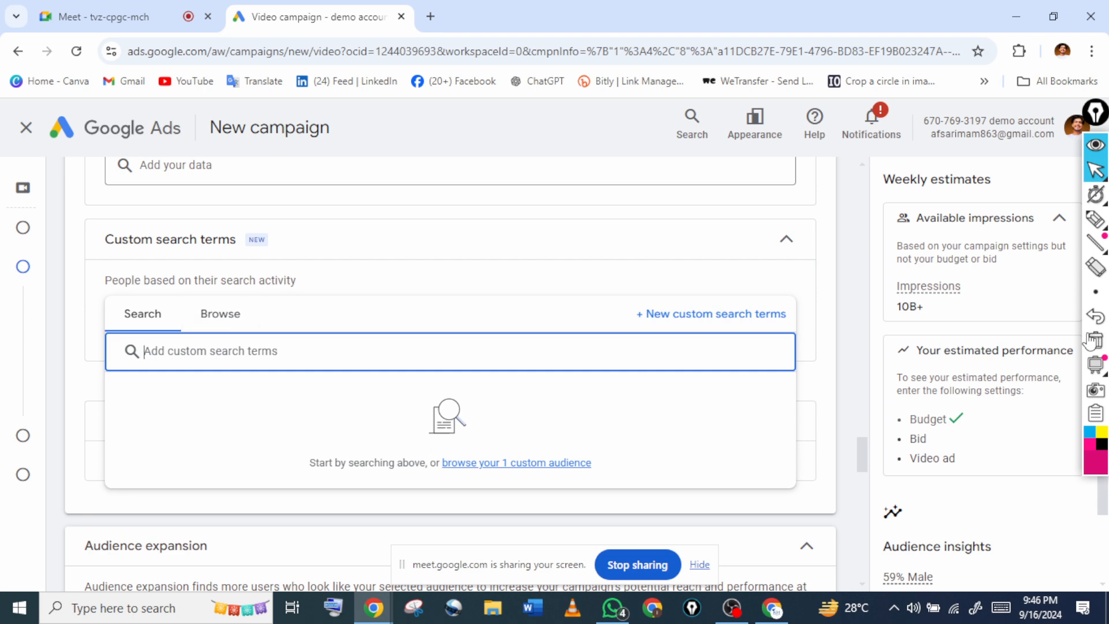
Search the custom search terms for "apartmanet in delhi," and clear the text
{"action": "type", "text": "apartmane"}
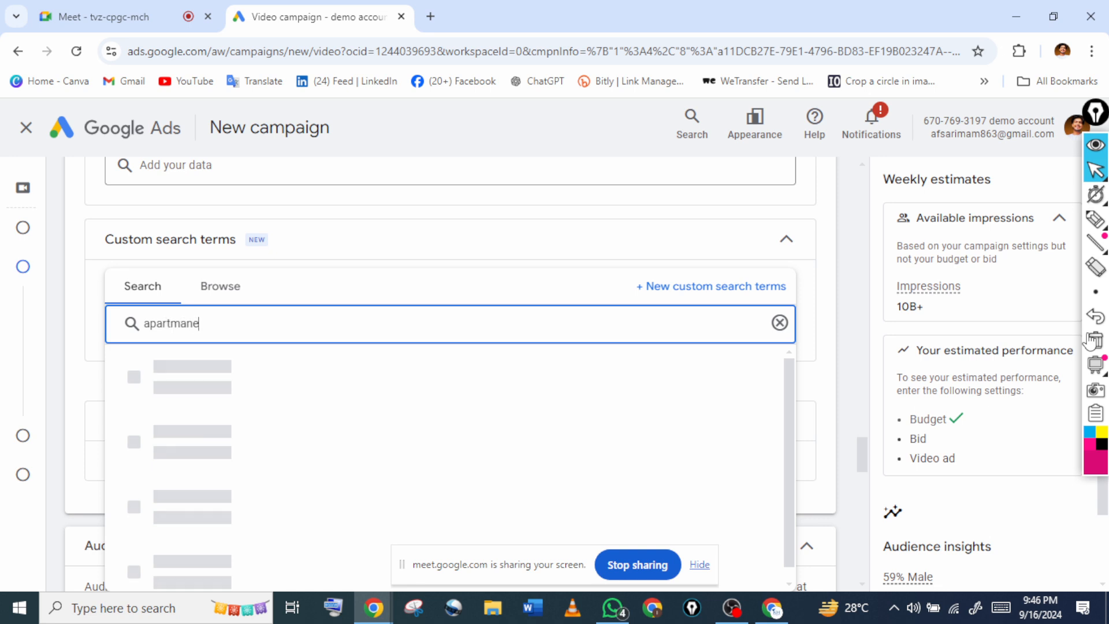
{"action": "type", "text": "t"}
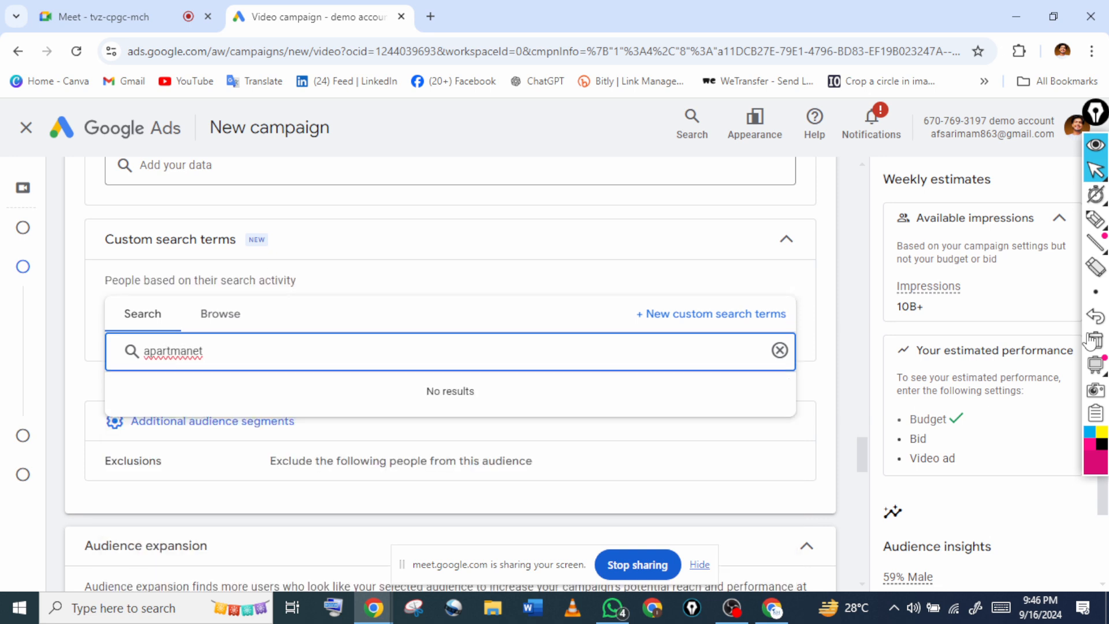
{"action": "type", "text": " in del"}
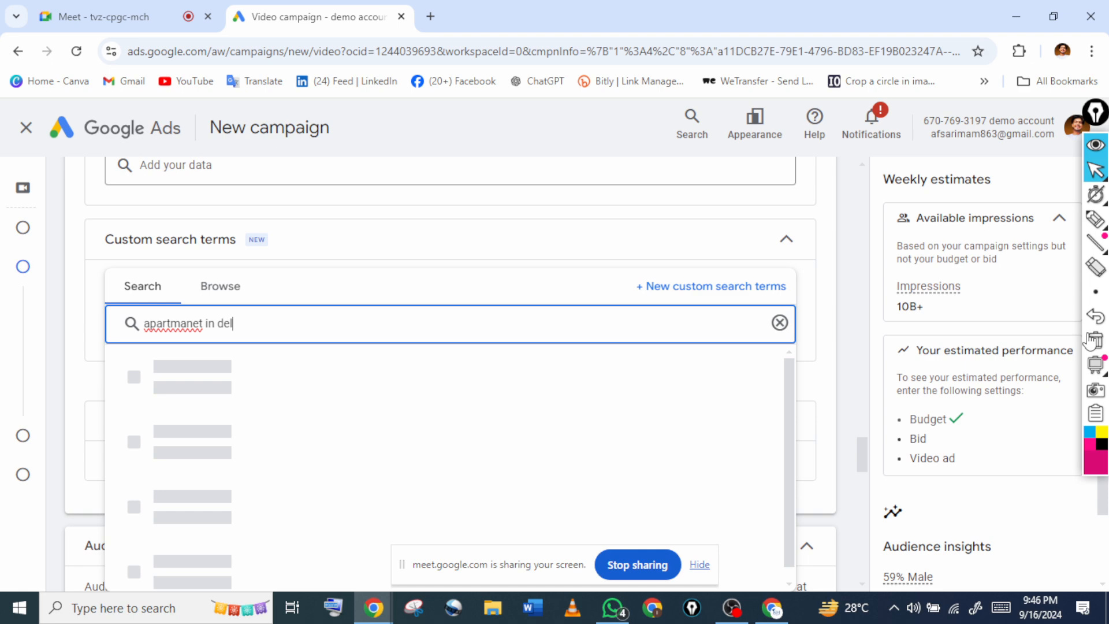
{"action": "type", "text": "hi"}
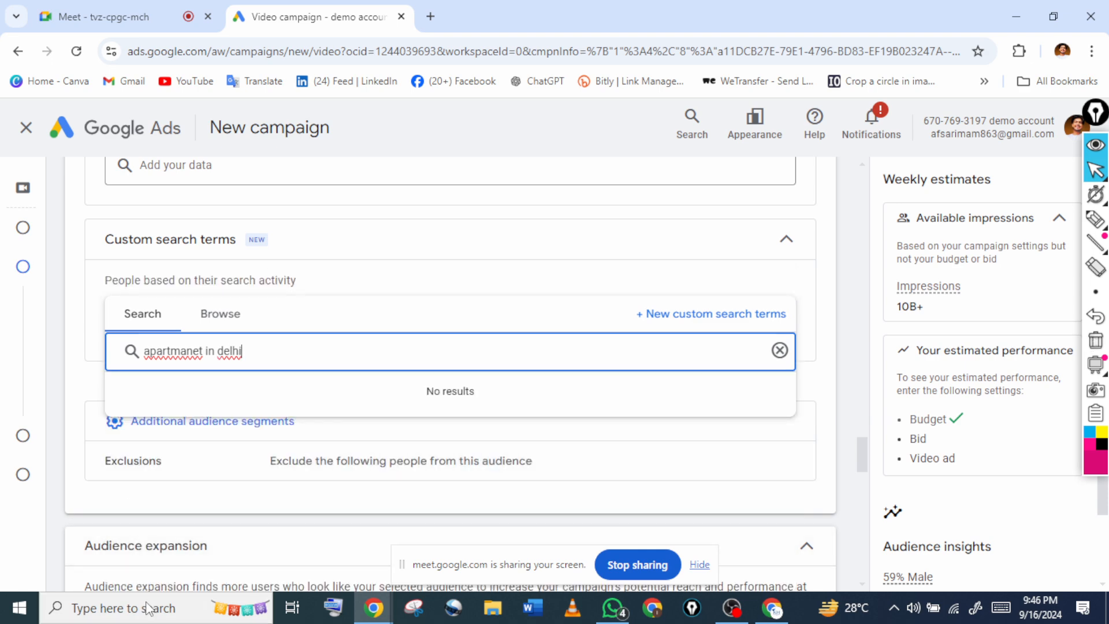
{"action": "type", "text": ","}
{"action": "key", "text": "BackSpace"}
{"action": "key", "text": "BackSpace"}
{"action": "key", "text": "BackSpace"}
{"action": "key", "text": "BackSpace"}
{"action": "key", "text": "BackSpace"}
{"action": "key", "text": "BackSpace"}
{"action": "key", "text": "BackSpace"}
{"action": "key", "text": "BackSpace"}
{"action": "key", "text": "BackSpace"}
{"action": "key", "text": "BackSpace"}
Search the custom search terms for "wedding photographer in delhi," and check the saved custom audiences before returning to the search
{"action": "type", "text": "we"}
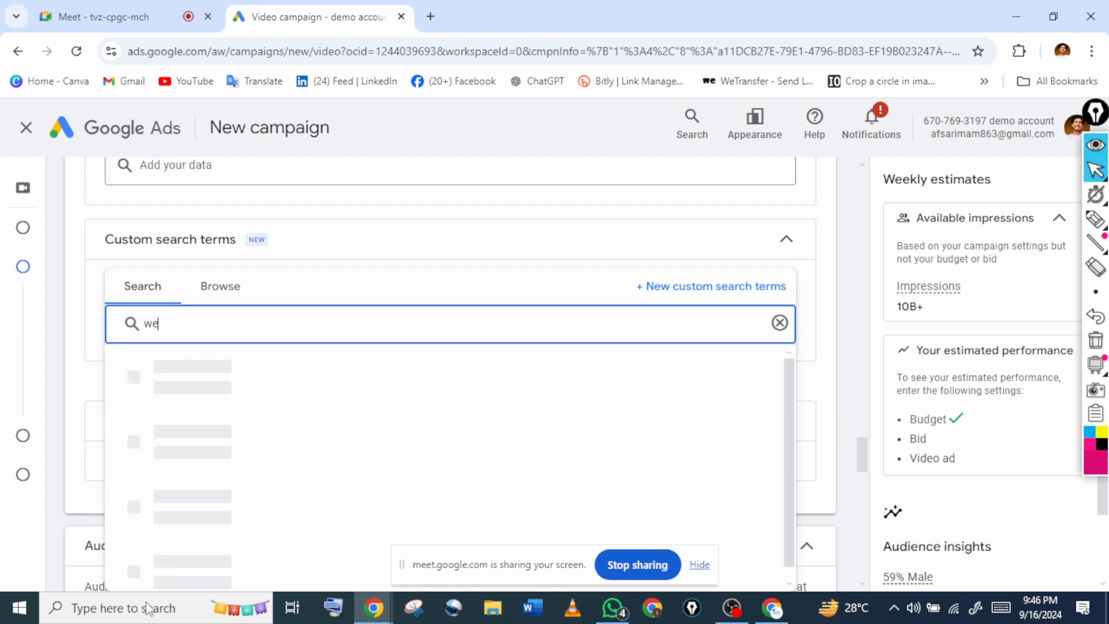
{"action": "type", "text": "dding photogr5a"}
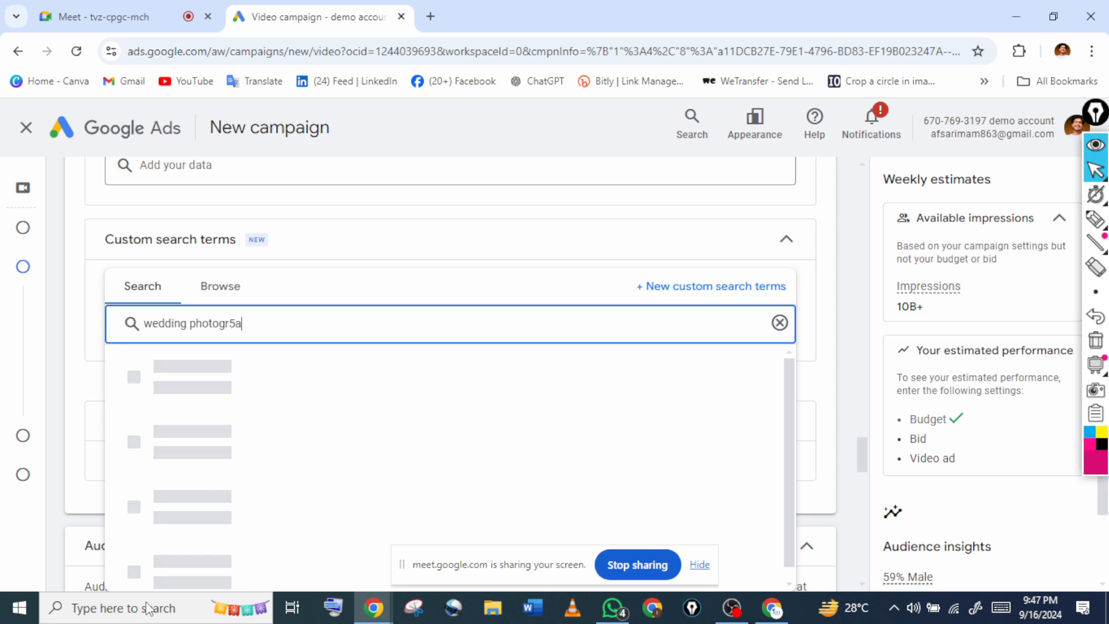
{"action": "type", "text": "pher"}
{"action": "key", "text": "BackSpace"}
{"action": "key", "text": "BackSpace"}
{"action": "key", "text": "BackSpace"}
{"action": "key", "text": "BackSpace"}
{"action": "key", "text": "BackSpace"}
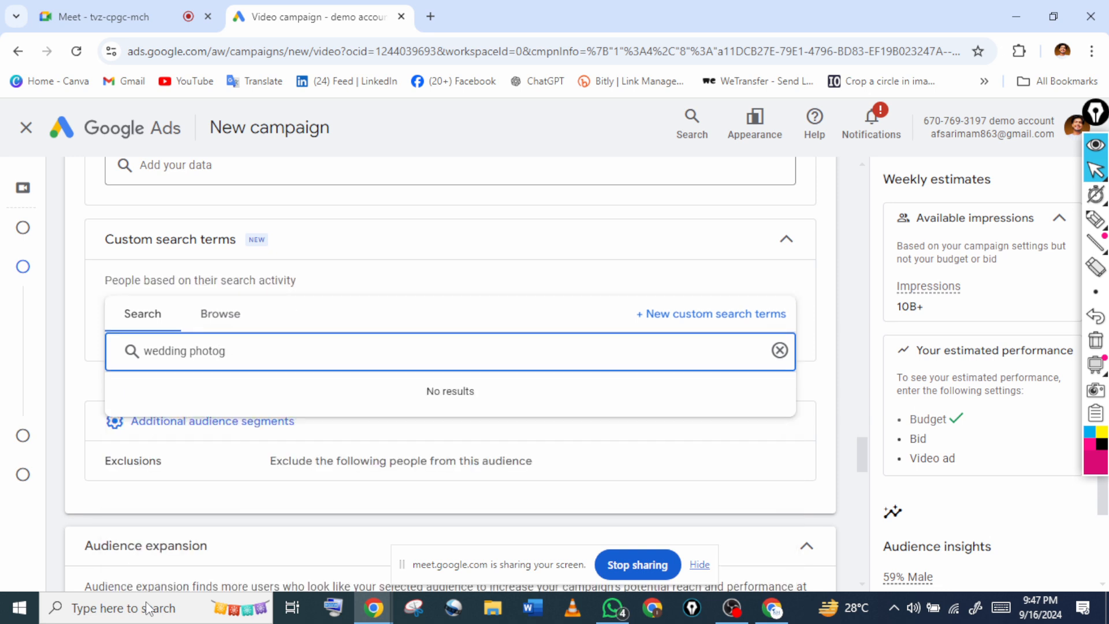
{"action": "type", "text": "rapher in "}
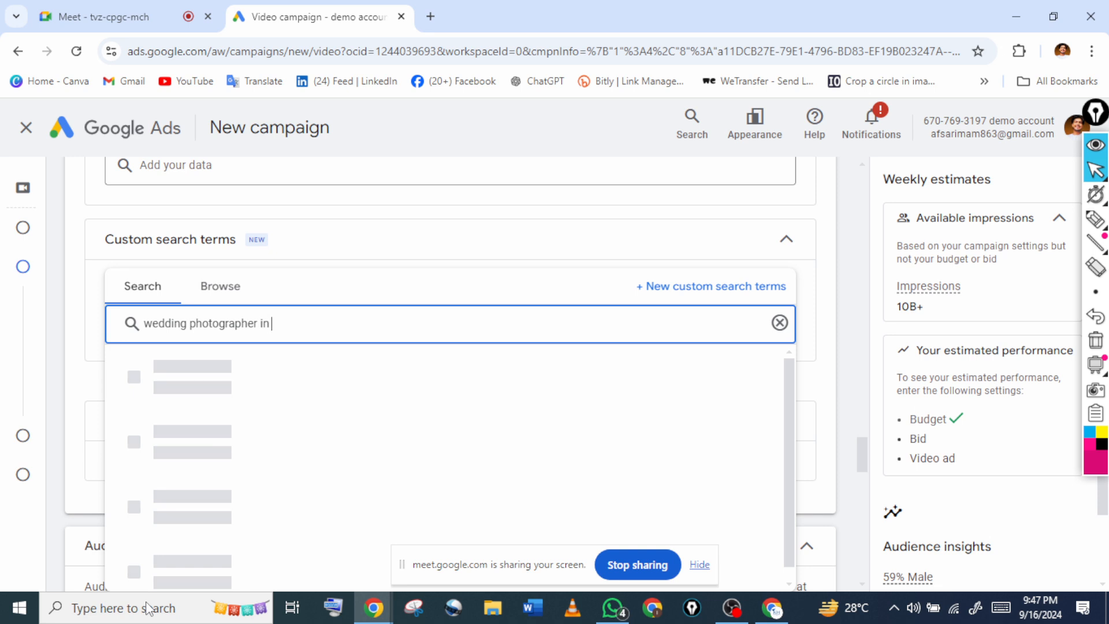
{"action": "type", "text": "delhi,"}
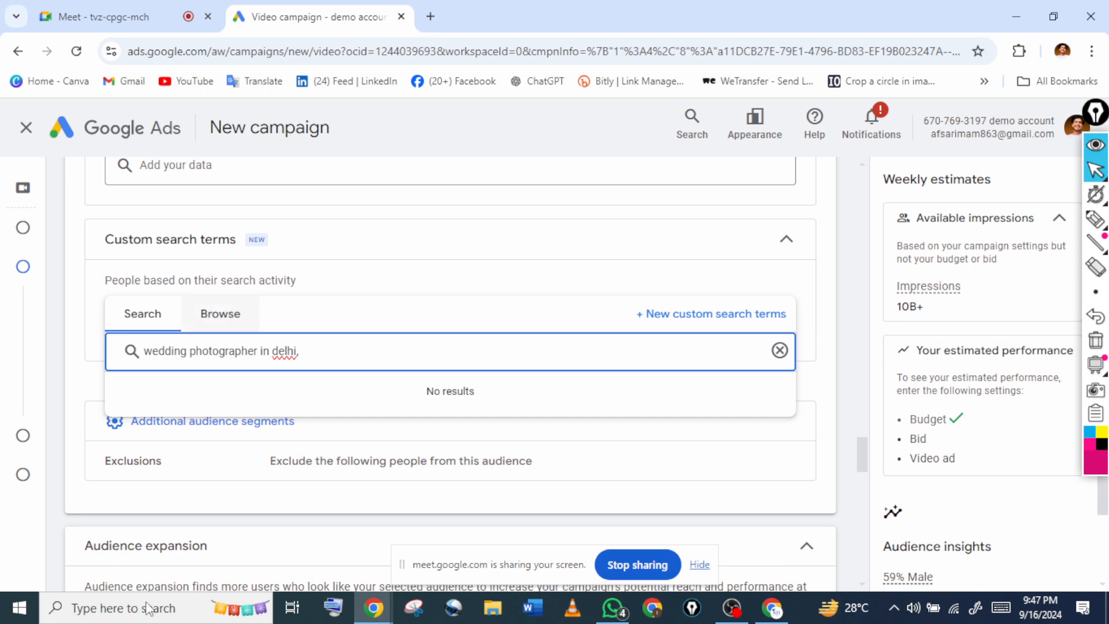
{"action": "left_click", "coordinate": [220, 314]}
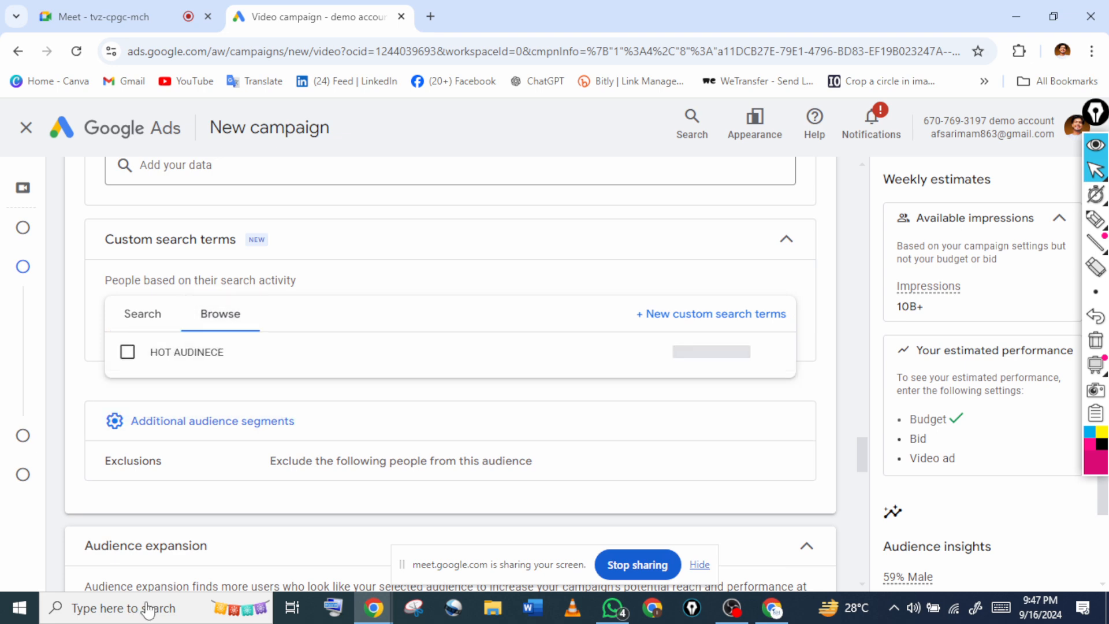
{"action": "left_click", "coordinate": [143, 313]}
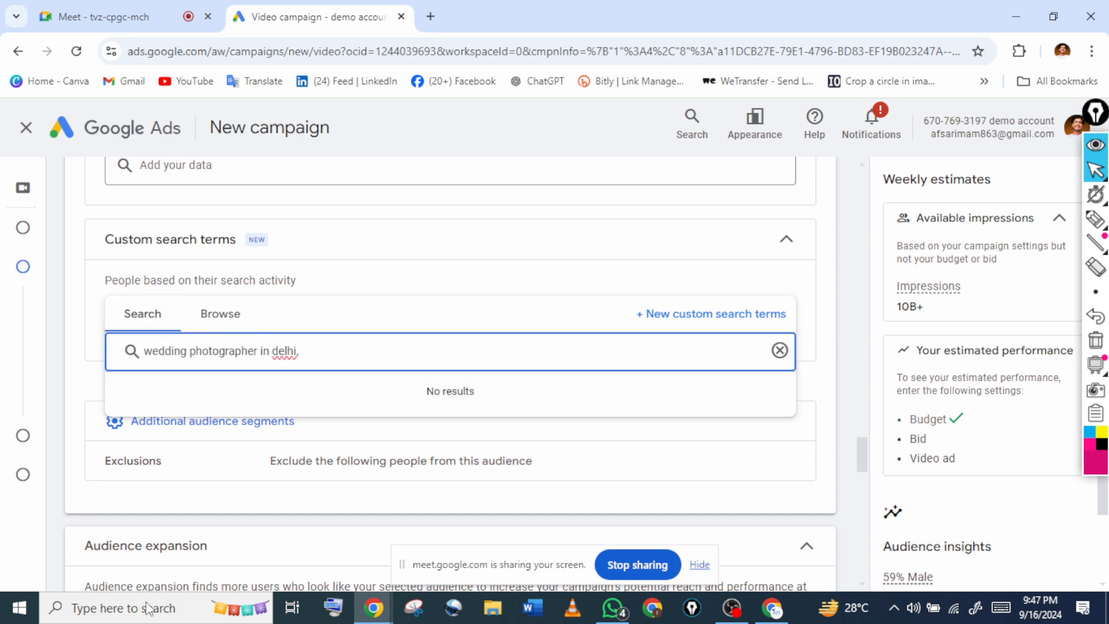
Draw a freehand closed outline over the Custom search terms section and erase it
{"action": "left_click", "coordinate": [1096, 219]}
{"action": "mouse_move", "coordinate": [485, 245]}
{"action": "left_mouse_down"}
{"action": "mouse_move", "coordinate": [674, 193]}
{"action": "mouse_move", "coordinate": [465, 291]}
{"action": "mouse_move", "coordinate": [473, 248]}
{"action": "left_mouse_up"}
{"action": "left_click", "coordinate": [1094, 173]}
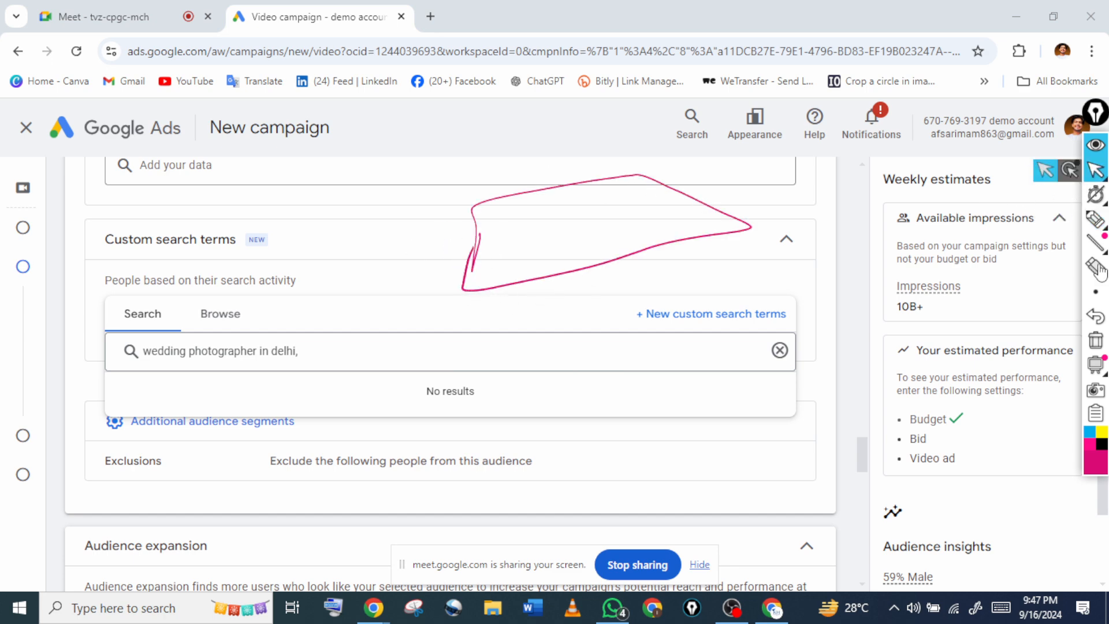
{"action": "left_click", "coordinate": [1093, 339]}
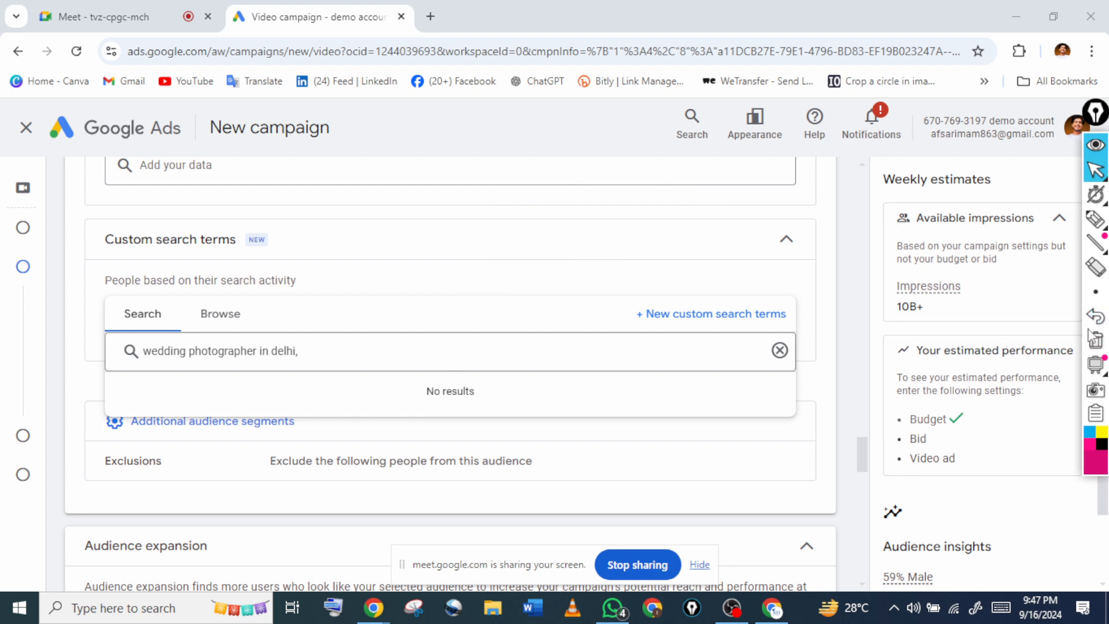
Handwrite "Age", "Aff" and a third short note above one another over the Custom search terms section, and erase them
{"action": "left_click", "coordinate": [1096, 219]}
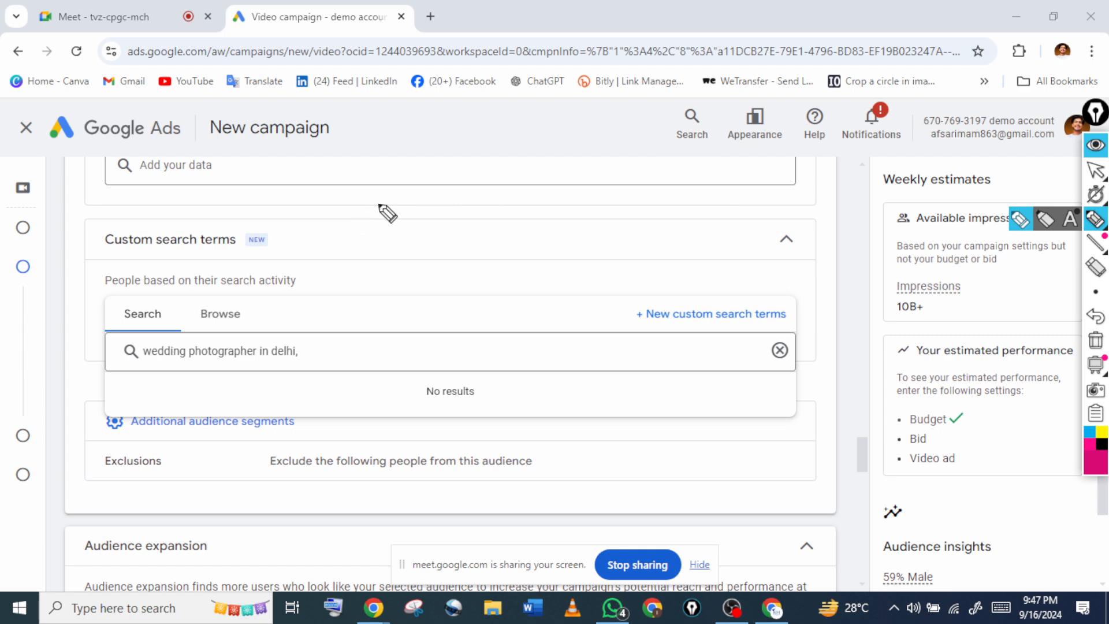
{"action": "mouse_move", "coordinate": [442, 172]}
{"action": "left_mouse_down"}
{"action": "mouse_move", "coordinate": [465, 153]}
{"action": "mouse_move", "coordinate": [471, 185]}
{"action": "mouse_move", "coordinate": [538, 141]}
{"action": "left_mouse_up"}
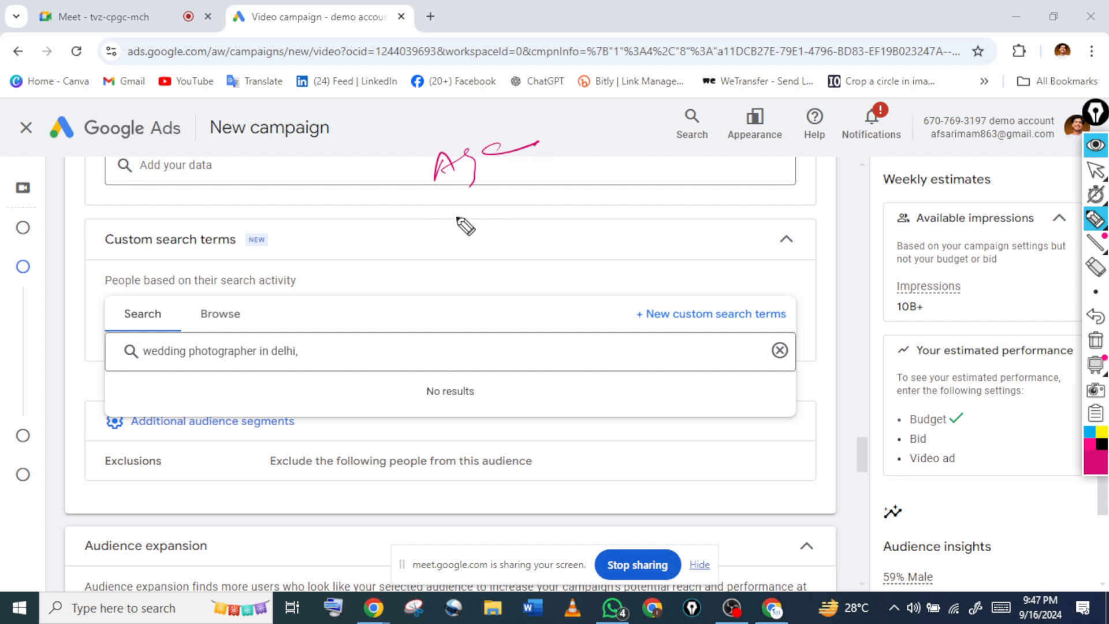
{"action": "mouse_move", "coordinate": [440, 234]}
{"action": "left_mouse_down"}
{"action": "mouse_move", "coordinate": [483, 208]}
{"action": "mouse_move", "coordinate": [491, 227]}
{"action": "mouse_move", "coordinate": [533, 196]}
{"action": "left_mouse_up"}
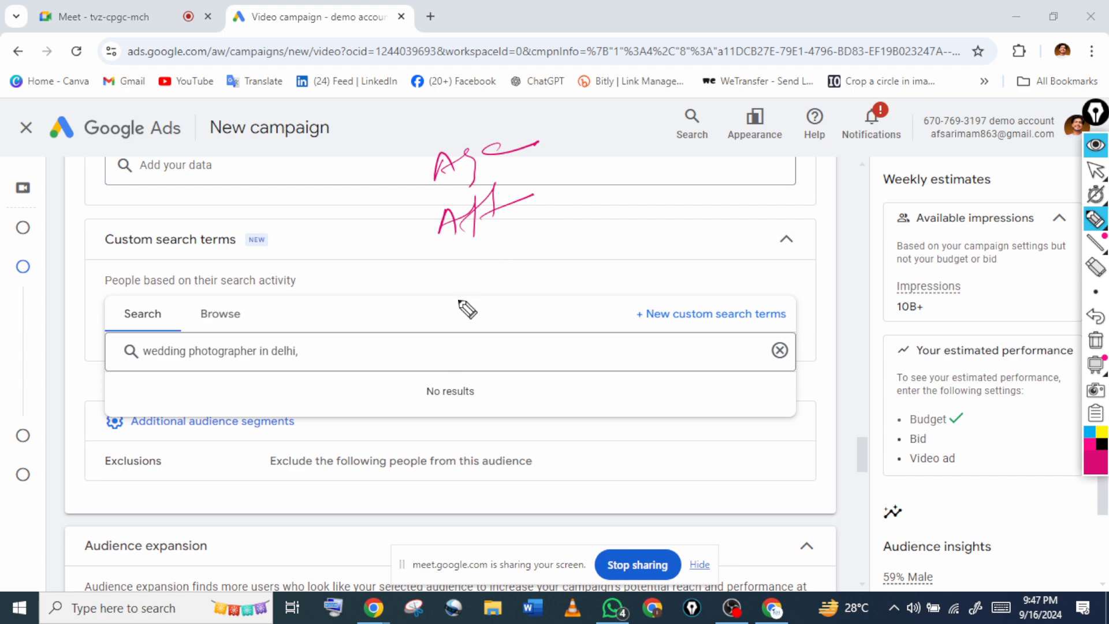
{"action": "mouse_move", "coordinate": [458, 264]}
{"action": "left_mouse_down"}
{"action": "mouse_move", "coordinate": [438, 299]}
{"action": "mouse_move", "coordinate": [567, 235]}
{"action": "left_mouse_up"}
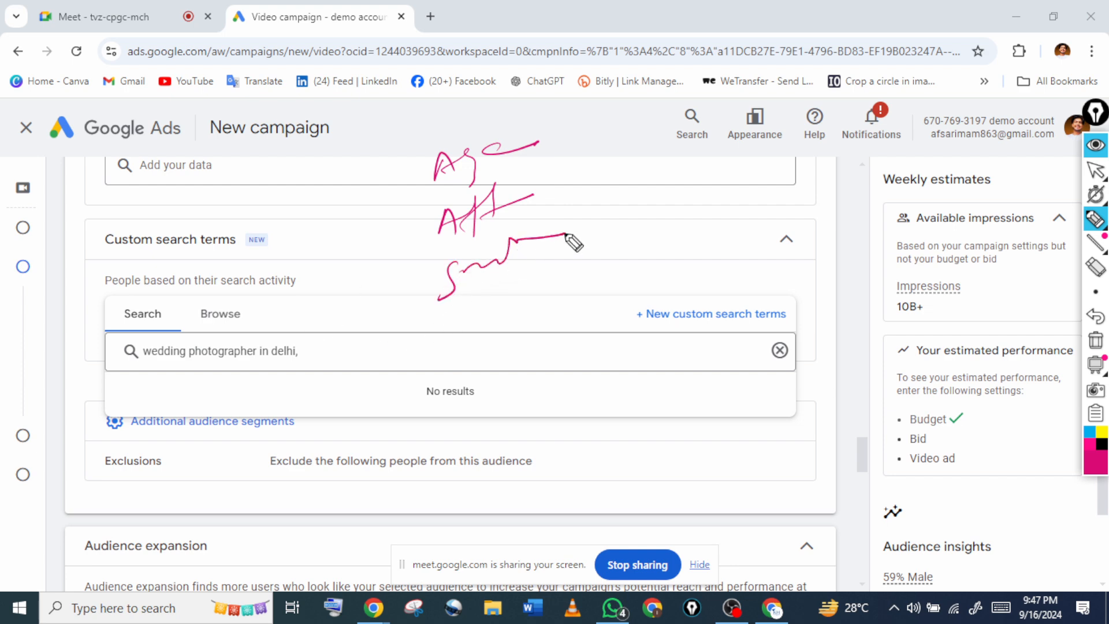
{"action": "left_click", "coordinate": [1096, 171]}
{"action": "left_click", "coordinate": [1098, 341]}
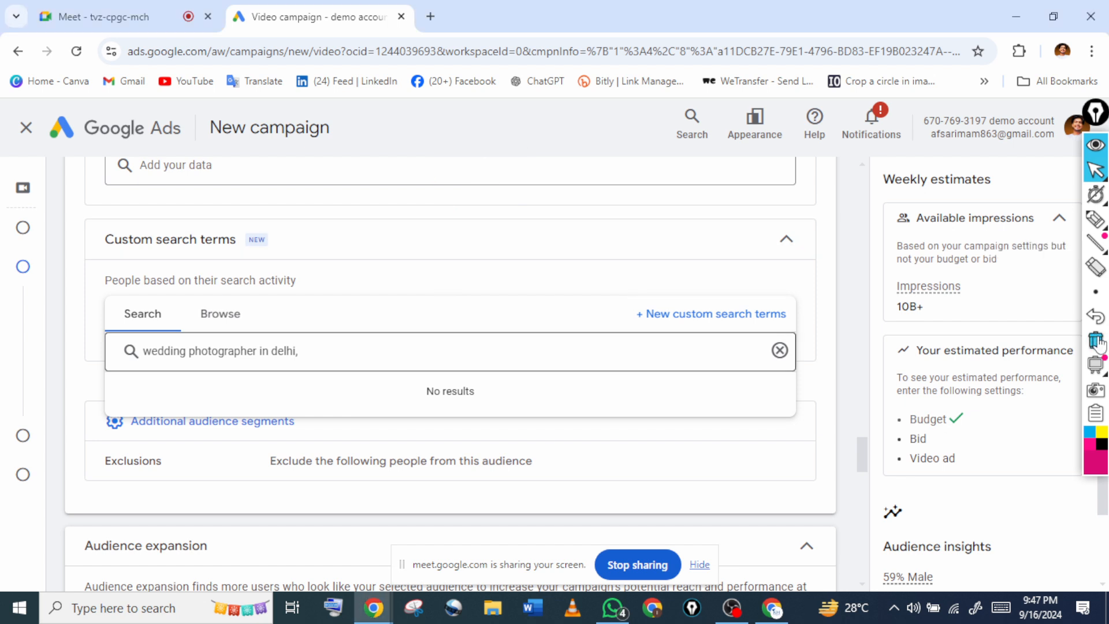
Clear the custom search terms text and browse the remarketing list categories under Exclusions
{"action": "key", "text": "Escape"}
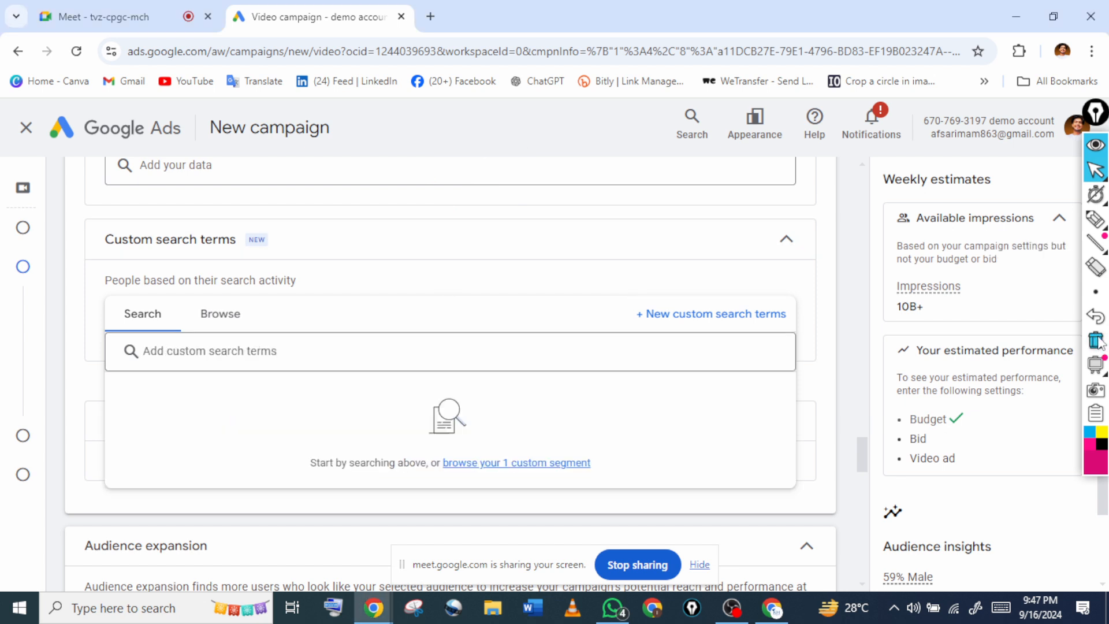
{"action": "scroll", "coordinate": [1100, 342], "scroll_direction": "down", "scroll_amount": 2}
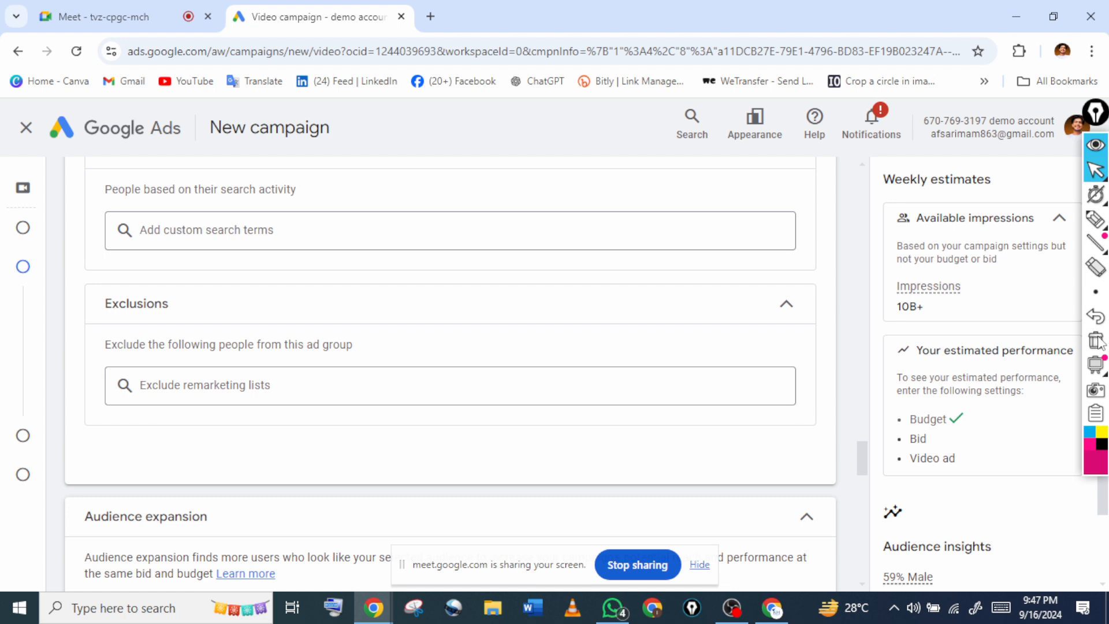
{"action": "left_click", "coordinate": [221, 384]}
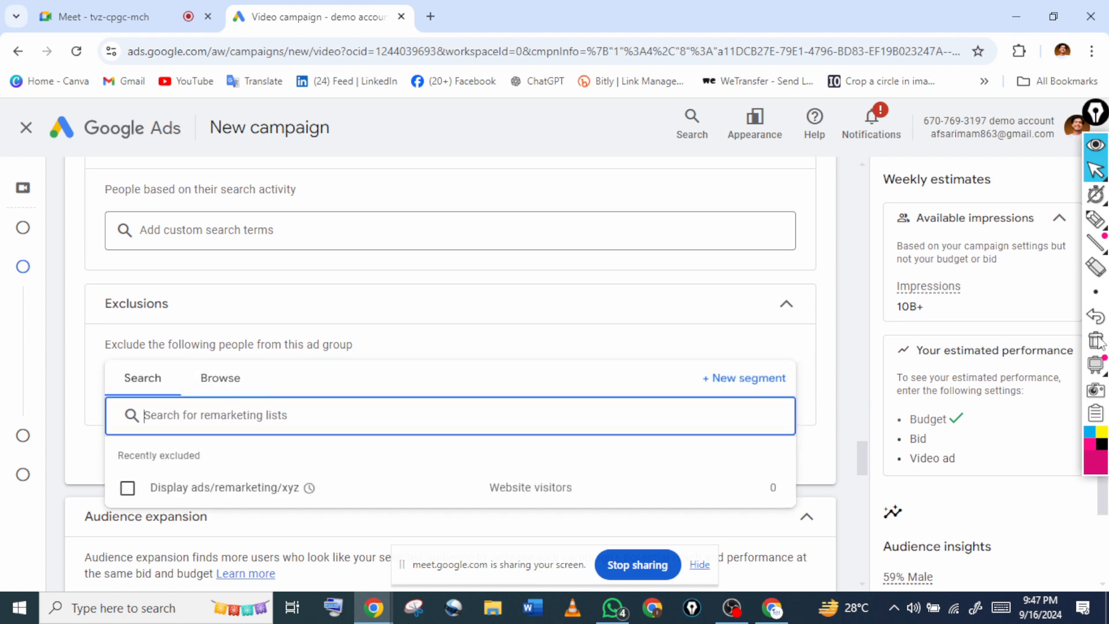
{"action": "scroll", "coordinate": [451, 382], "scroll_direction": "down", "scroll_amount": 2}
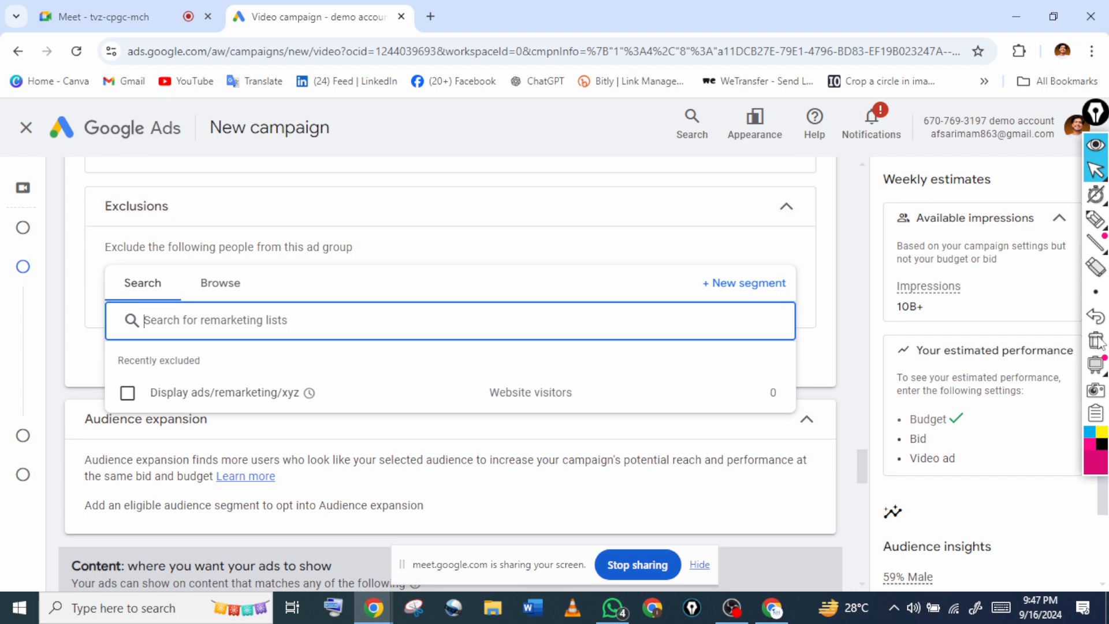
{"action": "left_click", "coordinate": [220, 283]}
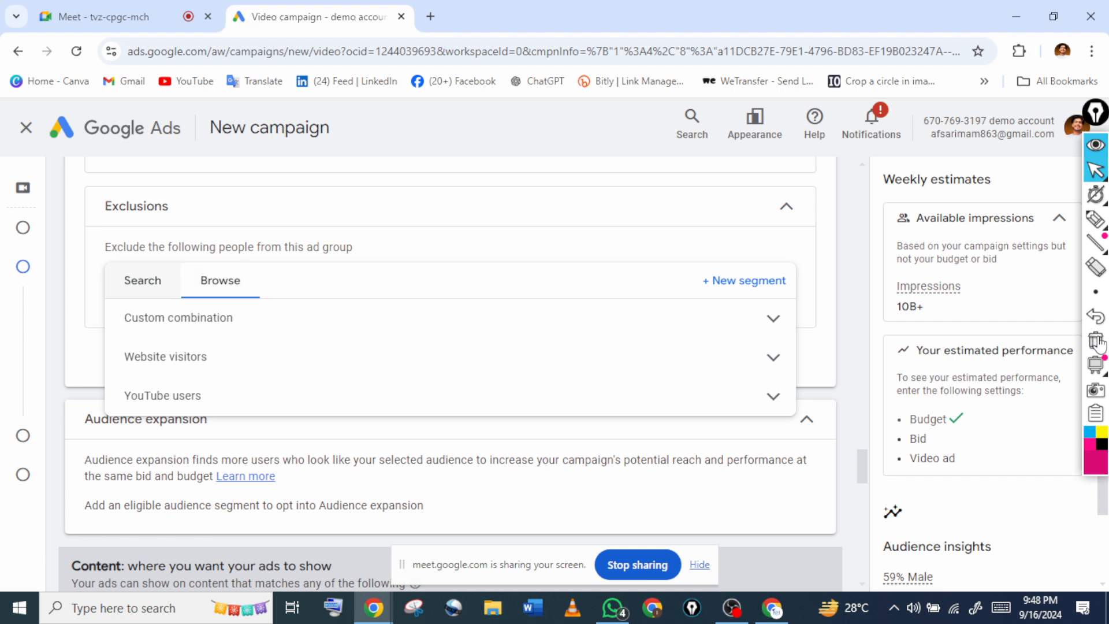
Handwrite circled notes for retargeting and a new audience with "Hot" and "Cold" over the Exclusions section, and erase them
{"action": "left_click", "coordinate": [1096, 219]}
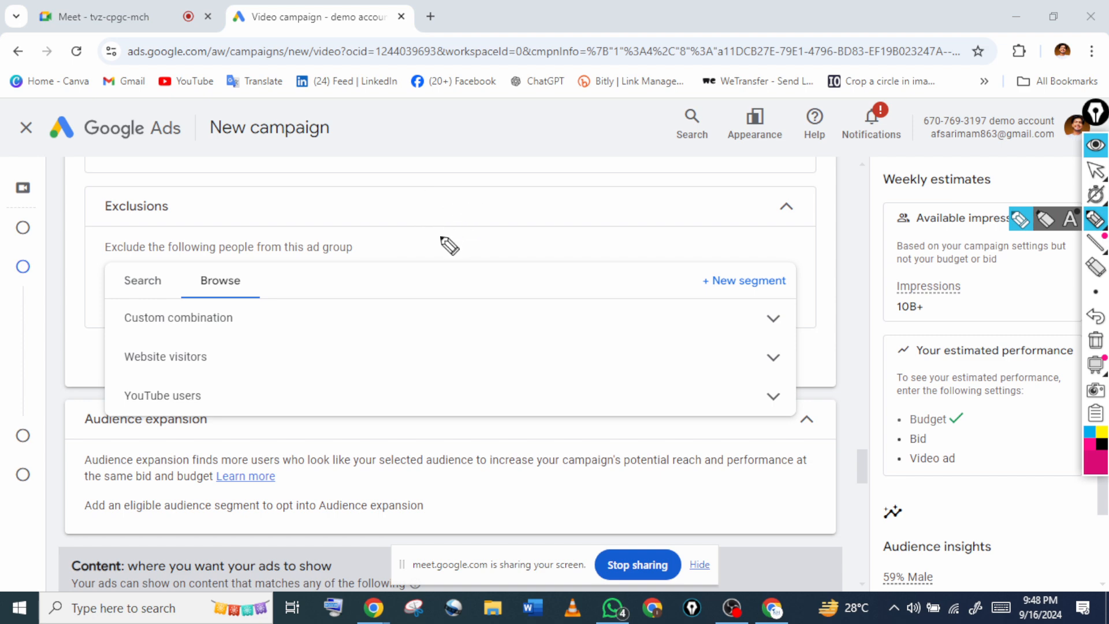
{"action": "mouse_move", "coordinate": [353, 223]}
{"action": "left_mouse_down"}
{"action": "mouse_move", "coordinate": [379, 180]}
{"action": "mouse_move", "coordinate": [473, 174]}
{"action": "mouse_move", "coordinate": [527, 146]}
{"action": "mouse_move", "coordinate": [589, 156]}
{"action": "mouse_move", "coordinate": [580, 134]}
{"action": "left_mouse_up"}
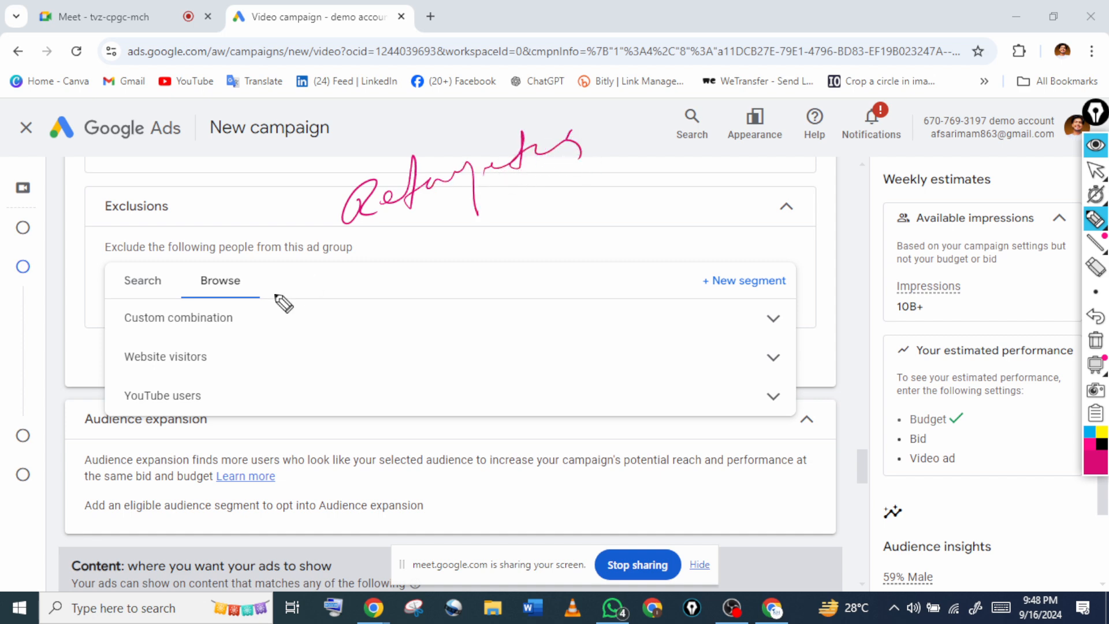
{"action": "mouse_move", "coordinate": [279, 295]}
{"action": "left_mouse_down"}
{"action": "mouse_move", "coordinate": [692, 142]}
{"action": "mouse_move", "coordinate": [463, 230]}
{"action": "left_mouse_up"}
{"action": "left_click_drag", "start_coordinate": [630, 253], "coordinate": [774, 212]}
{"action": "mouse_move", "coordinate": [588, 288]}
{"action": "left_mouse_down"}
{"action": "mouse_move", "coordinate": [578, 242]}
{"action": "mouse_move", "coordinate": [705, 236]}
{"action": "left_mouse_up"}
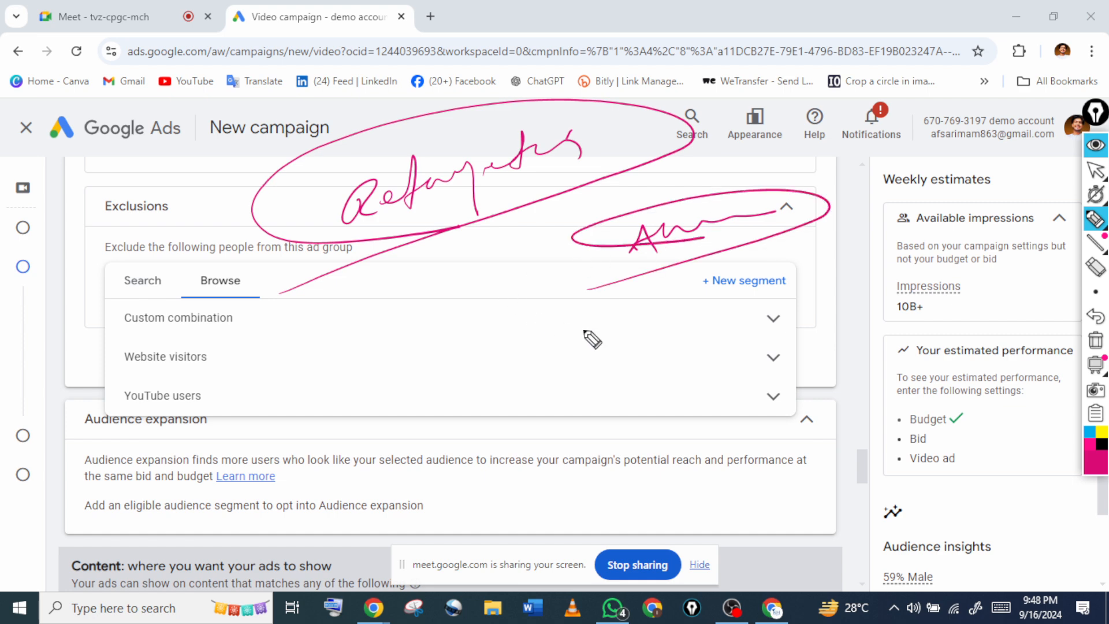
{"action": "mouse_move", "coordinate": [645, 313]}
{"action": "left_mouse_down"}
{"action": "mouse_move", "coordinate": [647, 328]}
{"action": "mouse_move", "coordinate": [729, 307]}
{"action": "left_mouse_up"}
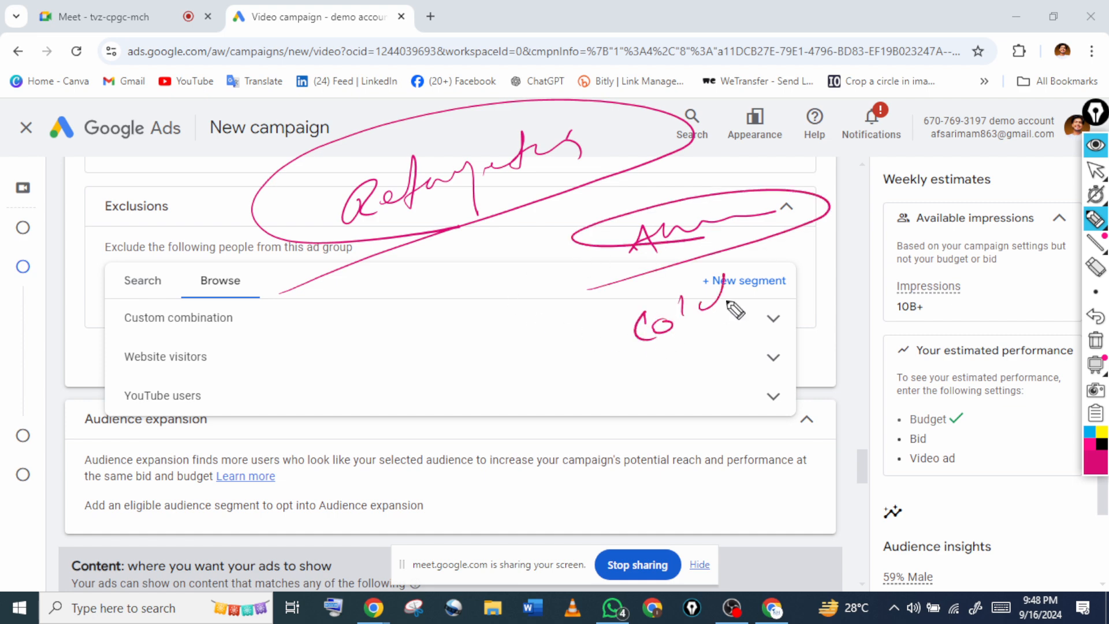
{"action": "left_click_drag", "start_coordinate": [624, 267], "coordinate": [620, 378]}
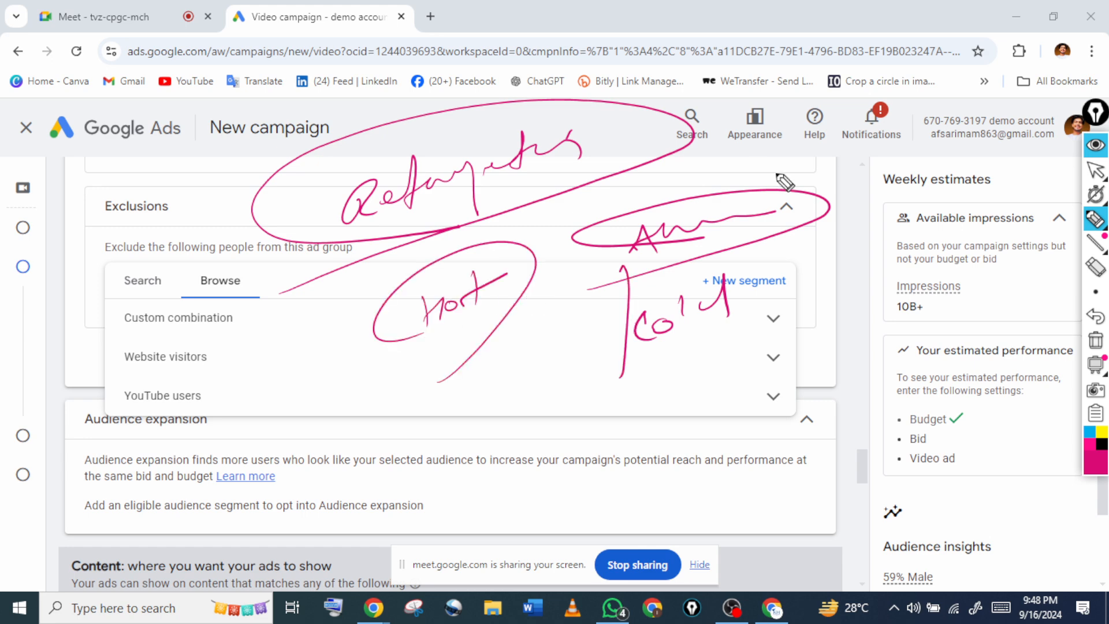
{"action": "left_click", "coordinate": [1095, 340]}
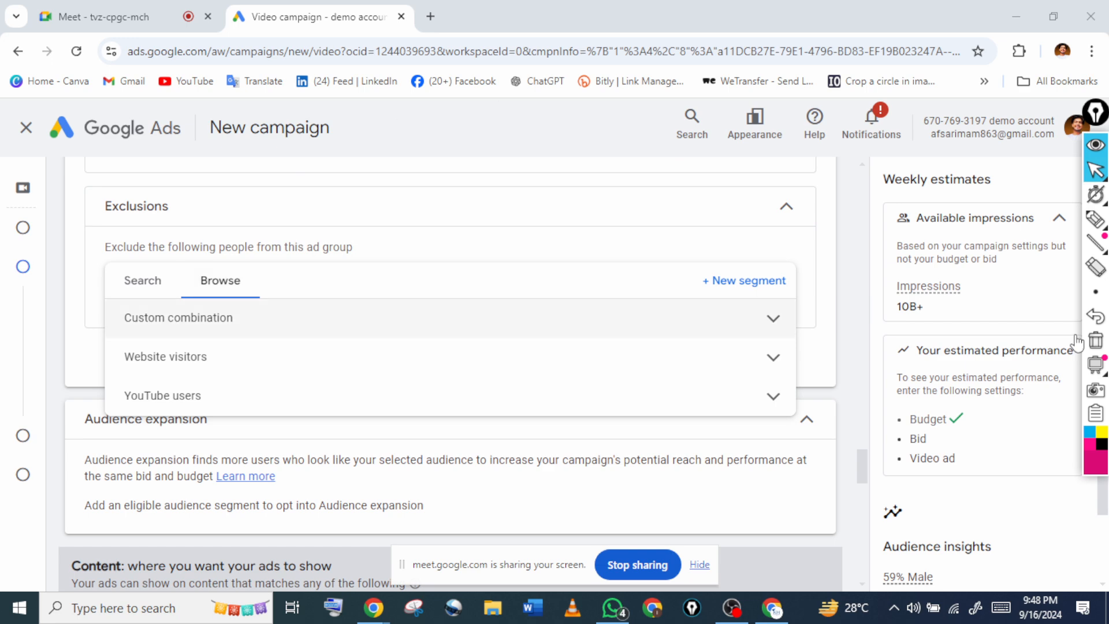
Check the recently excluded remarketing lists and close the exclusion picker without selecting any
{"action": "left_click", "coordinate": [1078, 335]}
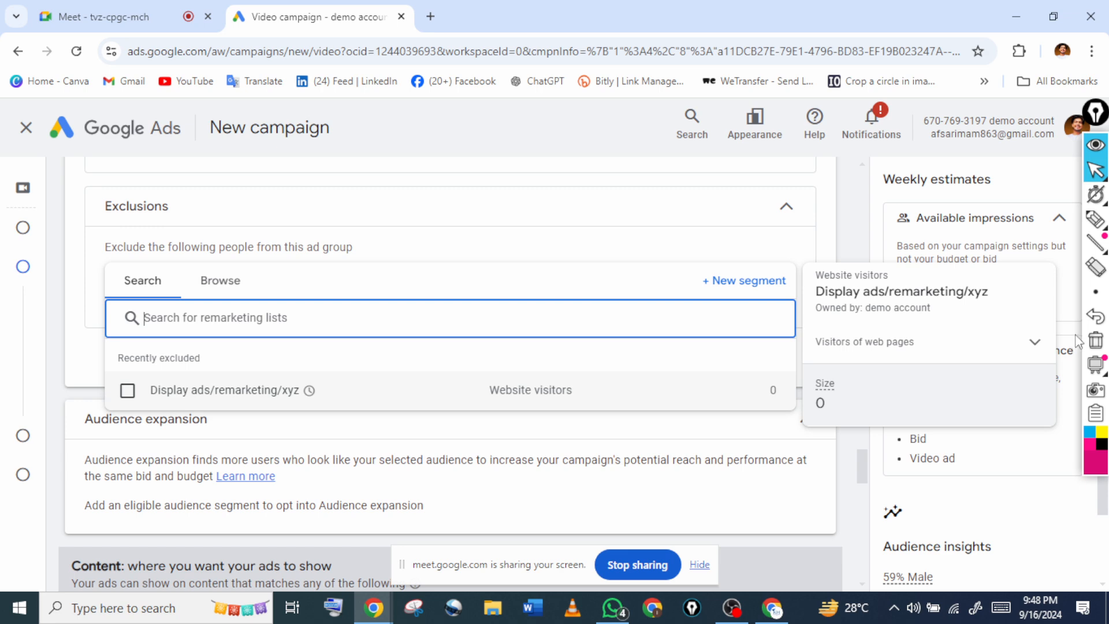
{"action": "left_click", "coordinate": [1080, 342]}
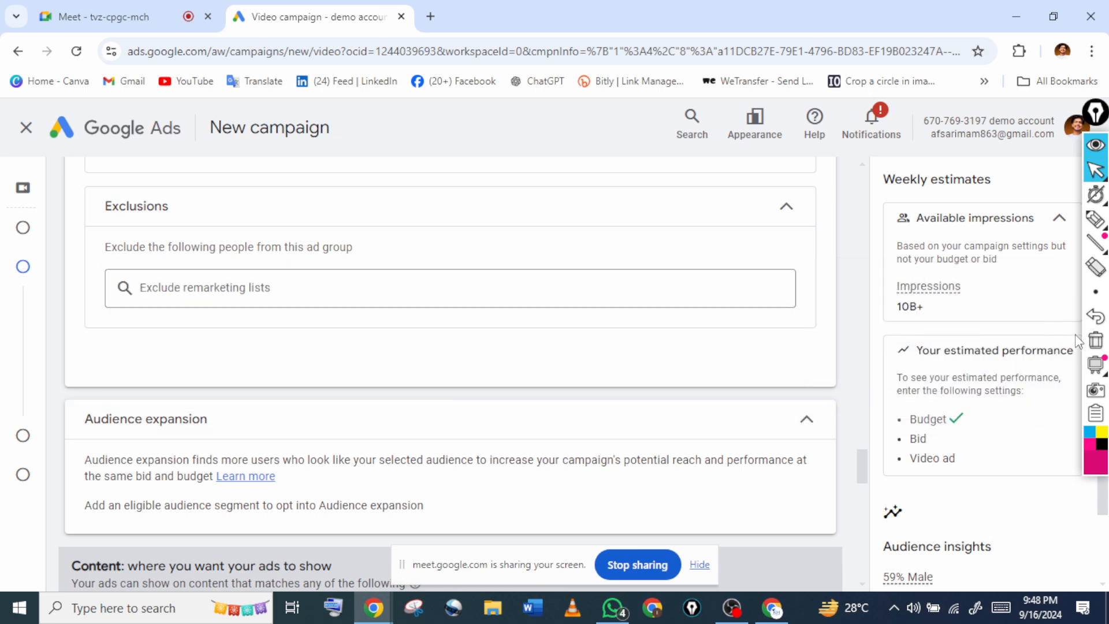
{"action": "scroll", "coordinate": [1078, 341], "scroll_direction": "down", "scroll_amount": 3}
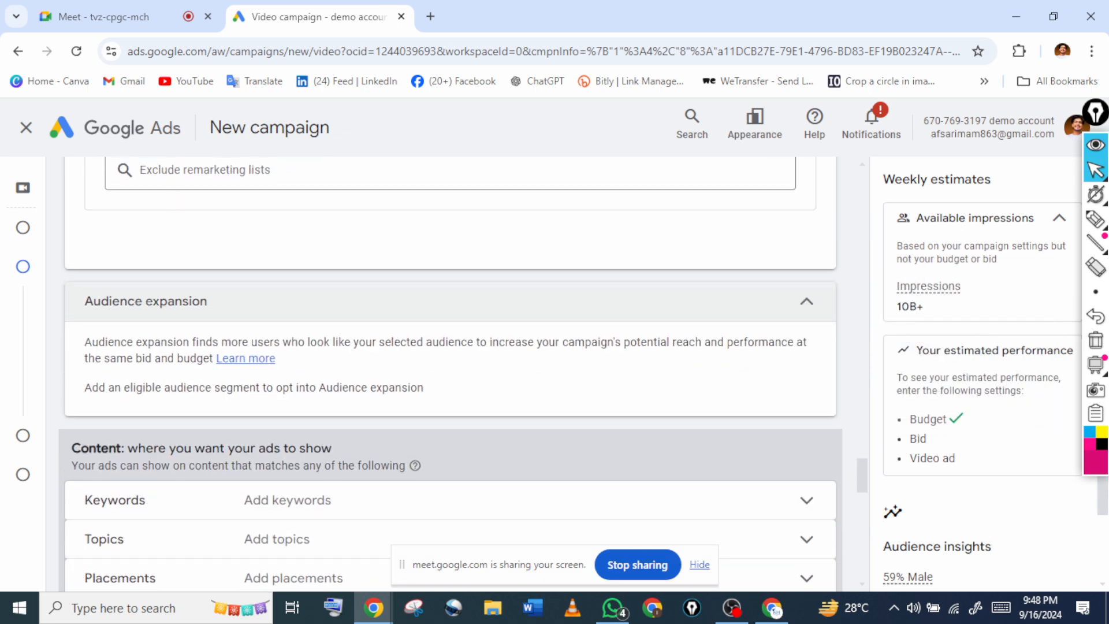
{"action": "scroll", "coordinate": [1078, 342], "scroll_direction": "down", "scroll_amount": 3}
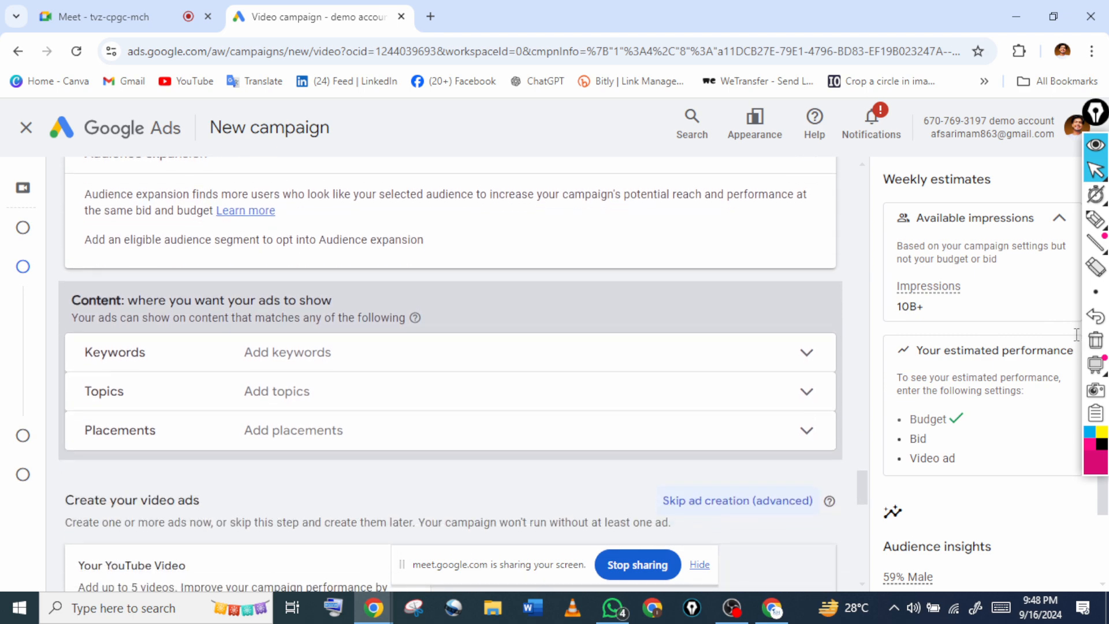
{"action": "scroll", "coordinate": [1078, 342], "scroll_direction": "up", "scroll_amount": 6}
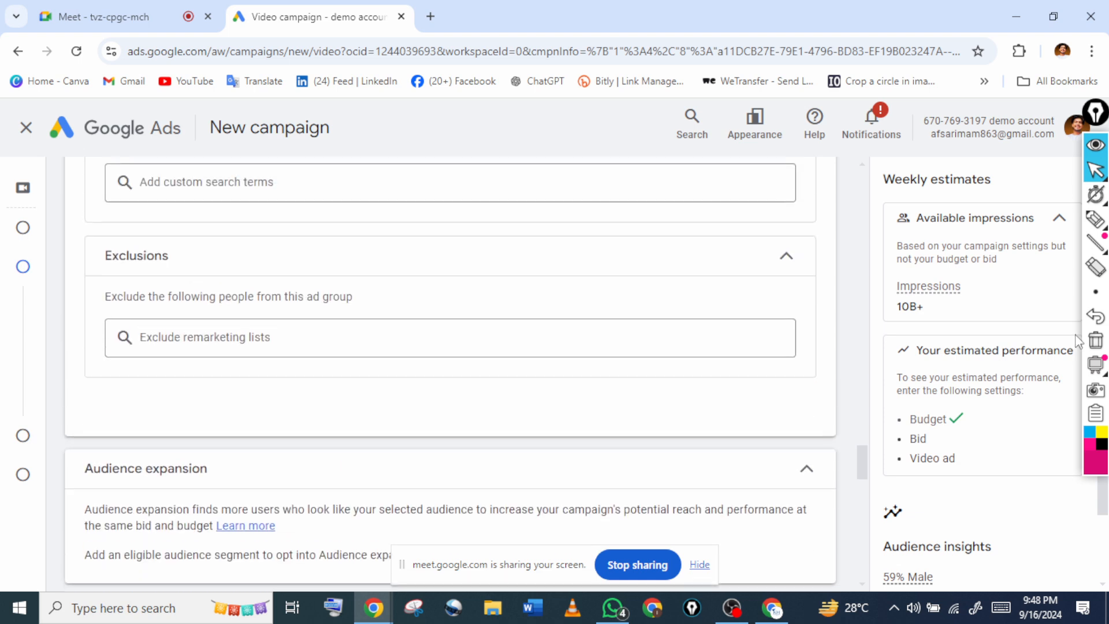
Draw a freehand box with an arrow to a circled handwritten "video", and write "view" beside it
{"action": "left_click", "coordinate": [1096, 220]}
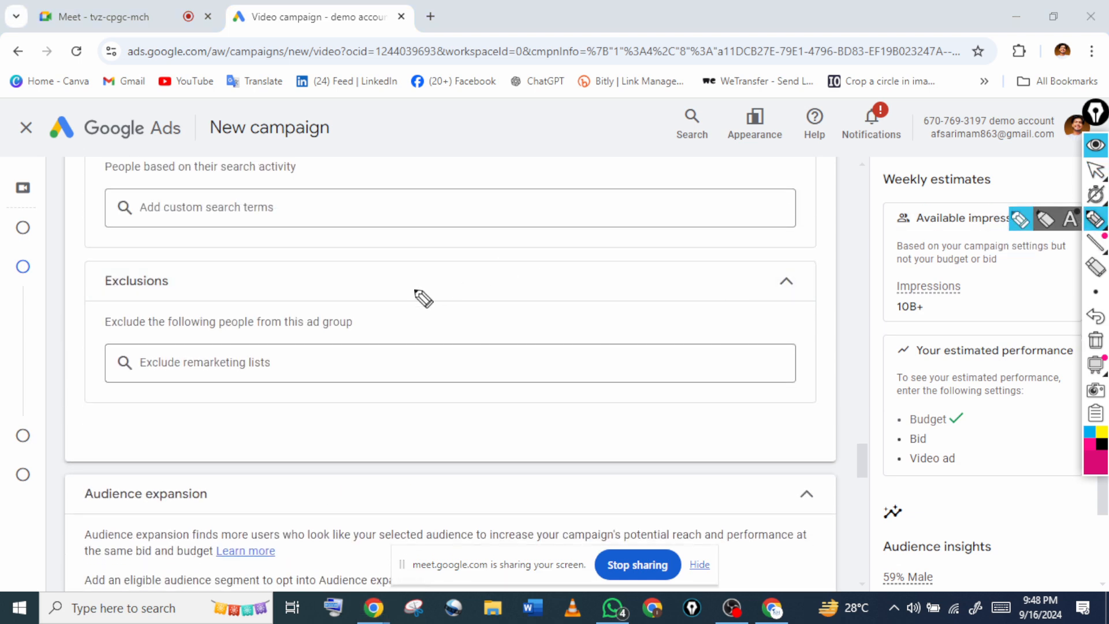
{"action": "mouse_move", "coordinate": [699, 185]}
{"action": "left_mouse_down"}
{"action": "mouse_move", "coordinate": [705, 222]}
{"action": "mouse_move", "coordinate": [701, 185]}
{"action": "mouse_move", "coordinate": [932, 169]}
{"action": "mouse_move", "coordinate": [902, 268]}
{"action": "mouse_move", "coordinate": [715, 277]}
{"action": "left_mouse_up"}
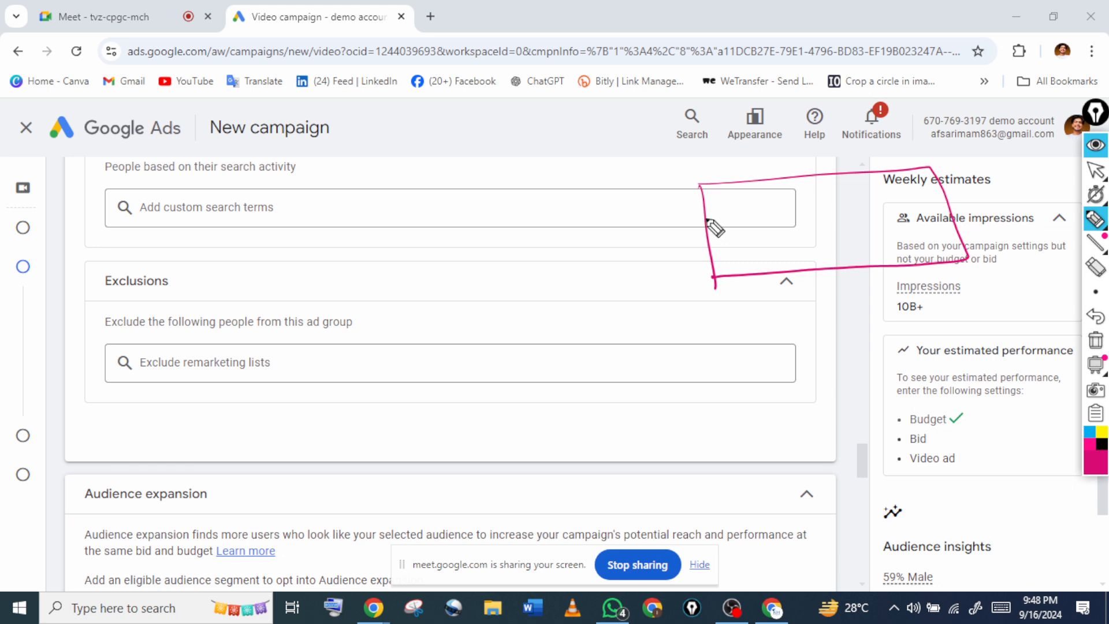
{"action": "left_click_drag", "start_coordinate": [705, 218], "coordinate": [566, 189]}
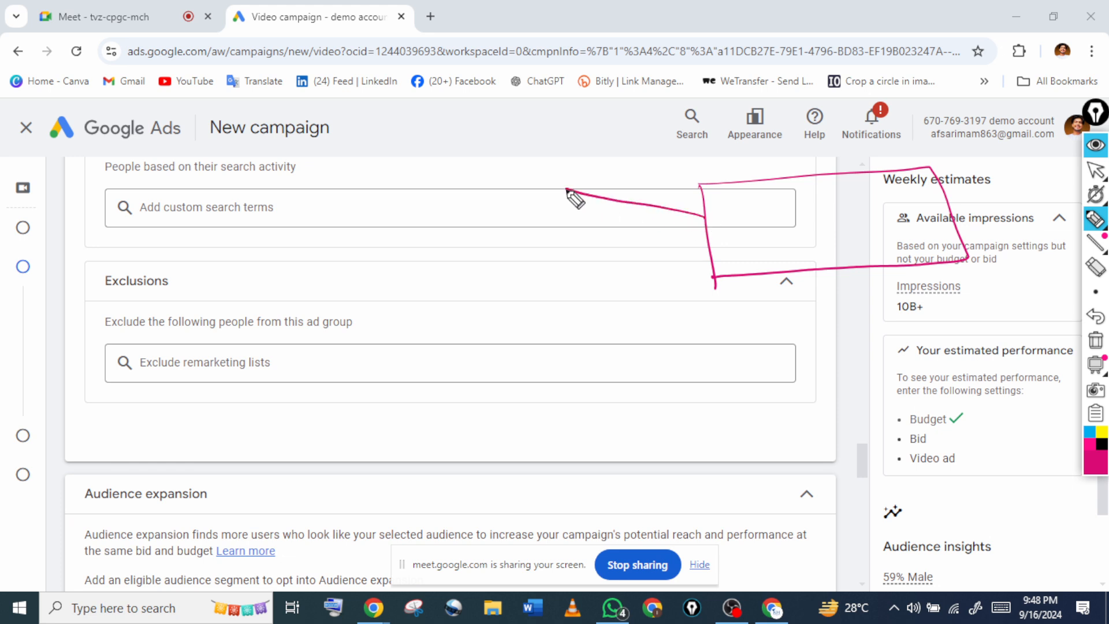
{"action": "mouse_move", "coordinate": [381, 196]}
{"action": "left_mouse_down"}
{"action": "mouse_move", "coordinate": [413, 191]}
{"action": "mouse_move", "coordinate": [436, 165]}
{"action": "mouse_move", "coordinate": [453, 181]}
{"action": "mouse_move", "coordinate": [534, 156]}
{"action": "mouse_move", "coordinate": [341, 235]}
{"action": "left_mouse_up"}
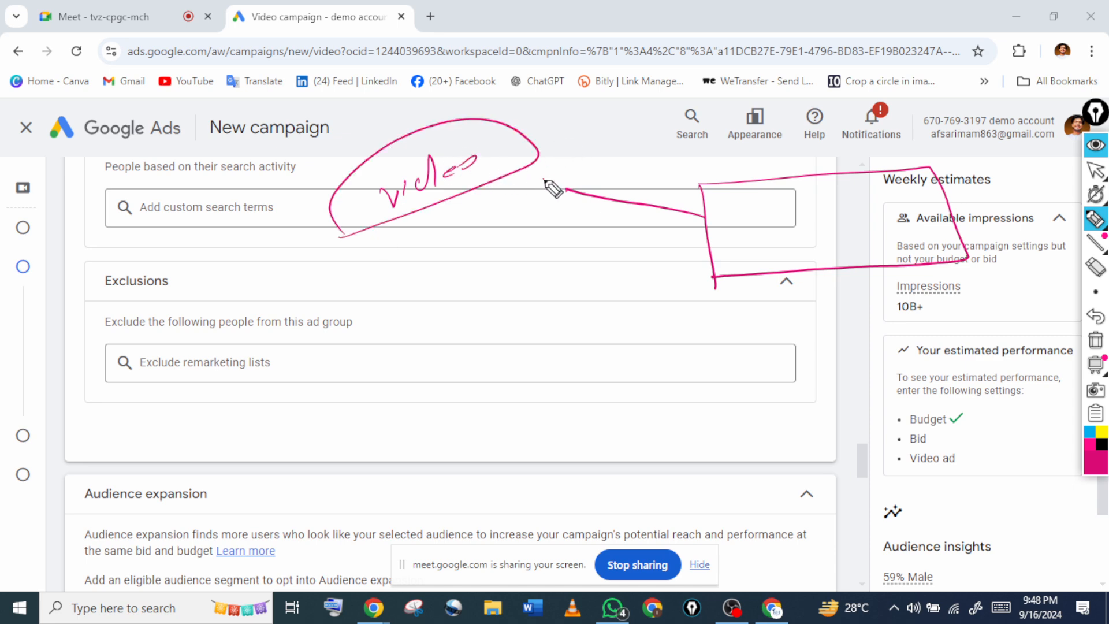
{"action": "left_click_drag", "start_coordinate": [556, 166], "coordinate": [590, 191]}
{"action": "mouse_move", "coordinate": [516, 118]}
{"action": "left_mouse_down"}
{"action": "mouse_move", "coordinate": [553, 123]}
{"action": "mouse_move", "coordinate": [609, 99]}
{"action": "left_mouse_up"}
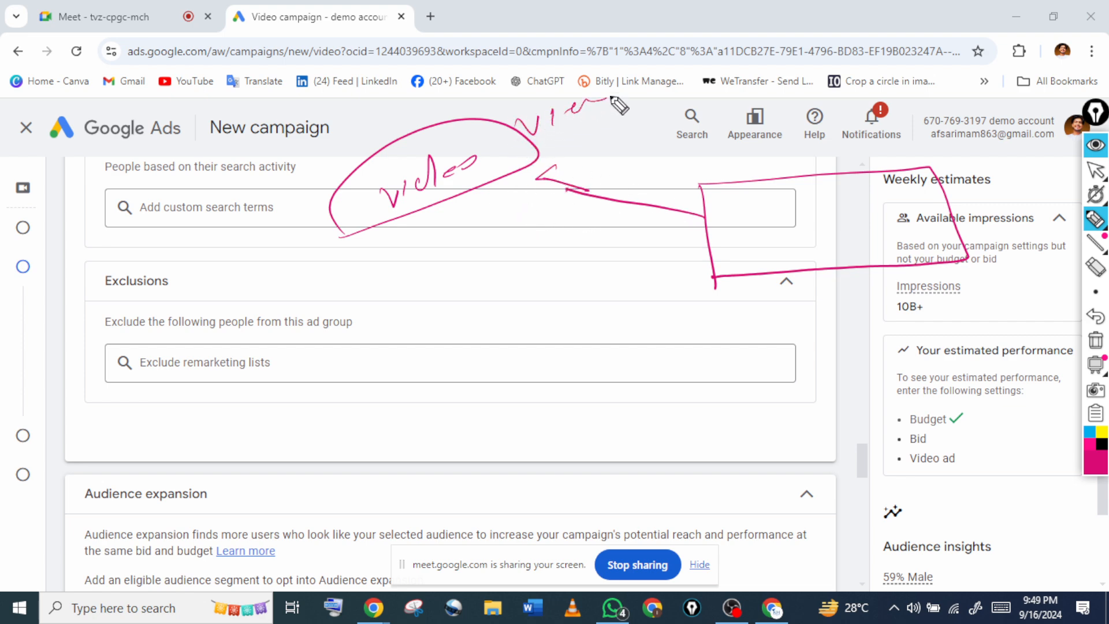
{"action": "left_click", "coordinate": [565, 85]}
Draw a second line from the box to a circled handwritten subscriber note, circle "video" again, and erase all annotations
{"action": "left_click_drag", "start_coordinate": [715, 278], "coordinate": [611, 306]}
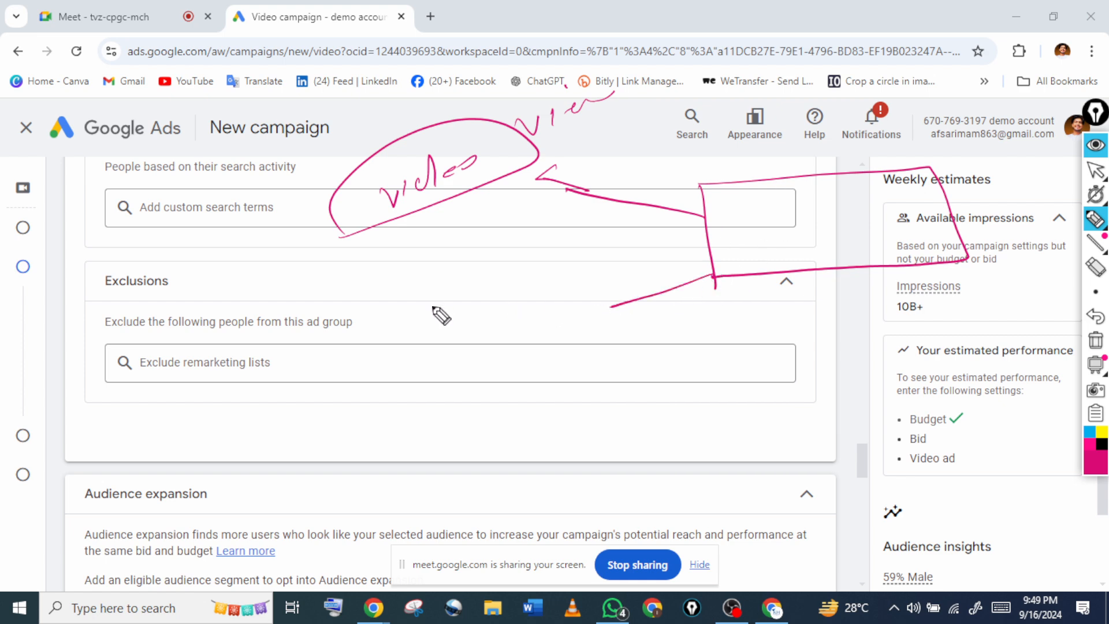
{"action": "left_click_drag", "start_coordinate": [440, 307], "coordinate": [434, 347]}
{"action": "left_click_drag", "start_coordinate": [456, 315], "coordinate": [454, 321]}
{"action": "left_click_drag", "start_coordinate": [466, 316], "coordinate": [536, 285]}
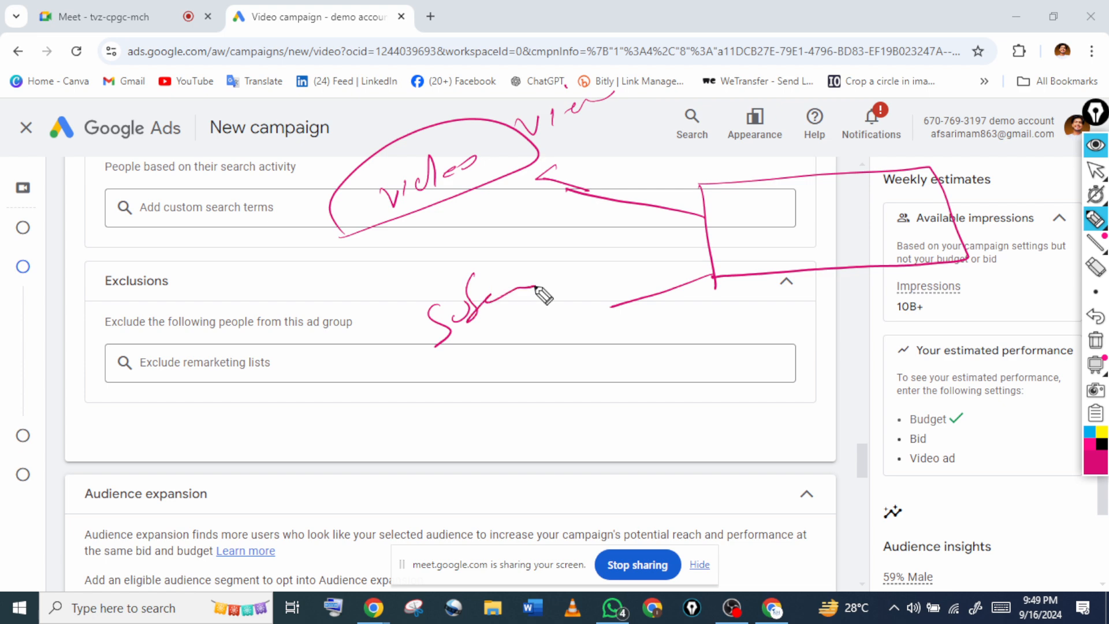
{"action": "left_click", "coordinate": [382, 354]}
{"action": "mouse_move", "coordinate": [383, 354]}
{"action": "left_mouse_down"}
{"action": "mouse_move", "coordinate": [564, 349]}
{"action": "mouse_move", "coordinate": [459, 283]}
{"action": "left_mouse_up"}
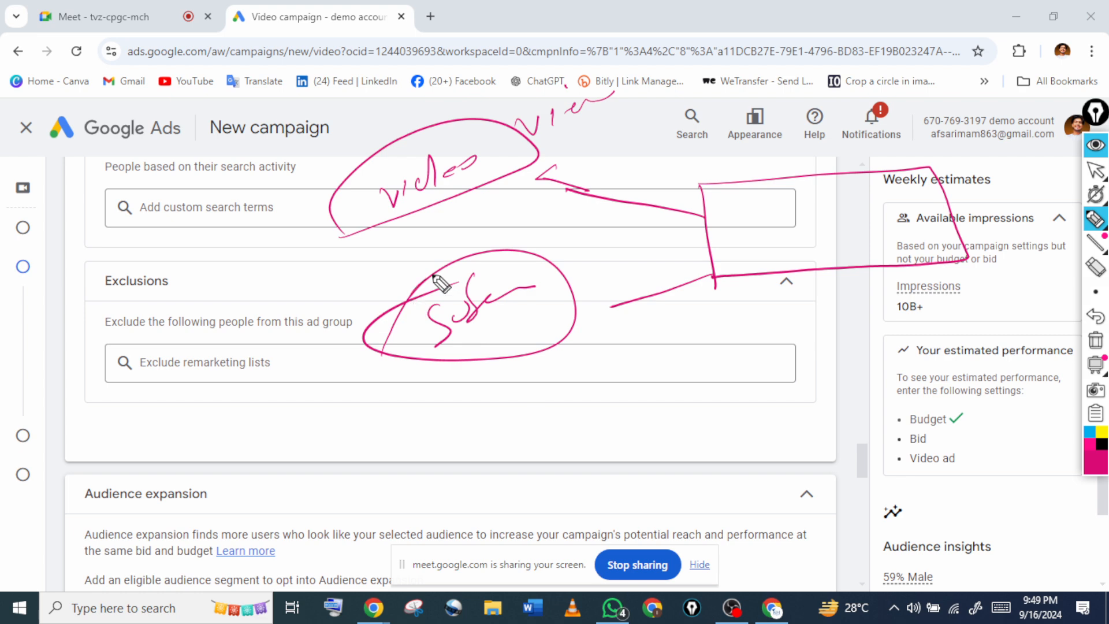
{"action": "mouse_move", "coordinate": [434, 276]}
{"action": "left_mouse_down"}
{"action": "mouse_move", "coordinate": [564, 270]}
{"action": "mouse_move", "coordinate": [504, 390]}
{"action": "mouse_move", "coordinate": [517, 277]}
{"action": "mouse_move", "coordinate": [603, 311]}
{"action": "left_mouse_up"}
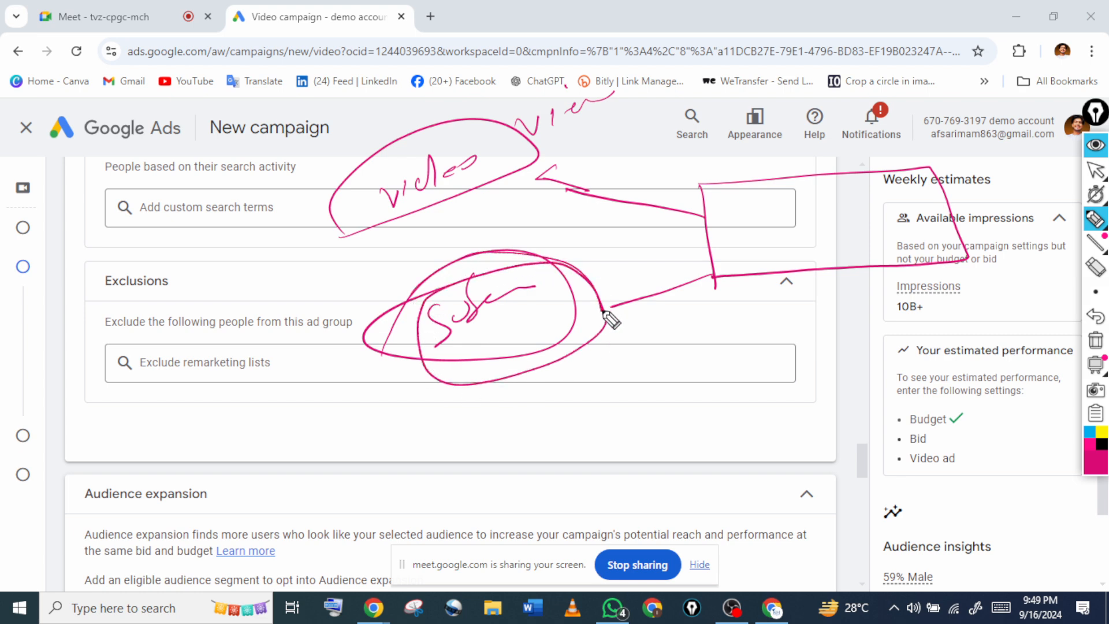
{"action": "mouse_move", "coordinate": [315, 240]}
{"action": "left_mouse_down"}
{"action": "mouse_move", "coordinate": [565, 148]}
{"action": "mouse_move", "coordinate": [280, 218]}
{"action": "left_mouse_up"}
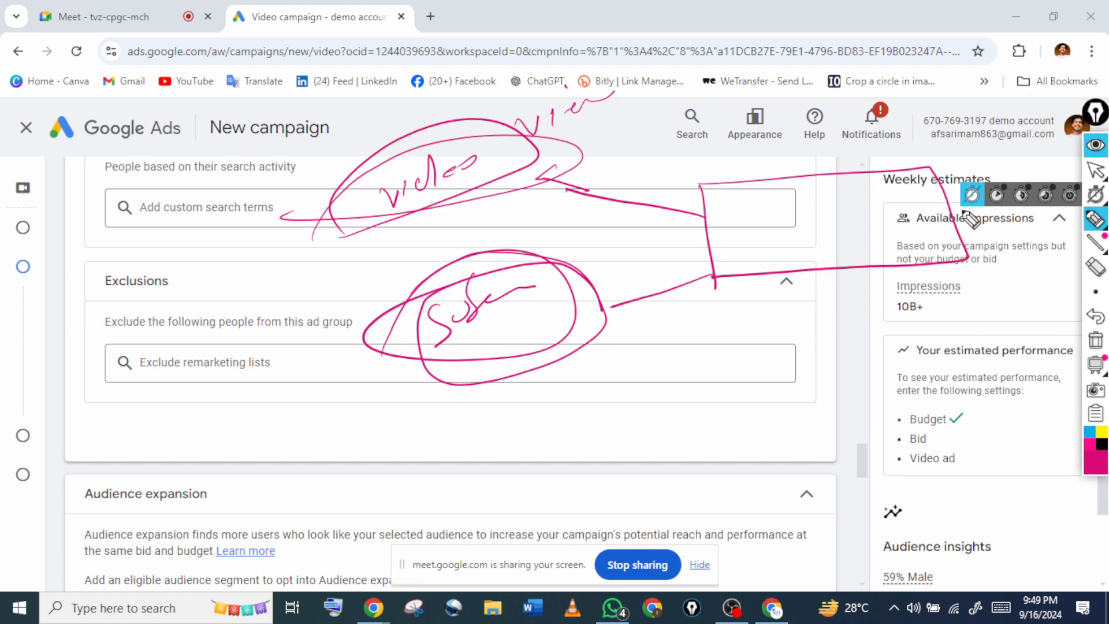
{"action": "left_click", "coordinate": [1096, 170]}
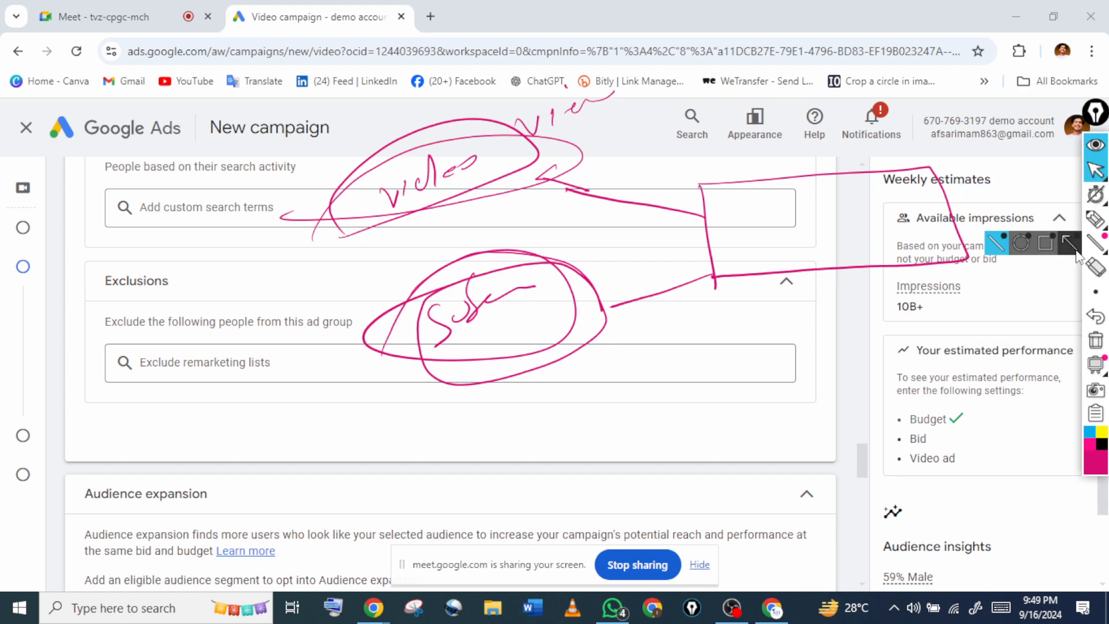
{"action": "left_click", "coordinate": [1096, 341]}
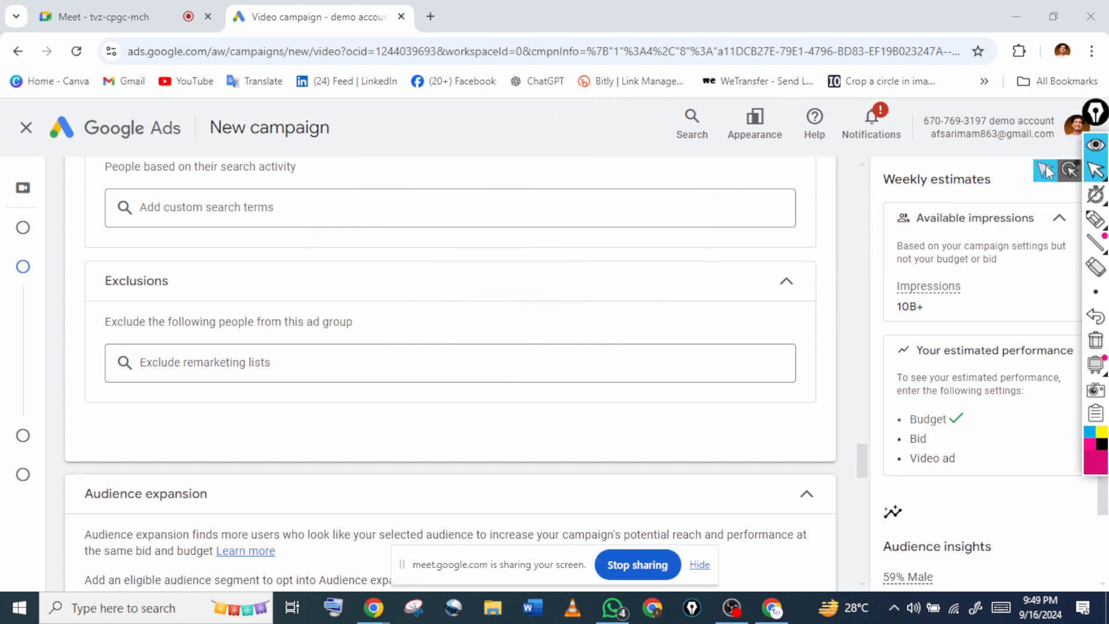
Look over the Keywords targeting options in the Content section and collapse them without adding any keywords
{"action": "scroll", "coordinate": [1047, 171], "scroll_direction": "down", "scroll_amount": 3}
{"action": "scroll", "coordinate": [1050, 172], "scroll_direction": "down", "scroll_amount": 1}
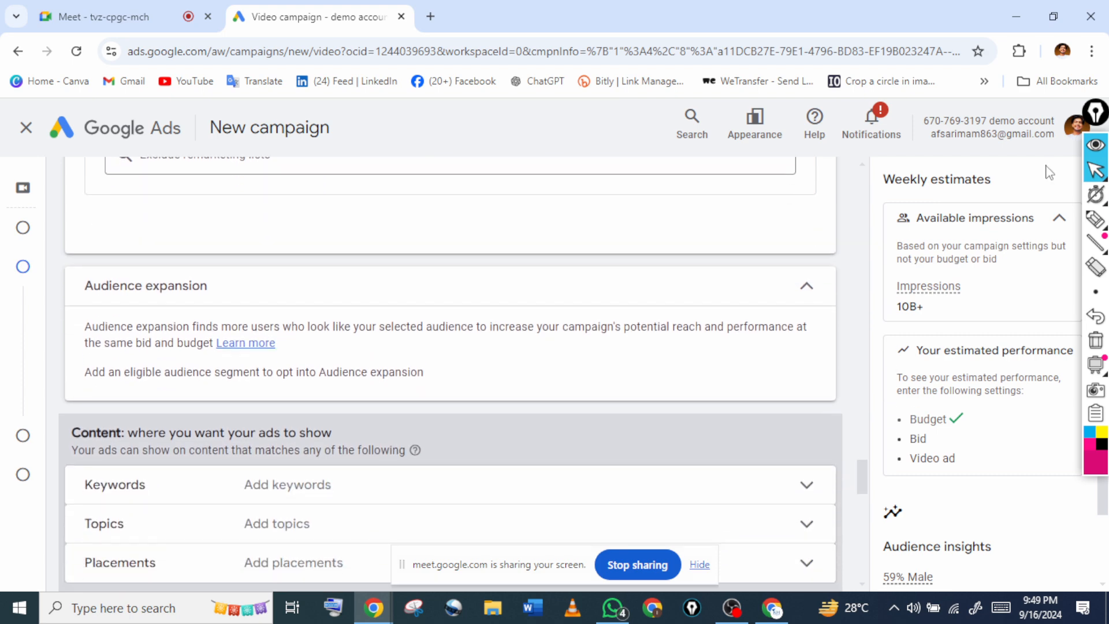
{"action": "scroll", "coordinate": [1046, 172], "scroll_direction": "down", "scroll_amount": 3}
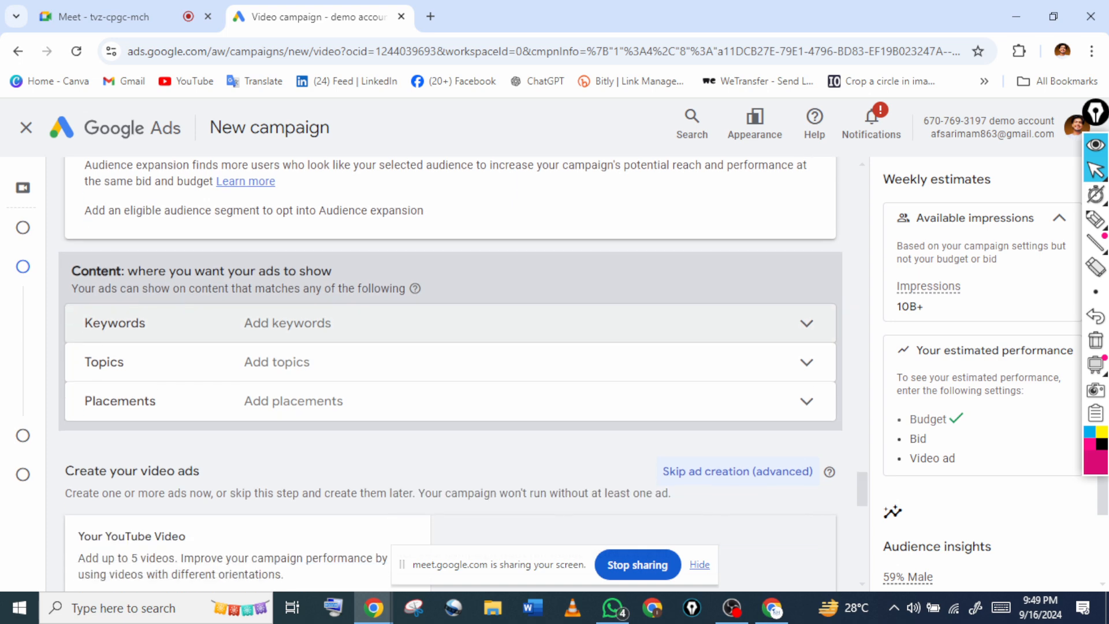
{"action": "left_click", "coordinate": [1100, 226]}
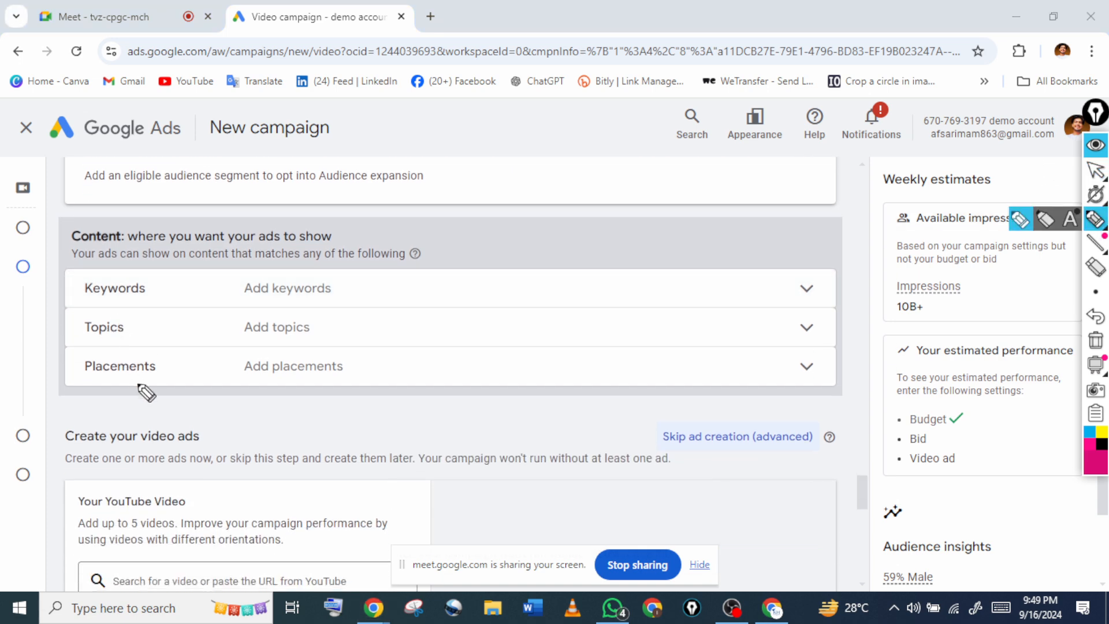
{"action": "left_click", "coordinate": [1096, 171]}
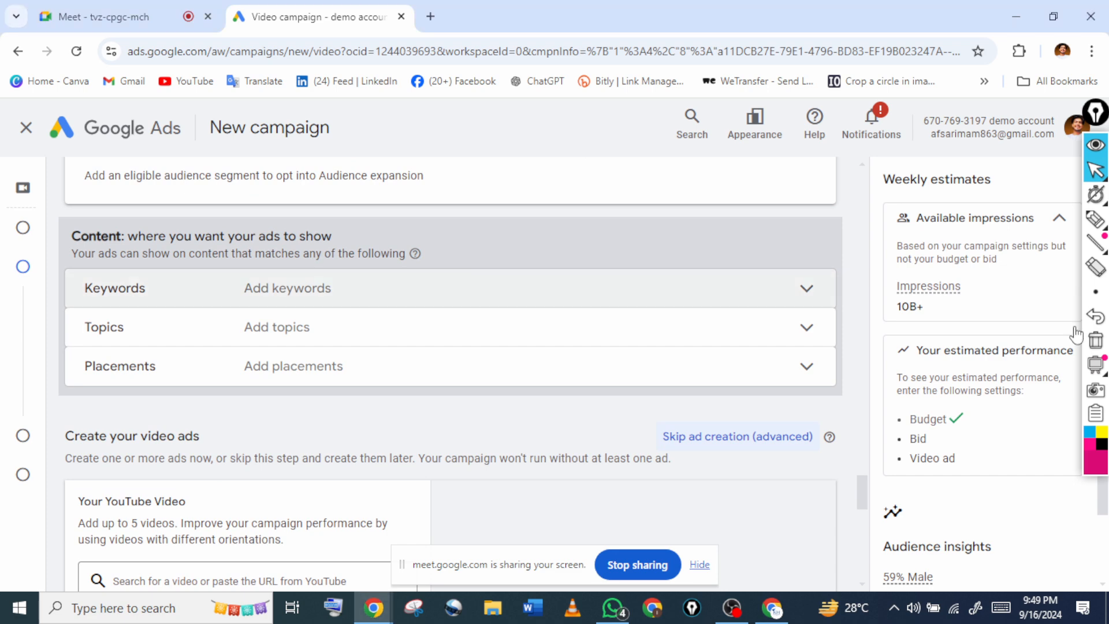
{"action": "left_click", "coordinate": [288, 288]}
{"action": "scroll", "coordinate": [288, 300], "scroll_direction": "down", "scroll_amount": 1}
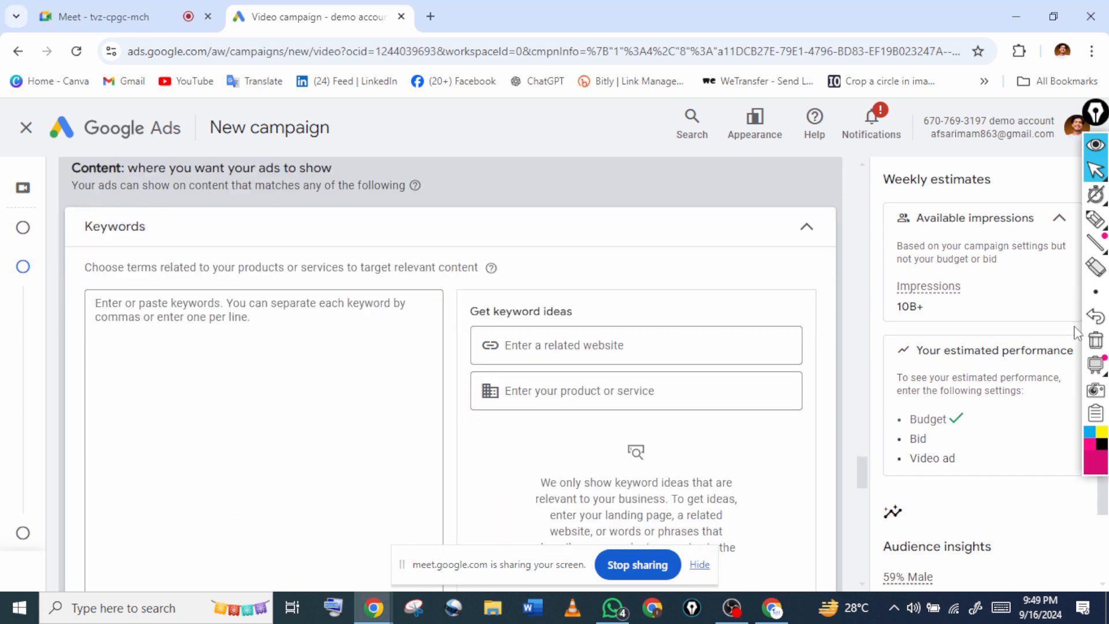
{"action": "left_click", "coordinate": [807, 220]}
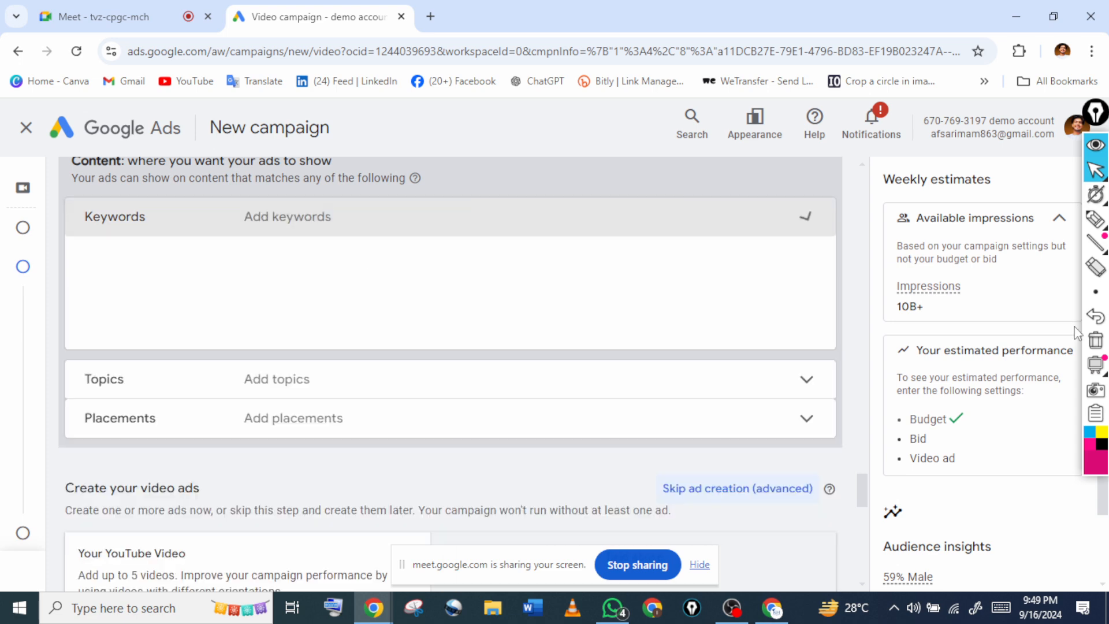
Open the Topics targeting options and search the topics for "travel"
{"action": "left_click", "coordinate": [277, 251]}
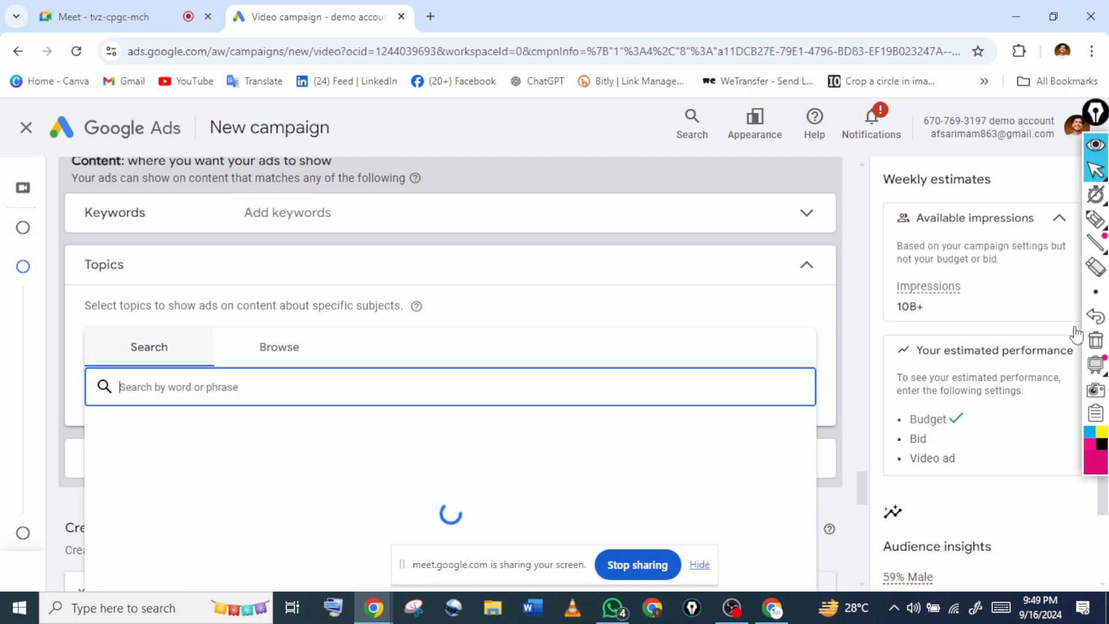
{"action": "type", "text": "tyravel"}
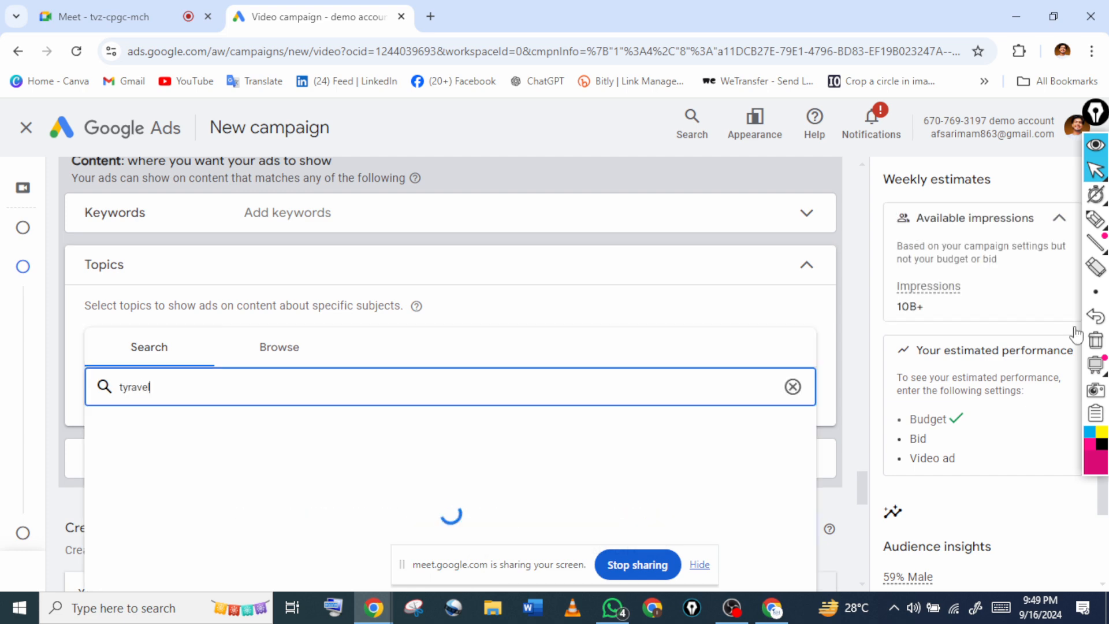
{"action": "key", "text": "BackSpace"}
{"action": "key", "text": "BackSpace"}
{"action": "key", "text": "BackSpace"}
{"action": "key", "text": "BackSpace"}
{"action": "key", "text": "BackSpace"}
{"action": "type", "text": "ravel"}
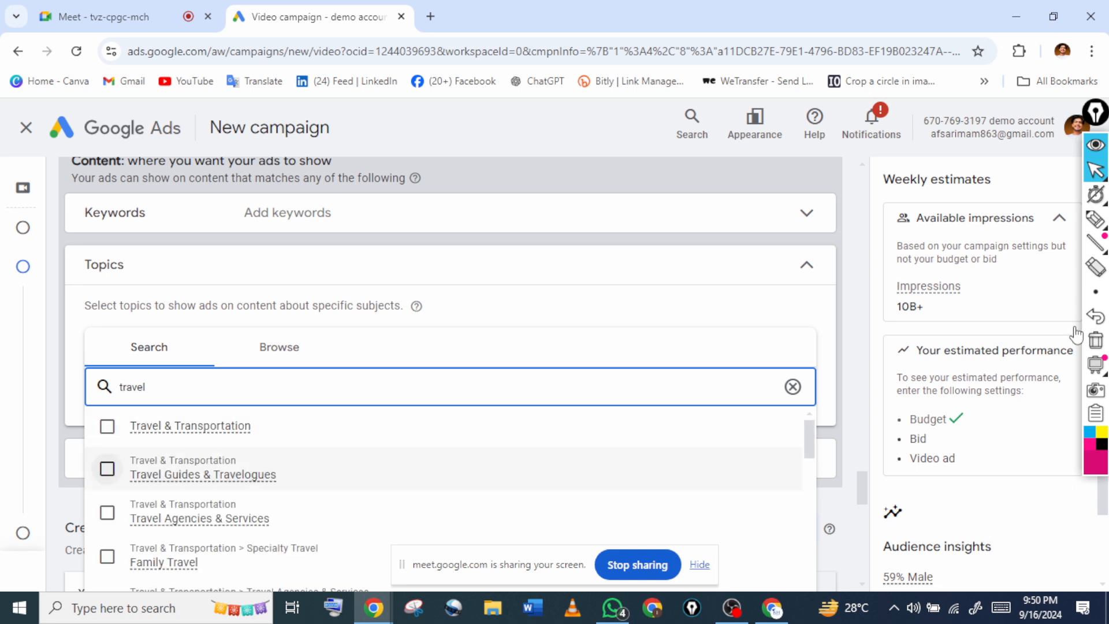
Look through the travel topic suggestions and close the list without selecting any
{"action": "scroll", "coordinate": [107, 512], "scroll_direction": "down", "scroll_amount": 3}
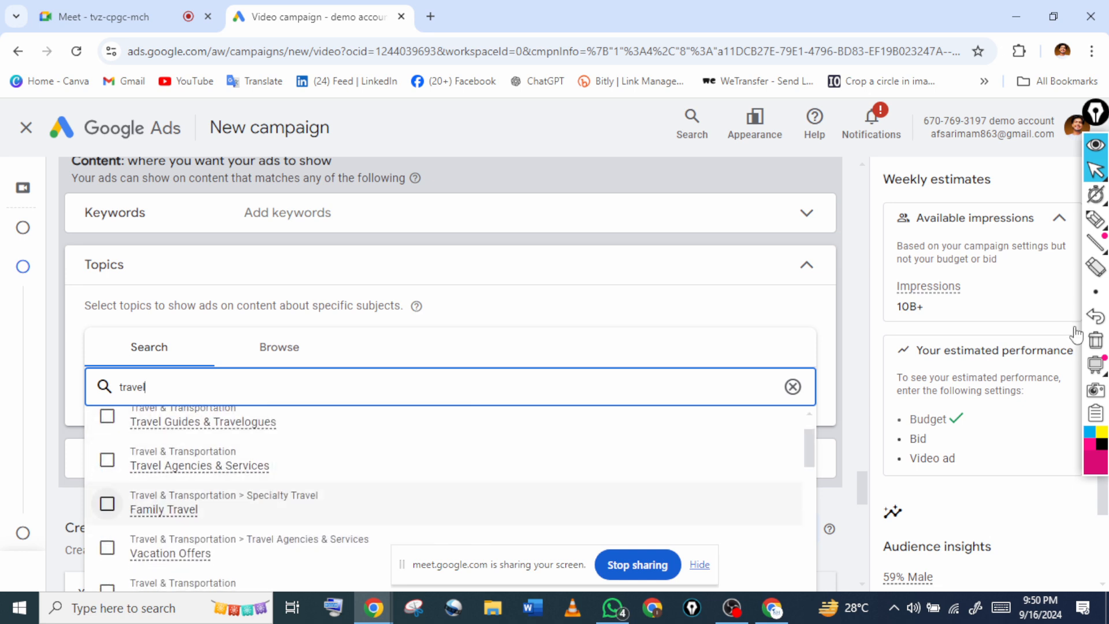
{"action": "scroll", "coordinate": [107, 513], "scroll_direction": "down", "scroll_amount": 2}
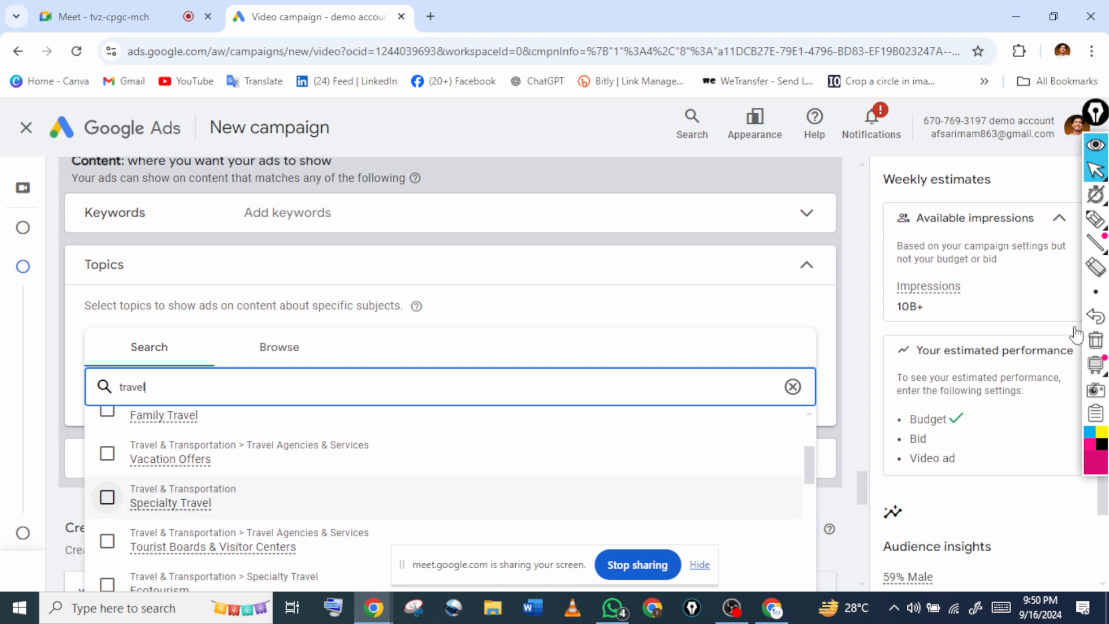
{"action": "scroll", "coordinate": [107, 513], "scroll_direction": "down", "scroll_amount": 2}
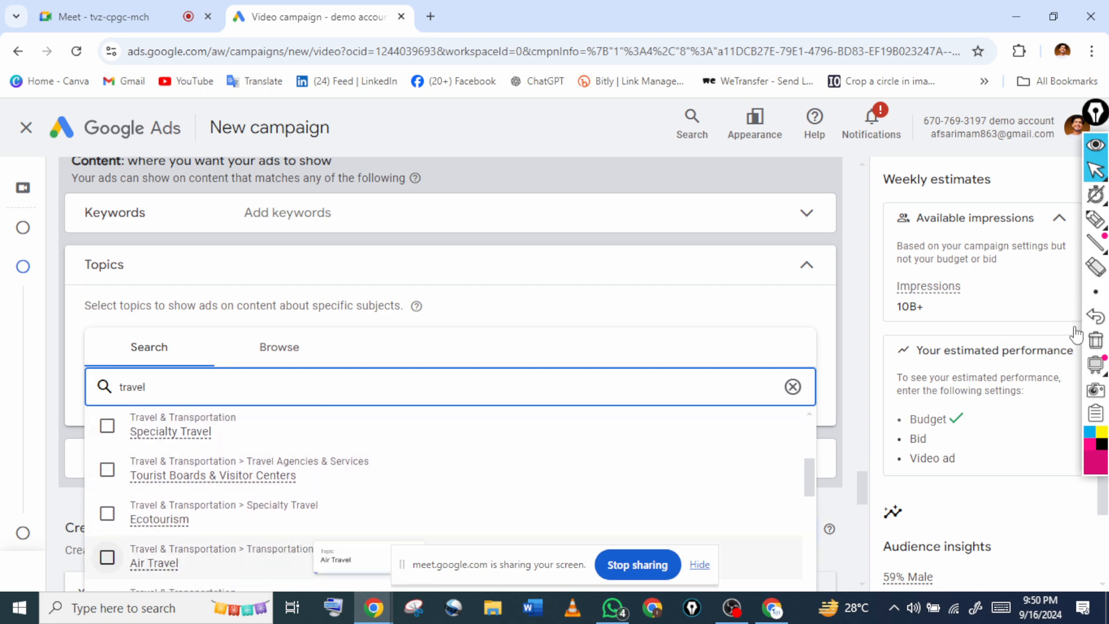
{"action": "scroll", "coordinate": [107, 513], "scroll_direction": "down", "scroll_amount": 4}
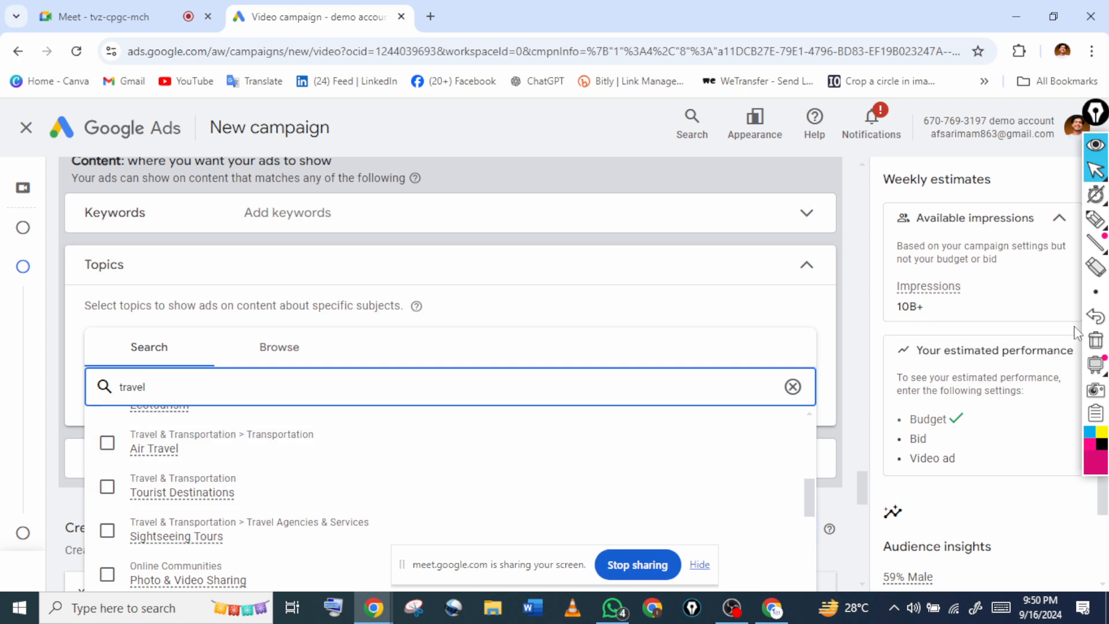
{"action": "left_click", "coordinate": [1078, 334]}
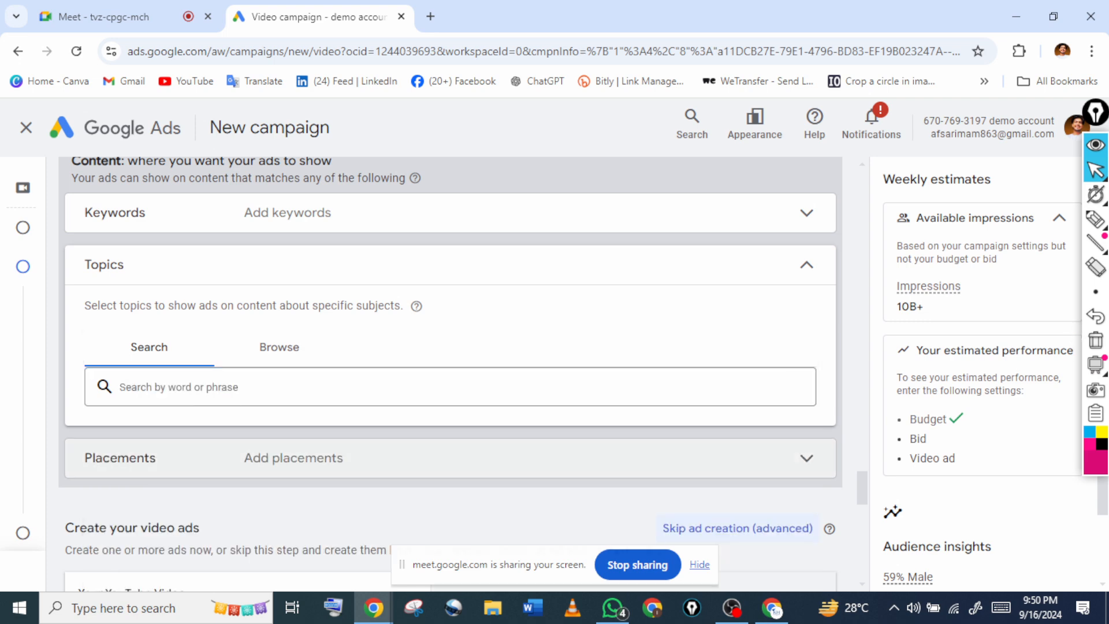
Open the Placements targeting options, check the entry field for multiple placement URLs, and return to browsing placement types
{"action": "scroll", "coordinate": [450, 458], "scroll_direction": "down", "scroll_amount": 2}
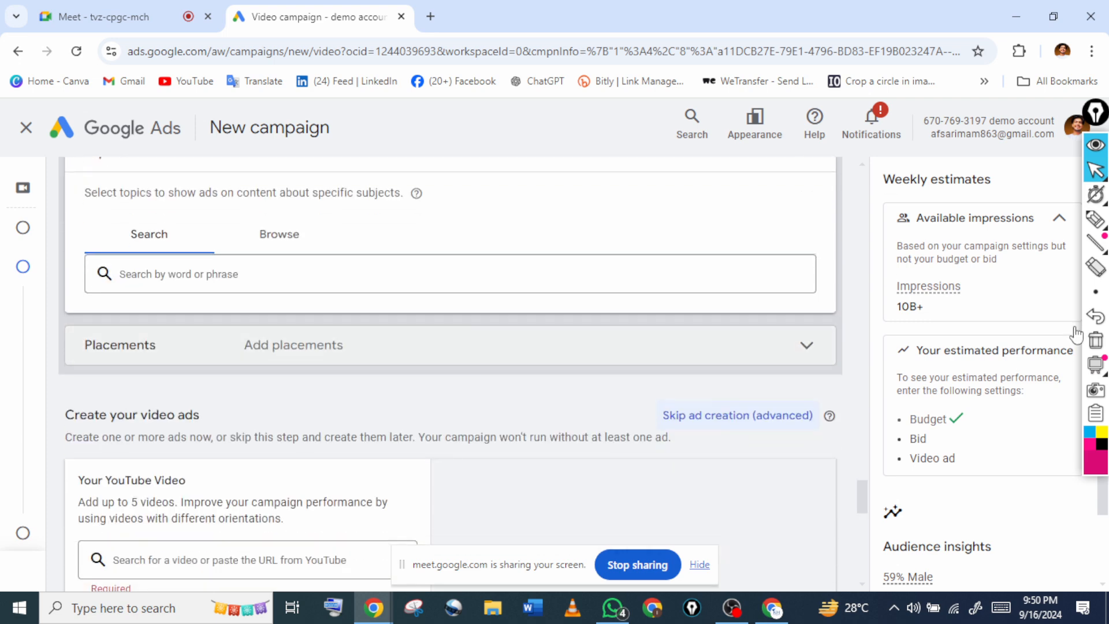
{"action": "left_click", "coordinate": [806, 346]}
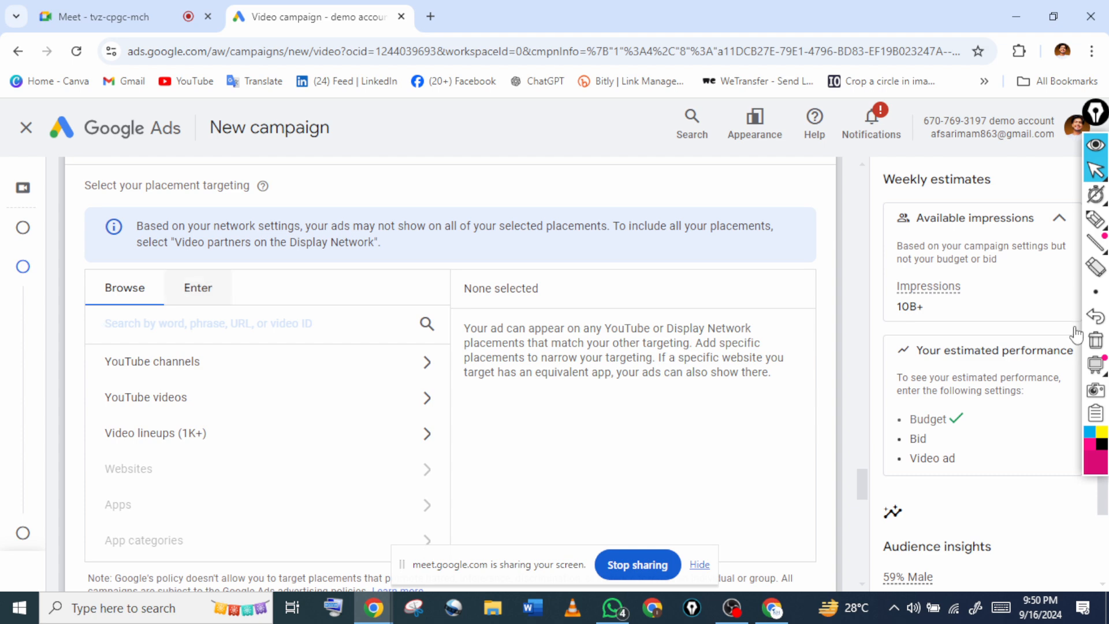
{"action": "left_click", "coordinate": [198, 287]}
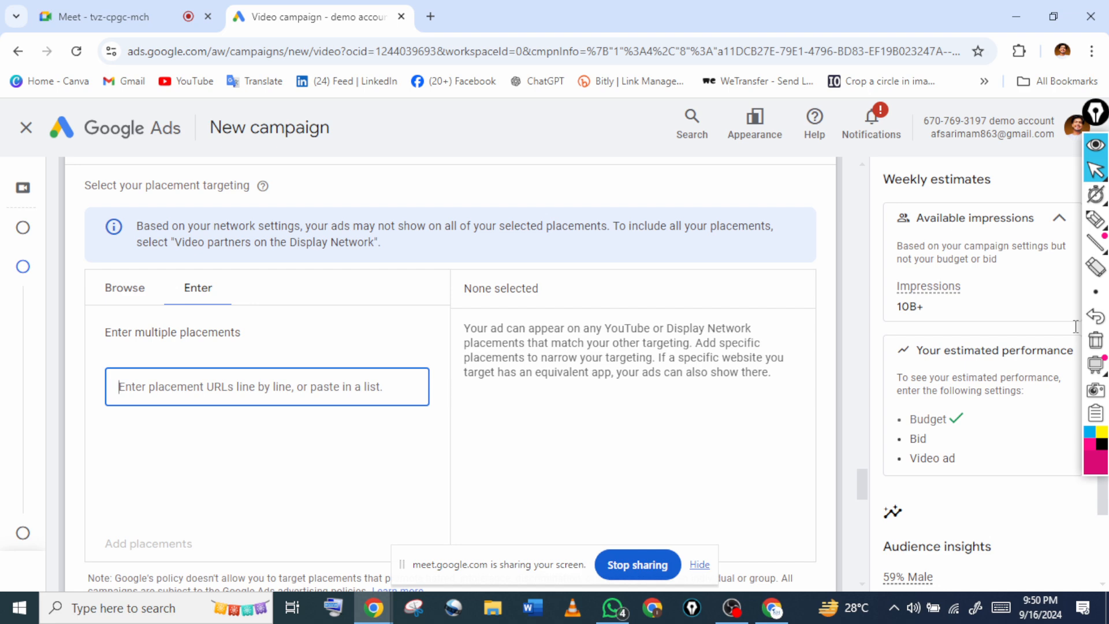
{"action": "left_click", "coordinate": [274, 389]}
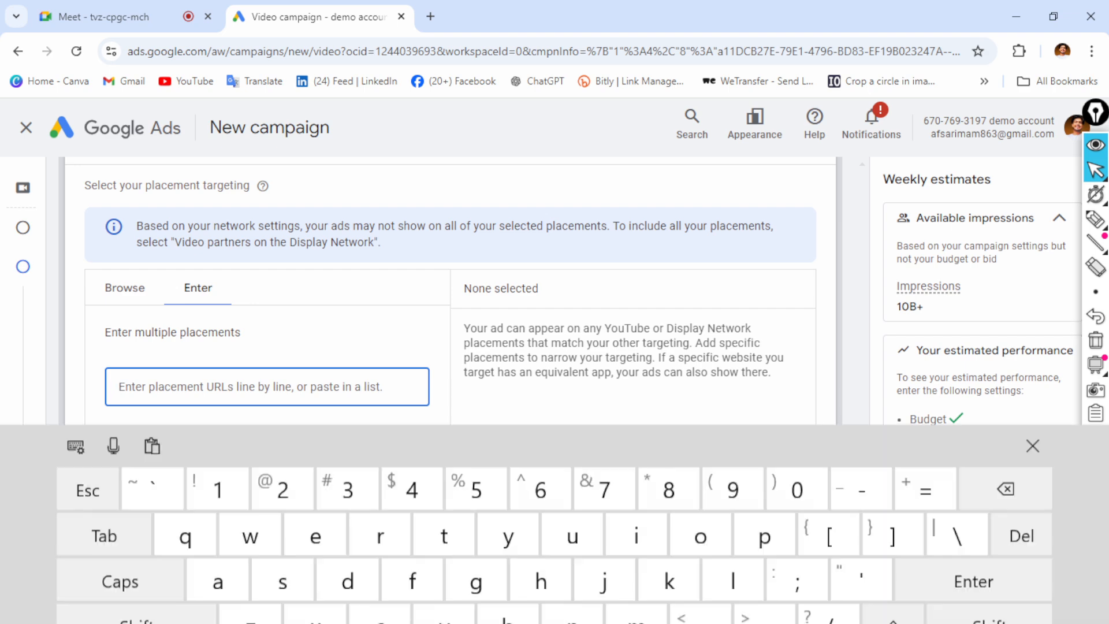
{"action": "left_click", "coordinate": [1033, 379]}
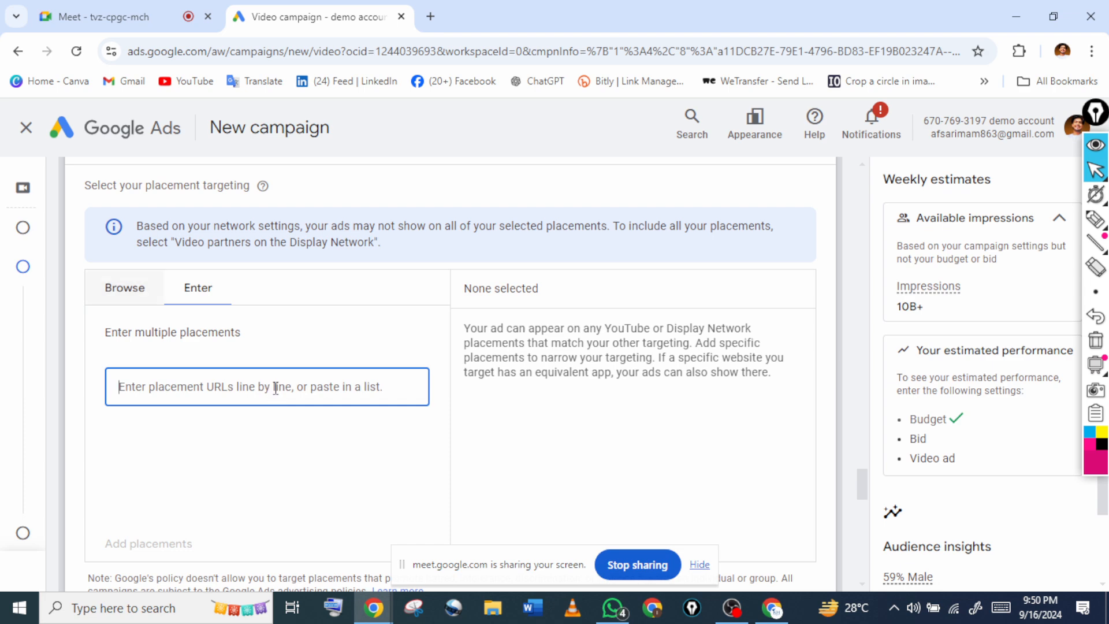
{"action": "left_click", "coordinate": [125, 288]}
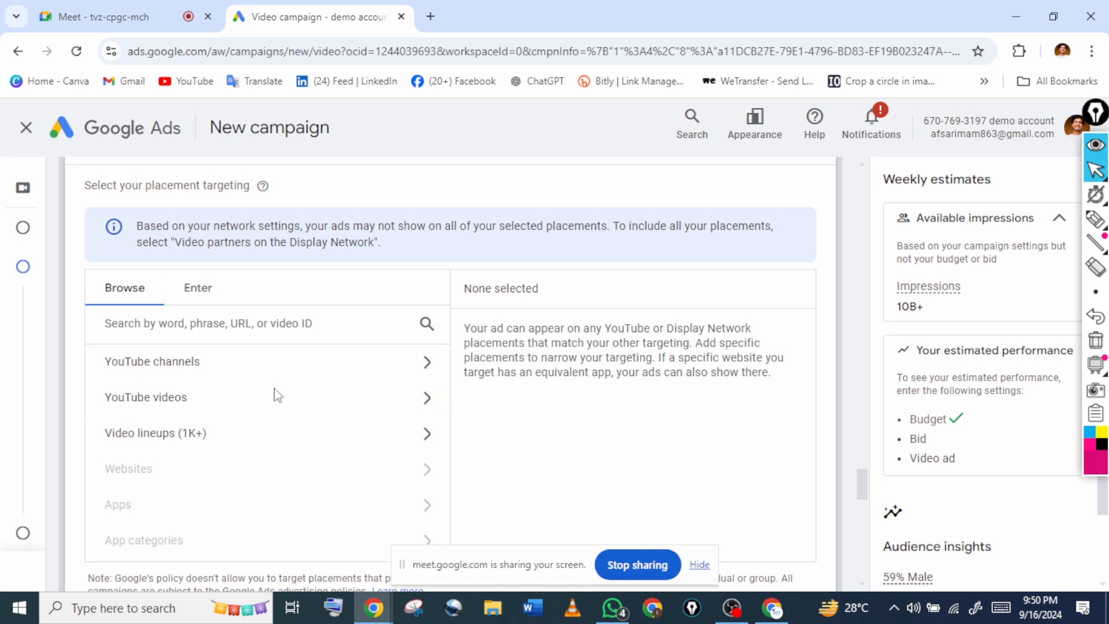
Handwrite a short note with a freehand loop and a line above the placement options, and erase the annotations
{"action": "left_click", "coordinate": [1095, 220]}
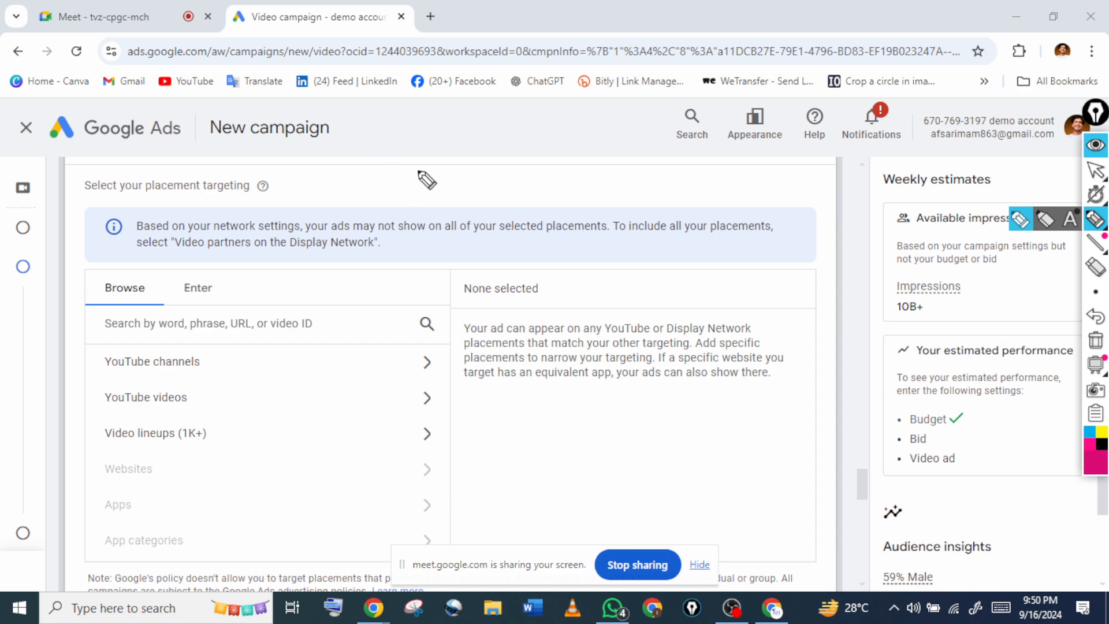
{"action": "mouse_move", "coordinate": [412, 165]}
{"action": "left_mouse_down"}
{"action": "mouse_move", "coordinate": [411, 186]}
{"action": "mouse_move", "coordinate": [495, 135]}
{"action": "mouse_move", "coordinate": [457, 171]}
{"action": "left_mouse_up"}
{"action": "left_click_drag", "start_coordinate": [367, 195], "coordinate": [376, 220]}
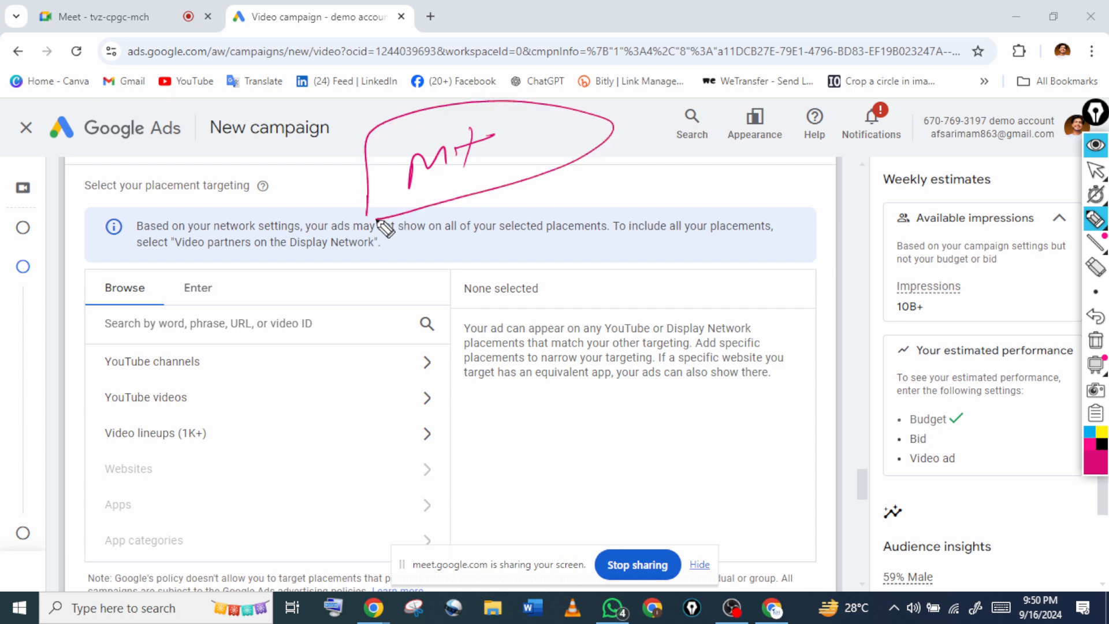
{"action": "left_click_drag", "start_coordinate": [523, 173], "coordinate": [614, 177]}
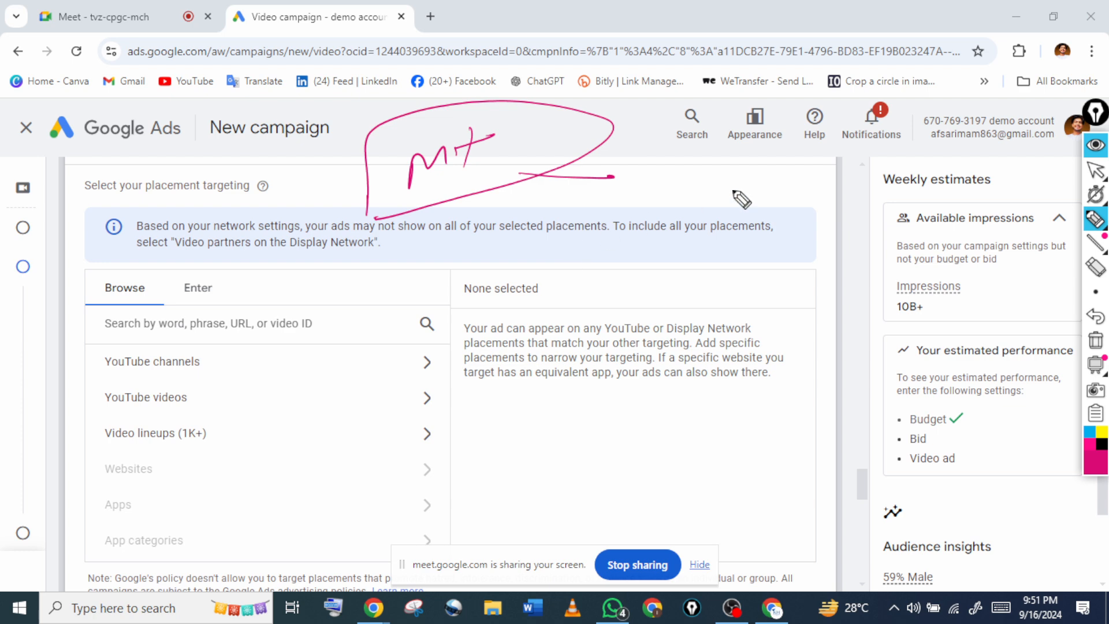
{"action": "left_click", "coordinate": [1097, 170]}
{"action": "left_click", "coordinate": [1094, 340]}
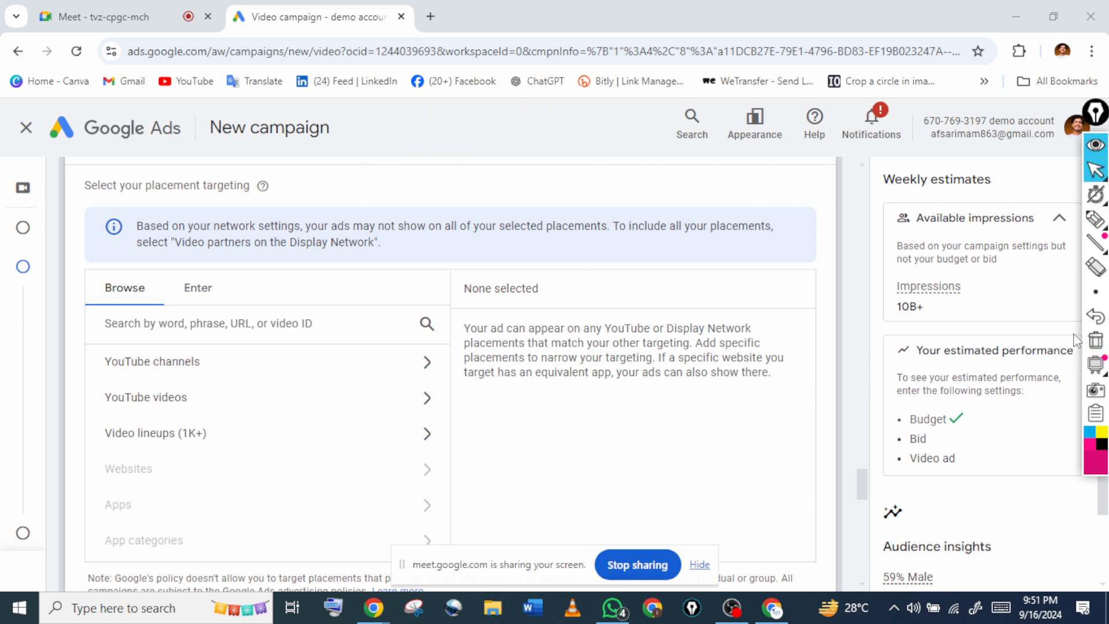
Show the manual placement URL entry, and highlight the web address of the "Digital Marketing Full Course" video in the YouTube window
{"action": "left_click", "coordinate": [198, 288]}
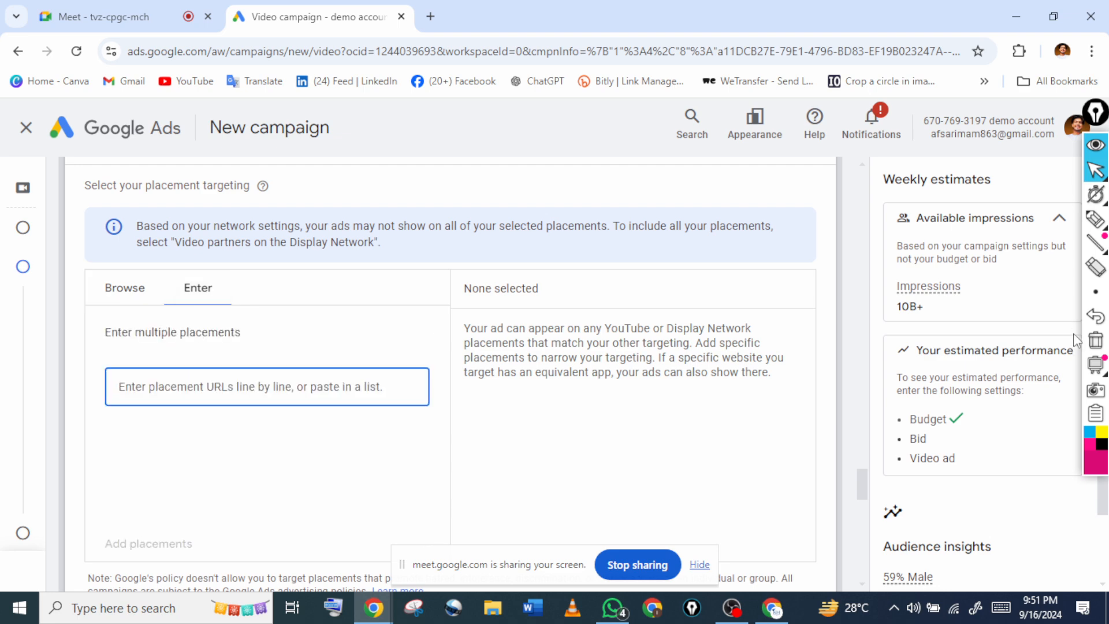
{"action": "left_click", "coordinate": [765, 606]}
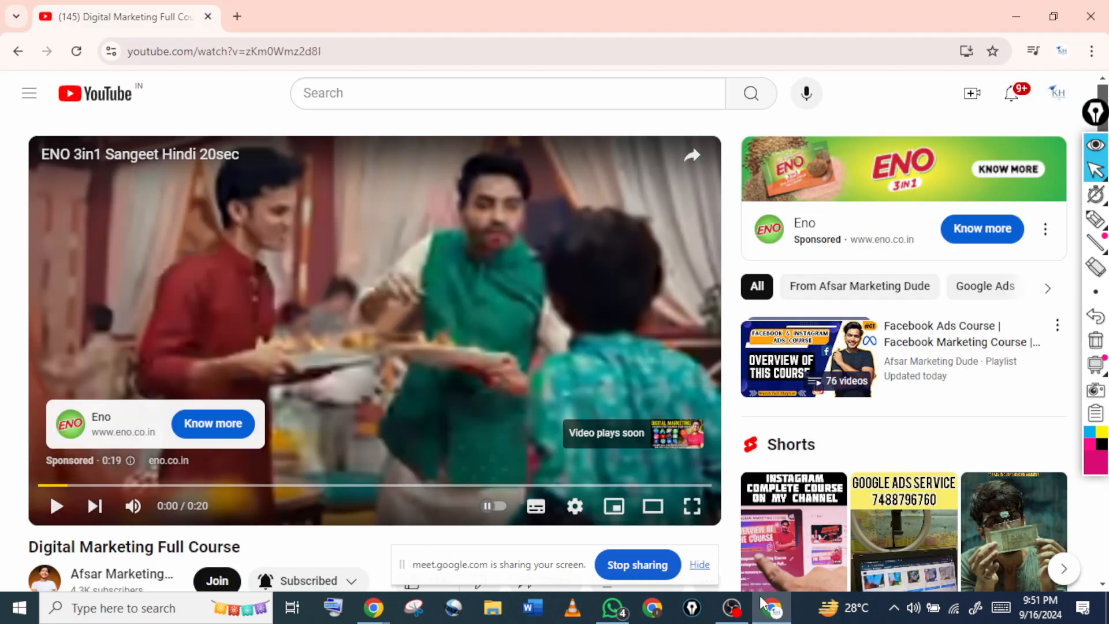
{"action": "key", "text": "ctrl+l"}
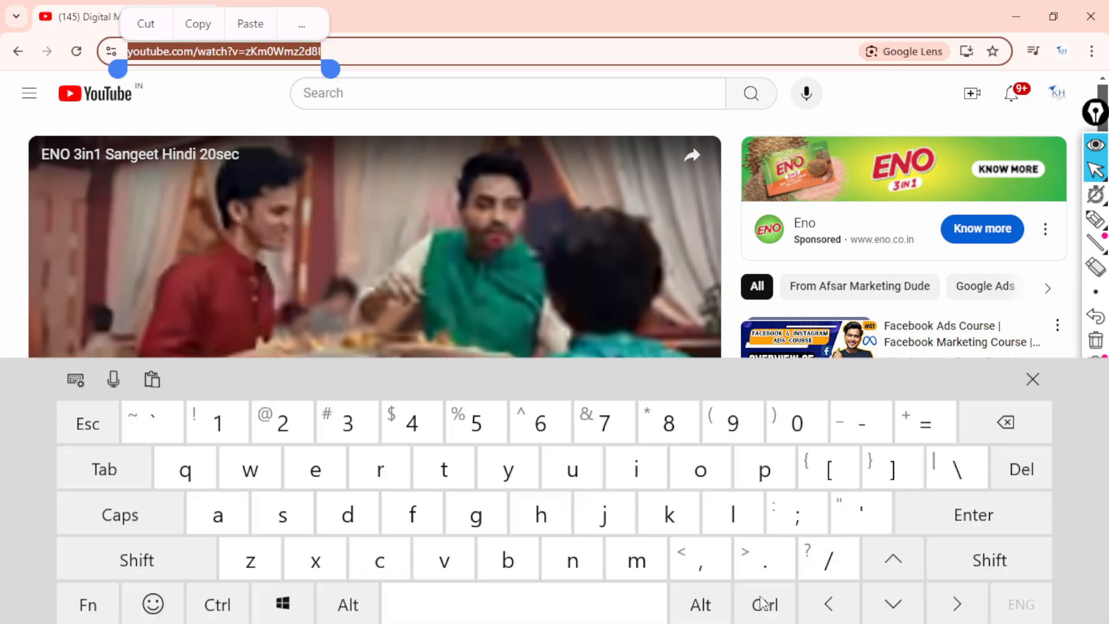
{"action": "left_click", "coordinate": [1036, 396]}
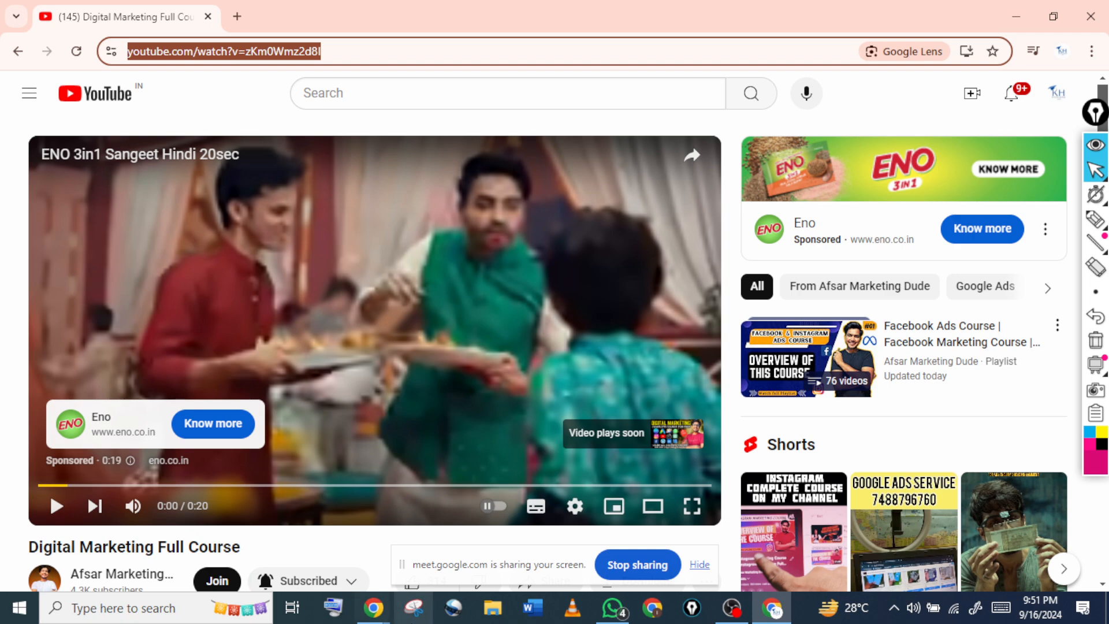
Switch back from the YouTube window to the Google Ads campaign's placement settings
{"action": "left_click", "coordinate": [374, 611]}
{"action": "left_click", "coordinate": [339, 532]}
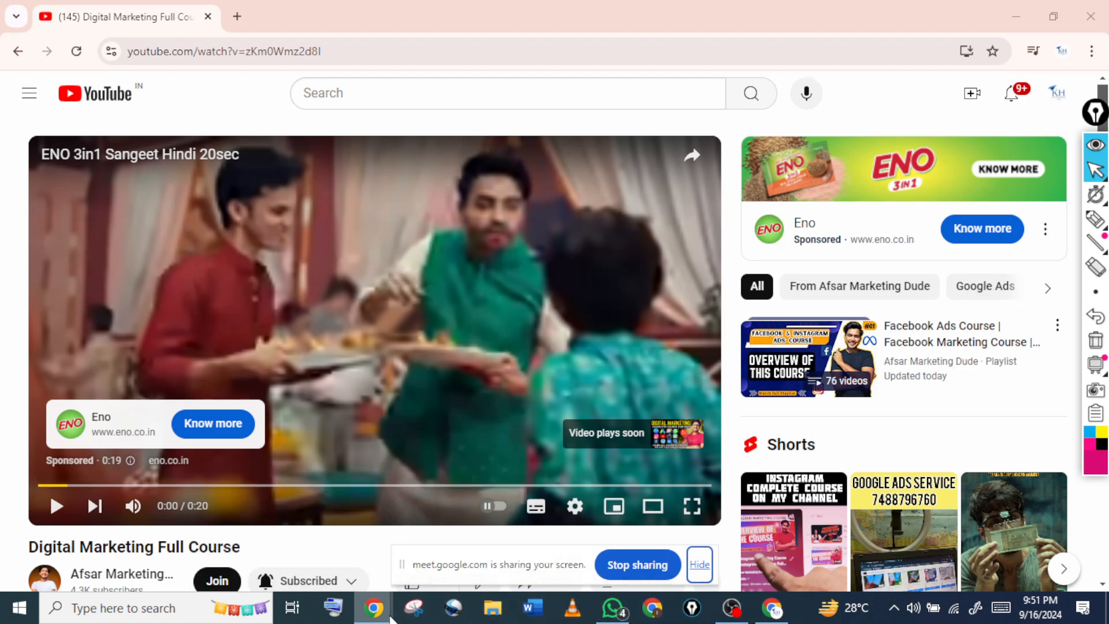
{"action": "mouse_move", "coordinate": [374, 610]}
{"action": "left_click", "coordinate": [422, 529]}
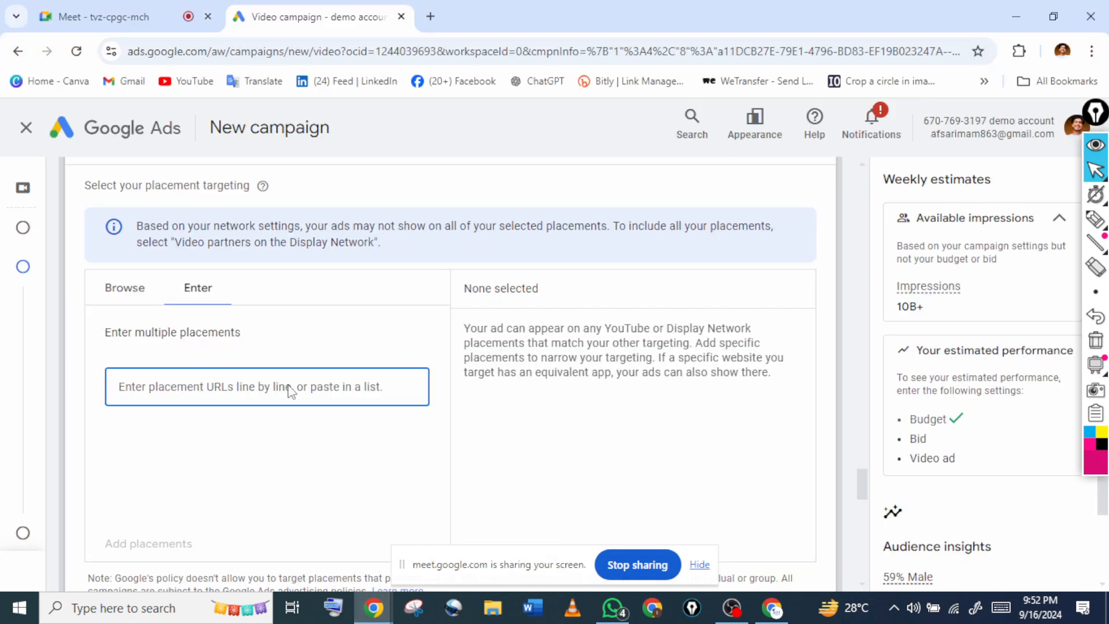
Review the Keywords, Topics and Placements sections, and continue to the YouTube video field for creating the ad
{"action": "scroll", "coordinate": [289, 390], "scroll_direction": "up", "scroll_amount": 1}
{"action": "scroll", "coordinate": [263, 428], "scroll_direction": "down", "scroll_amount": 1}
{"action": "scroll", "coordinate": [315, 344], "scroll_direction": "up", "scroll_amount": 5}
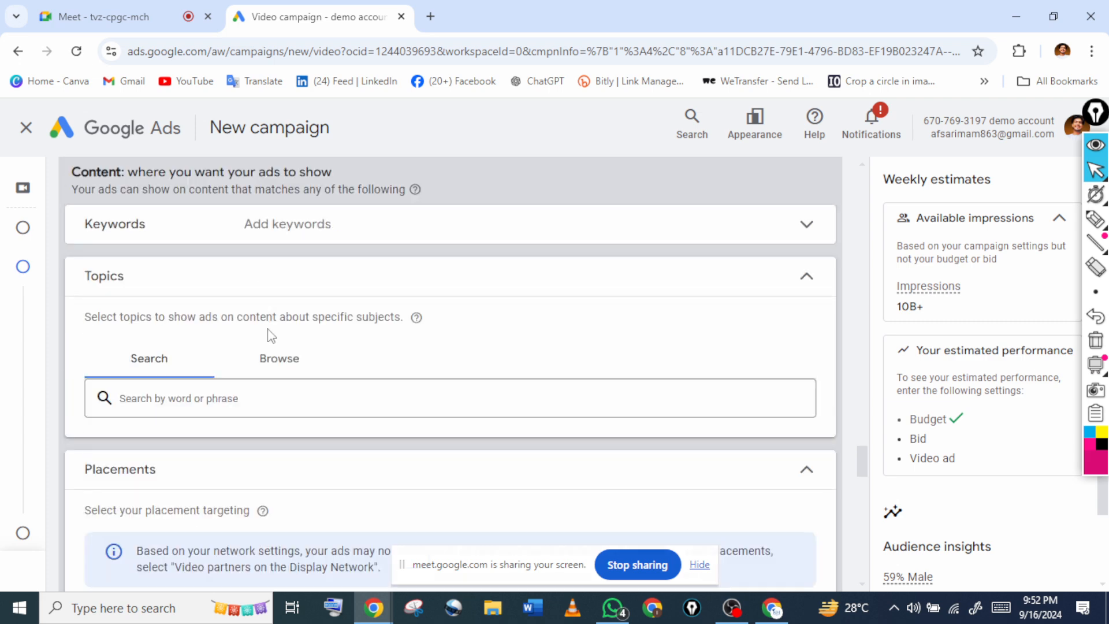
{"action": "scroll", "coordinate": [268, 335], "scroll_direction": "down", "scroll_amount": 8}
{"action": "scroll", "coordinate": [389, 339], "scroll_direction": "up", "scroll_amount": 8}
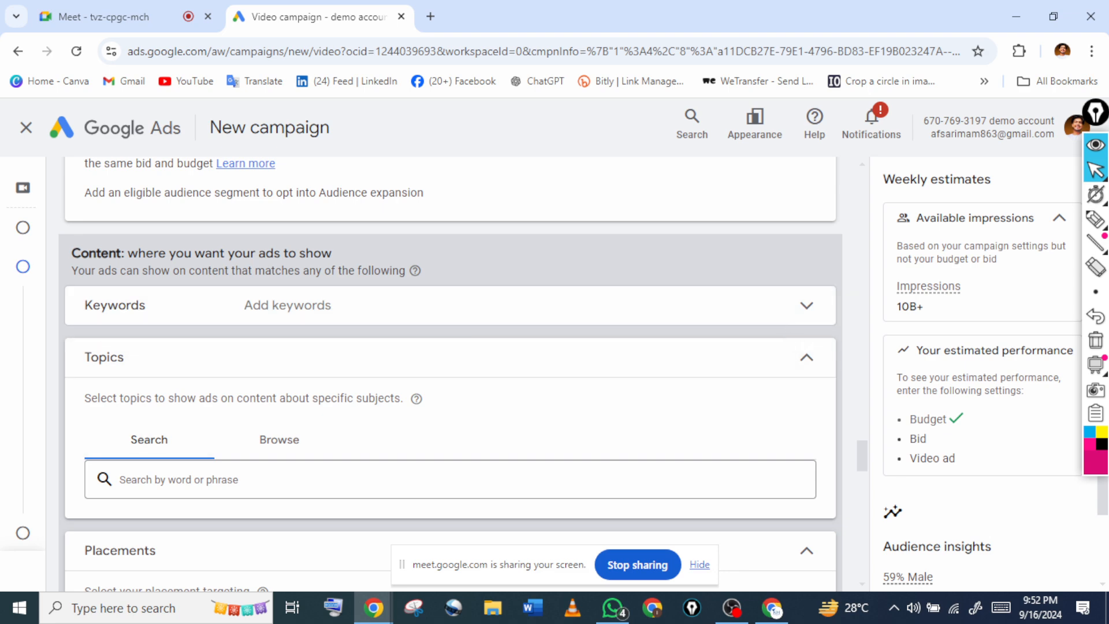
{"action": "scroll", "coordinate": [788, 335], "scroll_direction": "down", "scroll_amount": 3}
{"action": "scroll", "coordinate": [789, 336], "scroll_direction": "down", "scroll_amount": 4}
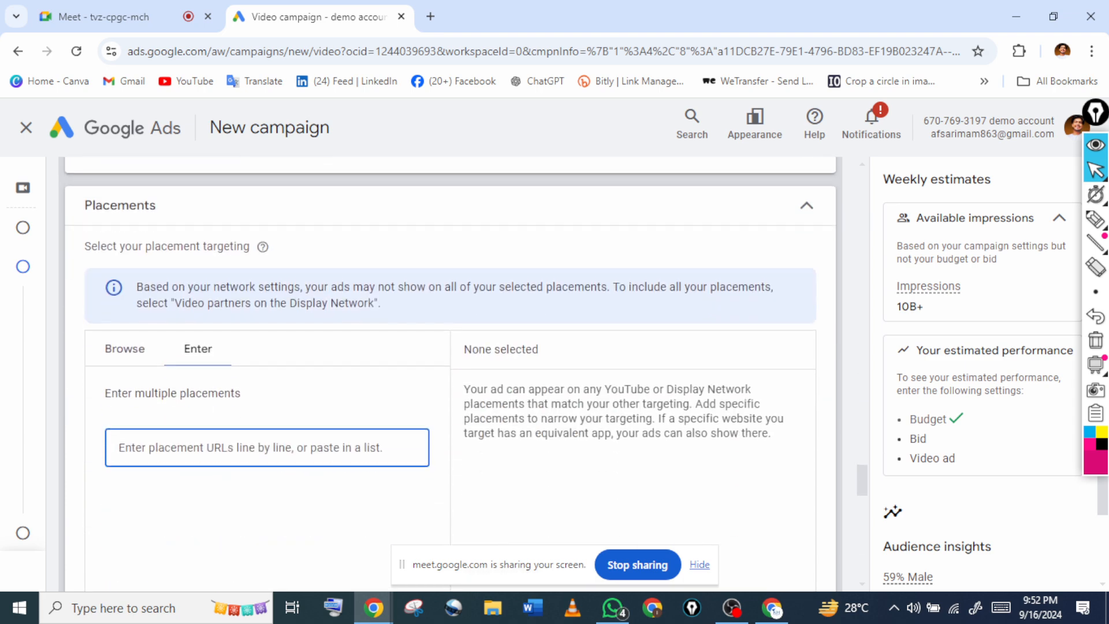
{"action": "scroll", "coordinate": [789, 336], "scroll_direction": "up", "scroll_amount": 1}
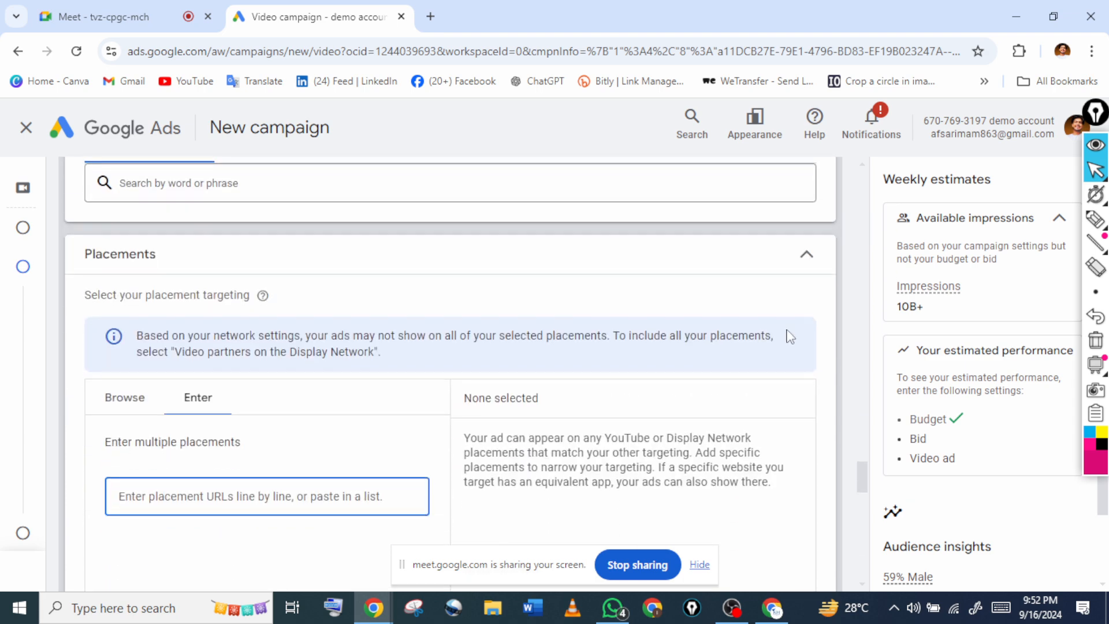
{"action": "scroll", "coordinate": [791, 337], "scroll_direction": "down", "scroll_amount": 5}
{"action": "scroll", "coordinate": [790, 338], "scroll_direction": "up", "scroll_amount": 1}
{"action": "scroll", "coordinate": [789, 338], "scroll_direction": "down", "scroll_amount": 4}
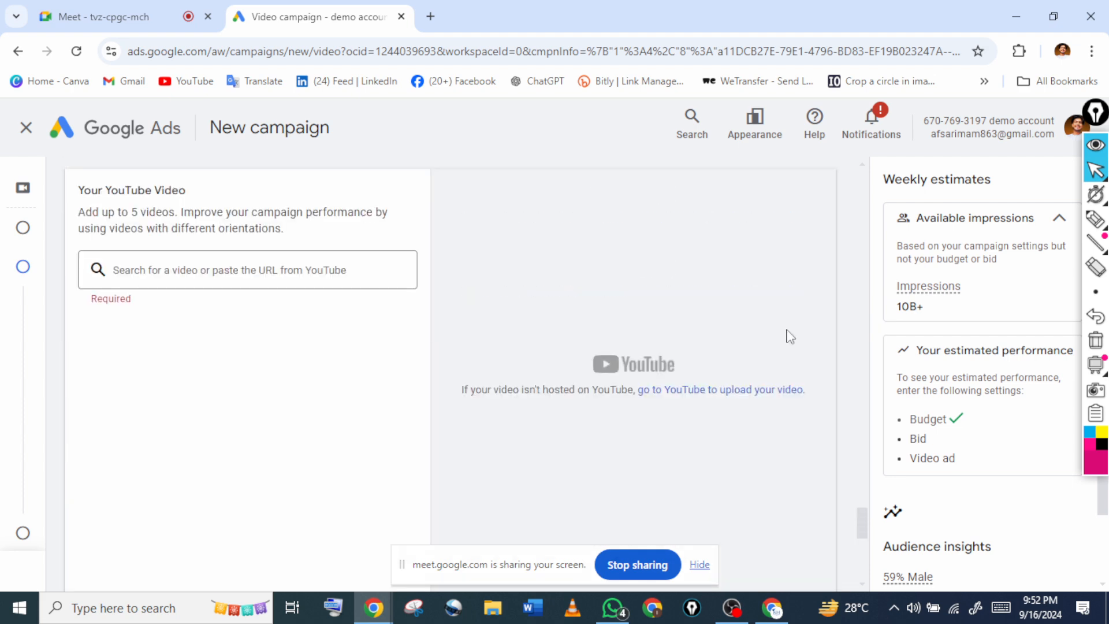
Go over the Keywords, Topics and Placements targeting once more, and collapse the Placements section
{"action": "scroll", "coordinate": [791, 337], "scroll_direction": "up", "scroll_amount": 10}
{"action": "scroll", "coordinate": [790, 337], "scroll_direction": "up", "scroll_amount": 8}
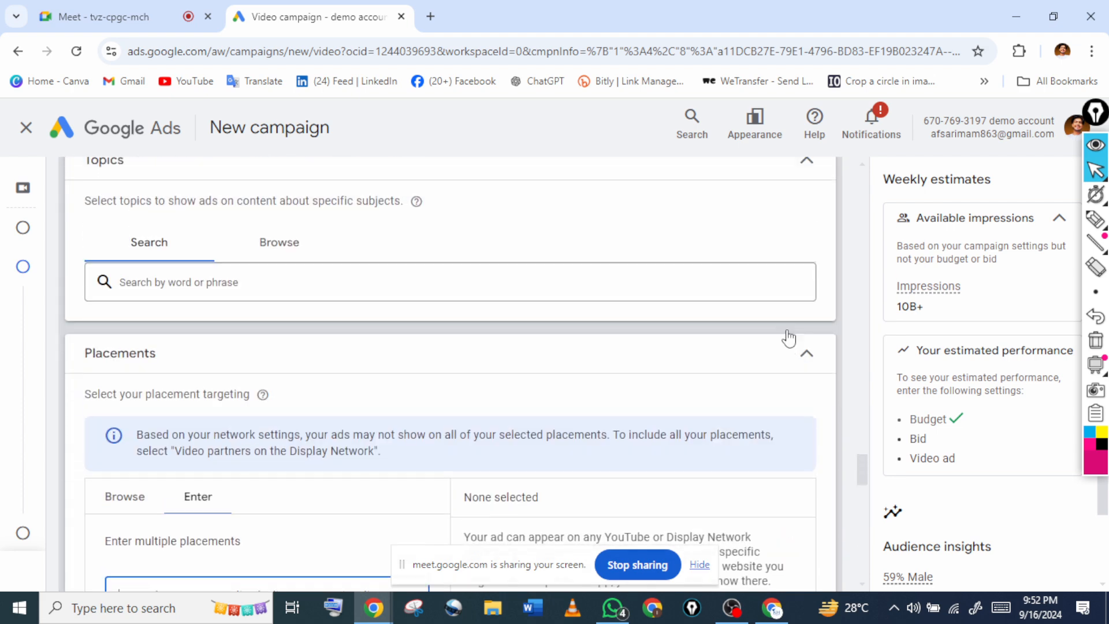
{"action": "scroll", "coordinate": [788, 339], "scroll_direction": "down", "scroll_amount": 2}
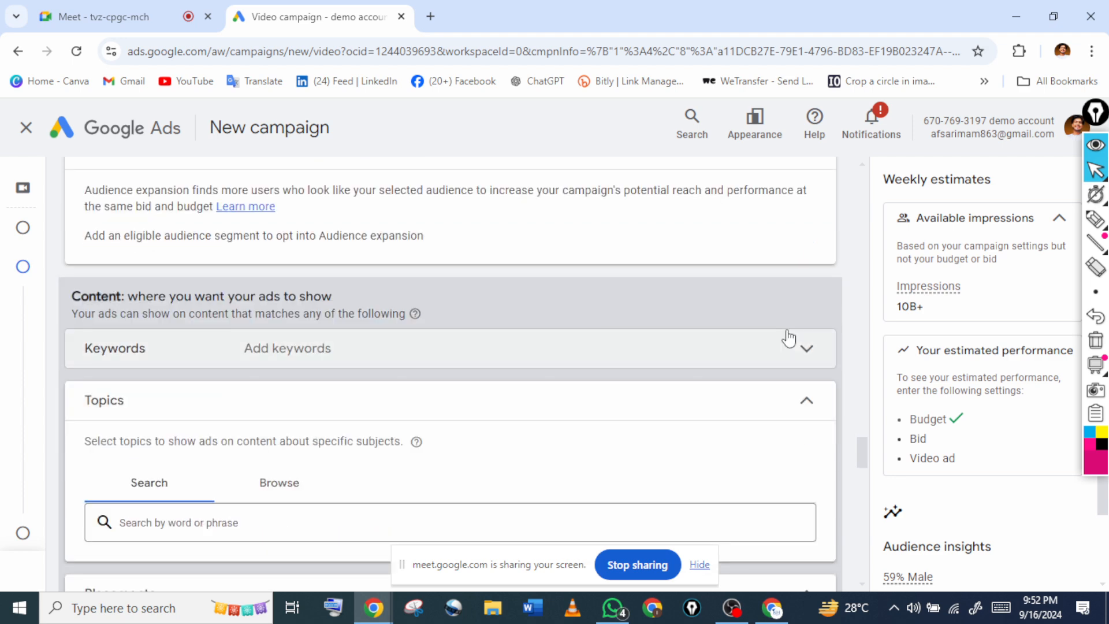
{"action": "scroll", "coordinate": [789, 338], "scroll_direction": "down", "scroll_amount": 3}
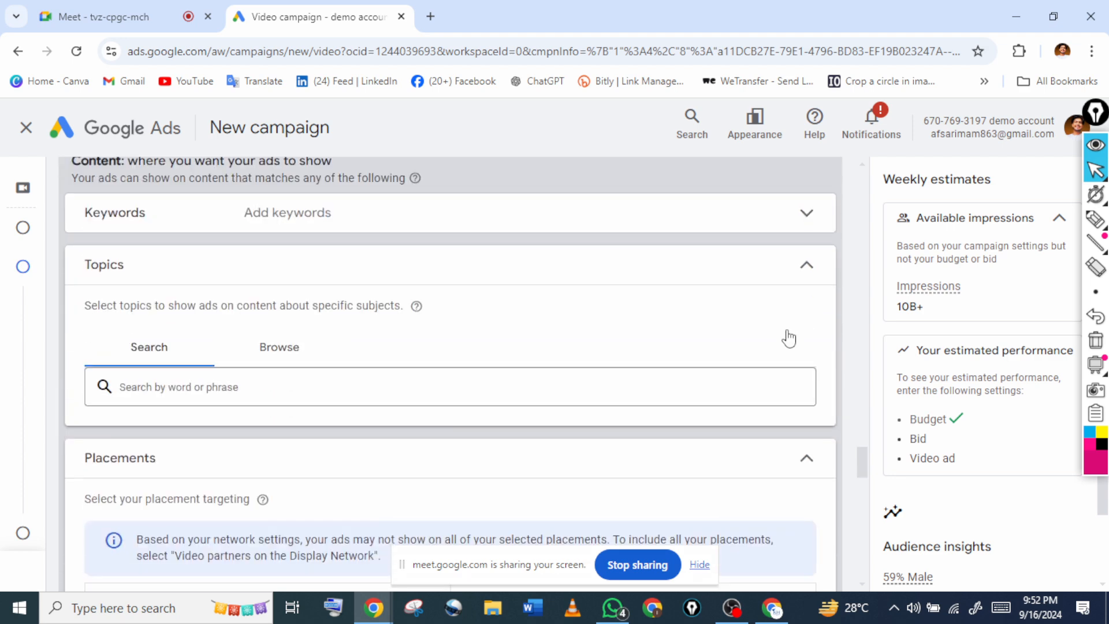
{"action": "scroll", "coordinate": [789, 339], "scroll_direction": "down", "scroll_amount": 4}
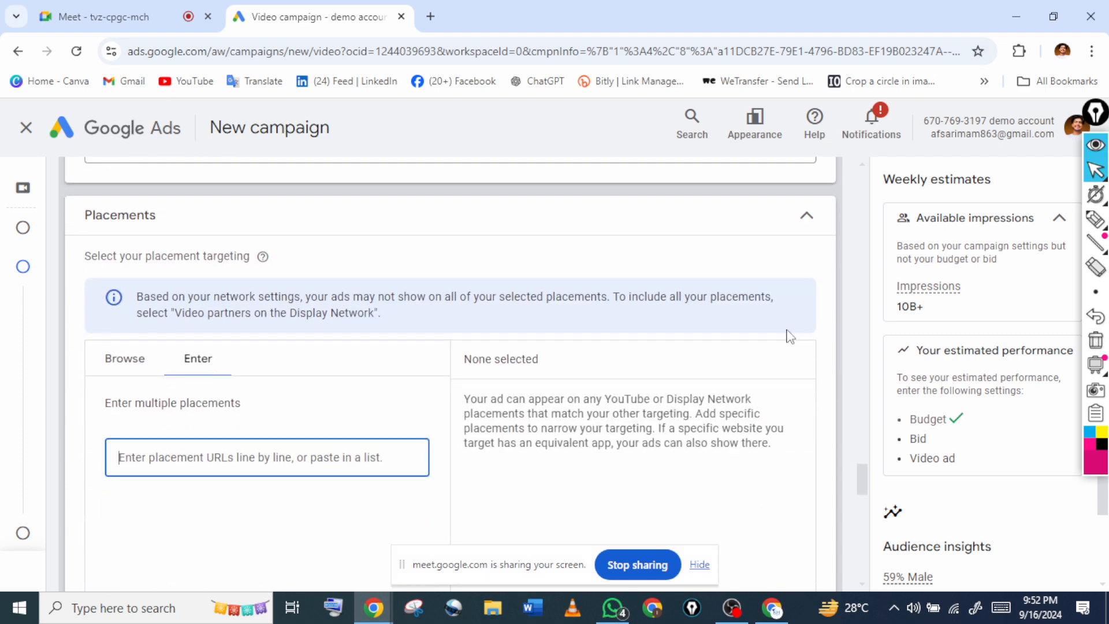
{"action": "scroll", "coordinate": [789, 337], "scroll_direction": "down", "scroll_amount": 10}
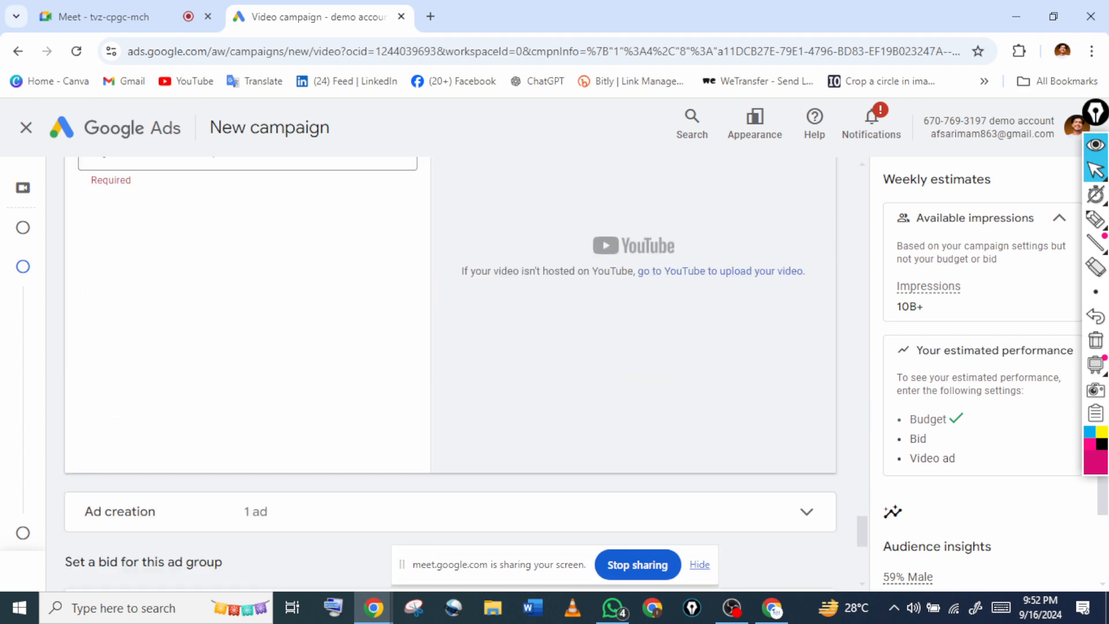
{"action": "scroll", "coordinate": [450, 346], "scroll_direction": "up", "scroll_amount": 1}
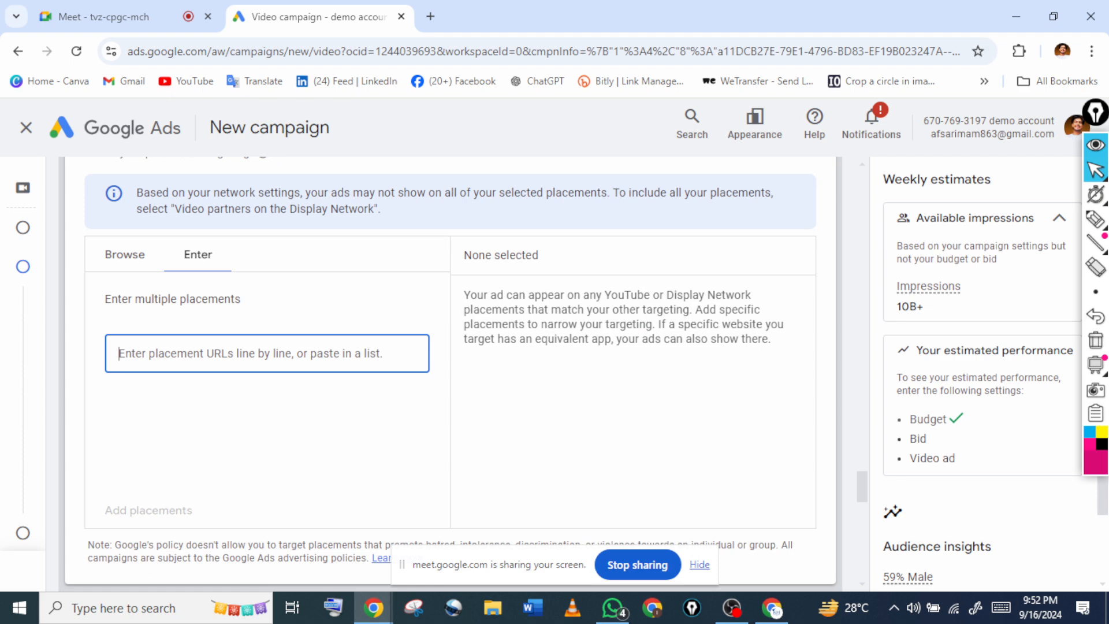
{"action": "scroll", "coordinate": [787, 332], "scroll_direction": "up", "scroll_amount": 4}
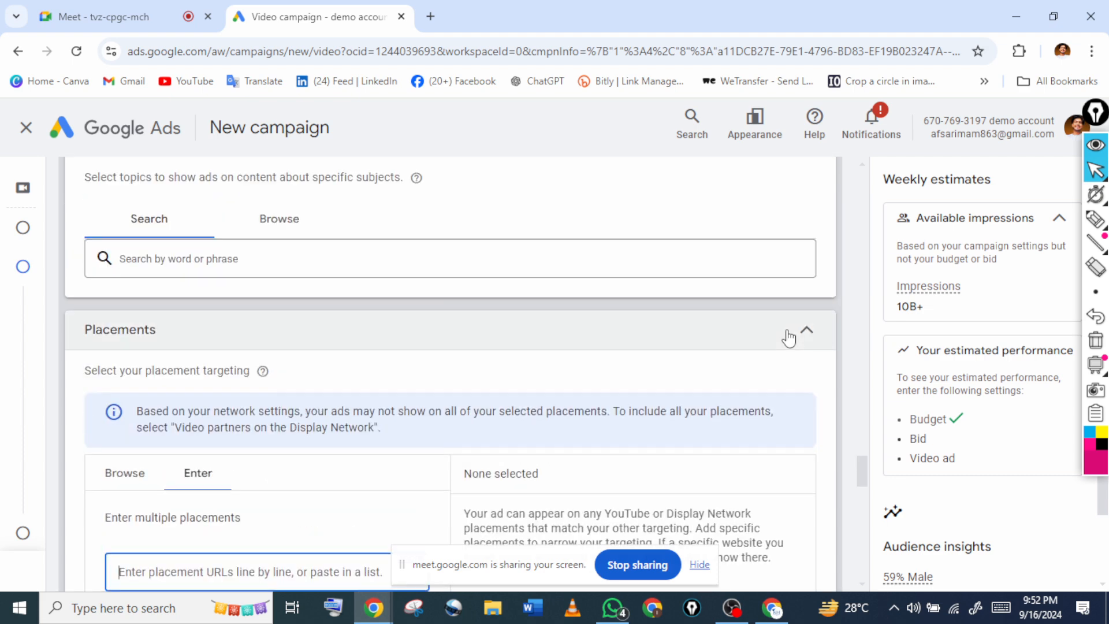
{"action": "left_click", "coordinate": [788, 338]}
{"action": "scroll", "coordinate": [788, 338], "scroll_direction": "up", "scroll_amount": 2}
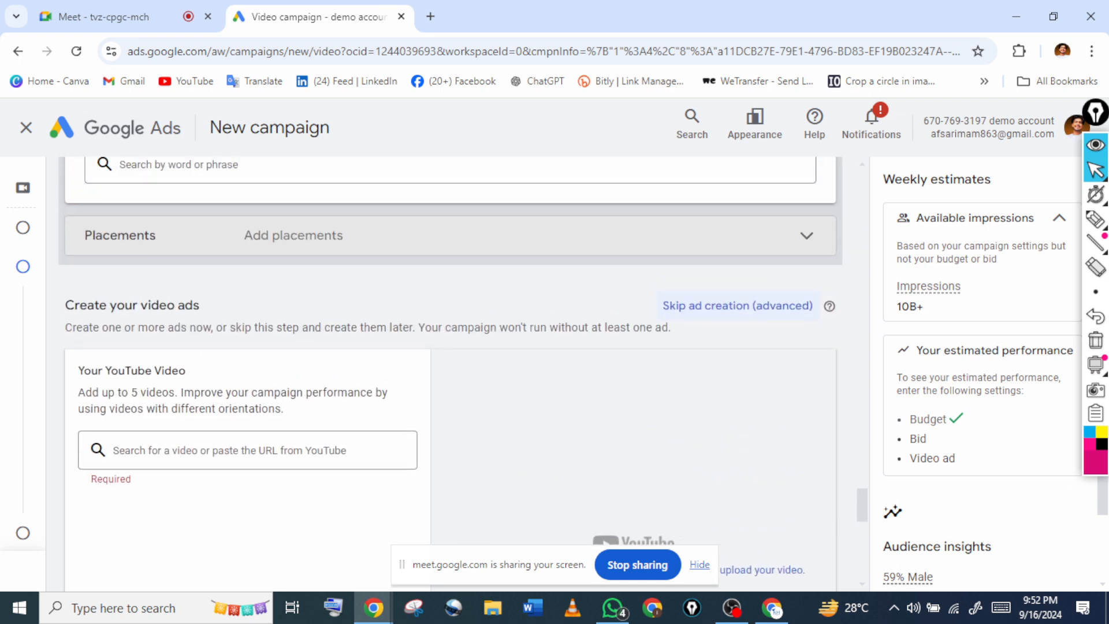
Add the "Digital Marketing Full Course" video to the ad by pasting its copied YouTube URL
{"action": "scroll", "coordinate": [784, 335], "scroll_direction": "down", "scroll_amount": 2}
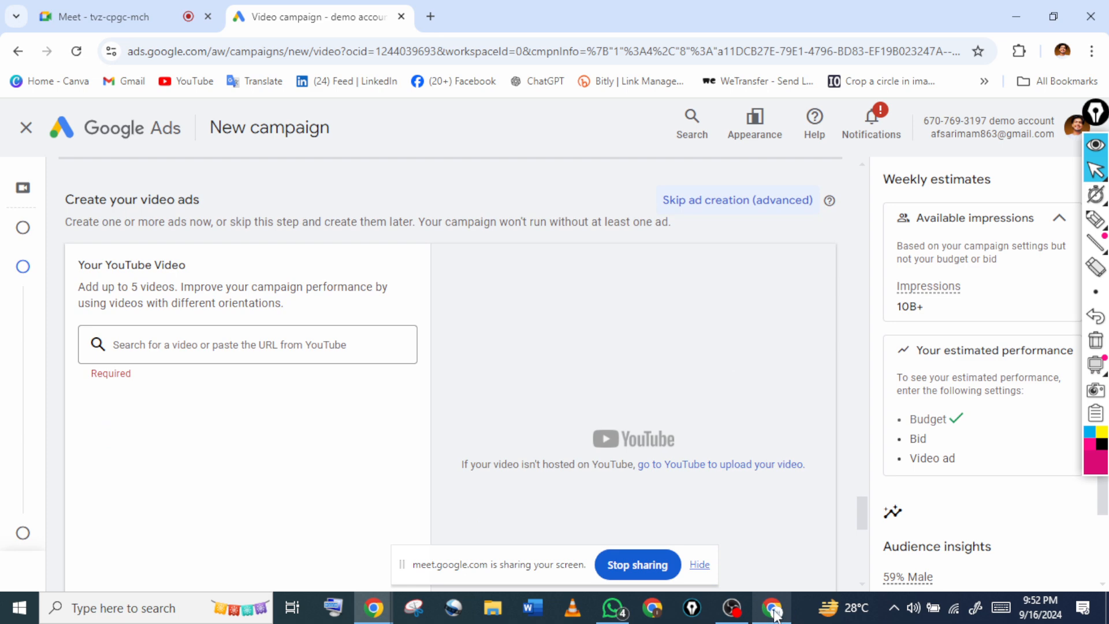
{"action": "left_click", "coordinate": [321, 354]}
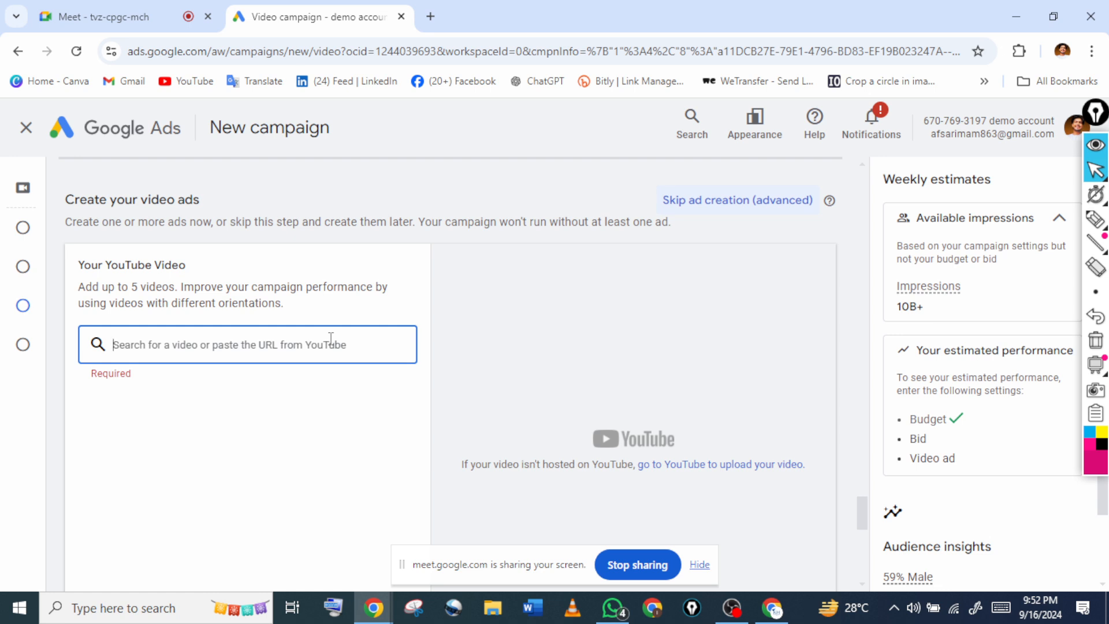
{"action": "key", "text": "ctrl+v"}
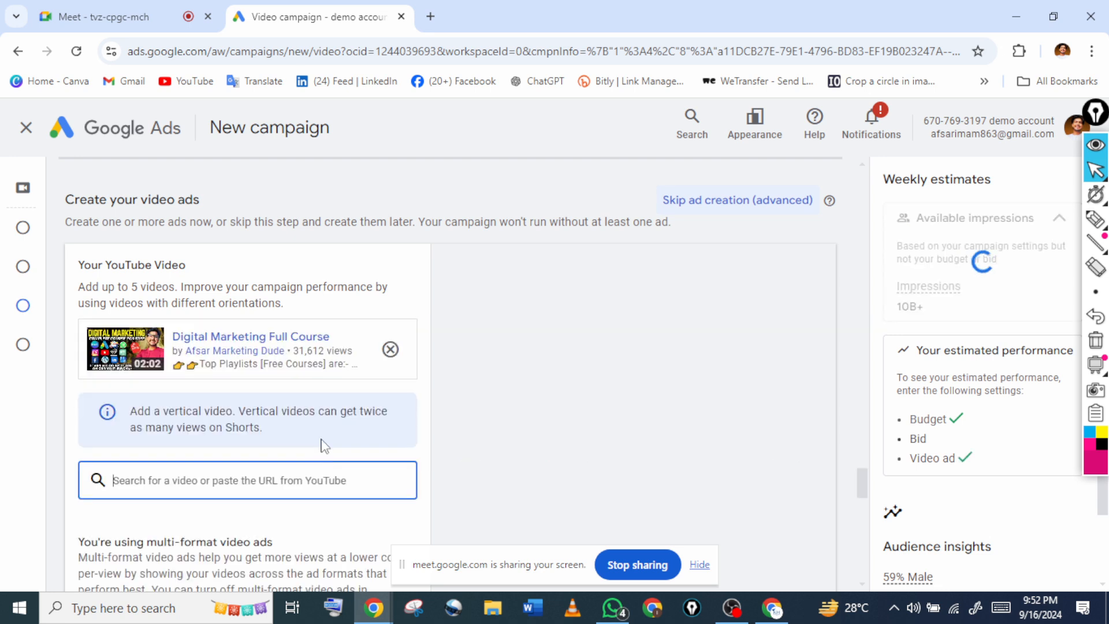
Examine the added video, the vertical video suggestion and the skippable in-stream ad preview
{"action": "scroll", "coordinate": [665, 416], "scroll_direction": "down", "scroll_amount": 1}
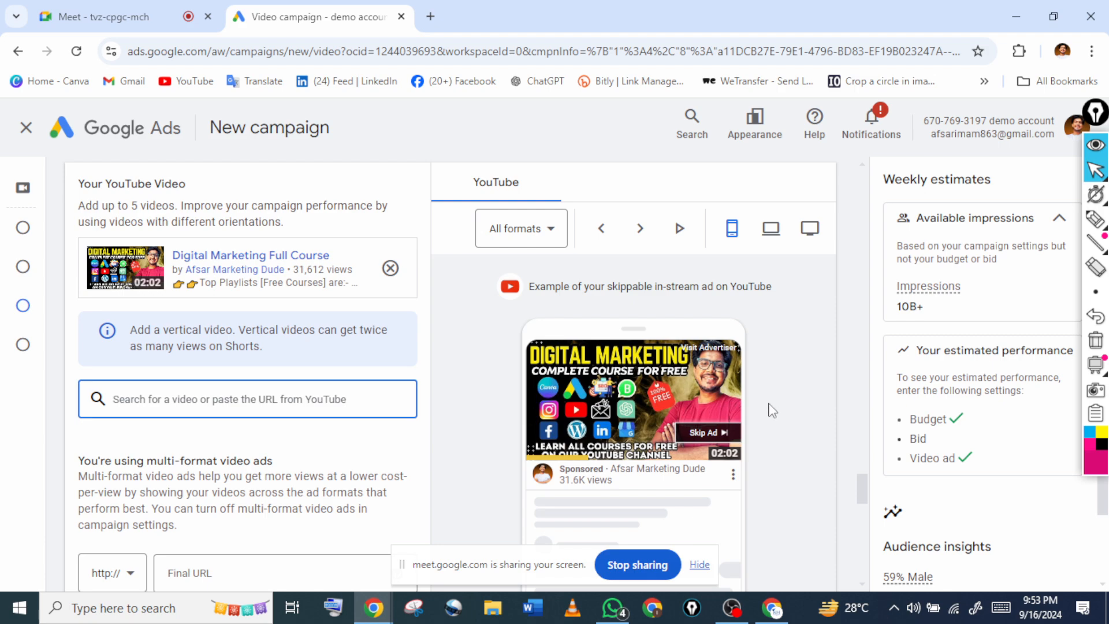
{"action": "scroll", "coordinate": [258, 334], "scroll_direction": "up", "scroll_amount": 1}
{"action": "scroll", "coordinate": [255, 330], "scroll_direction": "up", "scroll_amount": 1}
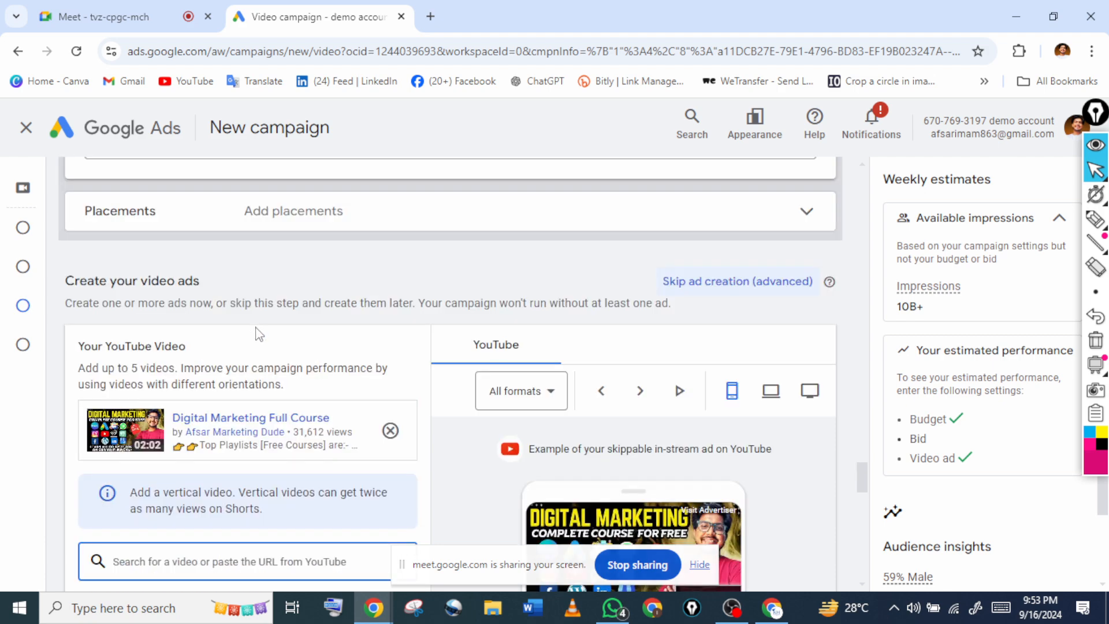
{"action": "scroll", "coordinate": [231, 379], "scroll_direction": "down", "scroll_amount": 3}
{"action": "scroll", "coordinate": [222, 379], "scroll_direction": "up", "scroll_amount": 2}
{"action": "scroll", "coordinate": [223, 379], "scroll_direction": "down", "scroll_amount": 1}
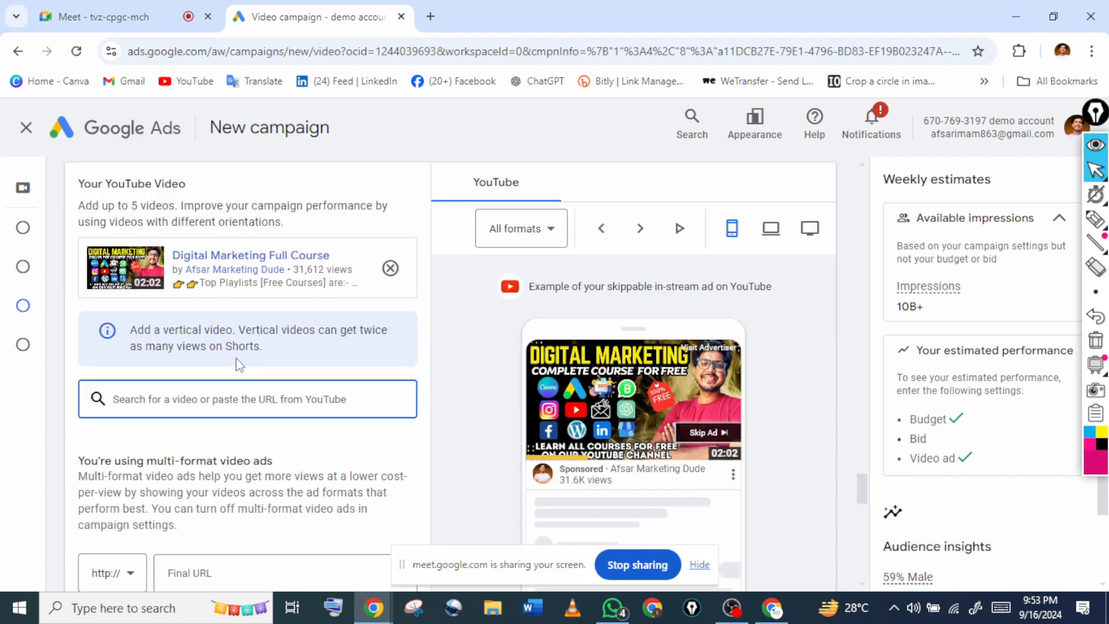
{"action": "scroll", "coordinate": [611, 409], "scroll_direction": "up", "scroll_amount": 1}
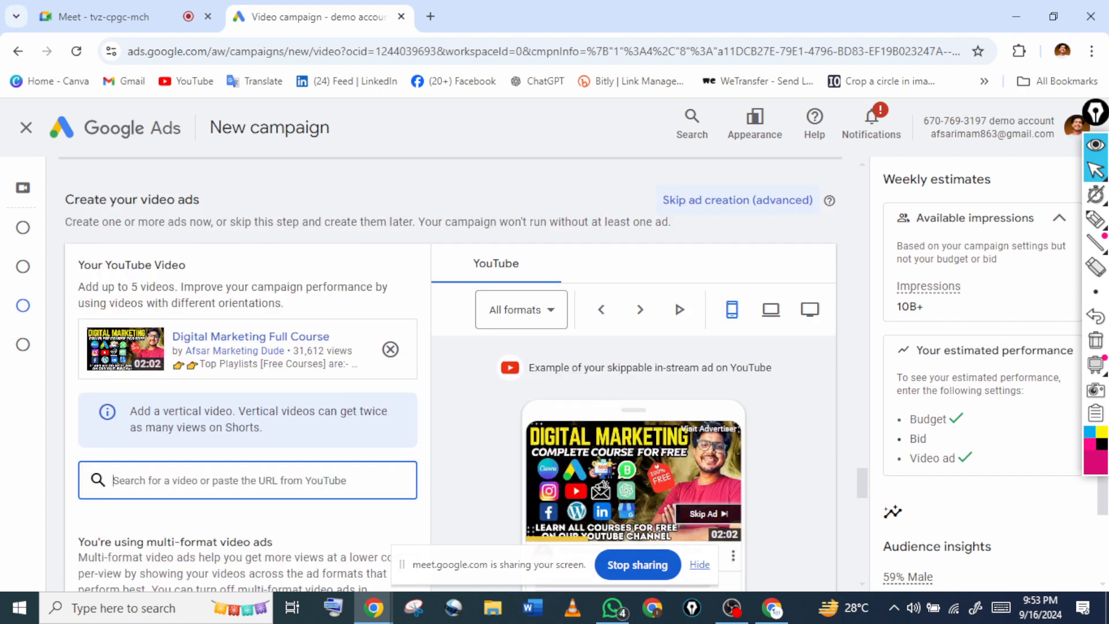
Handwrite "multi", sketch a horizontal and a vertical video frame with a short note, and erase the annotations
{"action": "left_click", "coordinate": [1096, 219]}
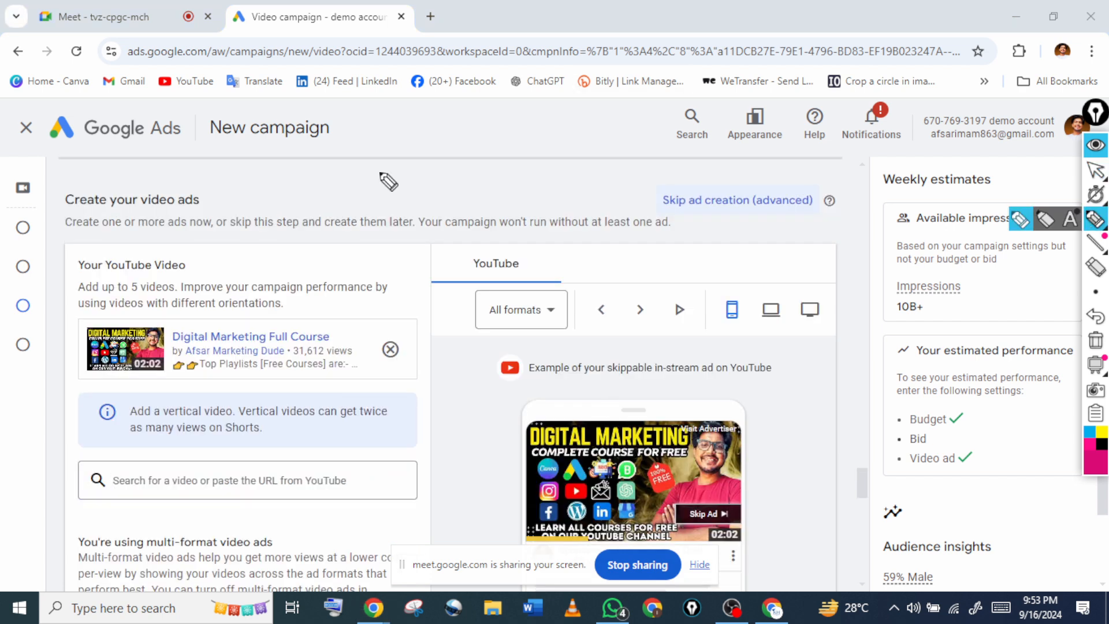
{"action": "mouse_move", "coordinate": [343, 237]}
{"action": "left_mouse_down"}
{"action": "mouse_move", "coordinate": [352, 223]}
{"action": "mouse_move", "coordinate": [415, 209]}
{"action": "mouse_move", "coordinate": [417, 192]}
{"action": "left_mouse_up"}
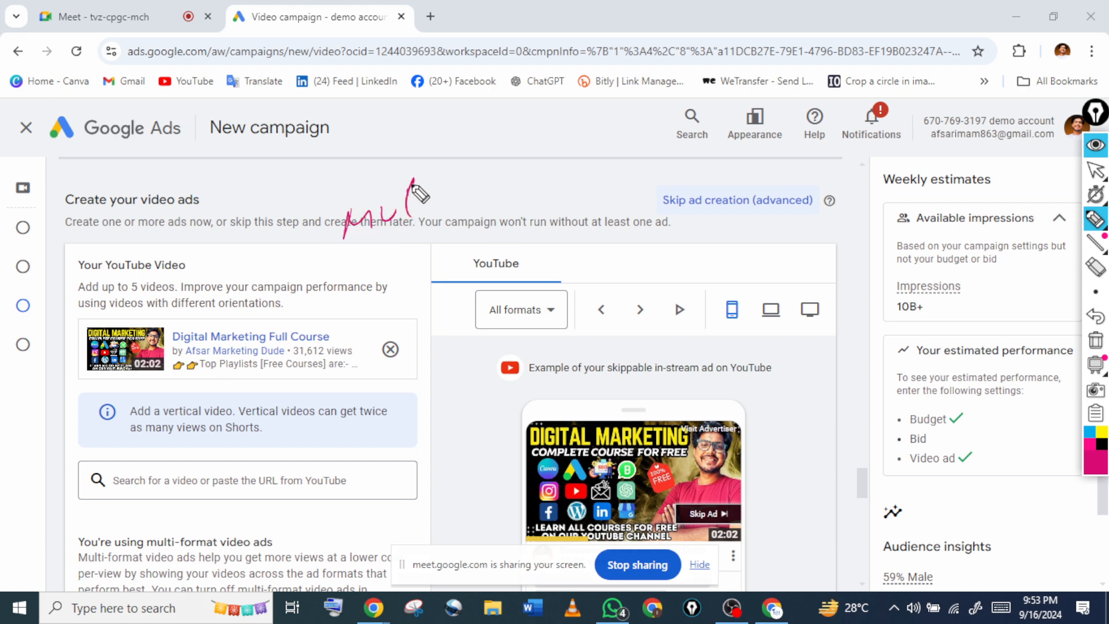
{"action": "mouse_move", "coordinate": [617, 182]}
{"action": "left_mouse_down"}
{"action": "mouse_move", "coordinate": [592, 284]}
{"action": "mouse_move", "coordinate": [927, 173]}
{"action": "mouse_move", "coordinate": [633, 283]}
{"action": "mouse_move", "coordinate": [594, 283]}
{"action": "mouse_move", "coordinate": [600, 263]}
{"action": "left_mouse_up"}
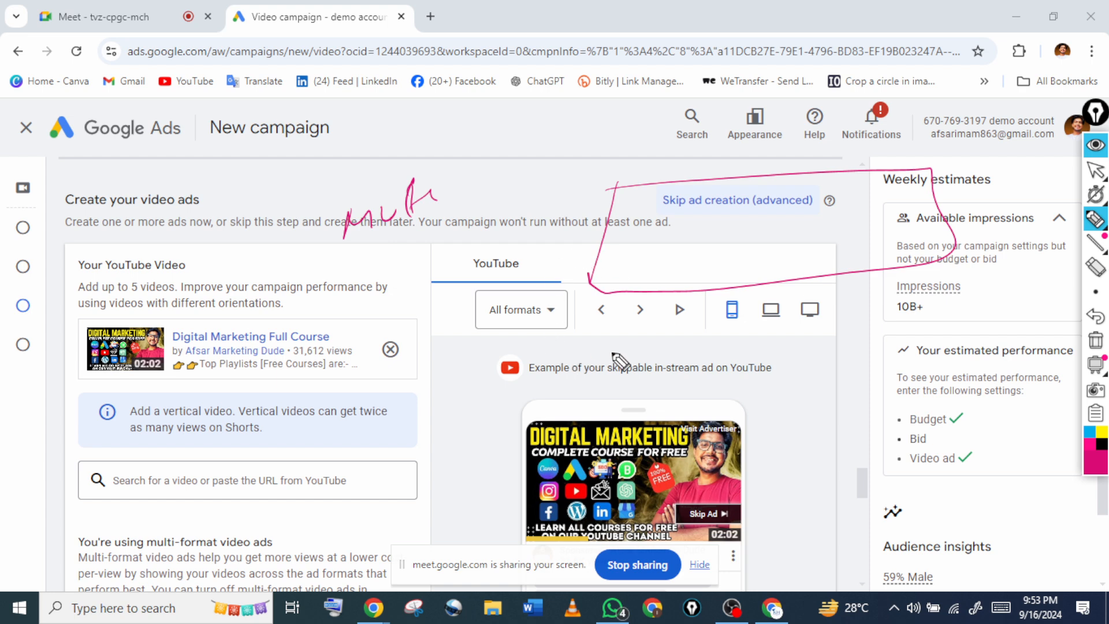
{"action": "mouse_move", "coordinate": [575, 457]}
{"action": "left_mouse_down"}
{"action": "mouse_move", "coordinate": [578, 351]}
{"action": "mouse_move", "coordinate": [671, 379]}
{"action": "mouse_move", "coordinate": [653, 497]}
{"action": "mouse_move", "coordinate": [572, 419]}
{"action": "mouse_move", "coordinate": [582, 376]}
{"action": "left_mouse_up"}
{"action": "left_click_drag", "start_coordinate": [600, 415], "coordinate": [643, 404]}
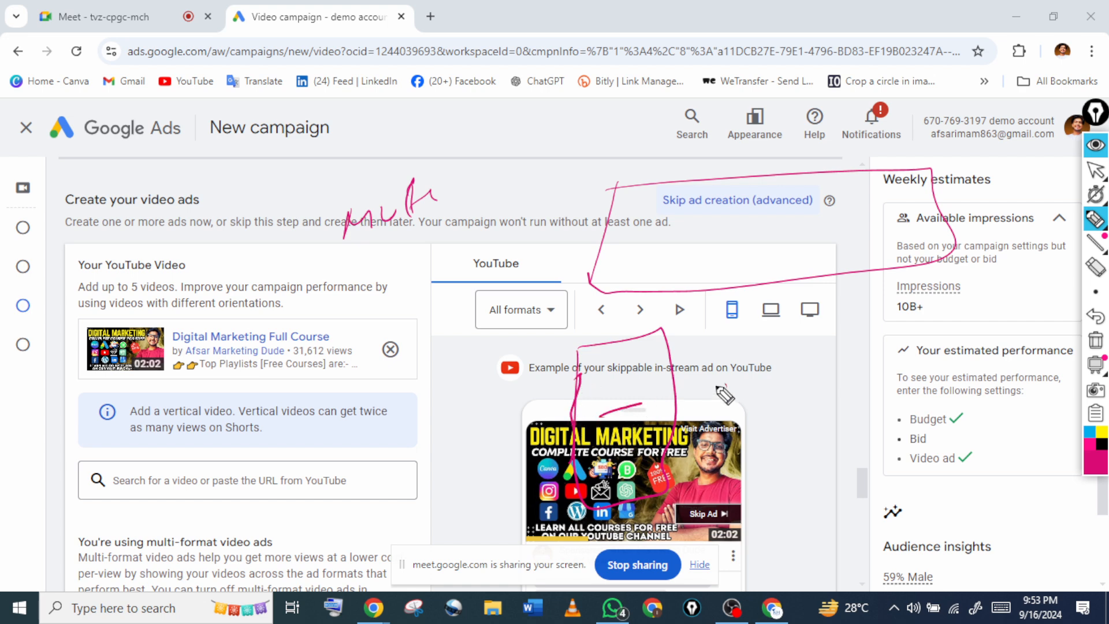
{"action": "mouse_move", "coordinate": [731, 384]}
{"action": "left_mouse_down"}
{"action": "mouse_move", "coordinate": [760, 398]}
{"action": "mouse_move", "coordinate": [786, 386]}
{"action": "left_mouse_up"}
{"action": "left_click", "coordinate": [1096, 171]}
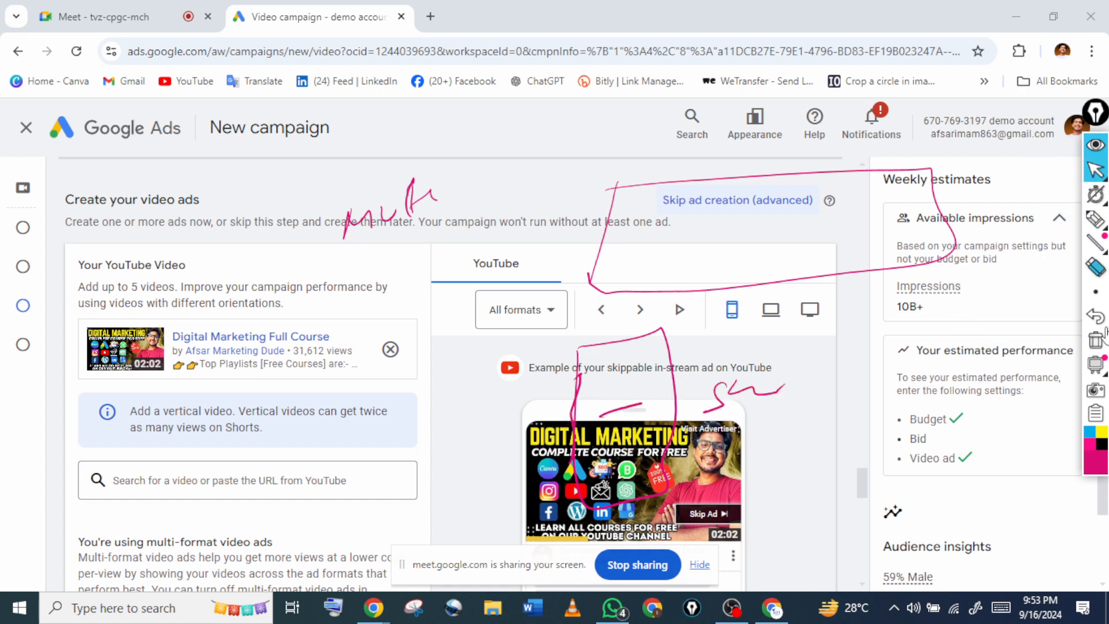
{"action": "left_click", "coordinate": [1096, 340]}
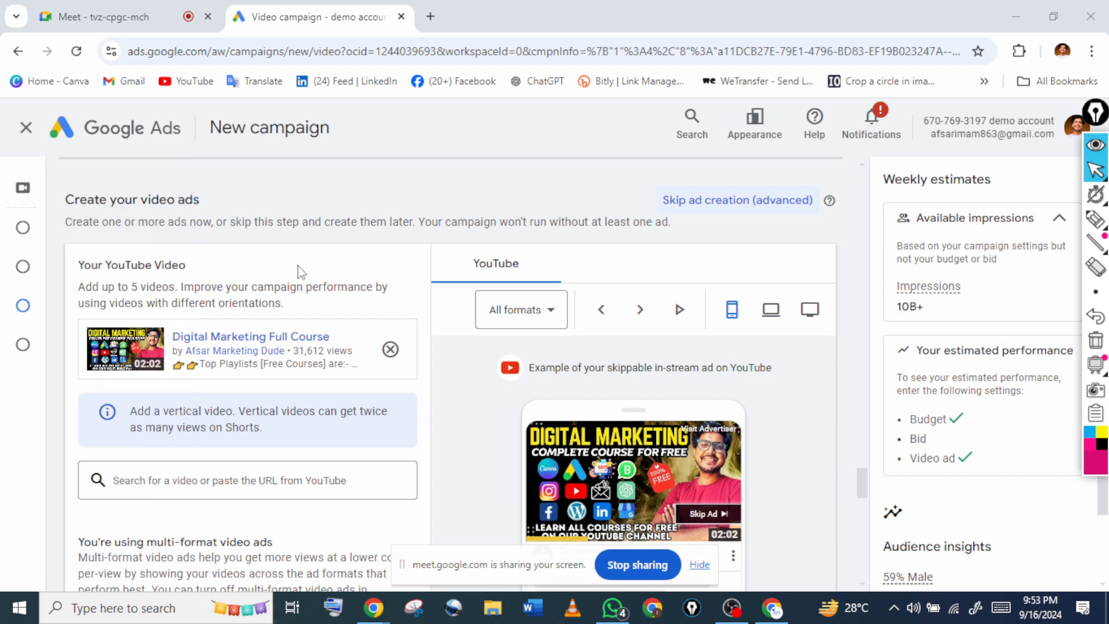
Point out the search field for adding more videos, and examine the multi-format video ads note below it
{"action": "left_click", "coordinate": [244, 494]}
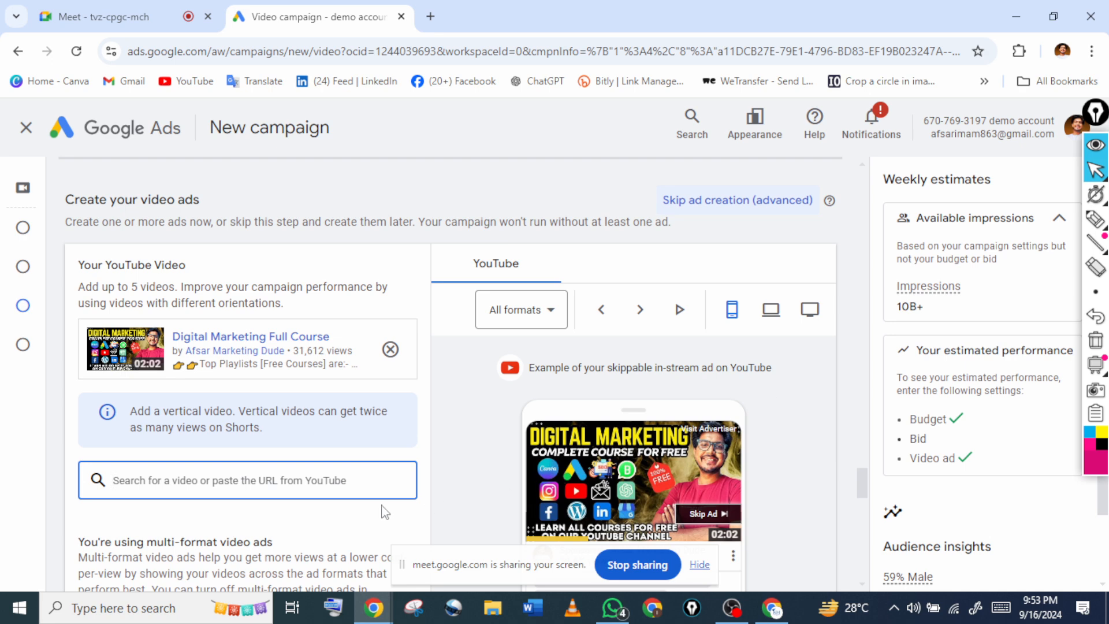
{"action": "scroll", "coordinate": [384, 514], "scroll_direction": "down", "scroll_amount": 4}
{"action": "scroll", "coordinate": [377, 449], "scroll_direction": "up", "scroll_amount": 3}
{"action": "scroll", "coordinate": [360, 395], "scroll_direction": "down", "scroll_amount": 1}
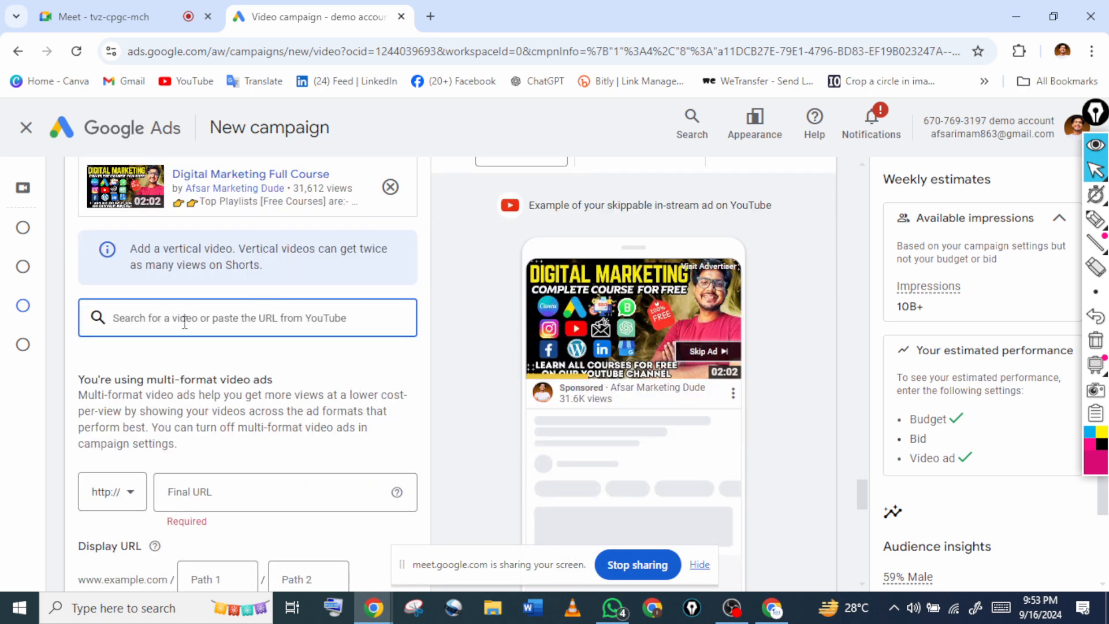
{"action": "scroll", "coordinate": [243, 349], "scroll_direction": "up", "scroll_amount": 3}
{"action": "scroll", "coordinate": [248, 355], "scroll_direction": "down", "scroll_amount": 3}
{"action": "scroll", "coordinate": [455, 387], "scroll_direction": "up", "scroll_amount": 2}
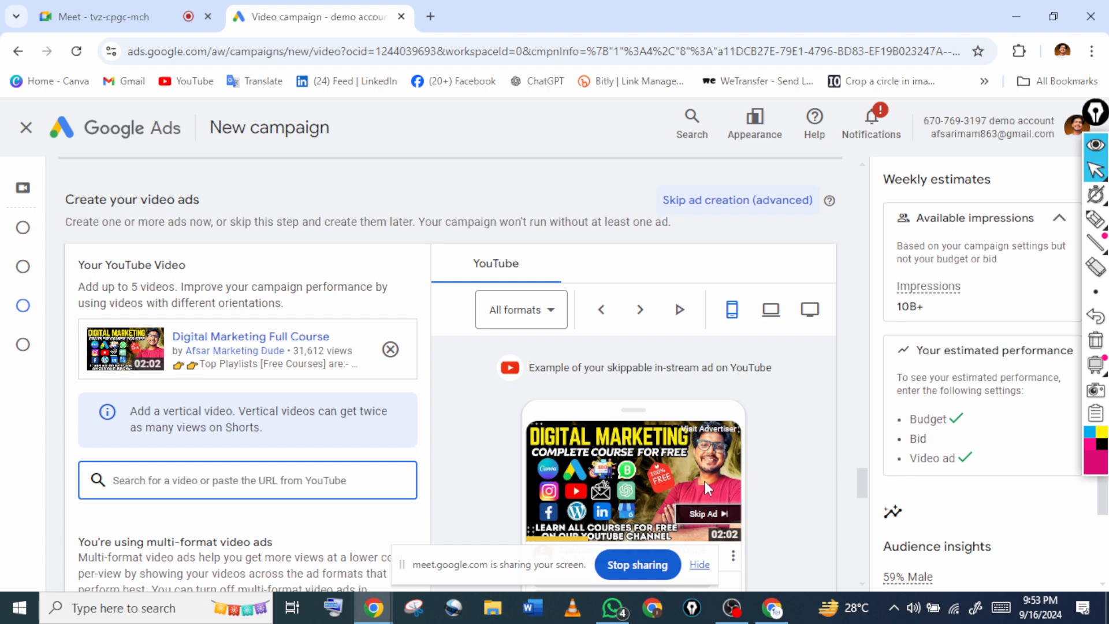
Handwrite "SKIP" above the ad setup and frame it with a freehand box
{"action": "mouse_move", "coordinate": [1097, 221]}
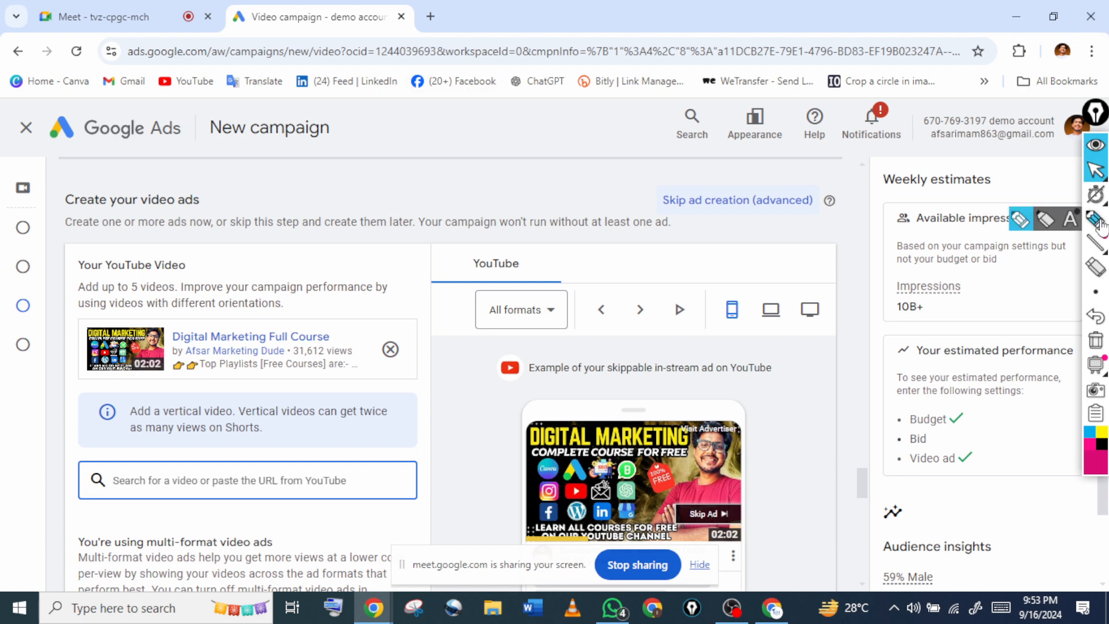
{"action": "left_click", "coordinate": [1098, 221]}
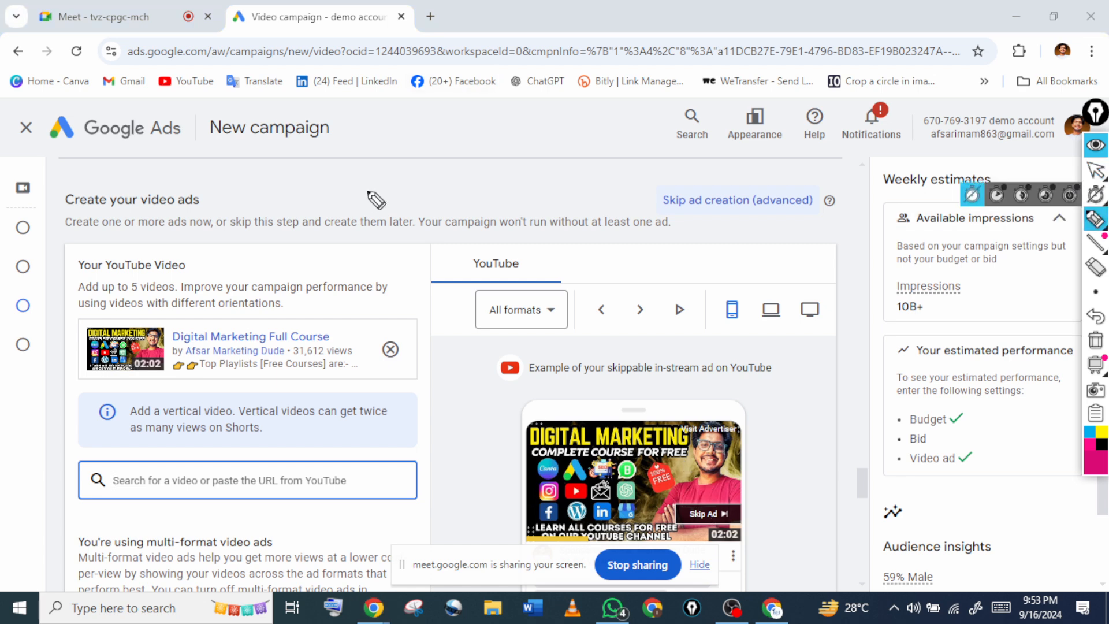
{"action": "left_click_drag", "start_coordinate": [381, 184], "coordinate": [356, 241]}
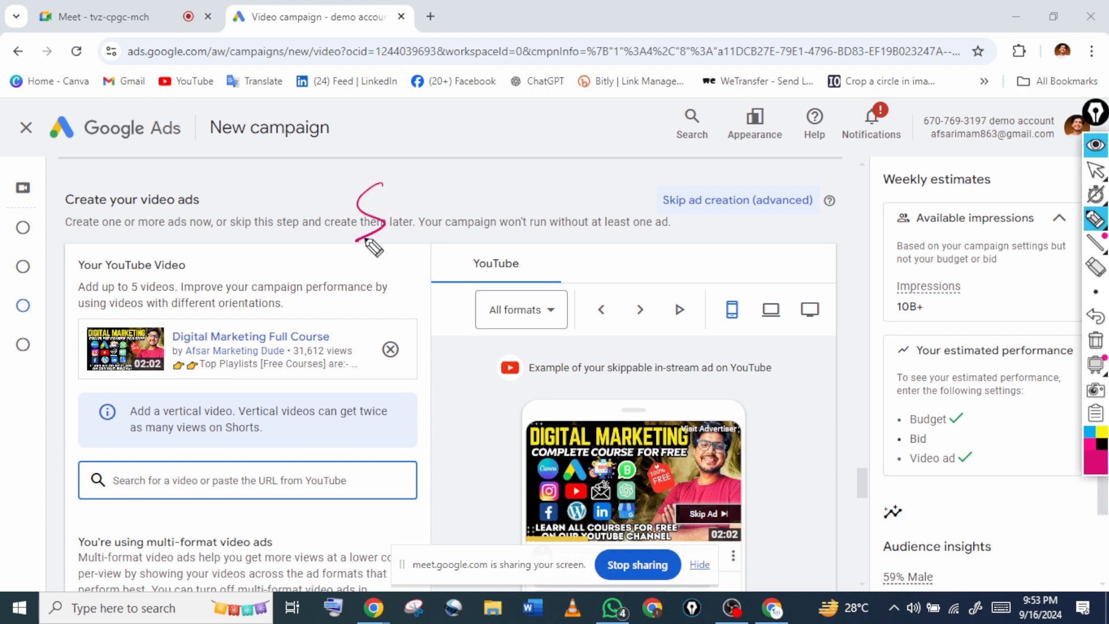
{"action": "left_click_drag", "start_coordinate": [394, 189], "coordinate": [393, 220]}
{"action": "left_click_drag", "start_coordinate": [425, 188], "coordinate": [425, 220]}
{"action": "left_click_drag", "start_coordinate": [436, 186], "coordinate": [435, 213]}
{"action": "left_click_drag", "start_coordinate": [460, 211], "coordinate": [463, 196]}
{"action": "left_click_drag", "start_coordinate": [344, 246], "coordinate": [287, 260]}
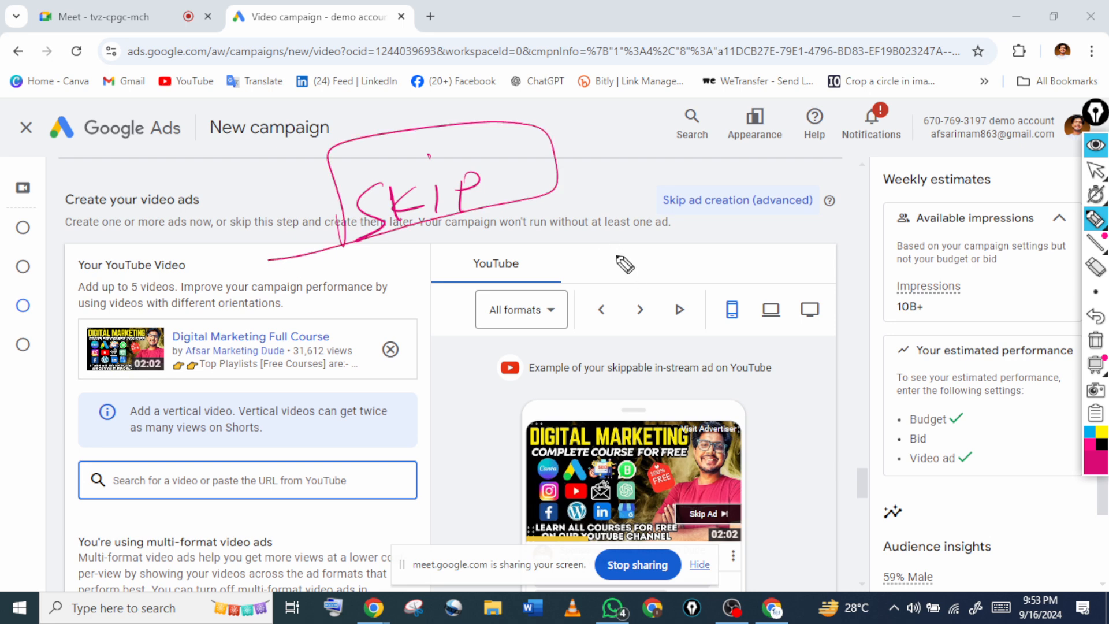
Handwrite a second underlined "SKIP" and "inf" over the ad preview, underline the in-stream ad caption, and erase all annotations
{"action": "mouse_move", "coordinate": [606, 250]}
{"action": "left_mouse_down"}
{"action": "mouse_move", "coordinate": [598, 290]}
{"action": "mouse_move", "coordinate": [616, 270]}
{"action": "left_mouse_up"}
{"action": "left_click_drag", "start_coordinate": [639, 249], "coordinate": [645, 269]}
{"action": "left_click_drag", "start_coordinate": [660, 271], "coordinate": [663, 255]}
{"action": "left_click_drag", "start_coordinate": [541, 312], "coordinate": [727, 264]}
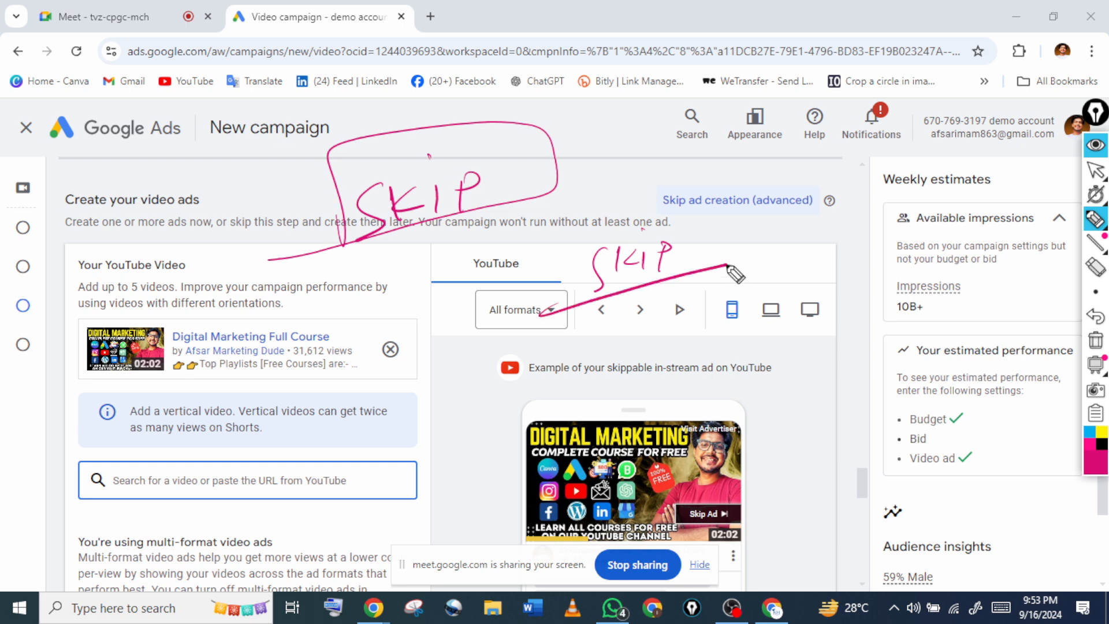
{"action": "left_click_drag", "start_coordinate": [594, 329], "coordinate": [627, 341]}
{"action": "left_click_drag", "start_coordinate": [643, 301], "coordinate": [639, 353]}
{"action": "left_click_drag", "start_coordinate": [627, 338], "coordinate": [706, 314]}
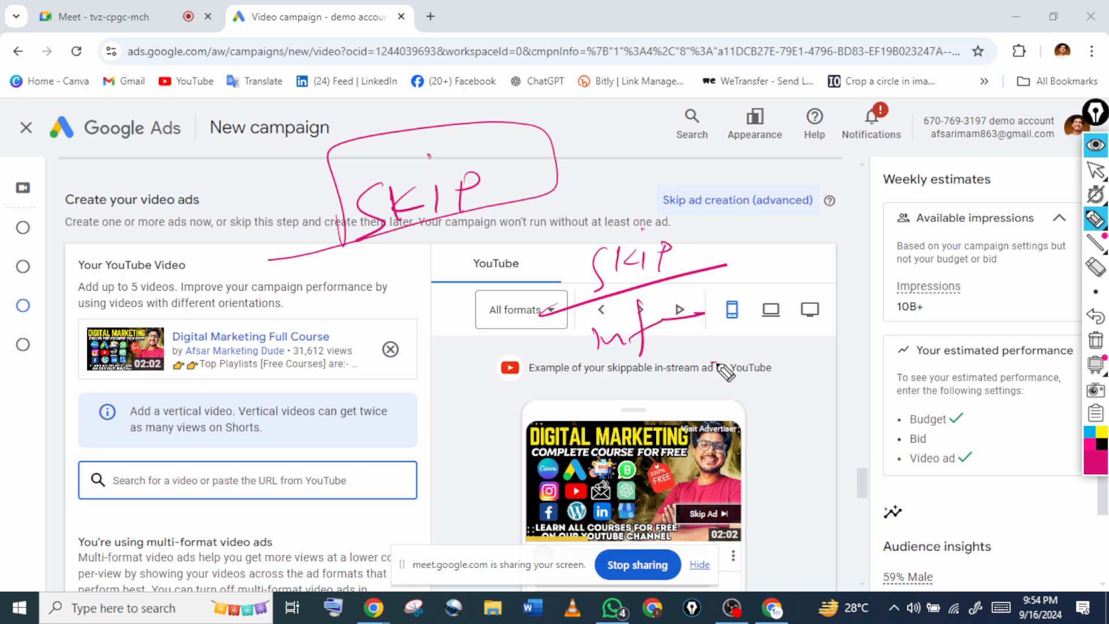
{"action": "left_click_drag", "start_coordinate": [712, 363], "coordinate": [778, 352]}
{"action": "left_click_drag", "start_coordinate": [852, 351], "coordinate": [908, 348]}
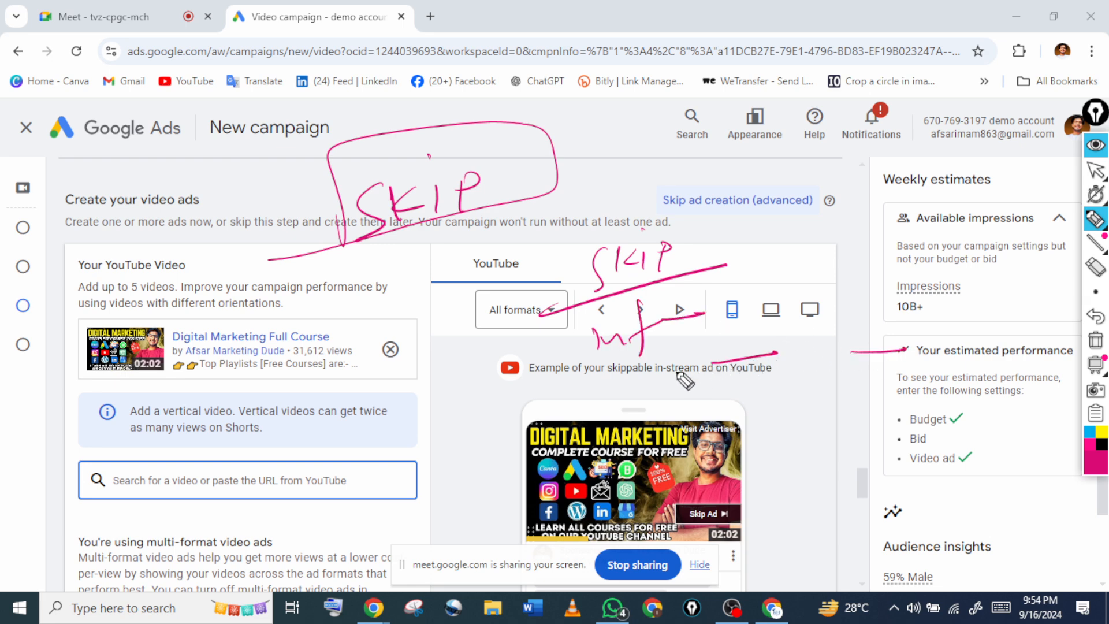
{"action": "left_click_drag", "start_coordinate": [639, 379], "coordinate": [716, 370]}
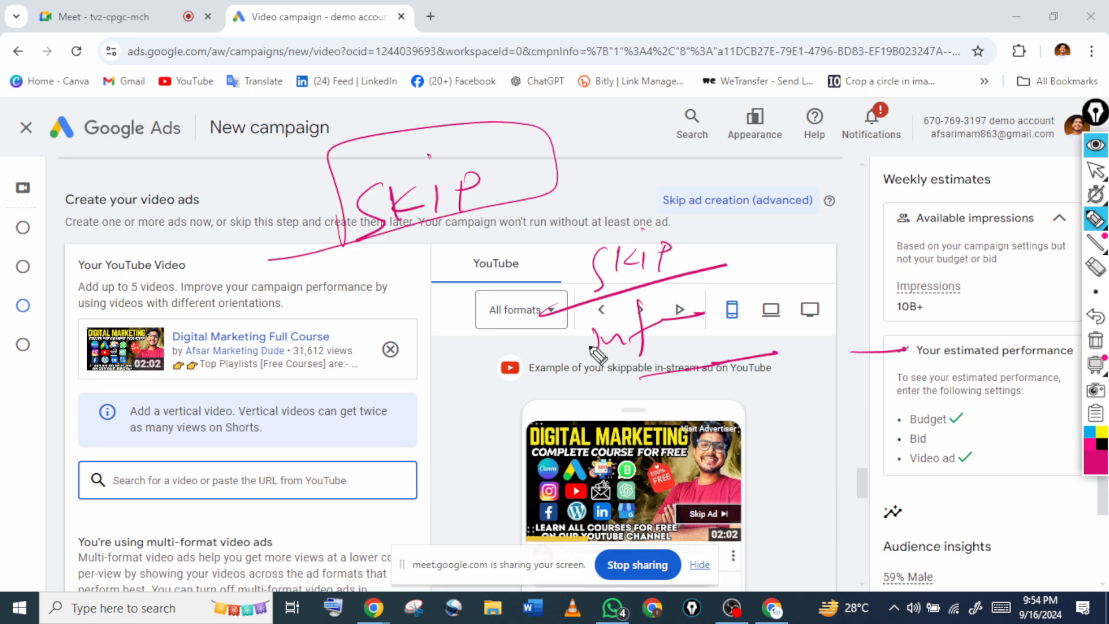
{"action": "left_click", "coordinate": [1096, 170]}
{"action": "left_click", "coordinate": [1097, 340]}
Examine the multi-format video ads note and the Final URL, Display URL and Call-to-action fields
{"action": "scroll", "coordinate": [1077, 359], "scroll_direction": "down", "scroll_amount": 2}
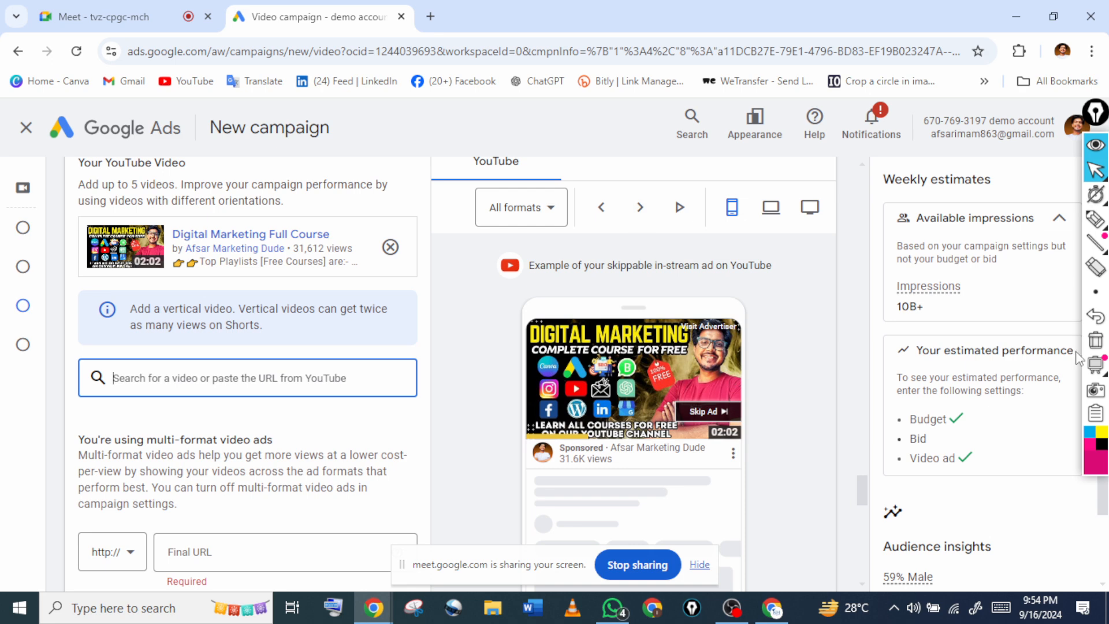
{"action": "scroll", "coordinate": [1078, 358], "scroll_direction": "down", "scroll_amount": 3}
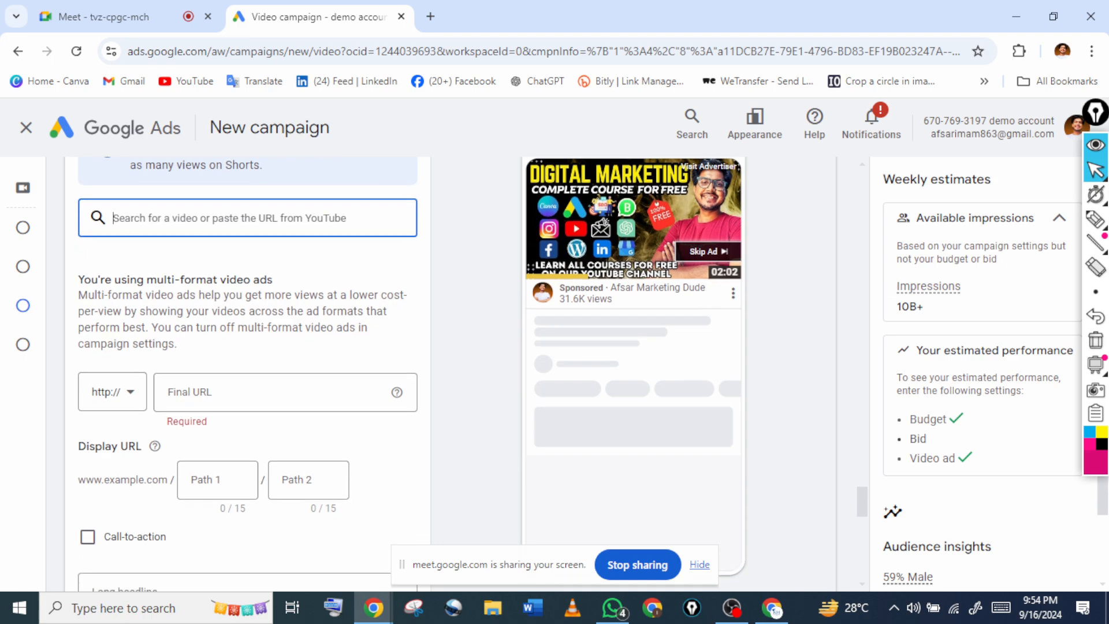
{"action": "scroll", "coordinate": [1078, 353], "scroll_direction": "up", "scroll_amount": 3}
{"action": "scroll", "coordinate": [1077, 358], "scroll_direction": "down", "scroll_amount": 2}
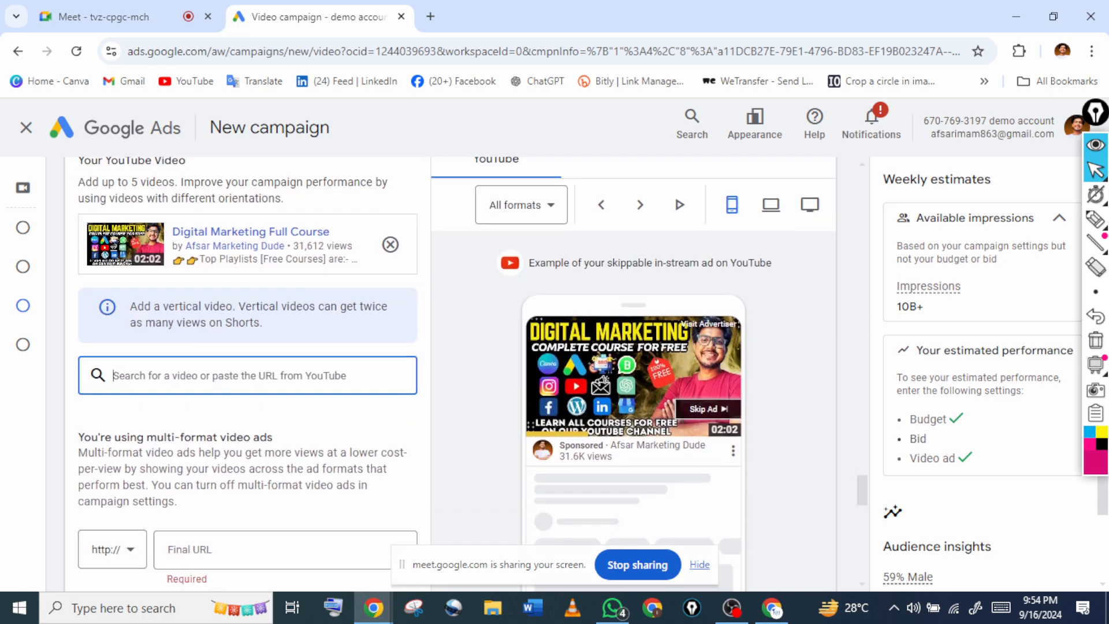
{"action": "scroll", "coordinate": [277, 341], "scroll_direction": "down", "scroll_amount": 2}
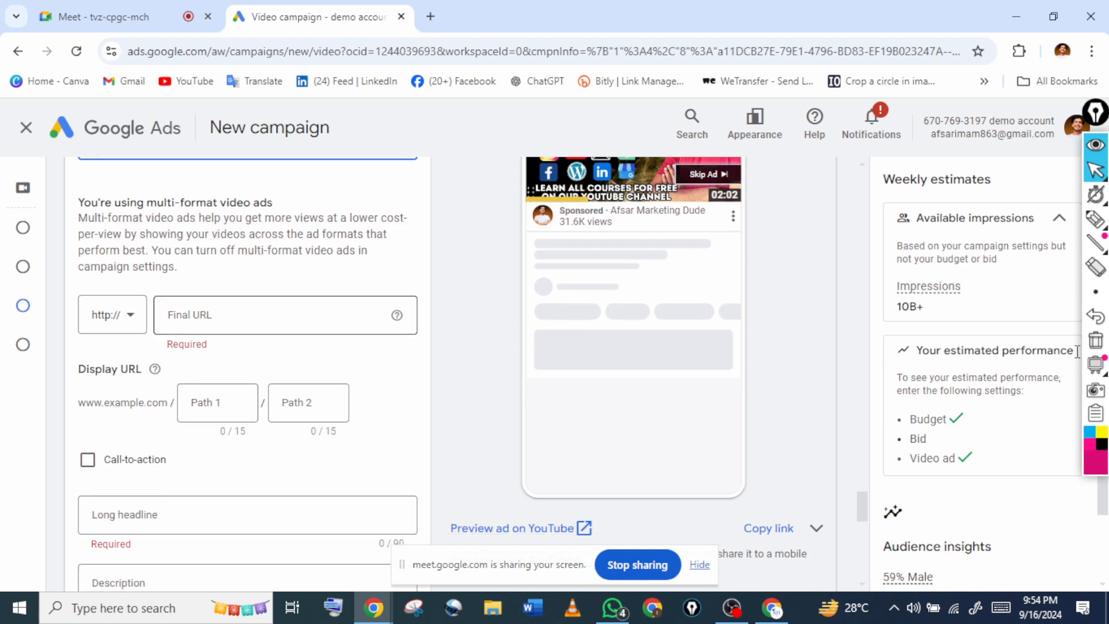
{"action": "left_click", "coordinate": [277, 318]}
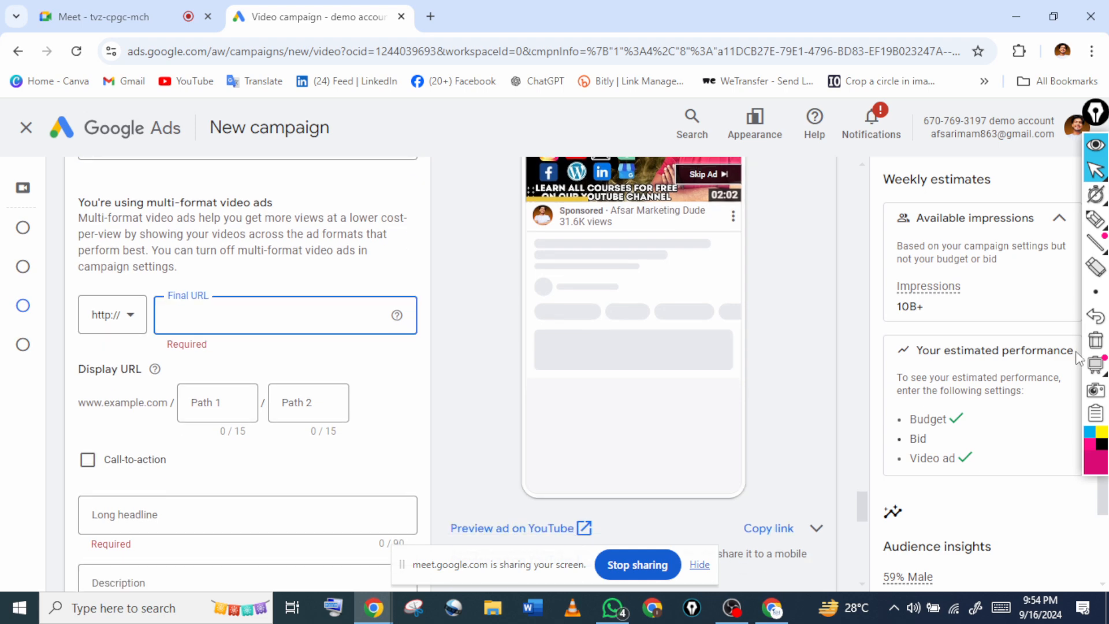
{"action": "scroll", "coordinate": [1078, 358], "scroll_direction": "up", "scroll_amount": 2}
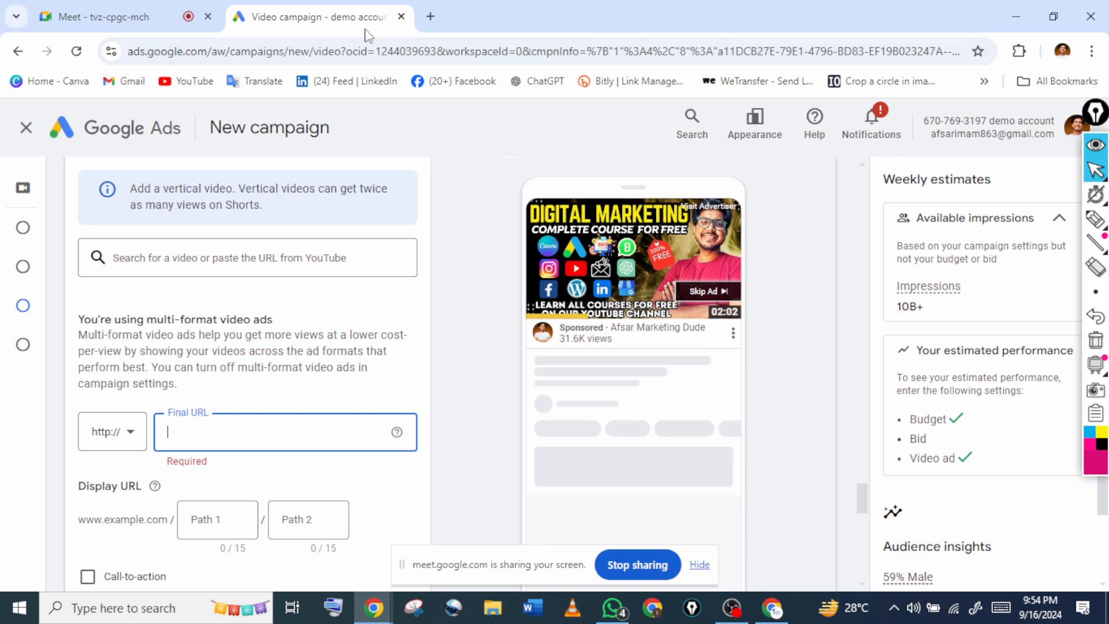
{"action": "left_click", "coordinate": [430, 17]}
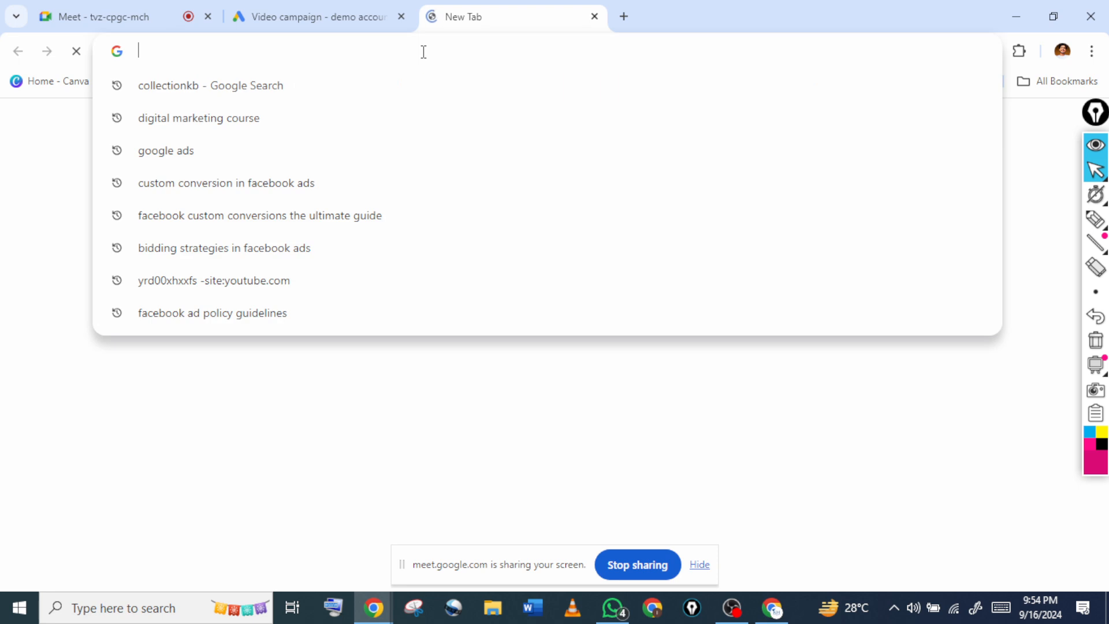
{"action": "type", "text": "collection"}
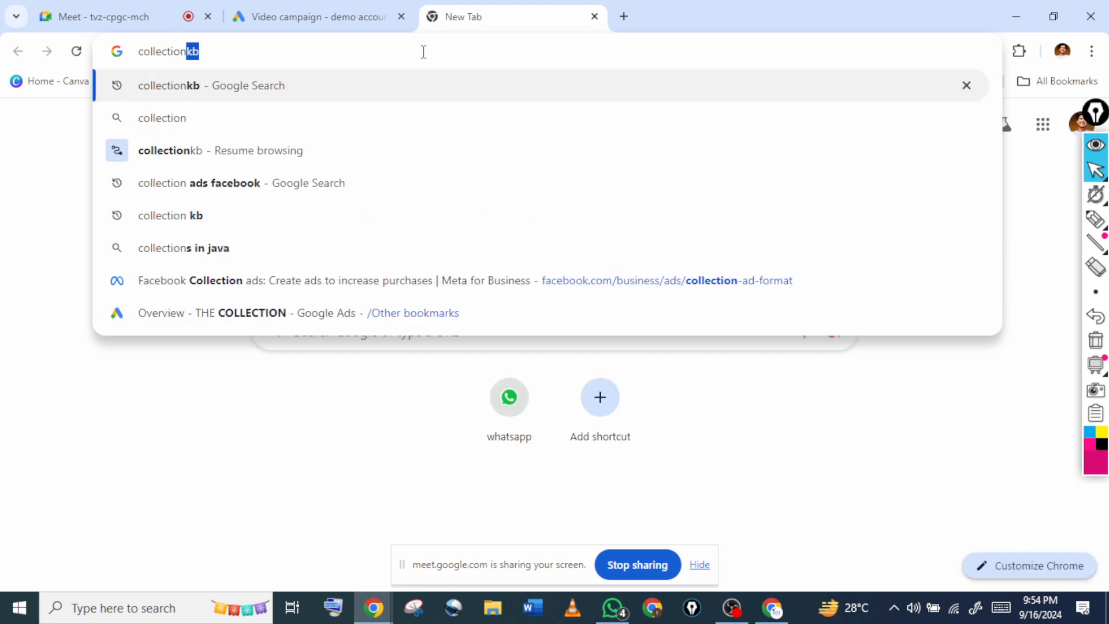
{"action": "key", "text": "Return"}
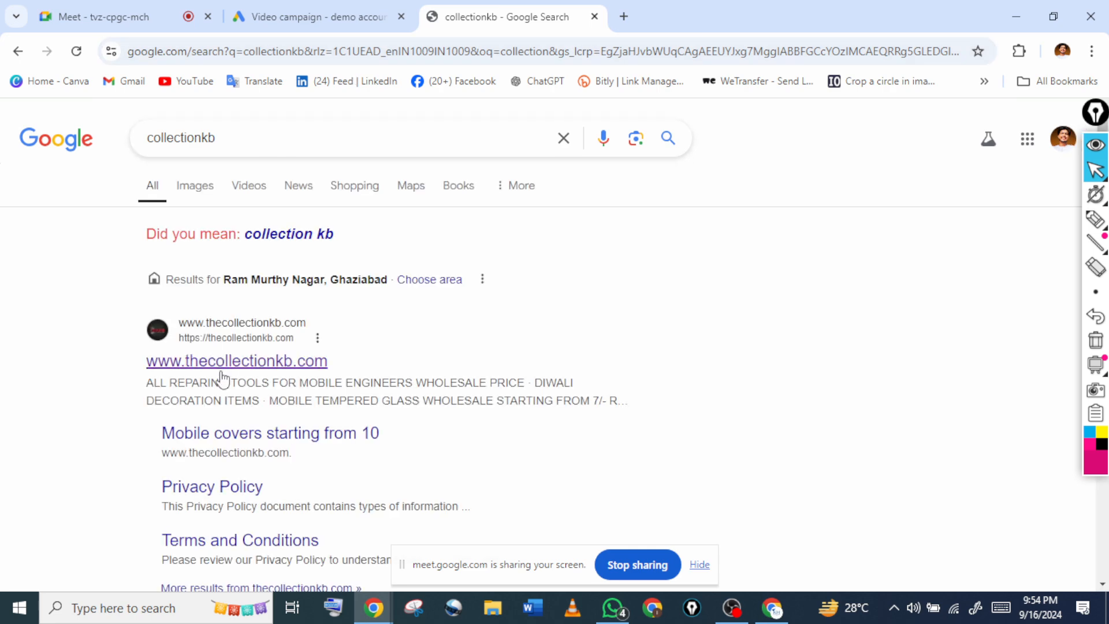
{"action": "left_click", "coordinate": [225, 362]}
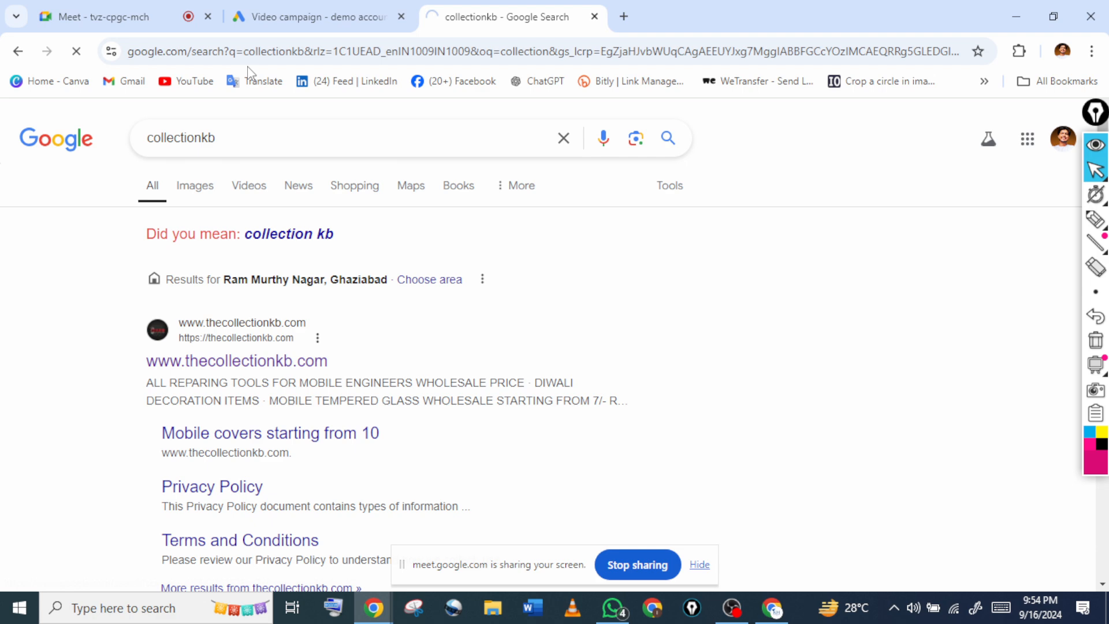
{"action": "left_click", "coordinate": [288, 17]}
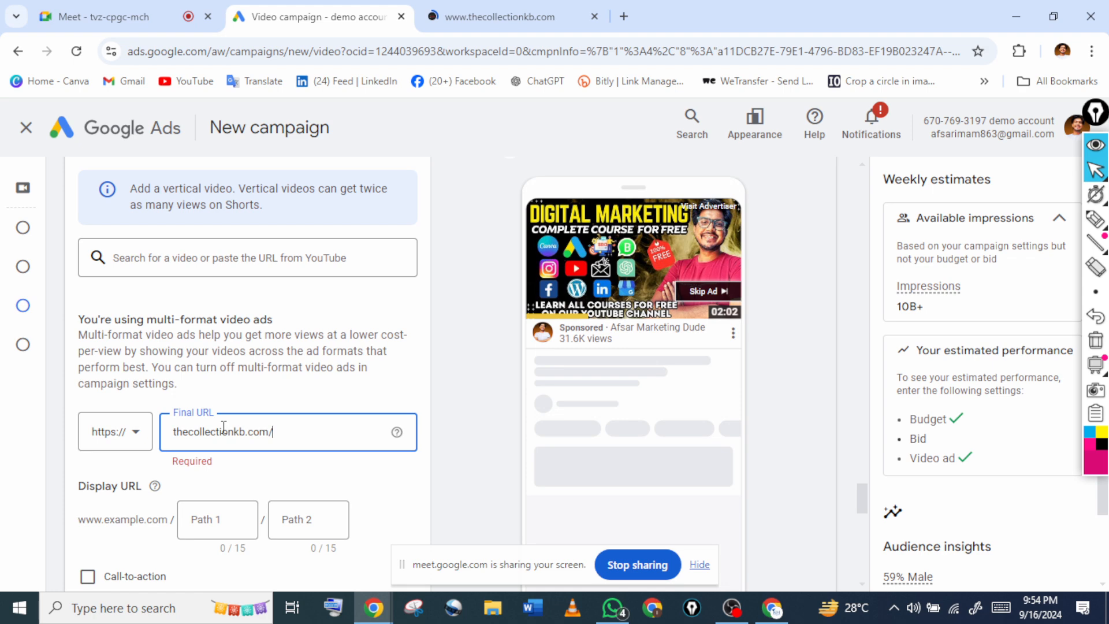
{"action": "left_click", "coordinate": [116, 432]}
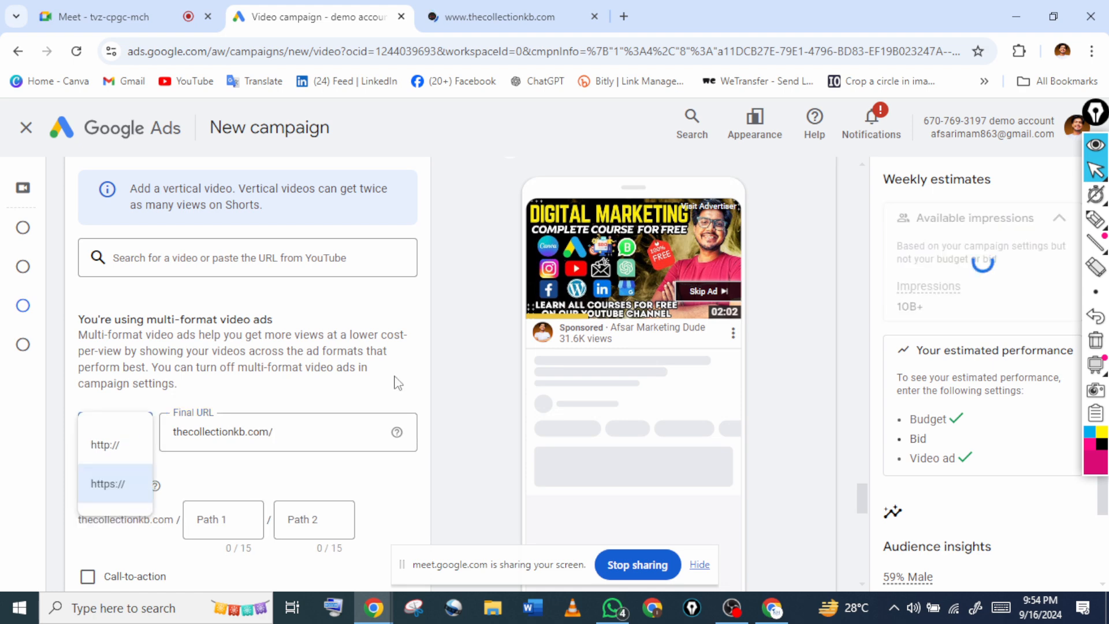
{"action": "scroll", "coordinate": [349, 443], "scroll_direction": "down", "scroll_amount": 2}
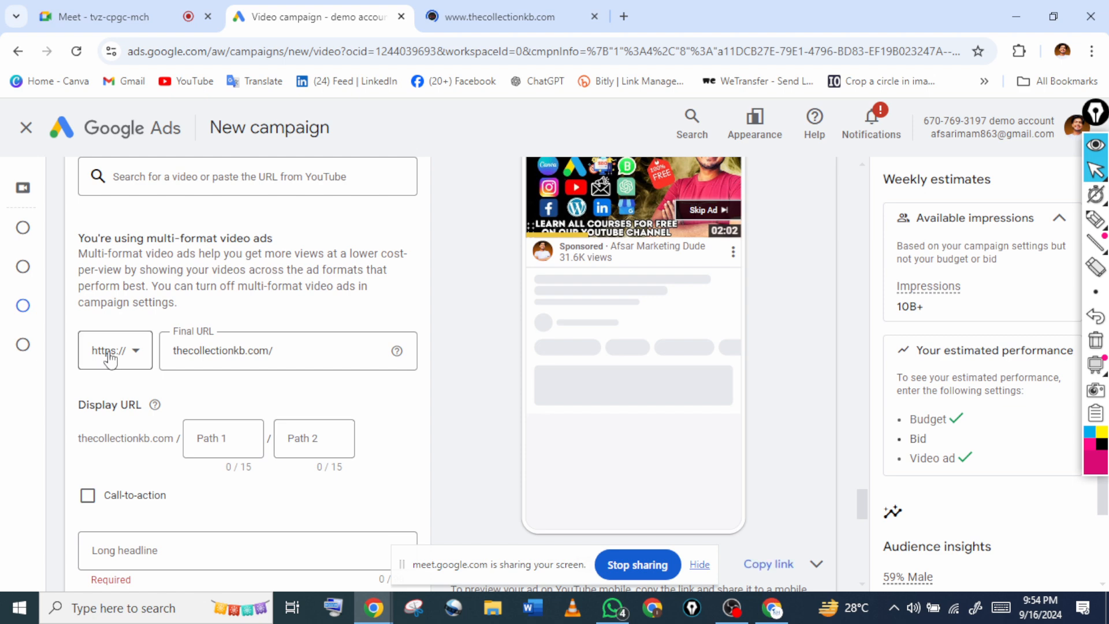
Set the Display URL paths to "Book" and "now"
{"action": "scroll", "coordinate": [194, 440], "scroll_direction": "down", "scroll_amount": 2}
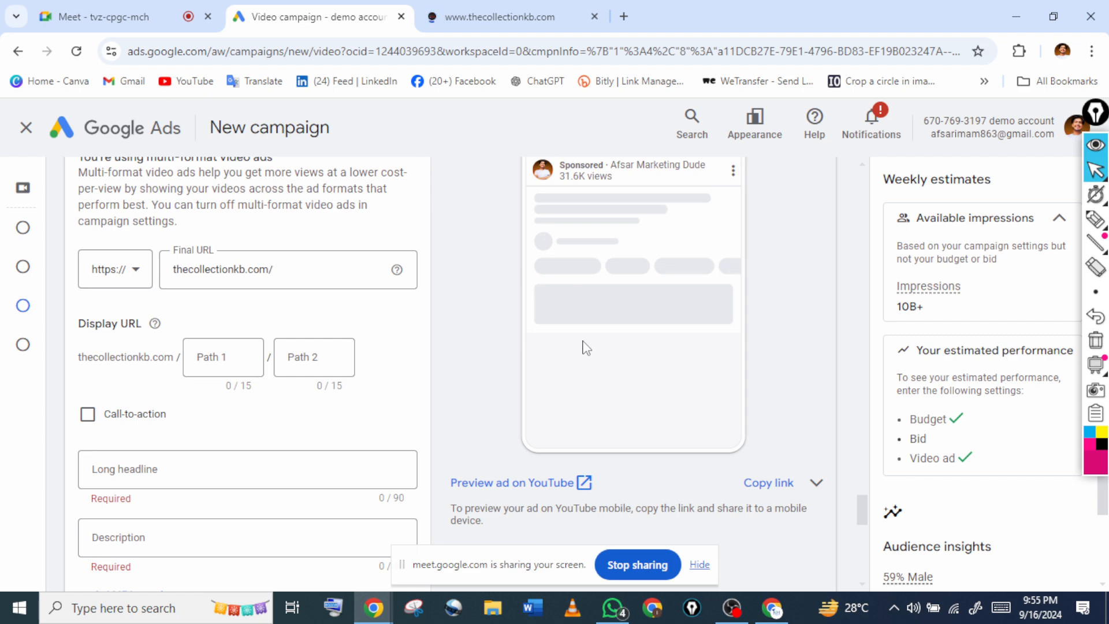
{"action": "left_click", "coordinate": [242, 358]}
{"action": "type", "text": "Book"}
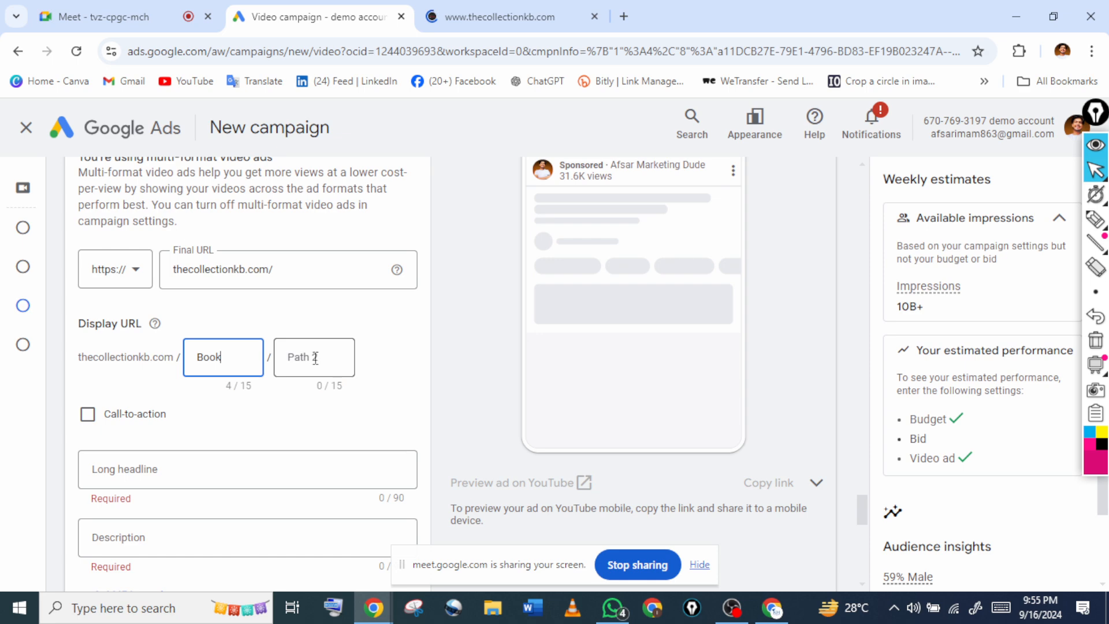
{"action": "left_click", "coordinate": [316, 359]}
{"action": "type", "text": "no"}
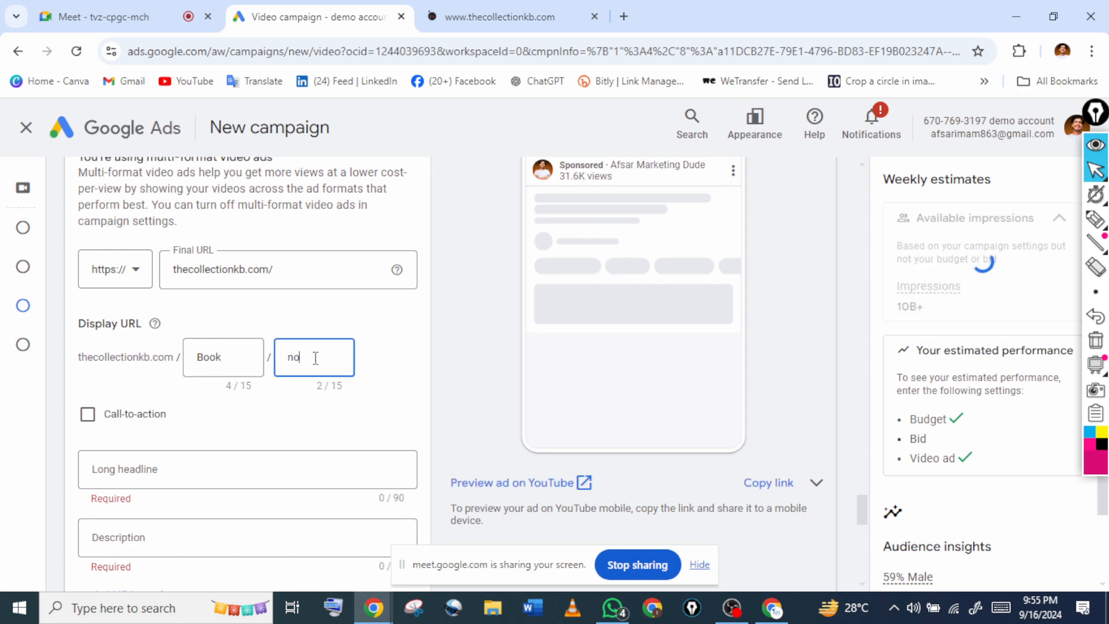
{"action": "type", "text": "w"}
{"action": "left_click", "coordinate": [384, 366]}
Circle the sponsored channel line below the video in the ad preview freehand, and erase the annotation
{"action": "scroll", "coordinate": [387, 404], "scroll_direction": "up", "scroll_amount": 1}
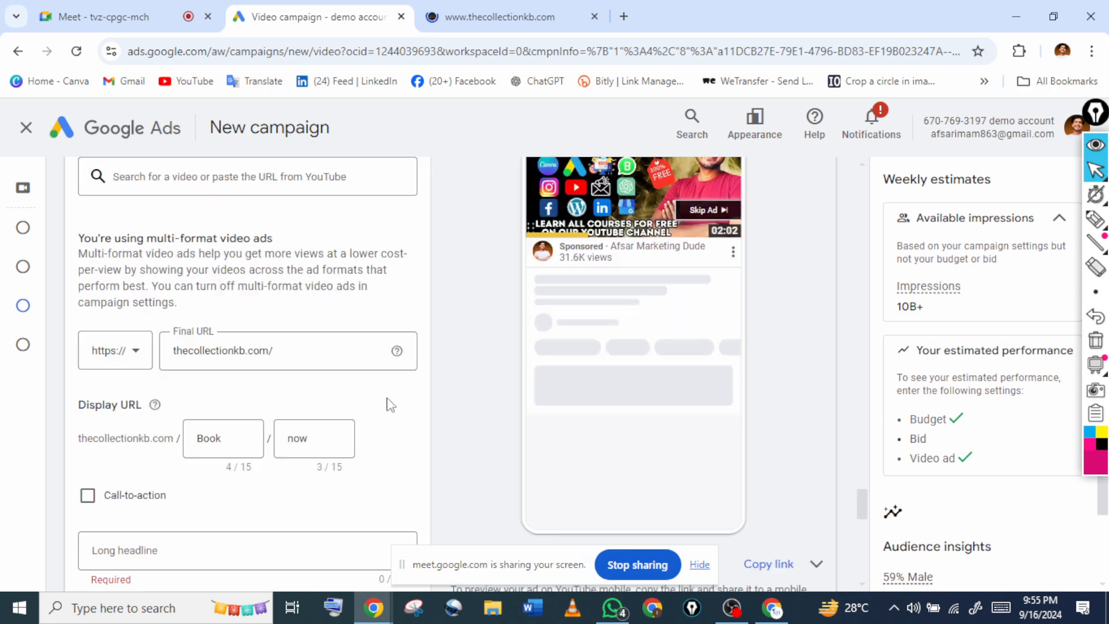
{"action": "scroll", "coordinate": [522, 354], "scroll_direction": "down", "scroll_amount": 1}
{"action": "scroll", "coordinate": [547, 354], "scroll_direction": "up", "scroll_amount": 2}
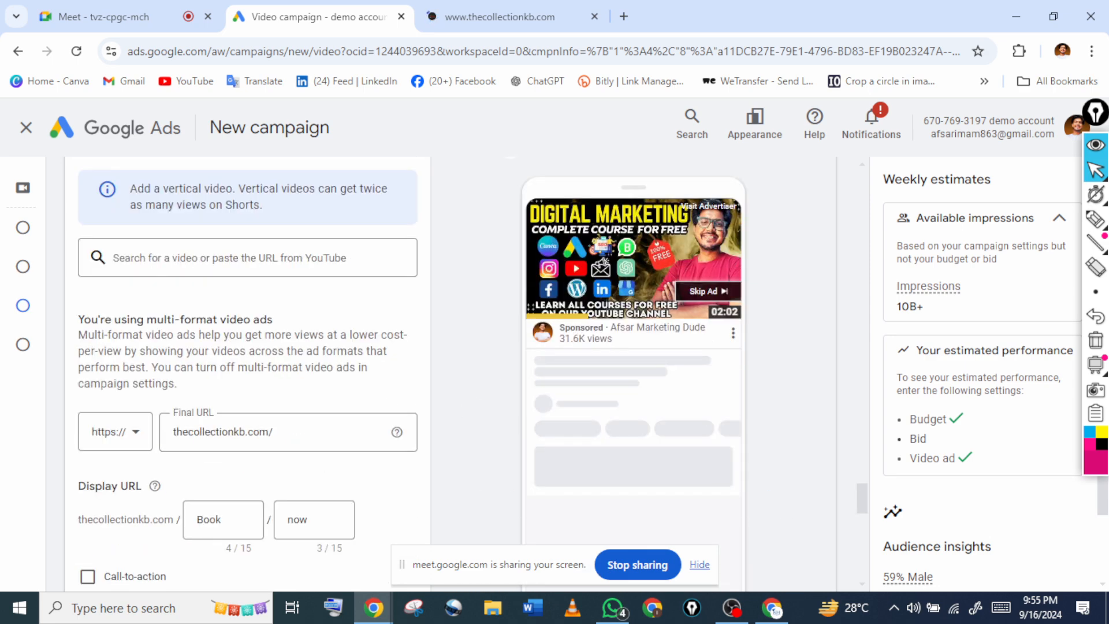
{"action": "key", "text": "ctrl+shift+3"}
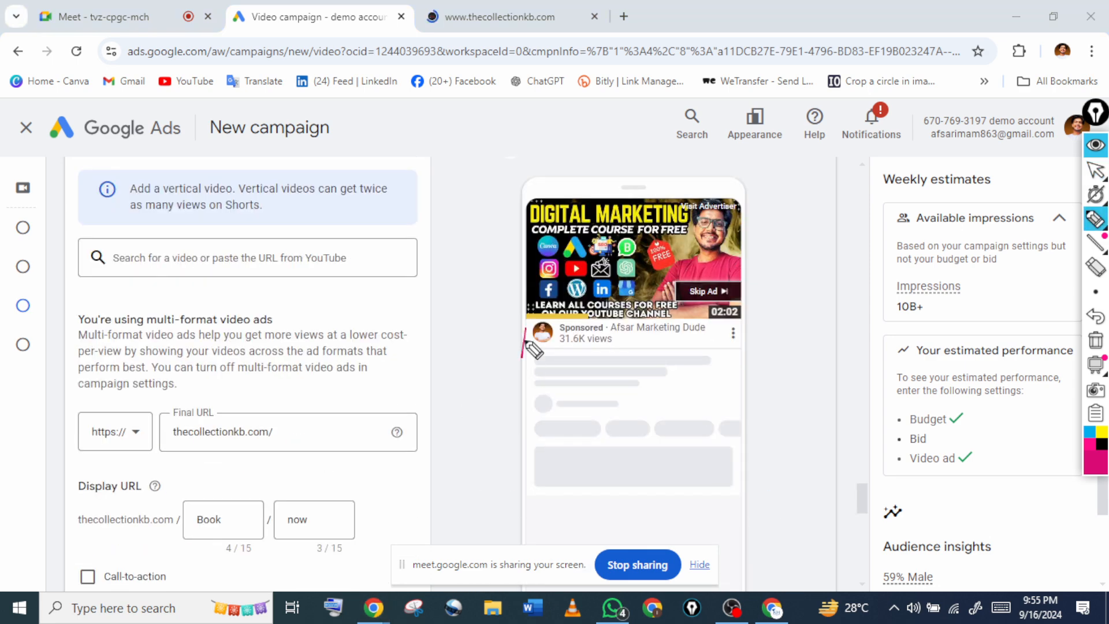
{"action": "mouse_move", "coordinate": [523, 358]}
{"action": "left_mouse_down"}
{"action": "mouse_move", "coordinate": [621, 318]}
{"action": "mouse_move", "coordinate": [523, 309]}
{"action": "left_mouse_up"}
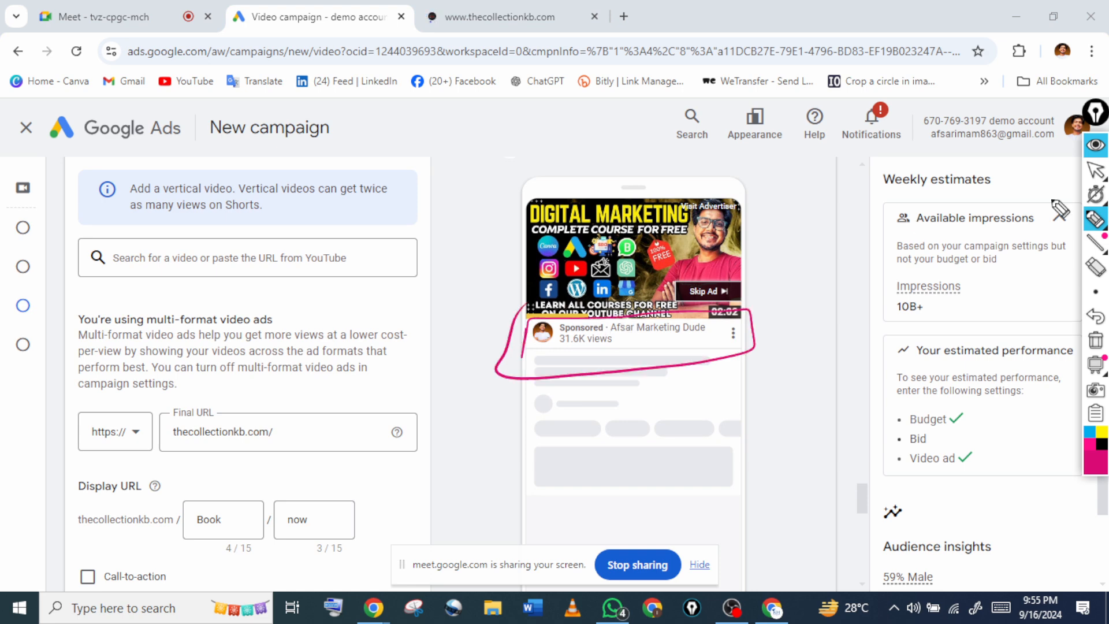
{"action": "left_click", "coordinate": [1096, 170]}
{"action": "left_click", "coordinate": [1096, 339]}
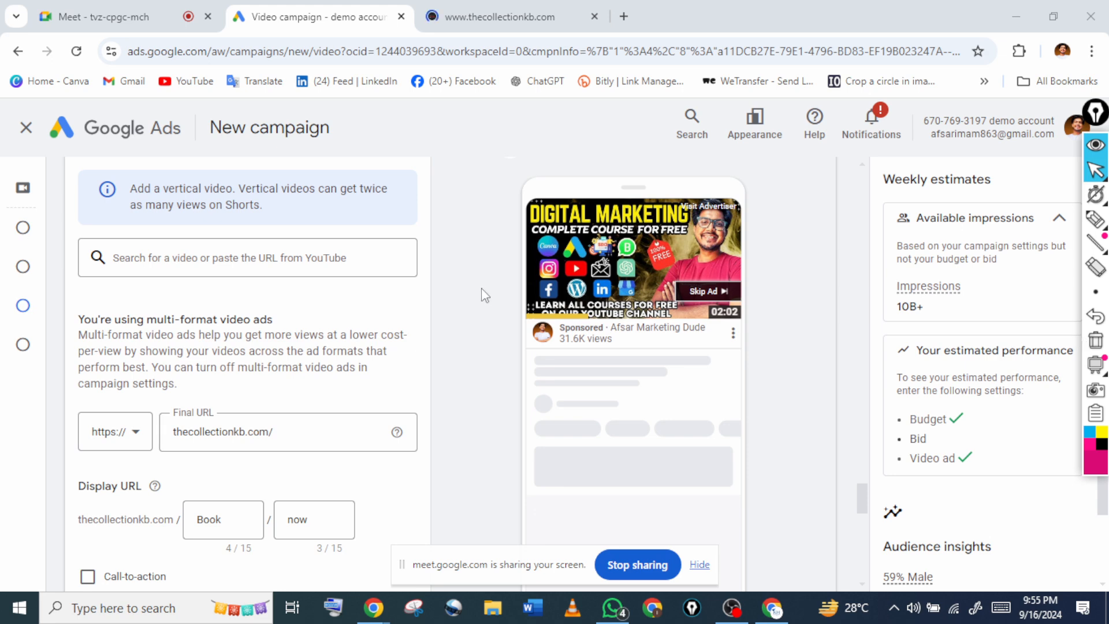
Enter "lige google ads ads course" as the ad's long headline
{"action": "scroll", "coordinate": [335, 488], "scroll_direction": "down", "scroll_amount": 2}
{"action": "scroll", "coordinate": [335, 489], "scroll_direction": "down", "scroll_amount": 1}
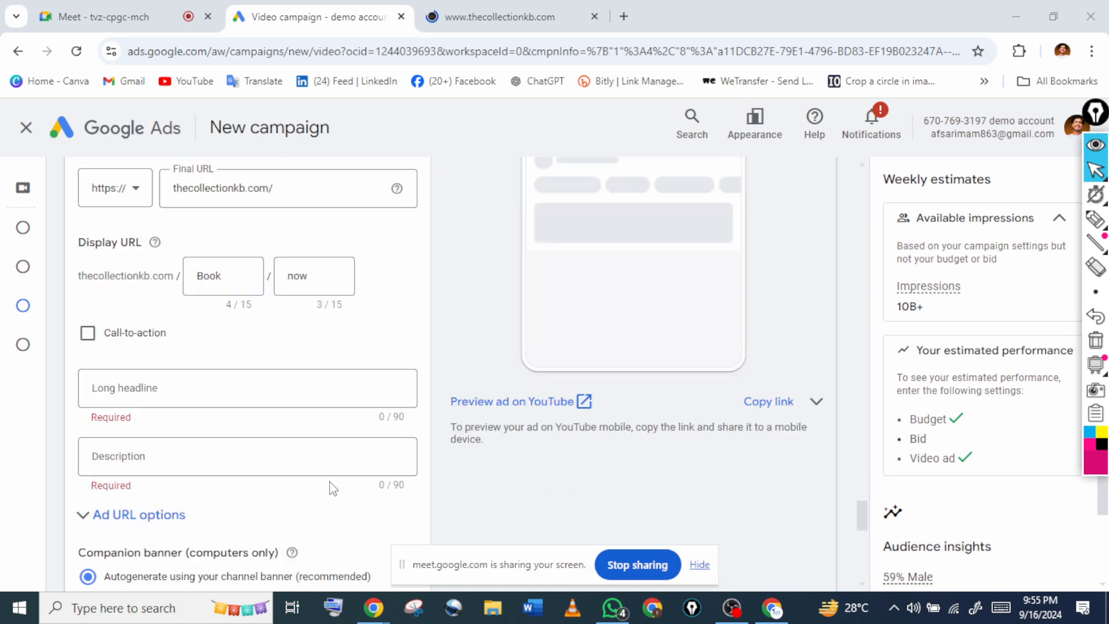
{"action": "left_click", "coordinate": [172, 389]}
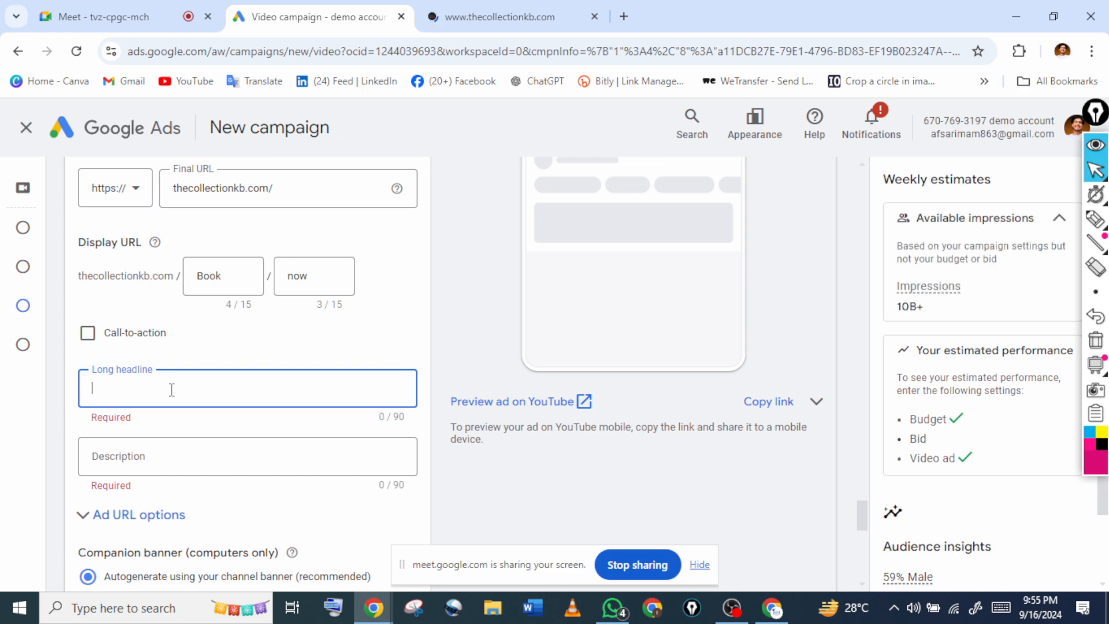
{"action": "type", "text": "lige g"}
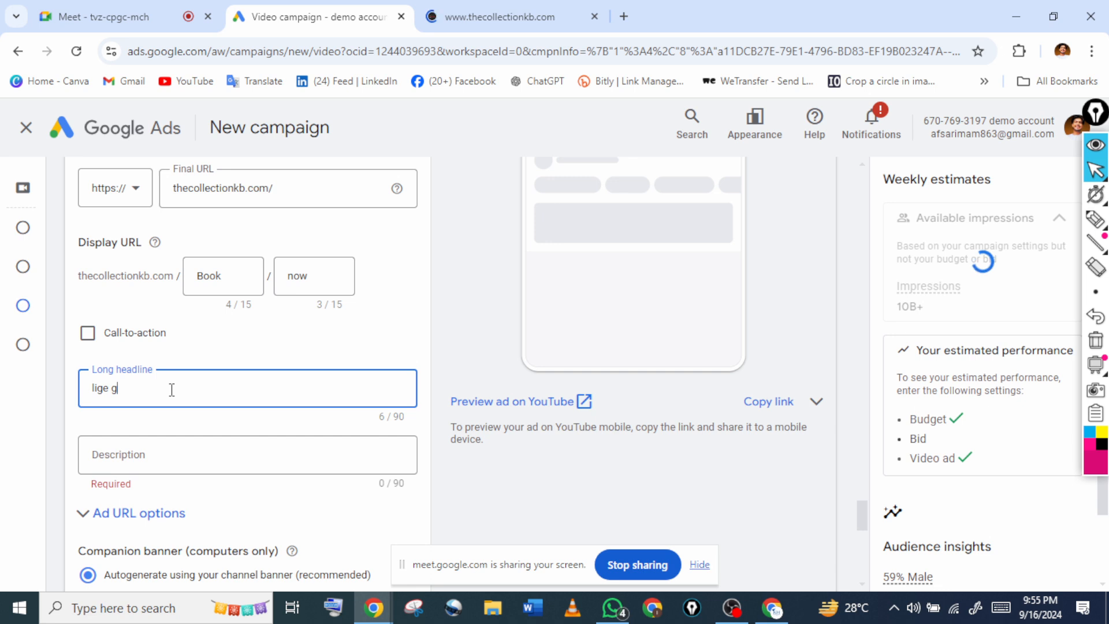
{"action": "type", "text": "oogle ads col"}
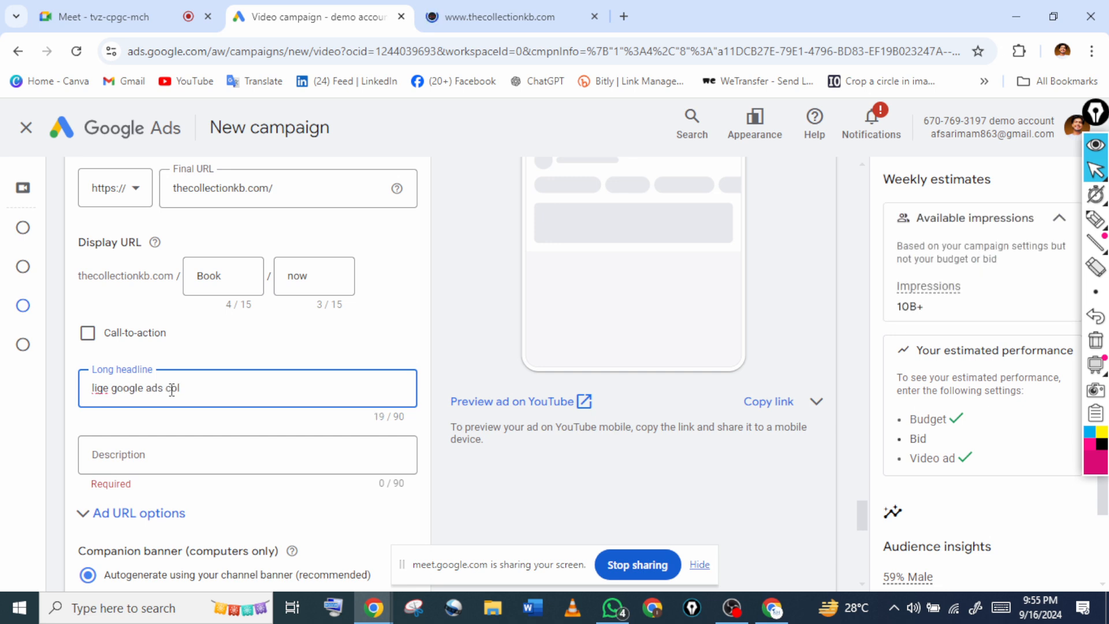
{"action": "key", "text": "BackSpace"}
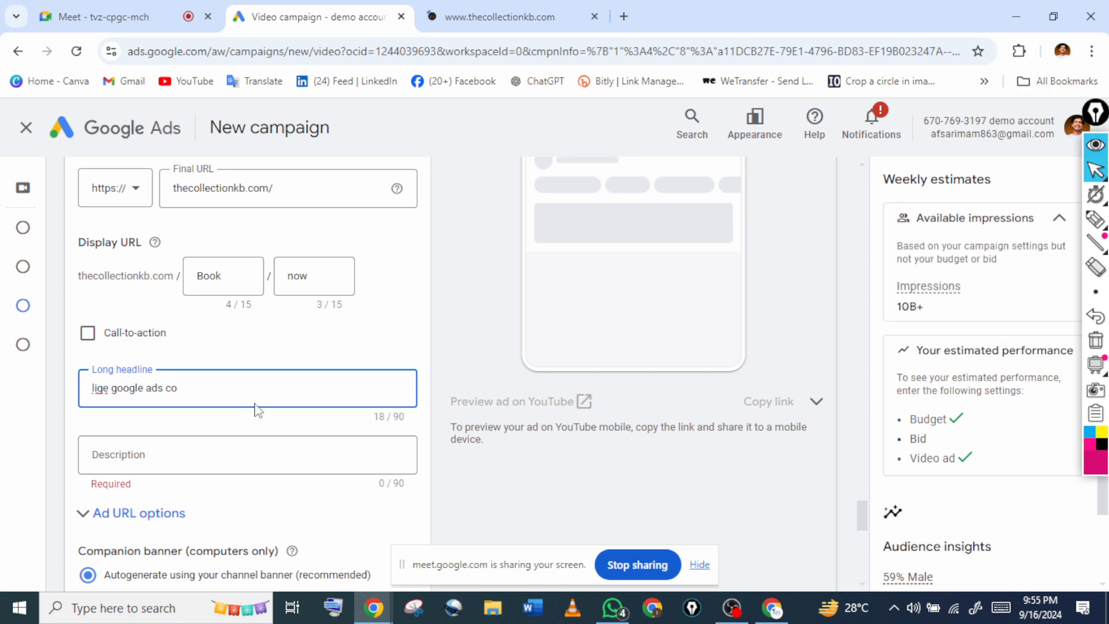
{"action": "key", "text": "BackSpace"}
{"action": "key", "text": "BackSpace"}
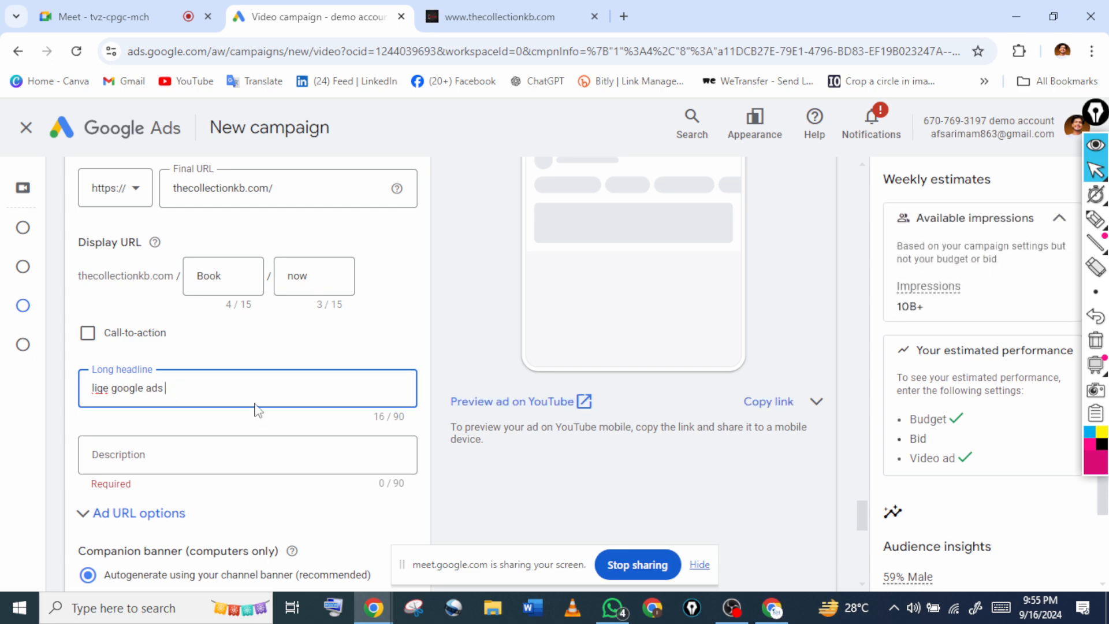
{"action": "type", "text": "ads course"}
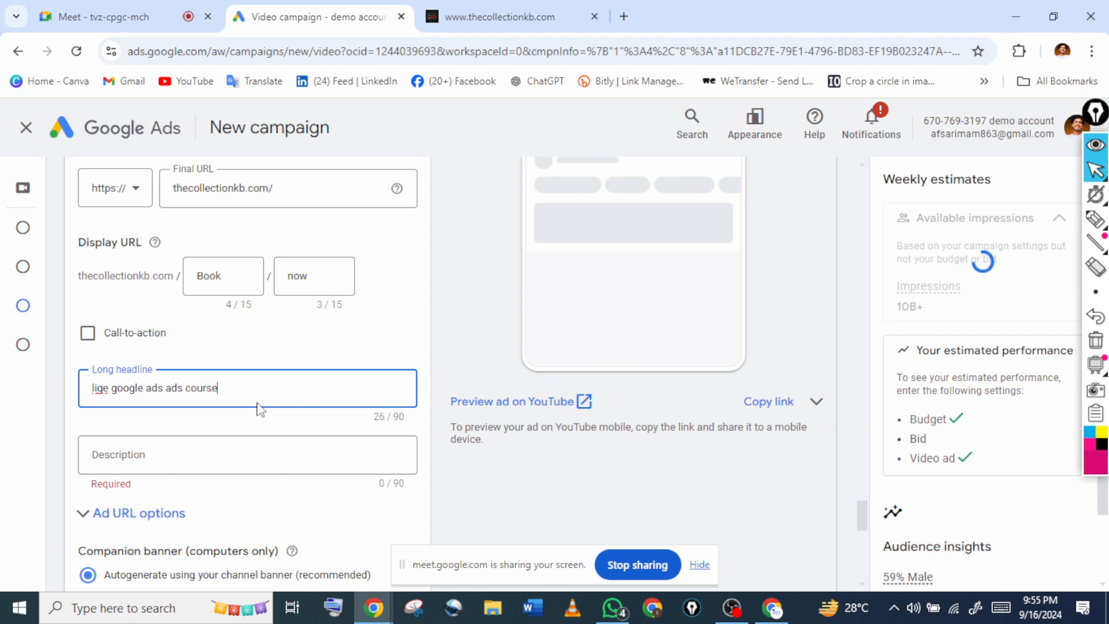
Enter "learen with industry expert" as the ad's description
{"action": "scroll", "coordinate": [173, 454], "scroll_direction": "down", "scroll_amount": 1}
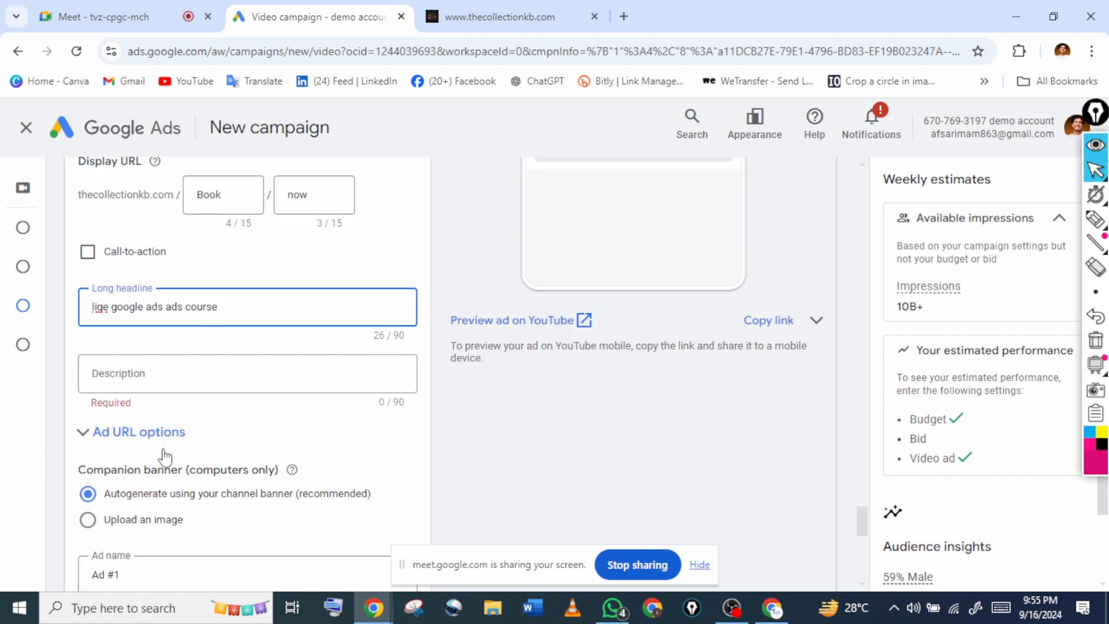
{"action": "left_click", "coordinate": [152, 370]}
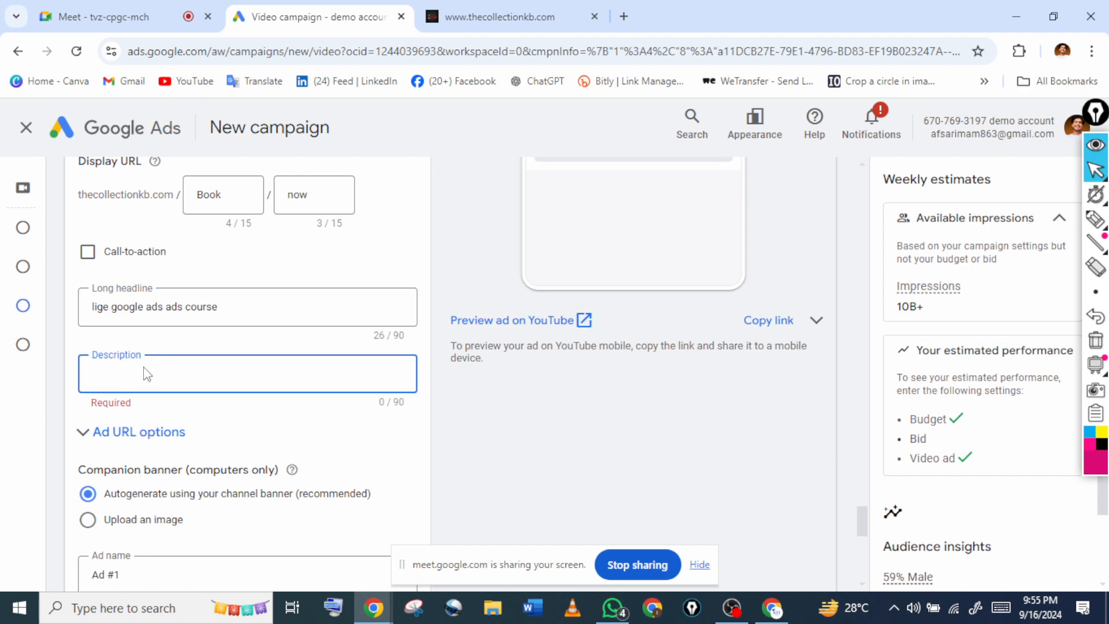
{"action": "type", "text": "leare"}
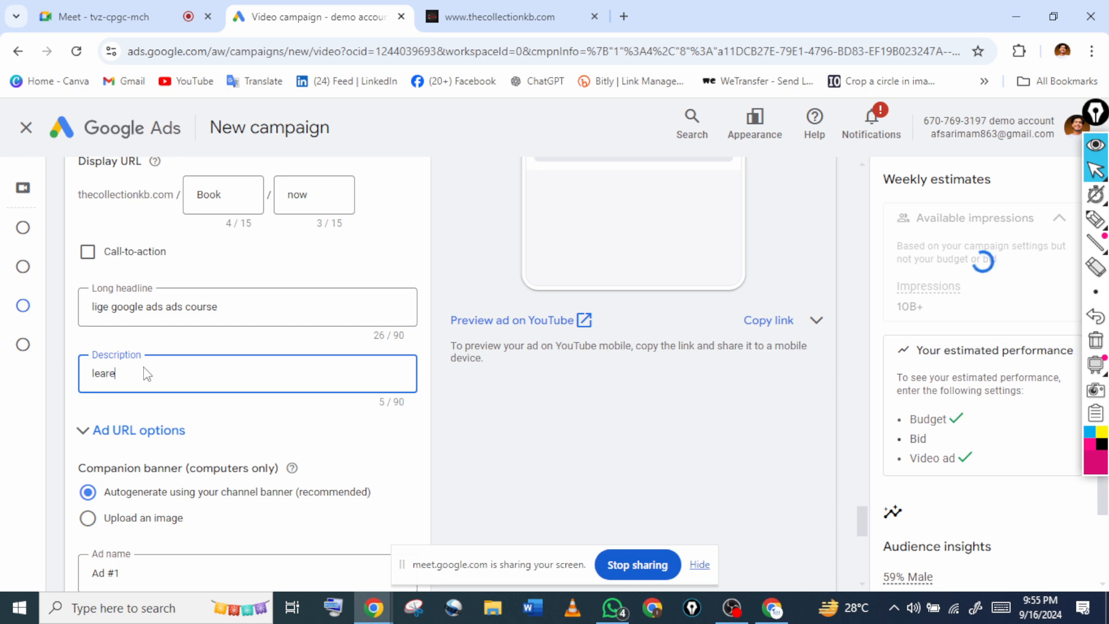
{"action": "type", "text": "n with ad"}
{"action": "type", "text": "ustry"}
{"action": "type", "text": "expert"}
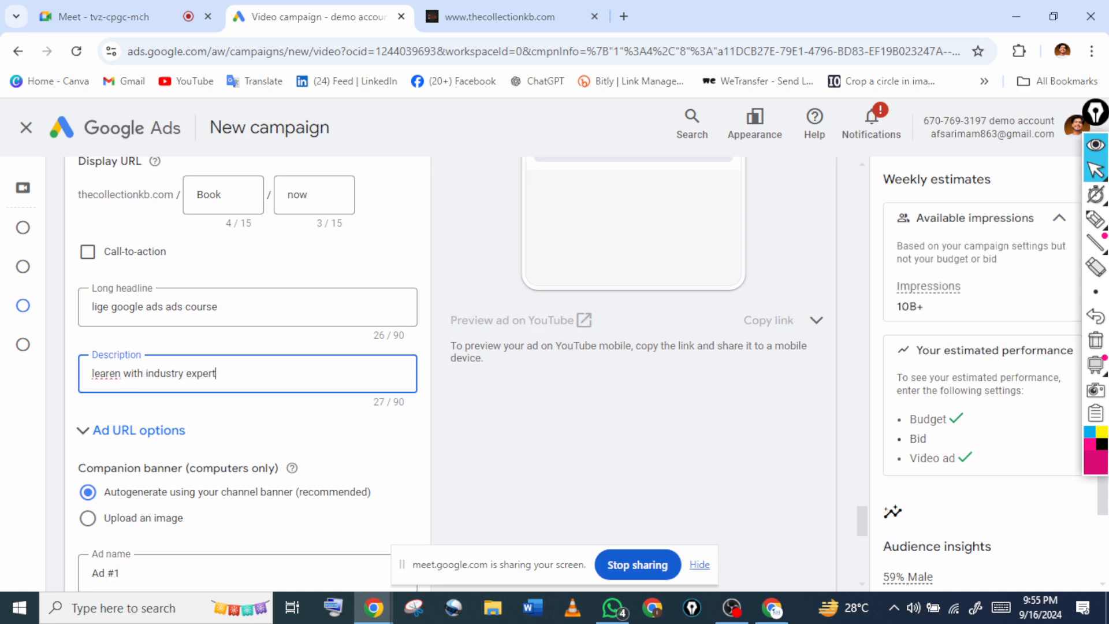
Enable the ad's call-to-action, browse the available call-to-action options, and disable it again
{"action": "scroll", "coordinate": [636, 289], "scroll_direction": "up", "scroll_amount": 4}
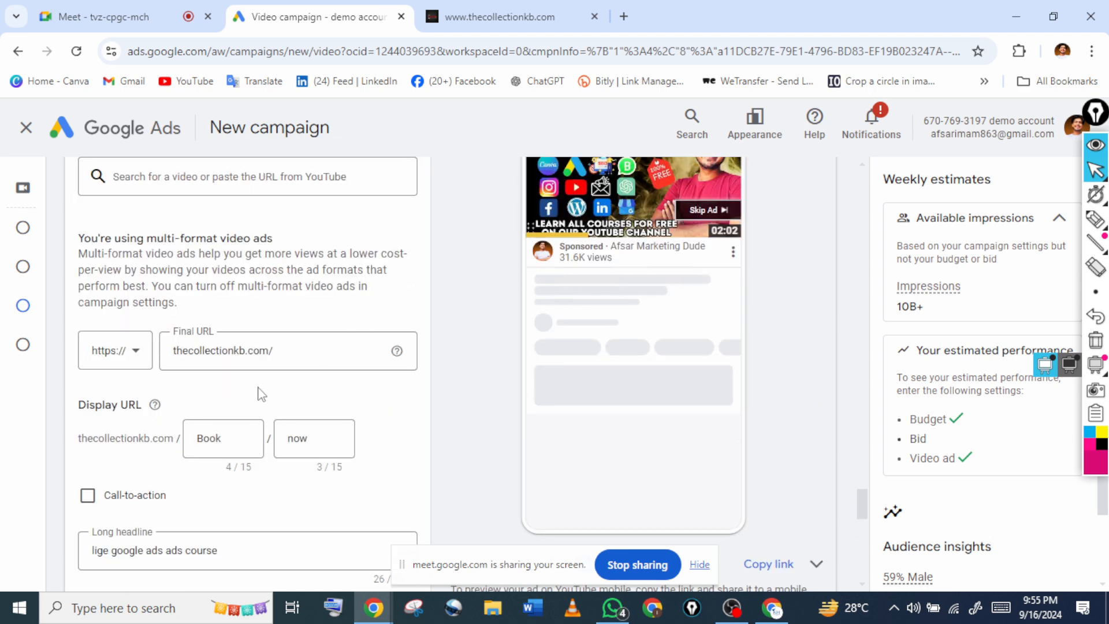
{"action": "scroll", "coordinate": [272, 382], "scroll_direction": "down", "scroll_amount": 1}
{"action": "scroll", "coordinate": [260, 416], "scroll_direction": "down", "scroll_amount": 1}
{"action": "scroll", "coordinate": [242, 429], "scroll_direction": "down", "scroll_amount": 2}
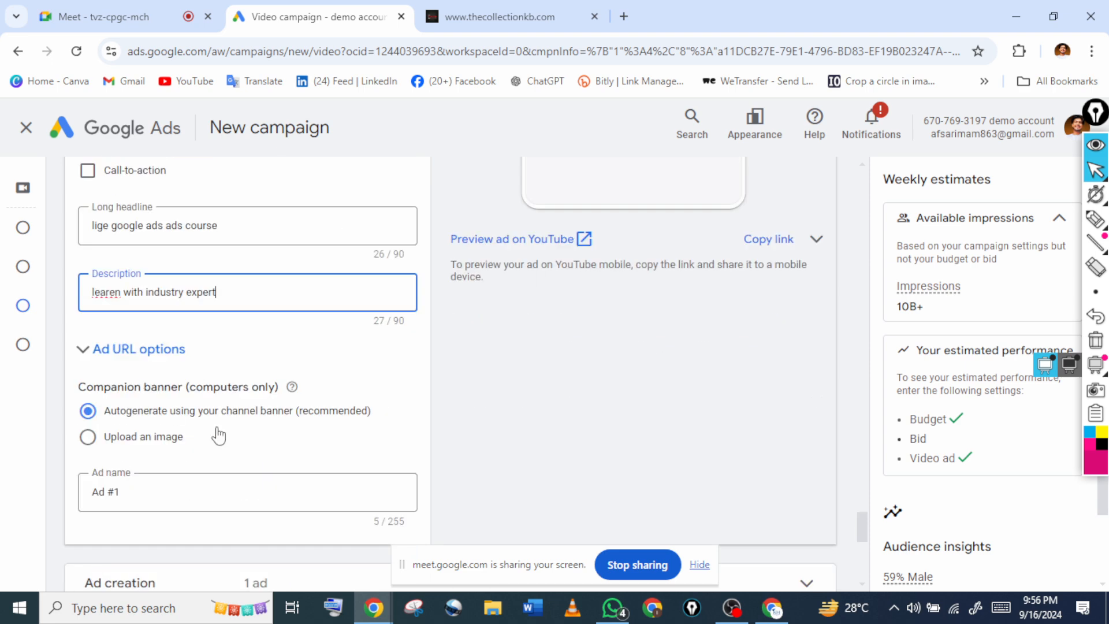
{"action": "scroll", "coordinate": [121, 269], "scroll_direction": "up", "scroll_amount": 1}
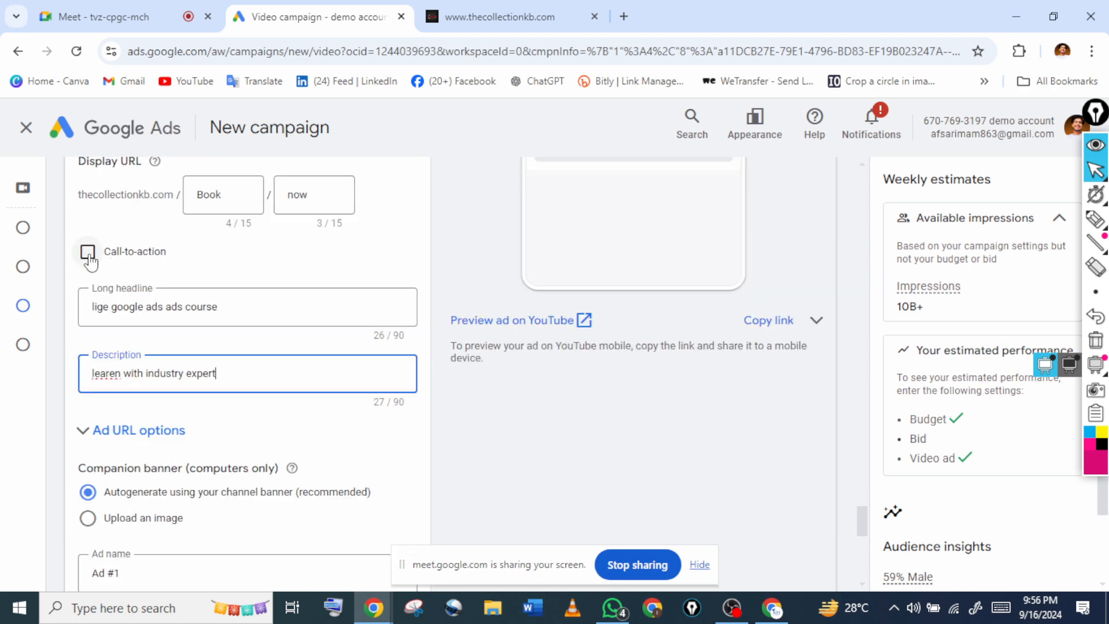
{"action": "left_click", "coordinate": [88, 253]}
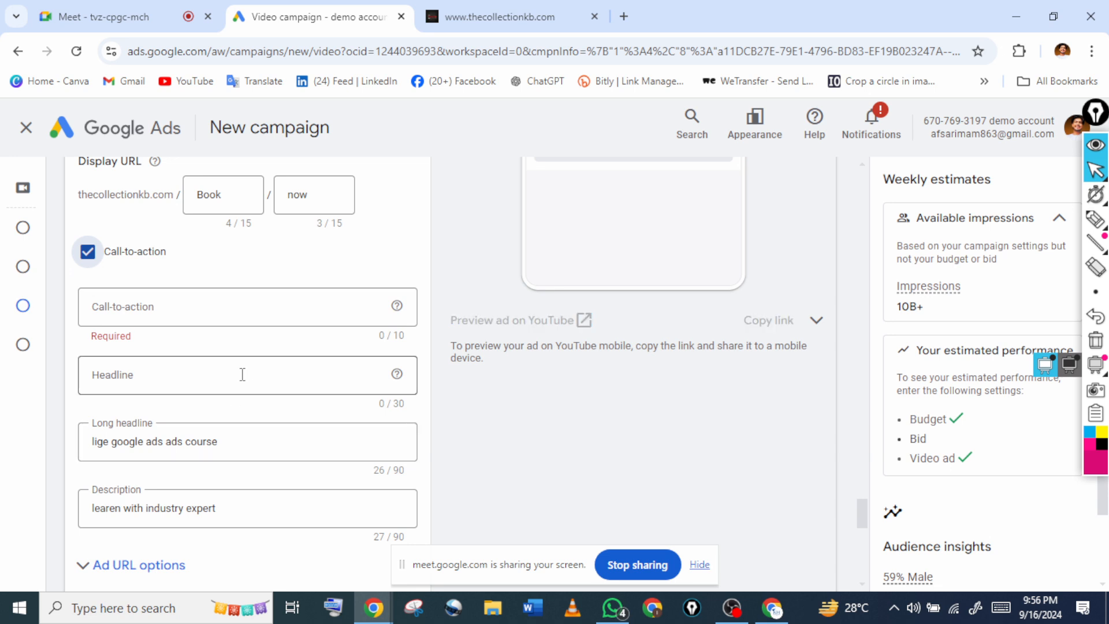
{"action": "left_click", "coordinate": [202, 324]}
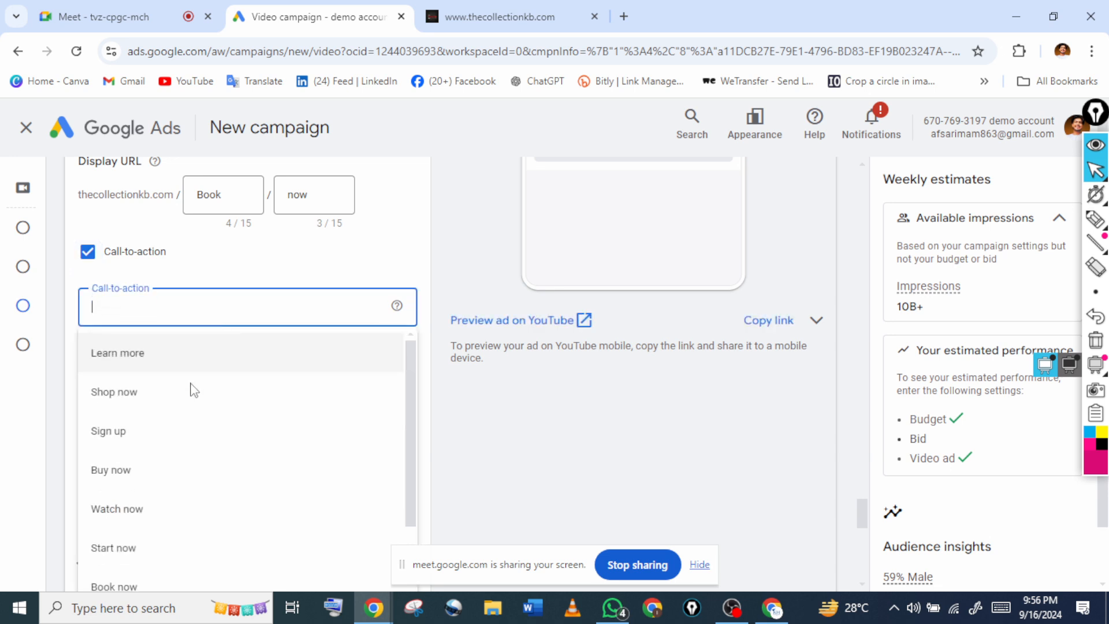
{"action": "scroll", "coordinate": [177, 419], "scroll_direction": "down", "scroll_amount": 1}
{"action": "scroll", "coordinate": [153, 415], "scroll_direction": "down", "scroll_amount": 2}
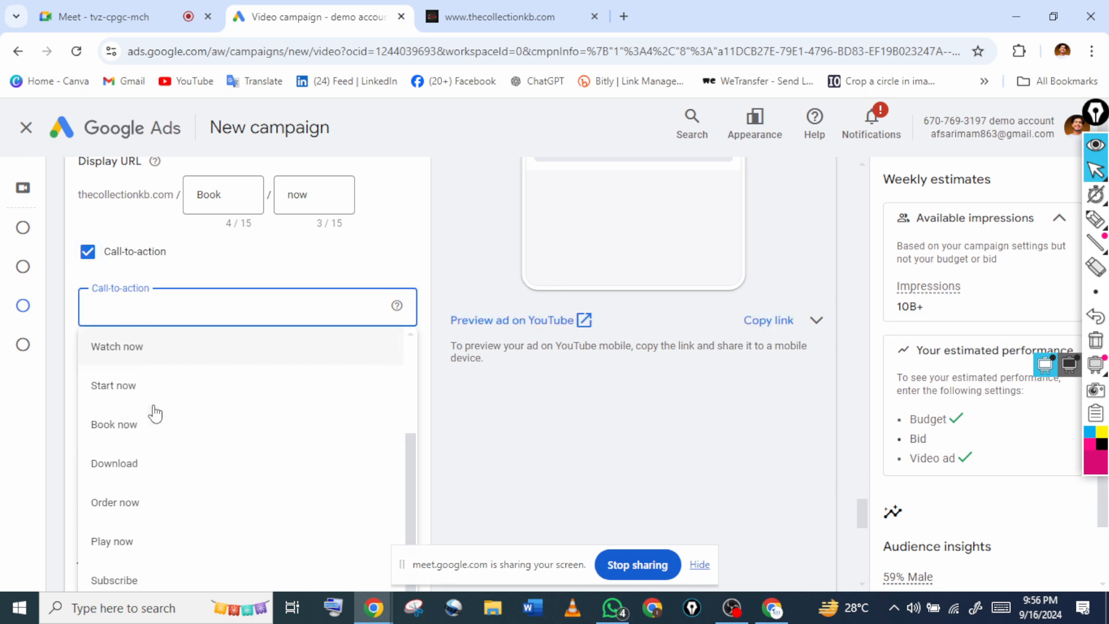
{"action": "scroll", "coordinate": [159, 399], "scroll_direction": "down", "scroll_amount": 1}
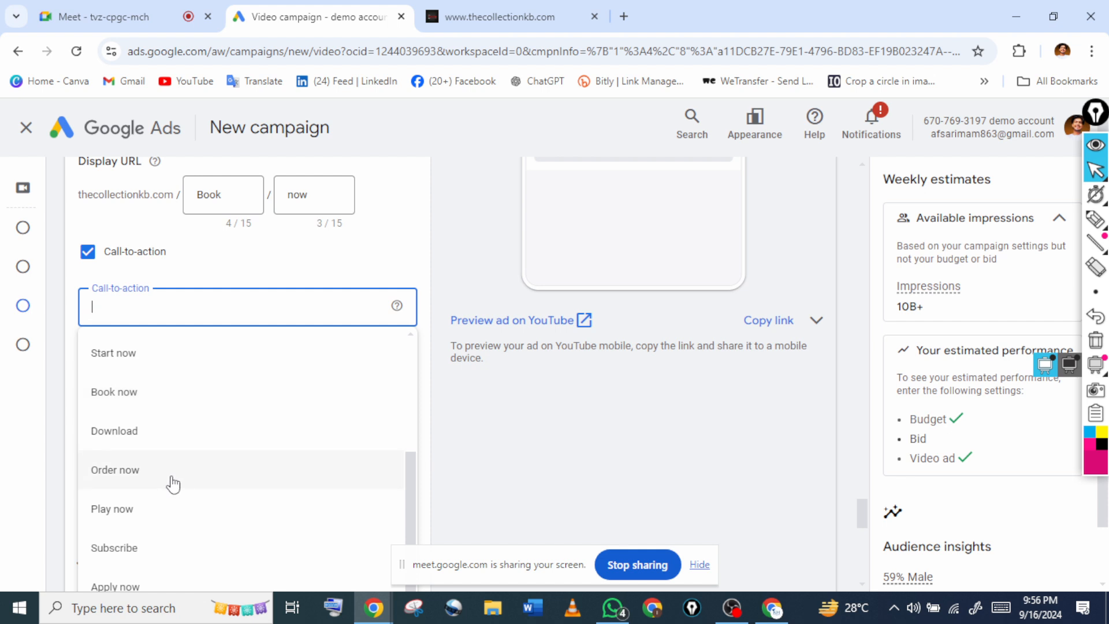
{"action": "scroll", "coordinate": [178, 491], "scroll_direction": "up", "scroll_amount": 4}
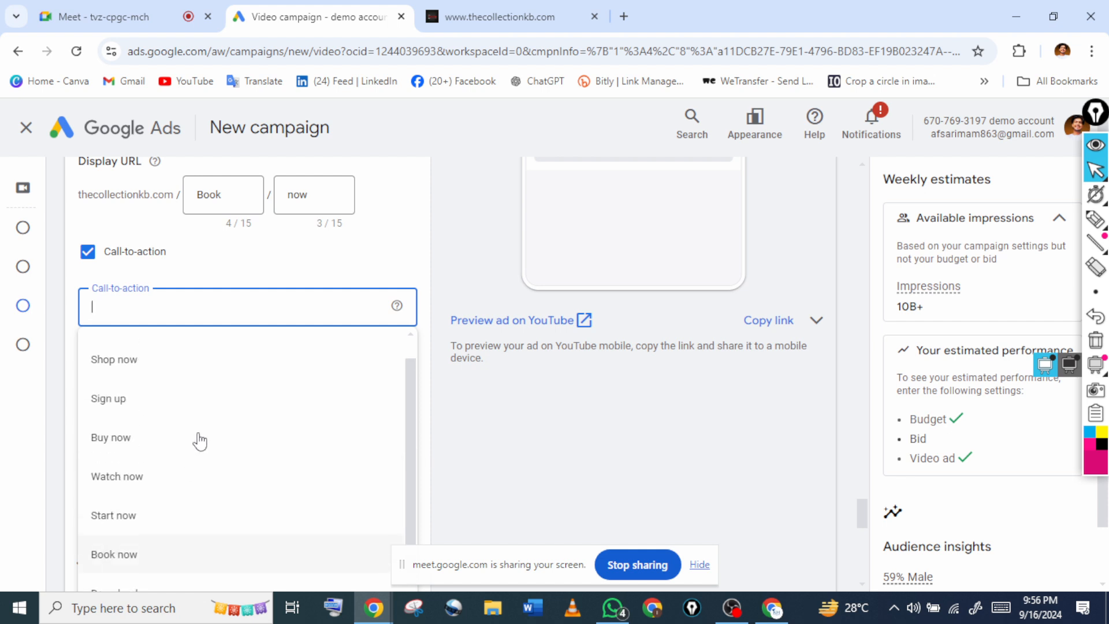
{"action": "left_click", "coordinate": [389, 251]}
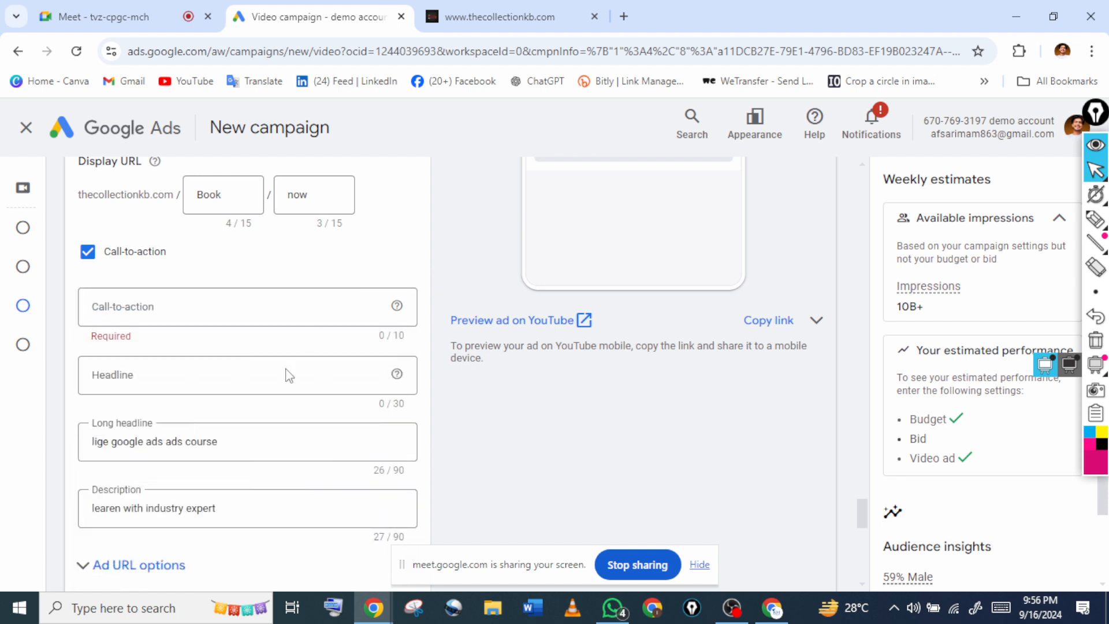
{"action": "left_click", "coordinate": [88, 252]}
Circle the suggested bid freehand and erase the mark, and apply the suggested Target CPV bid of ₹0.84 to the ad group
{"action": "scroll", "coordinate": [217, 458], "scroll_direction": "down", "scroll_amount": 3}
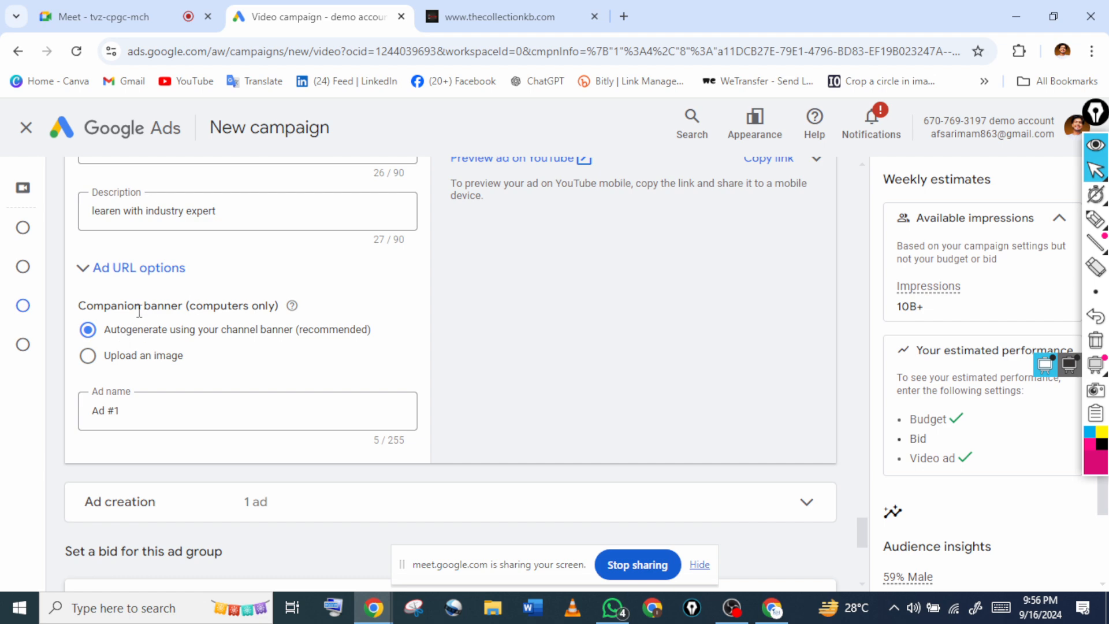
{"action": "left_click", "coordinate": [185, 408]}
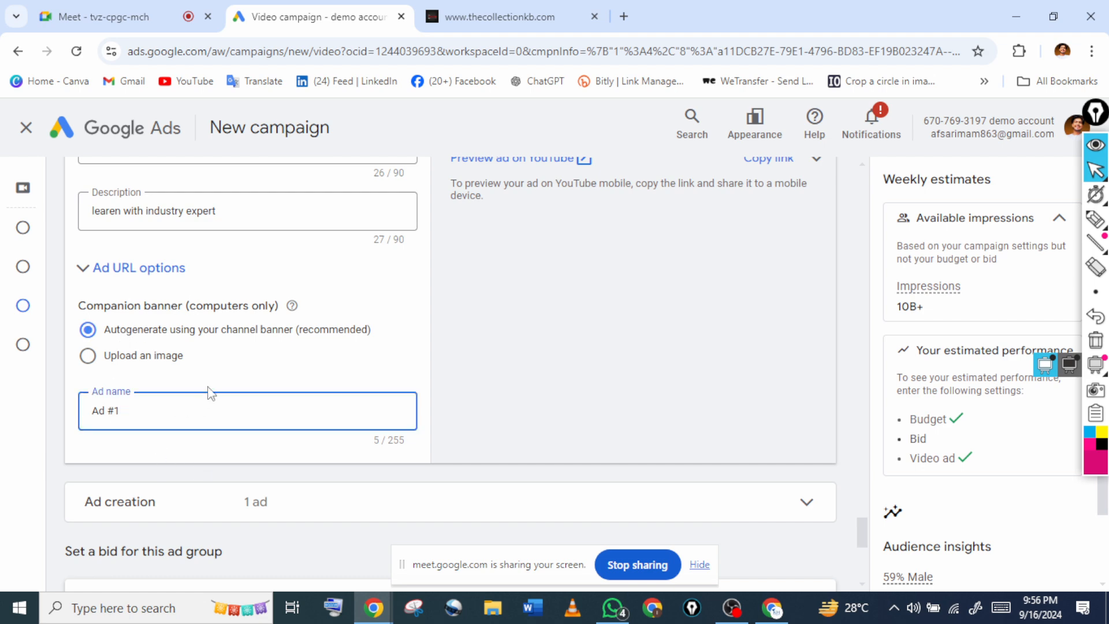
{"action": "scroll", "coordinate": [229, 369], "scroll_direction": "down", "scroll_amount": 2}
{"action": "scroll", "coordinate": [292, 389], "scroll_direction": "down", "scroll_amount": 2}
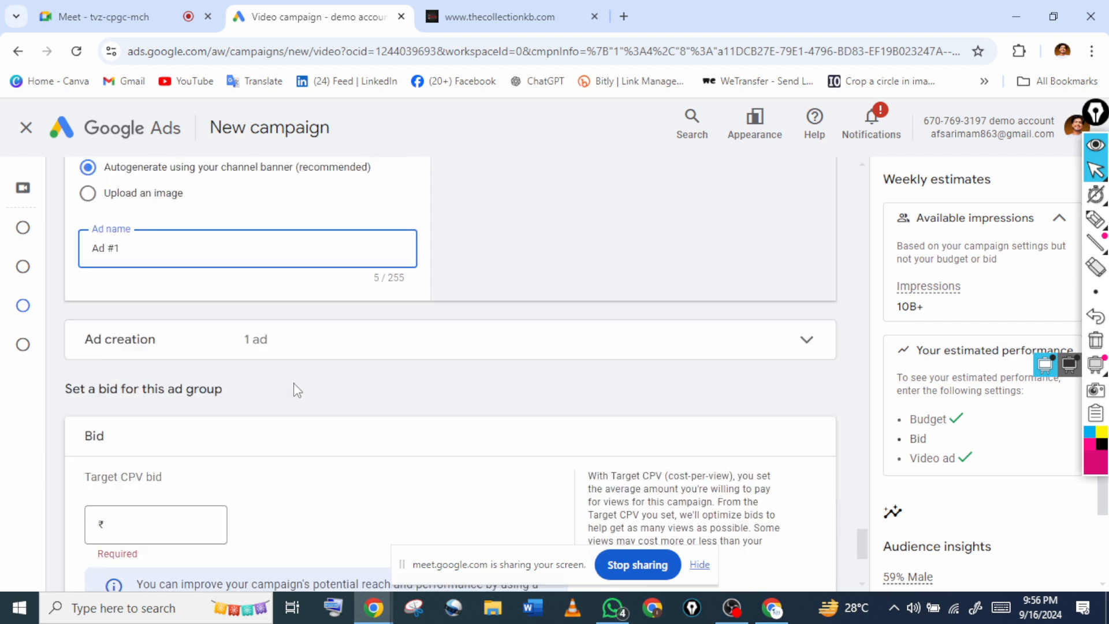
{"action": "scroll", "coordinate": [376, 388], "scroll_direction": "down", "scroll_amount": 3}
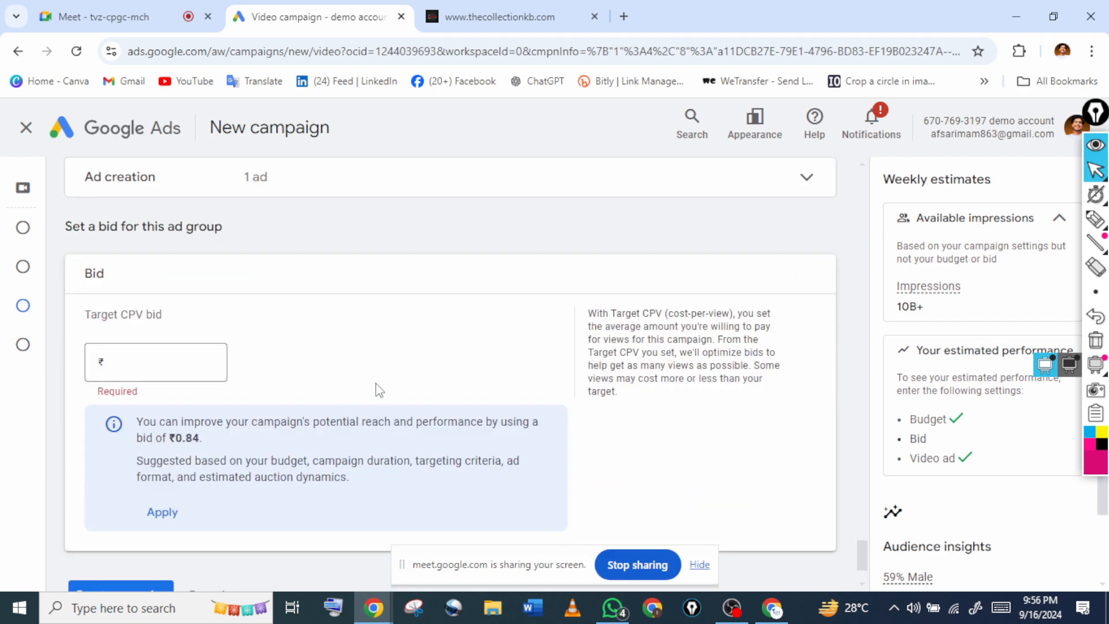
{"action": "left_click", "coordinate": [1096, 220]}
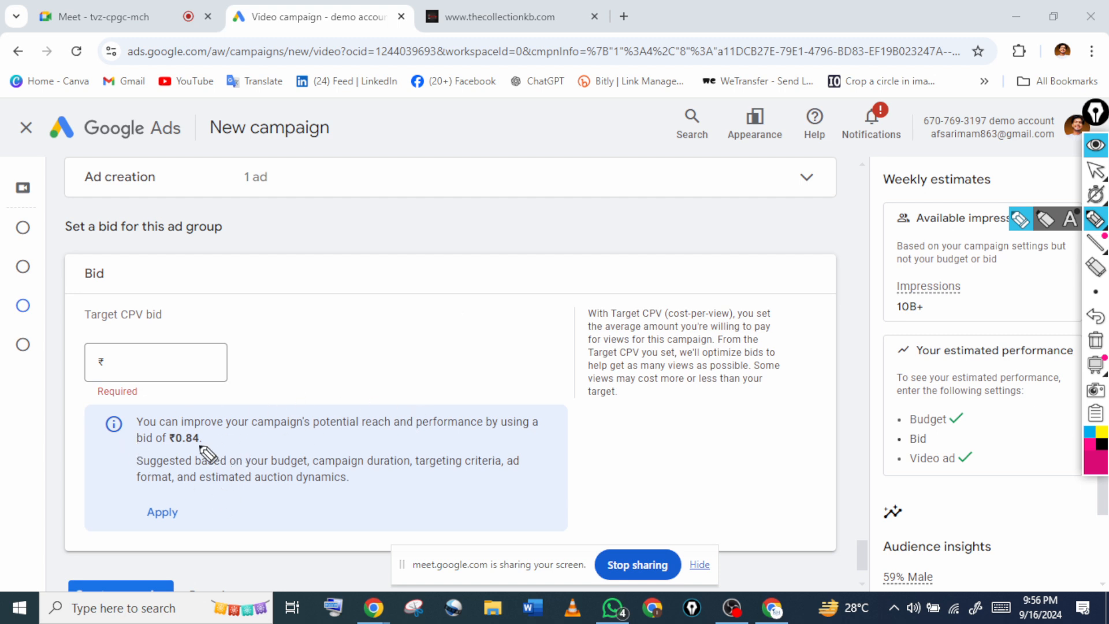
{"action": "mouse_move", "coordinate": [118, 439]}
{"action": "left_mouse_down"}
{"action": "mouse_move", "coordinate": [231, 451]}
{"action": "mouse_move", "coordinate": [184, 382]}
{"action": "left_mouse_up"}
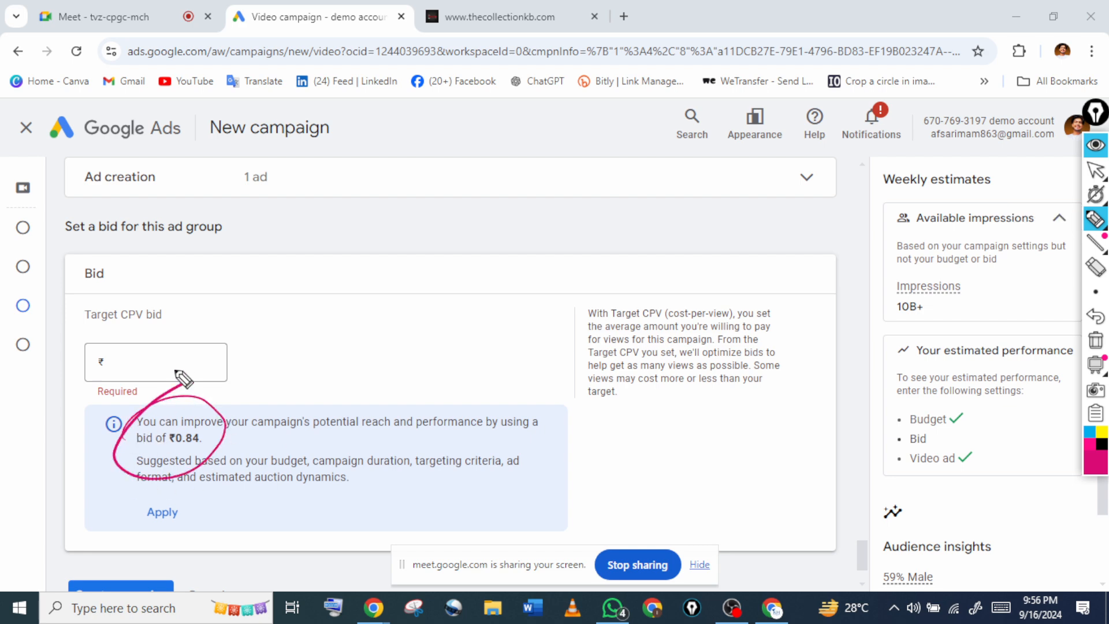
{"action": "left_click", "coordinate": [1096, 170]}
{"action": "left_click", "coordinate": [1096, 342]}
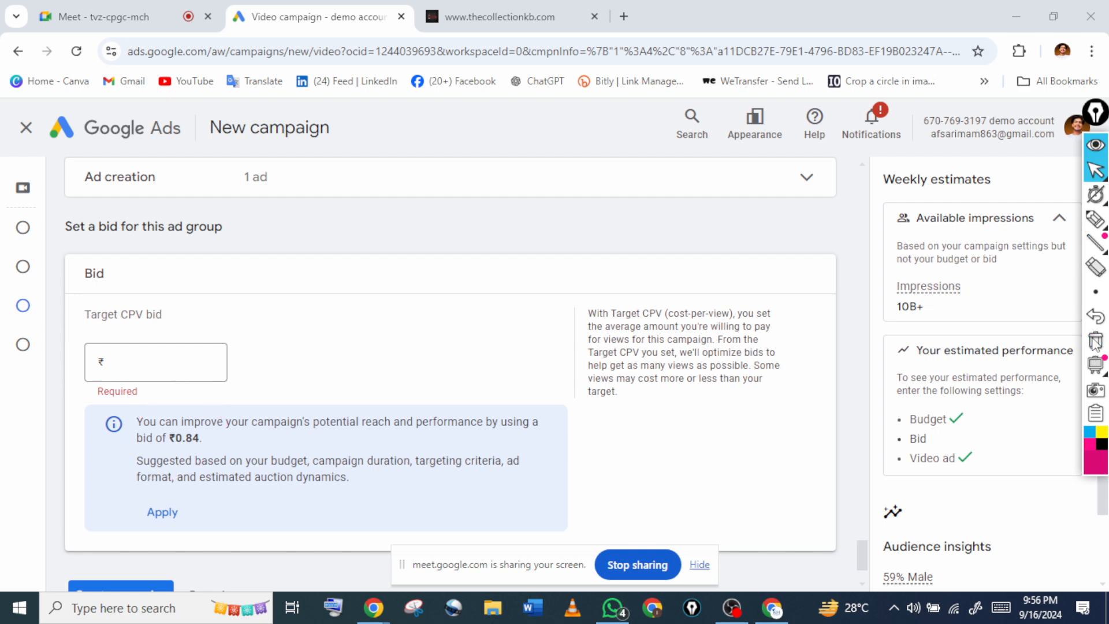
{"action": "left_click", "coordinate": [163, 512]}
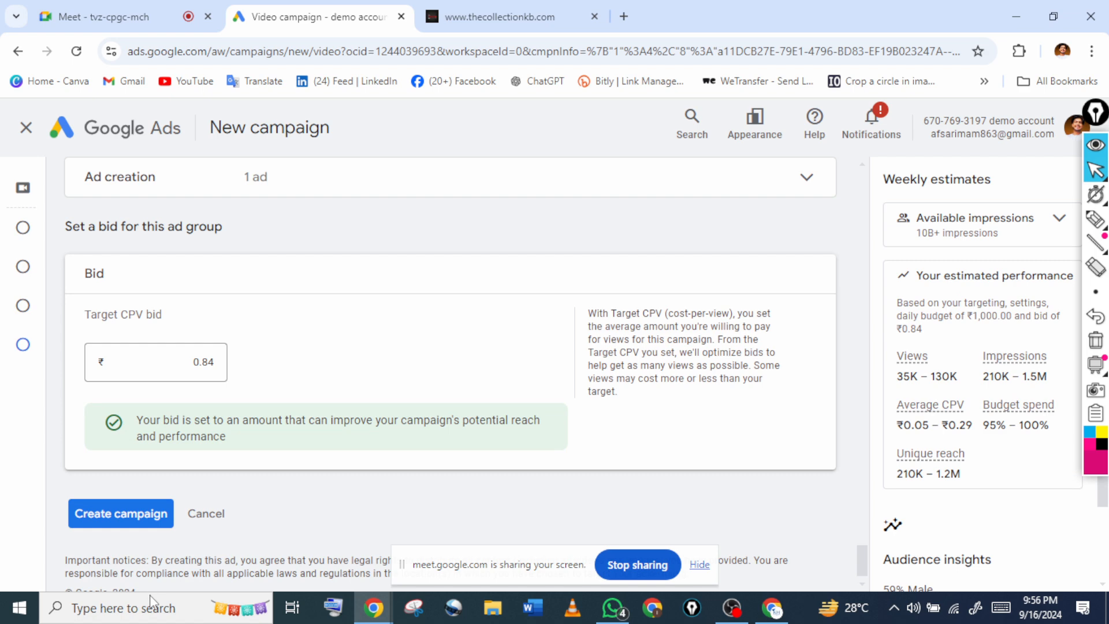
Circle the estimated views, impressions, average CPV and the Target CPV bid freehand, and erase the annotations
{"action": "left_click", "coordinate": [1096, 219]}
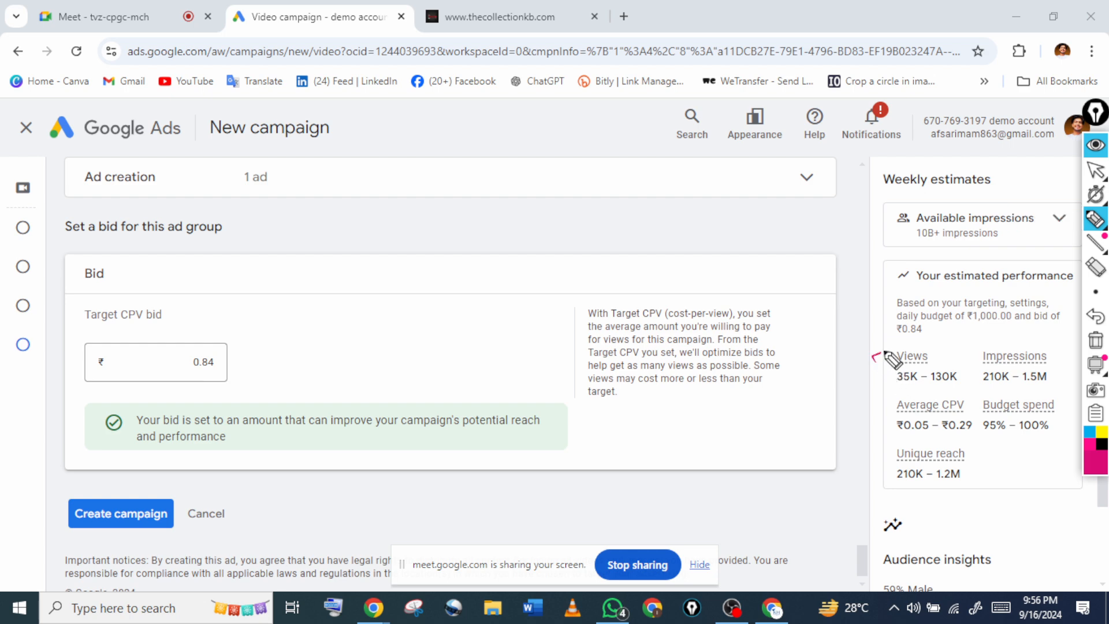
{"action": "mouse_move", "coordinate": [886, 353]}
{"action": "left_mouse_down"}
{"action": "mouse_move", "coordinate": [960, 353]}
{"action": "mouse_move", "coordinate": [976, 389]}
{"action": "mouse_move", "coordinate": [875, 371]}
{"action": "mouse_move", "coordinate": [896, 357]}
{"action": "left_mouse_up"}
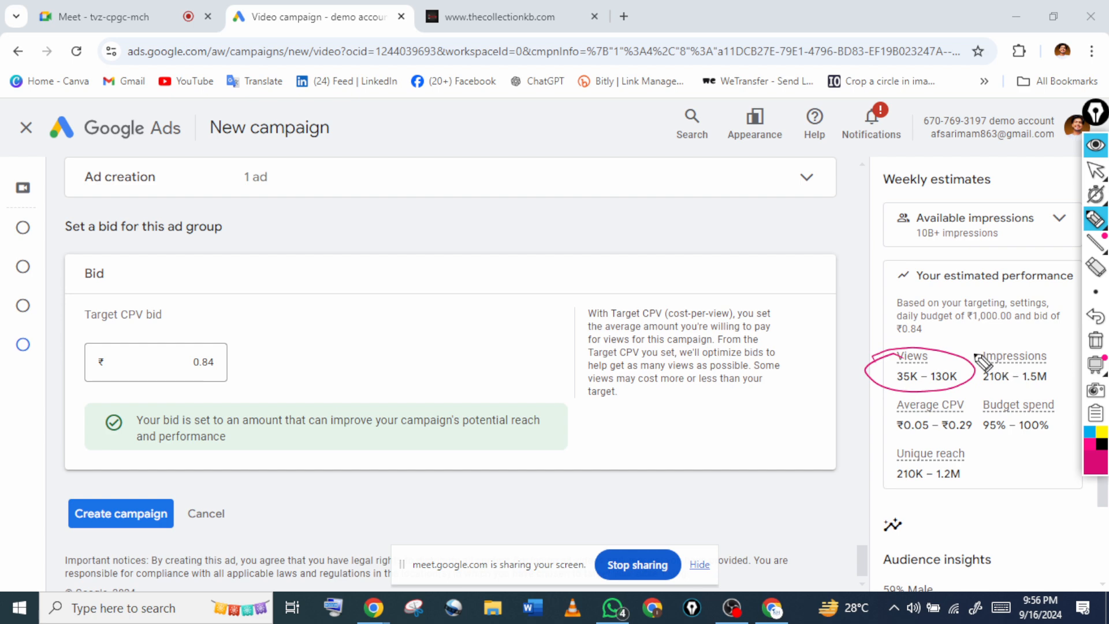
{"action": "mouse_move", "coordinate": [976, 357]}
{"action": "left_mouse_down"}
{"action": "mouse_move", "coordinate": [1080, 361]}
{"action": "mouse_move", "coordinate": [976, 364]}
{"action": "mouse_move", "coordinate": [1011, 345]}
{"action": "left_mouse_up"}
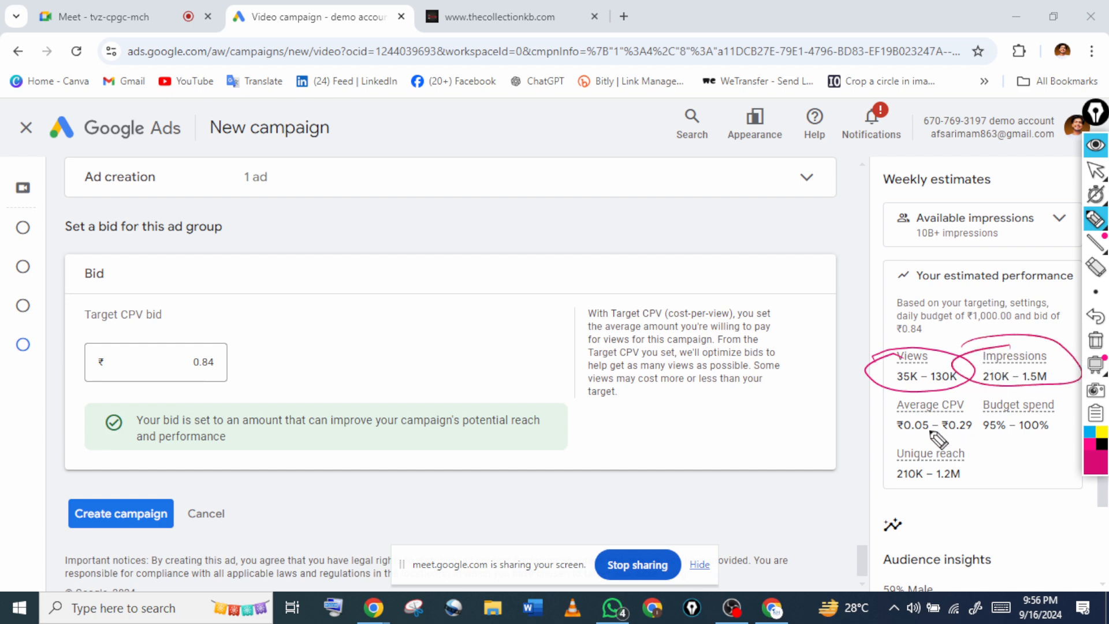
{"action": "mouse_move", "coordinate": [865, 415]}
{"action": "left_mouse_down"}
{"action": "mouse_move", "coordinate": [1008, 417]}
{"action": "mouse_move", "coordinate": [921, 426]}
{"action": "left_mouse_up"}
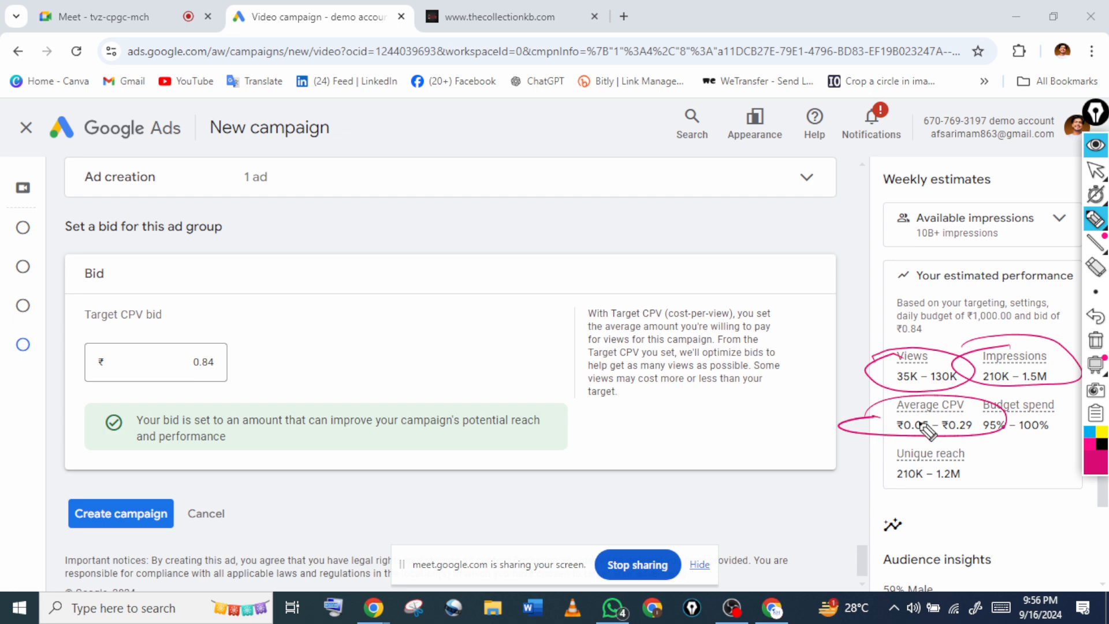
{"action": "left_click_drag", "start_coordinate": [165, 351], "coordinate": [268, 325]}
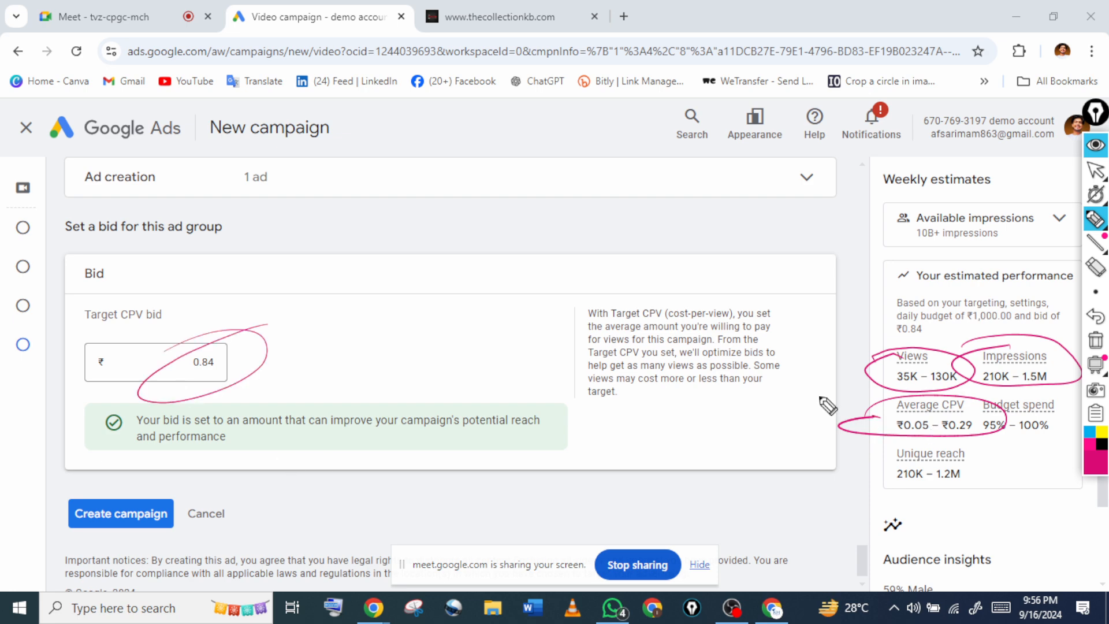
{"action": "left_click_drag", "start_coordinate": [876, 424], "coordinate": [893, 415]}
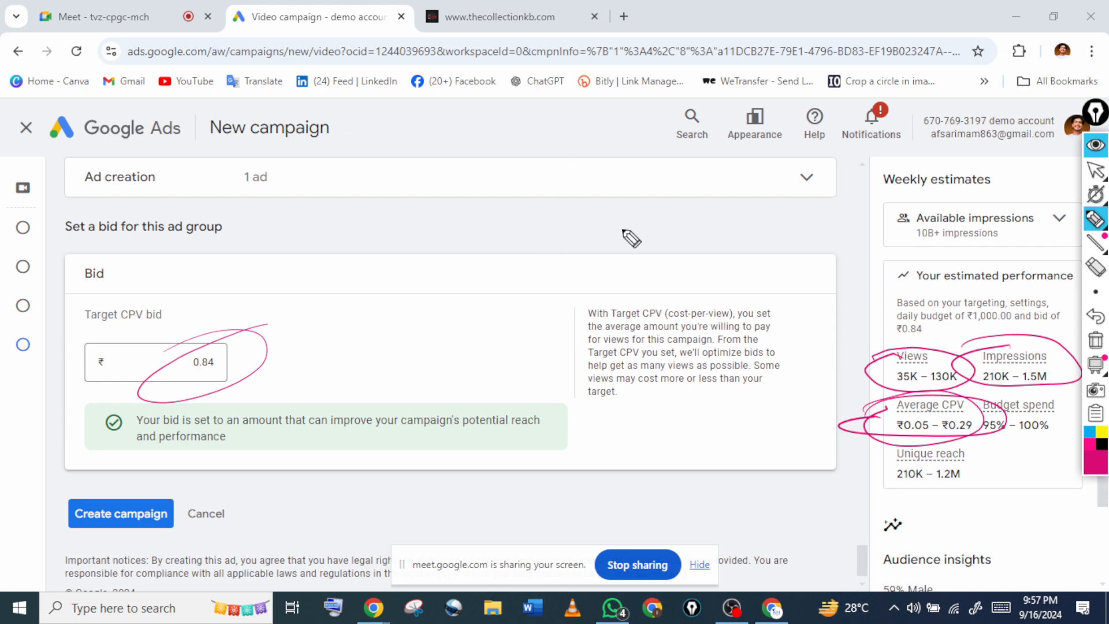
{"action": "left_click_drag", "start_coordinate": [628, 206], "coordinate": [613, 252]}
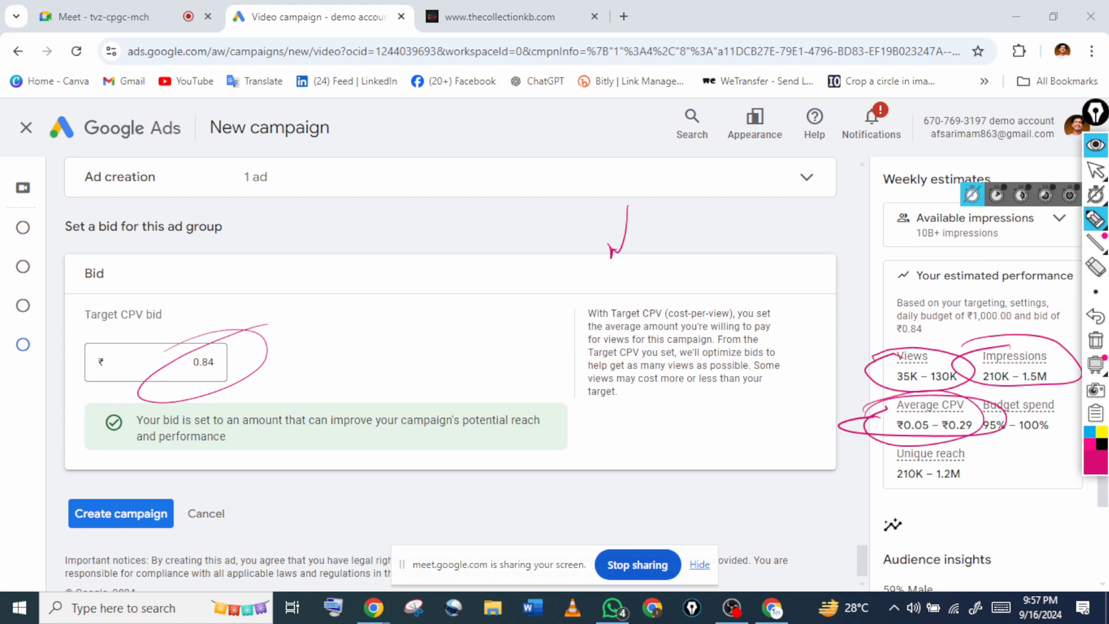
{"action": "left_click", "coordinate": [1096, 171]}
{"action": "left_click", "coordinate": [1096, 340]}
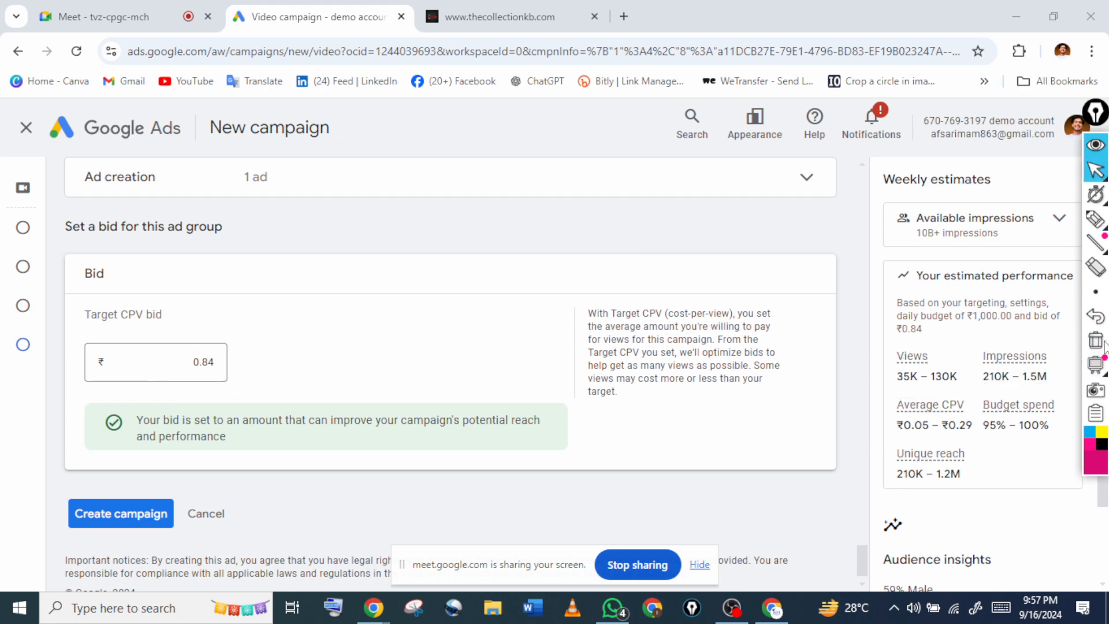
Create the video campaign with the configured ad and bid
{"action": "scroll", "coordinate": [451, 373], "scroll_direction": "down", "scroll_amount": 1}
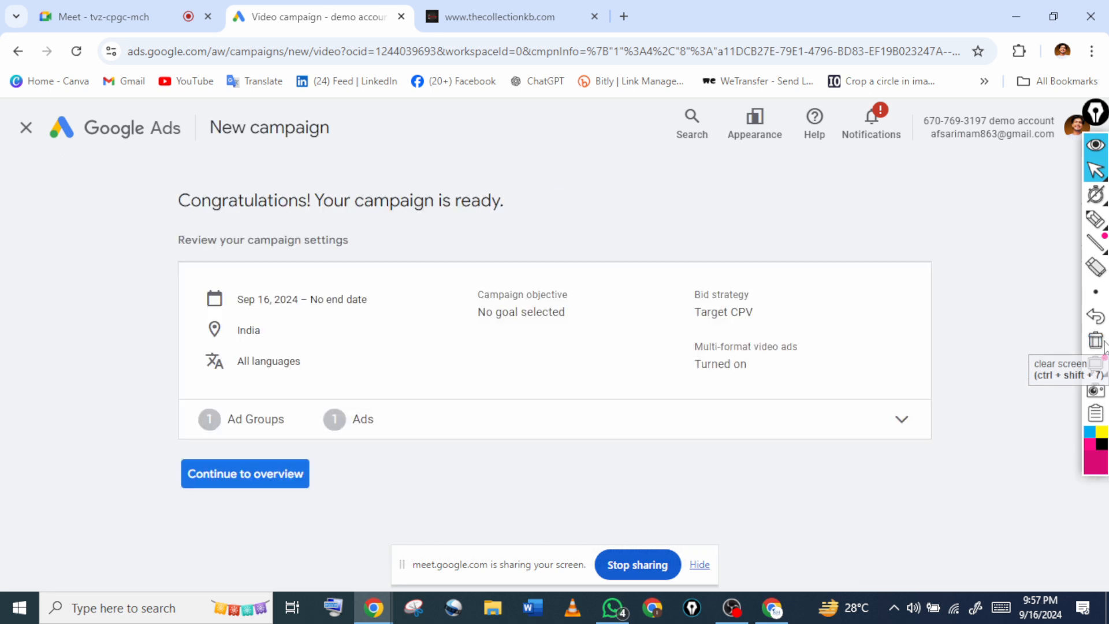
Circle the campaign settings summary freehand on the review page, and erase the annotation
{"action": "left_click", "coordinate": [1096, 220]}
{"action": "mouse_move", "coordinate": [162, 276]}
{"action": "left_mouse_down"}
{"action": "mouse_move", "coordinate": [135, 280]}
{"action": "mouse_move", "coordinate": [495, 250]}
{"action": "mouse_move", "coordinate": [853, 268]}
{"action": "mouse_move", "coordinate": [963, 417]}
{"action": "mouse_move", "coordinate": [302, 461]}
{"action": "mouse_move", "coordinate": [114, 360]}
{"action": "mouse_move", "coordinate": [345, 249]}
{"action": "mouse_move", "coordinate": [911, 258]}
{"action": "mouse_move", "coordinate": [963, 294]}
{"action": "left_mouse_up"}
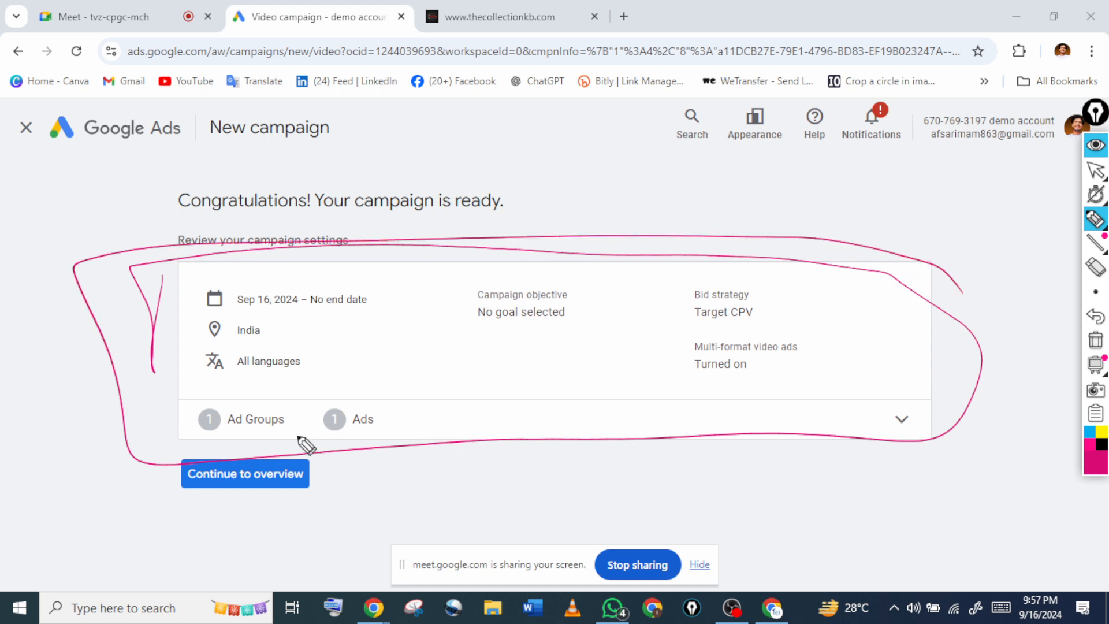
{"action": "left_click", "coordinate": [1101, 332]}
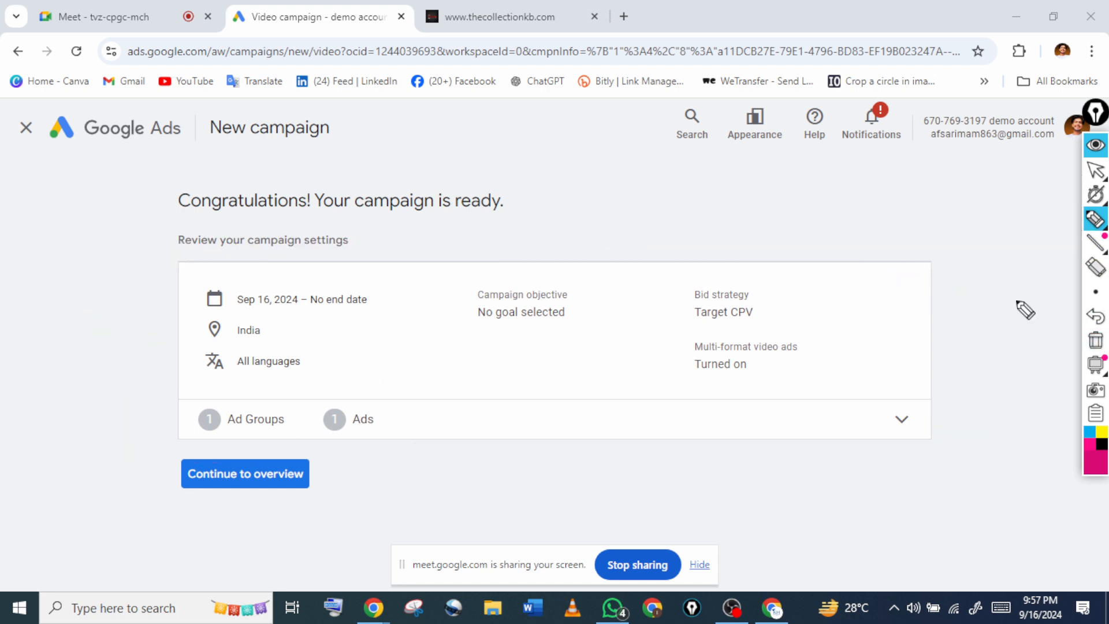
{"action": "left_click", "coordinate": [1096, 175]}
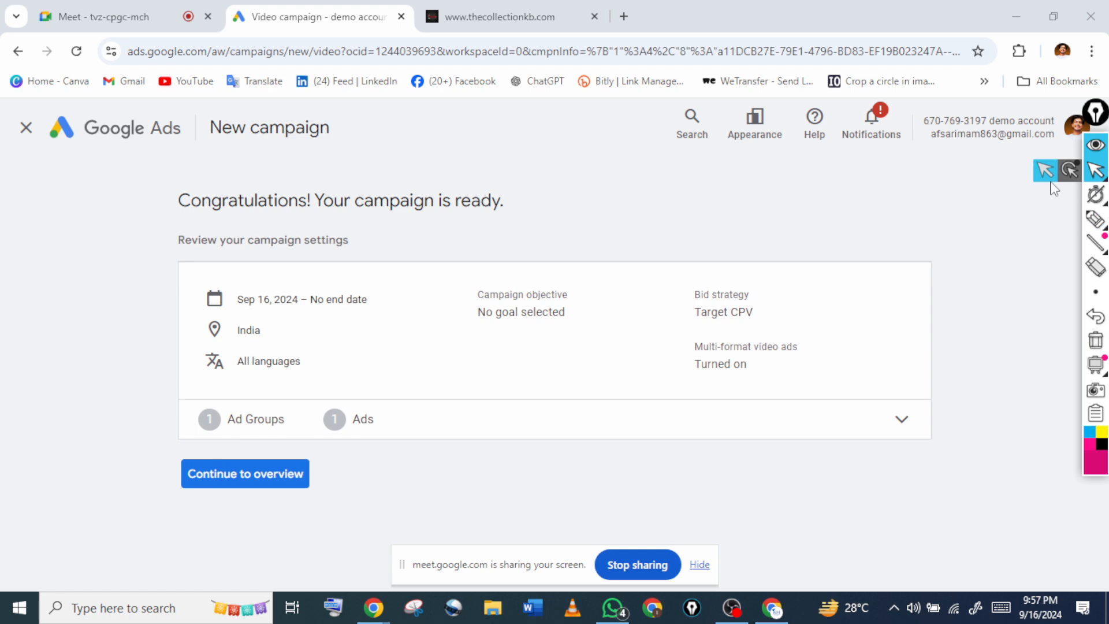
Continue from the campaign review to the new campaign's overview page
{"action": "left_click", "coordinate": [246, 473]}
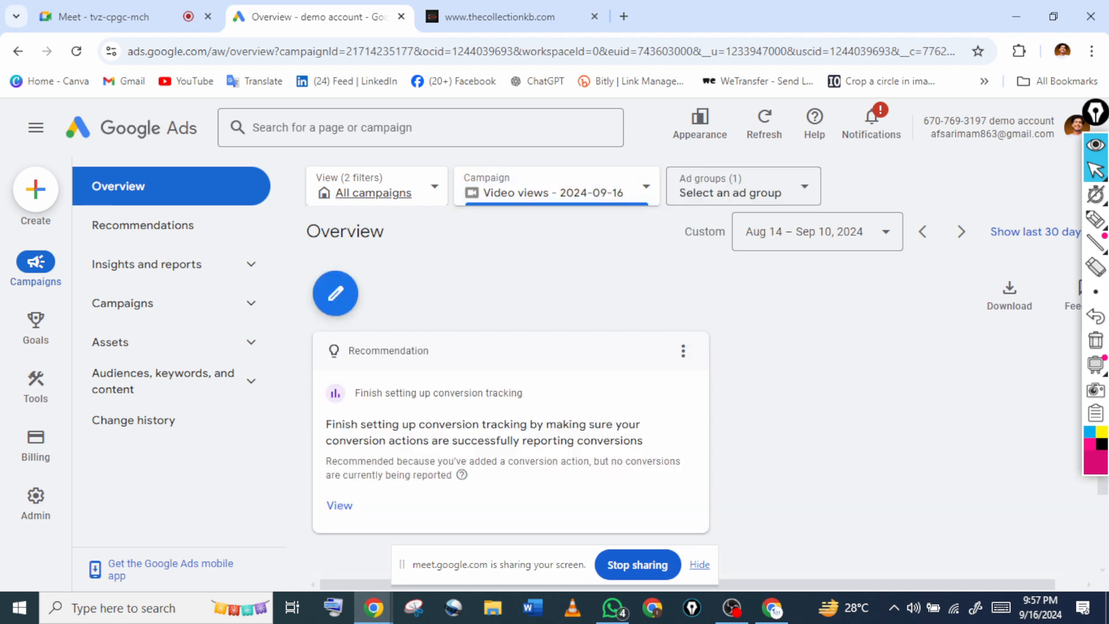
{"action": "scroll", "coordinate": [1055, 189], "scroll_direction": "down", "scroll_amount": 1}
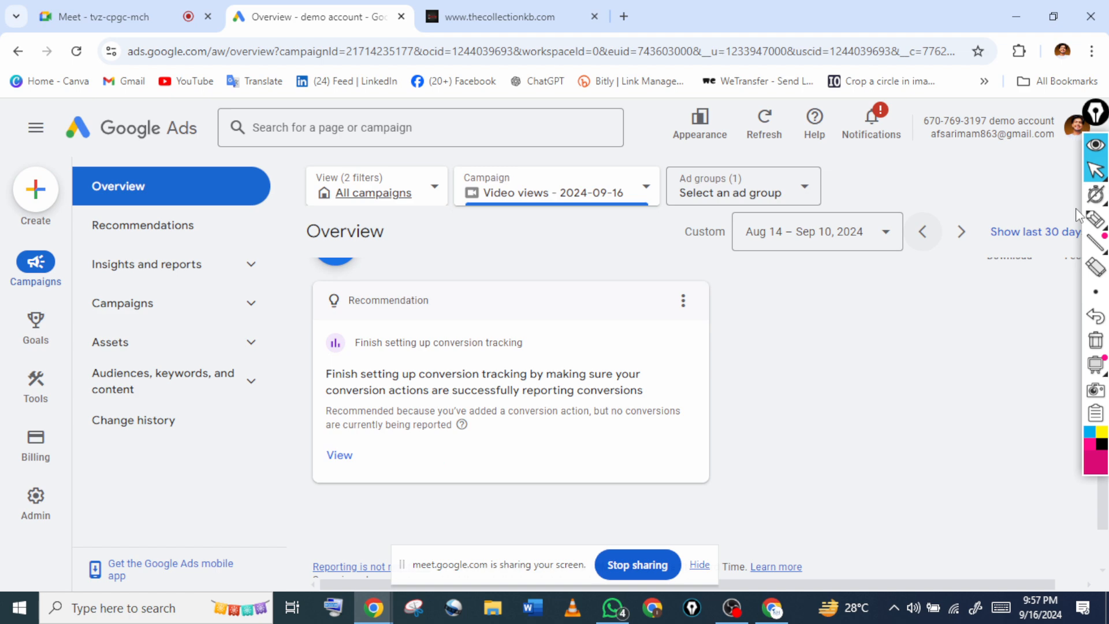
{"action": "left_click", "coordinate": [1095, 219]}
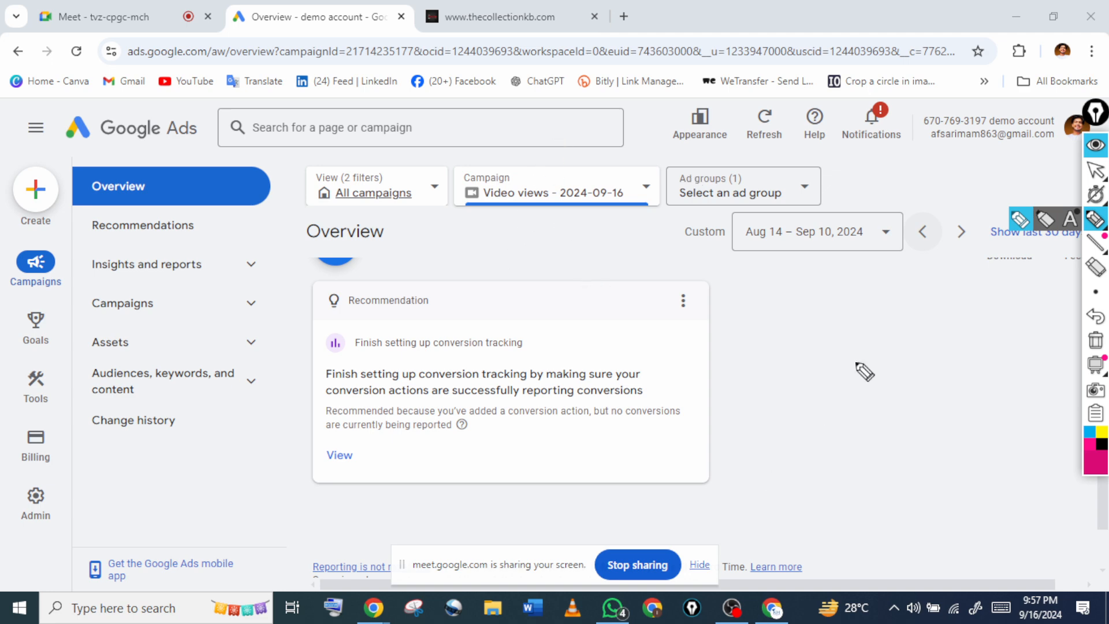
{"action": "left_click", "coordinate": [1096, 171]}
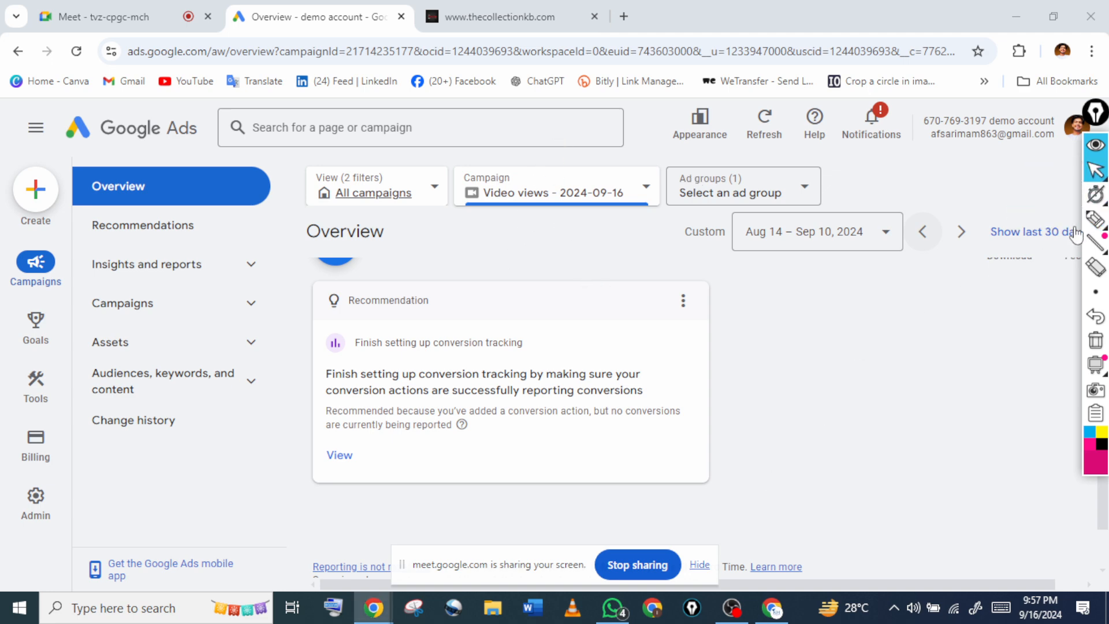
Switch to the YouTube browser window and return from the video to the channel's videos page
{"action": "left_click", "coordinate": [762, 601]}
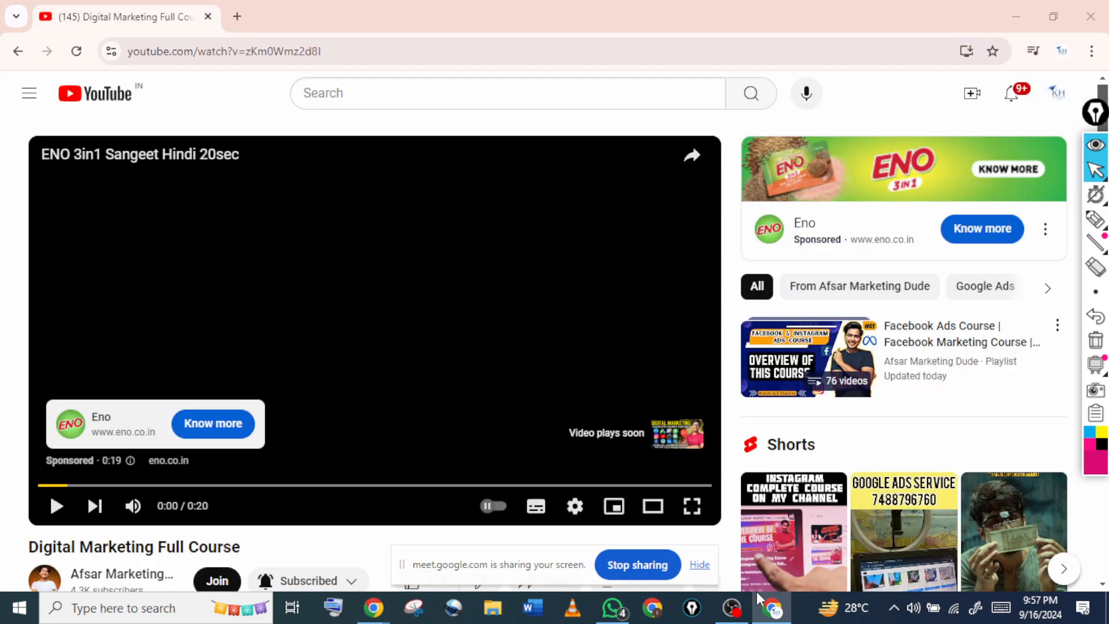
{"action": "left_click", "coordinate": [18, 52]}
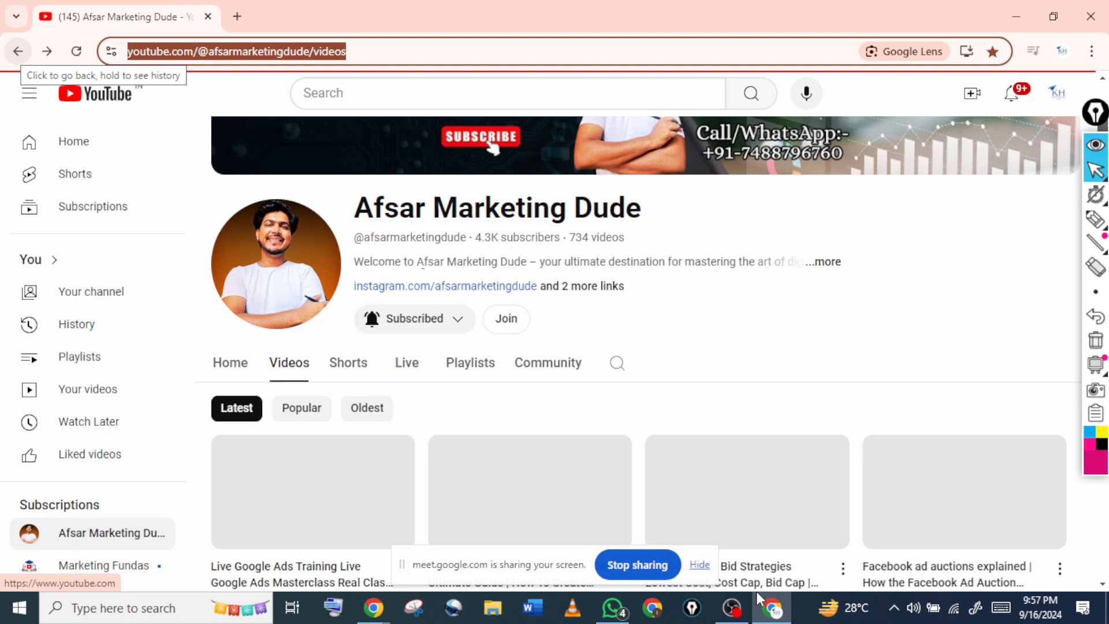
Circle the sponsored Hostinger Website Builder ad freehand on the YouTube home page and open its landing page
{"action": "left_click", "coordinate": [462, 93]}
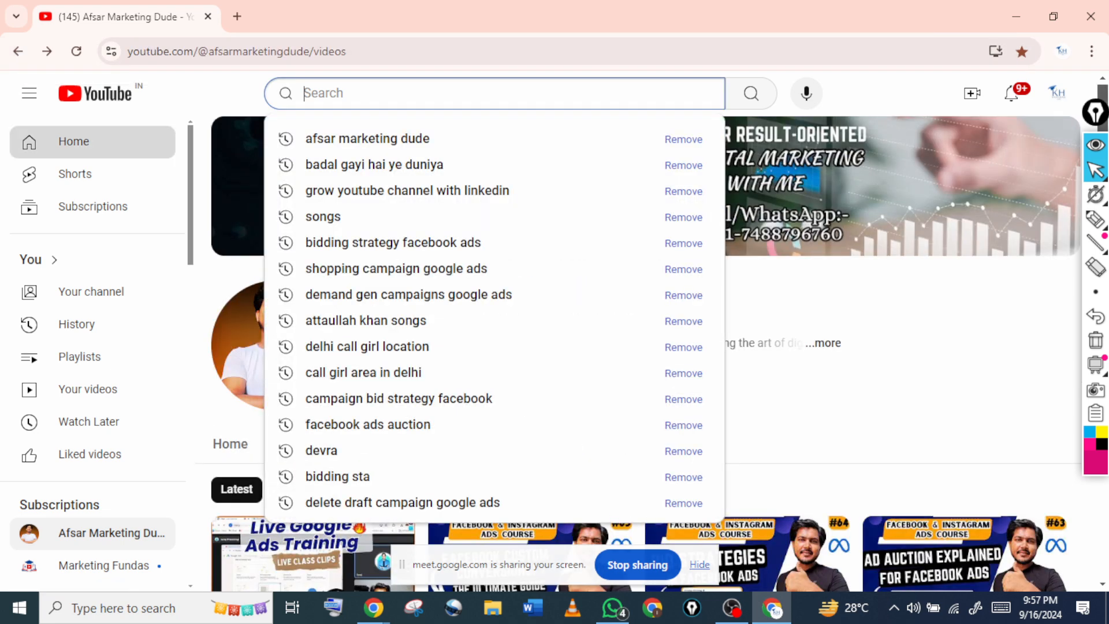
{"action": "left_click", "coordinate": [73, 142]}
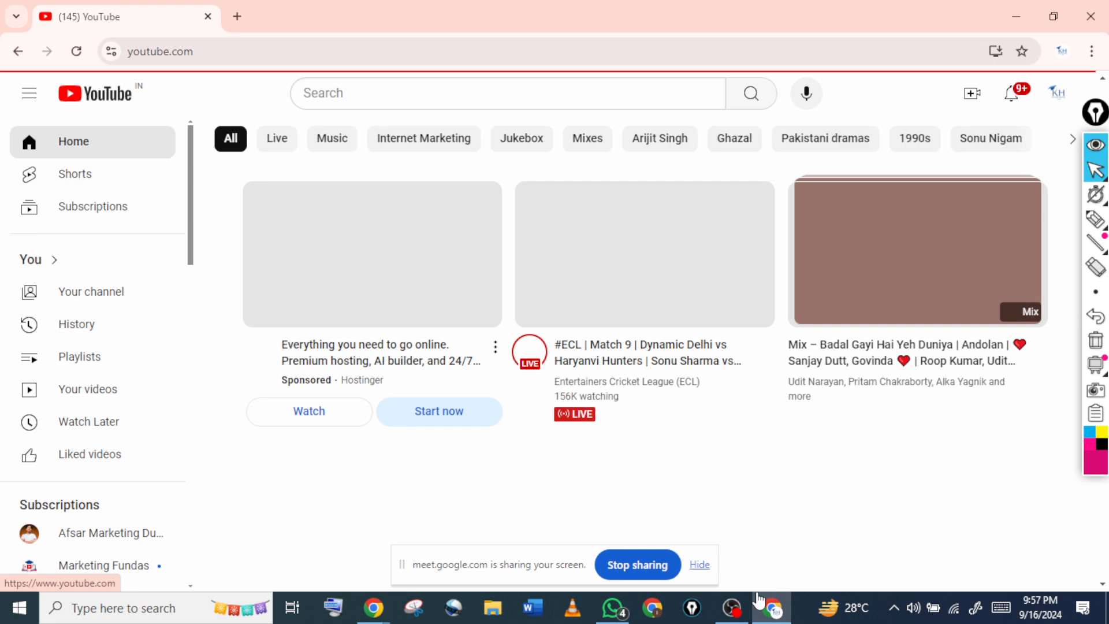
{"action": "mouse_move", "coordinate": [219, 267]}
{"action": "left_mouse_down"}
{"action": "mouse_move", "coordinate": [560, 357]}
{"action": "mouse_move", "coordinate": [215, 190]}
{"action": "left_mouse_up"}
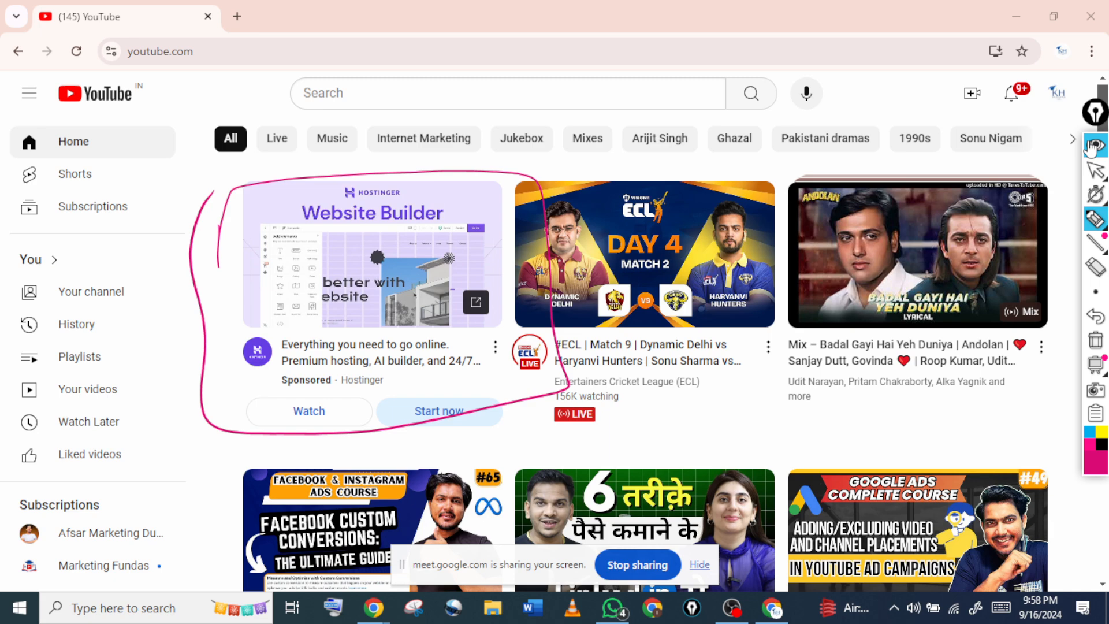
{"action": "left_click", "coordinate": [1095, 170]}
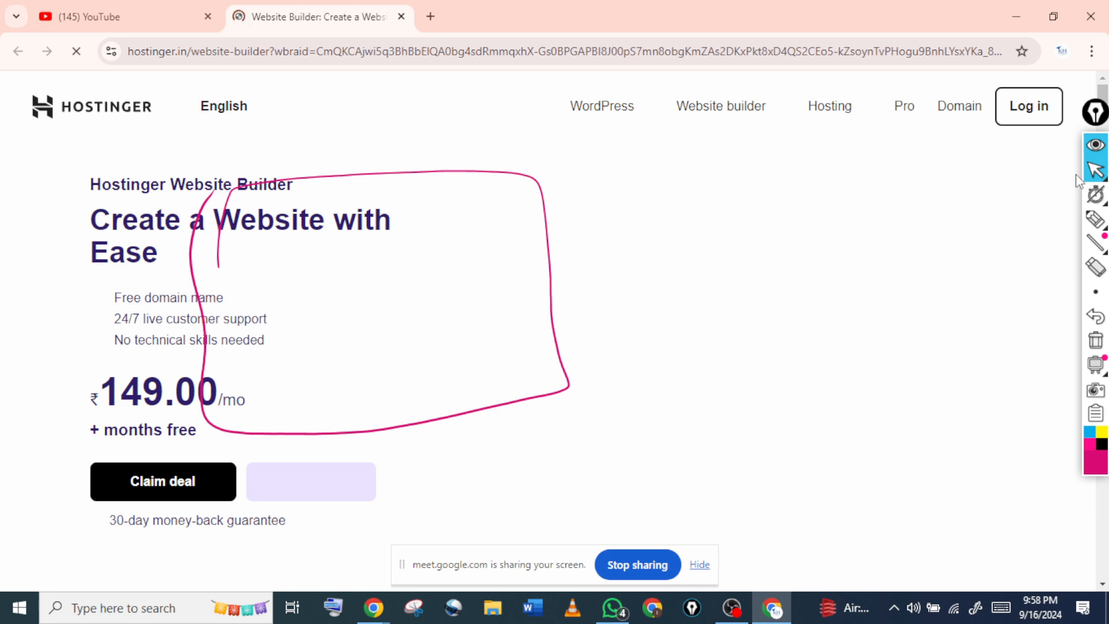
Return from the Hostinger landing page to the YouTube home page and handwrite notes such as "Skipp" beside the sponsored ad
{"action": "left_click", "coordinate": [141, 8]}
{"action": "mouse_move", "coordinate": [1088, 220]}
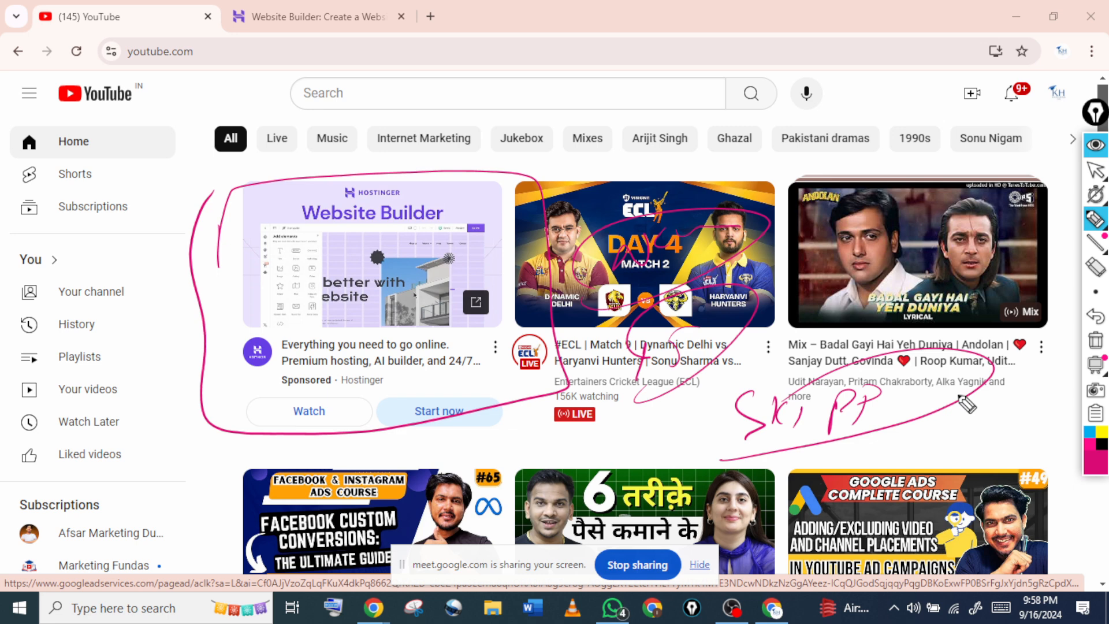
{"action": "left_click_drag", "start_coordinate": [572, 442], "coordinate": [652, 424]}
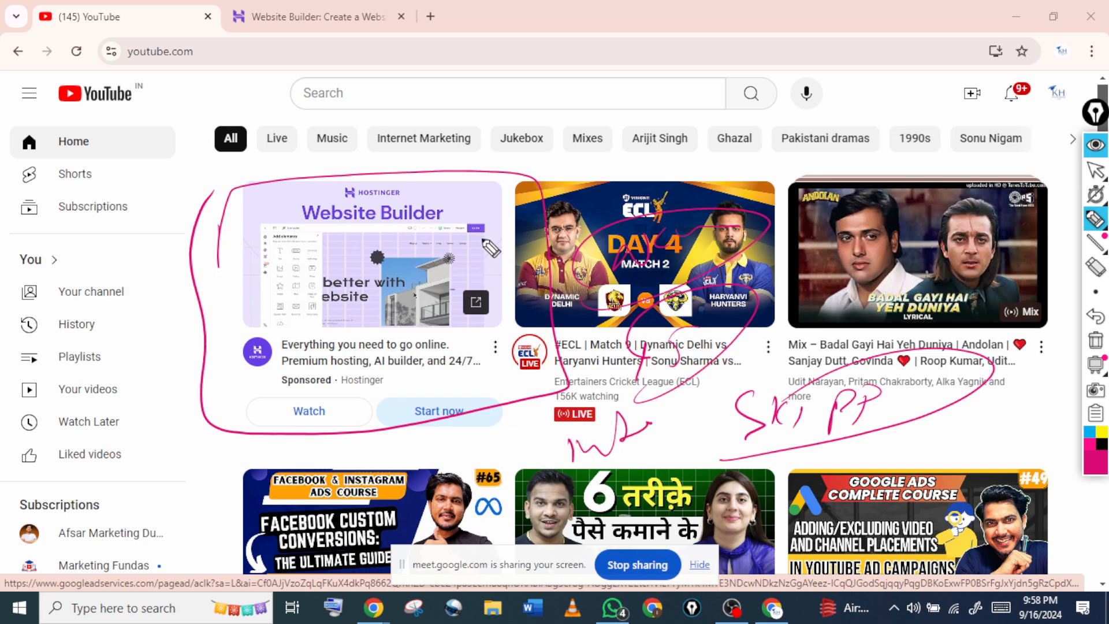
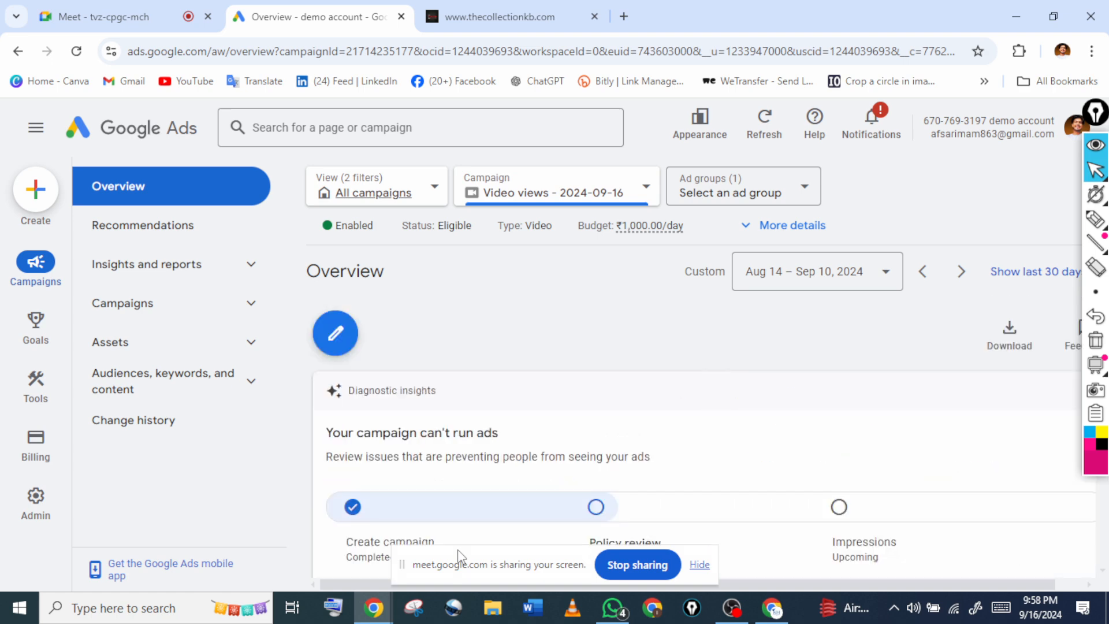
Annotate the campaign overview page freehand with a circled "Ad", an ad-banner rectangle and handwritten placement notes, and put the pen away
{"action": "left_click", "coordinate": [1096, 220]}
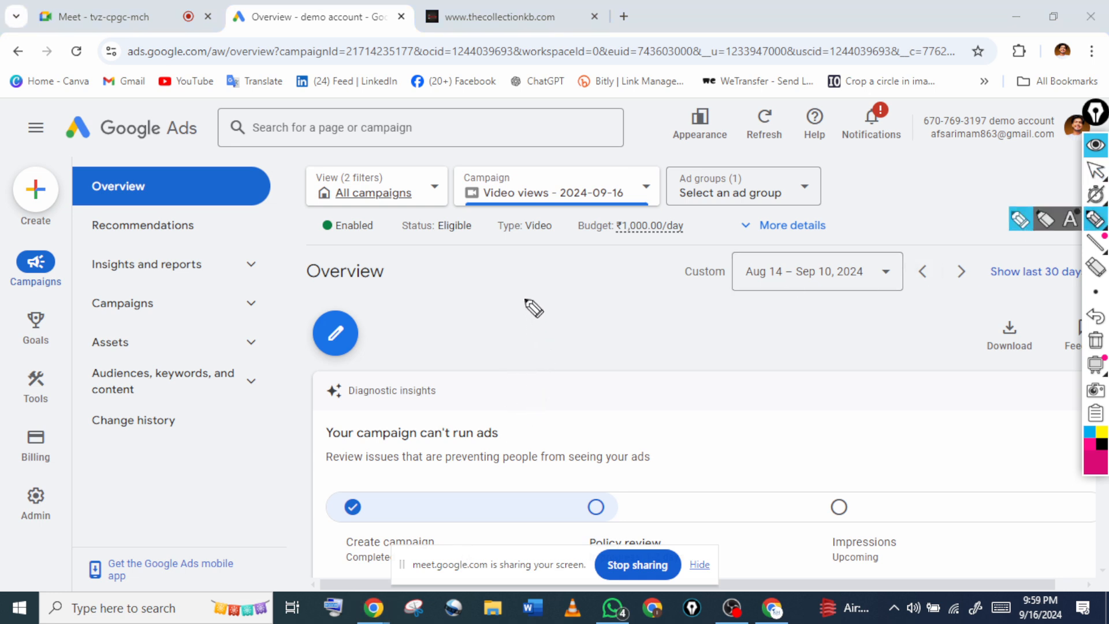
{"action": "mouse_move", "coordinate": [470, 302]}
{"action": "left_mouse_down"}
{"action": "mouse_move", "coordinate": [506, 308]}
{"action": "mouse_move", "coordinate": [535, 274]}
{"action": "mouse_move", "coordinate": [614, 258]}
{"action": "mouse_move", "coordinate": [594, 279]}
{"action": "left_mouse_up"}
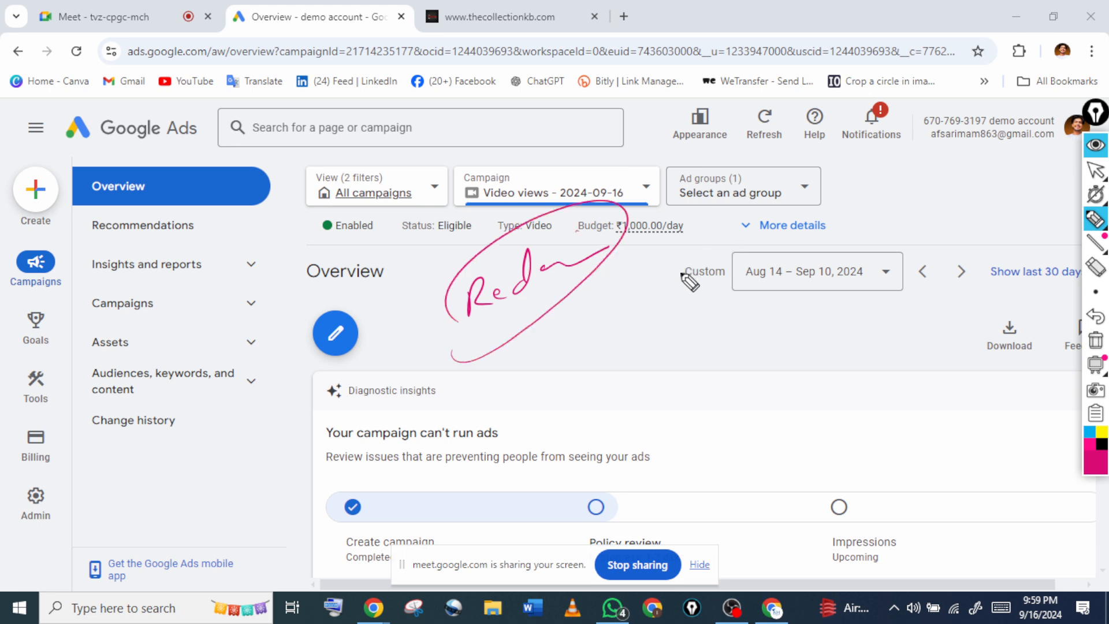
{"action": "mouse_move", "coordinate": [655, 327]}
{"action": "left_mouse_down"}
{"action": "mouse_move", "coordinate": [665, 304]}
{"action": "mouse_move", "coordinate": [693, 315]}
{"action": "mouse_move", "coordinate": [639, 355]}
{"action": "mouse_move", "coordinate": [688, 288]}
{"action": "left_mouse_up"}
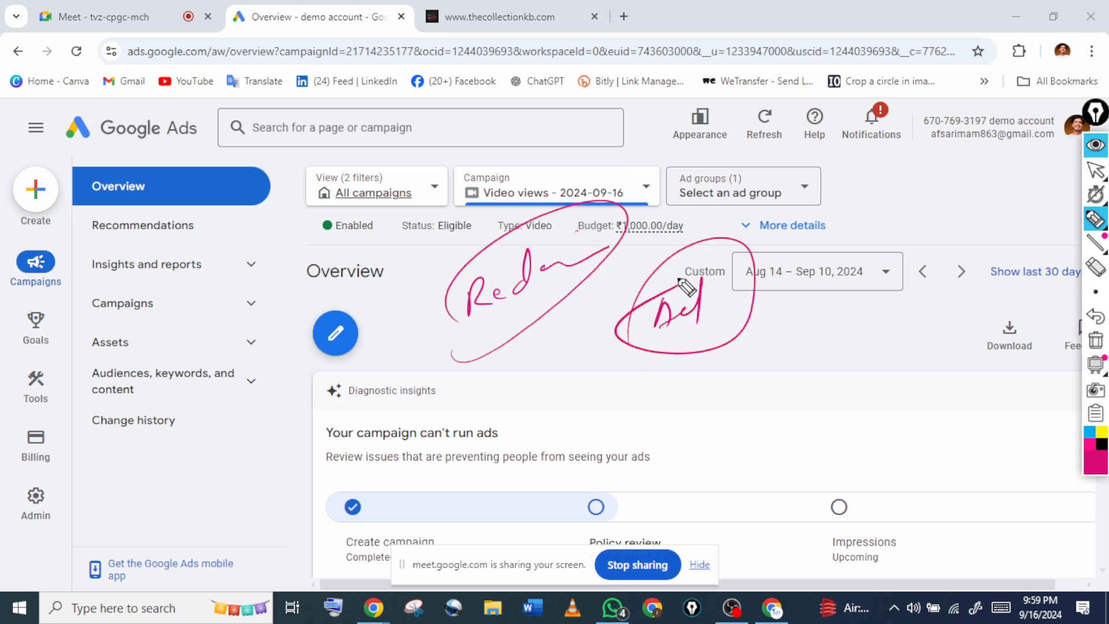
{"action": "left_click_drag", "start_coordinate": [516, 395], "coordinate": [511, 474]}
{"action": "left_click_drag", "start_coordinate": [857, 359], "coordinate": [483, 478]}
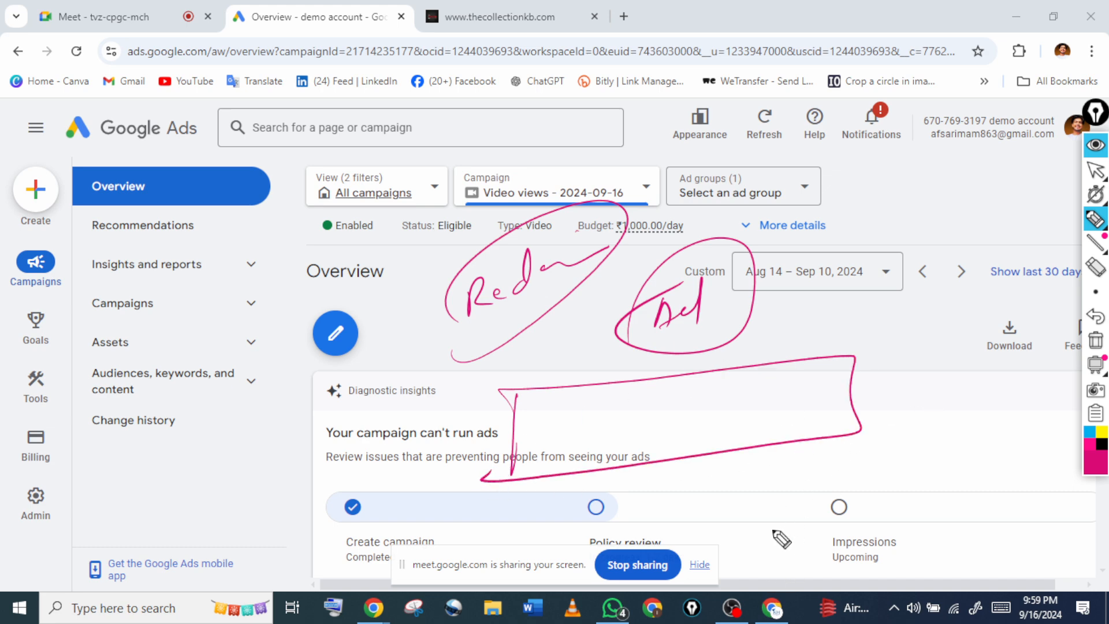
{"action": "mouse_move", "coordinate": [214, 262]}
{"action": "left_mouse_down"}
{"action": "mouse_move", "coordinate": [223, 312]}
{"action": "mouse_move", "coordinate": [327, 225]}
{"action": "left_mouse_up"}
{"action": "left_click_drag", "start_coordinate": [252, 330], "coordinate": [367, 292]}
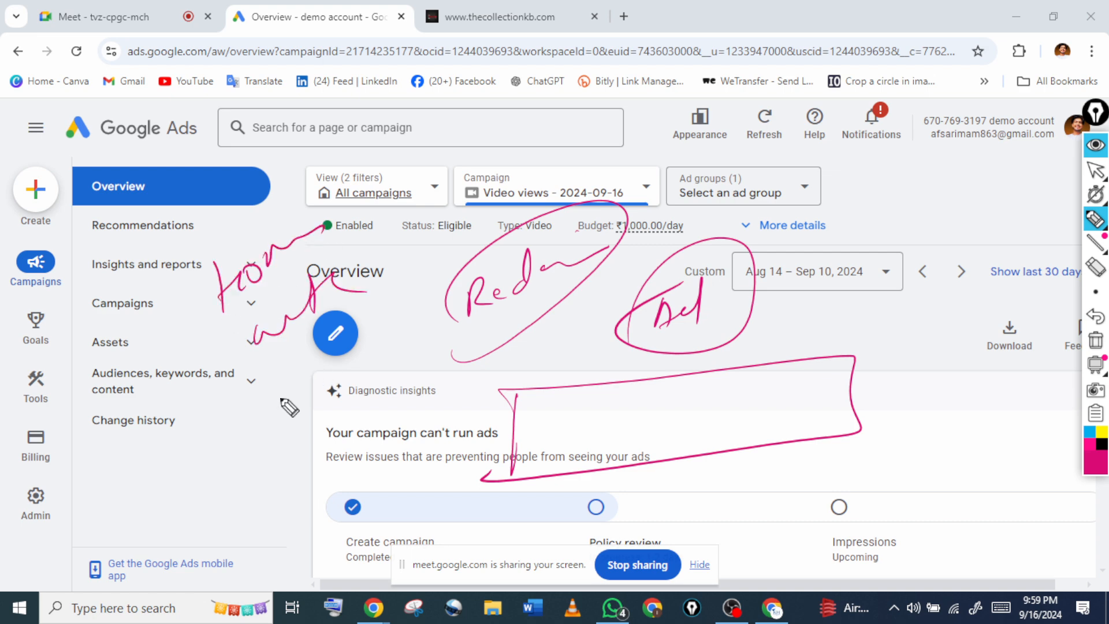
{"action": "left_click_drag", "start_coordinate": [283, 379], "coordinate": [286, 430]}
{"action": "left_click_drag", "start_coordinate": [312, 393], "coordinate": [412, 355]}
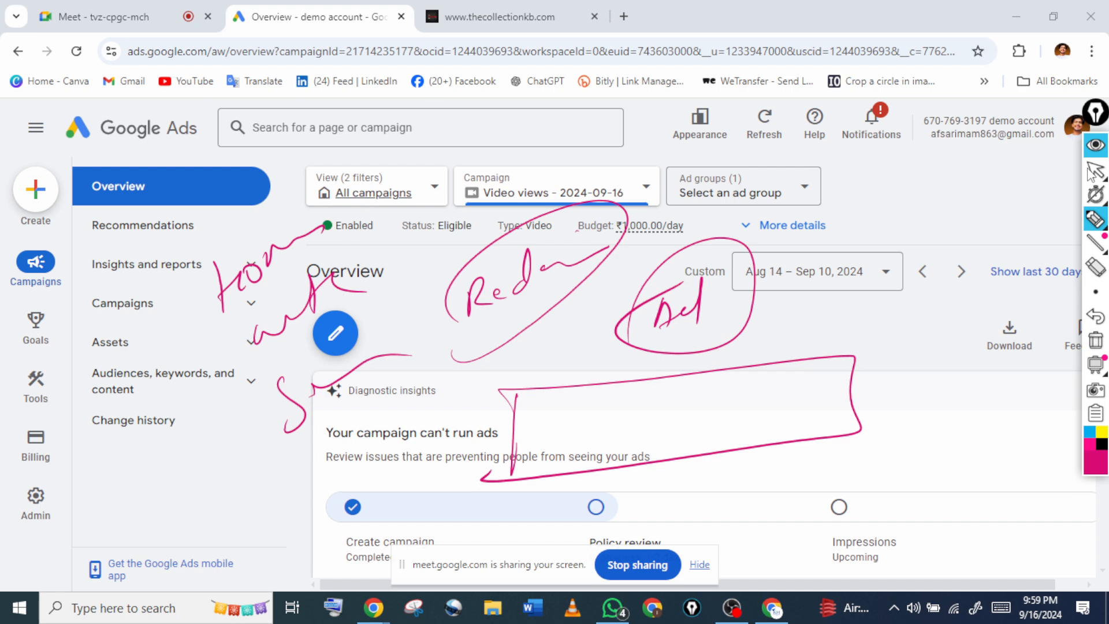
{"action": "left_click", "coordinate": [1094, 171]}
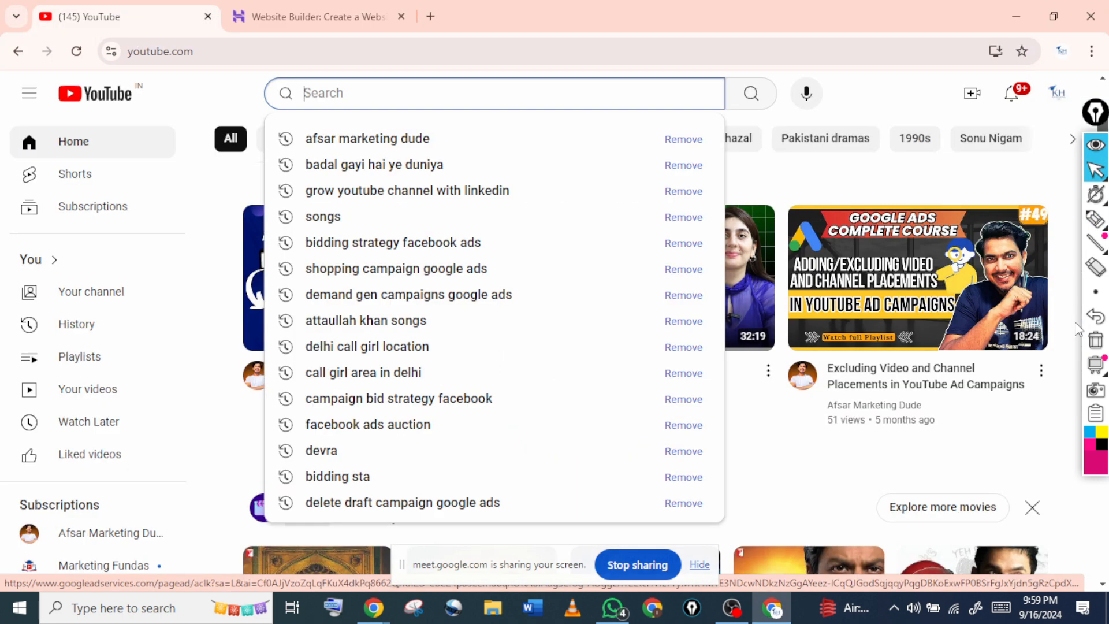
Search YouTube for "real estae", look through the results for sponsored in-feed ads, and return to the Google Ads window
{"action": "type", "text": "real"}
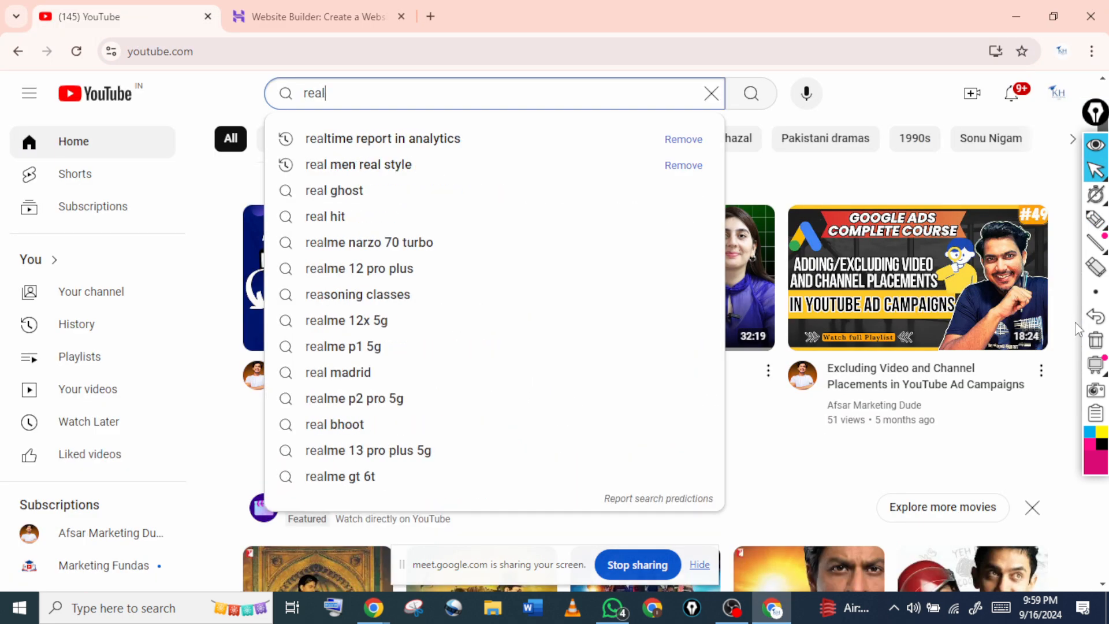
{"action": "type", "text": " estae"}
{"action": "key", "text": "Return"}
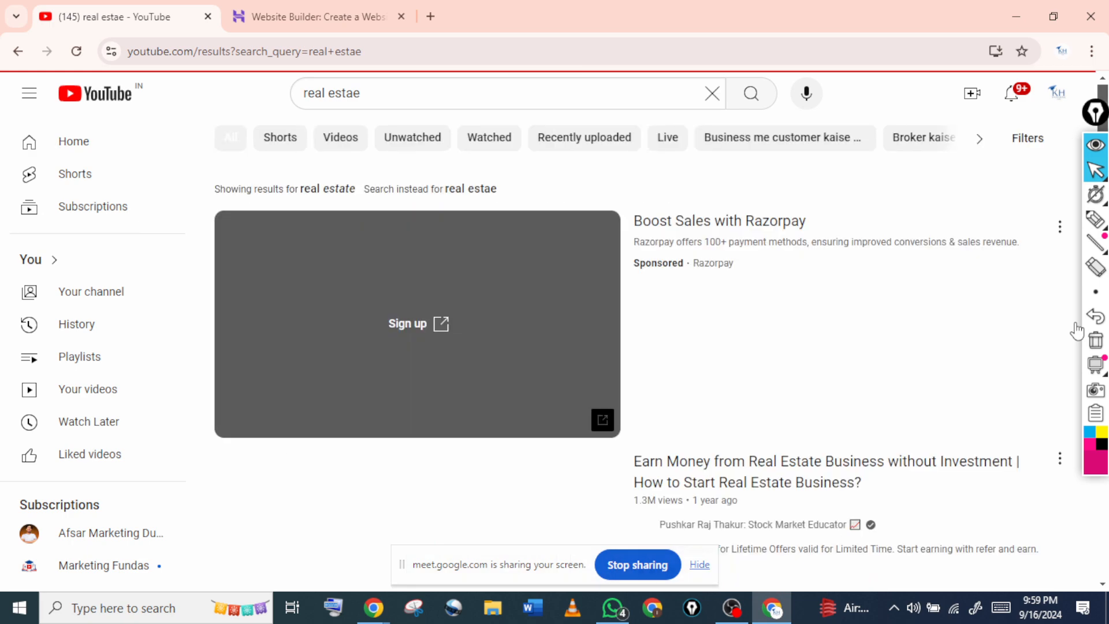
{"action": "scroll", "coordinate": [1077, 330], "scroll_direction": "down", "scroll_amount": 1}
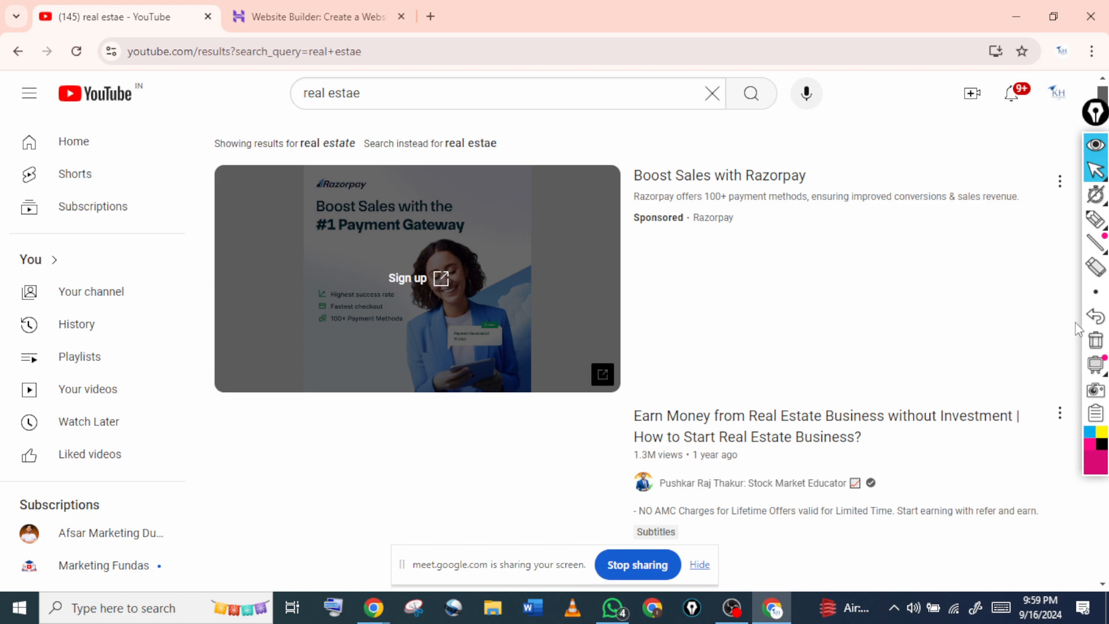
{"action": "scroll", "coordinate": [1077, 329], "scroll_direction": "down", "scroll_amount": 10}
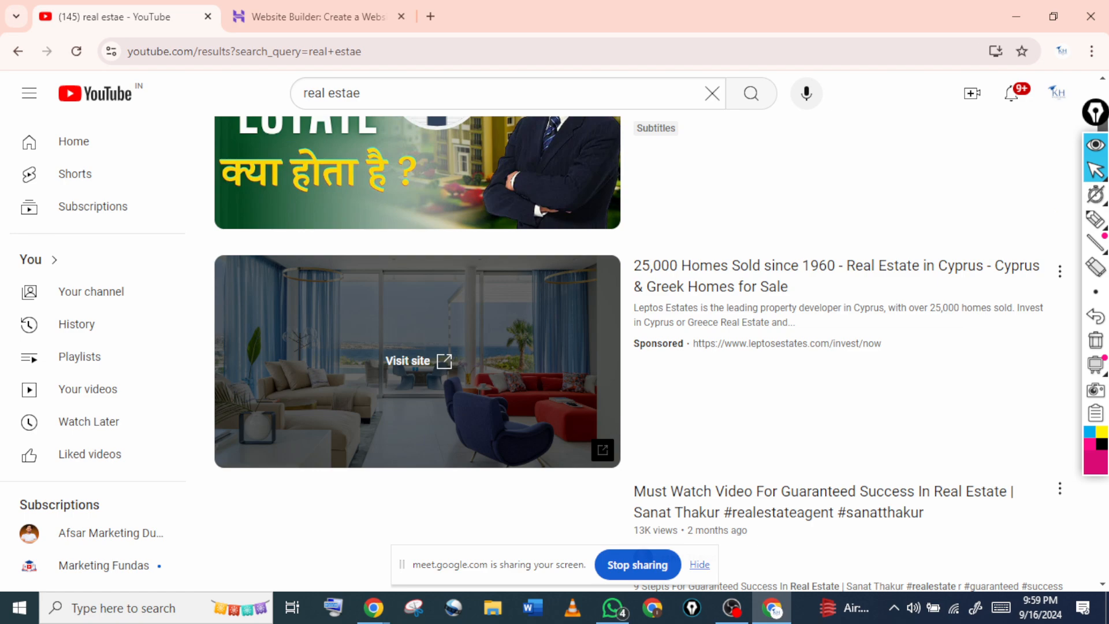
{"action": "scroll", "coordinate": [638, 355], "scroll_direction": "down", "scroll_amount": 1}
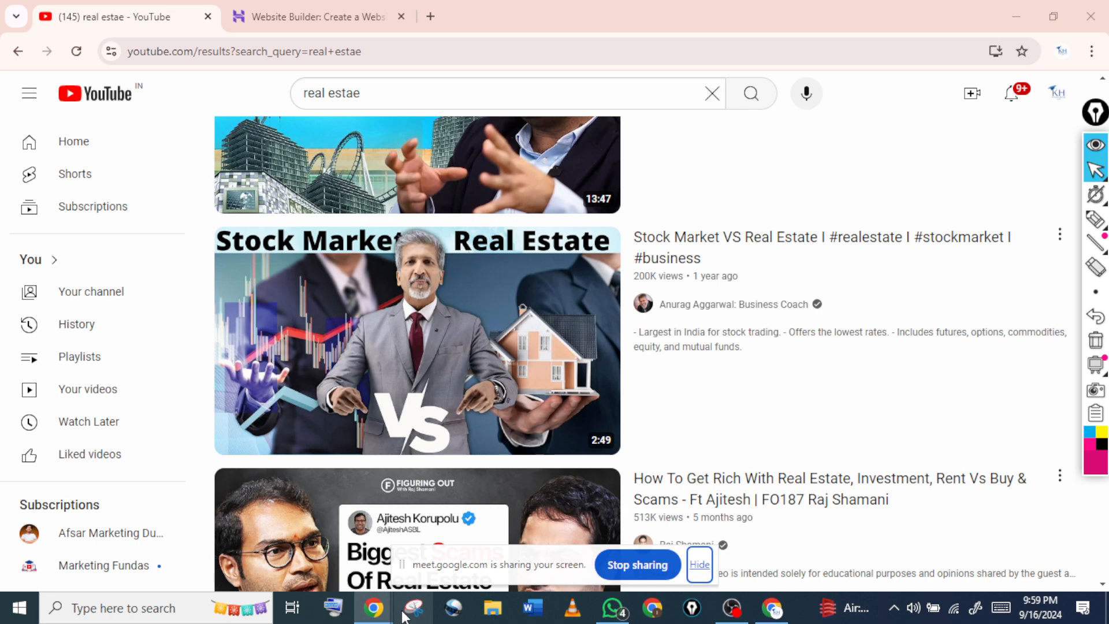
{"action": "left_click", "coordinate": [460, 552]}
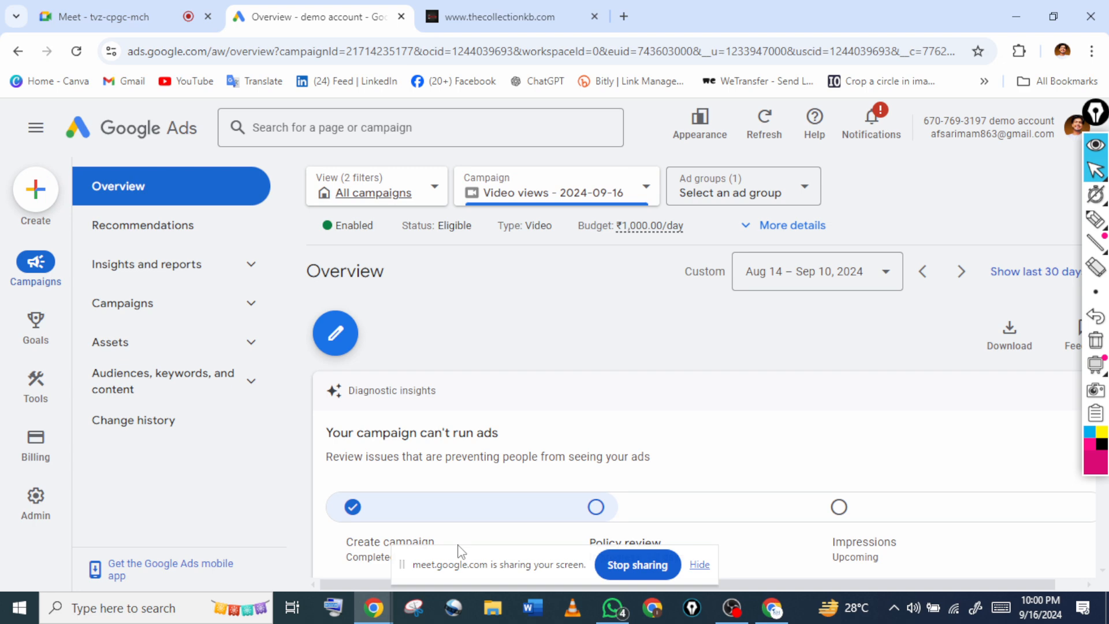
Handwrite and circle "10K" and "20K" on the campaign overview page, and erase the annotations
{"action": "left_click", "coordinate": [1097, 219]}
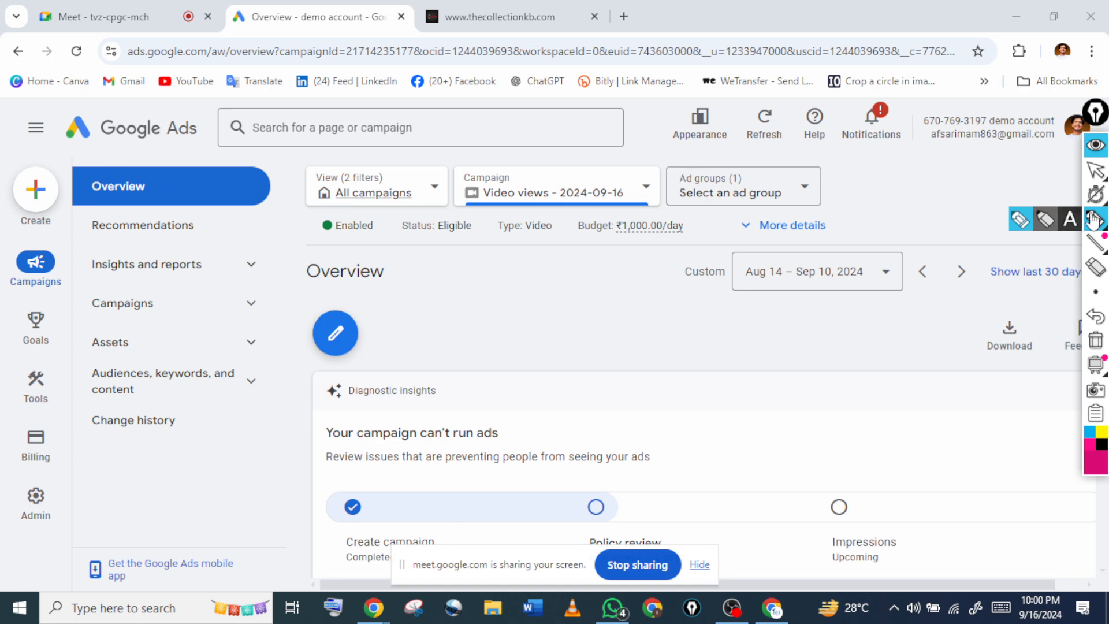
{"action": "left_click", "coordinate": [1096, 171]}
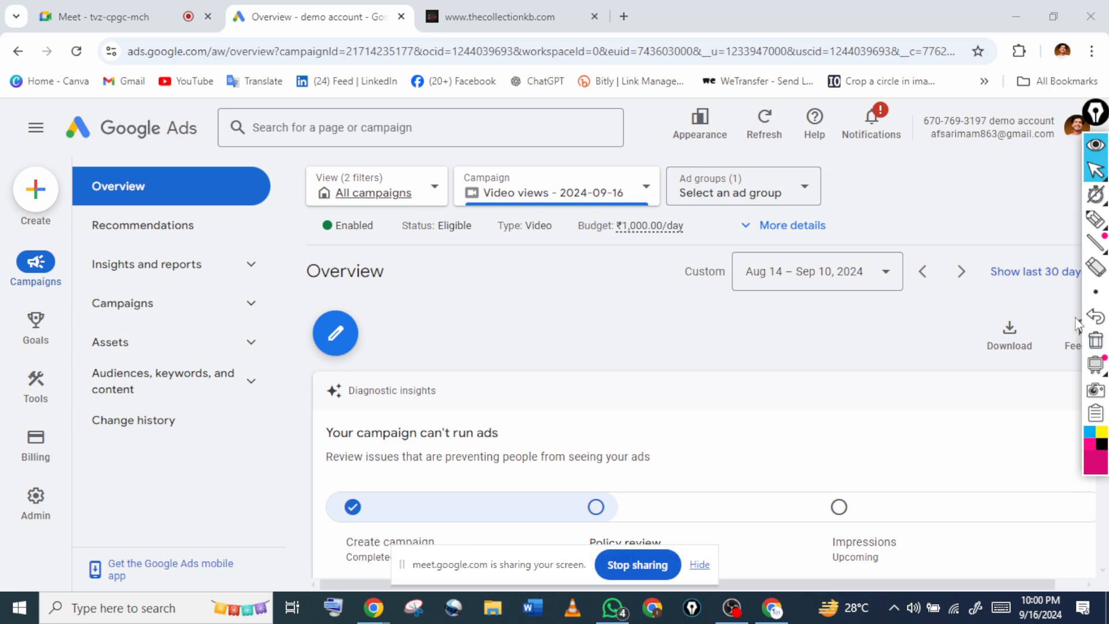
{"action": "left_click", "coordinate": [1096, 220]}
{"action": "mouse_move", "coordinate": [587, 306]}
{"action": "left_mouse_down"}
{"action": "mouse_move", "coordinate": [581, 349]}
{"action": "mouse_move", "coordinate": [613, 323]}
{"action": "mouse_move", "coordinate": [598, 319]}
{"action": "left_mouse_up"}
{"action": "mouse_move", "coordinate": [642, 299]}
{"action": "left_mouse_down"}
{"action": "mouse_move", "coordinate": [640, 329]}
{"action": "mouse_move", "coordinate": [688, 328]}
{"action": "left_mouse_up"}
{"action": "mouse_move", "coordinate": [601, 399]}
{"action": "left_mouse_down"}
{"action": "mouse_move", "coordinate": [623, 427]}
{"action": "mouse_move", "coordinate": [633, 404]}
{"action": "left_mouse_up"}
{"action": "left_click_drag", "start_coordinate": [670, 387], "coordinate": [667, 408]}
{"action": "mouse_move", "coordinate": [691, 383]}
{"action": "left_mouse_down"}
{"action": "mouse_move", "coordinate": [684, 405]}
{"action": "mouse_move", "coordinate": [748, 392]}
{"action": "left_mouse_up"}
{"action": "left_click_drag", "start_coordinate": [761, 413], "coordinate": [630, 479]}
{"action": "left_click_drag", "start_coordinate": [706, 407], "coordinate": [787, 395]}
{"action": "left_click_drag", "start_coordinate": [897, 297], "coordinate": [809, 361]}
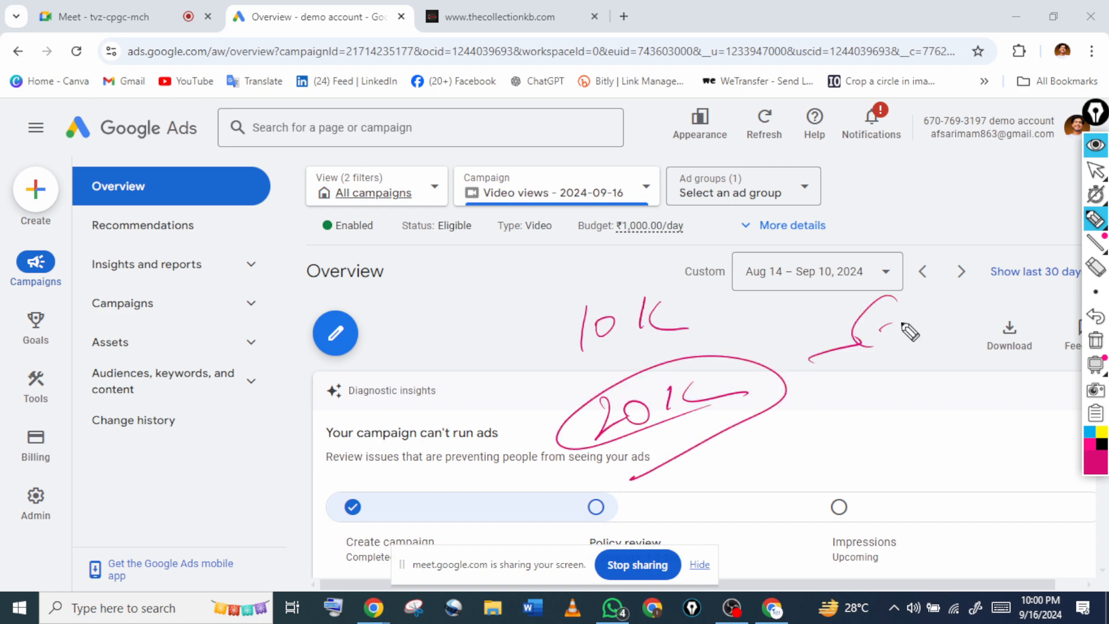
{"action": "left_click_drag", "start_coordinate": [881, 329], "coordinate": [962, 327]}
{"action": "left_click_drag", "start_coordinate": [532, 290], "coordinate": [656, 202]}
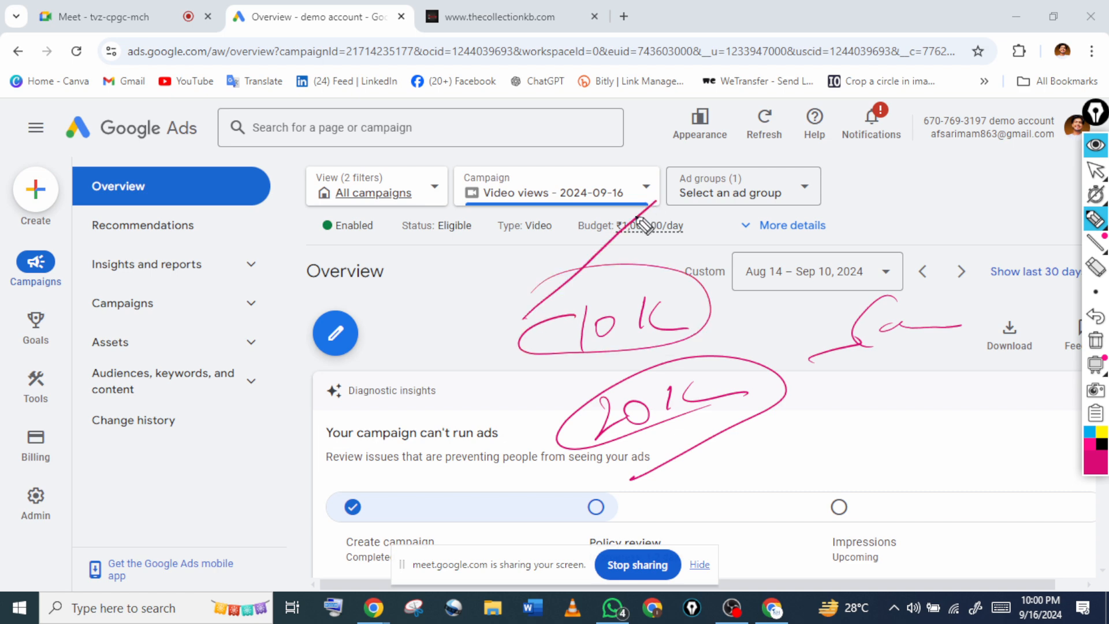
{"action": "mouse_move", "coordinate": [1102, 366]}
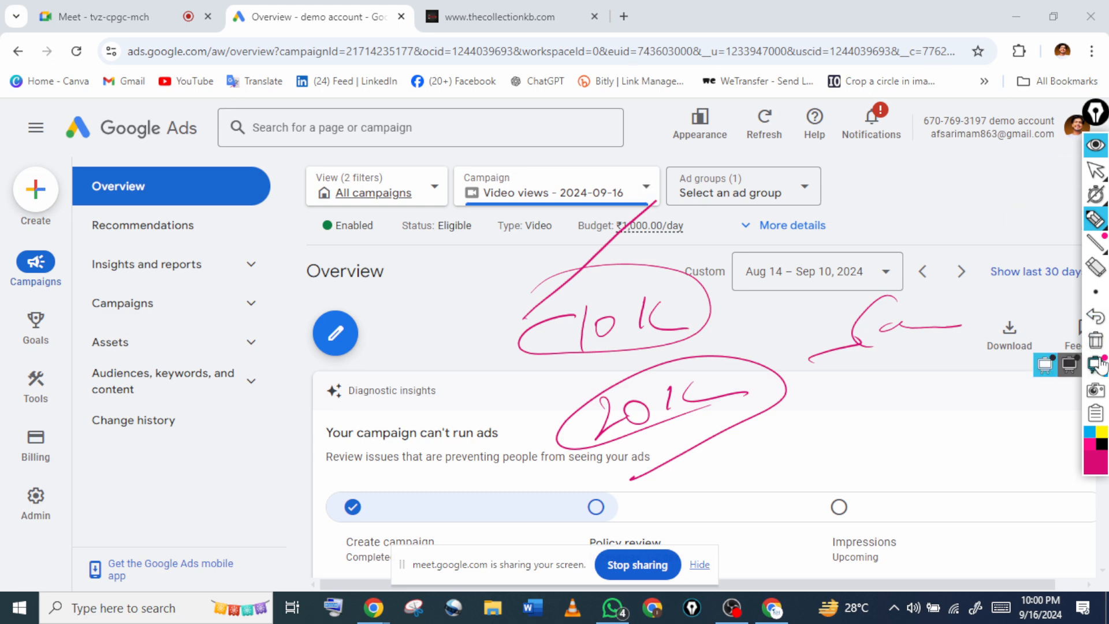
{"action": "left_click", "coordinate": [1096, 341]}
{"action": "left_click", "coordinate": [1096, 171]}
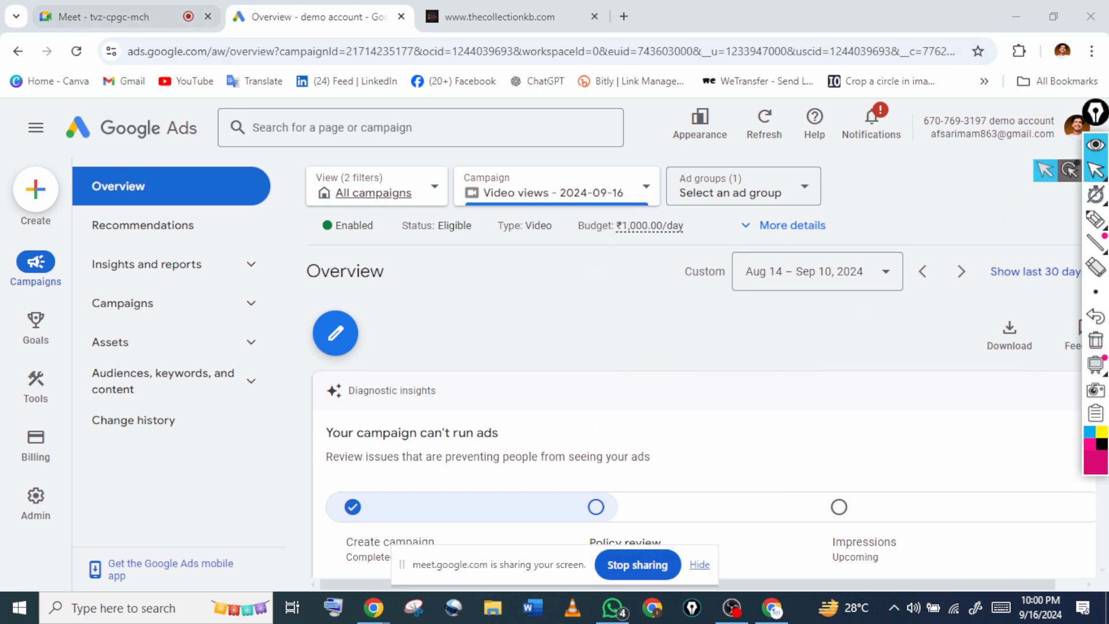
Switch to the Google Meet call and bring up the OBS window
{"action": "left_click", "coordinate": [143, 22]}
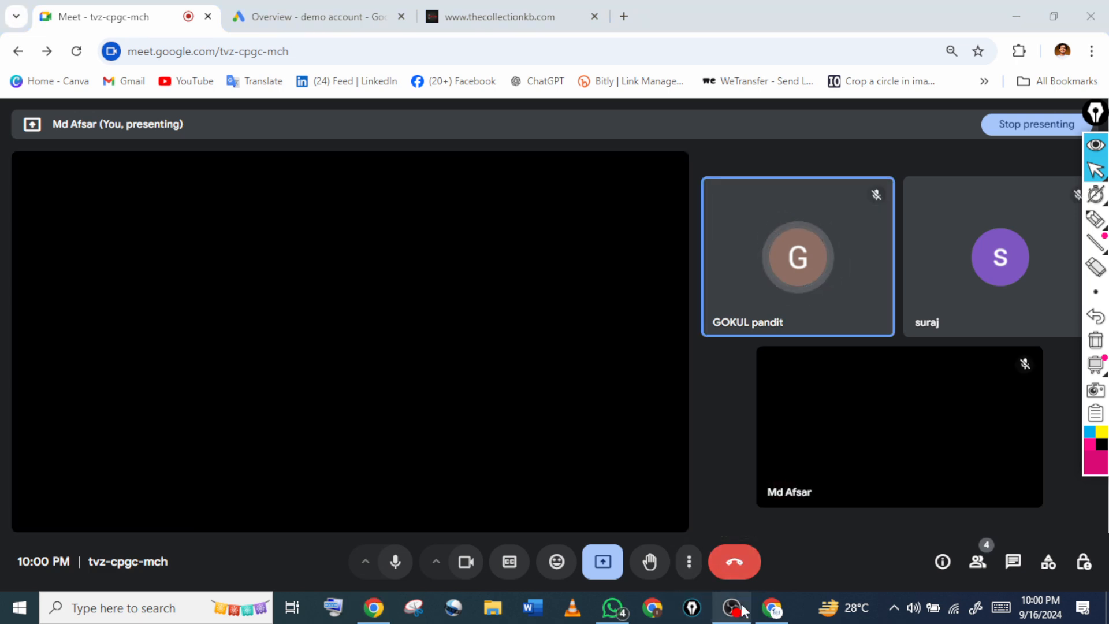
{"action": "left_click", "coordinate": [733, 608]}
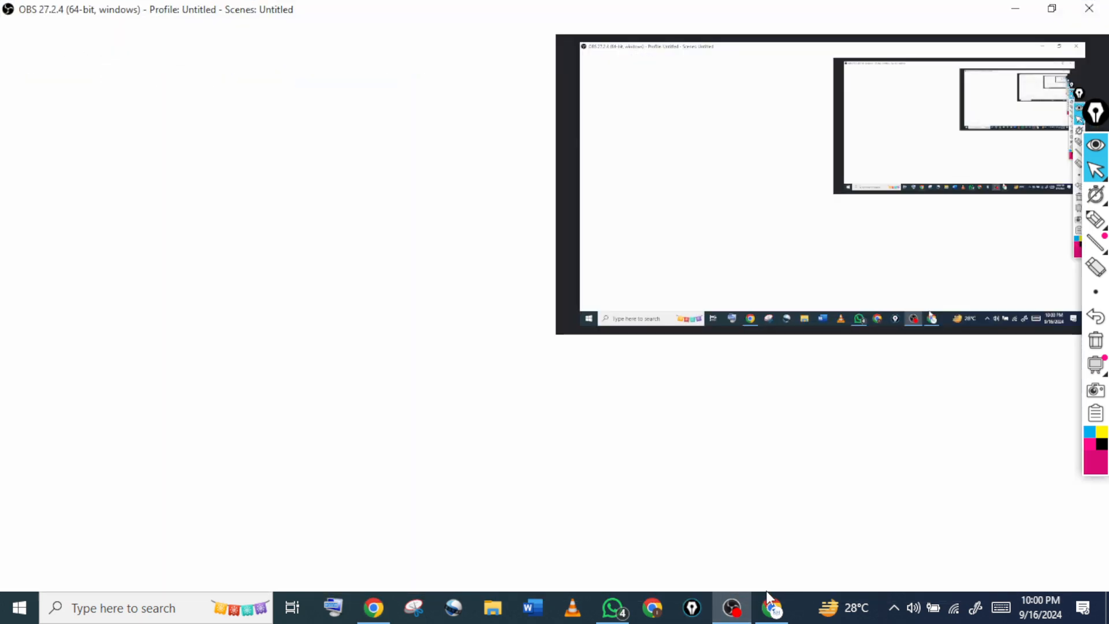